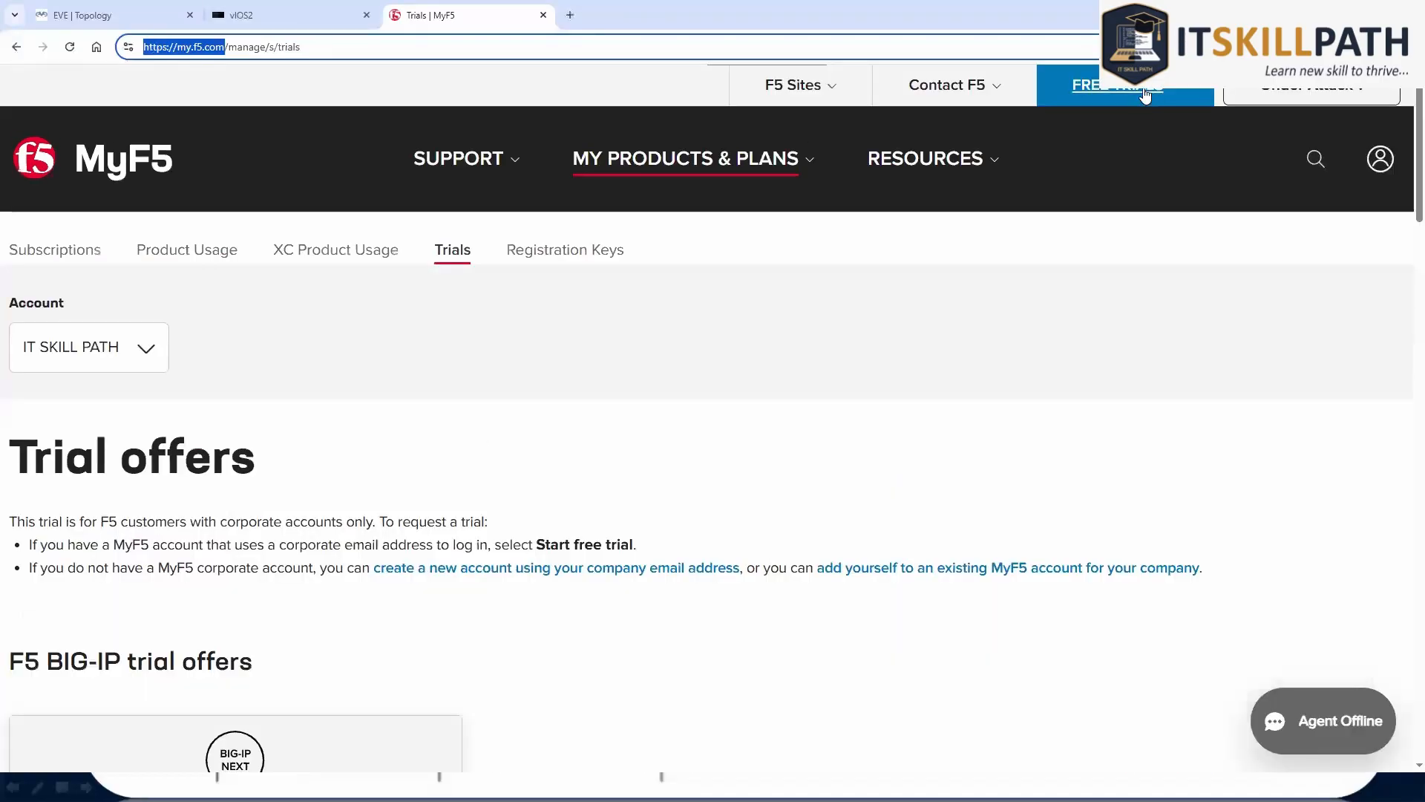
Browse the MyF5 free trial offers for BIG-IP and NGINX, then open a new Edge window.
click(1145, 95)
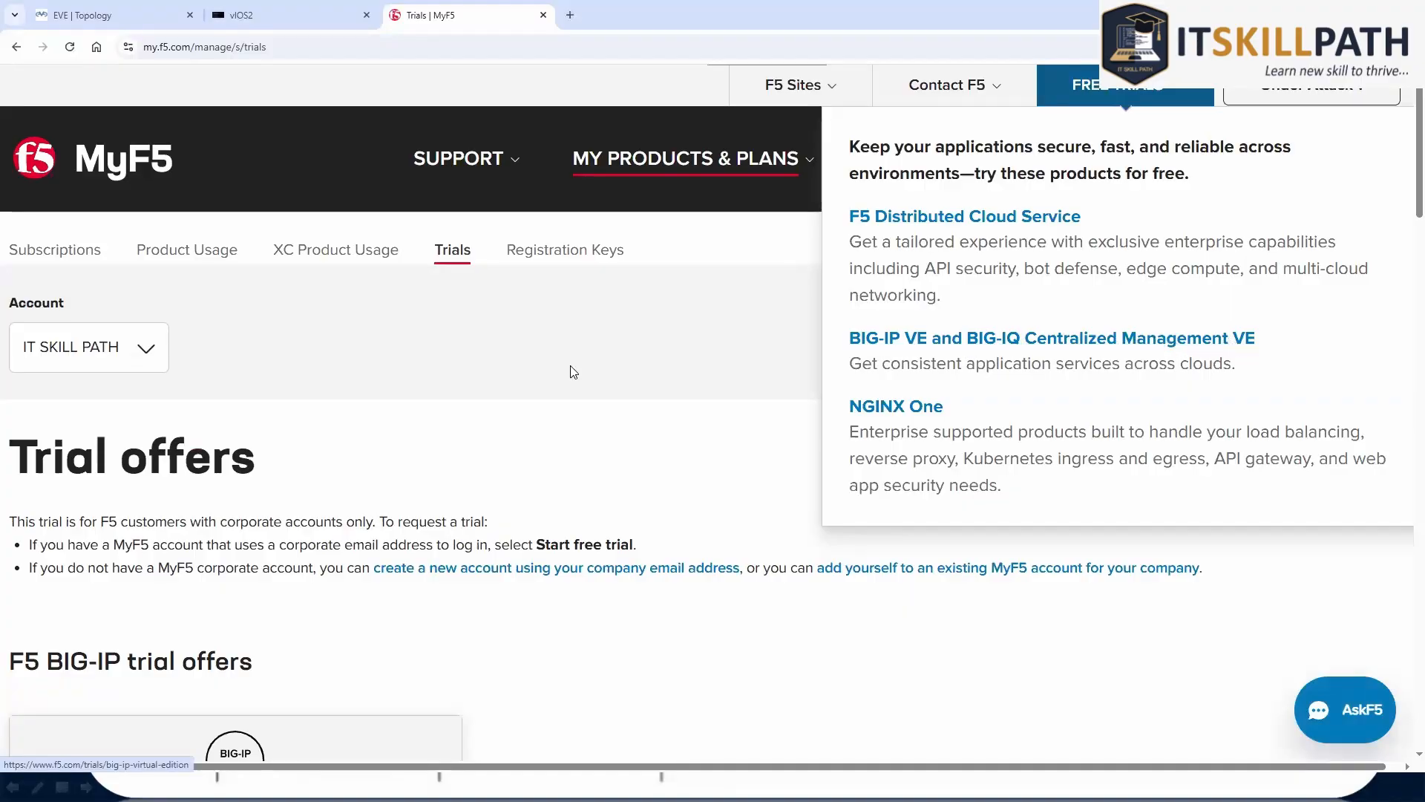
scroll(575, 371, down, 1)
scroll(575, 367, down, 3)
scroll(601, 350, down, 8)
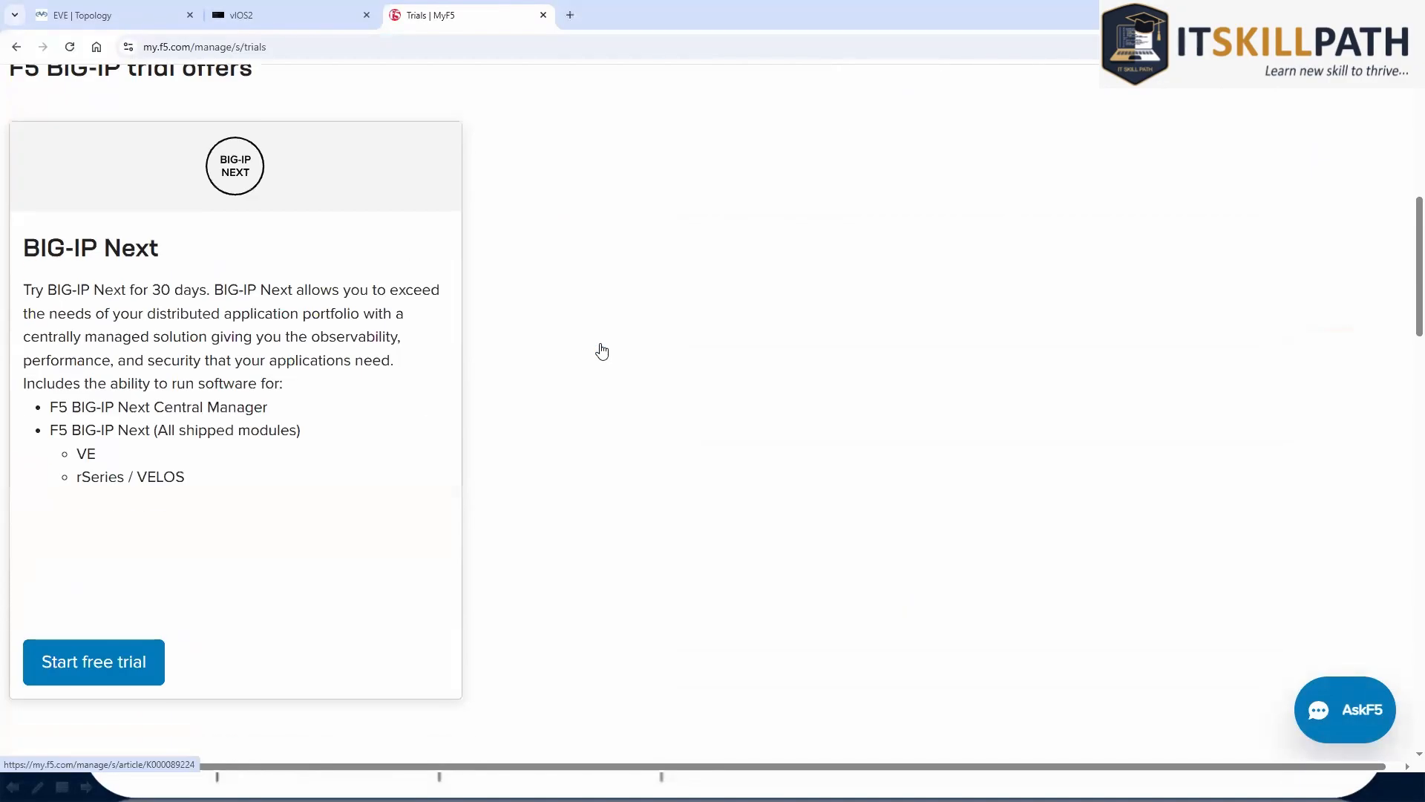
scroll(603, 349, up, 5)
drag(24, 216, 215, 352)
scroll(200, 386, down, 15)
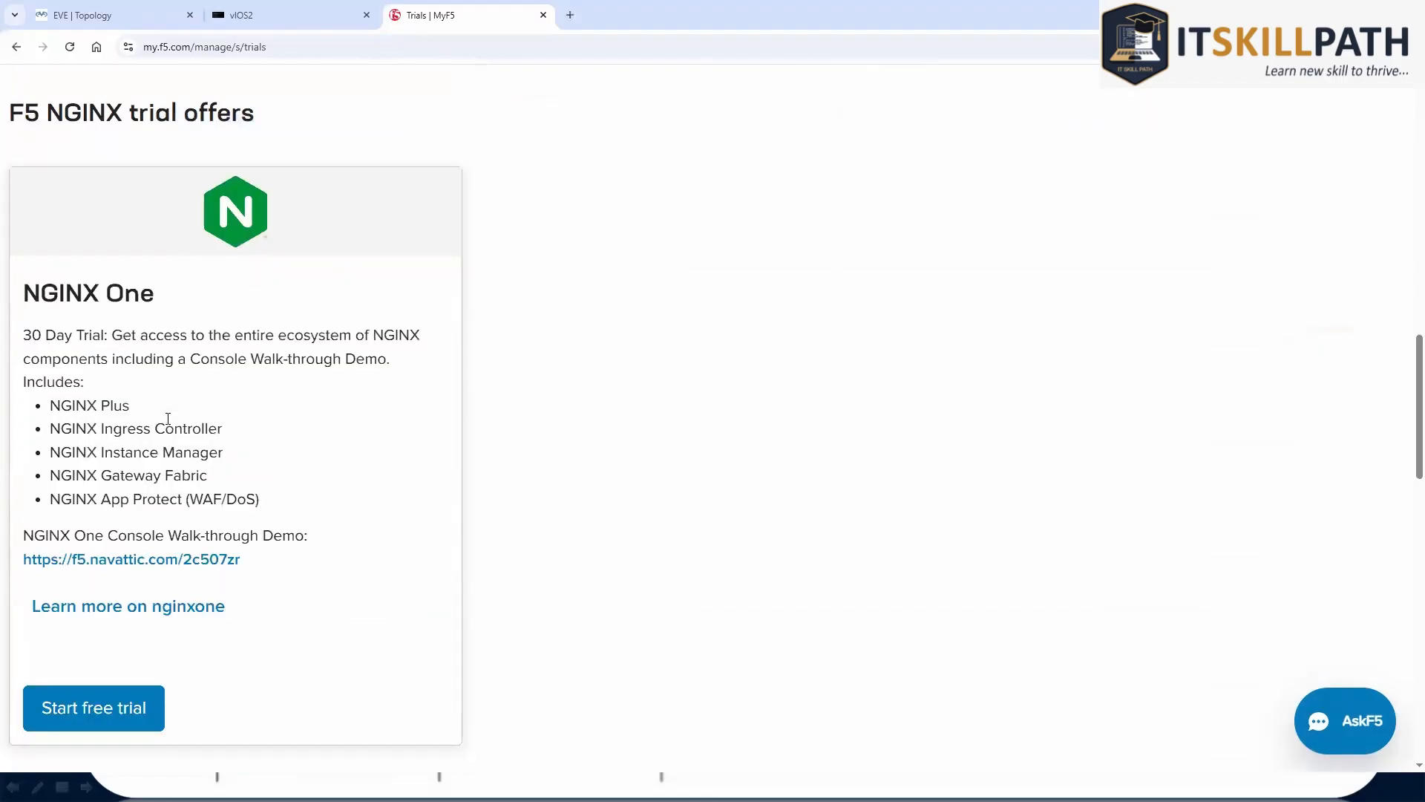
scroll(257, 477, up, 15)
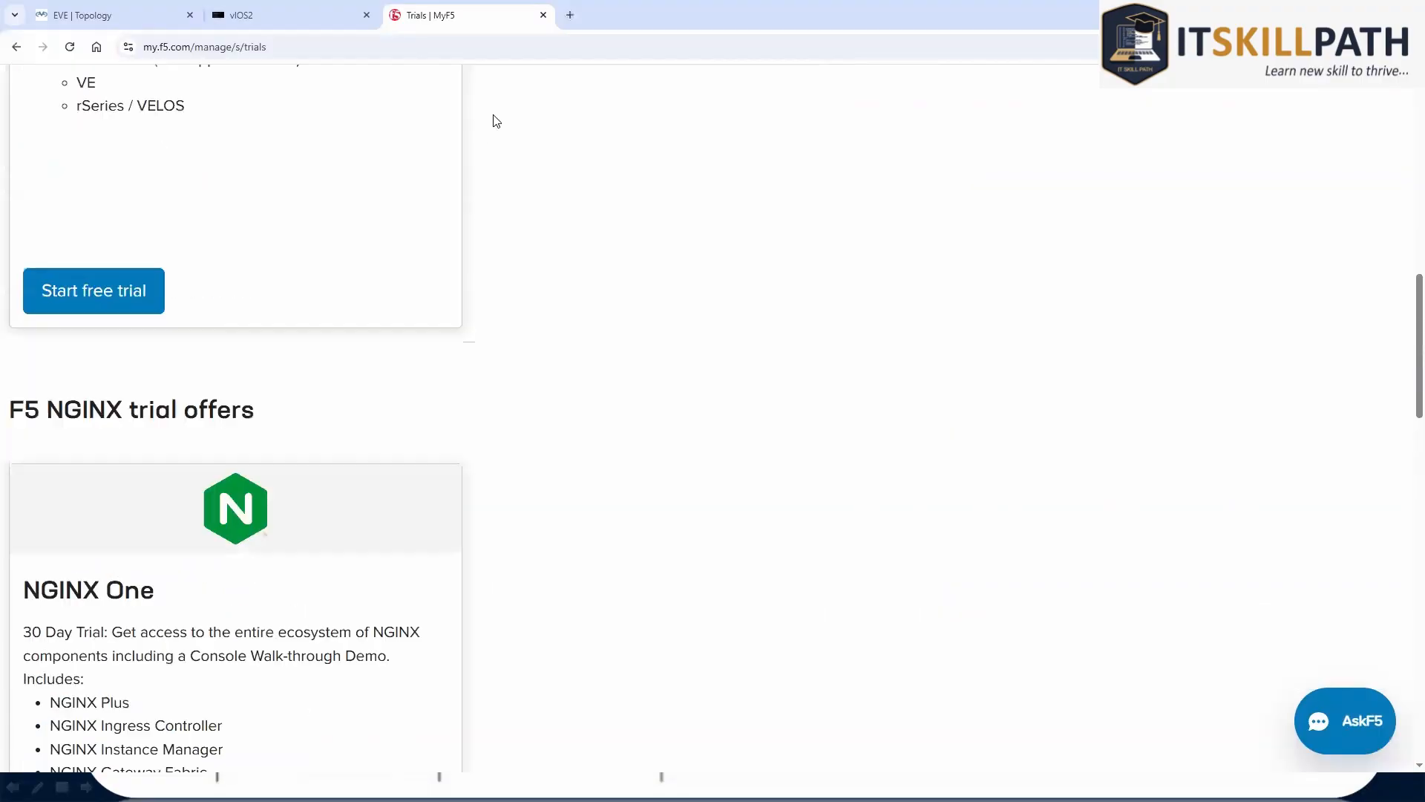
scroll(505, 74, up, 4)
scroll(1120, 349, up, 3)
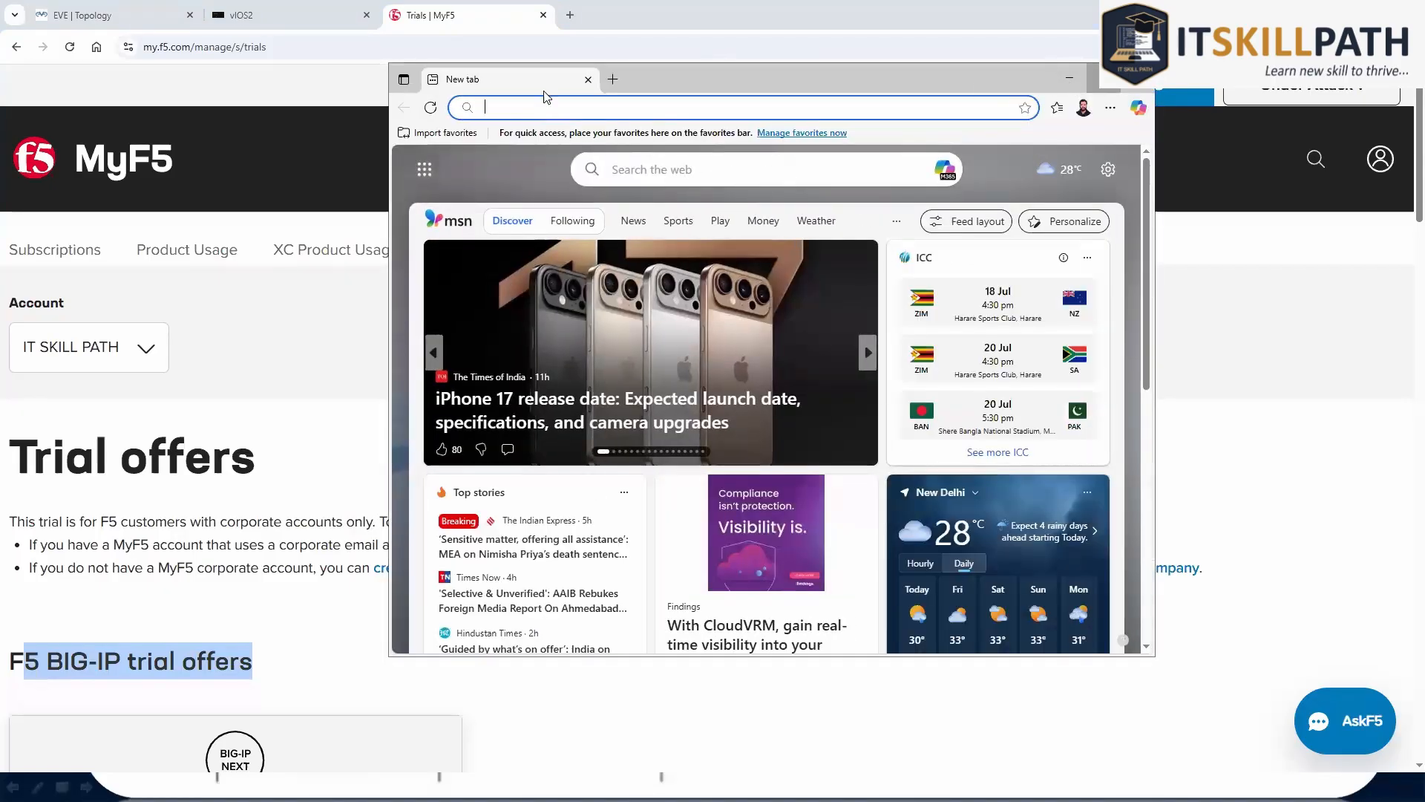
click(1104, 79)
Search Bing for 'f5 trial', open the Product Trials | F5 result and close the search tab.
click(468, 38)
text(f)
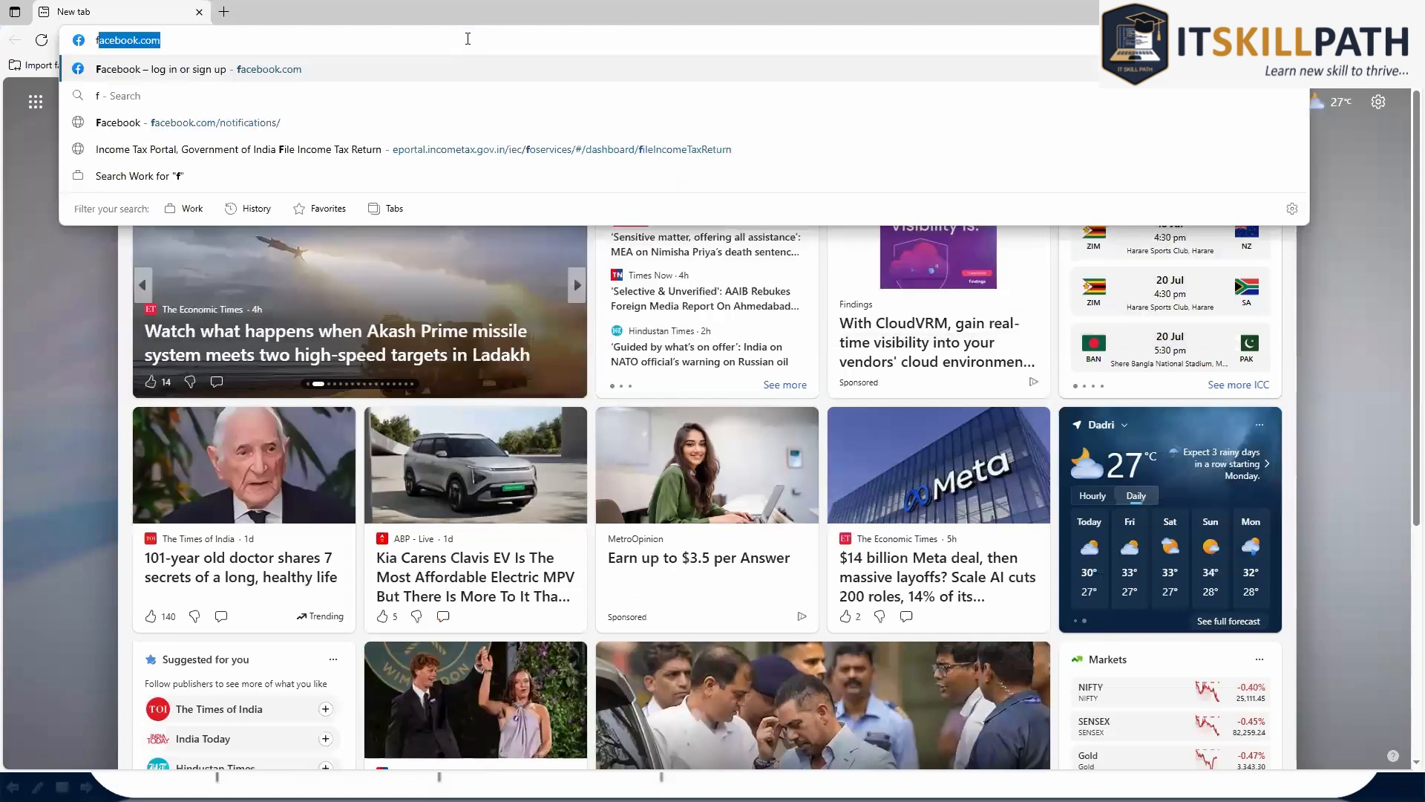
text(5 trial)
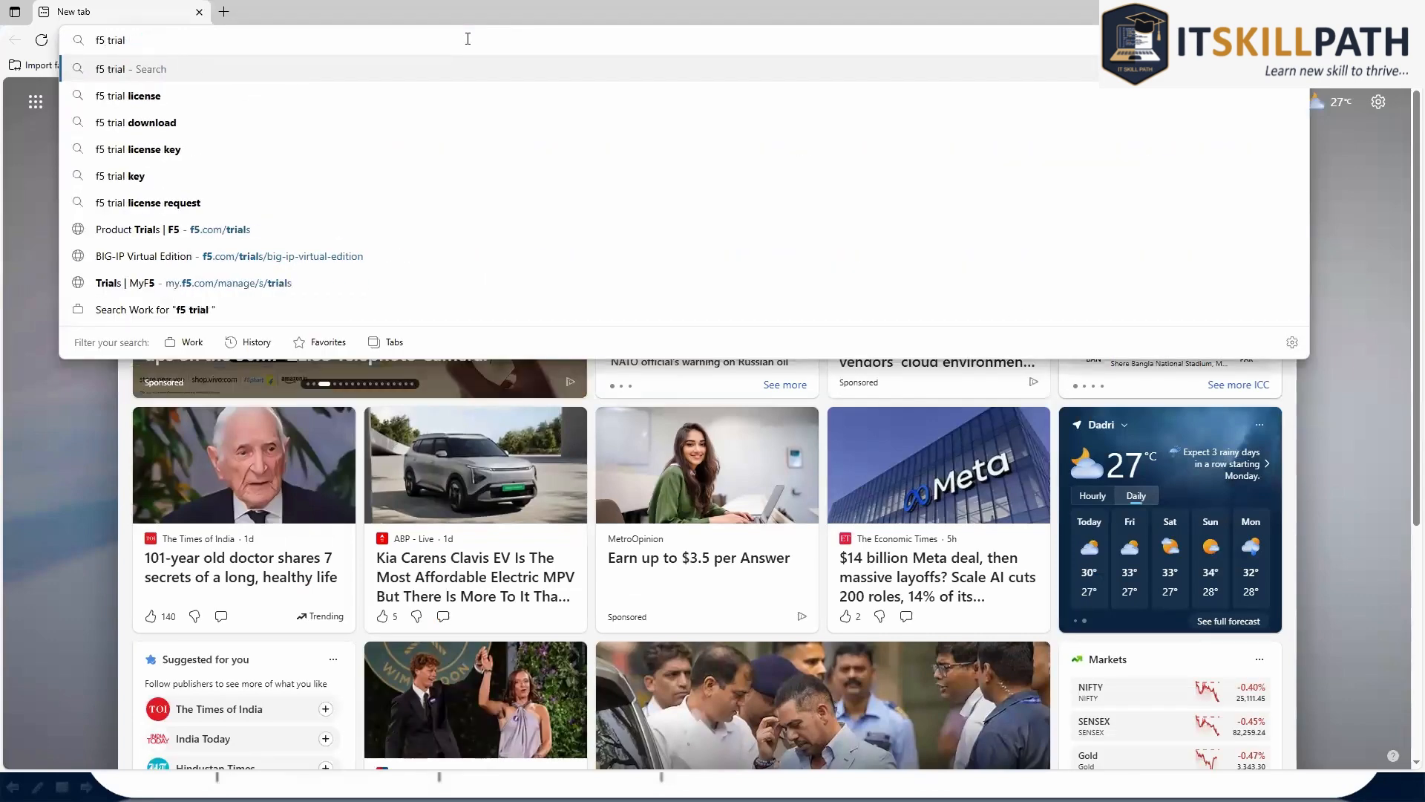
key(Return)
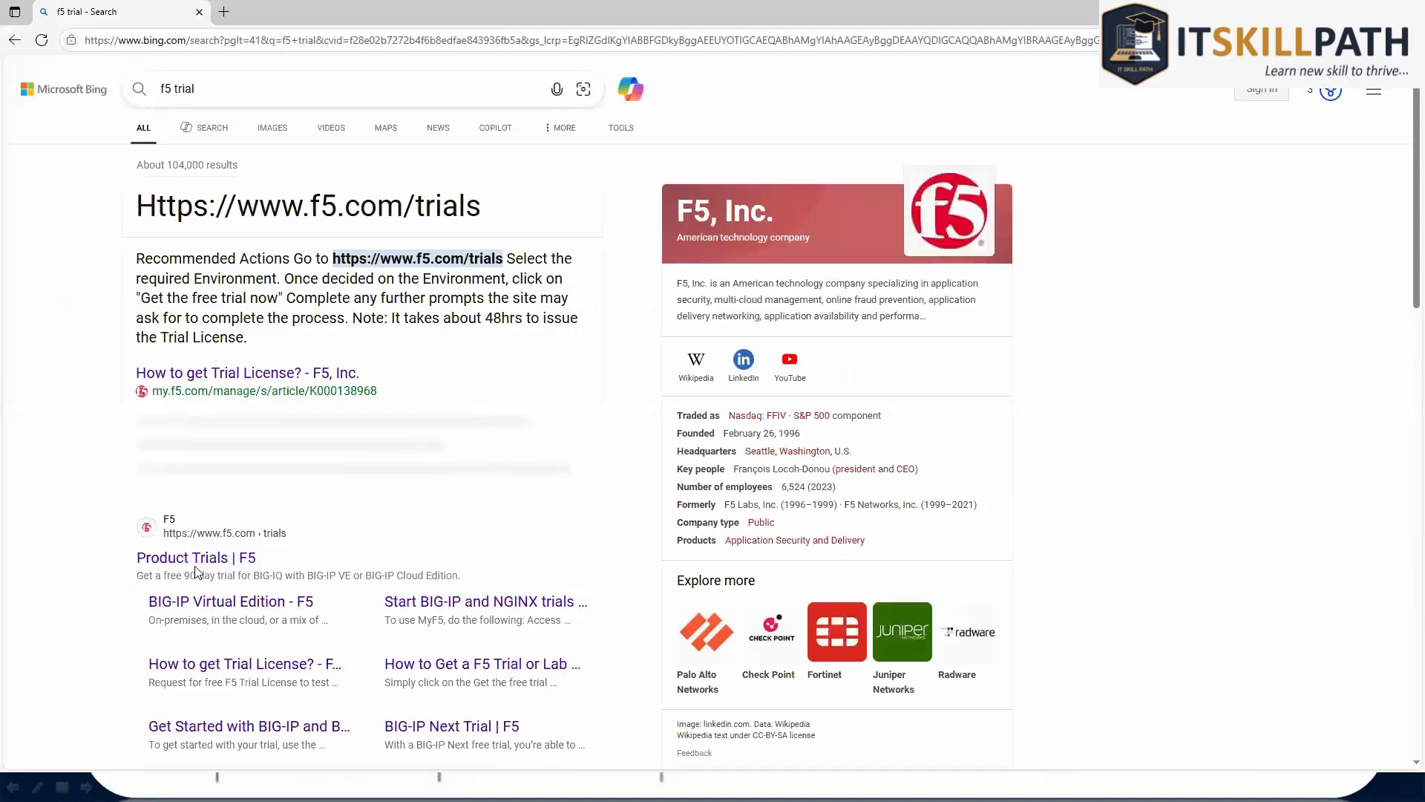
click(196, 562)
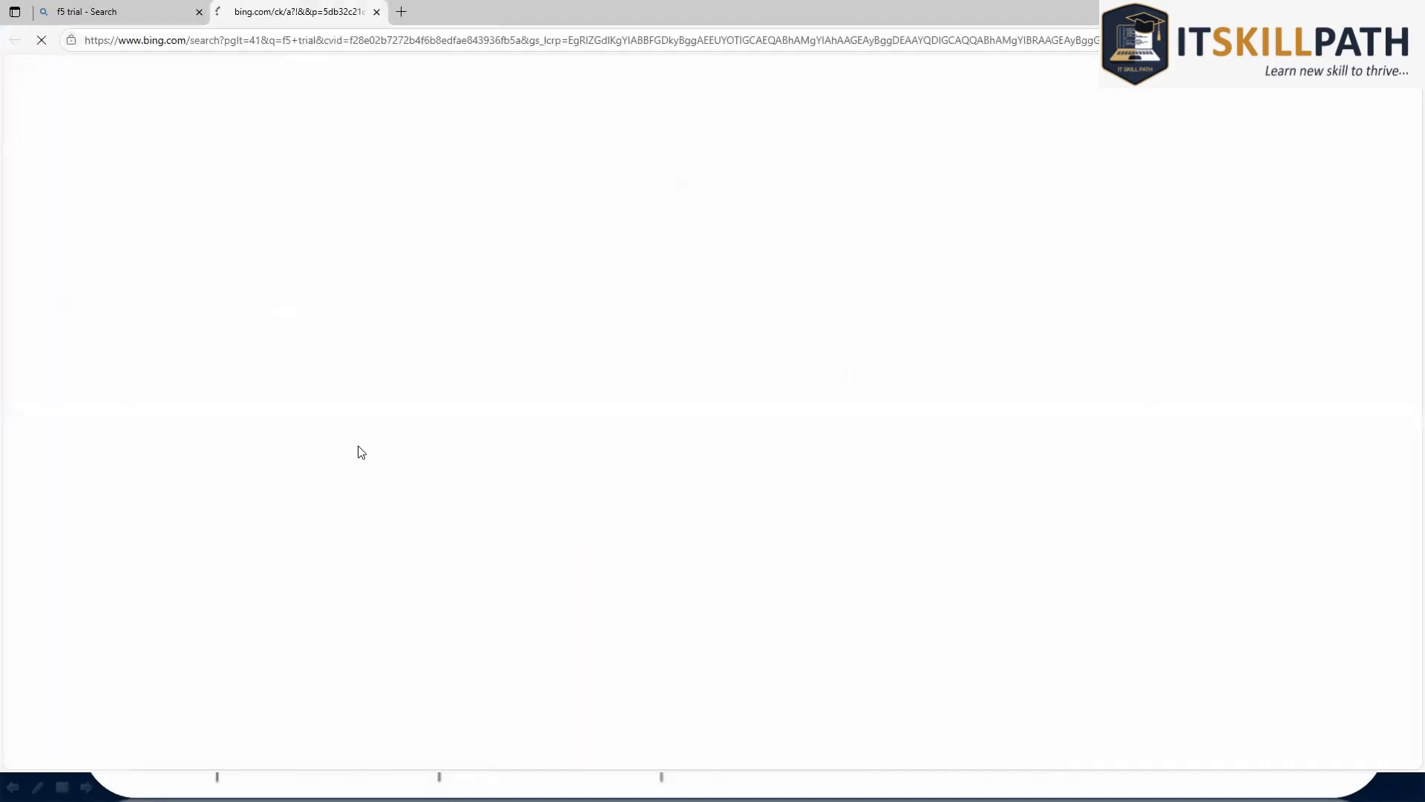
click(199, 20)
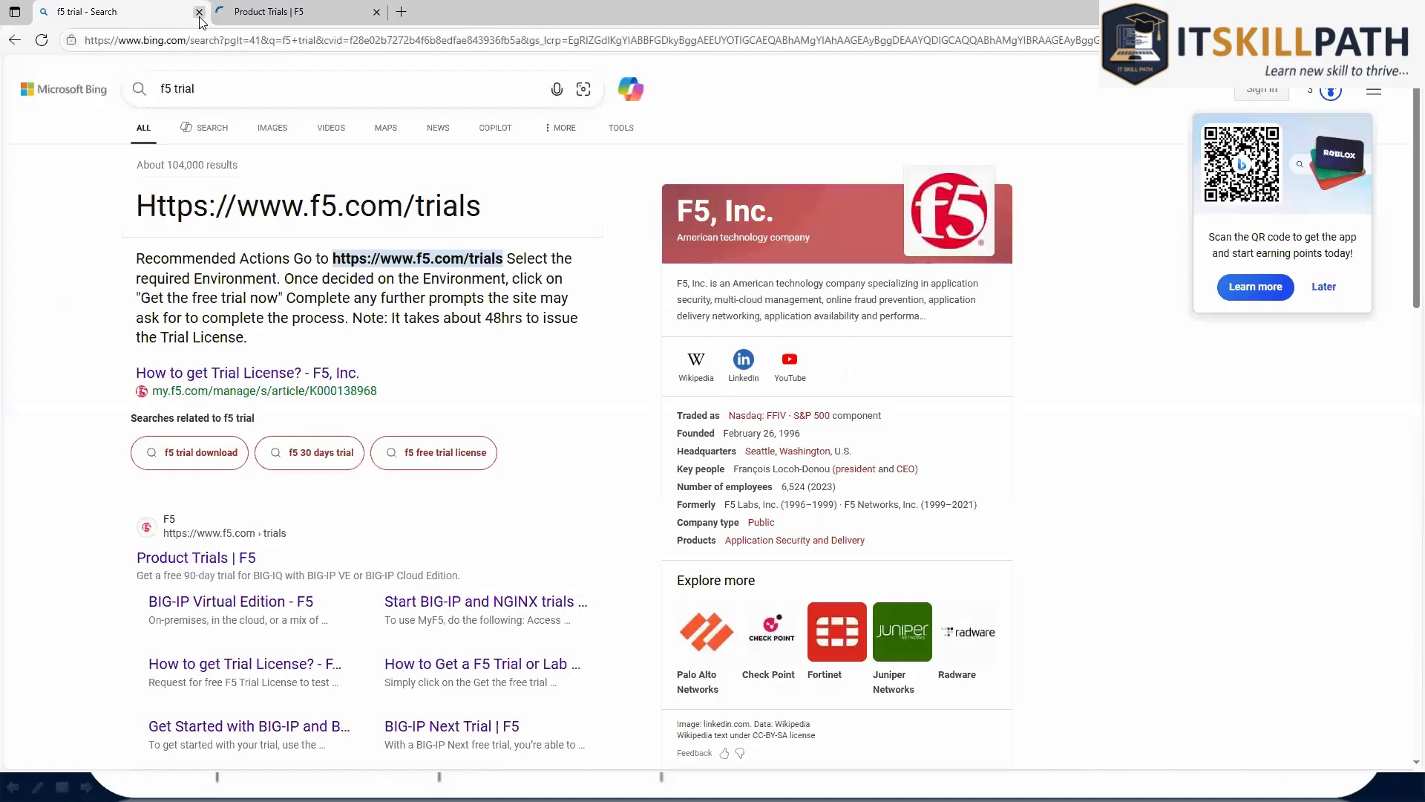
click(199, 12)
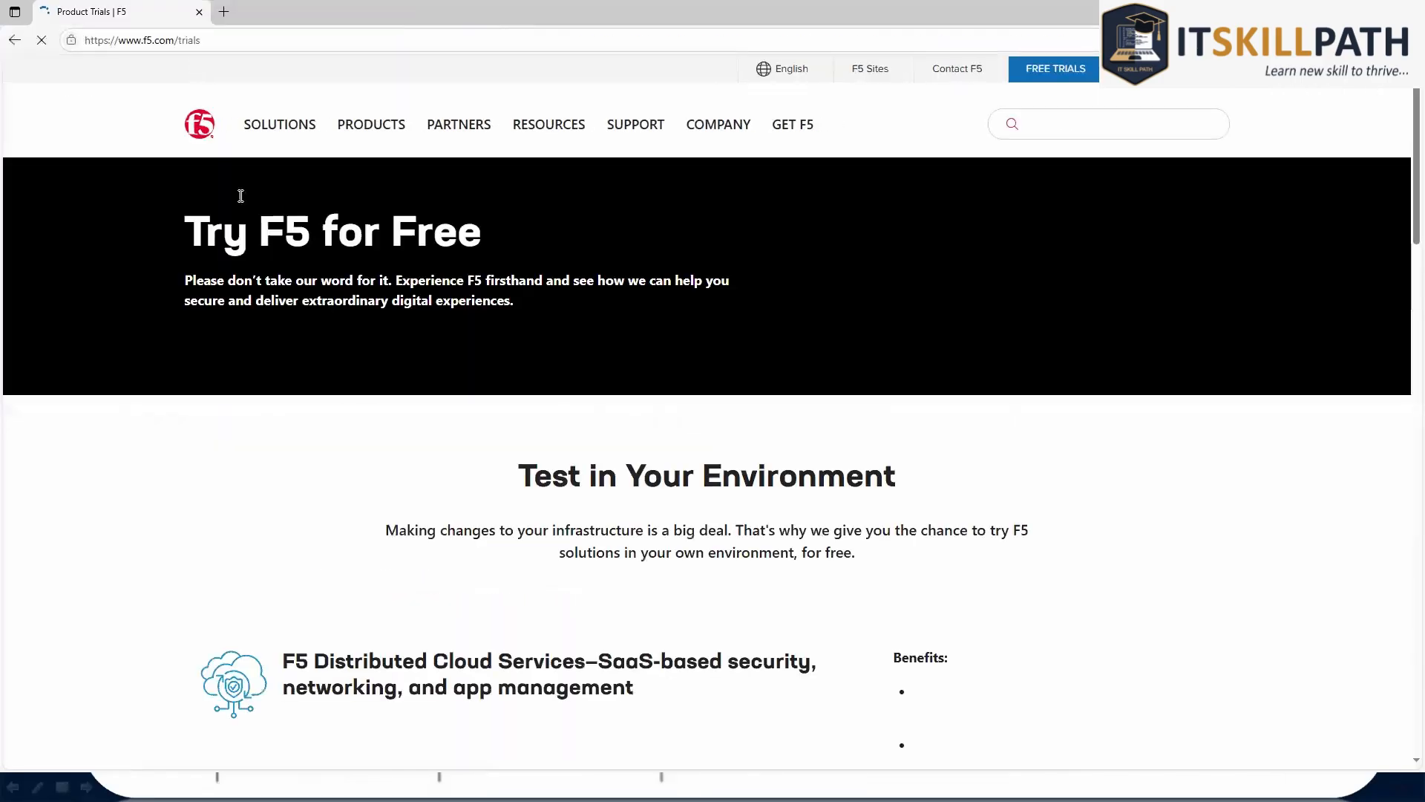
Start the BIG-IP VE and BIG-IQ Centralized Management VE free trial via Get started.
click(1056, 70)
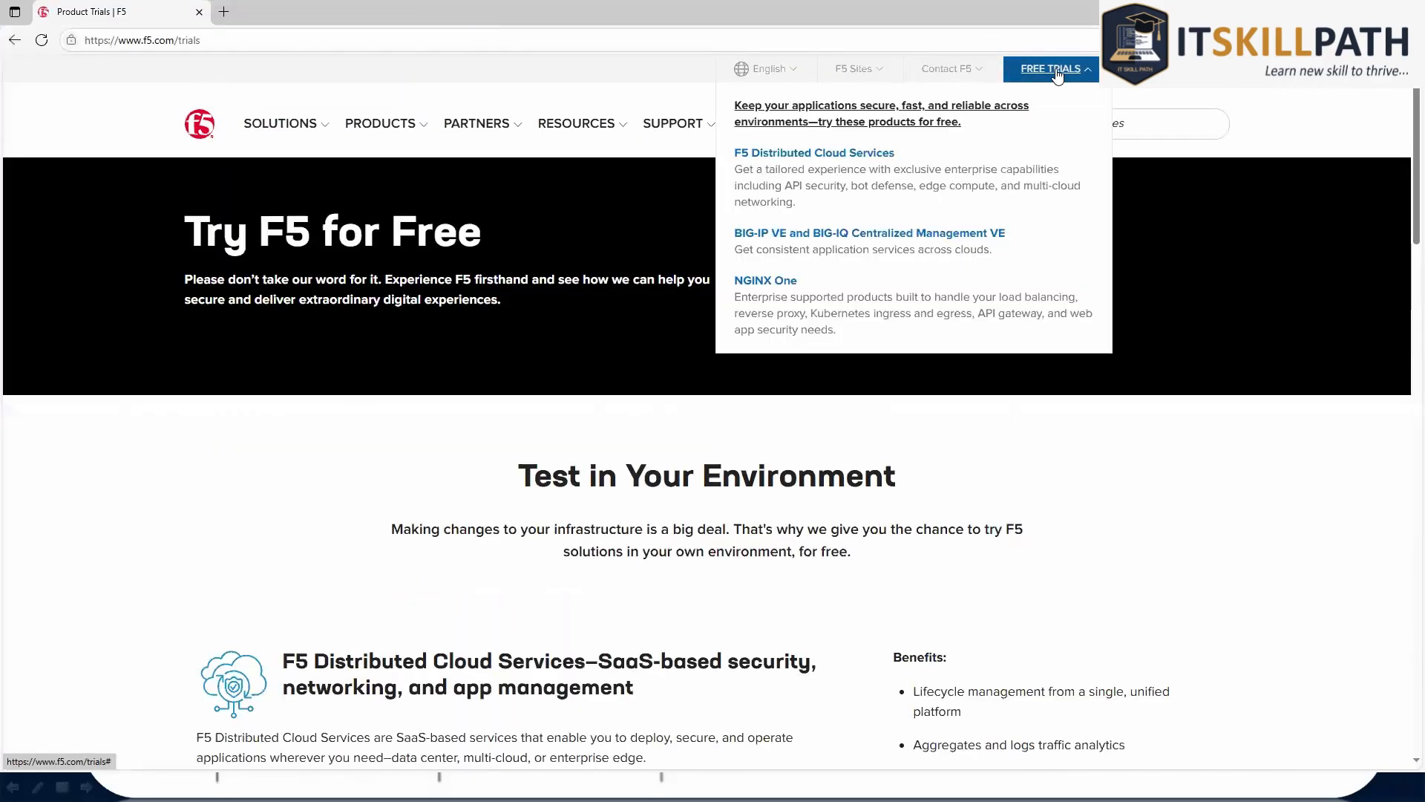
click(826, 237)
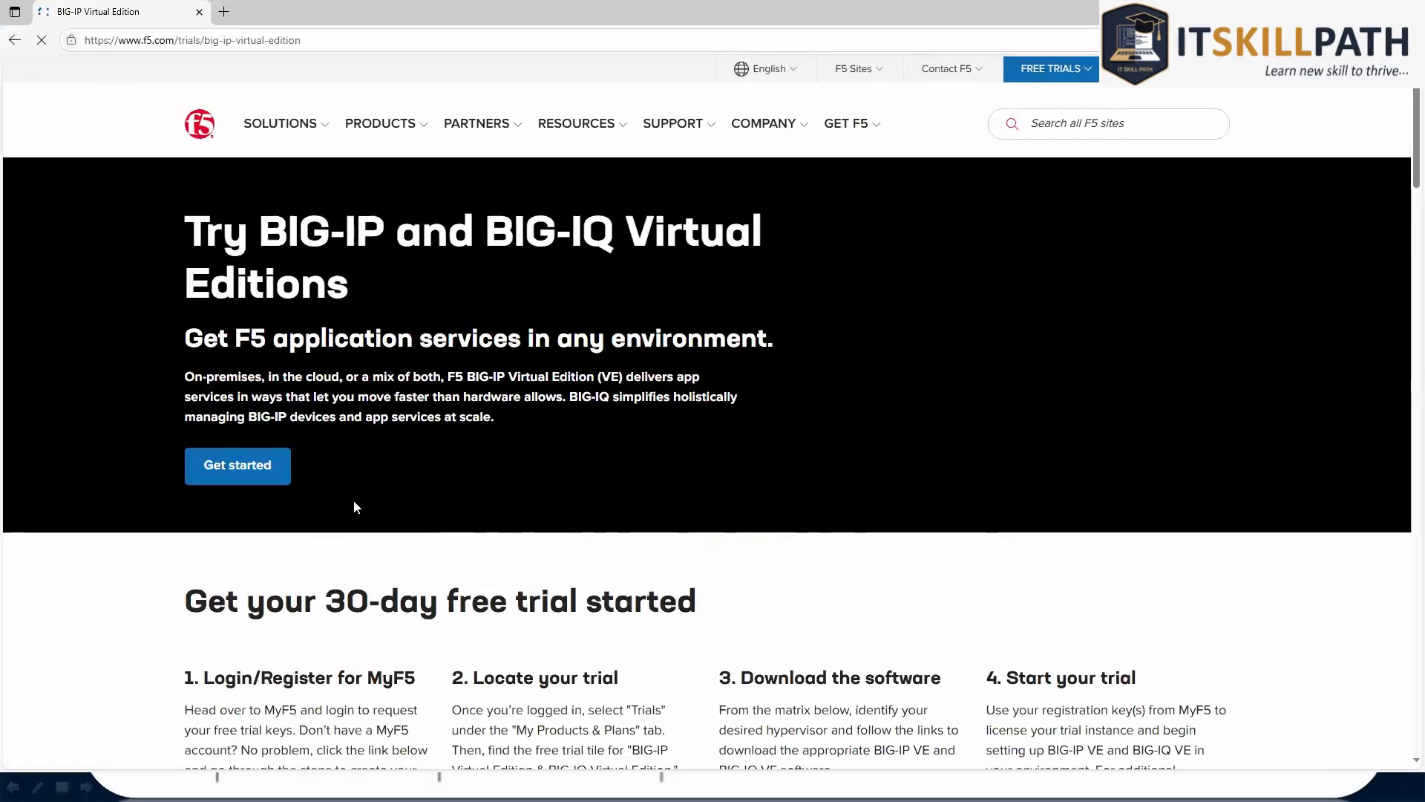
click(268, 456)
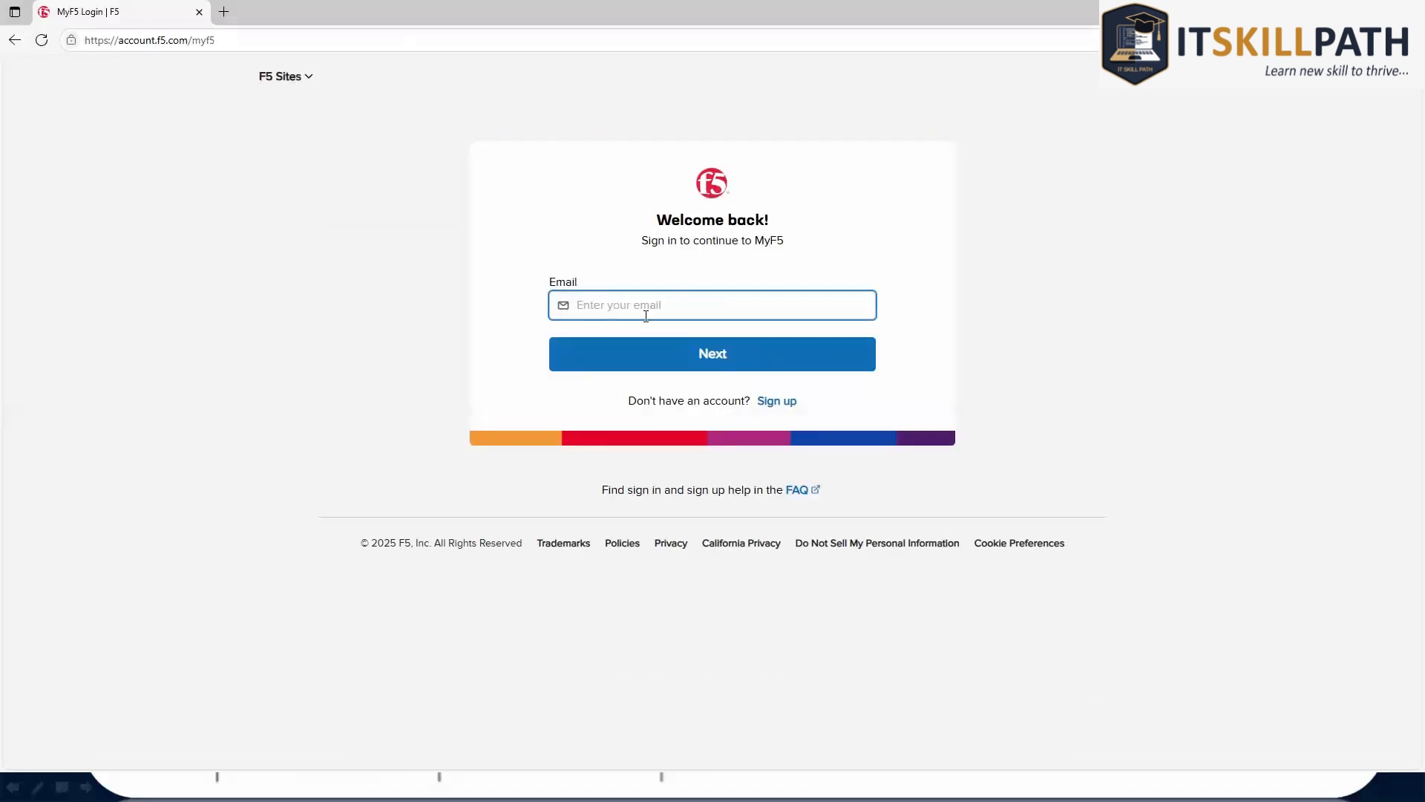
click(646, 315)
Open the MyF5 sign-up form and enter the user's first and last name.
click(437, 343)
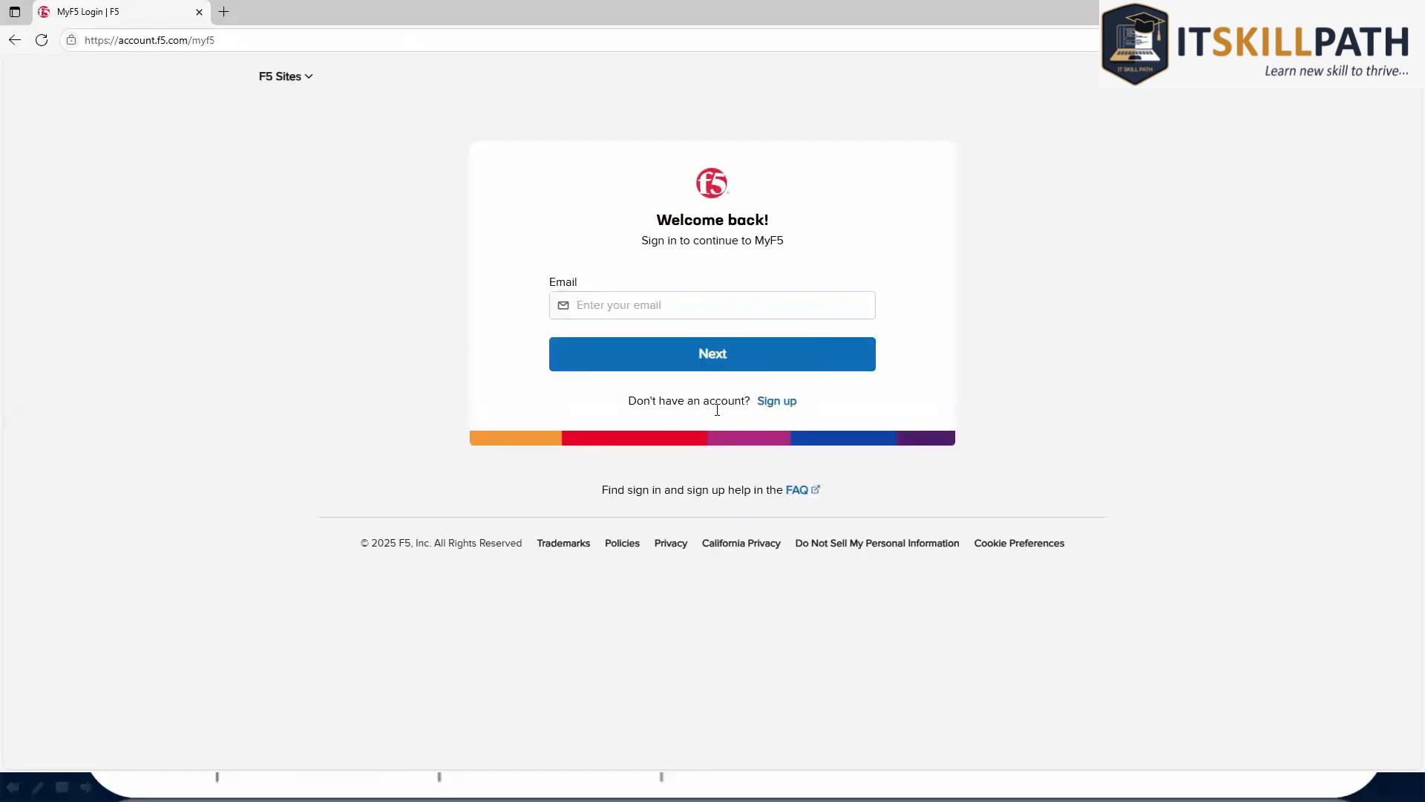
click(777, 402)
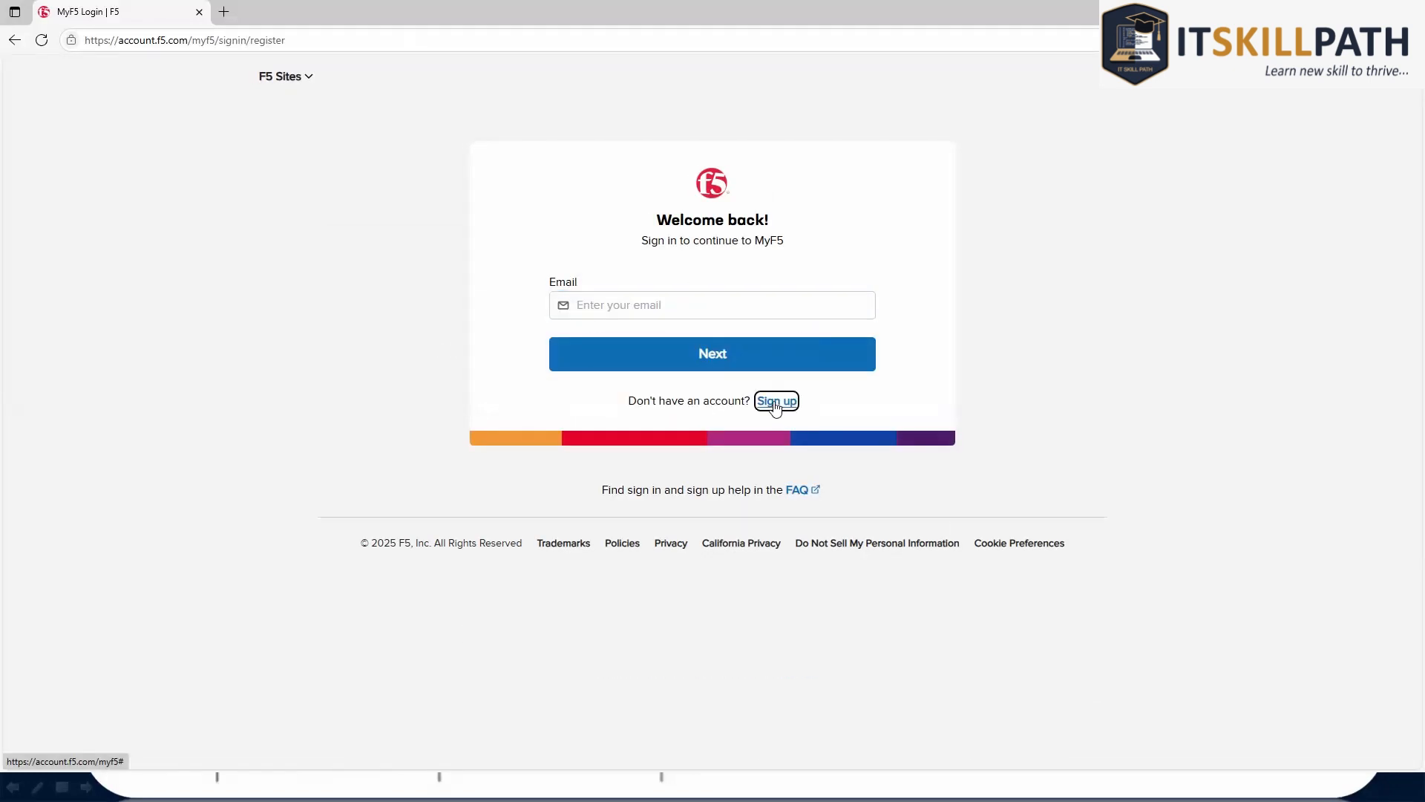
click(640, 337)
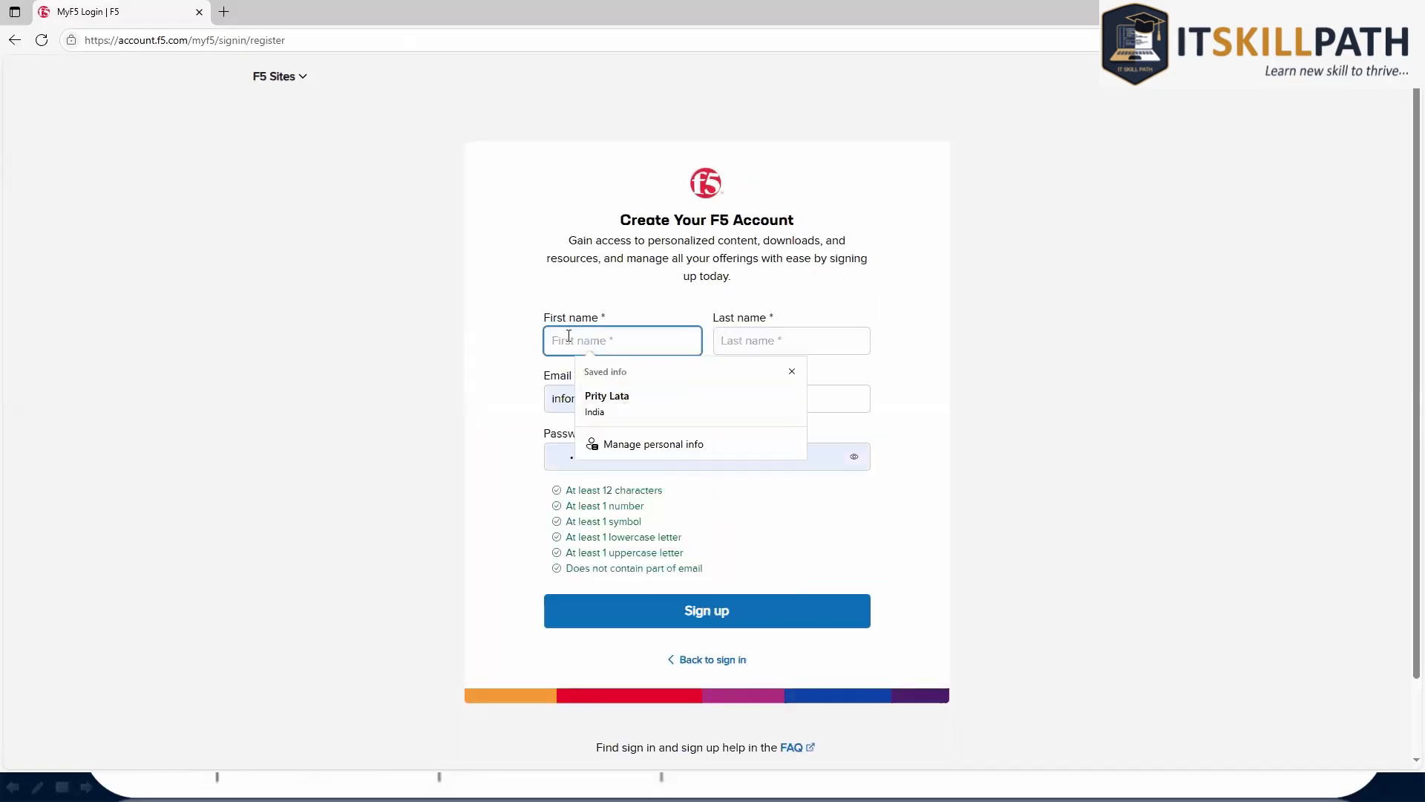
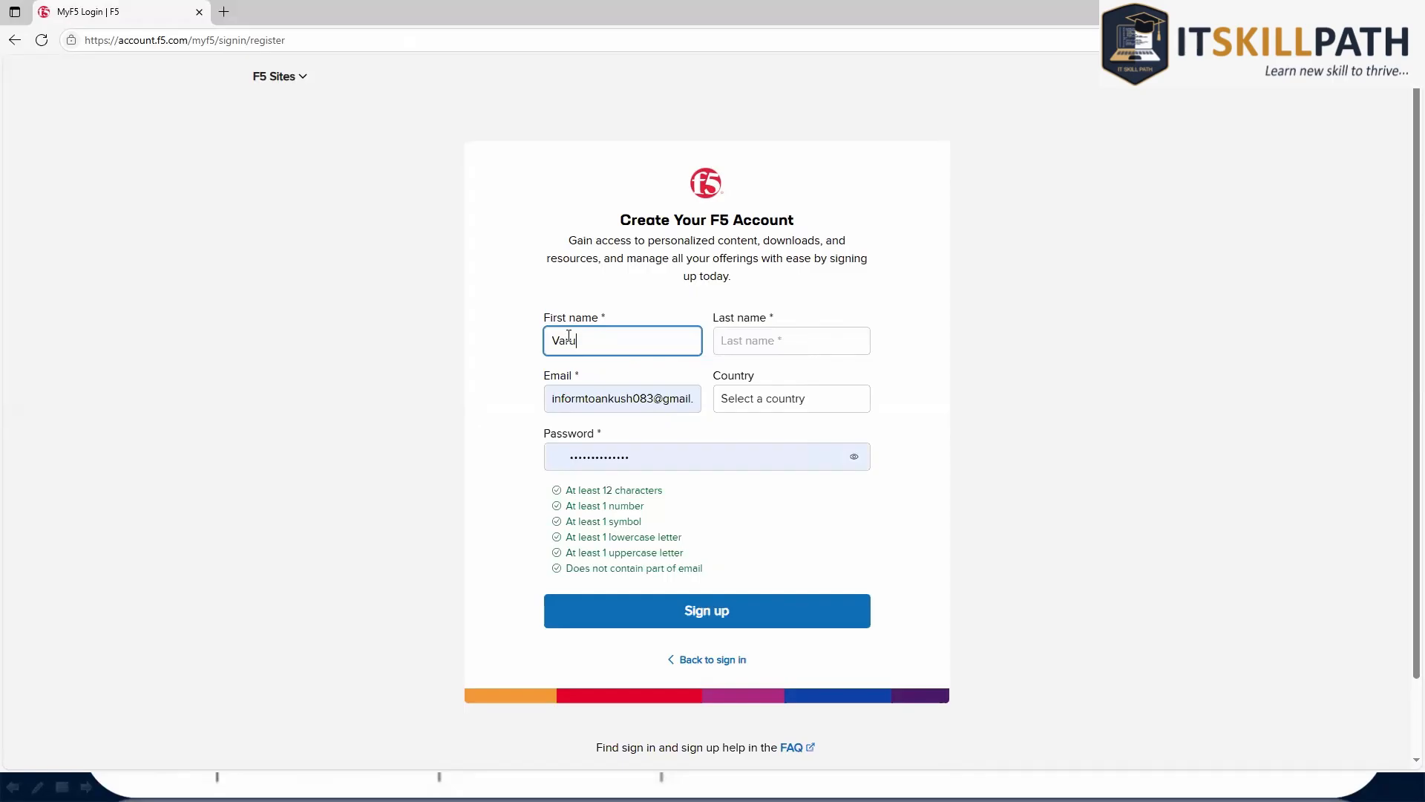
key(Tab)
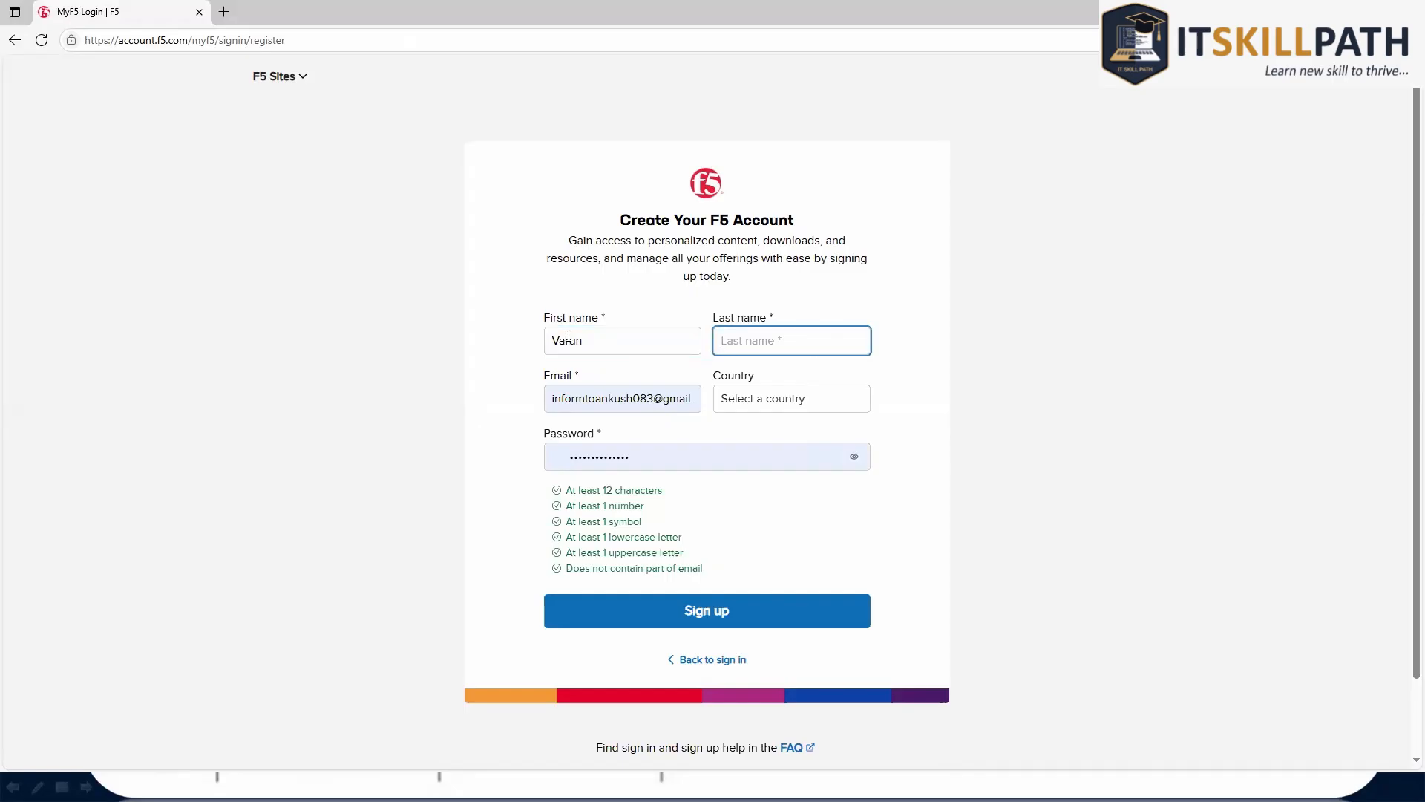
Replace the autofilled e-mail with the copied new e-mail address and set Country to India.
triple_click(615, 398)
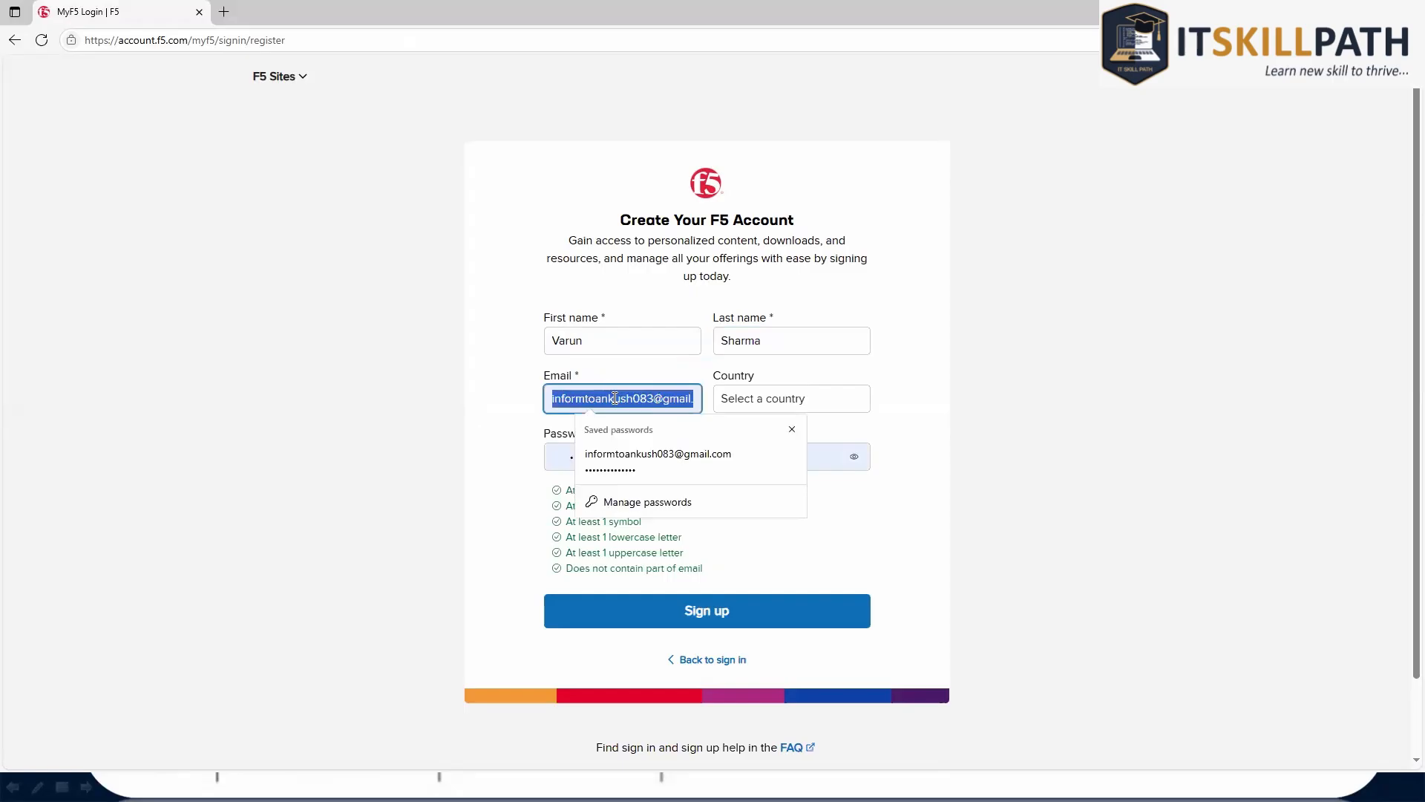
key(BackSpace)
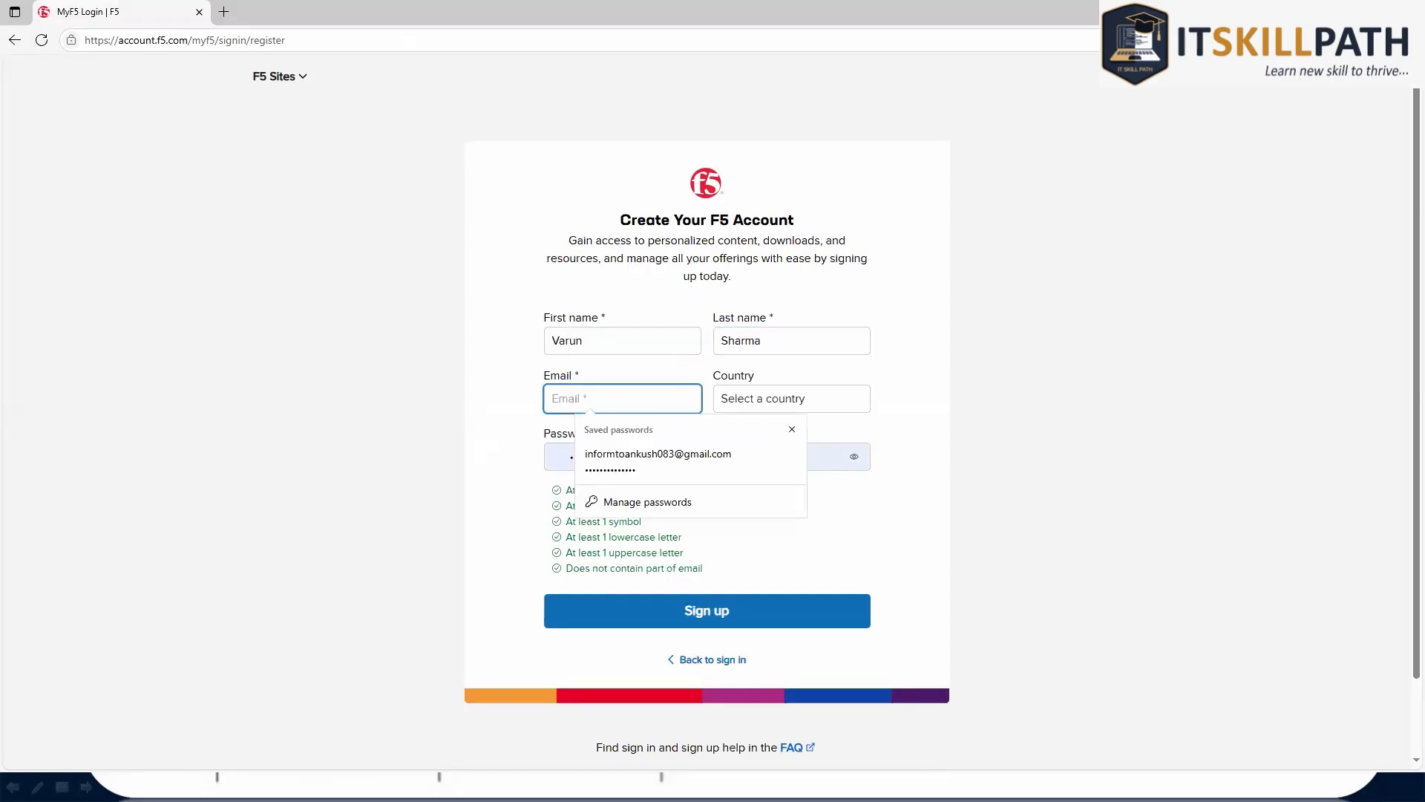
key(alt+Tab)
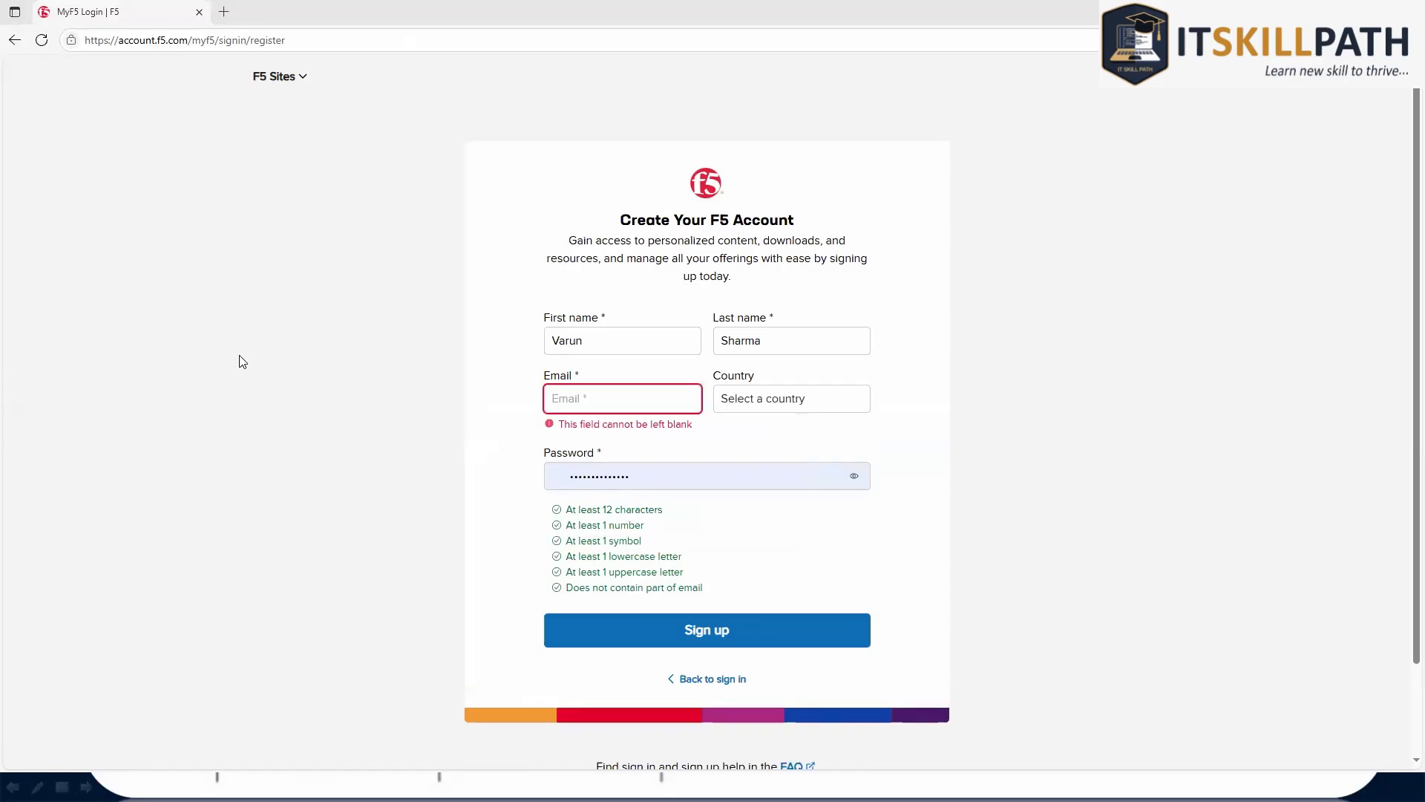
click(567, 401)
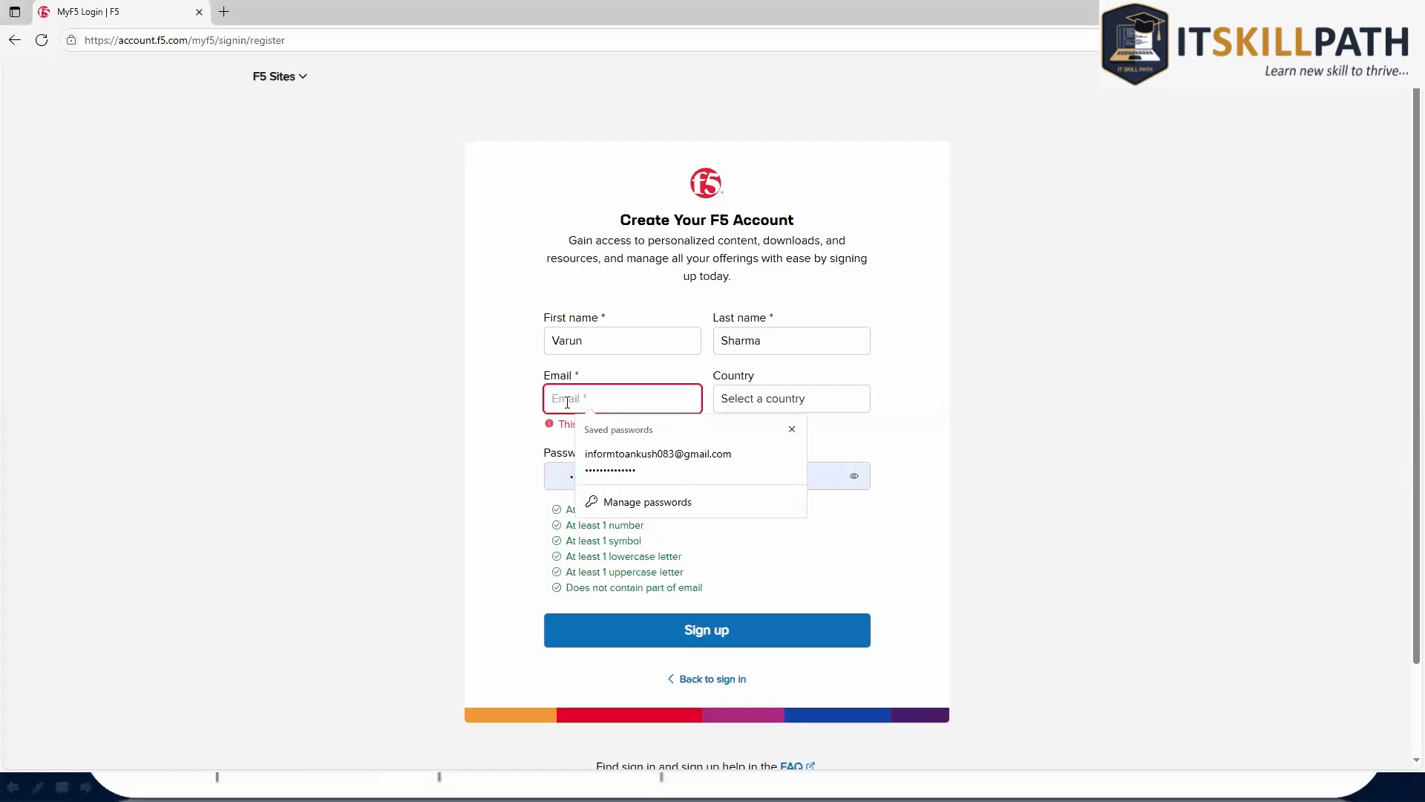
key(ctrl+v)
click(800, 400)
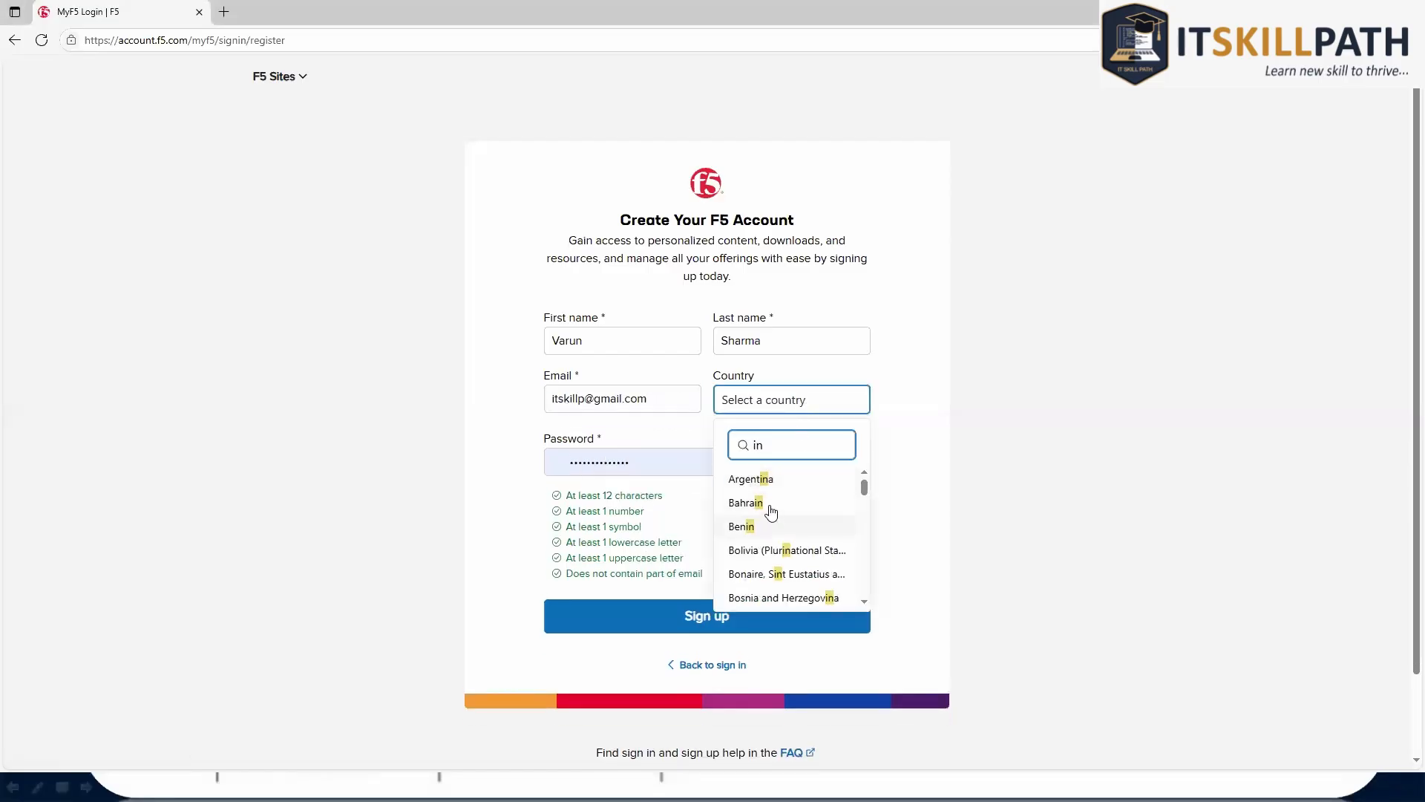
text(indi)
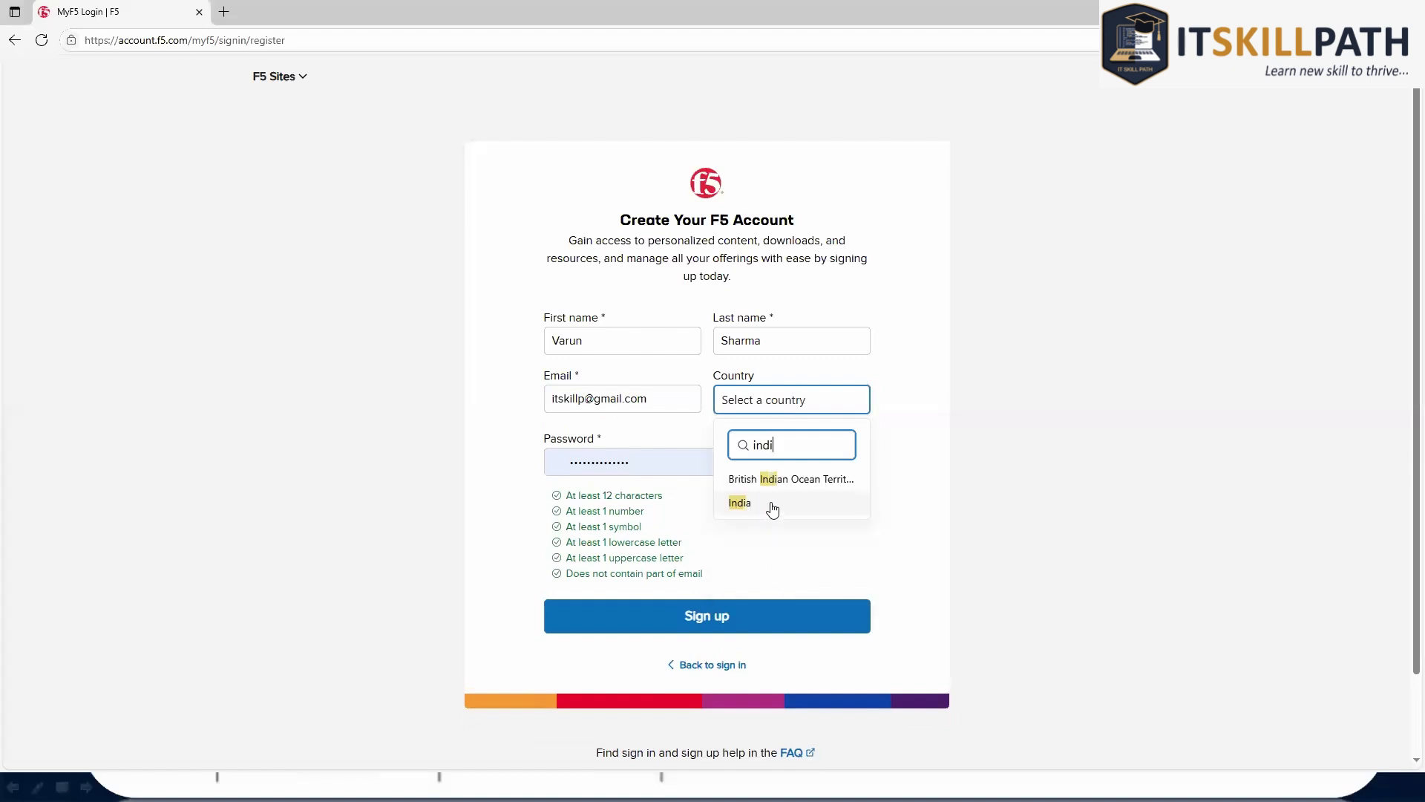
click(770, 503)
Enter the account password and submit the registration to reach the Thank you page.
click(659, 457)
key(ctrl+a)
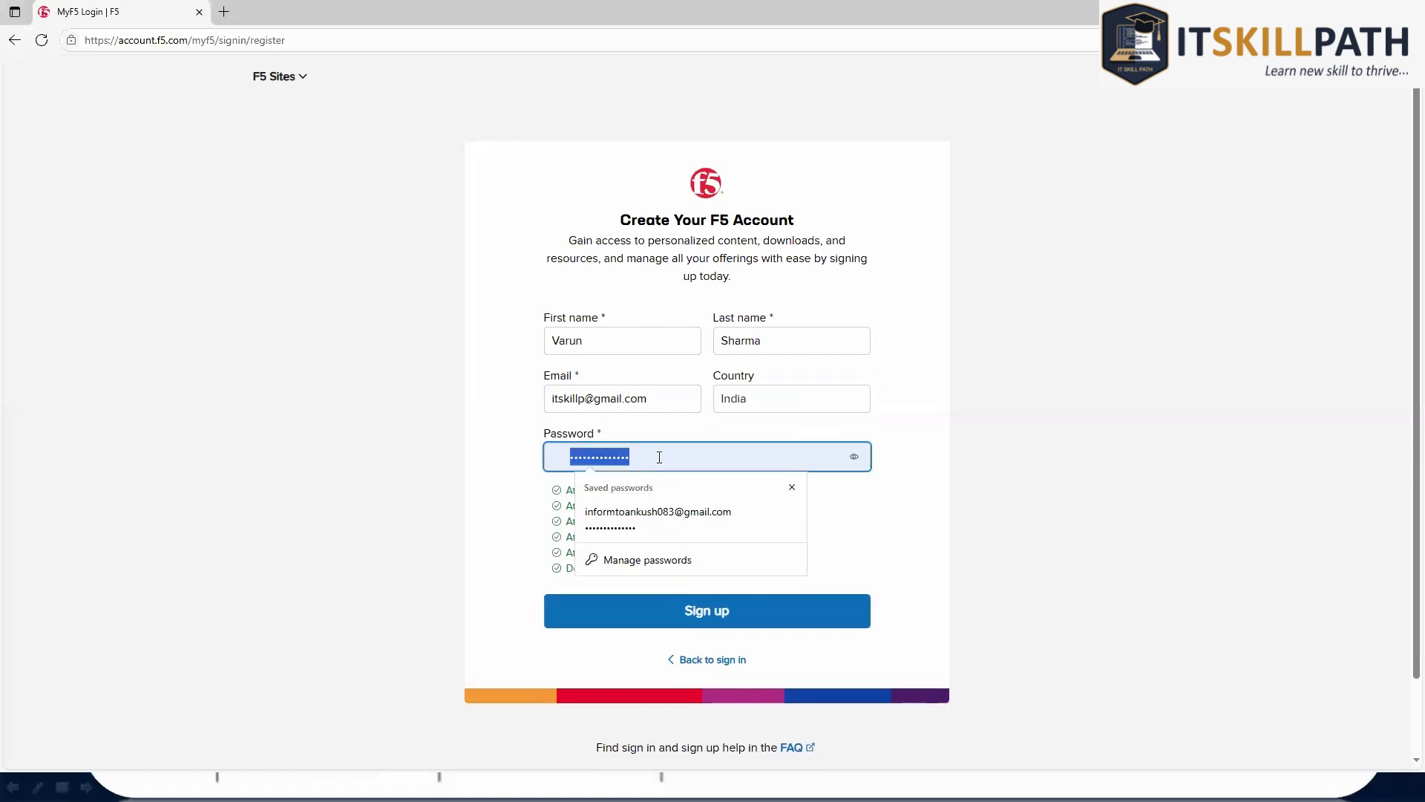
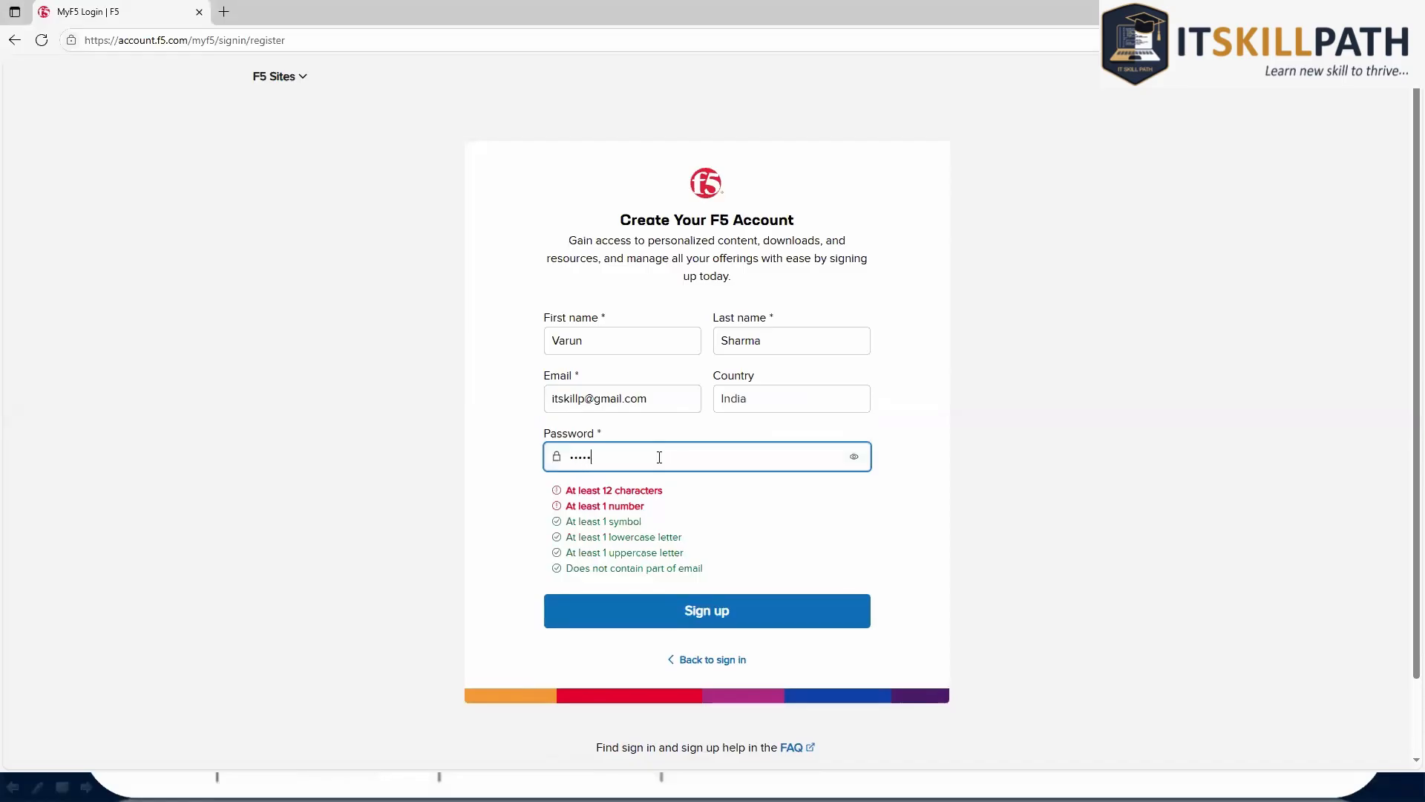
click(721, 614)
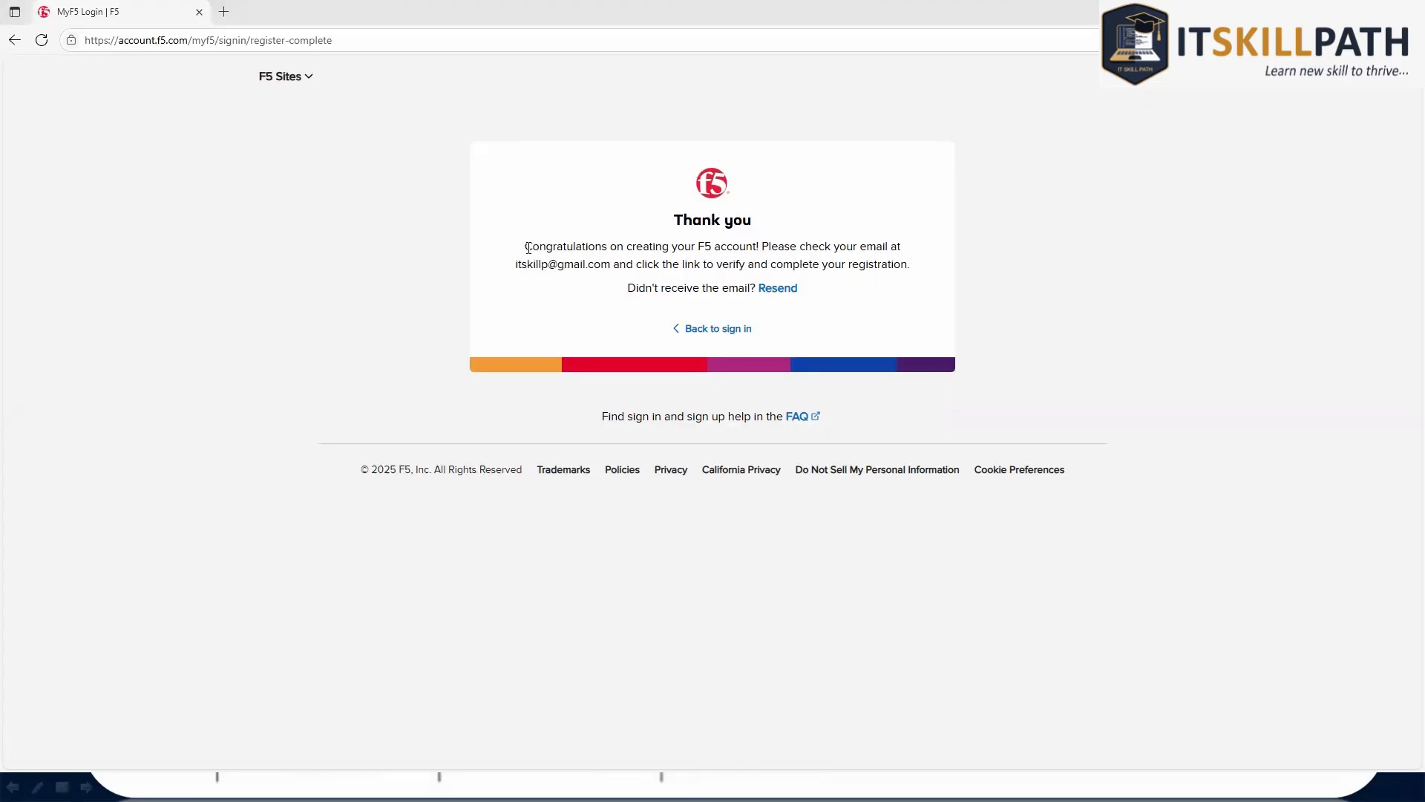
drag(528, 239, 902, 268)
Open the F5 Accounts 'Activate Account' email in a maximized Gmail window and activate the account.
key(alt+Tab)
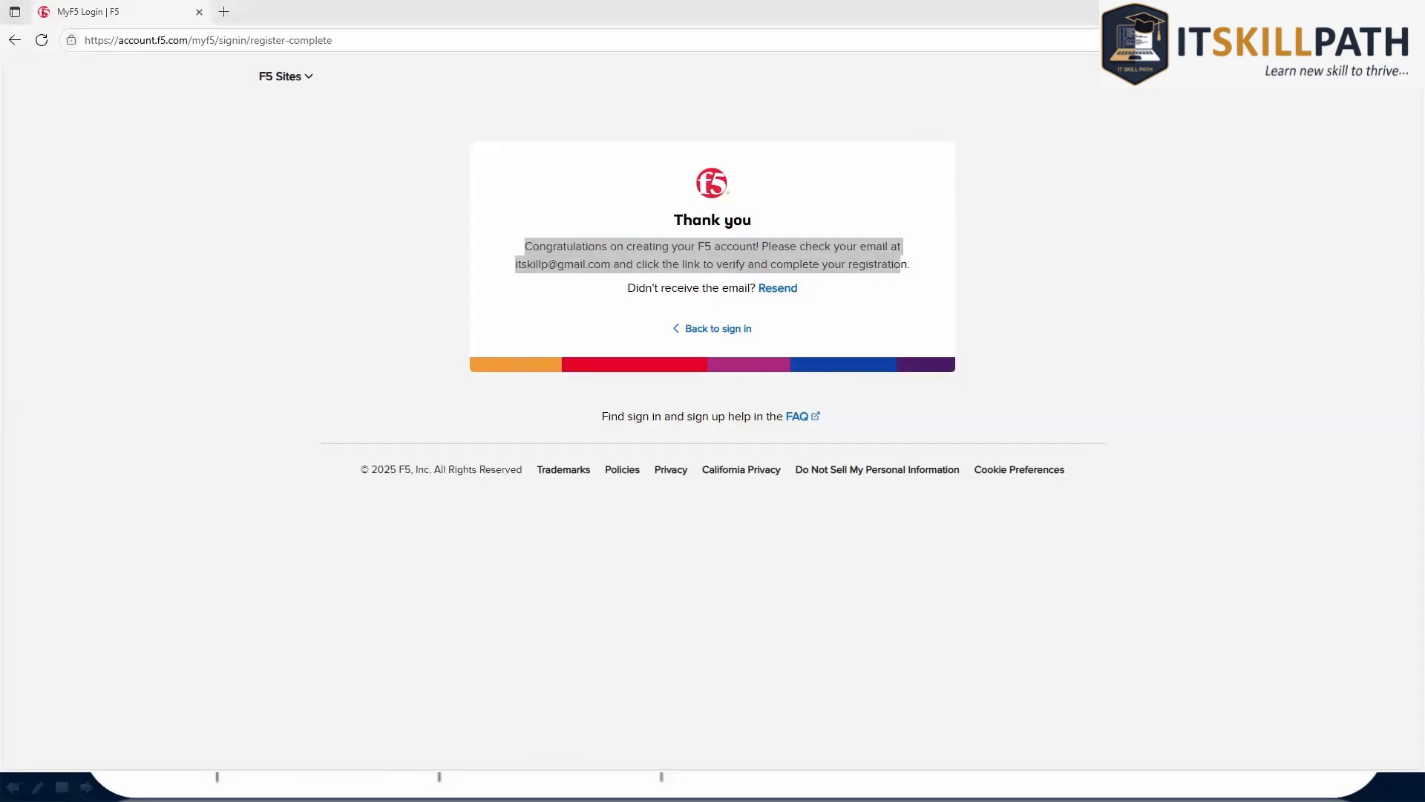
drag(366, 199, 769, 170)
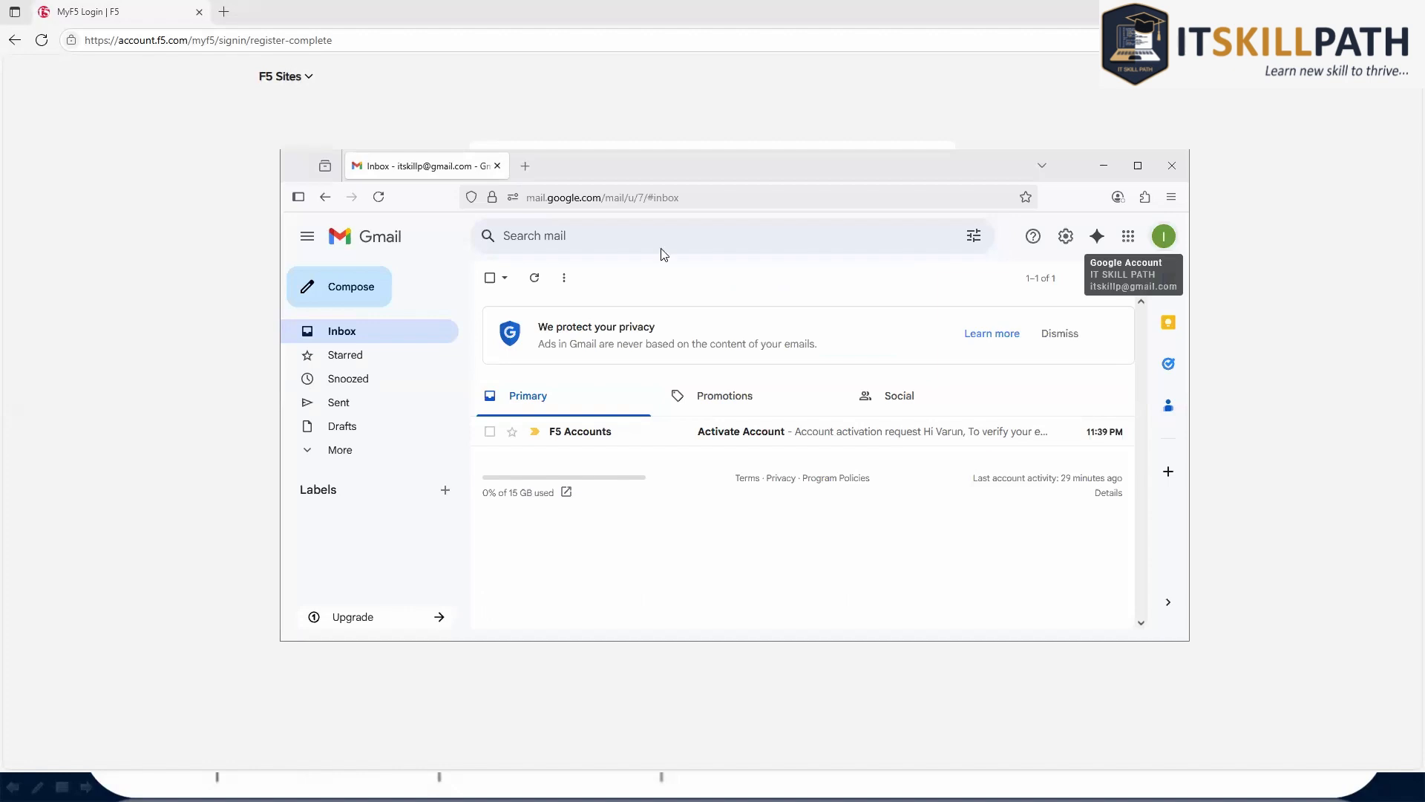
click(1138, 166)
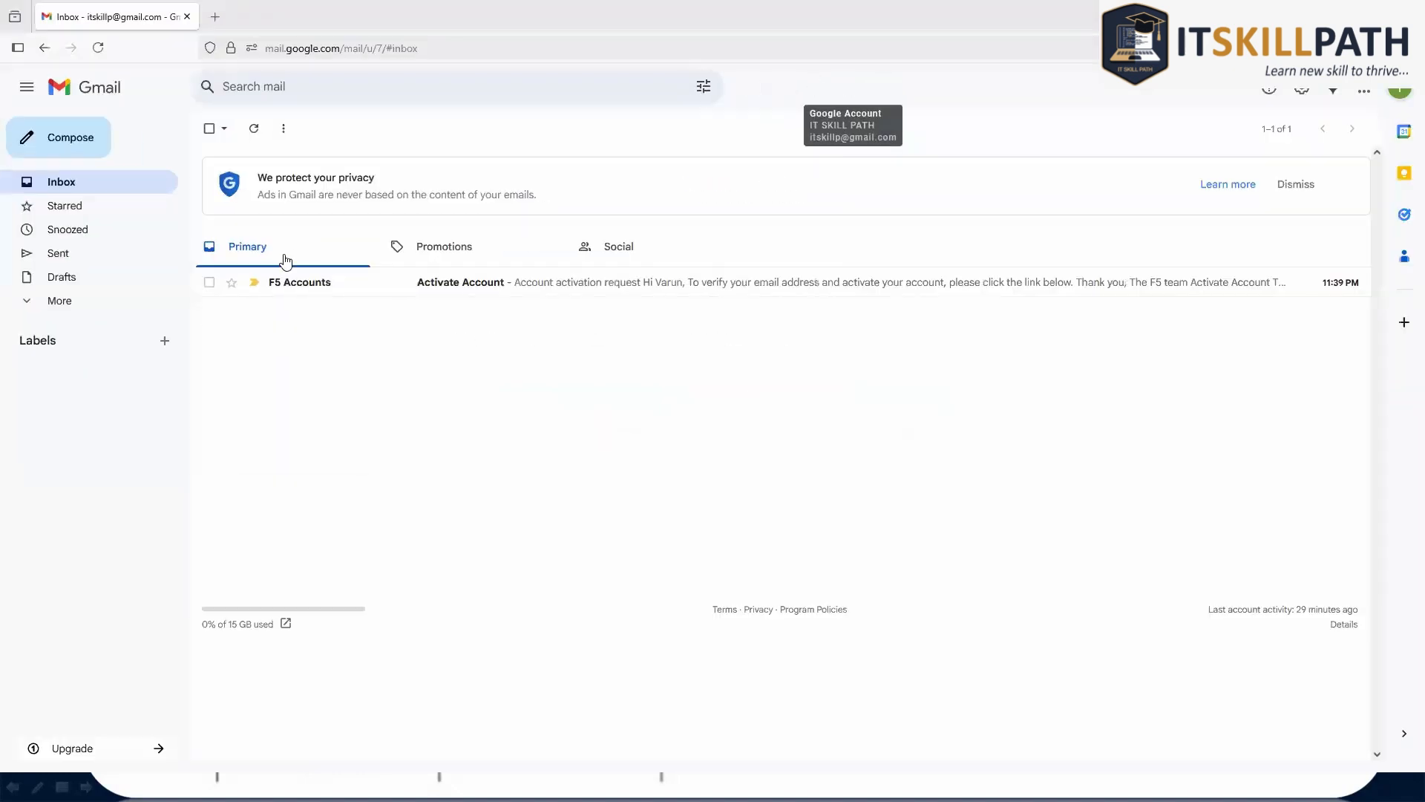
click(302, 290)
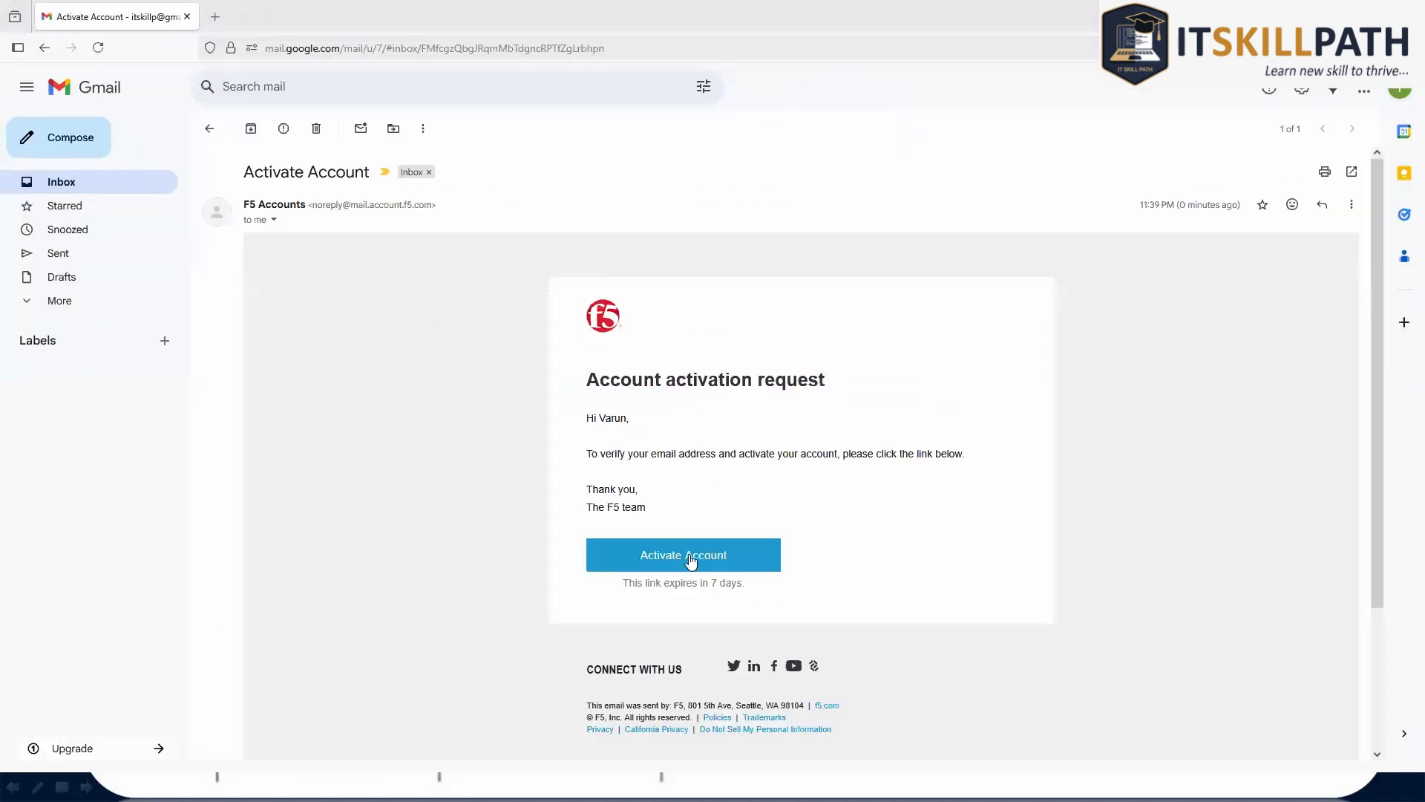
click(690, 560)
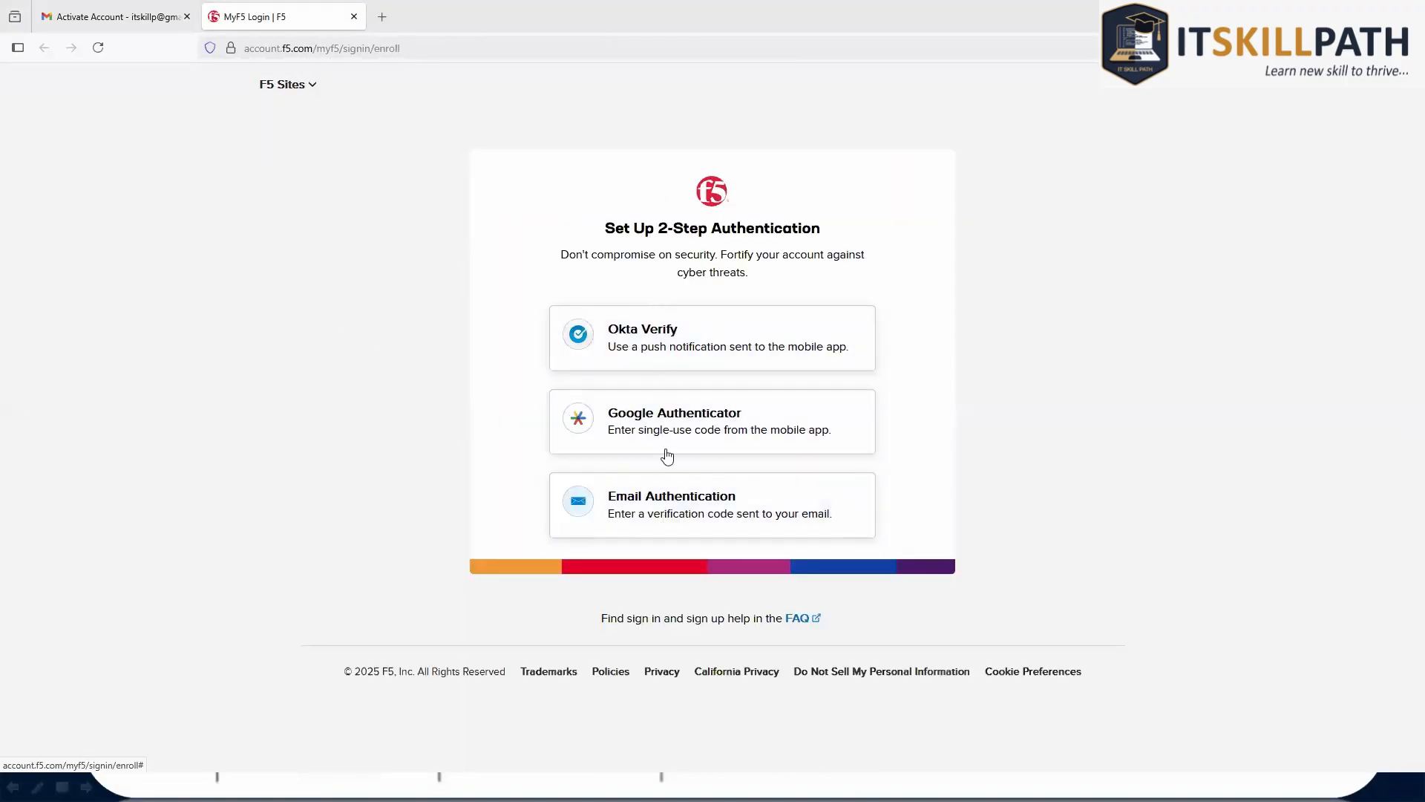
Choose Email Authentication as the 2-step factor and request a verification code.
drag(607, 229, 839, 245)
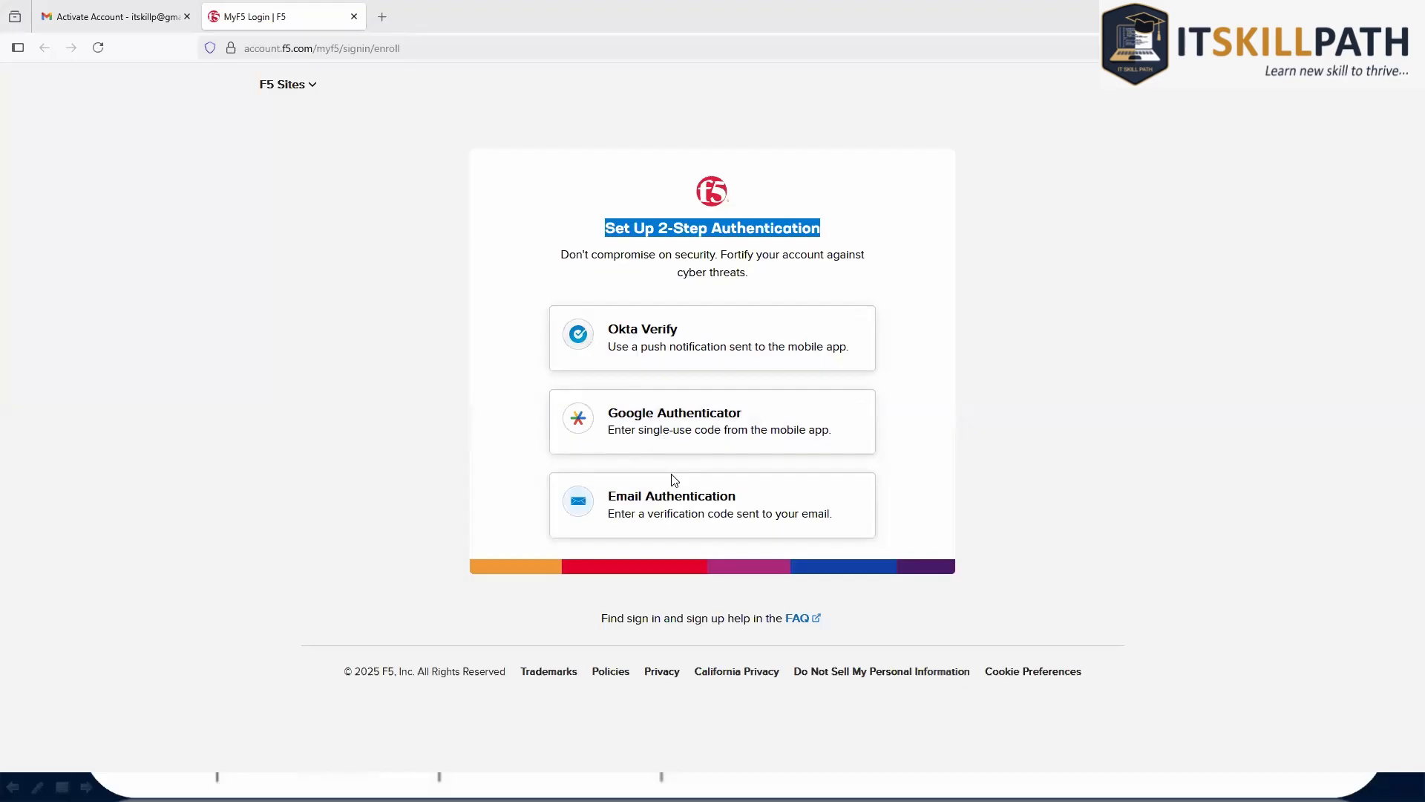
click(662, 505)
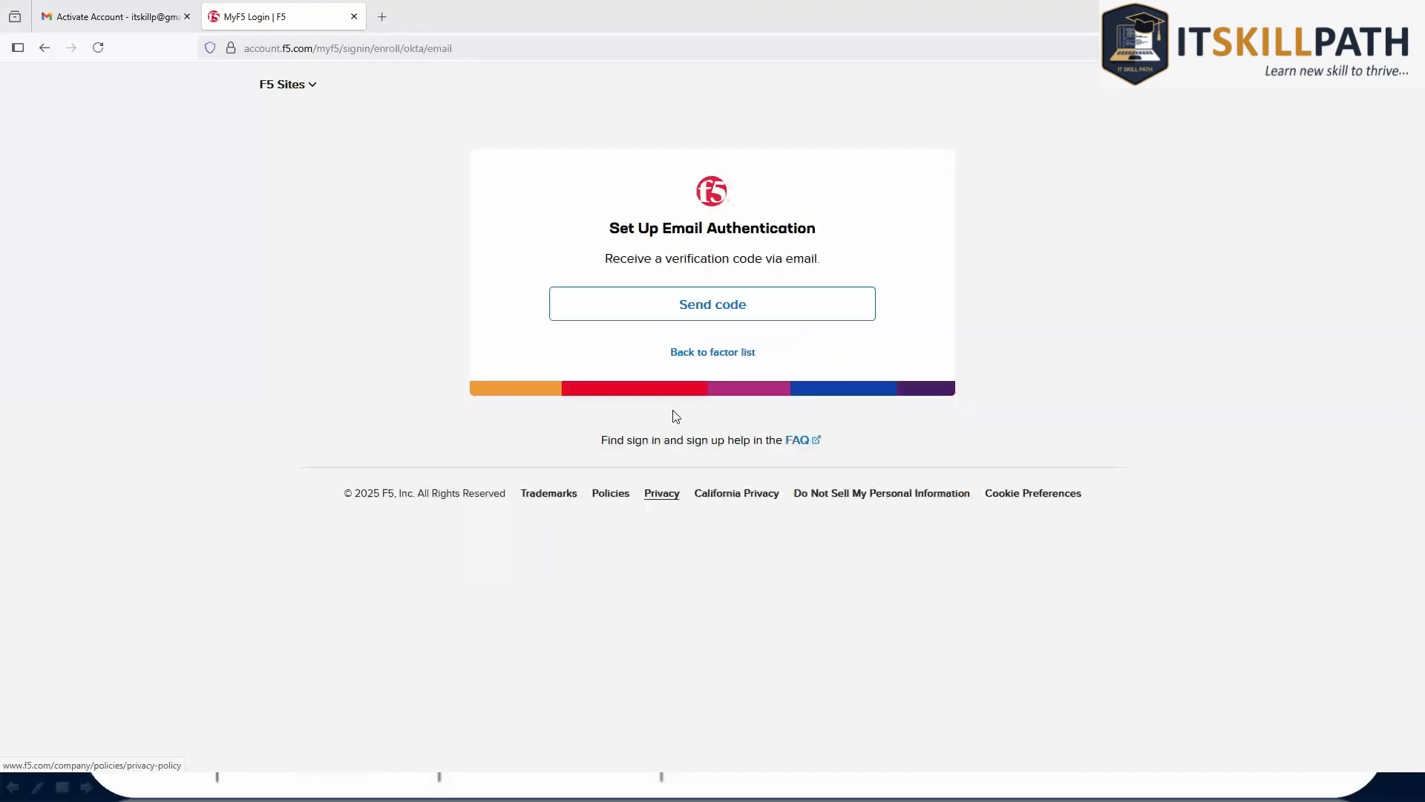
click(682, 320)
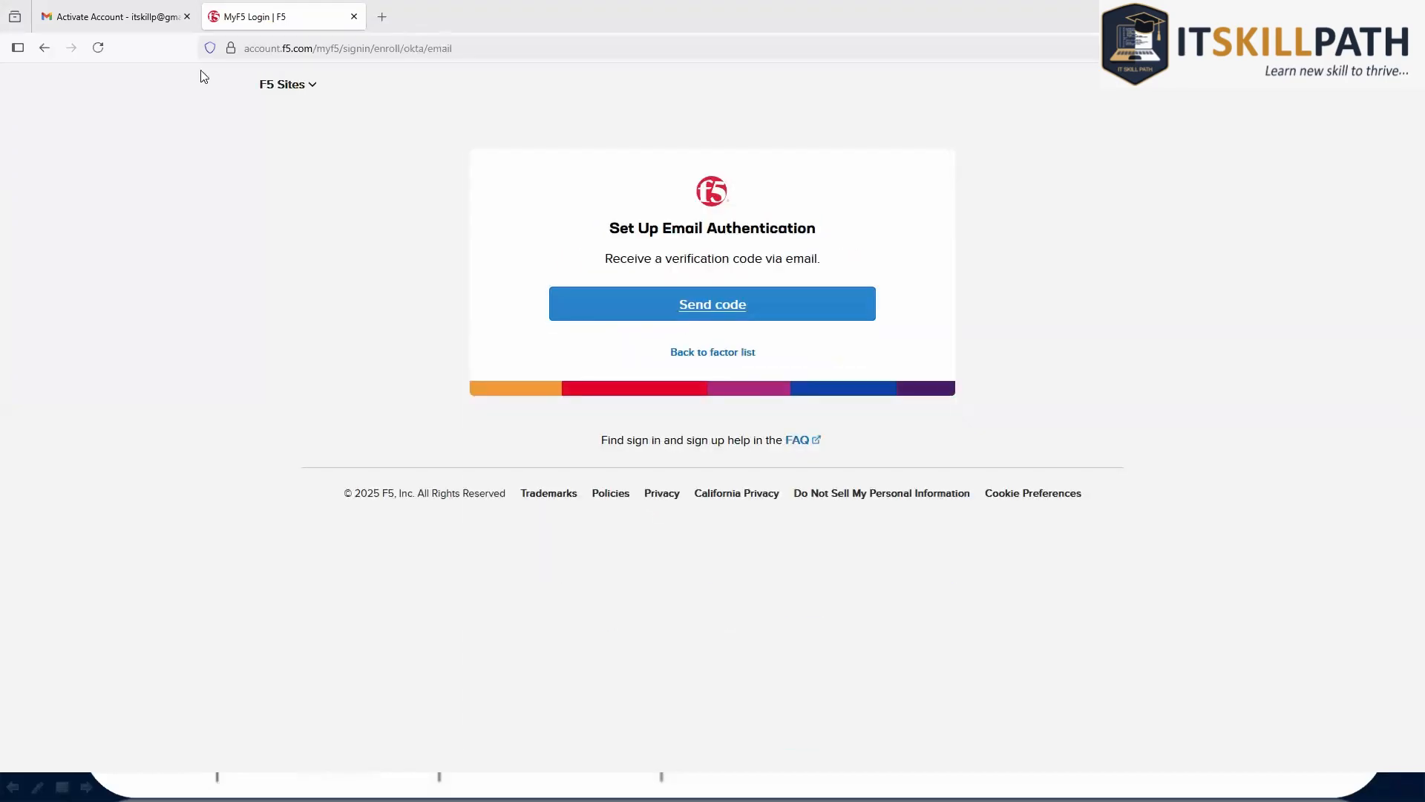
Refresh Gmail, open the 'Confirm your email address' message and copy the verification code.
click(97, 16)
click(135, 179)
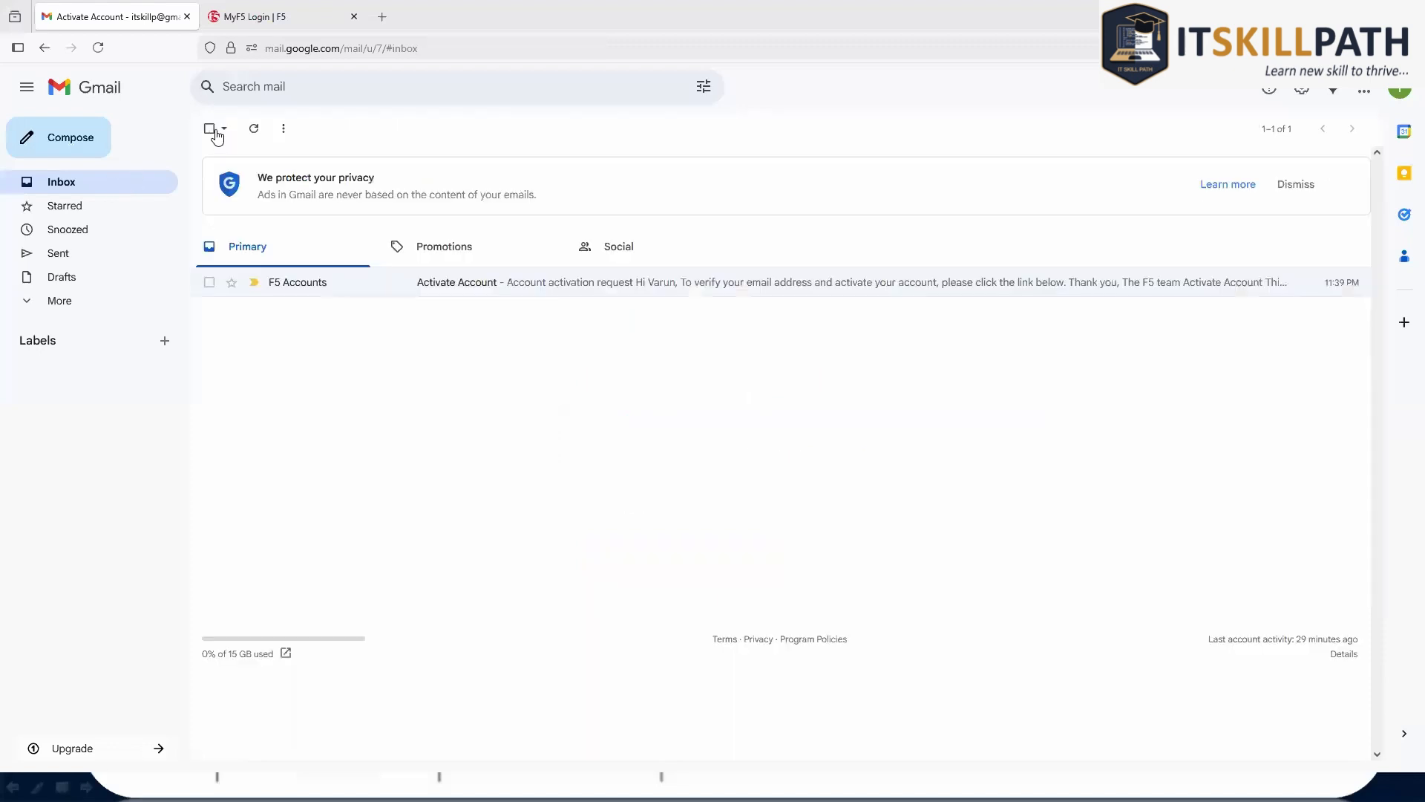
click(252, 17)
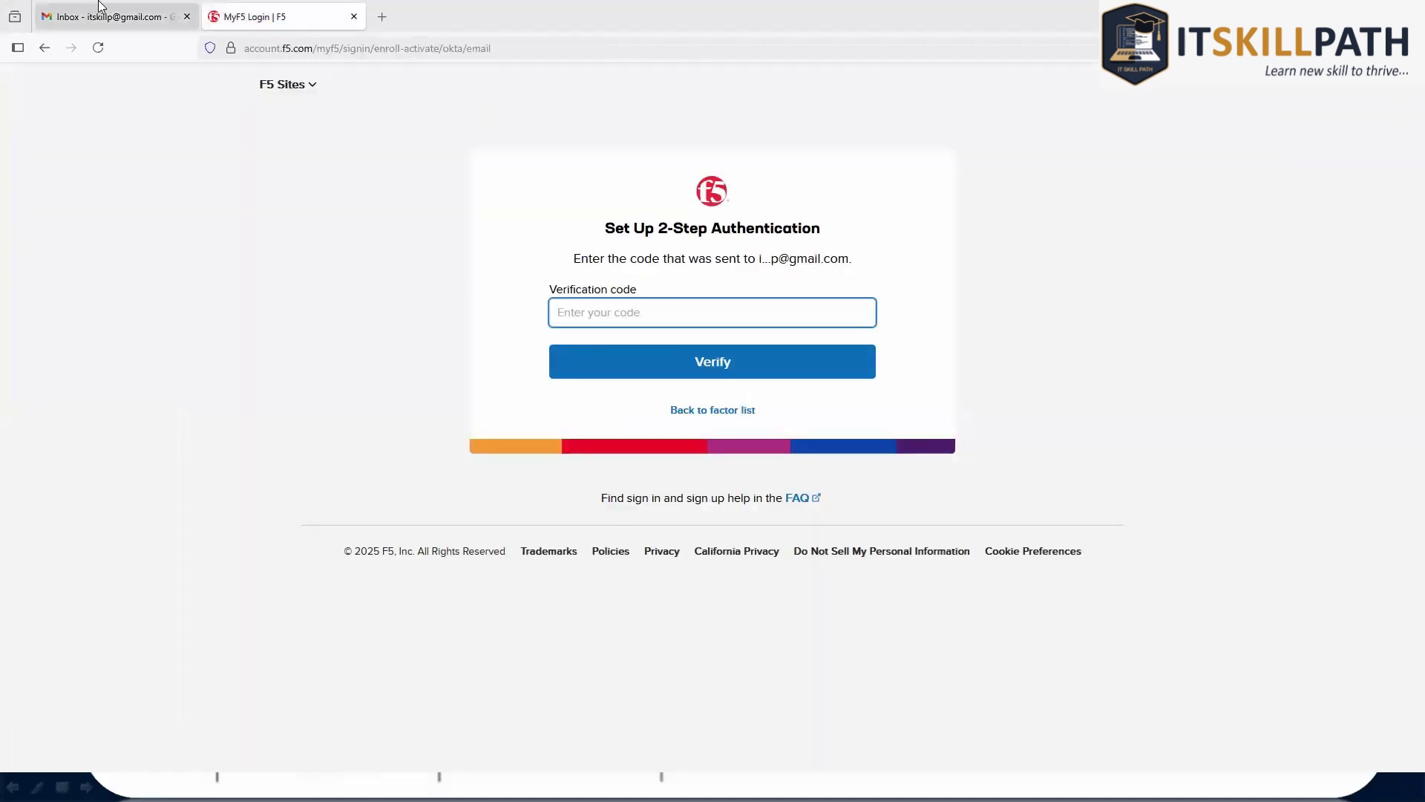
click(56, 8)
click(254, 128)
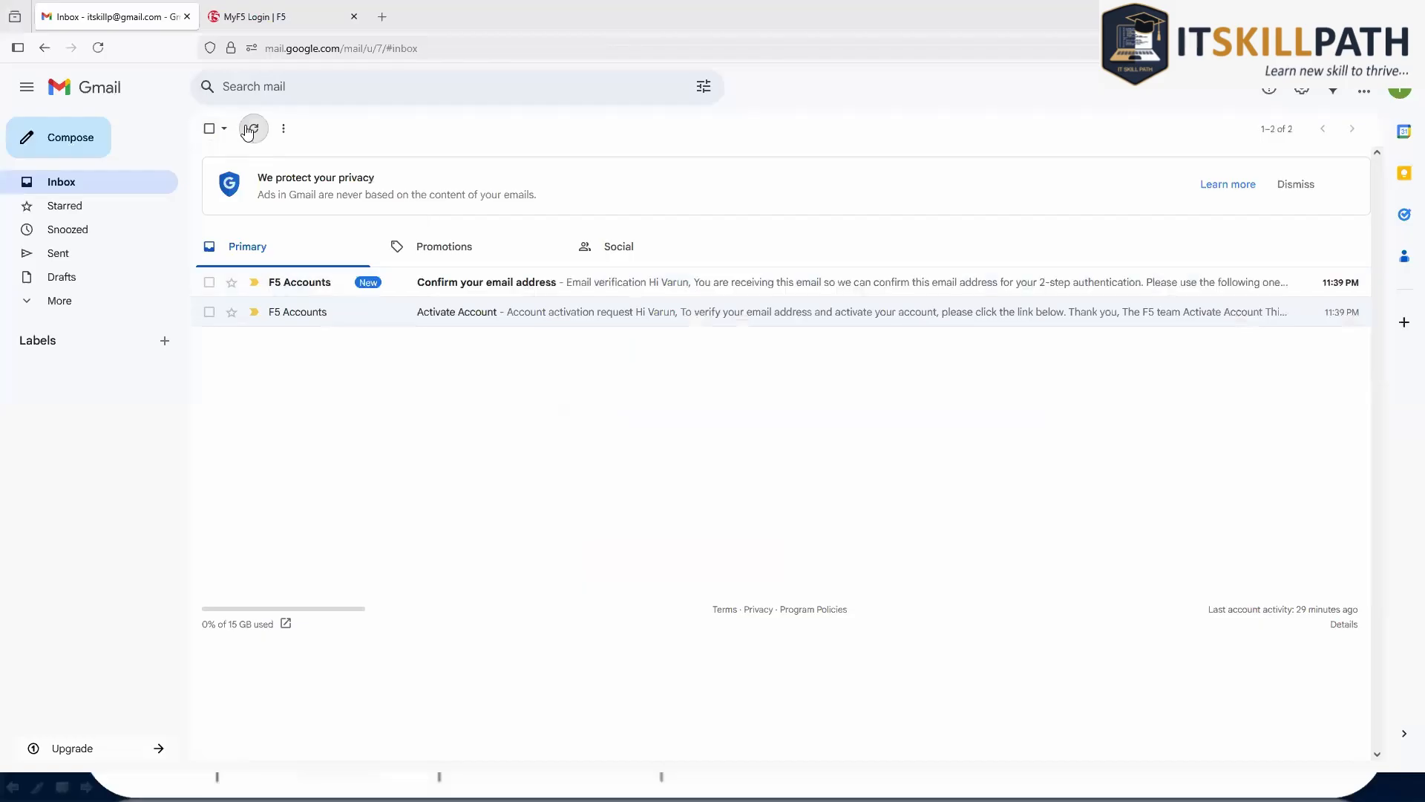
click(496, 290)
drag(647, 525, 587, 531)
key(ctrl+c)
Paste the code into MyF5, verify it and finish the 2-step authentication setup.
click(297, 13)
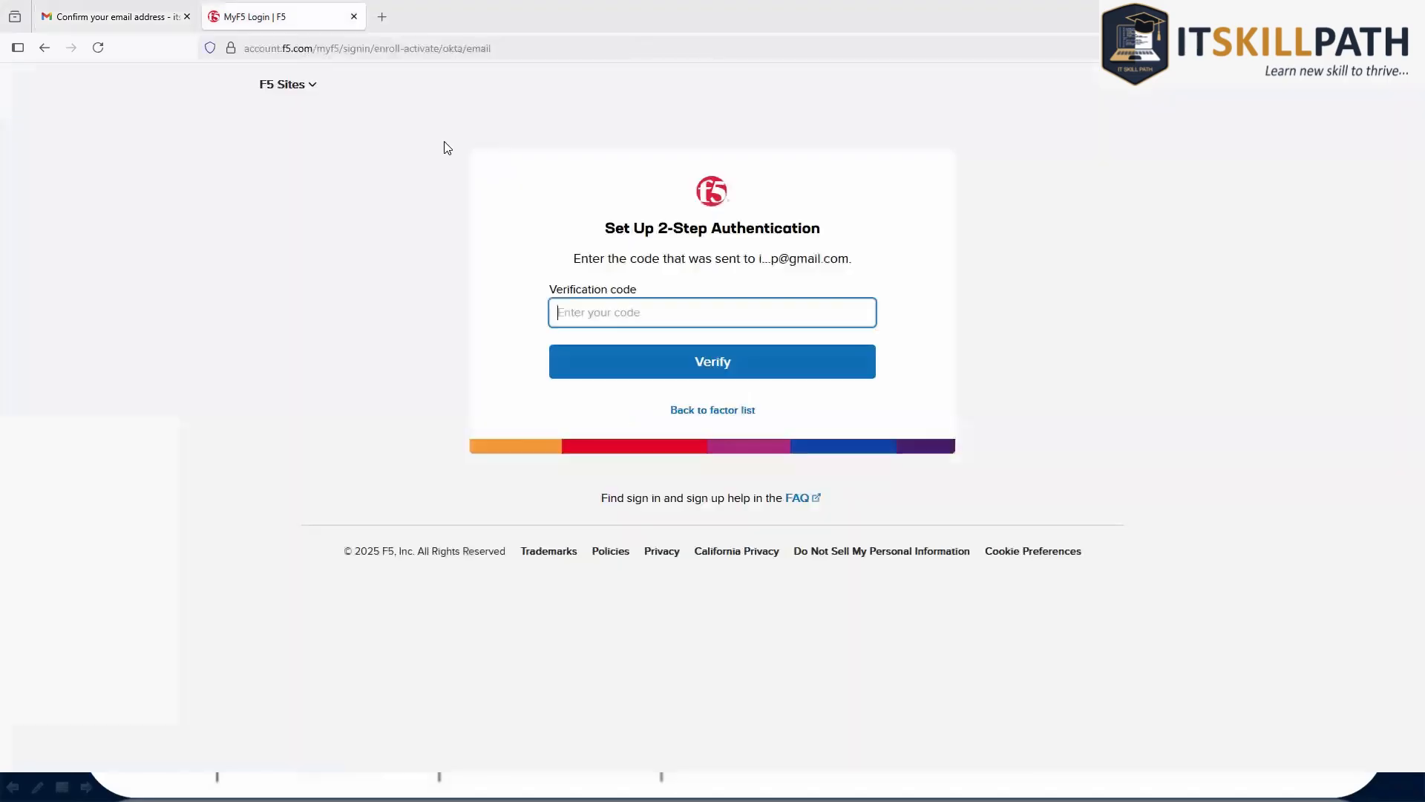
key(ctrl+v)
click(726, 369)
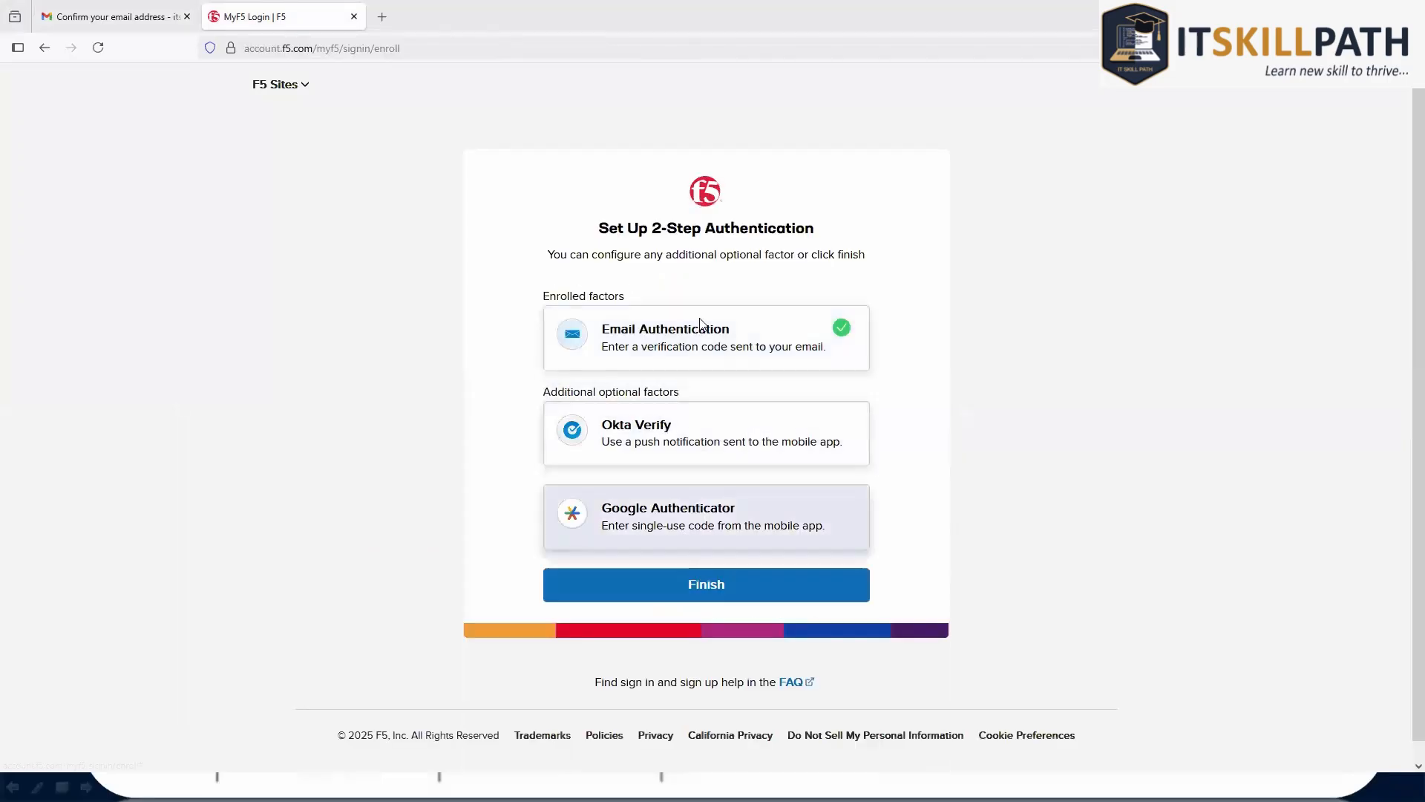
click(709, 586)
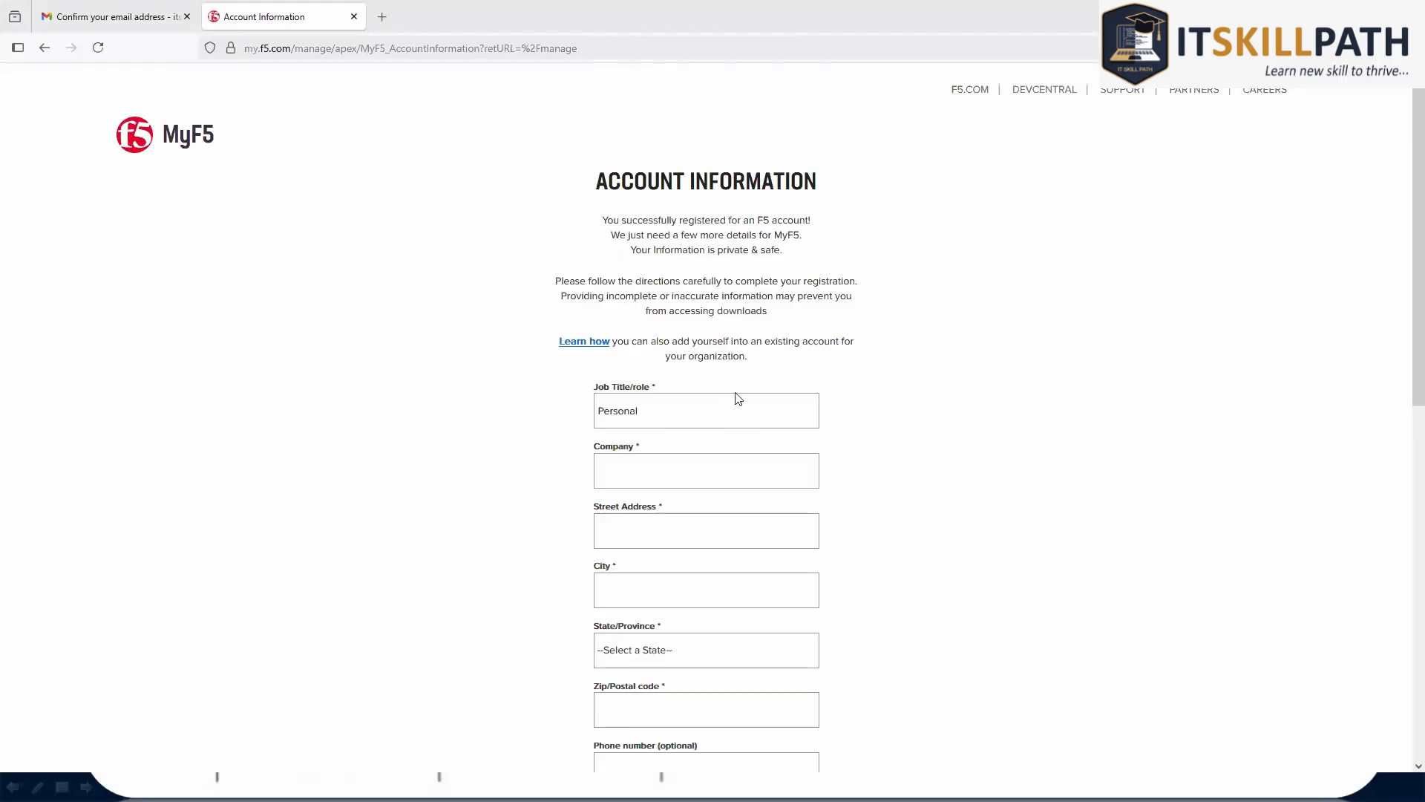
Keep 'Personal' as the job title and fill the street address from a saved entry.
double_click(643, 404)
click(586, 385)
drag(665, 382, 613, 399)
double_click(614, 398)
key(Tab)
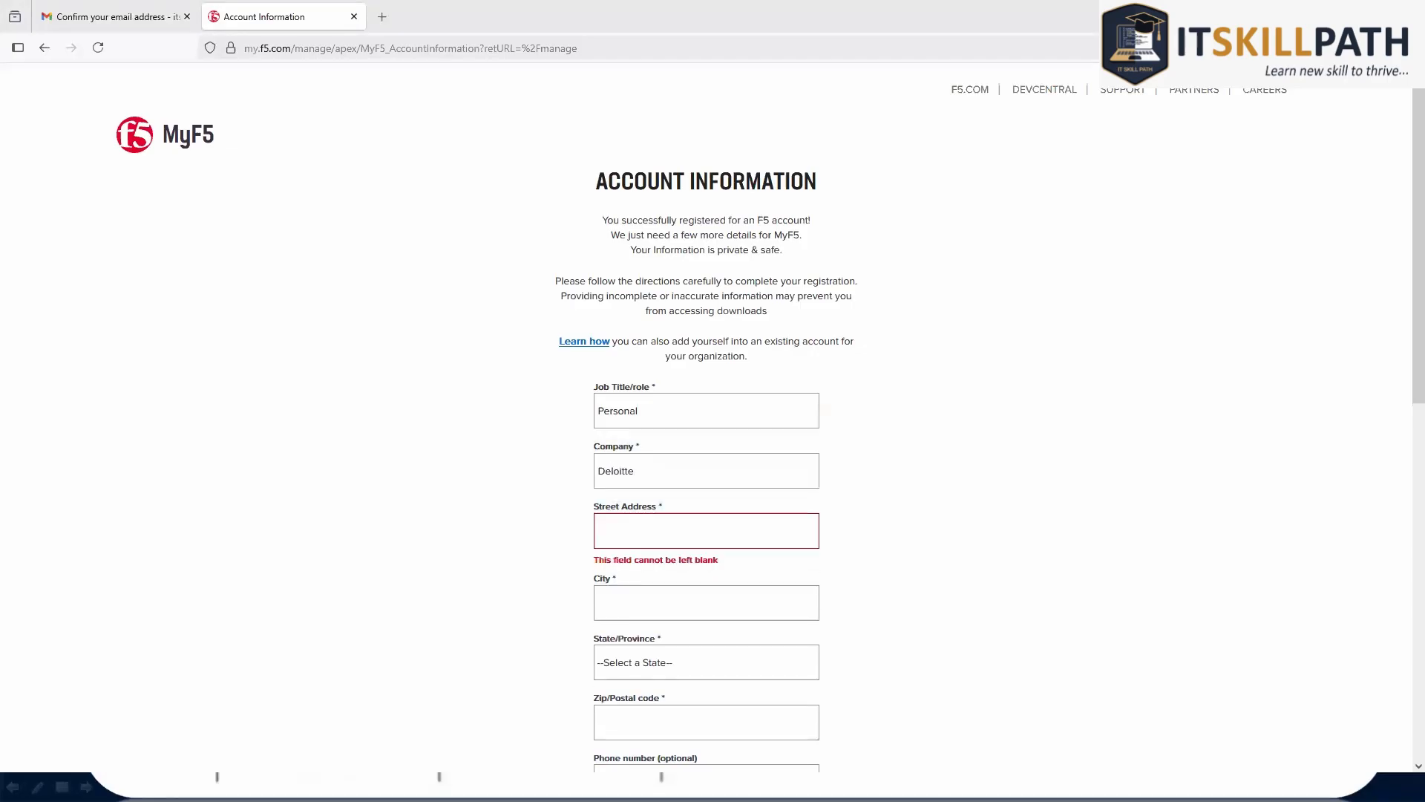
click(638, 530)
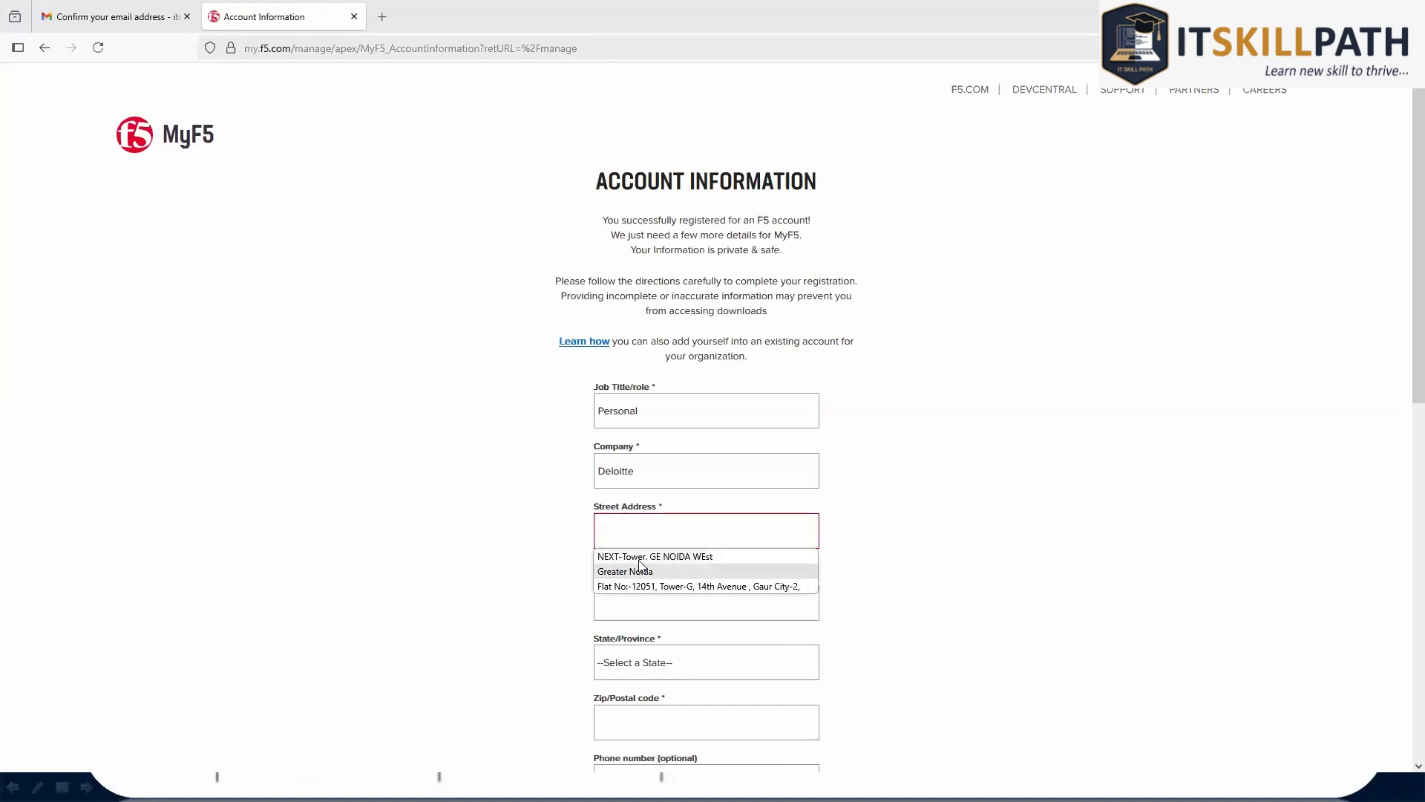
click(639, 559)
Enter the user's city, state/province and zip code in the address section.
click(625, 592)
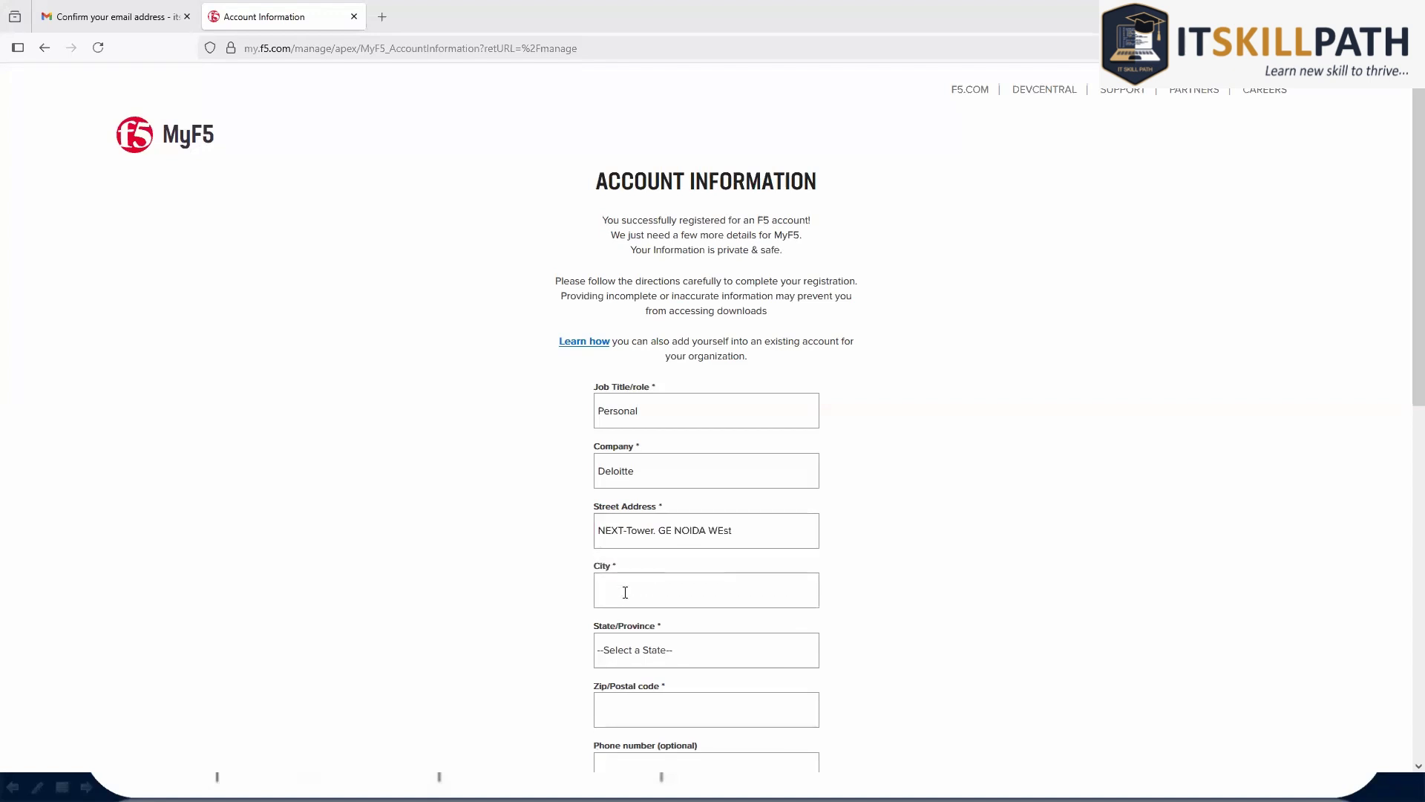
text(Noida)
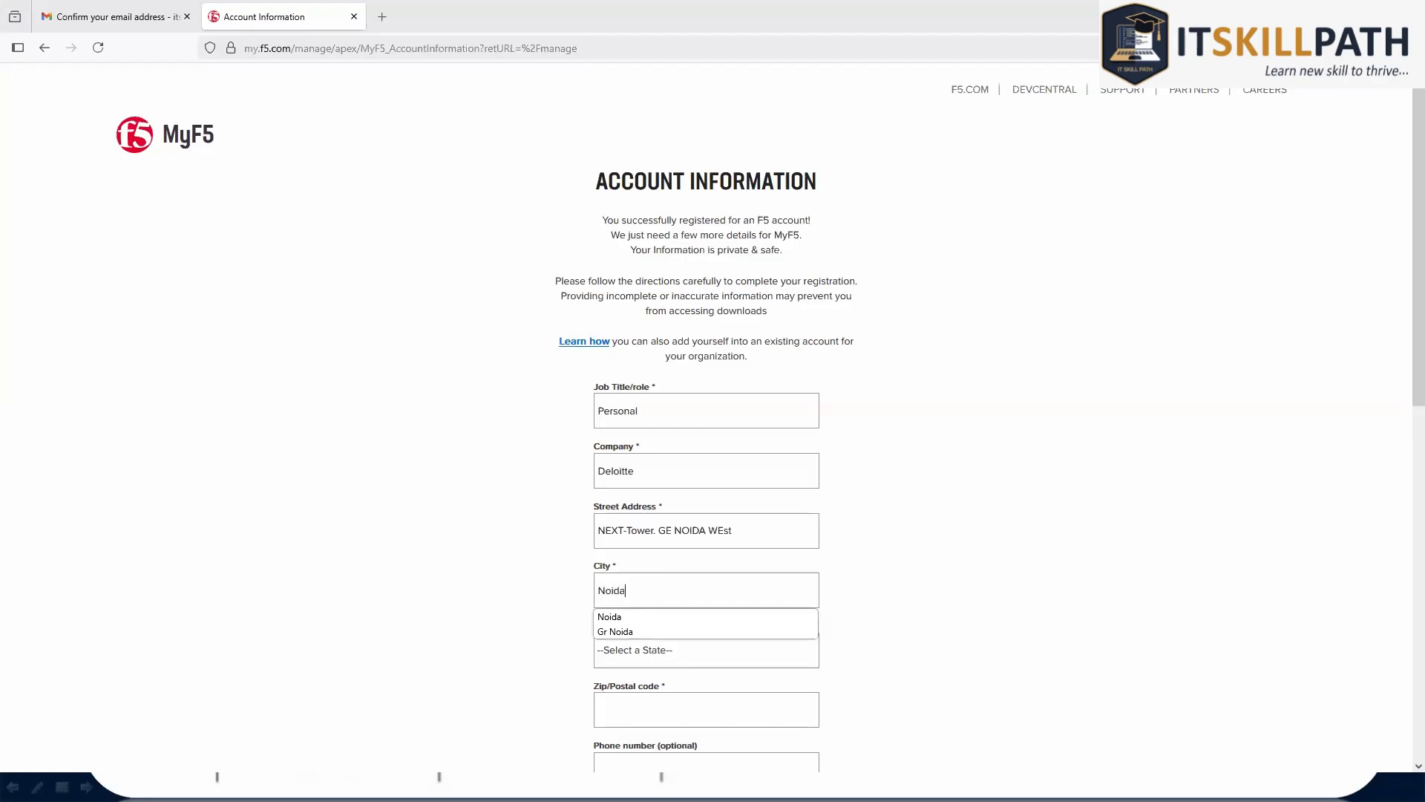
click(444, 511)
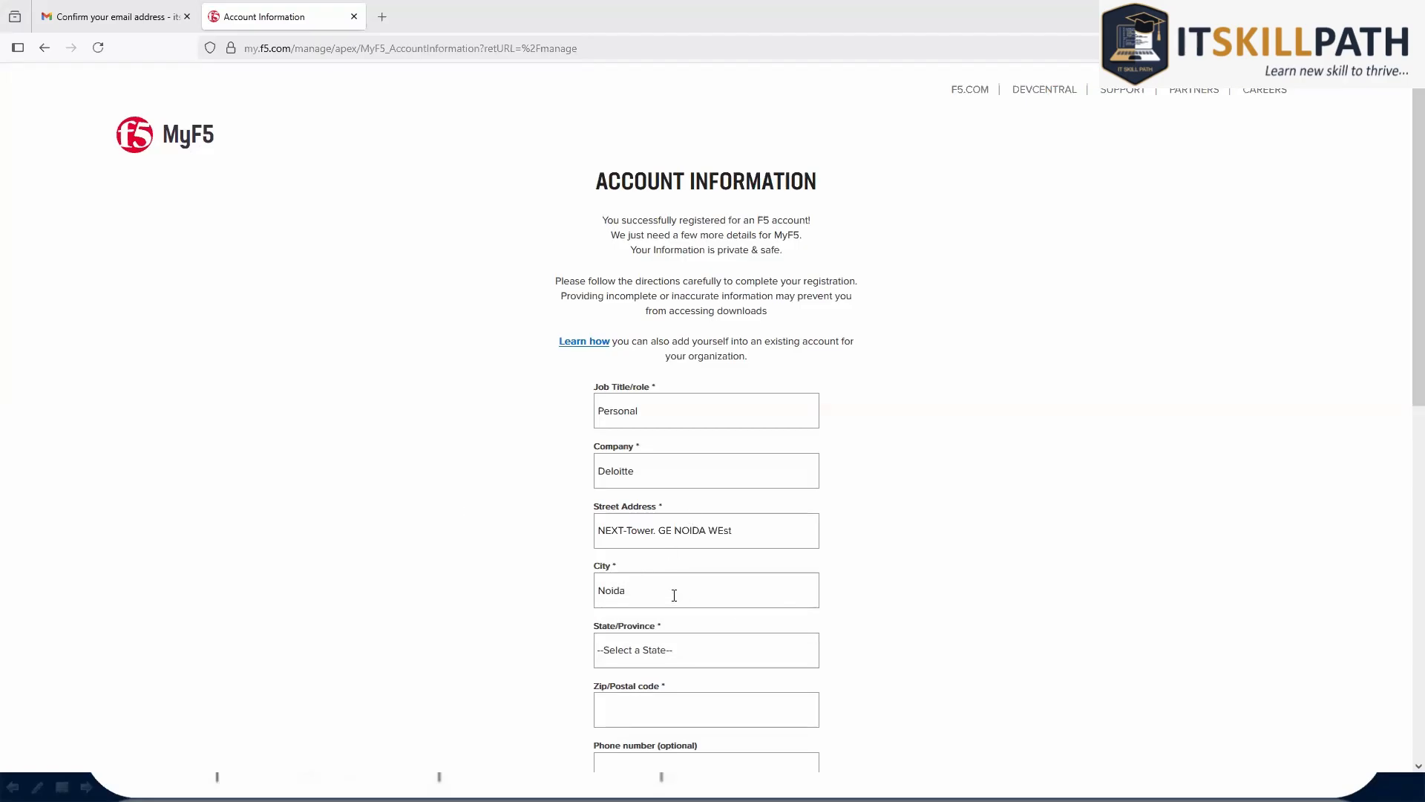
click(640, 633)
click(643, 649)
key(u)
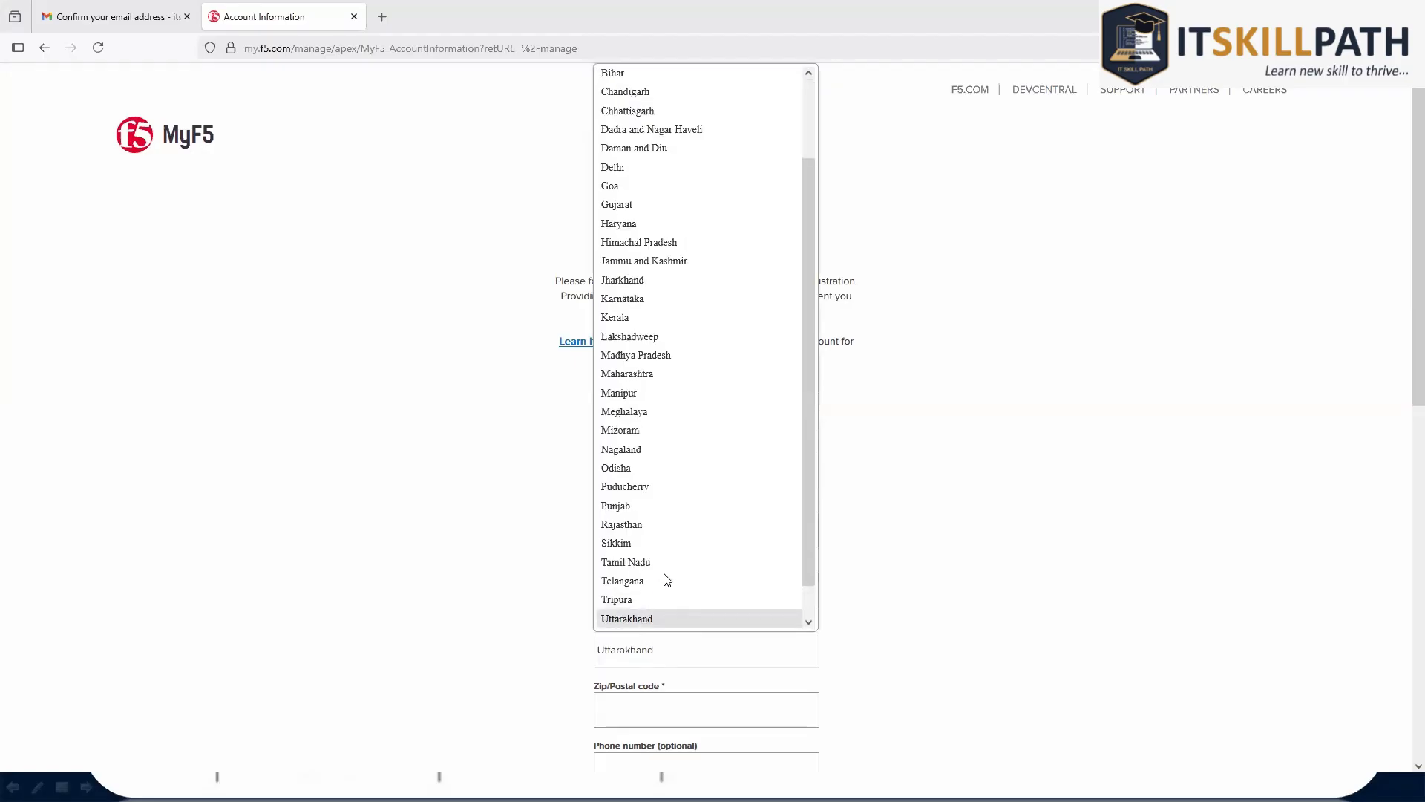
scroll(643, 616, down, 1)
click(645, 600)
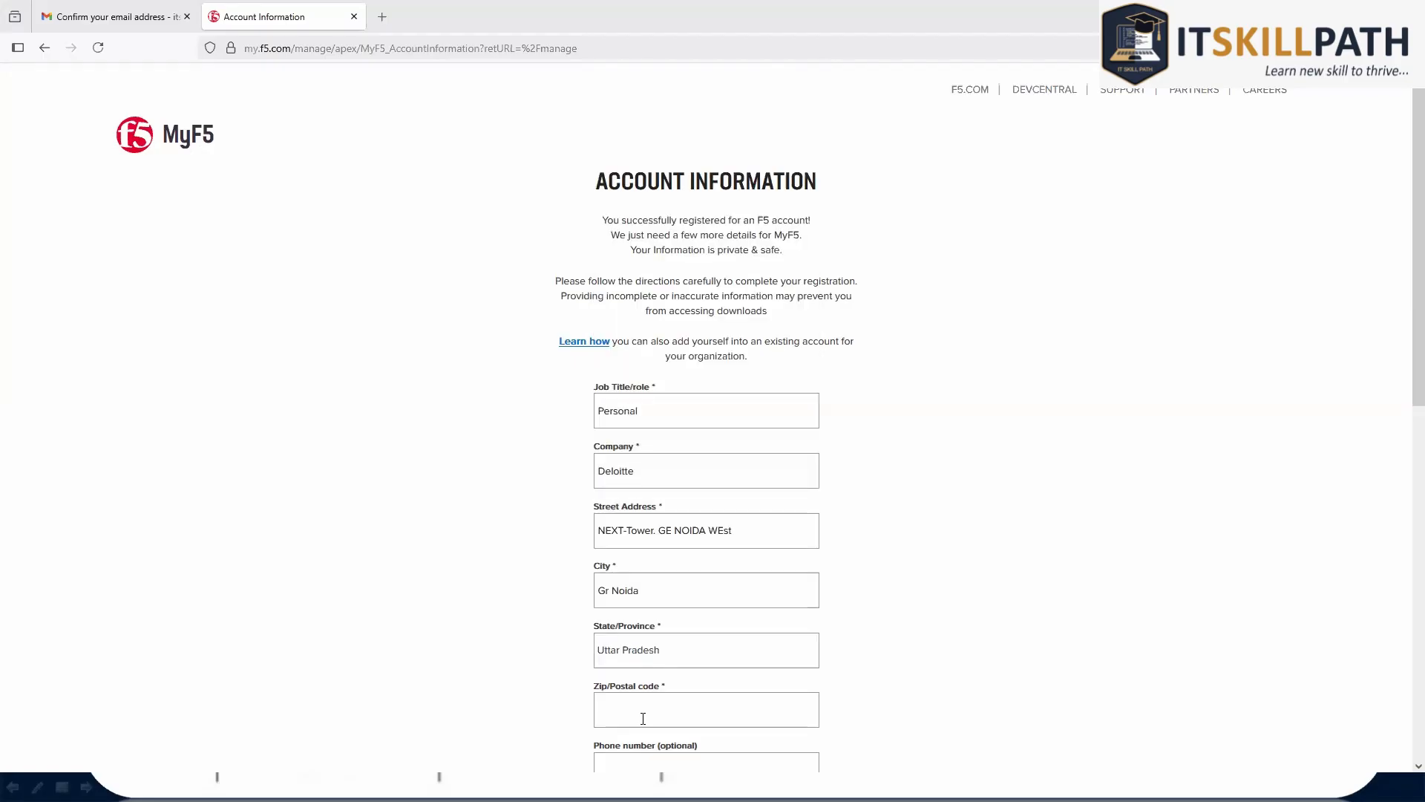
text(20)
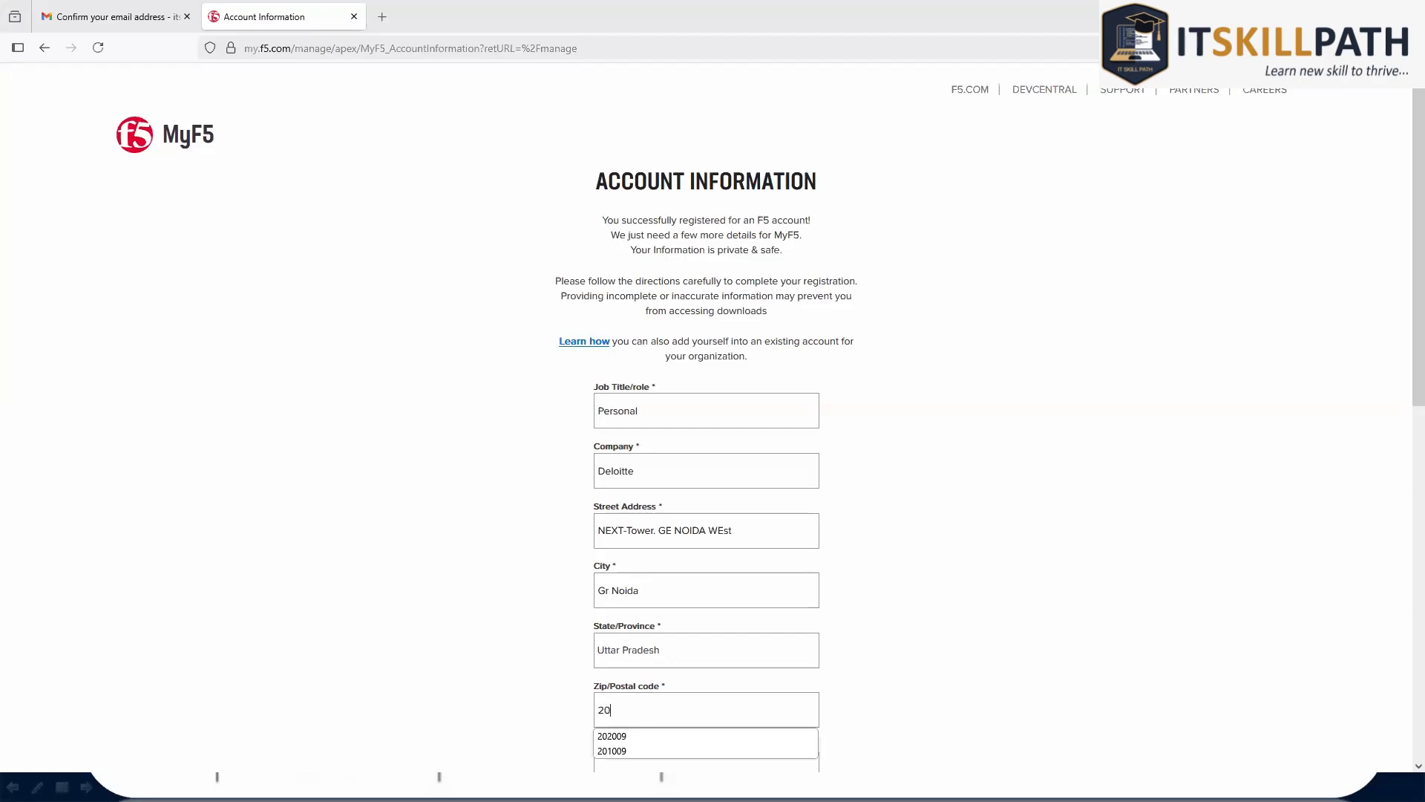
text(1009)
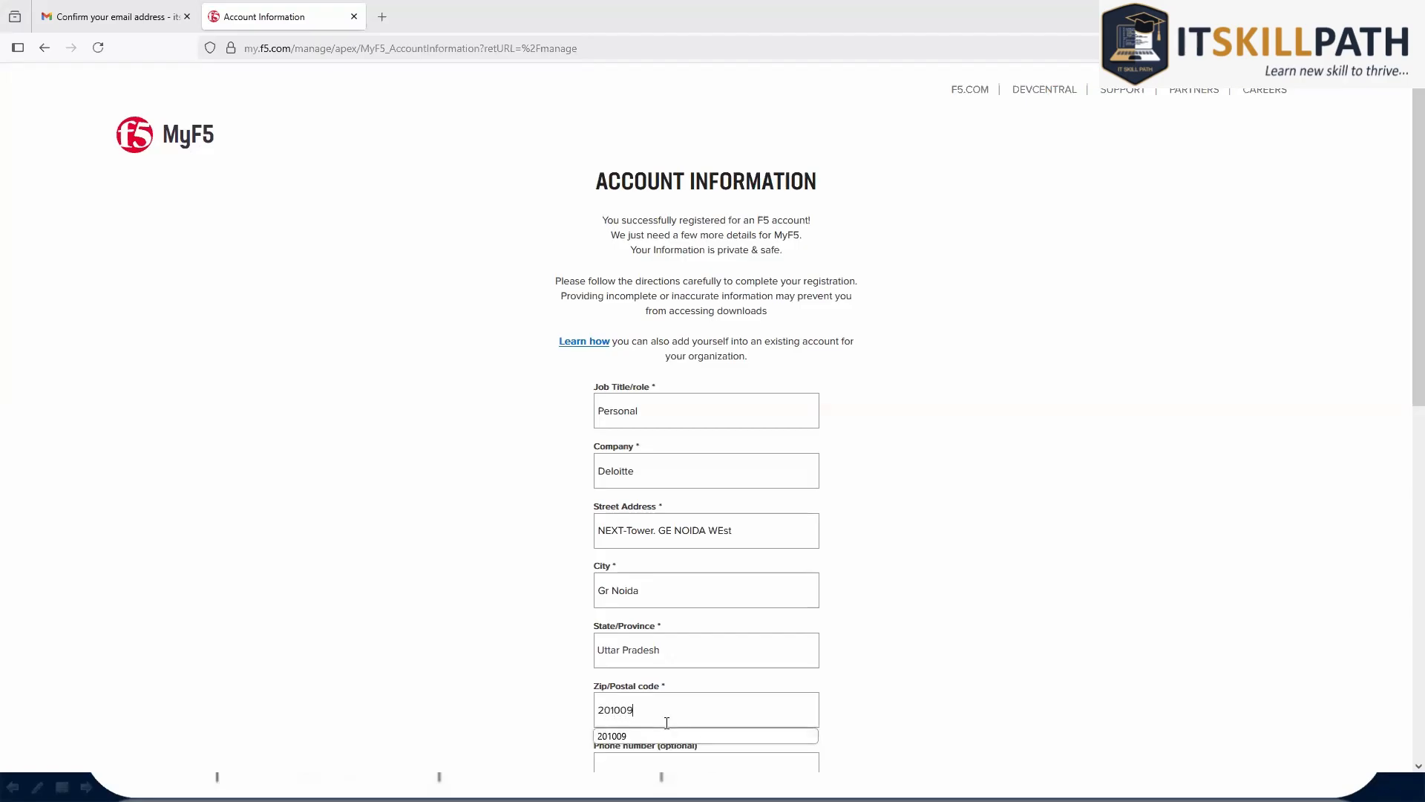
Accept the license agreement and terms, complete registration, and decline saving the address.
scroll(651, 482, down, 5)
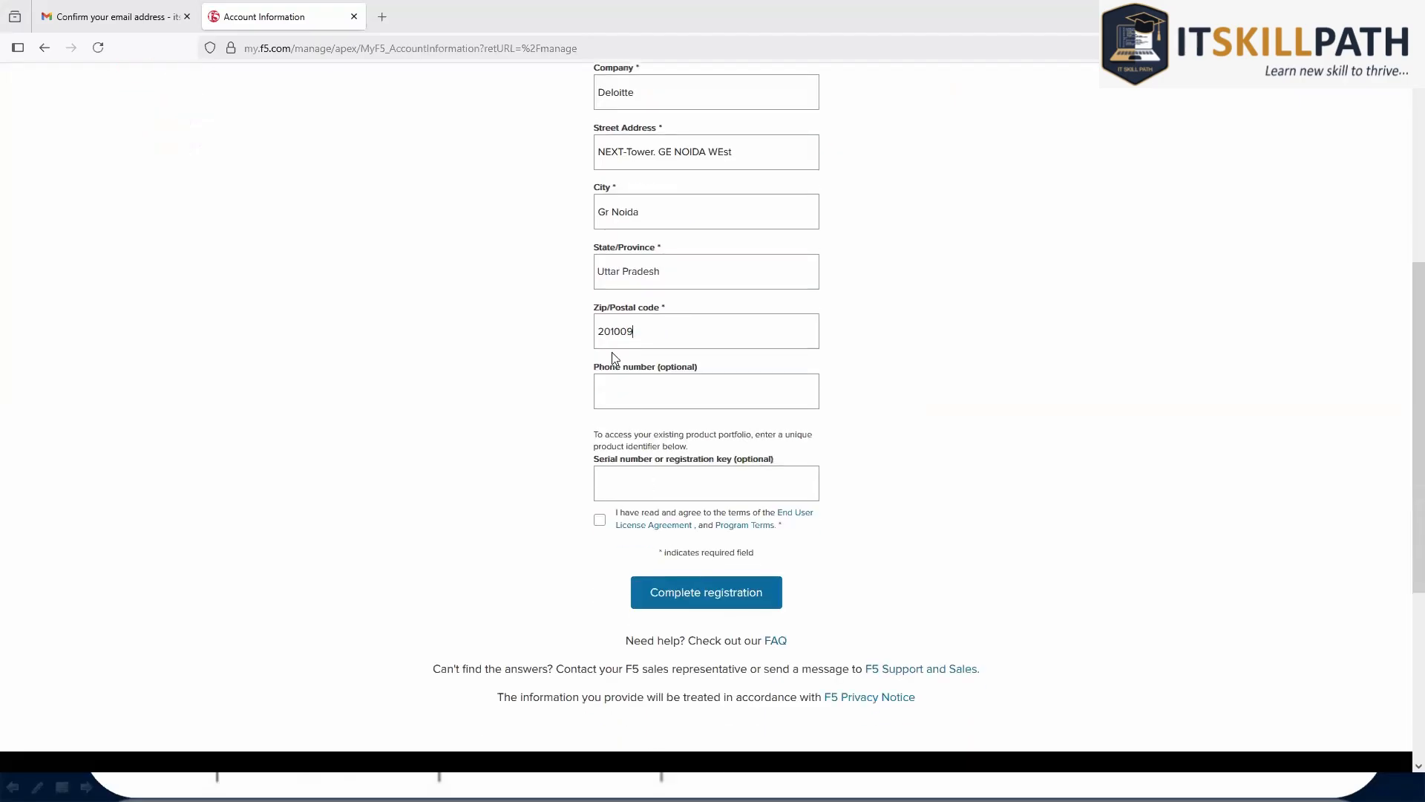
click(600, 520)
drag(618, 514, 731, 594)
click(732, 594)
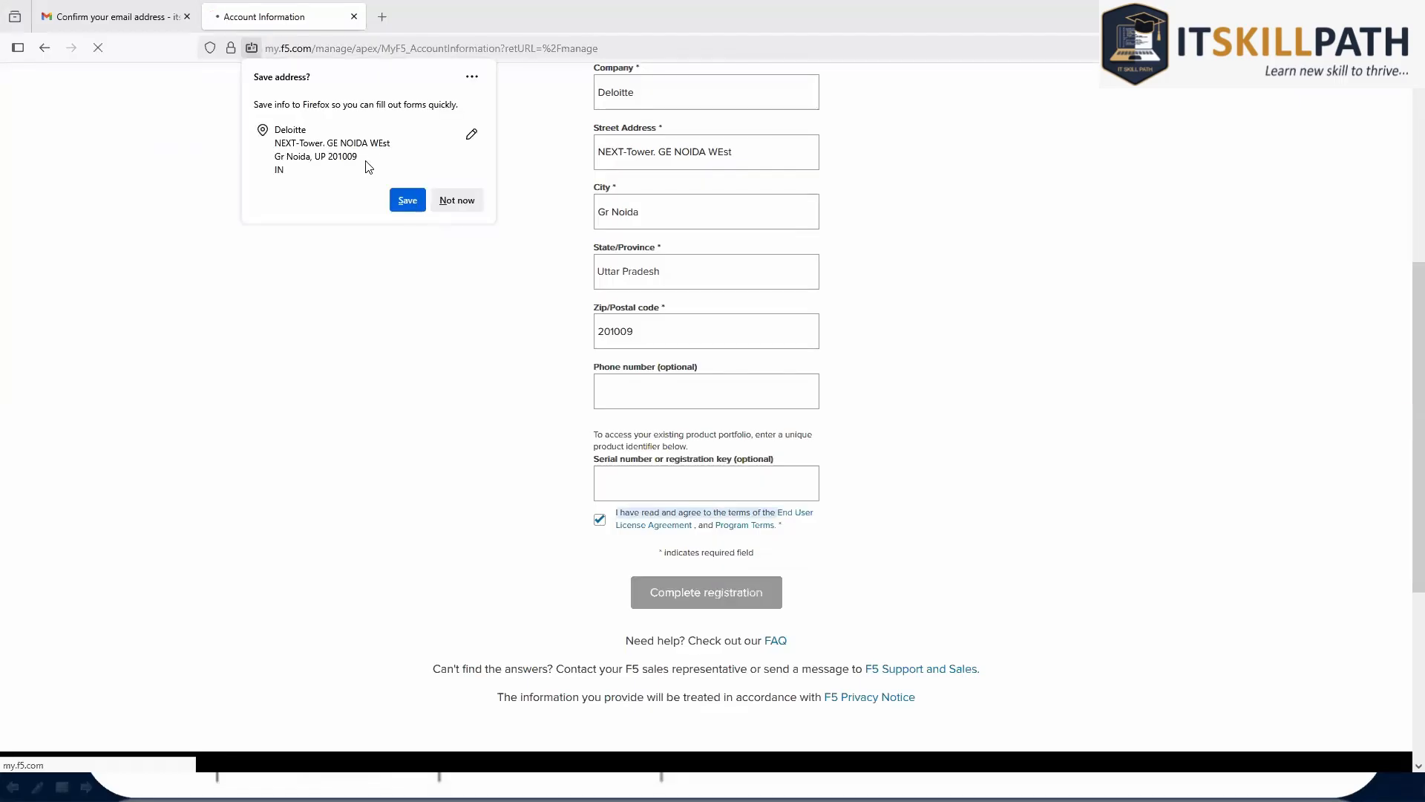
click(455, 202)
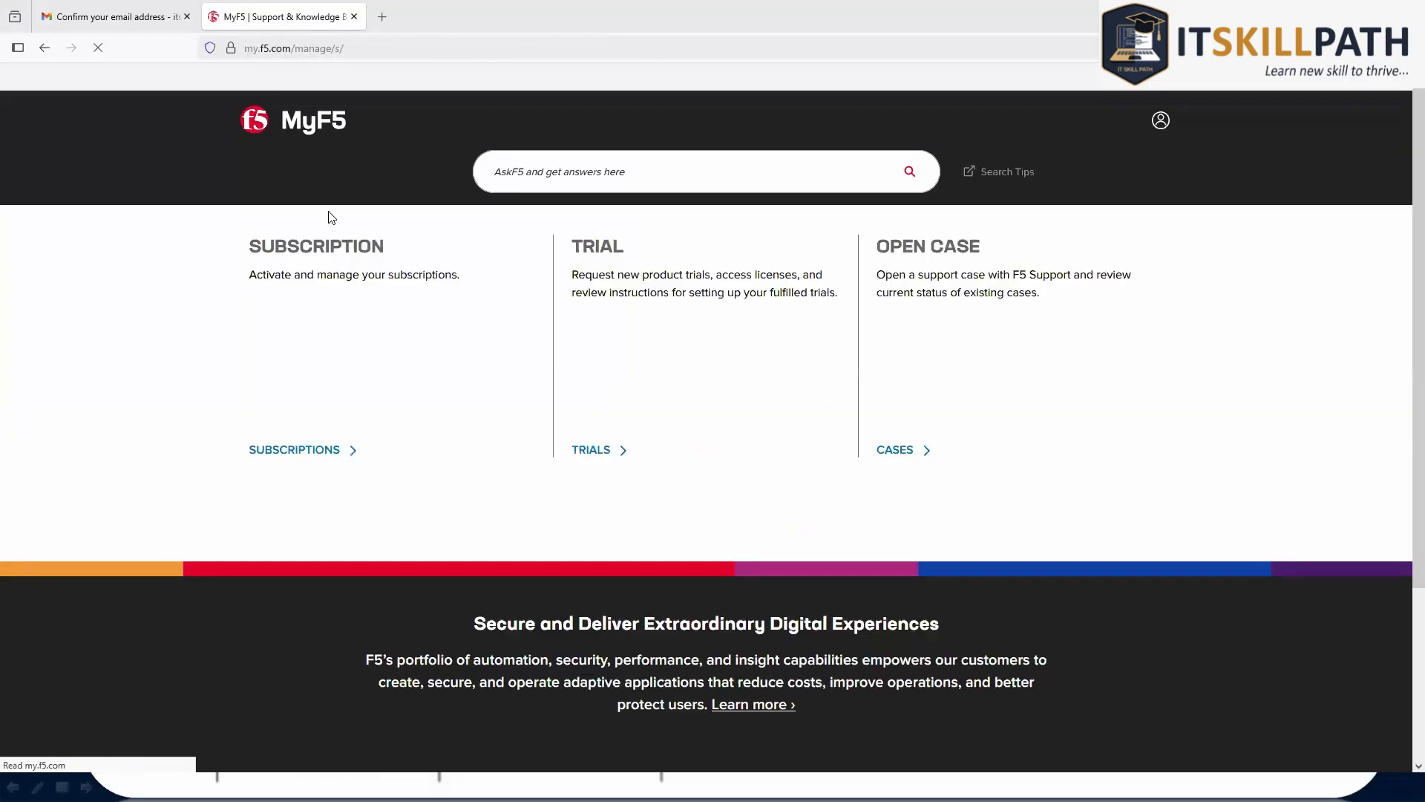
Check the zero trials count and the Trials page notice that trials are for corporate accounts only.
scroll(720, 413, down, 3)
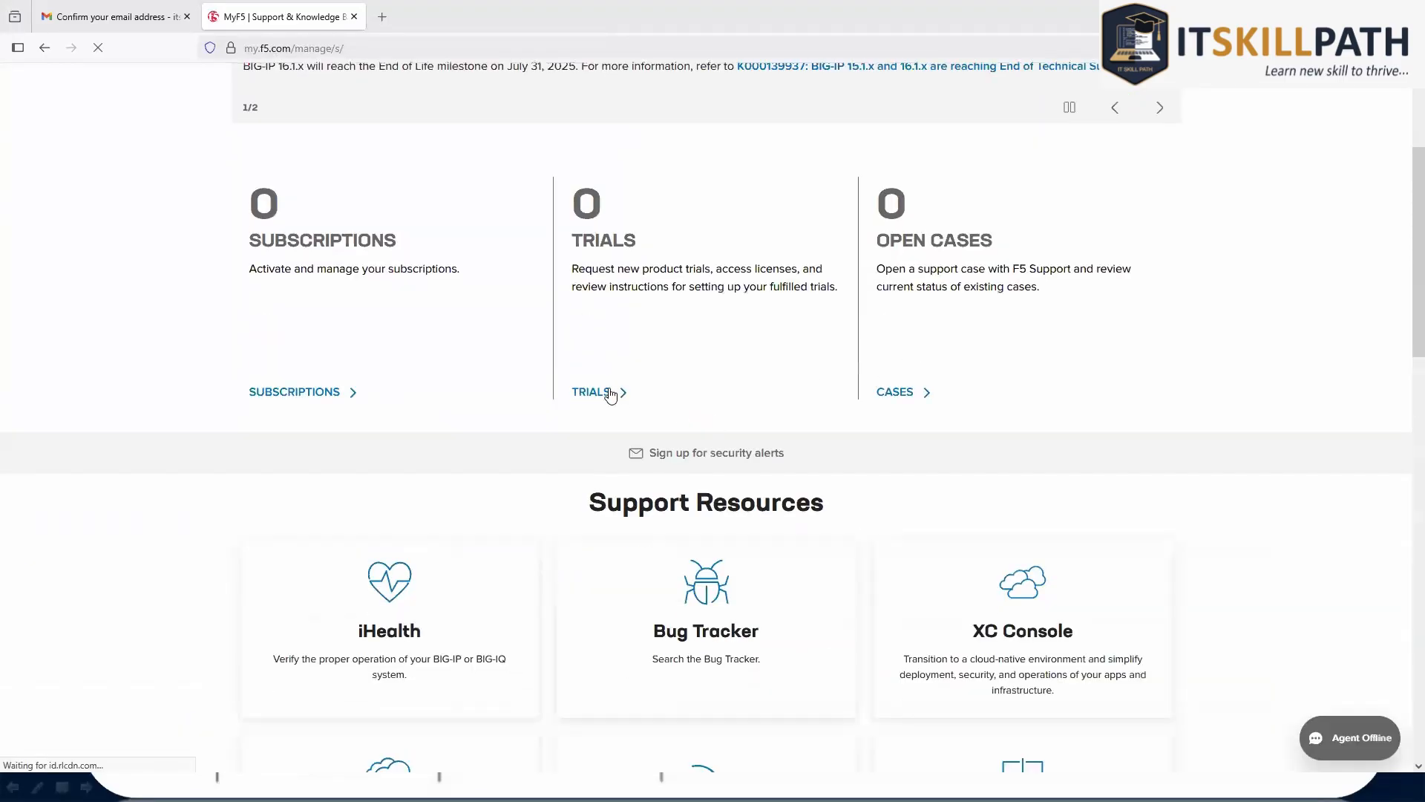
drag(651, 240, 573, 202)
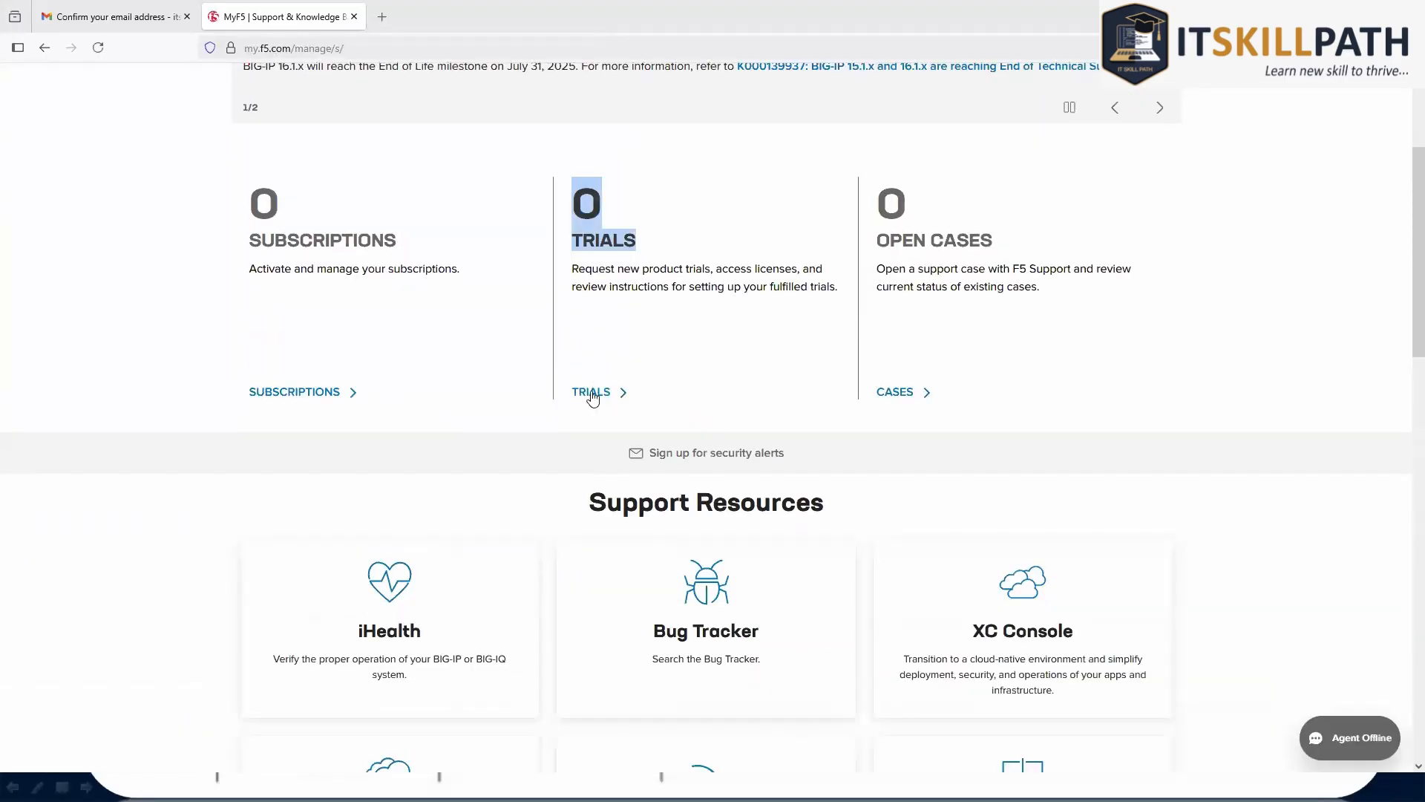
click(593, 395)
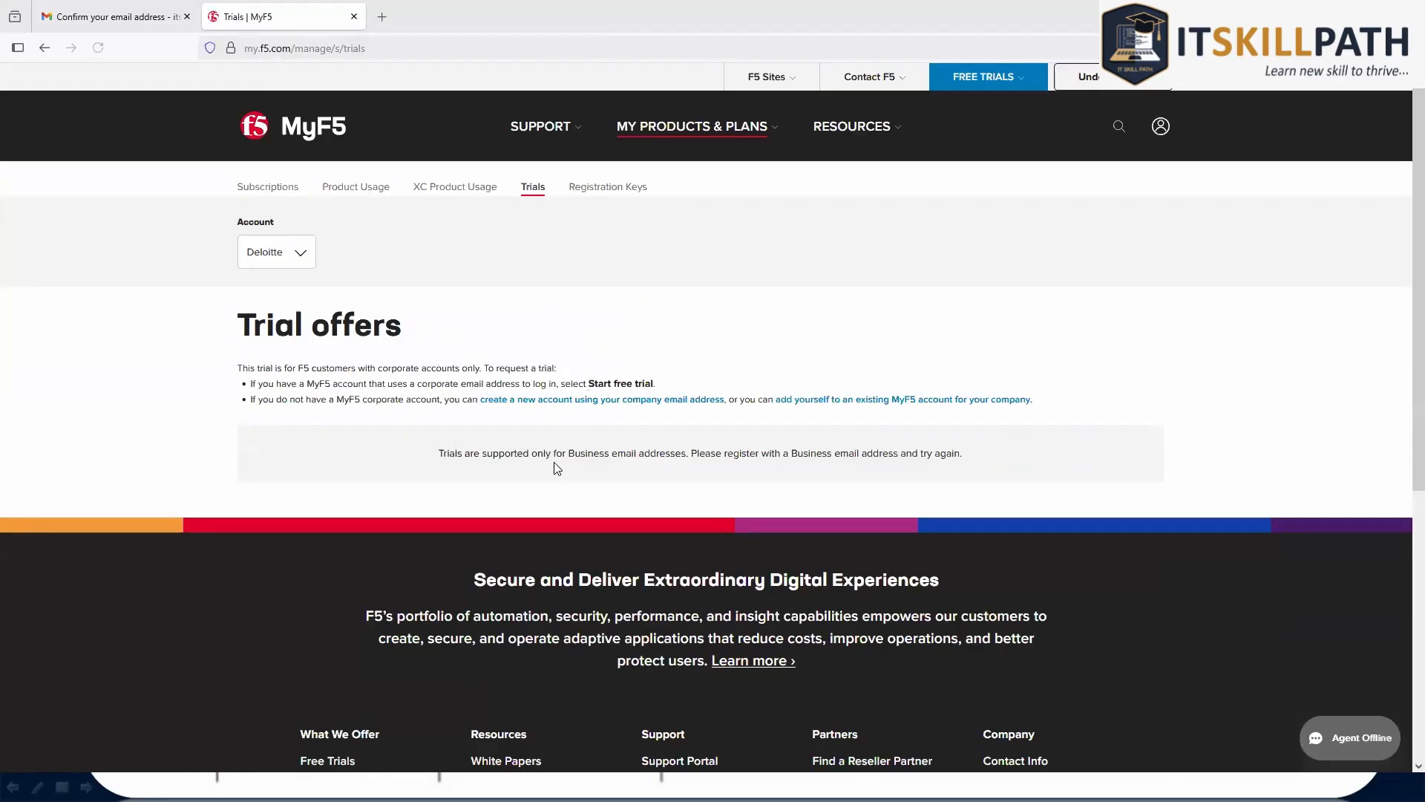
drag(265, 370, 553, 371)
click(251, 369)
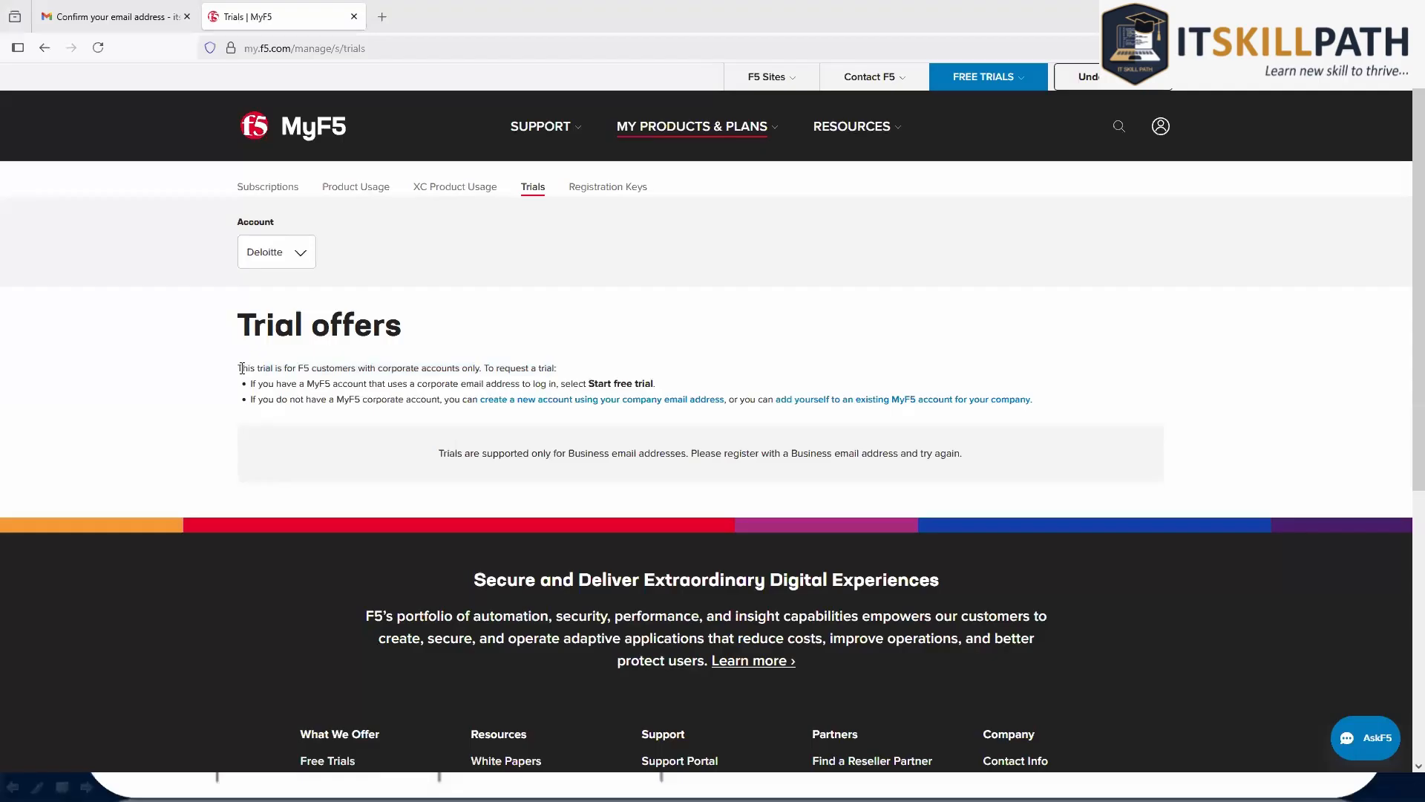
mouse_move(243, 368)
mouse_down()
mouse_move(579, 377)
mouse_move(249, 386)
mouse_up()
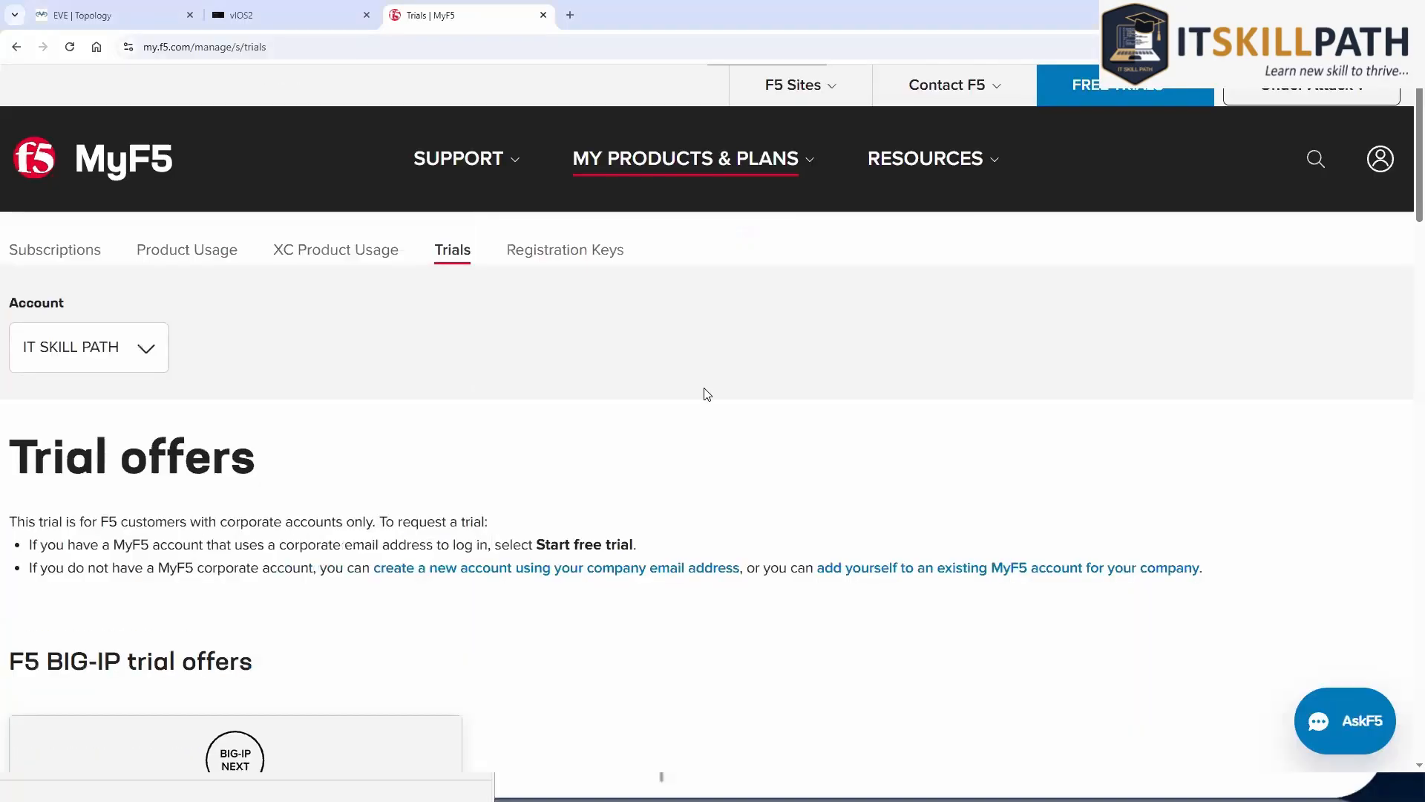
Look over the BIG-IP Next and NGINX trial offers at the top of the Trials page.
scroll(707, 393, down, 5)
scroll(705, 392, up, 2)
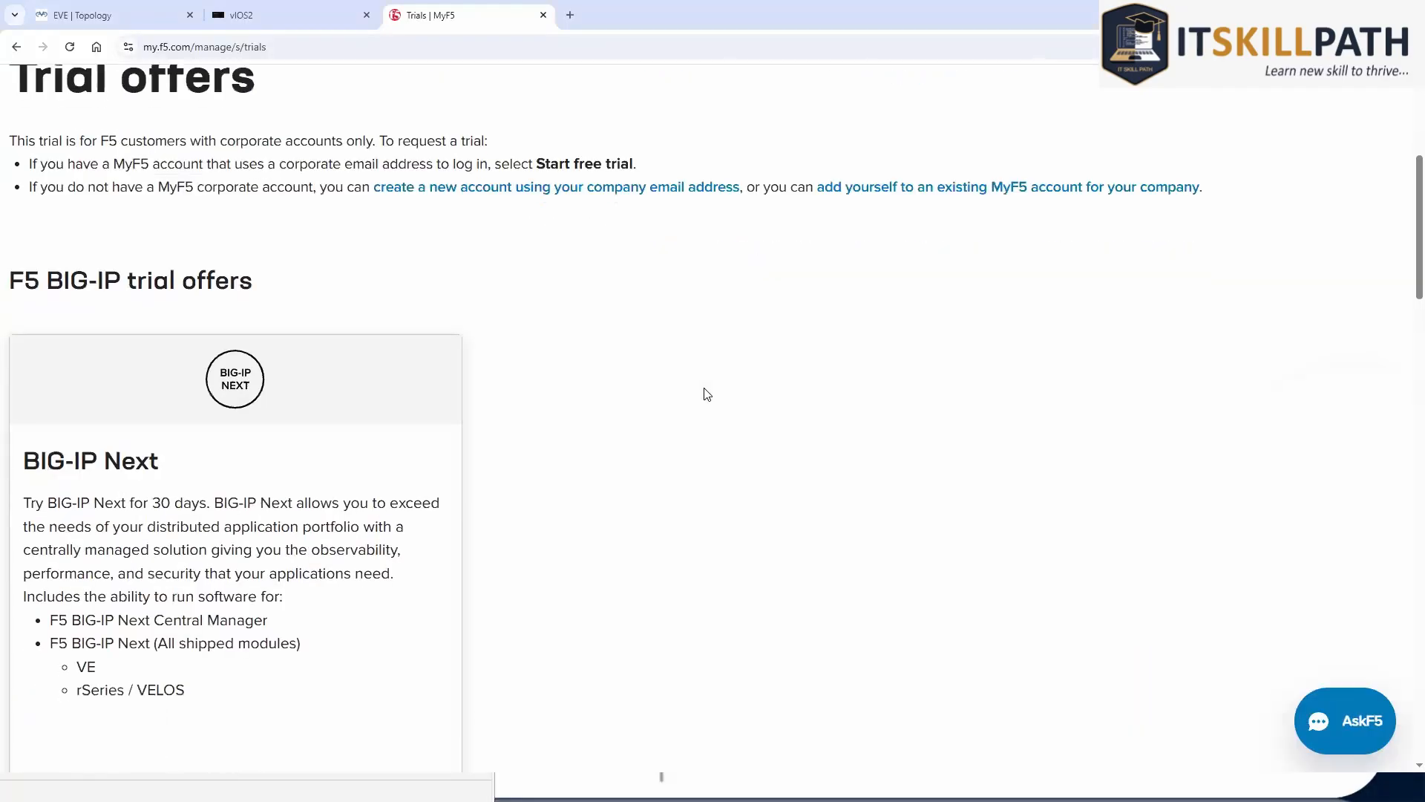
scroll(703, 391, down, 5)
scroll(394, 354, up, 1)
triple_click(122, 180)
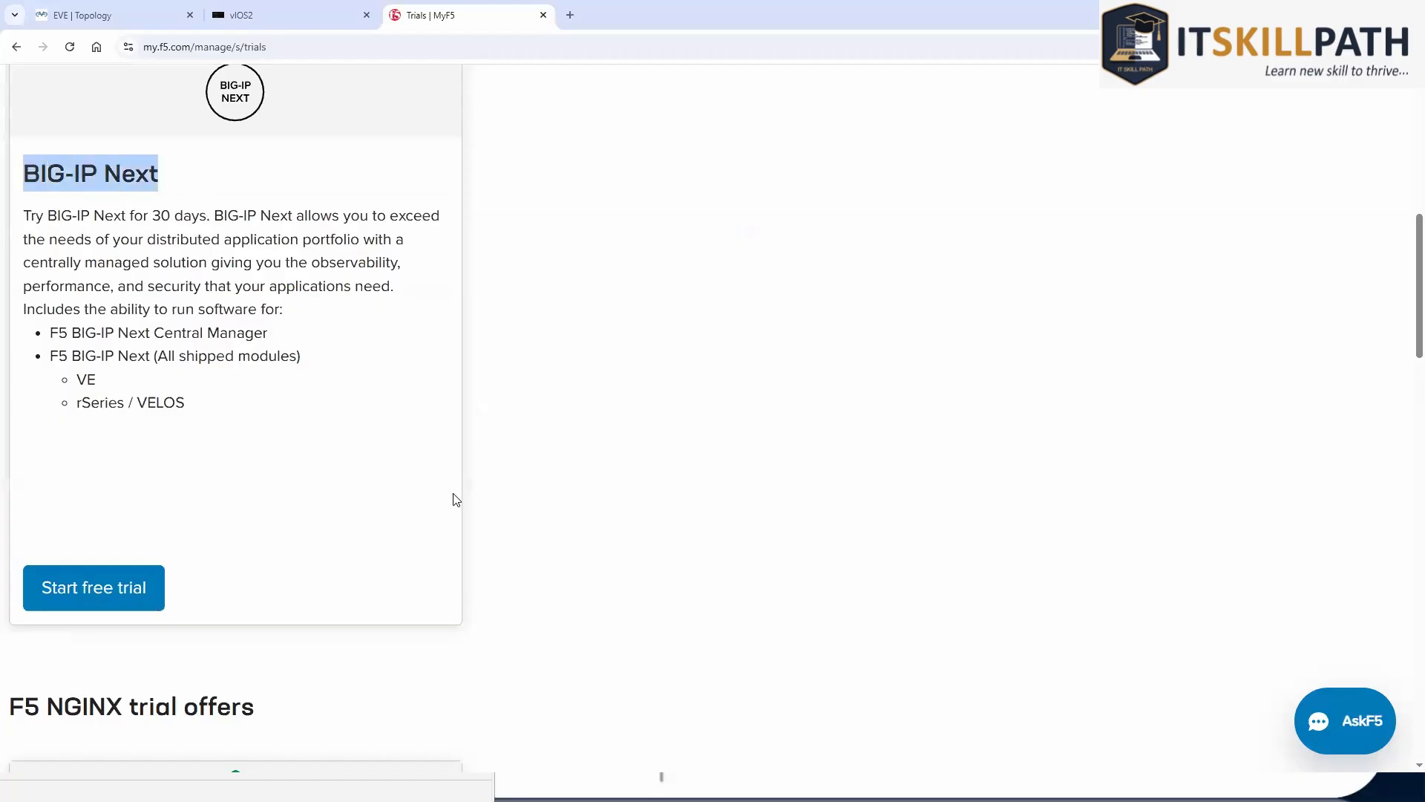
scroll(478, 481, down, 14)
scroll(297, 394, up, 14)
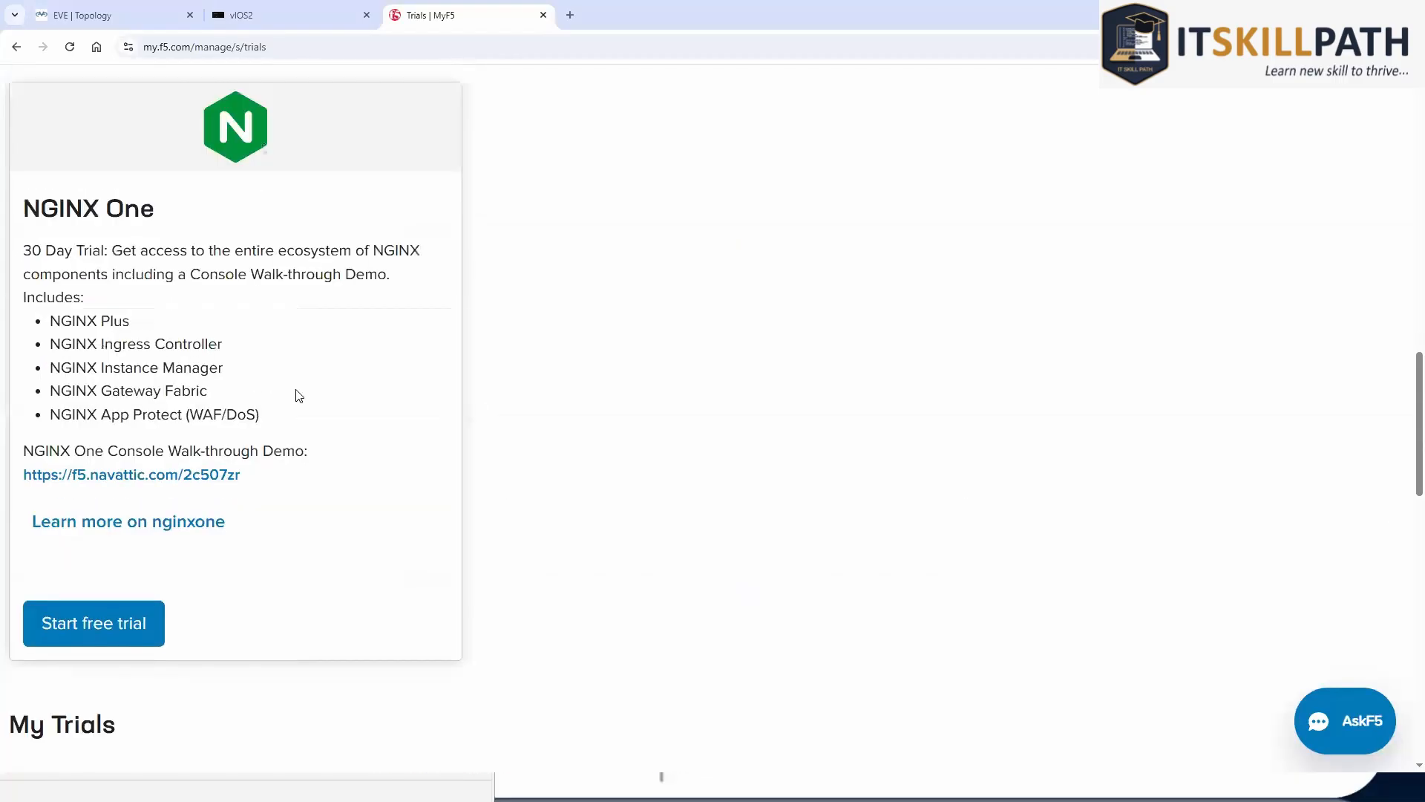
scroll(297, 395, down, 8)
scroll(298, 394, up, 7)
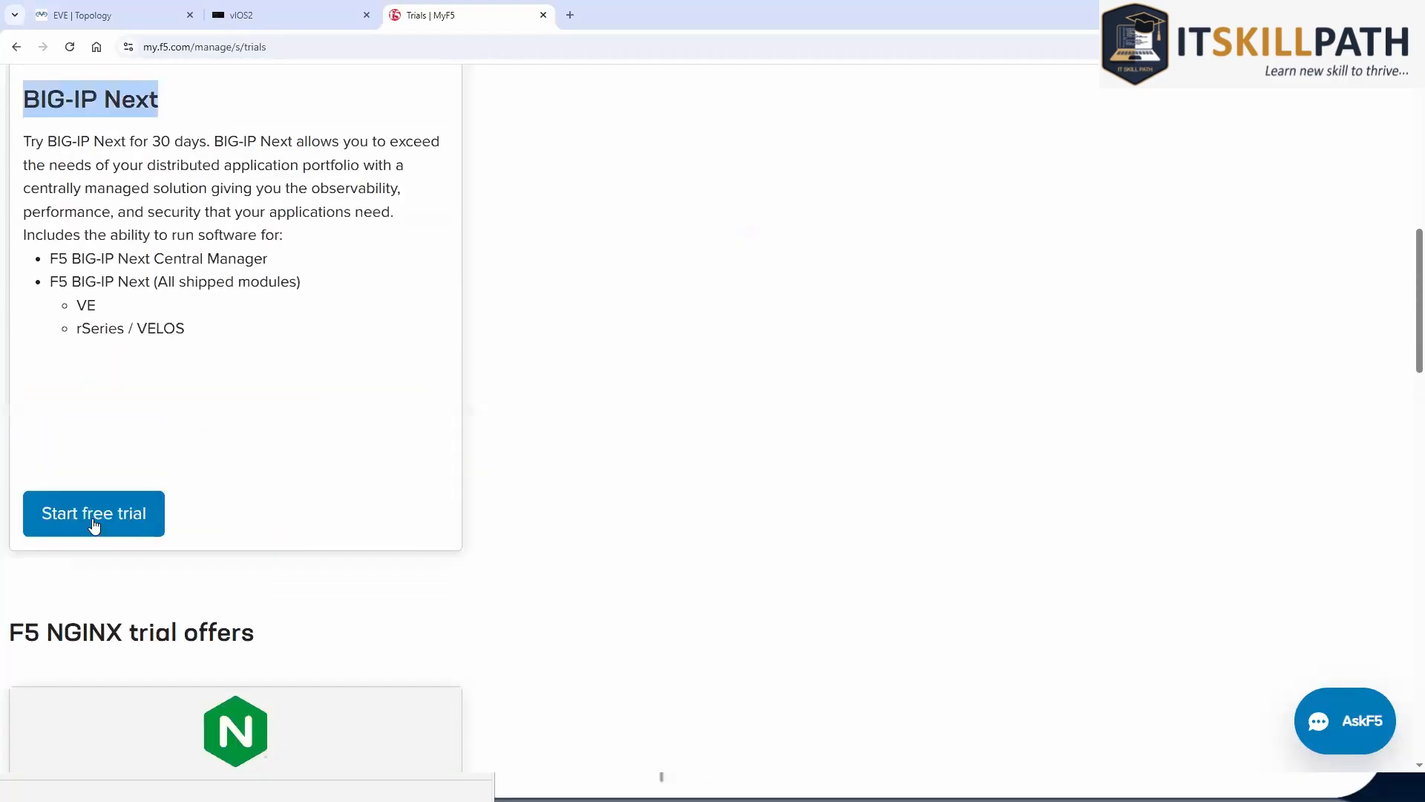
click(46, 99)
drag(25, 100, 223, 115)
Scroll to My Trials, mark the expired entry and open the active BIG-IP VE & BIG-IQ VE trial.
scroll(426, 431, down, 6)
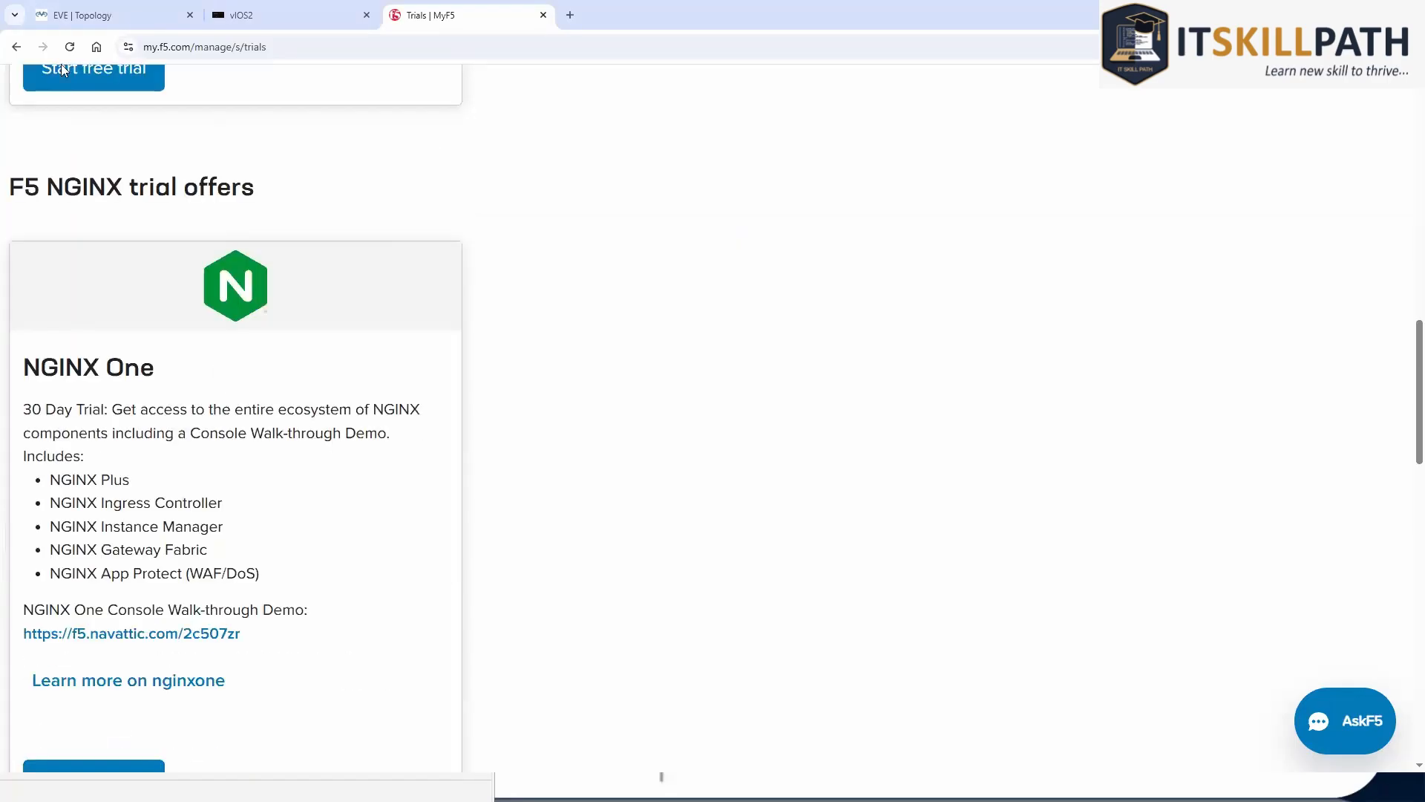
scroll(202, 159, down, 4)
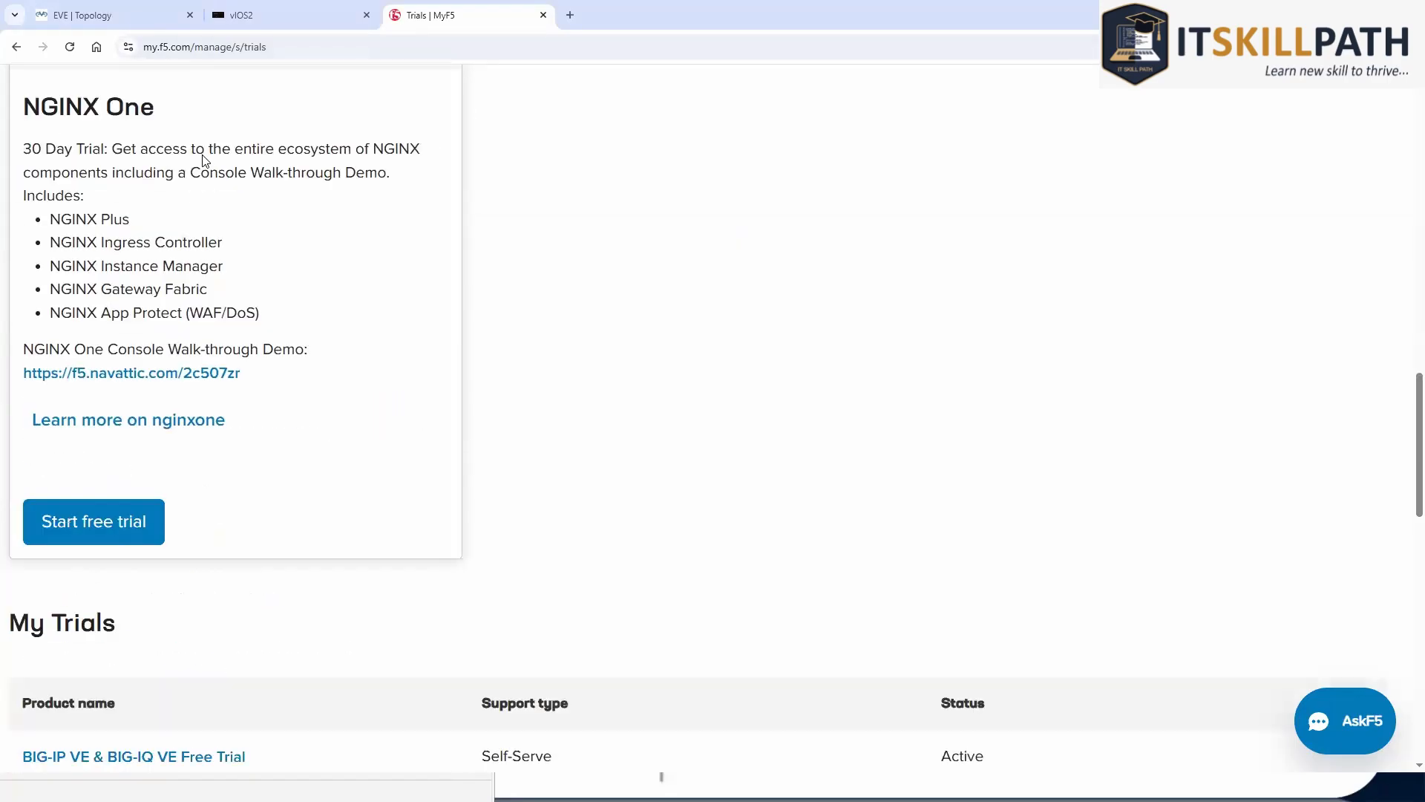
scroll(202, 159, down, 6)
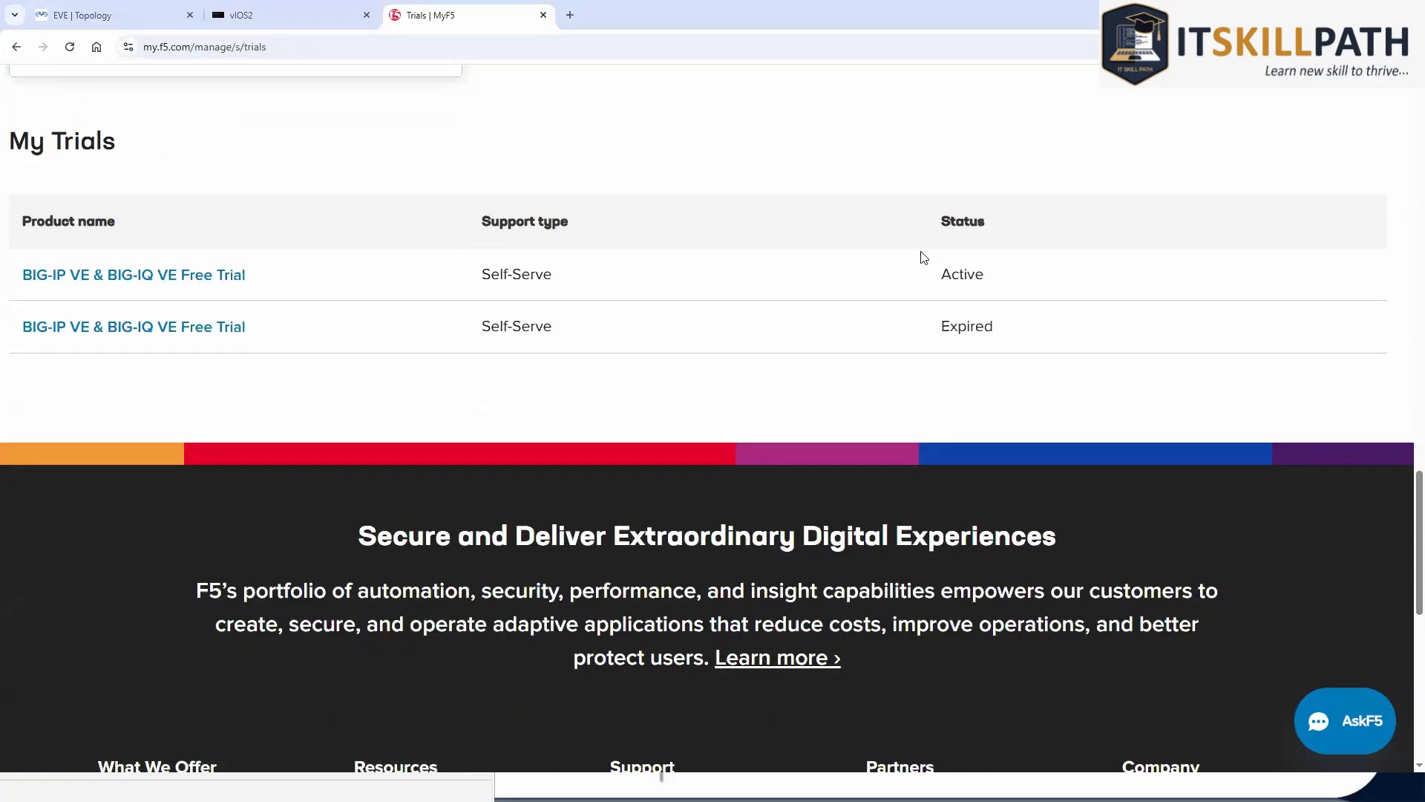
drag(991, 325, 125, 309)
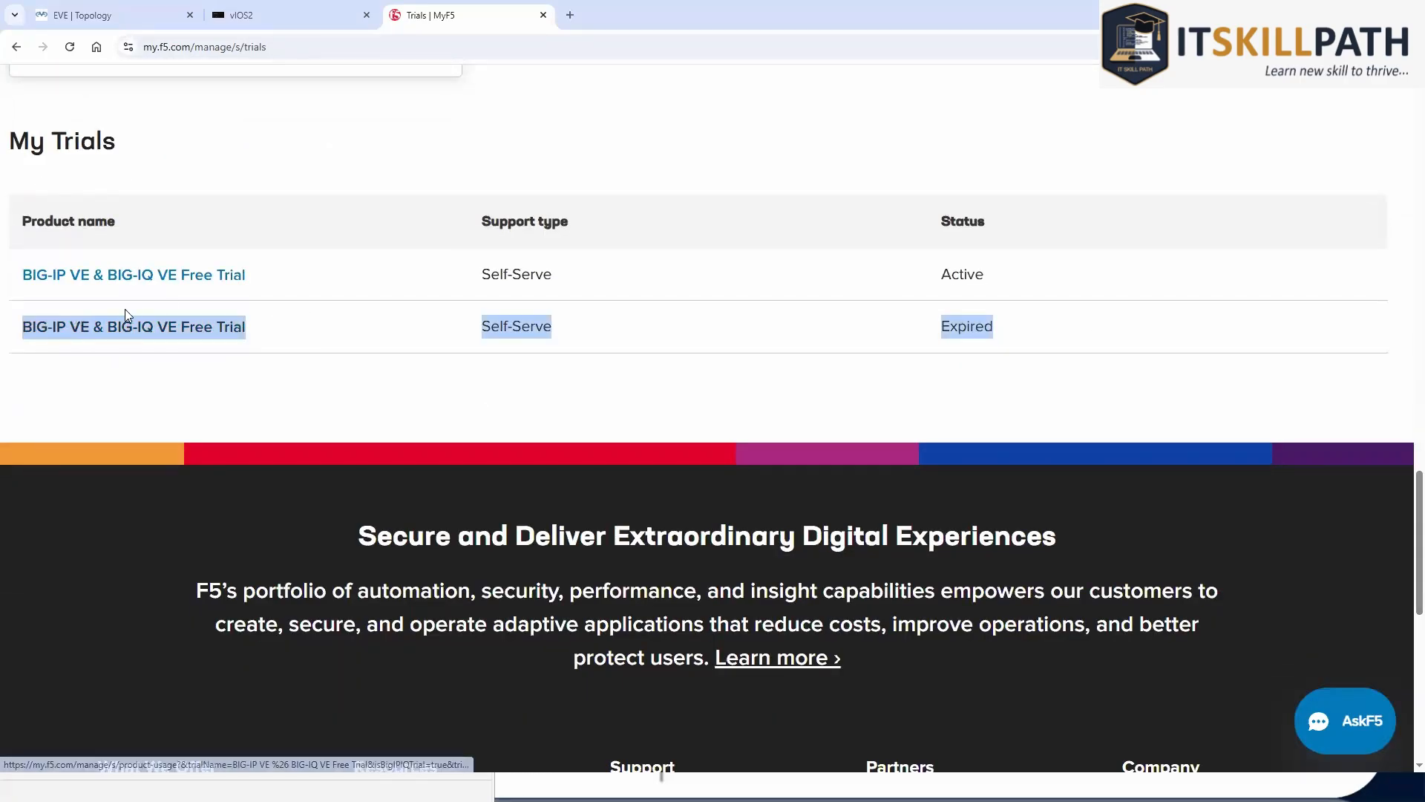
click(179, 283)
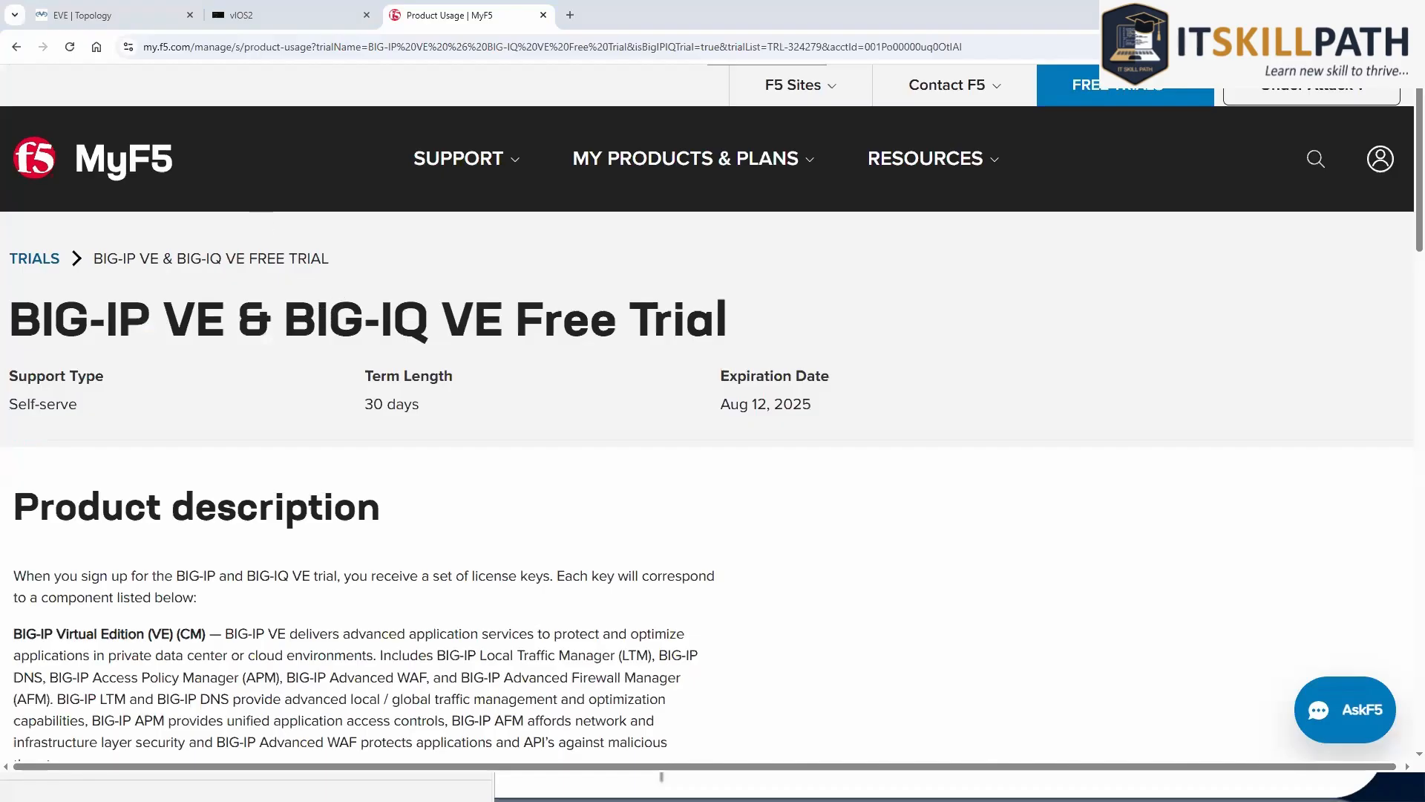
Scroll to the Registration keys table and point out the two active BIG-IP Virtual Edition keys.
scroll(472, 468, down, 10)
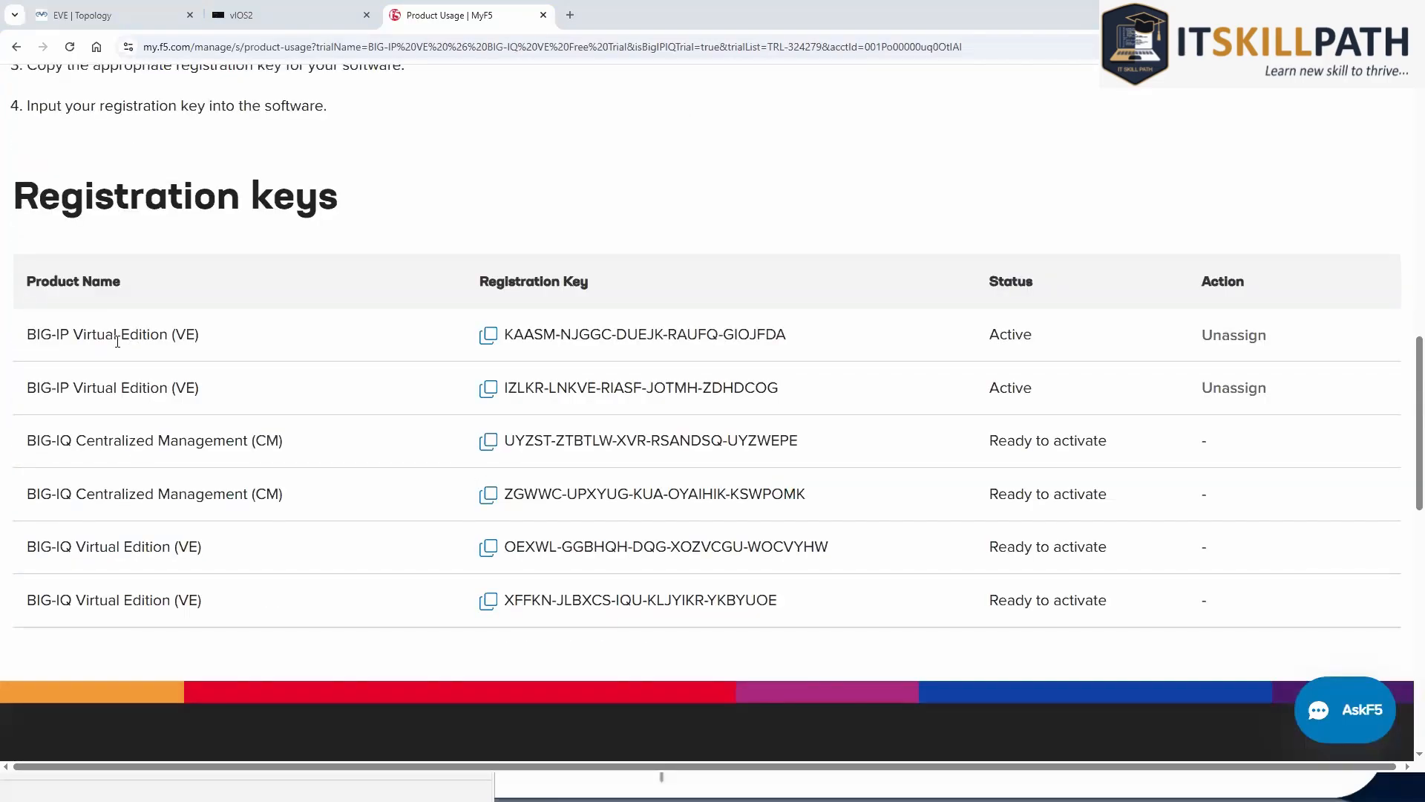
drag(37, 334, 208, 350)
drag(35, 388, 220, 393)
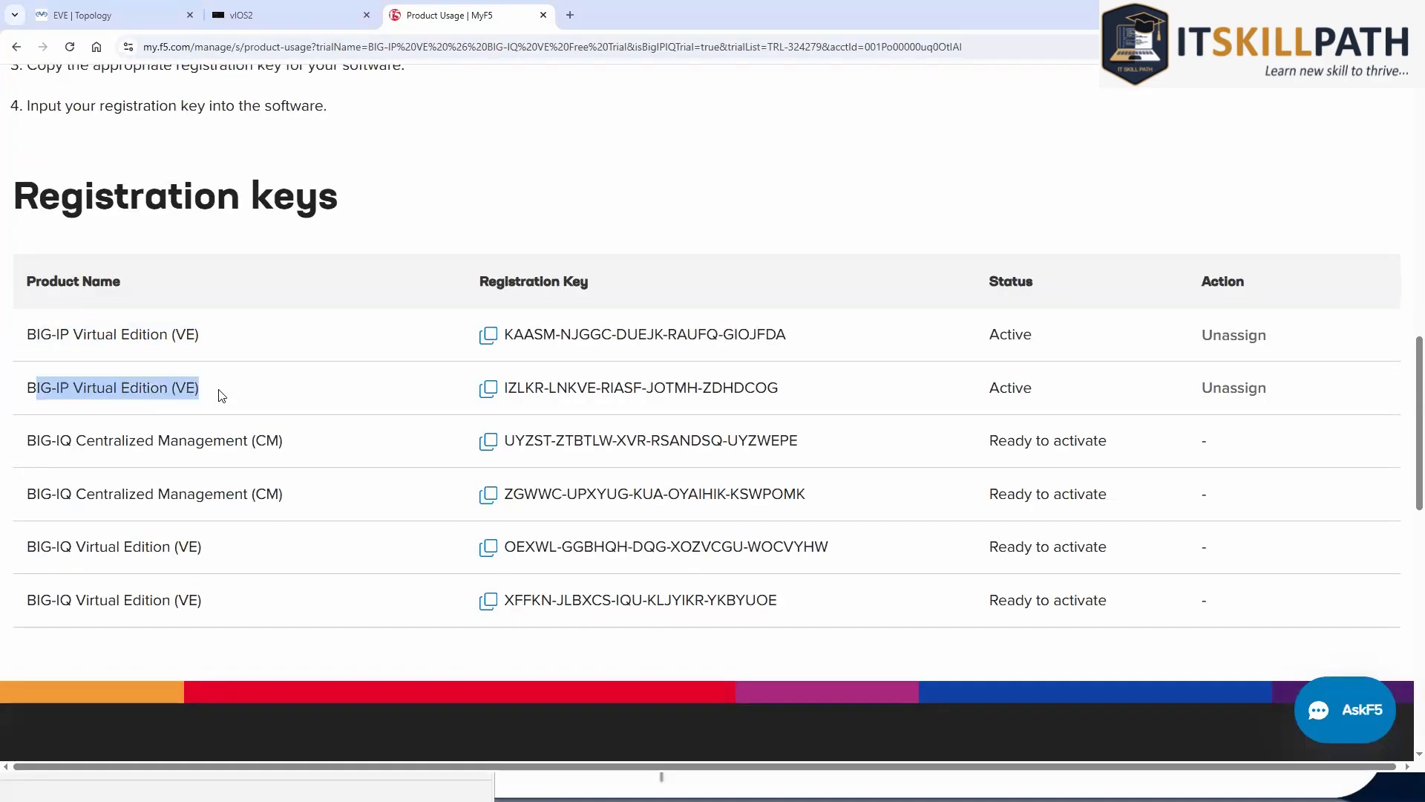
click(206, 336)
drag(22, 333, 201, 337)
drag(40, 393, 198, 392)
Highlight the four BIG-IQ Centralized Management and Virtual Edition key rows ready to activate.
drag(26, 443, 126, 443)
drag(187, 549, 51, 548)
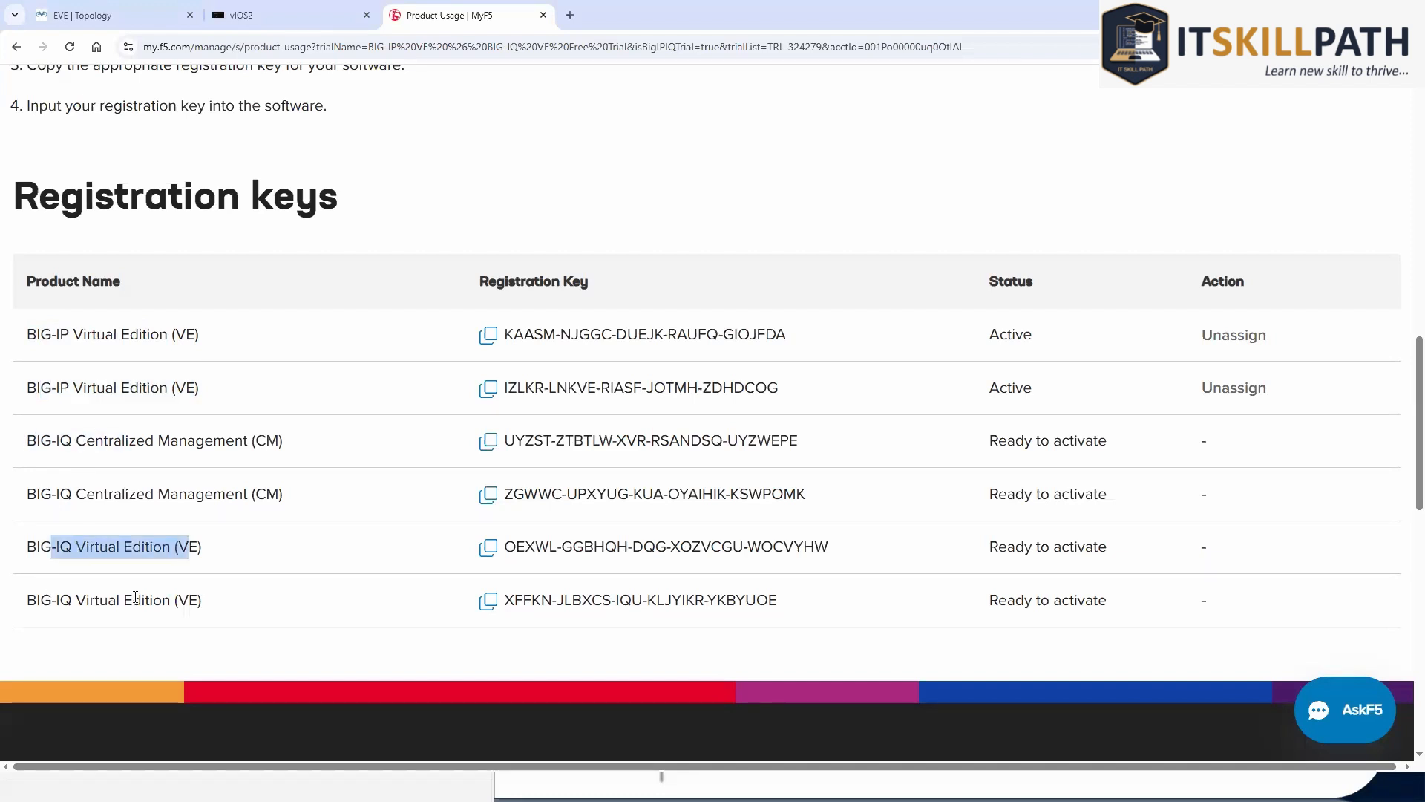
drag(52, 600, 203, 600)
drag(309, 442, 87, 442)
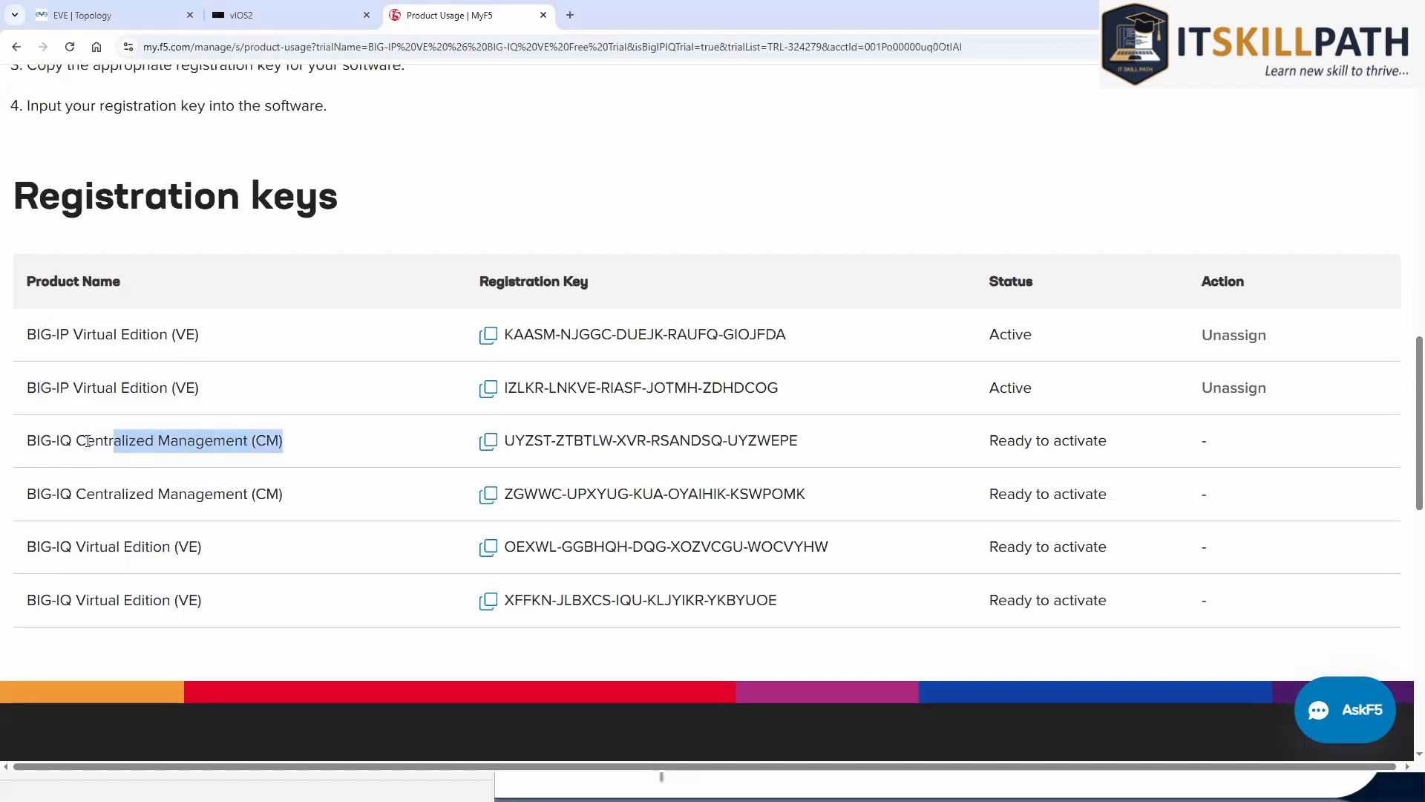
drag(213, 550, 27, 281)
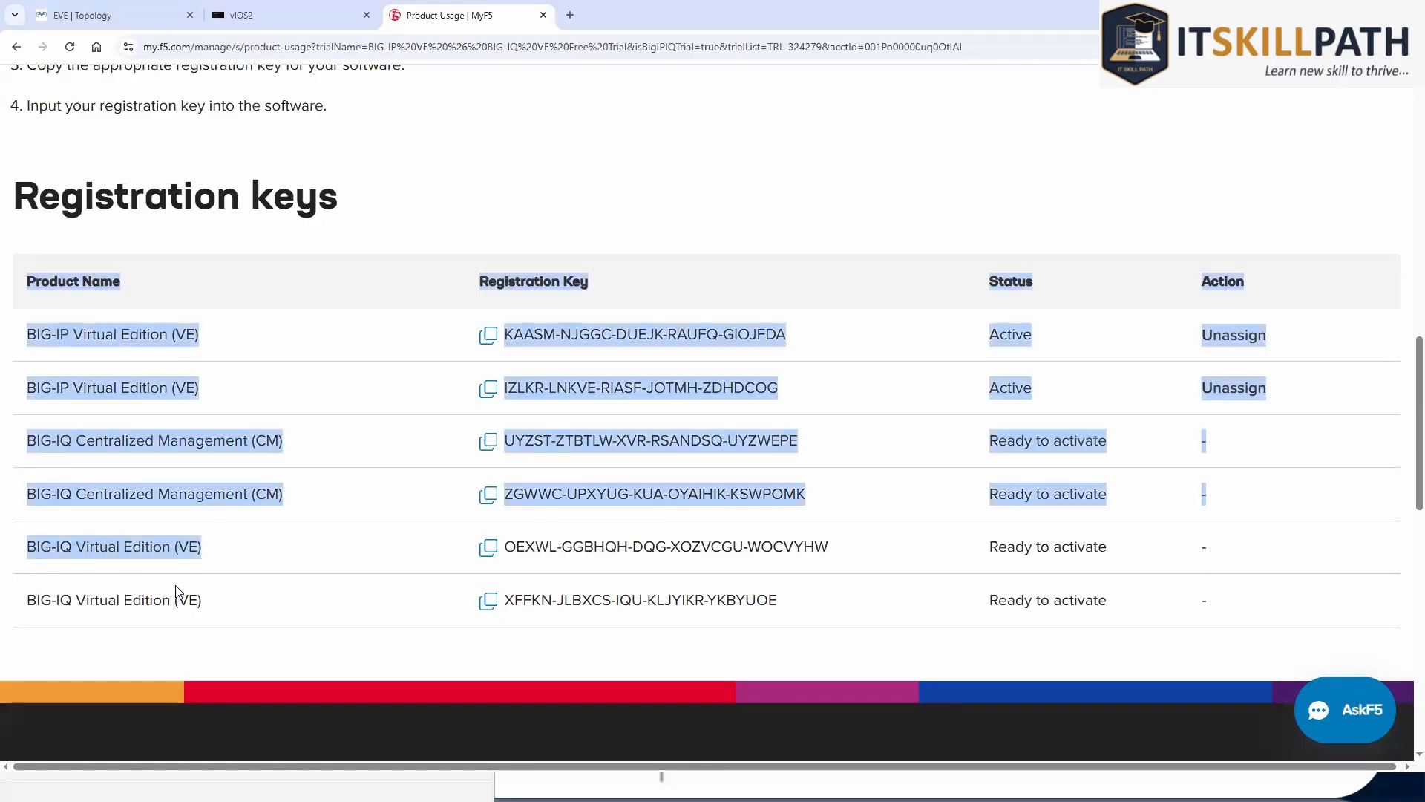
click(225, 603)
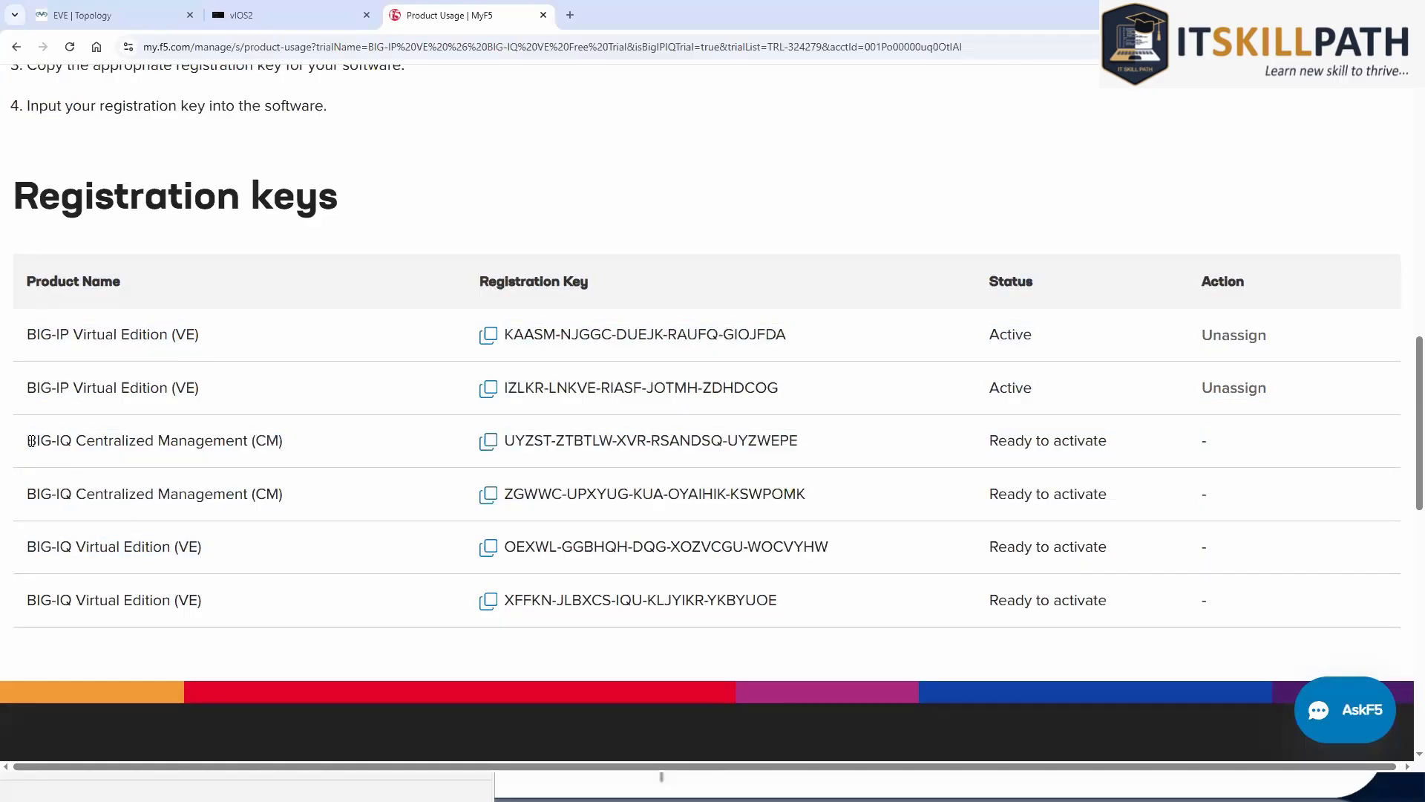
drag(31, 442, 1306, 650)
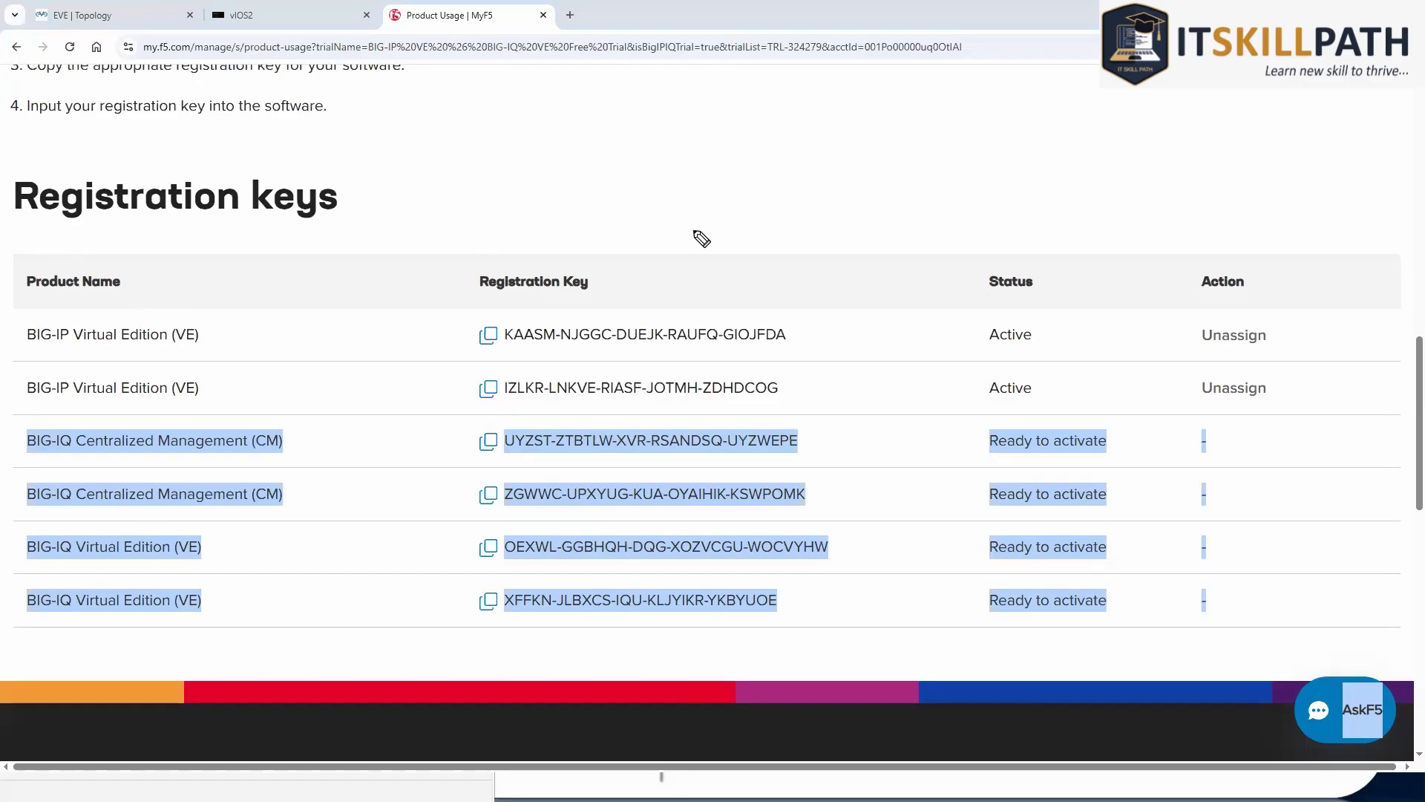
Pen-annotate the keys table with a boxed 2030 note and underline Centralized Management, then erase it.
mouse_move(590, 181)
mouse_down()
mouse_move(637, 189)
mouse_move(678, 168)
mouse_up()
mouse_move(666, 140)
mouse_down()
mouse_move(527, 172)
mouse_move(684, 152)
mouse_move(623, 216)
mouse_up()
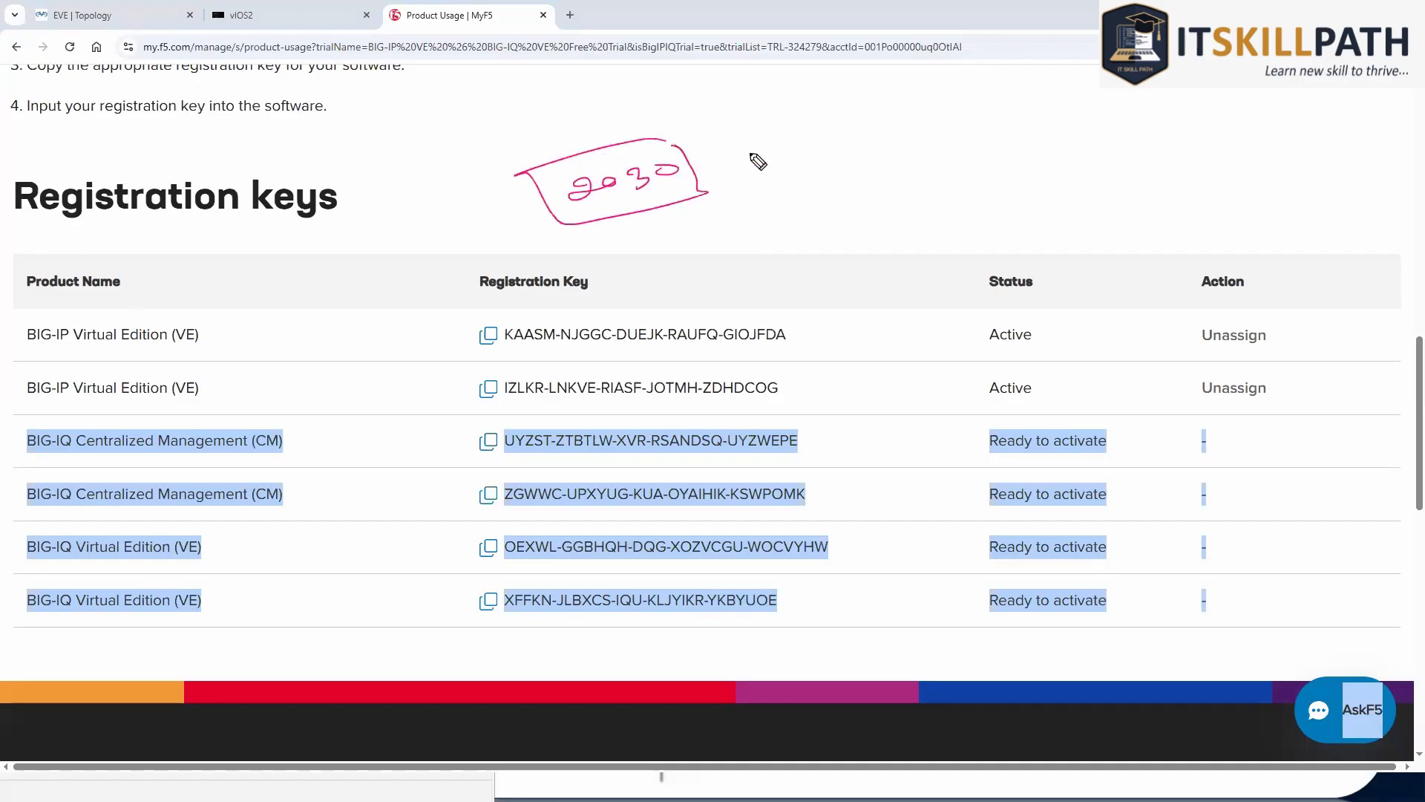
drag(705, 165, 738, 157)
mouse_move(721, 154)
mouse_down()
mouse_move(731, 165)
mouse_move(781, 139)
mouse_move(848, 134)
mouse_up()
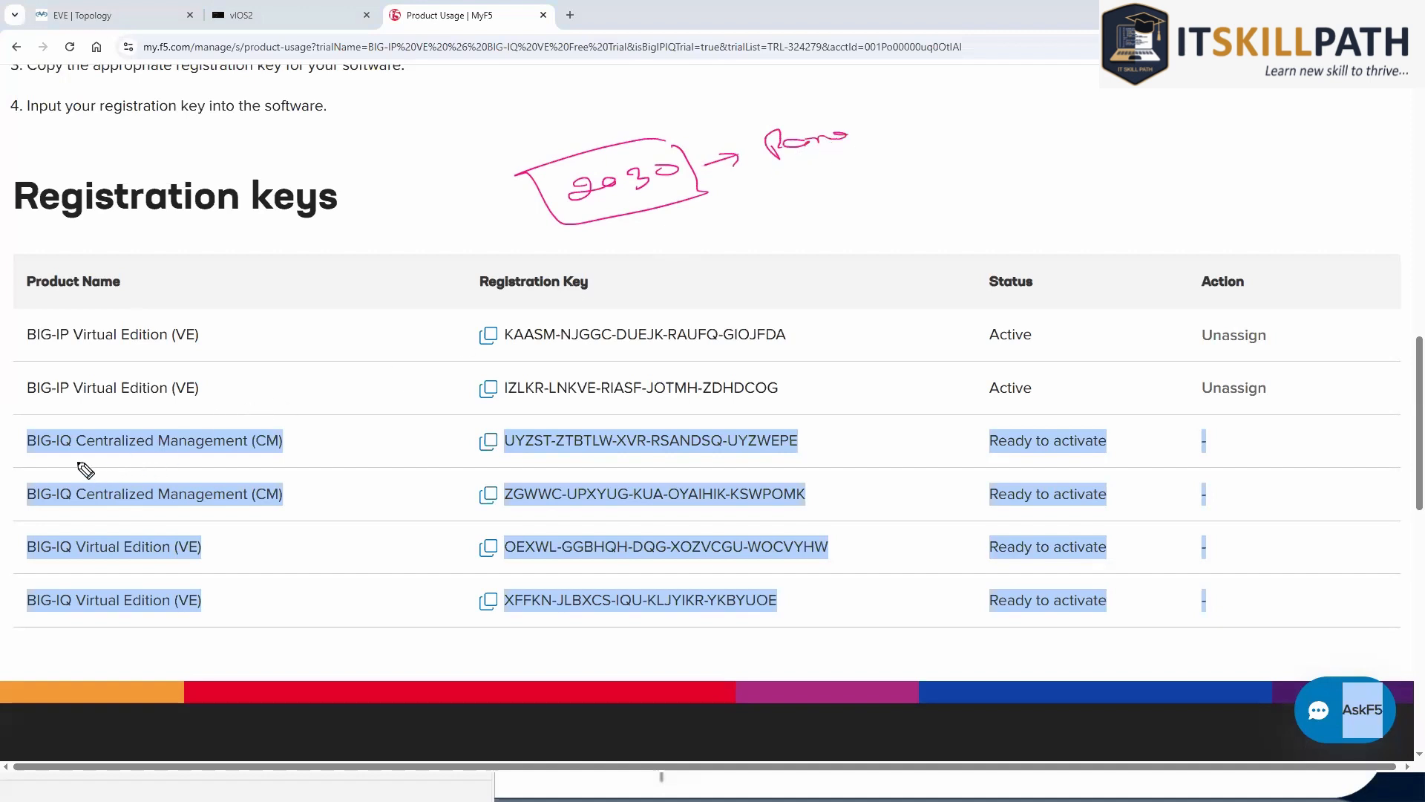
drag(78, 462, 265, 451)
key(Escape)
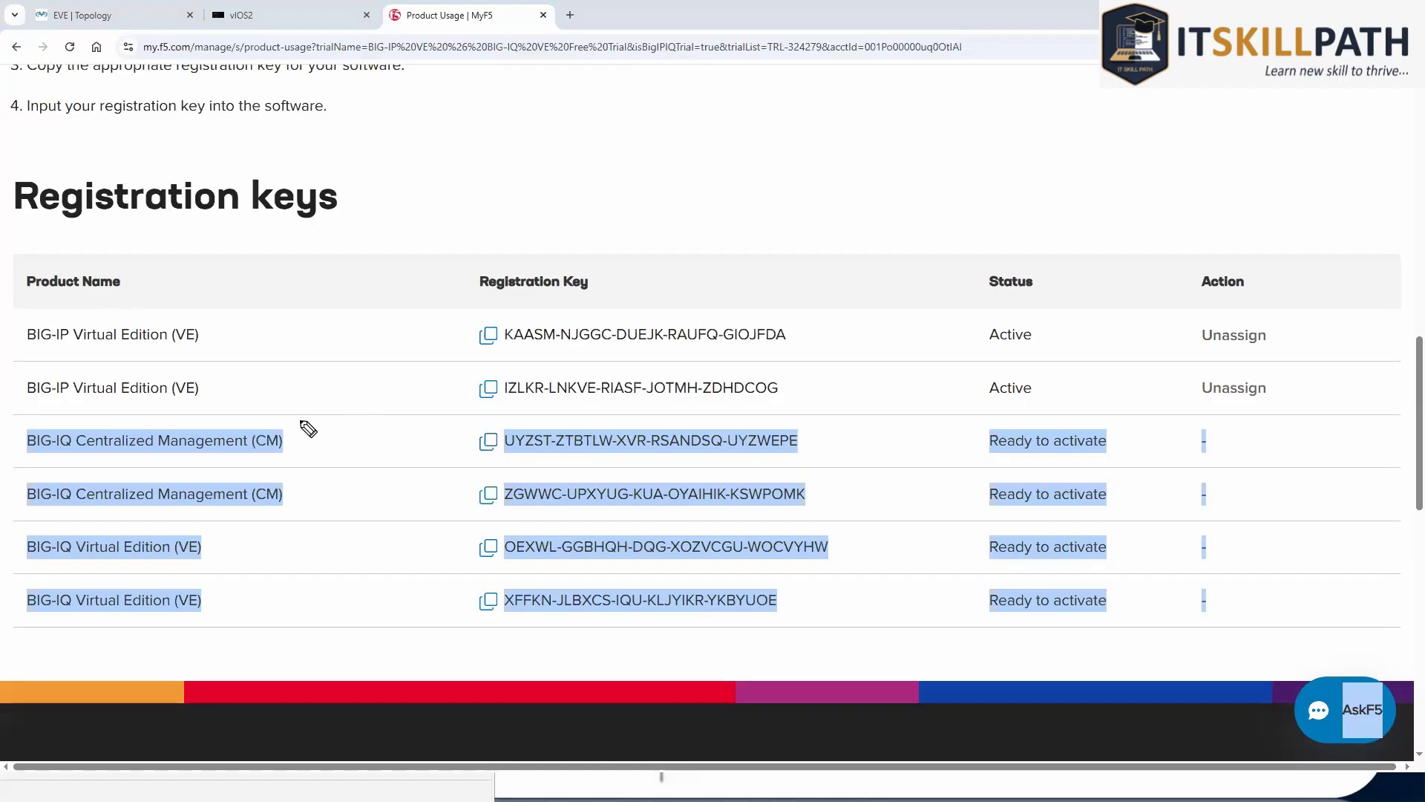
Mark the BIG-IQ rows, highlight the two BIG-IP Virtual Edition keys, and close the keys page.
mouse_move(290, 421)
mouse_down()
mouse_move(375, 487)
mouse_move(398, 594)
mouse_up()
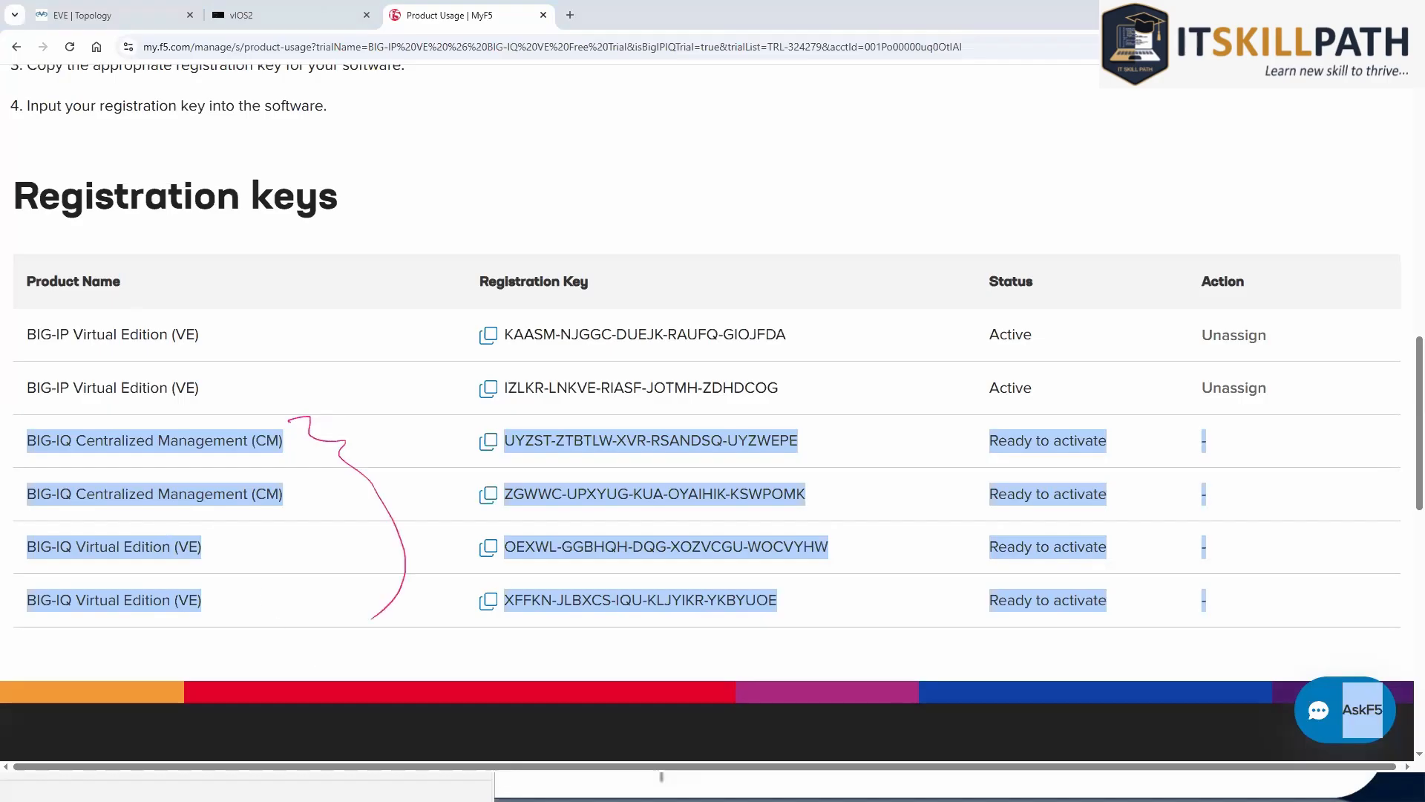
mouse_move(29, 418)
mouse_down()
mouse_move(35, 529)
mouse_move(78, 565)
mouse_up()
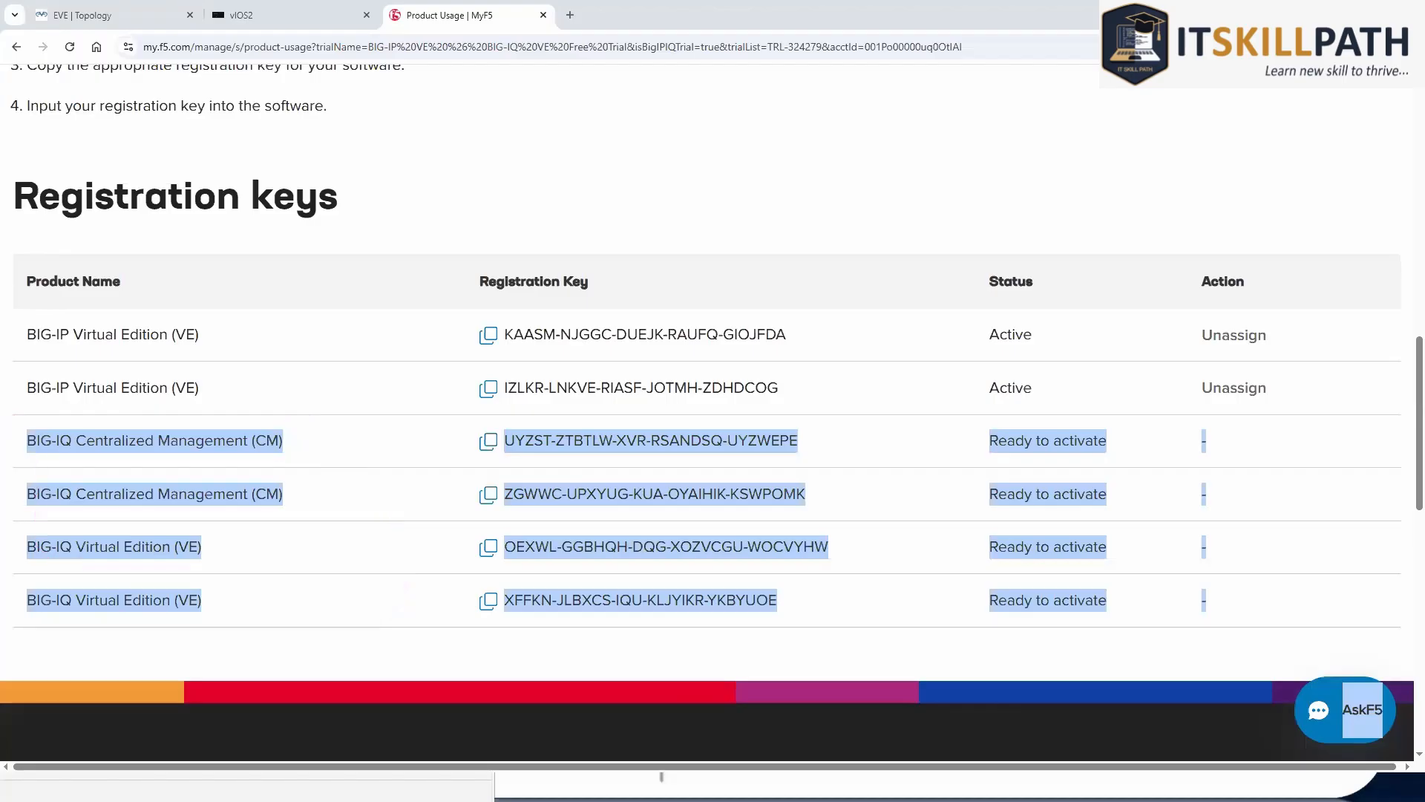
drag(375, 239, 388, 241)
click(373, 276)
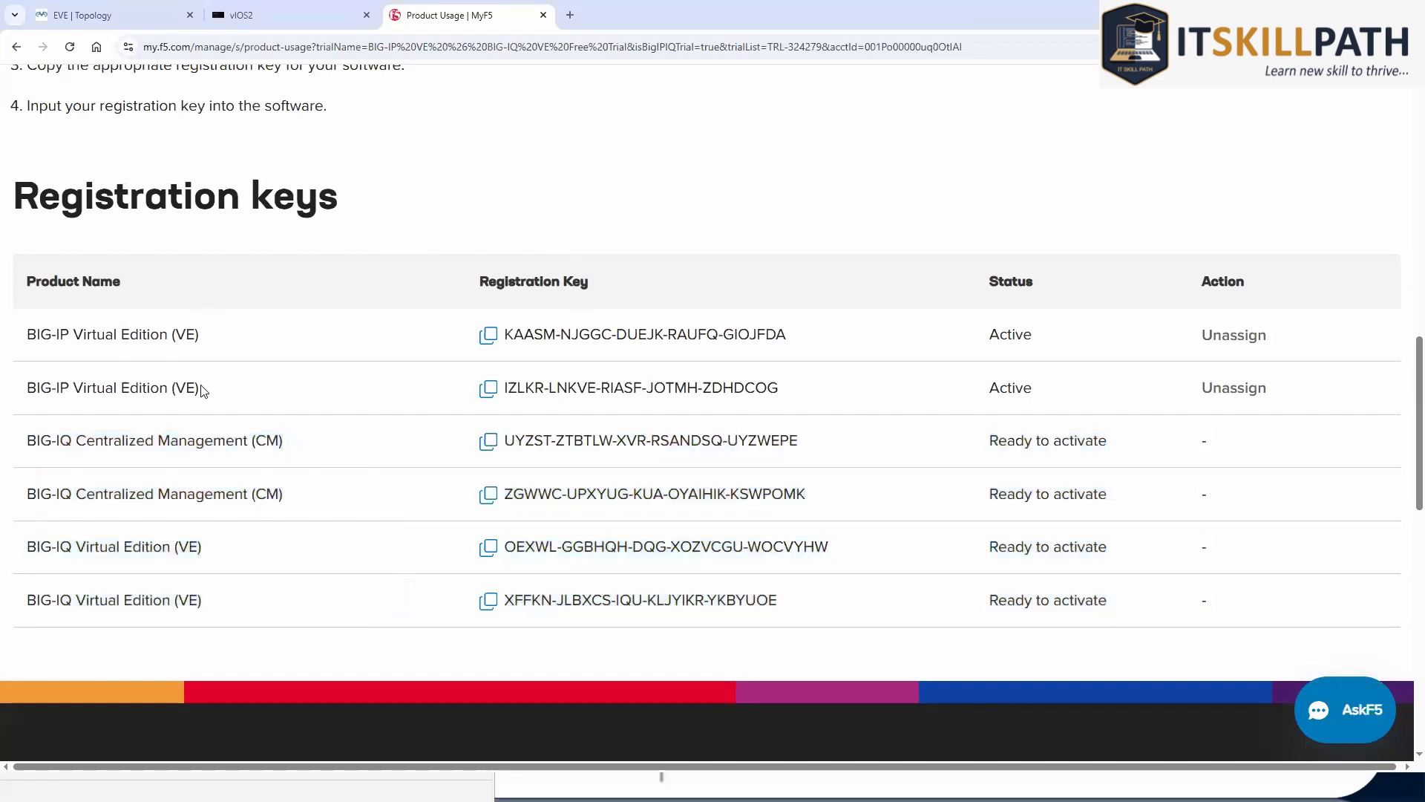
drag(103, 364, 38, 335)
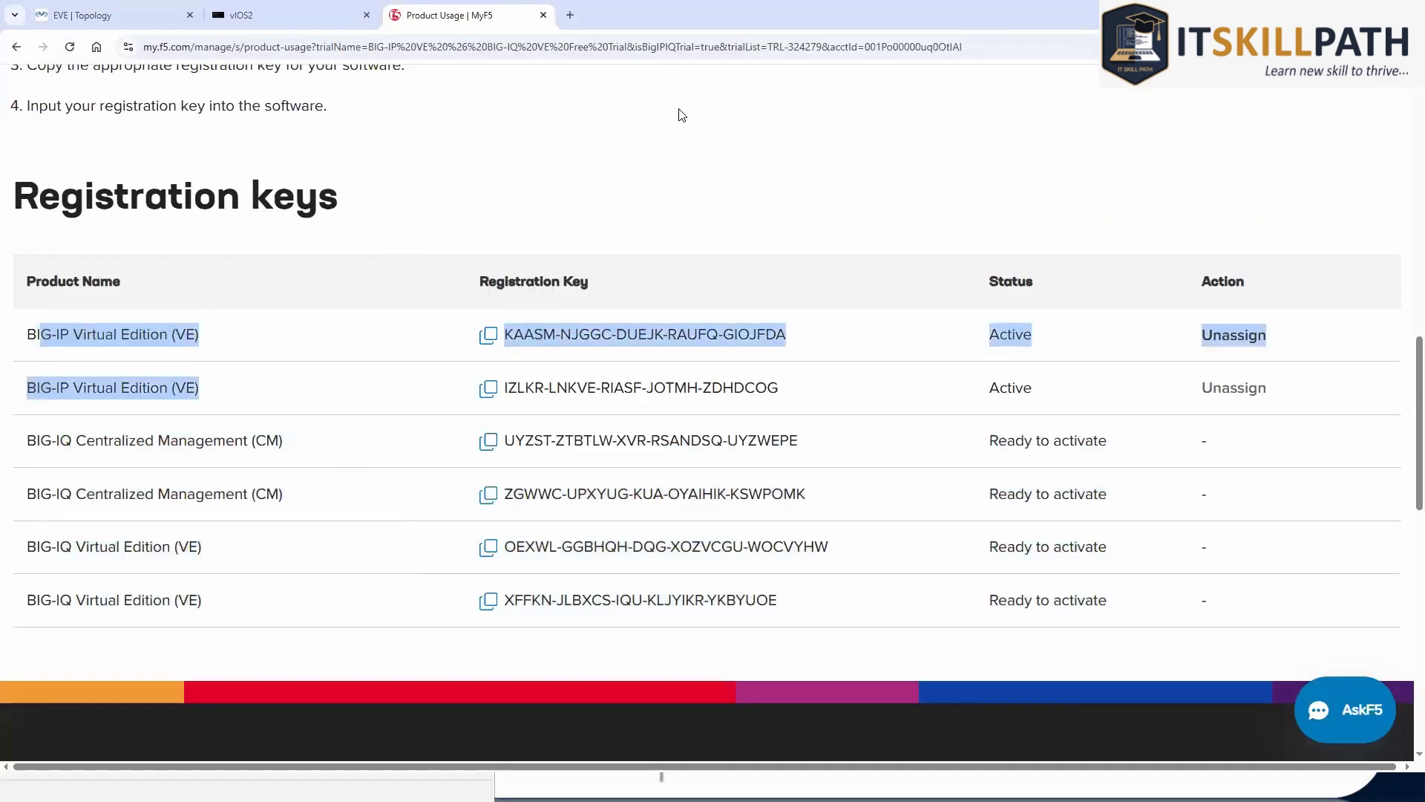
key(ctrl+w)
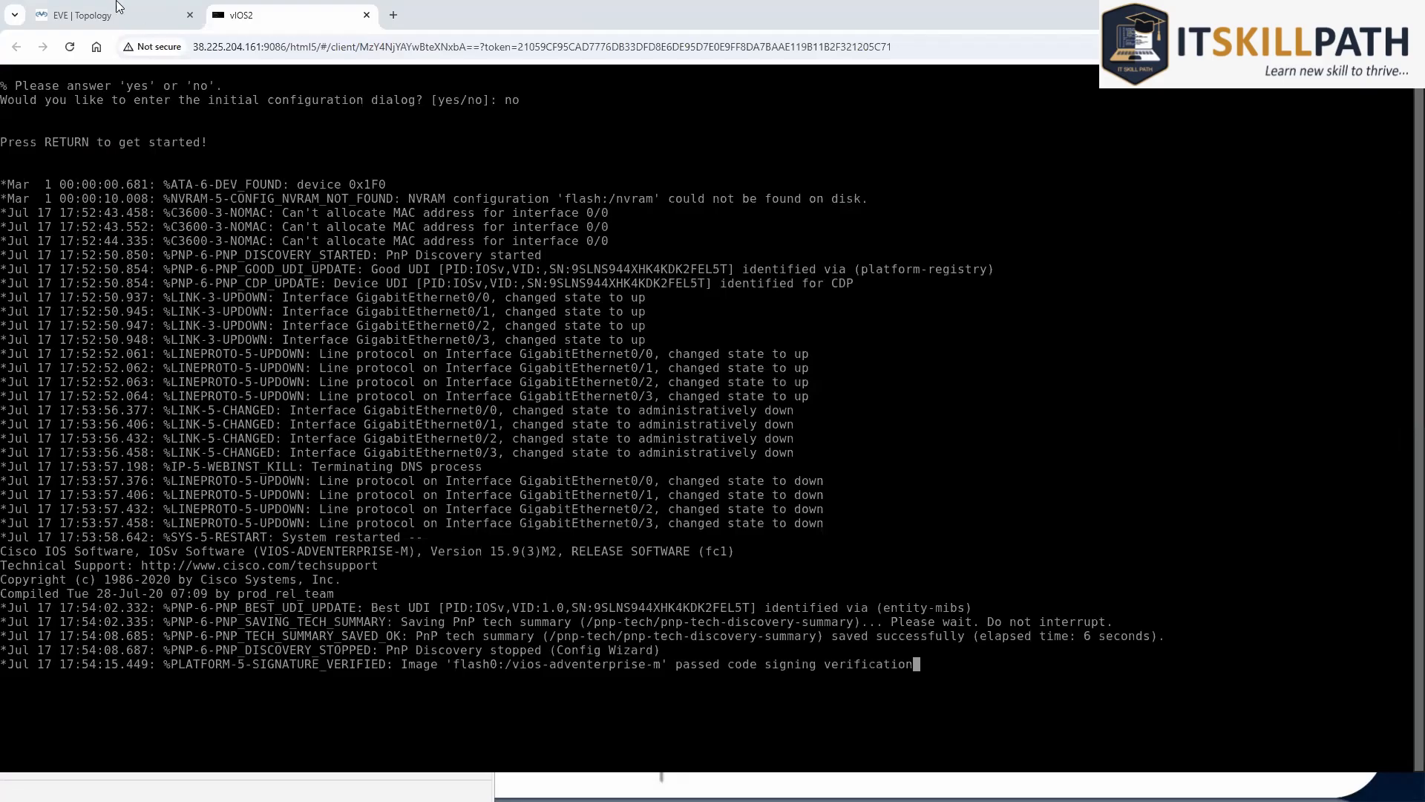
From the EVE topology, open the BIGIP node's HTML5 console and wake it to the localhost login prompt.
click(82, 15)
click(532, 258)
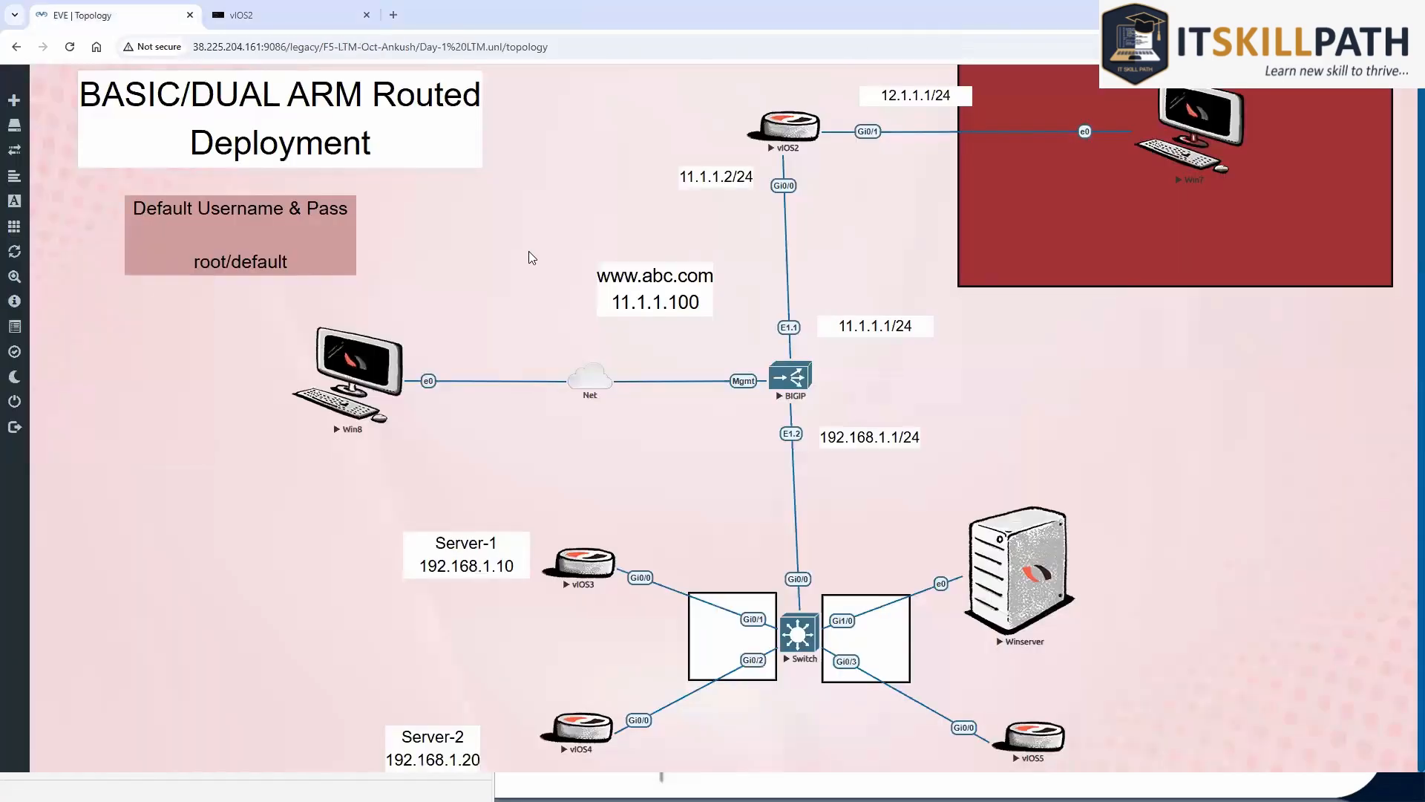
click(783, 387)
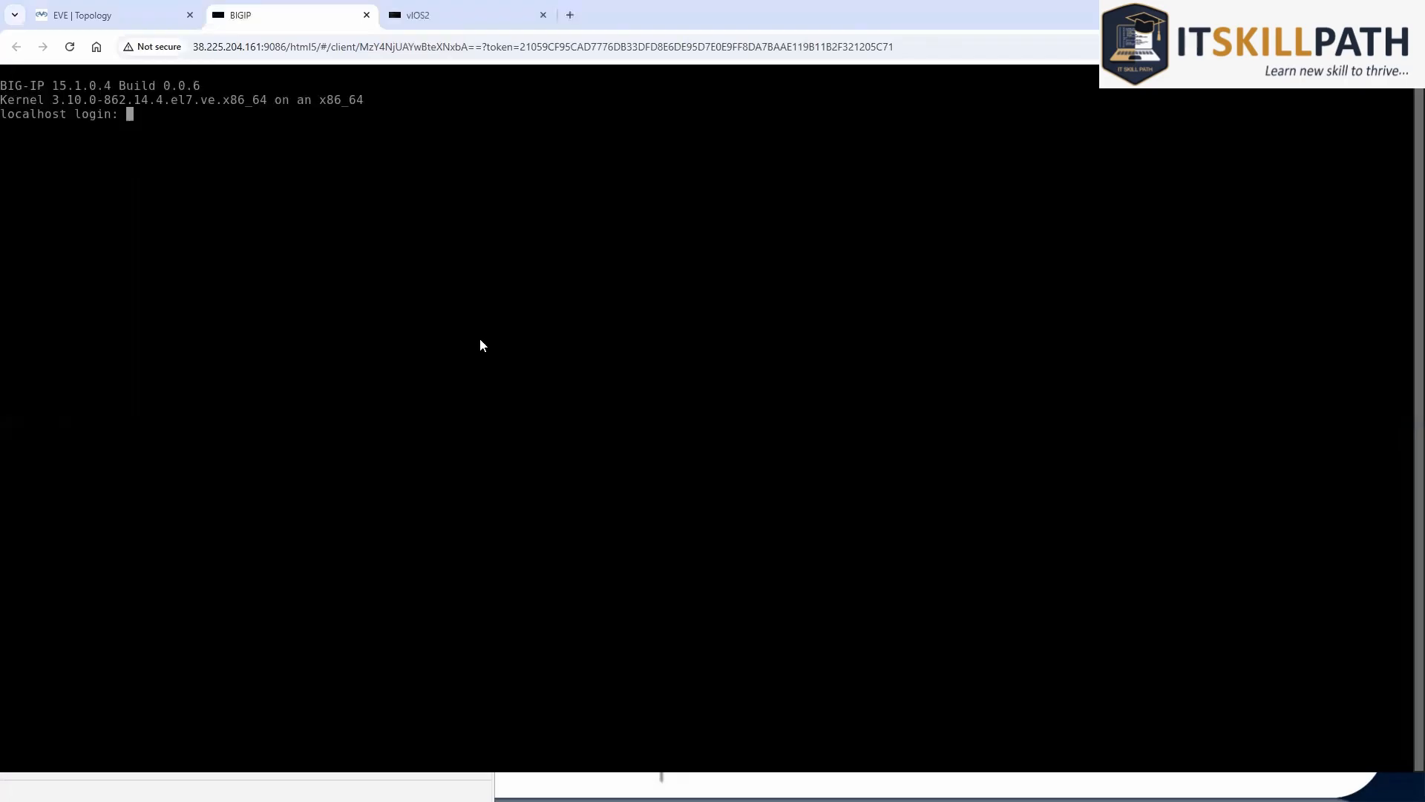
key(Return)
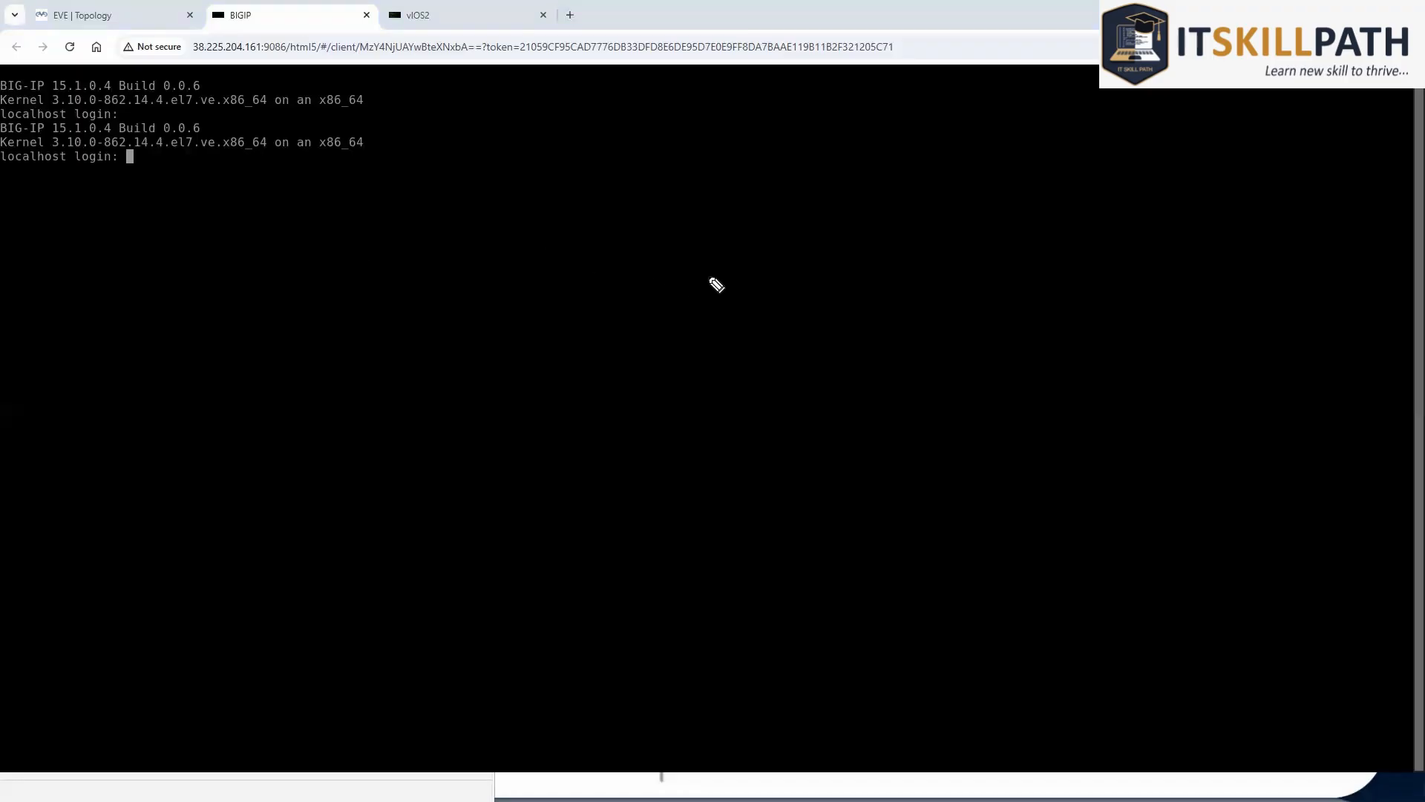
Handwrite default login notes on the console: Cli→root, Gui→admin, plus the default password.
mouse_move(703, 288)
mouse_down()
mouse_move(715, 273)
mouse_move(795, 286)
mouse_move(791, 275)
mouse_move(896, 255)
mouse_up()
mouse_move(743, 326)
mouse_down()
mouse_move(744, 338)
mouse_move(820, 323)
mouse_up()
mouse_move(804, 320)
mouse_down()
mouse_move(818, 328)
mouse_move(998, 282)
mouse_up()
click(1014, 280)
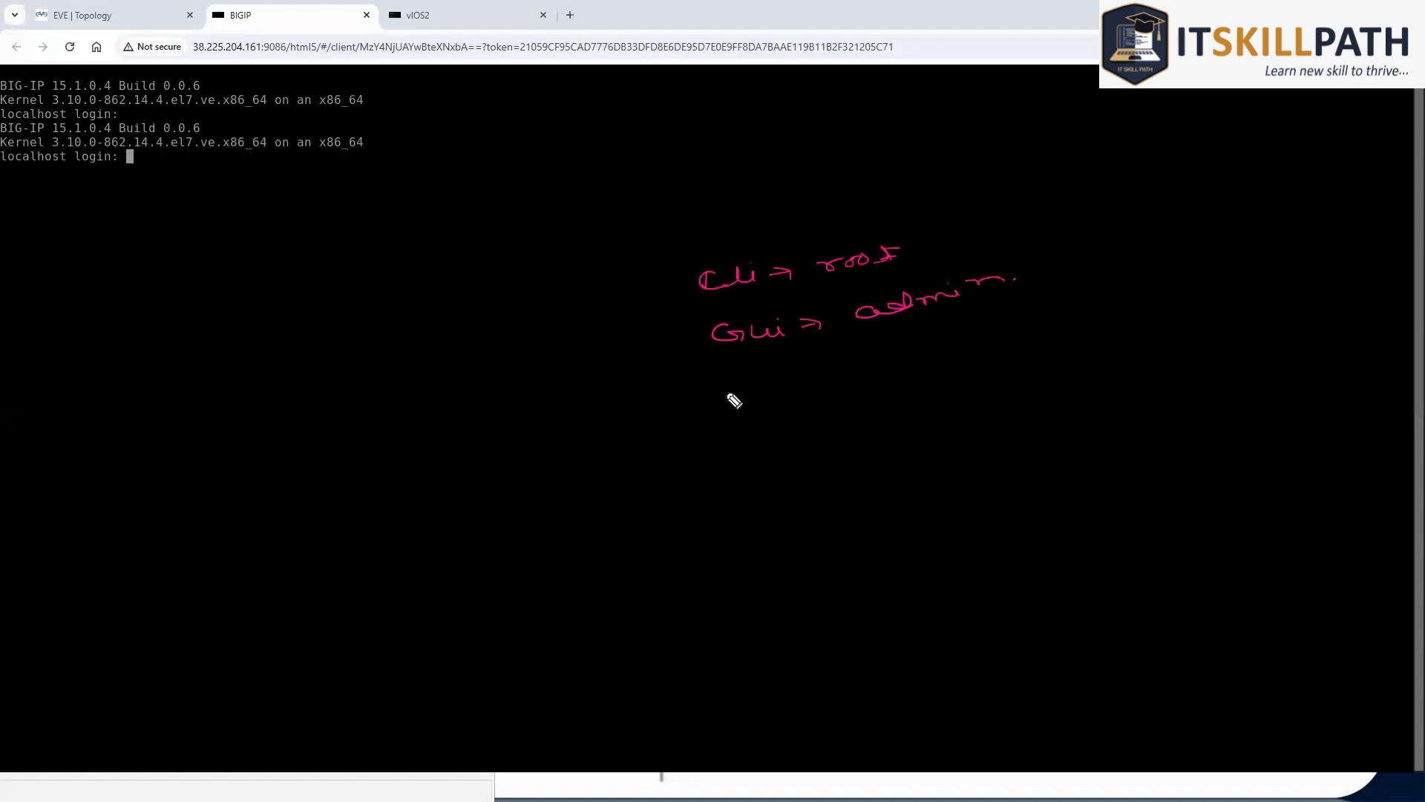
mouse_move(741, 380)
mouse_down()
mouse_move(744, 405)
mouse_move(854, 388)
mouse_up()
drag(928, 362, 1051, 340)
drag(950, 391, 1171, 357)
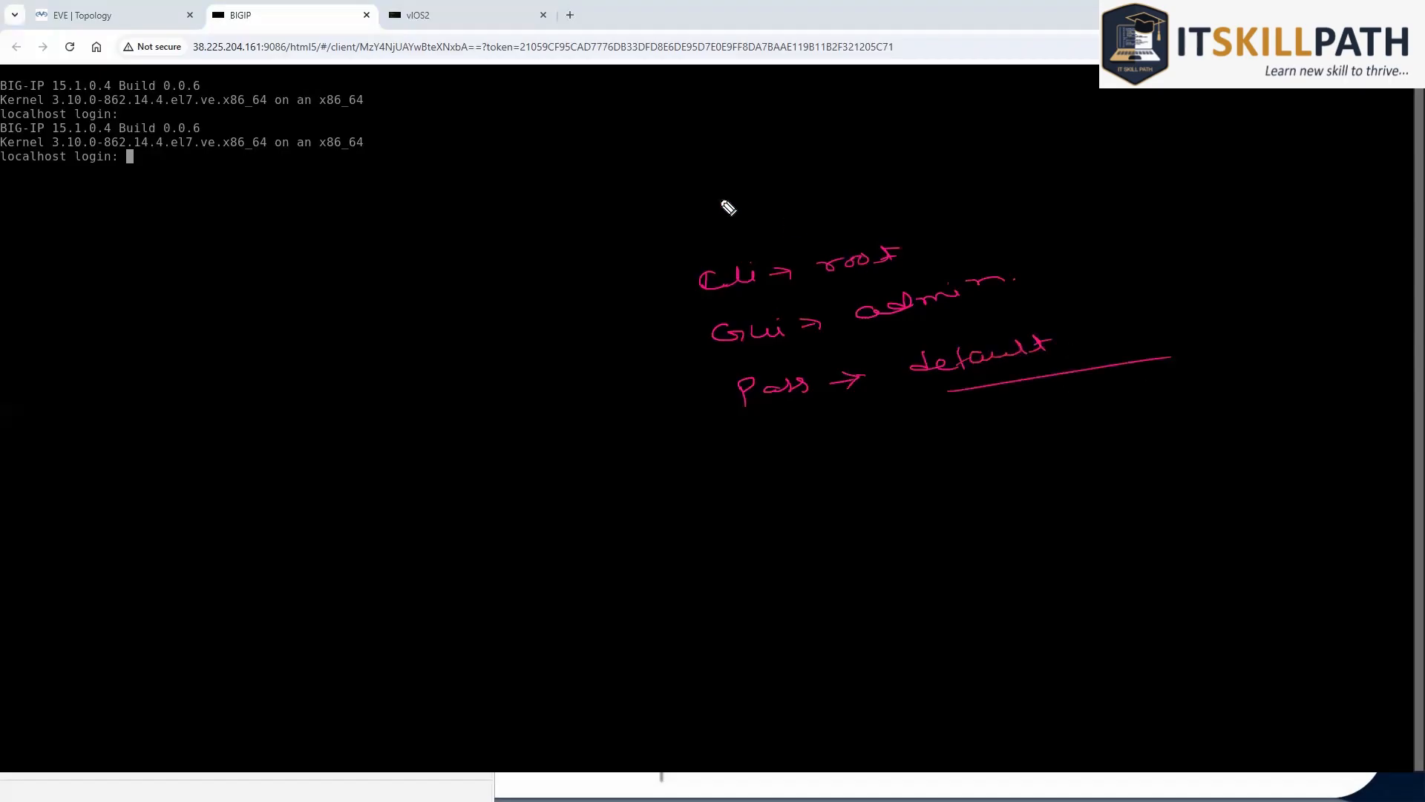
Write and underline the 192.168.1.245 F5 management address note, then return to the topology.
mouse_move(686, 201)
mouse_down()
mouse_move(689, 219)
mouse_move(750, 184)
mouse_move(823, 191)
mouse_move(918, 152)
mouse_up()
click(810, 184)
click(832, 180)
click(810, 189)
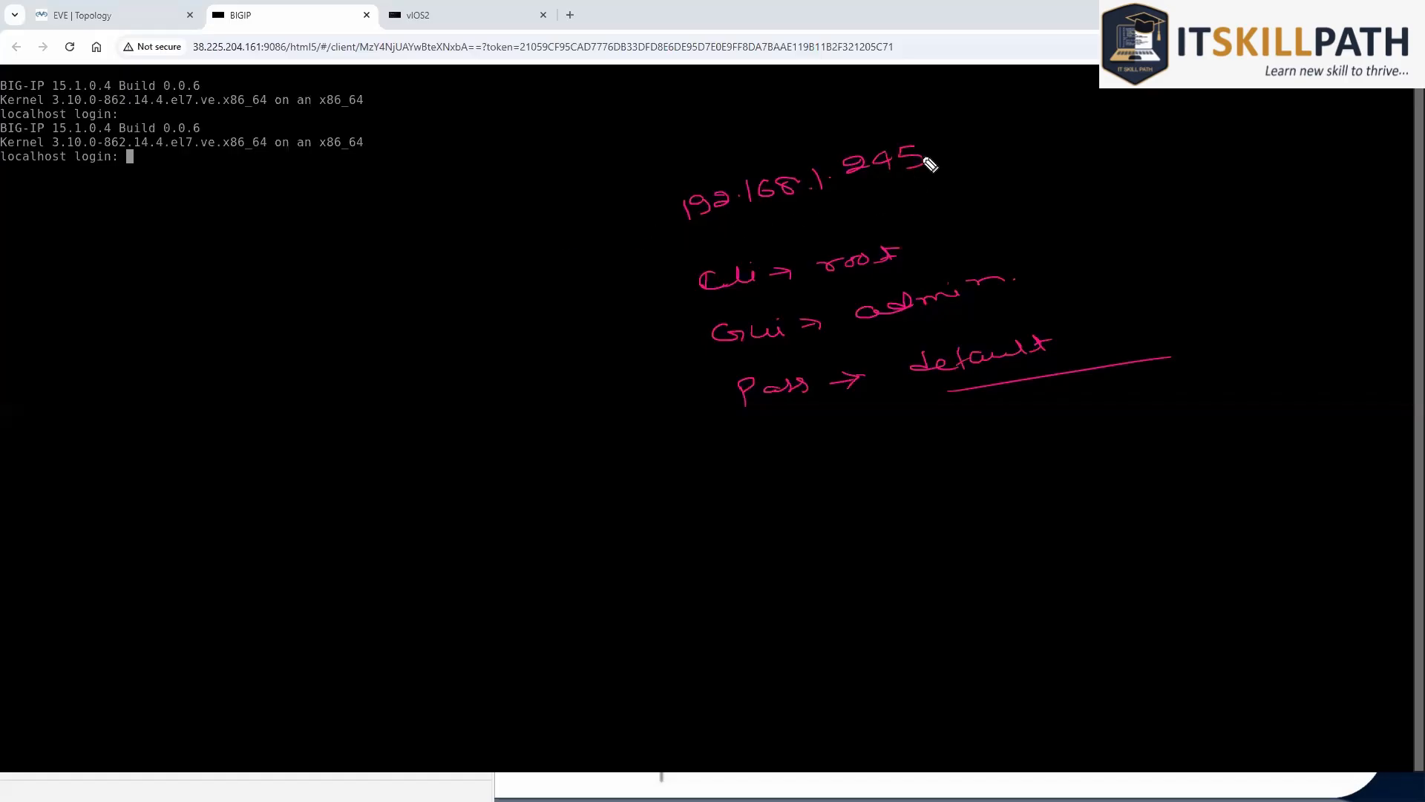
drag(941, 155, 1104, 128)
drag(1091, 121, 1096, 135)
drag(832, 194, 947, 170)
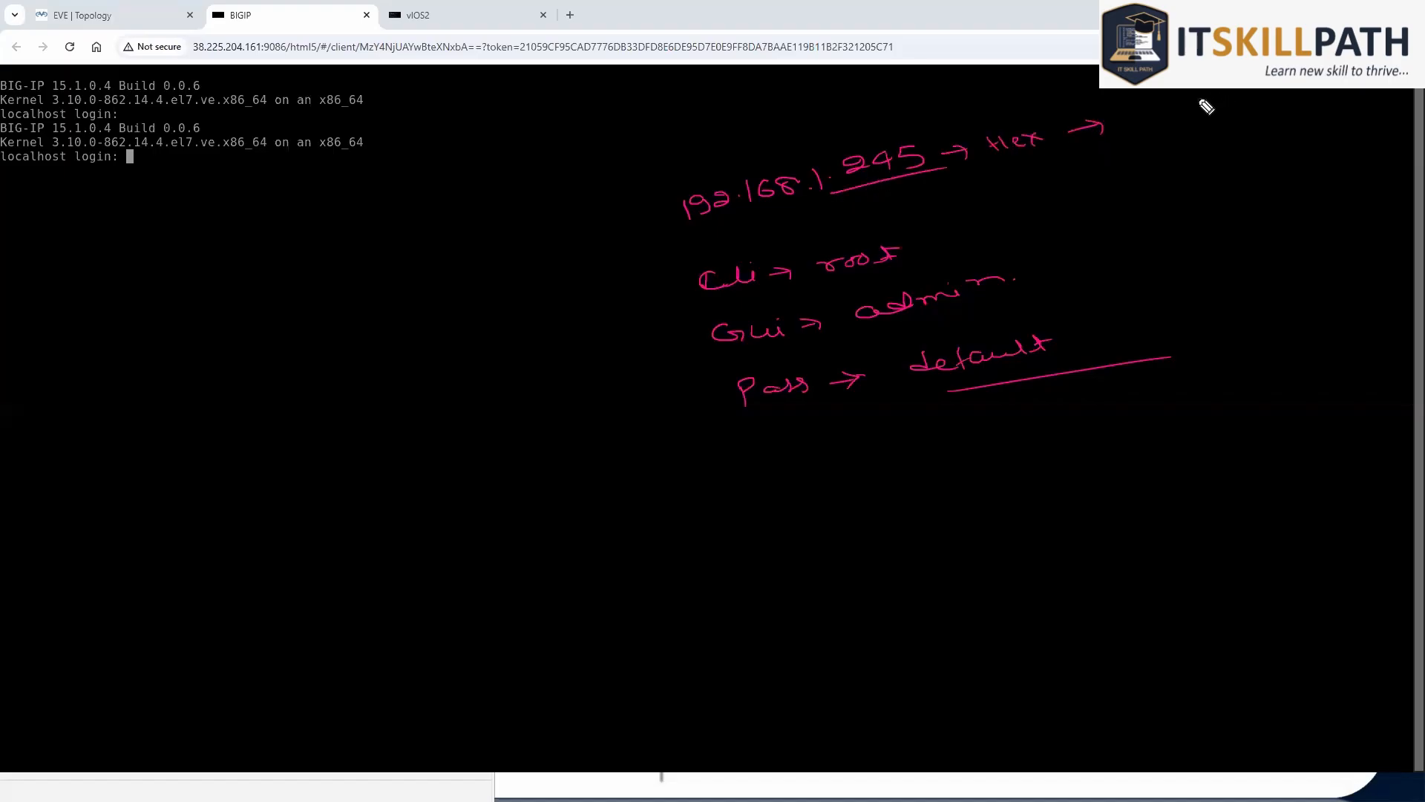
mouse_move(1214, 93)
mouse_down()
mouse_move(1218, 112)
mouse_move(1225, 89)
mouse_up()
drag(1216, 101, 1250, 116)
mouse_move(651, 236)
mouse_down()
mouse_move(870, 194)
mouse_move(598, 185)
mouse_up()
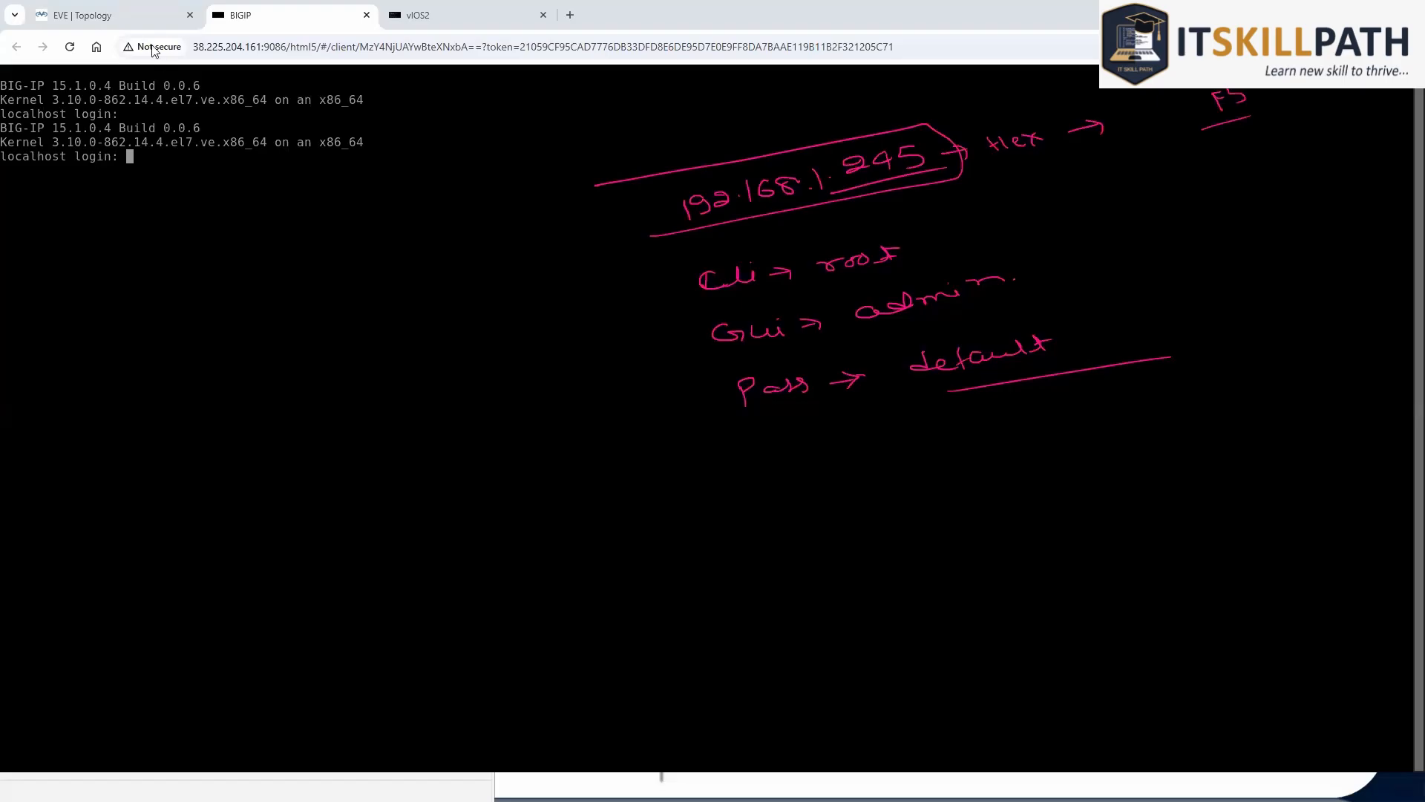
click(142, 18)
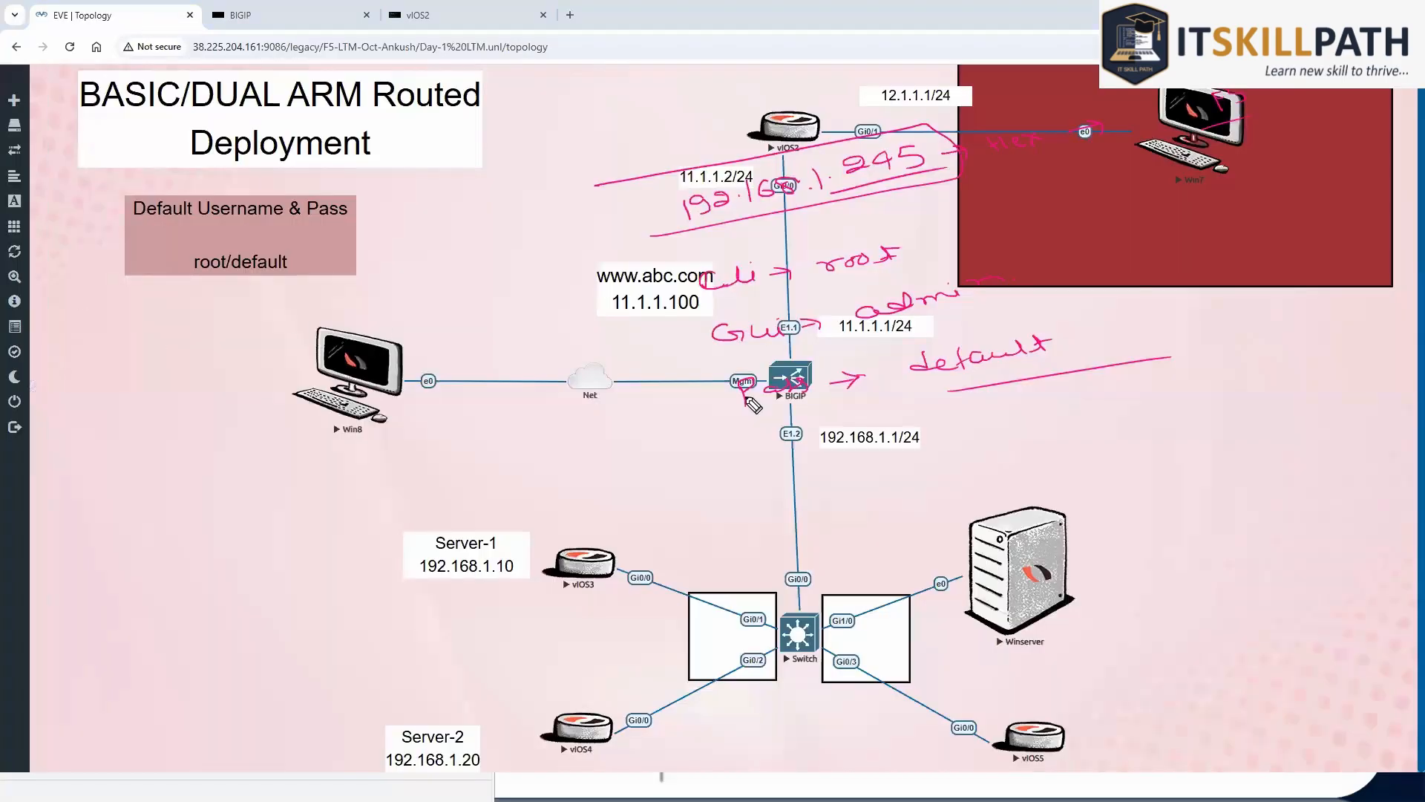
Circle the Net cloud, write a boxed 10.0.0.0/8 range note, and return to the BIGIP console.
mouse_move(603, 346)
mouse_down()
mouse_move(531, 378)
mouse_move(600, 345)
mouse_up()
mouse_move(413, 289)
mouse_down()
mouse_move(420, 308)
mouse_move(429, 289)
mouse_move(530, 263)
mouse_move(542, 284)
mouse_up()
click(451, 292)
click(490, 278)
click(521, 269)
mouse_move(566, 256)
mouse_down()
mouse_move(493, 321)
mouse_move(584, 227)
mouse_up()
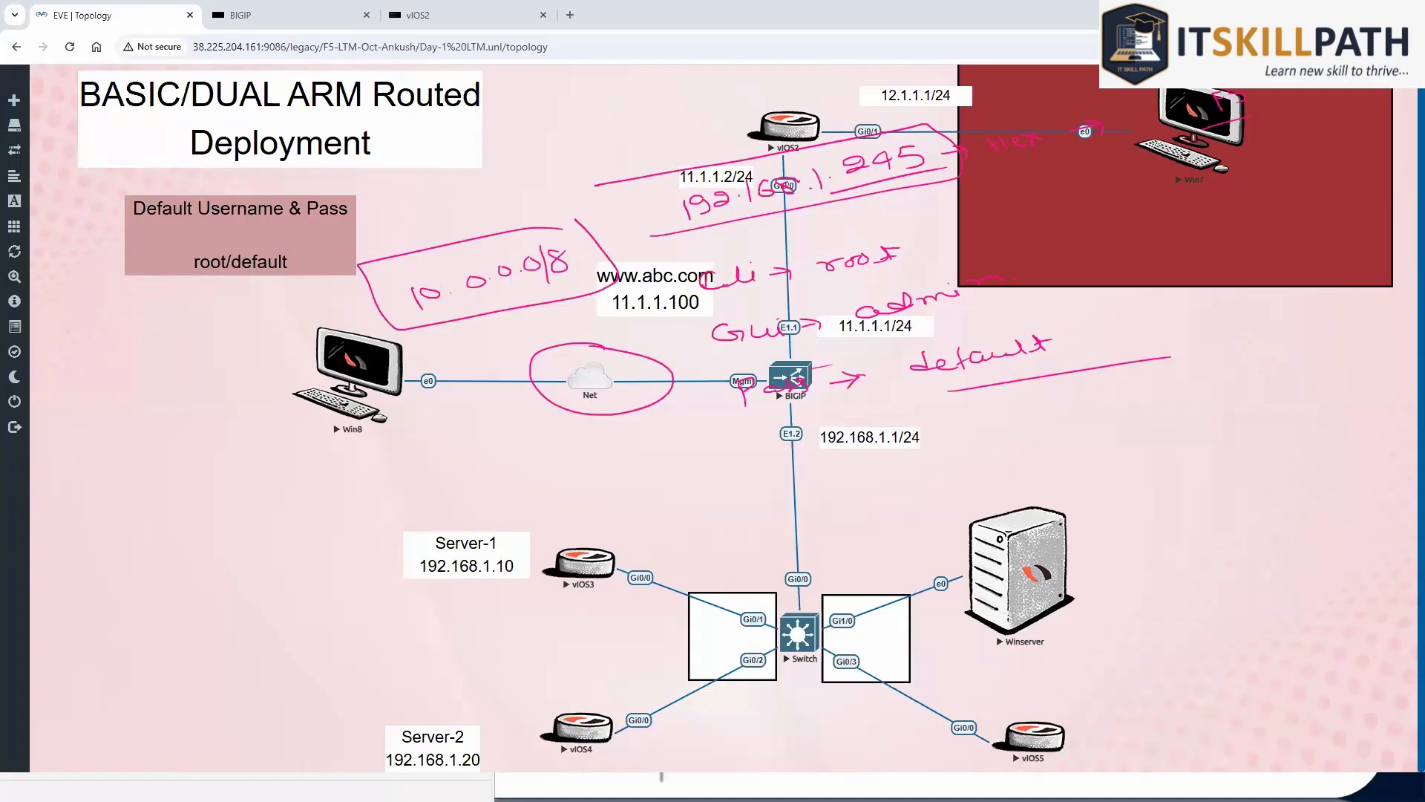
click(302, 13)
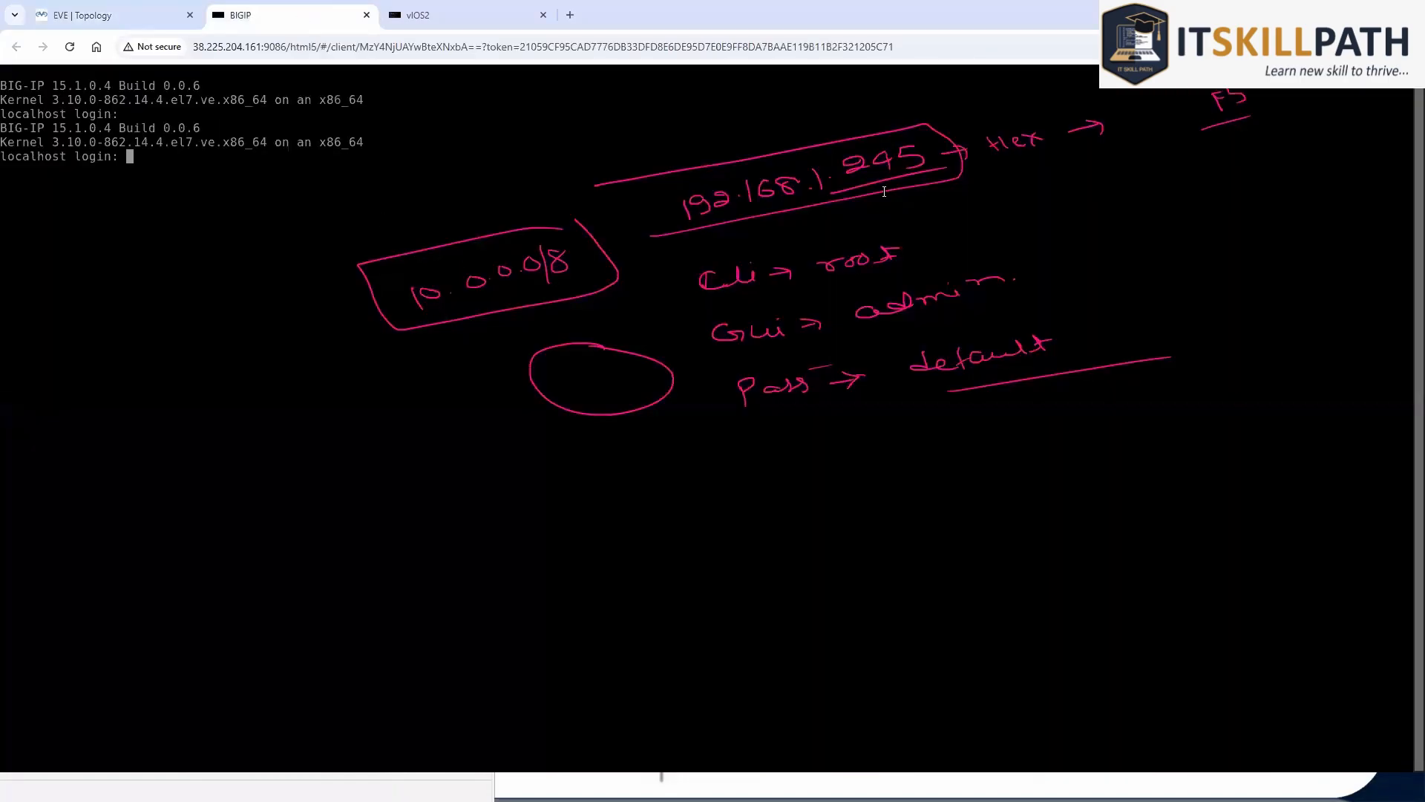
Clear the annotations and log in with username root at the console prompt.
drag(694, 199, 91, 233)
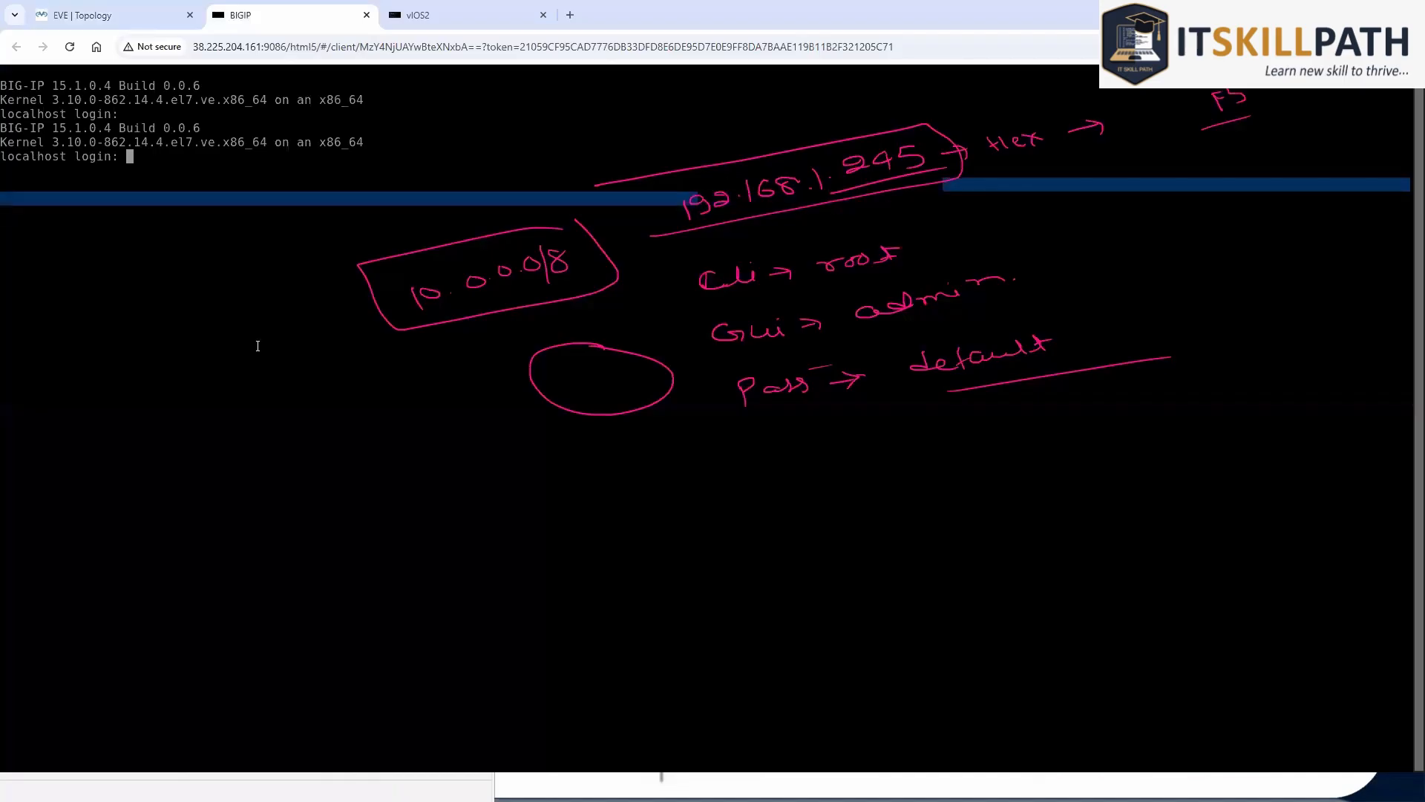
key(Escape)
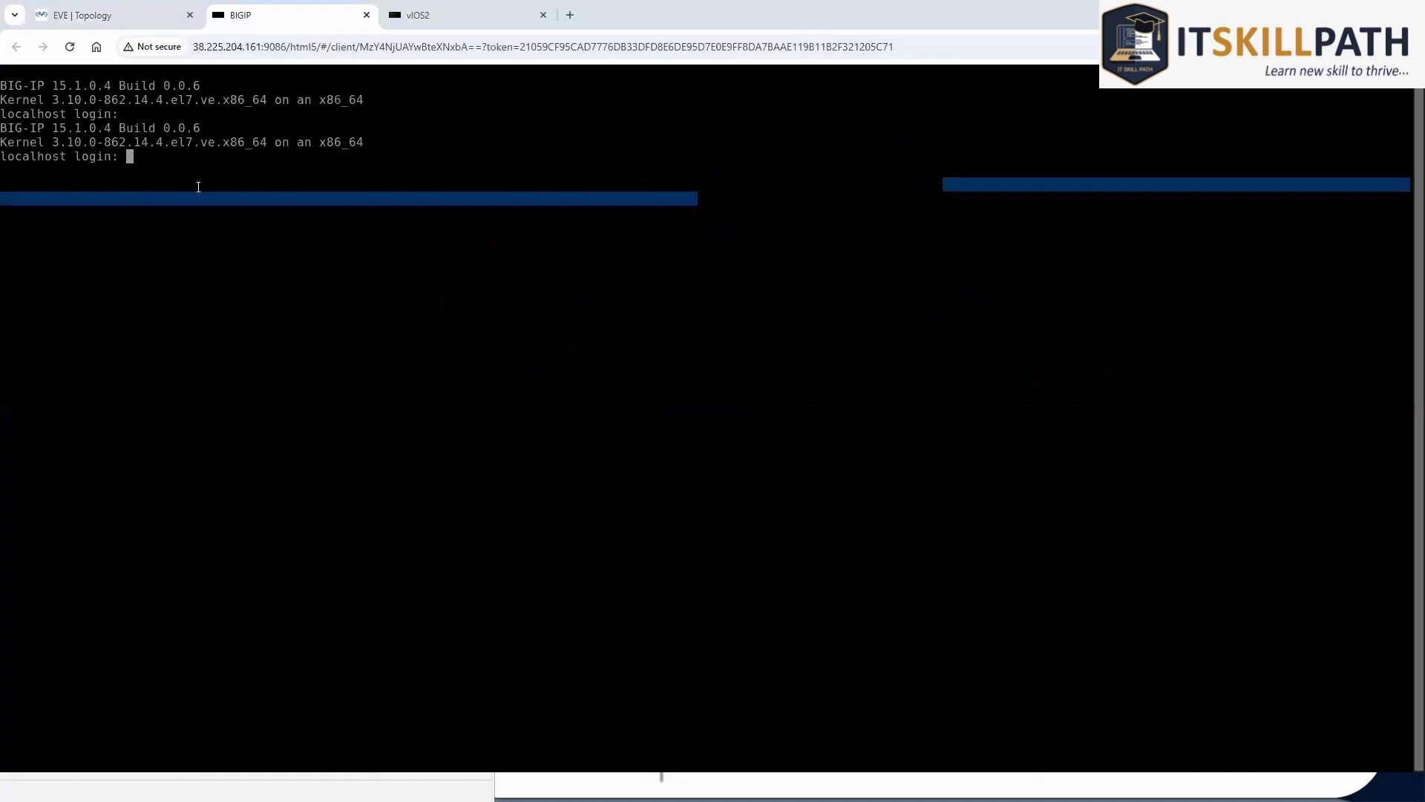
click(201, 184)
text(root)
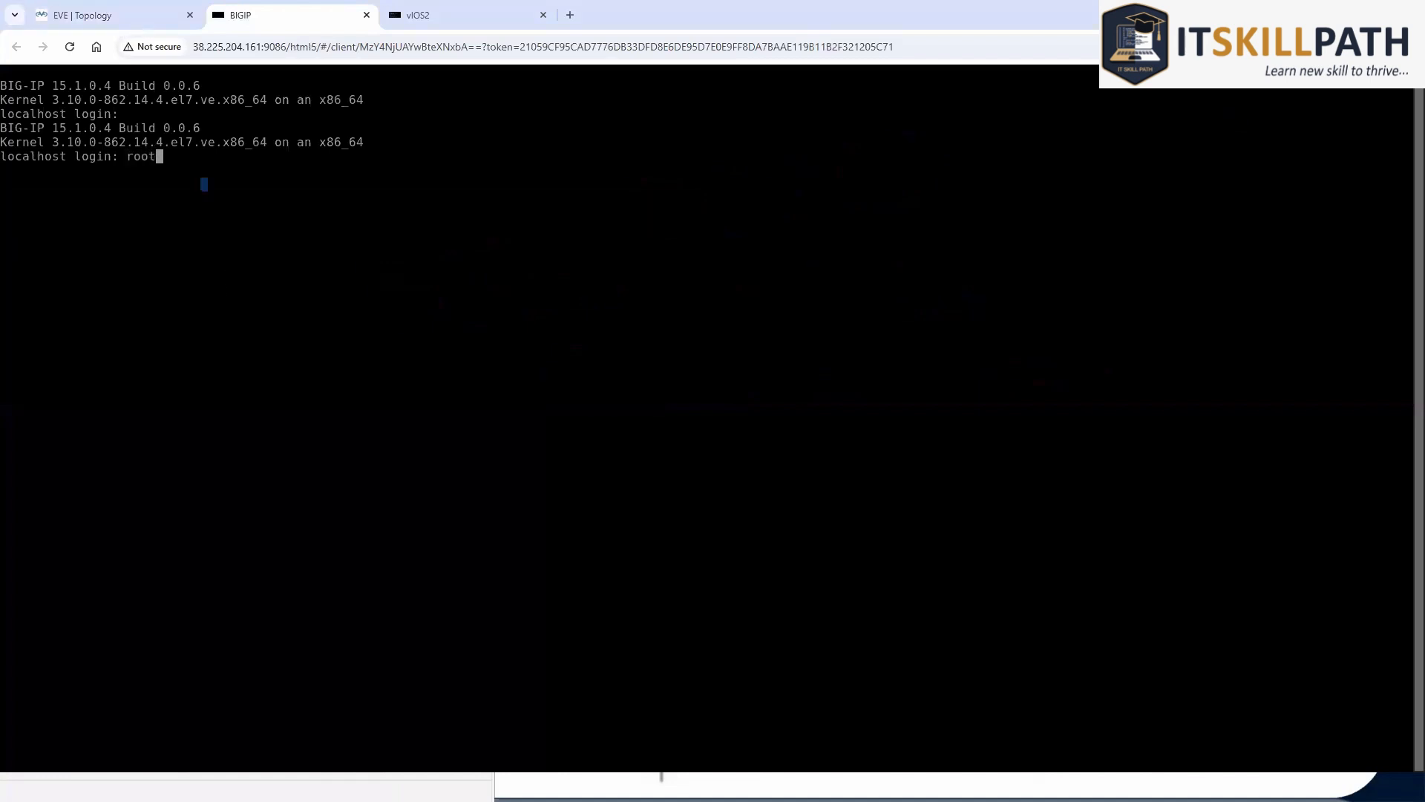
key(Return)
key(Return)
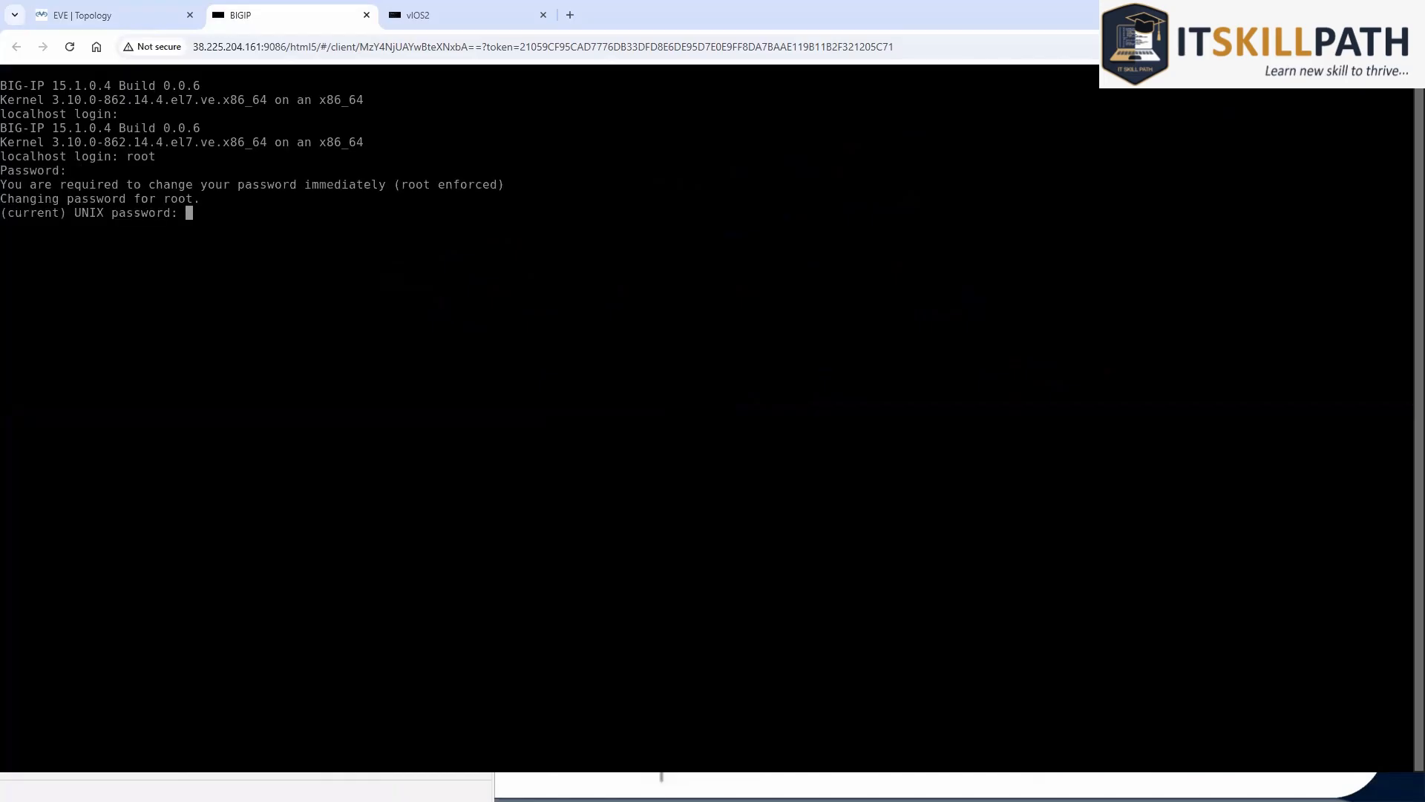
Enter the current password, then set and confirm a new BIG-IP password.
drag(2, 216, 74, 216)
key(Return)
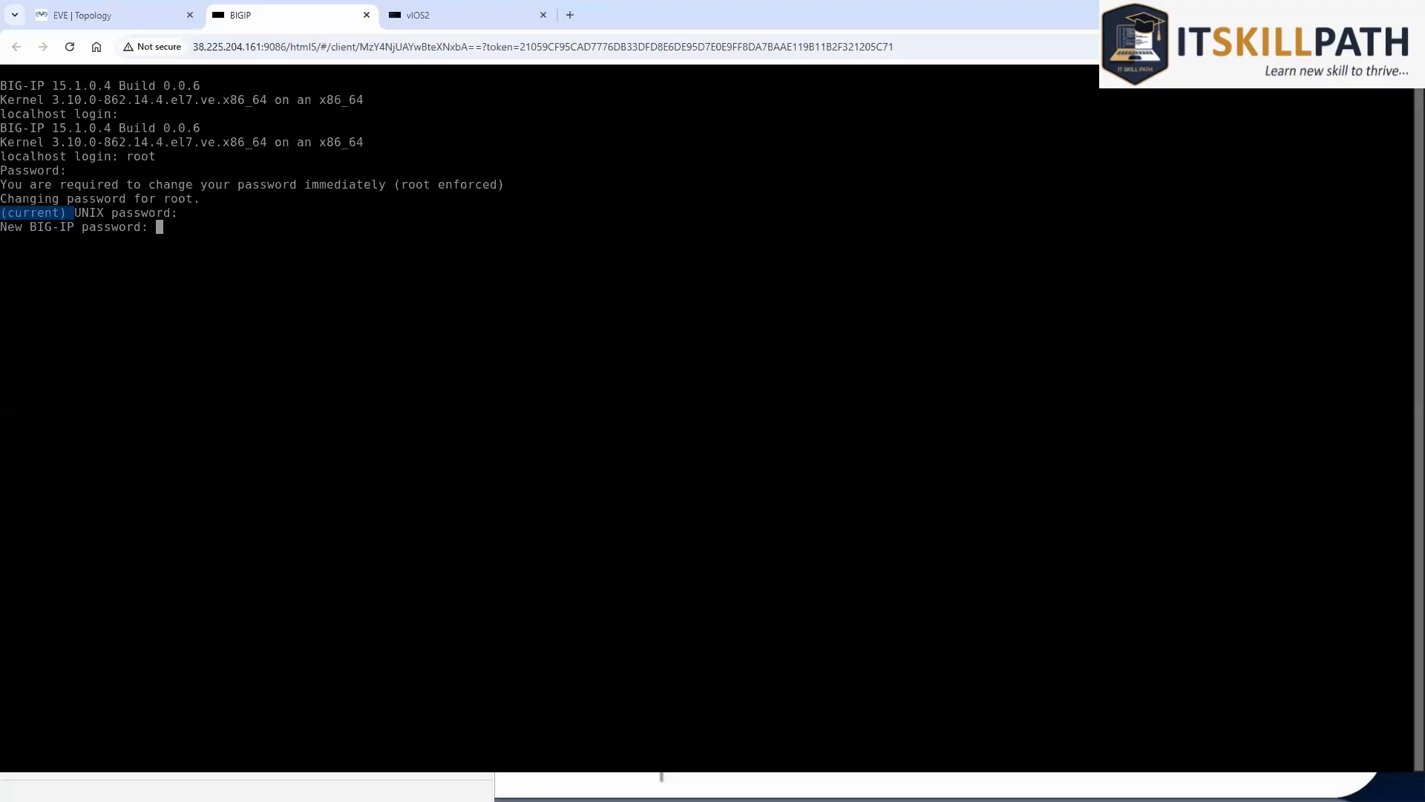
key(Return)
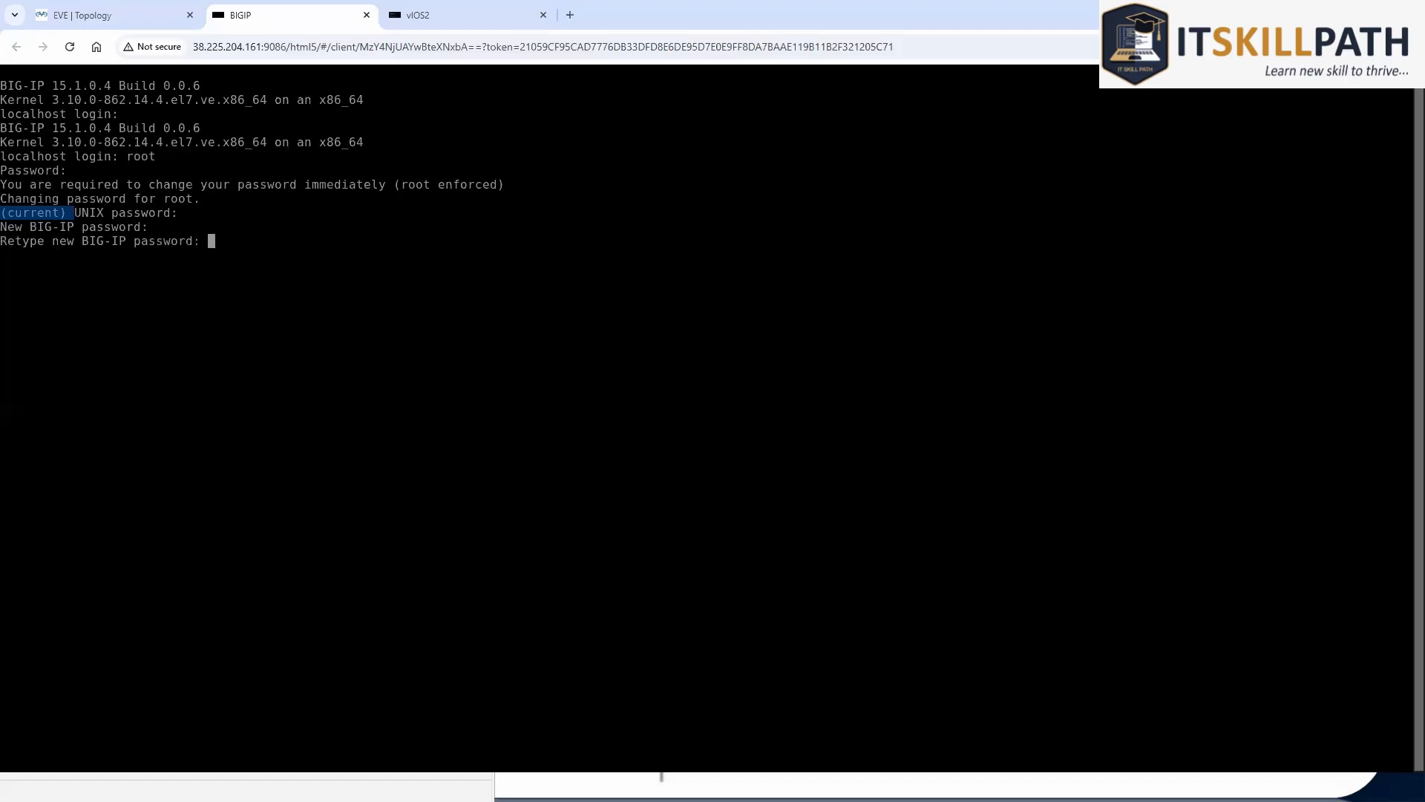
key(Return)
key(Return)
key(Return)
key(Return)
key(Return)
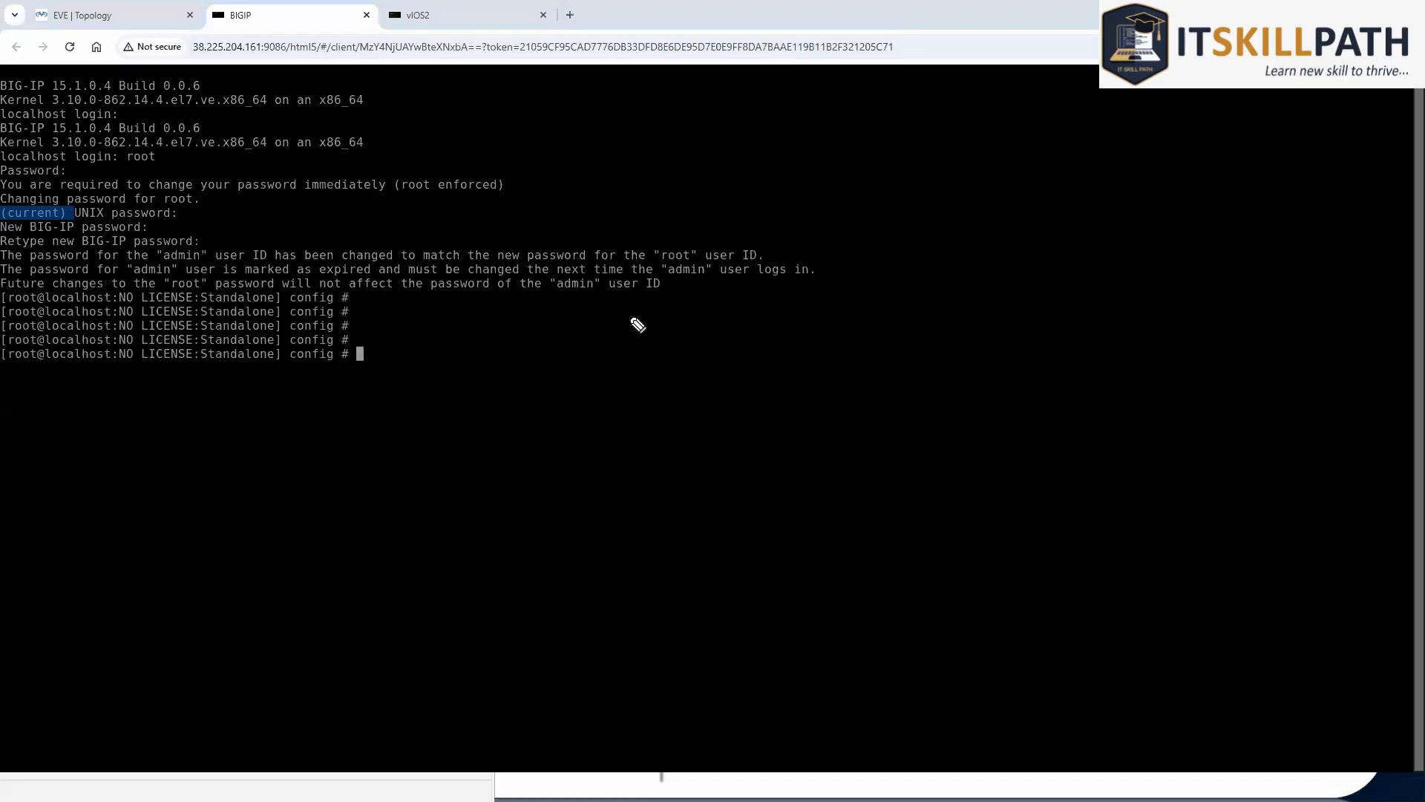
mouse_move(454, 336)
mouse_down()
mouse_move(453, 359)
mouse_move(554, 353)
mouse_up()
mouse_move(439, 379)
mouse_down()
mouse_move(620, 339)
mouse_move(608, 344)
mouse_up()
drag(650, 326, 740, 338)
drag(740, 317, 728, 341)
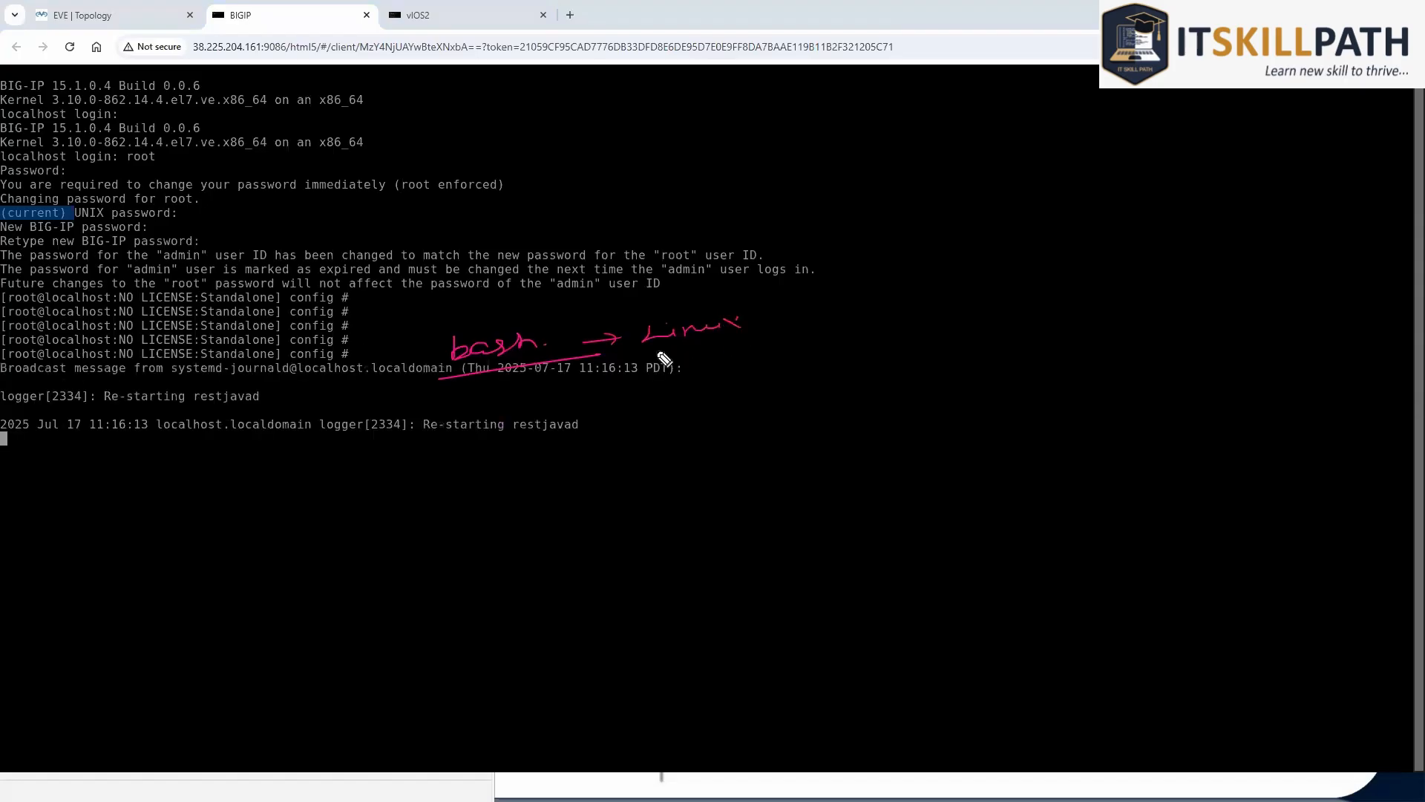
drag(638, 354, 815, 326)
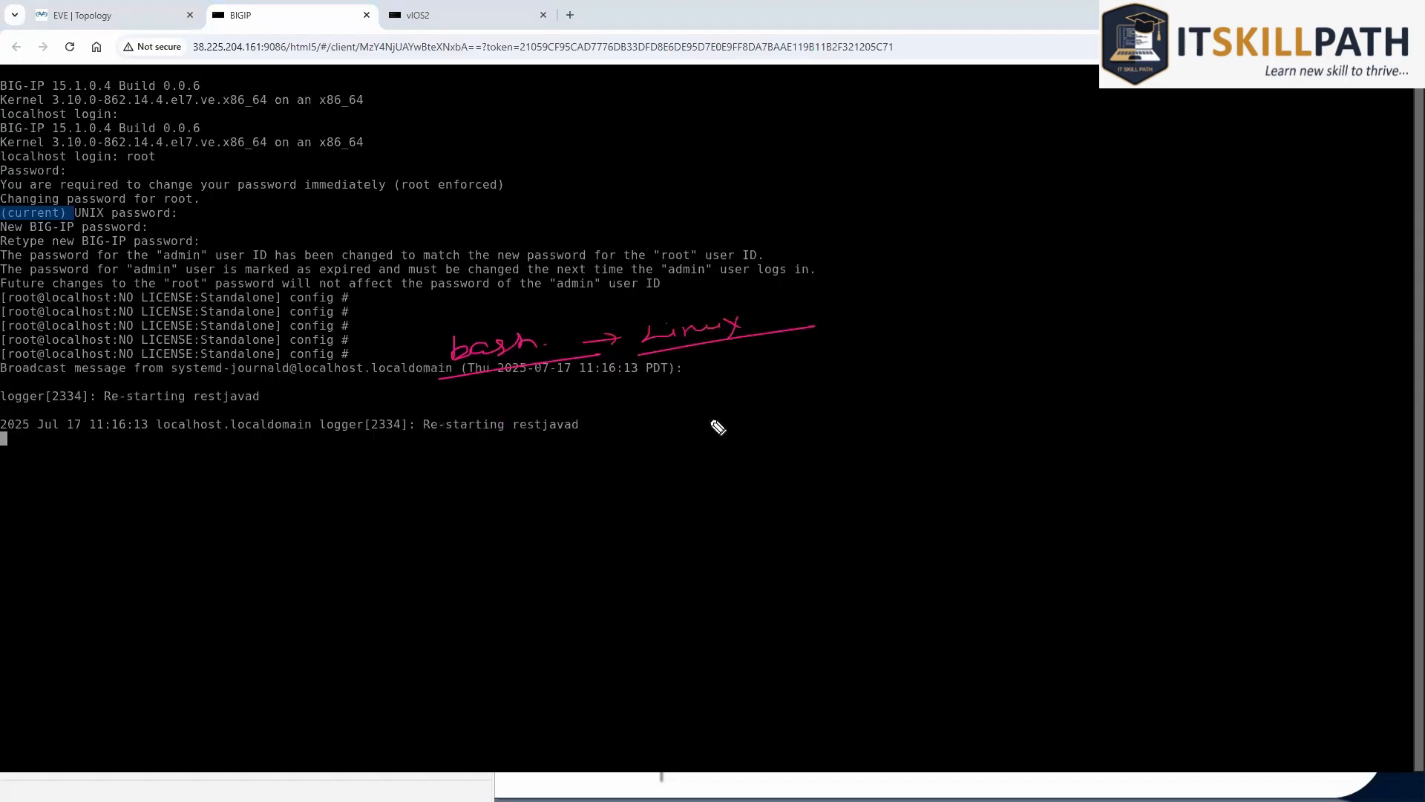
mouse_move(770, 381)
mouse_down()
mouse_move(755, 411)
mouse_move(983, 363)
mouse_move(1037, 372)
mouse_move(1076, 340)
mouse_move(1114, 366)
mouse_move(1211, 335)
mouse_move(1236, 365)
mouse_move(1298, 322)
mouse_move(1362, 305)
mouse_up()
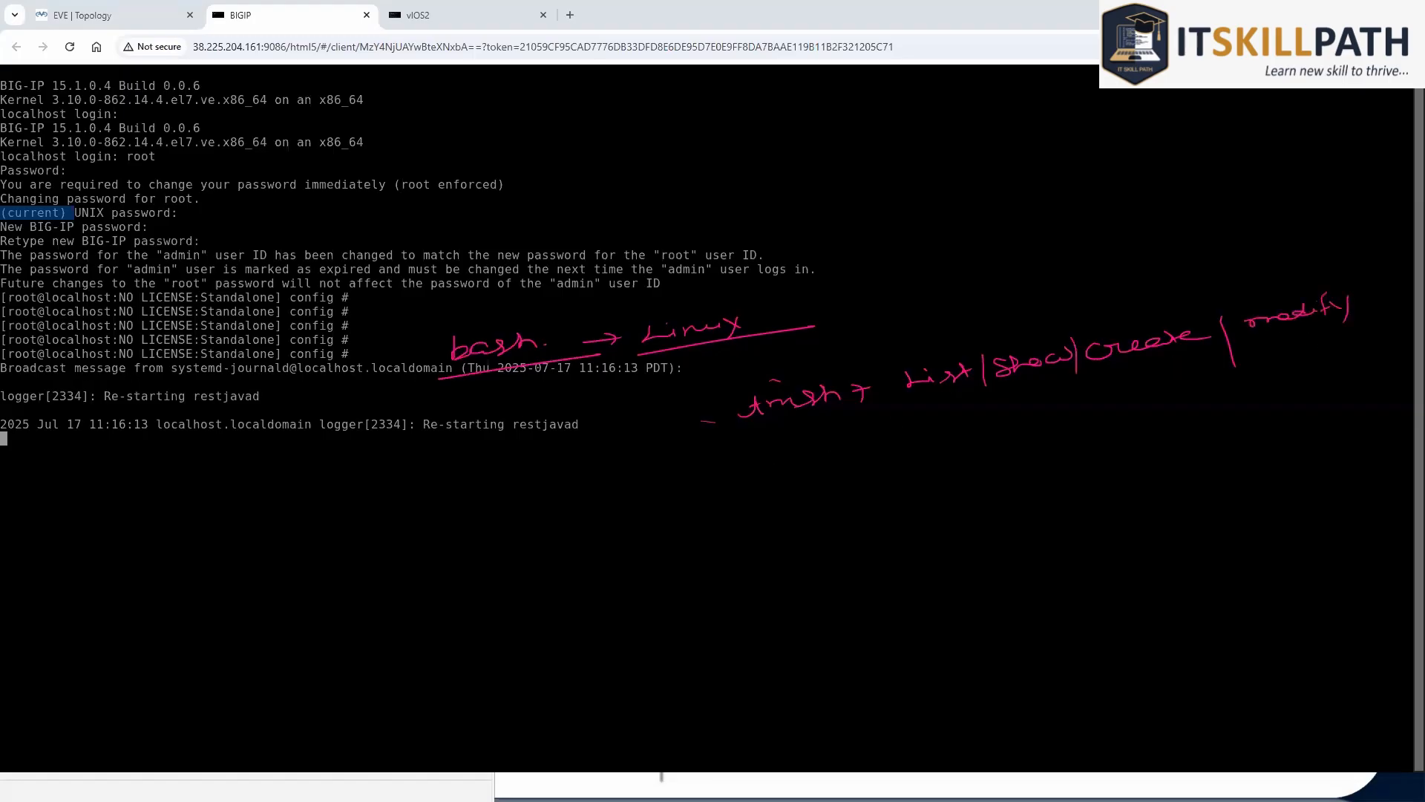
key(Escape)
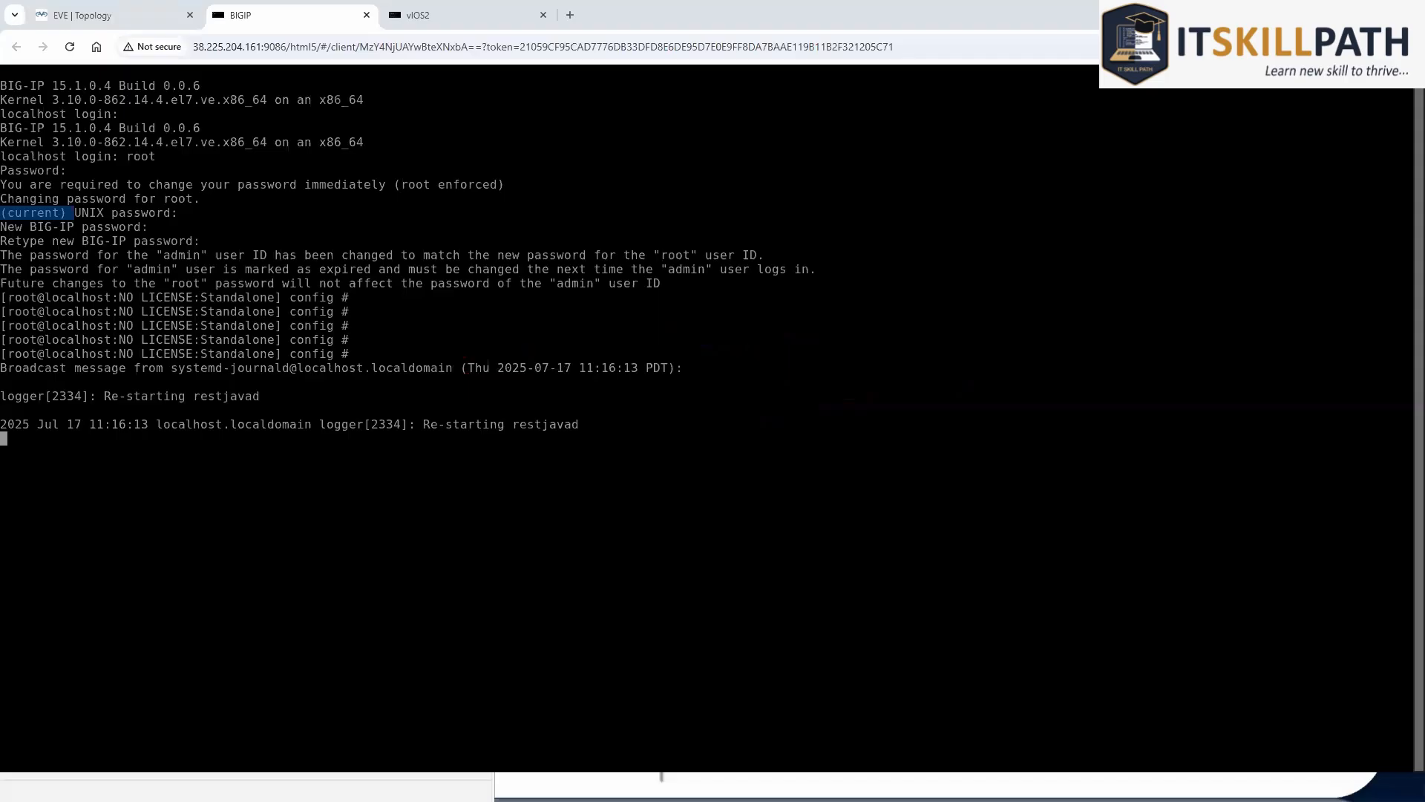
click(456, 381)
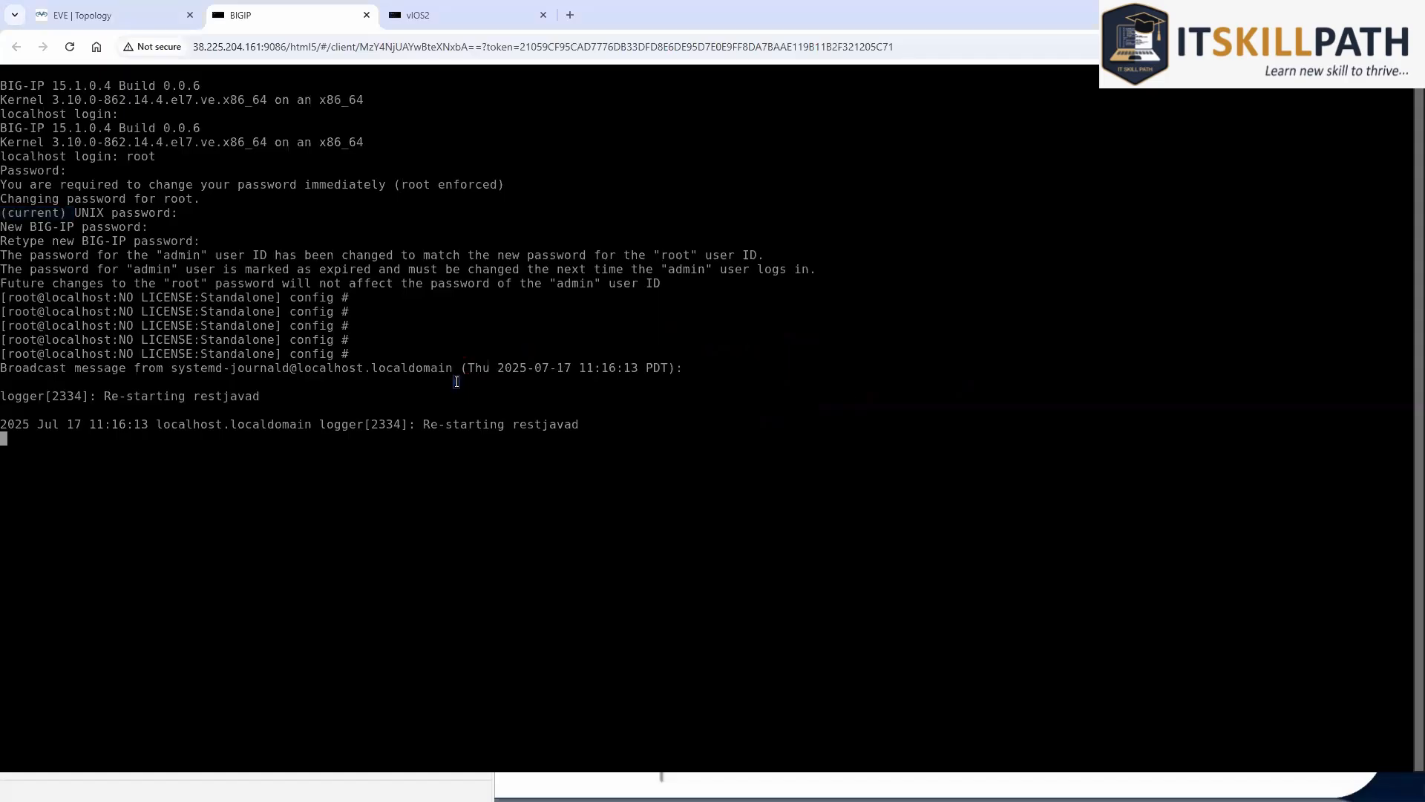
key(Return)
key(Return)
key(Return)
key(Return)
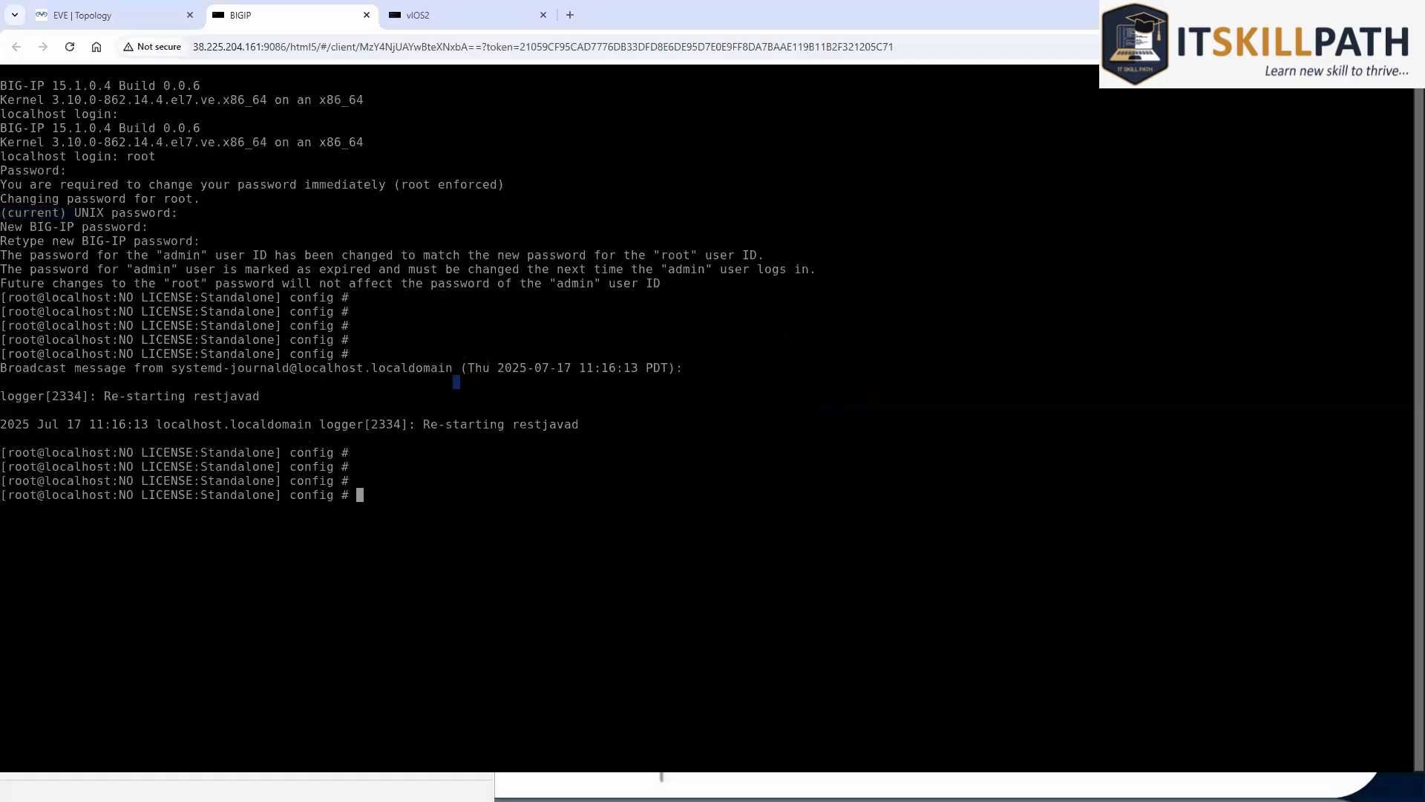
Run uname -a to show kernel and hostname details, then pwd to show the /config directory.
text(uname-)
key(BackSpace)
text(-a)
key(Return)
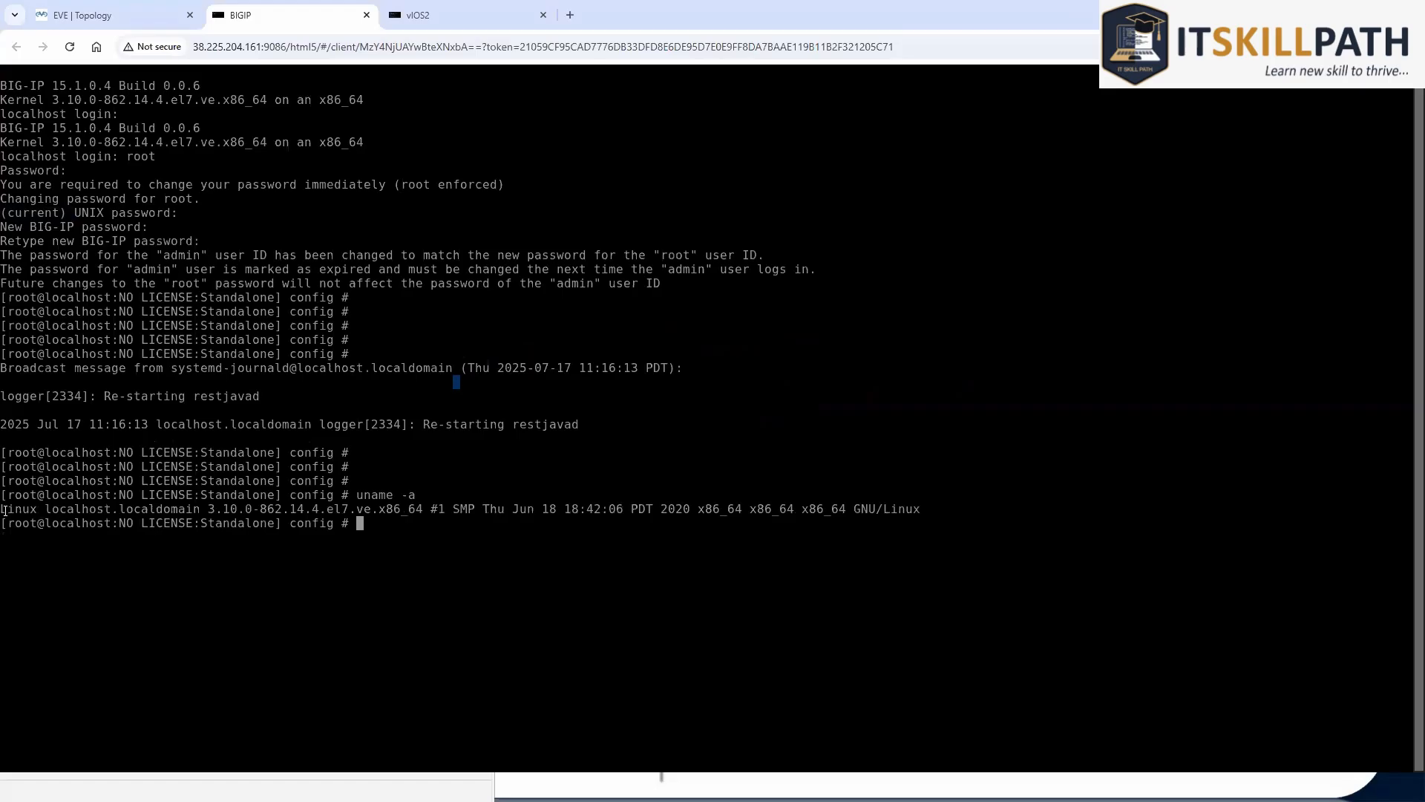
drag(2, 508, 176, 504)
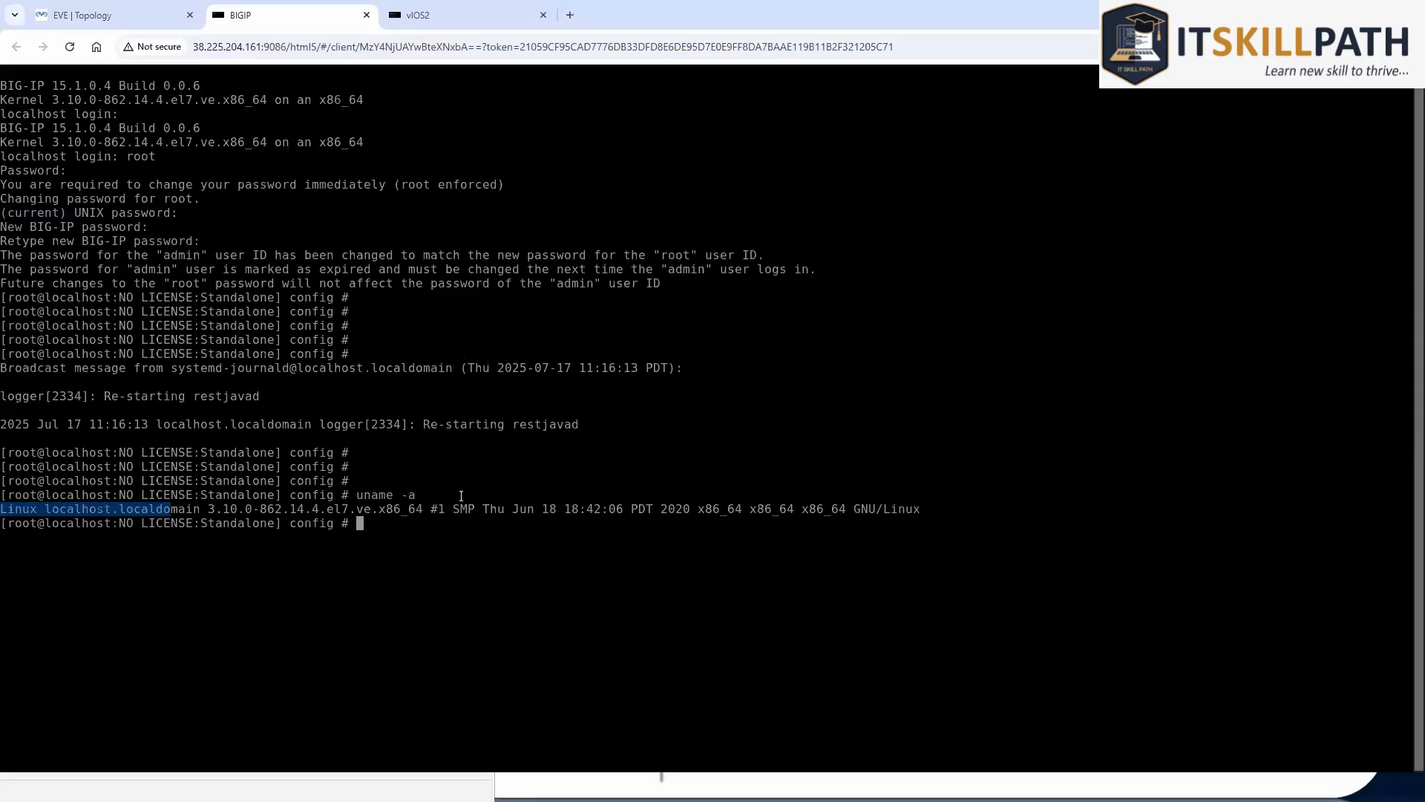
key(Return)
key(Return)
key(Return)
text(pwd)
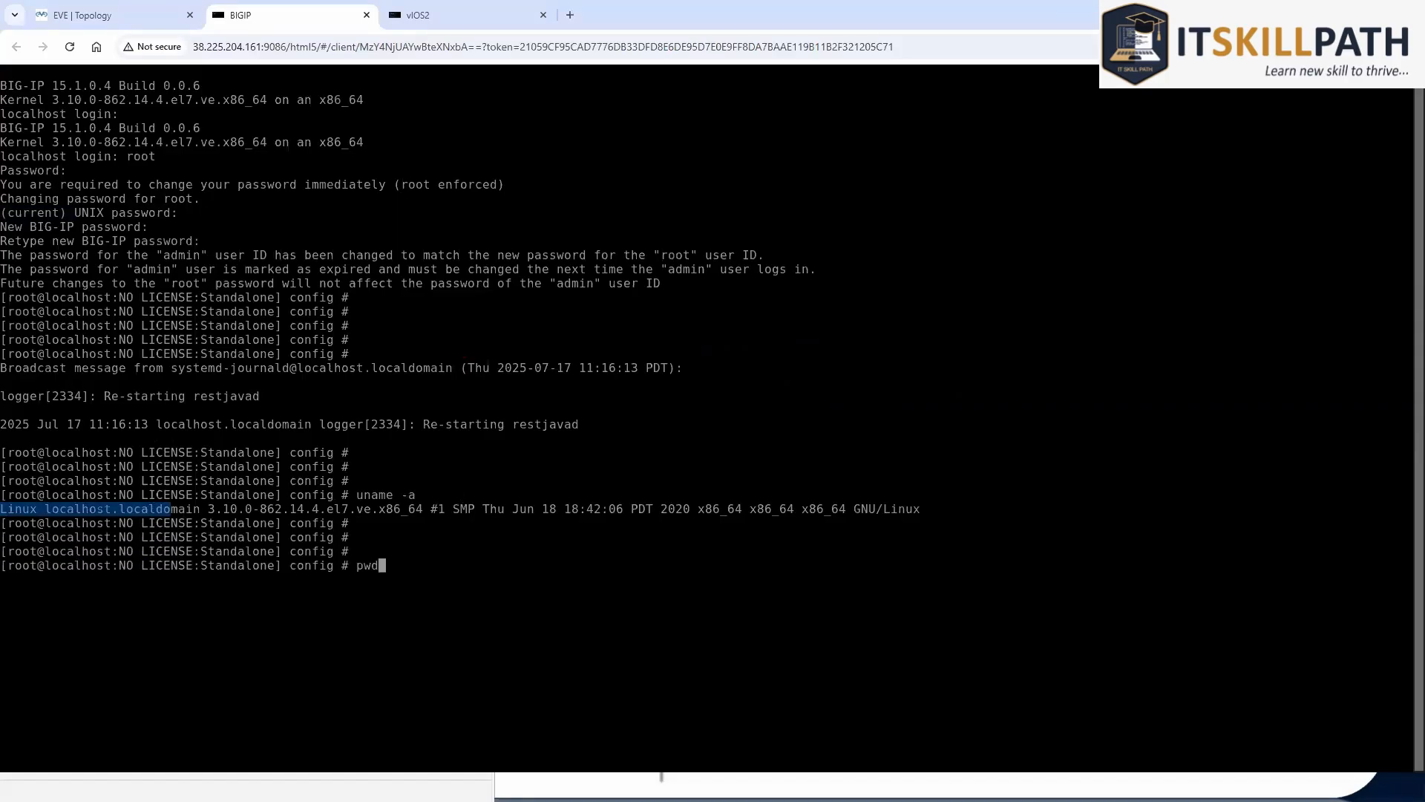
key(Return)
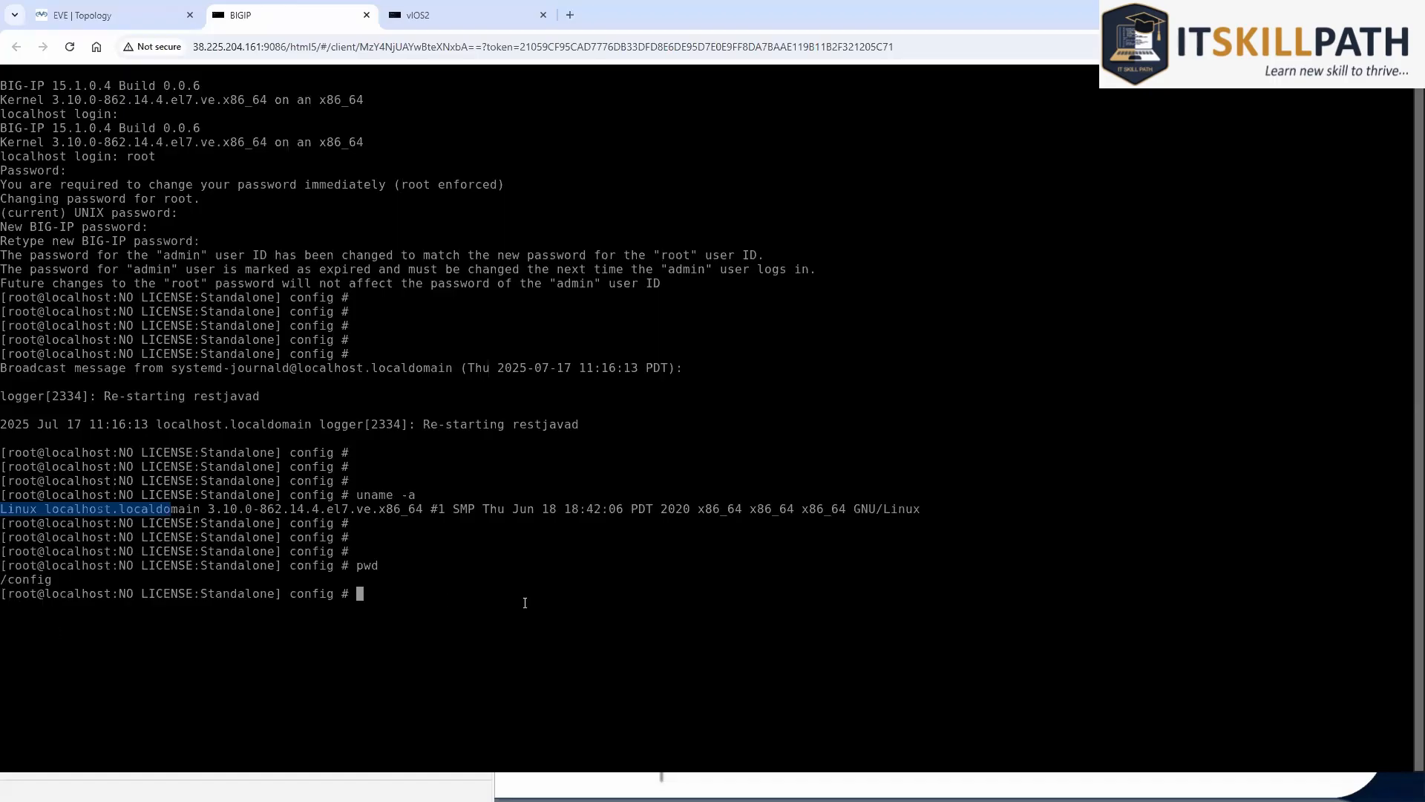
Run ls -al and df -h to list files and disk usage, then launch tmsh.
text(ls -al)
key(Return)
key(Return)
key(Return)
key(Return)
key(Return)
key(Return)
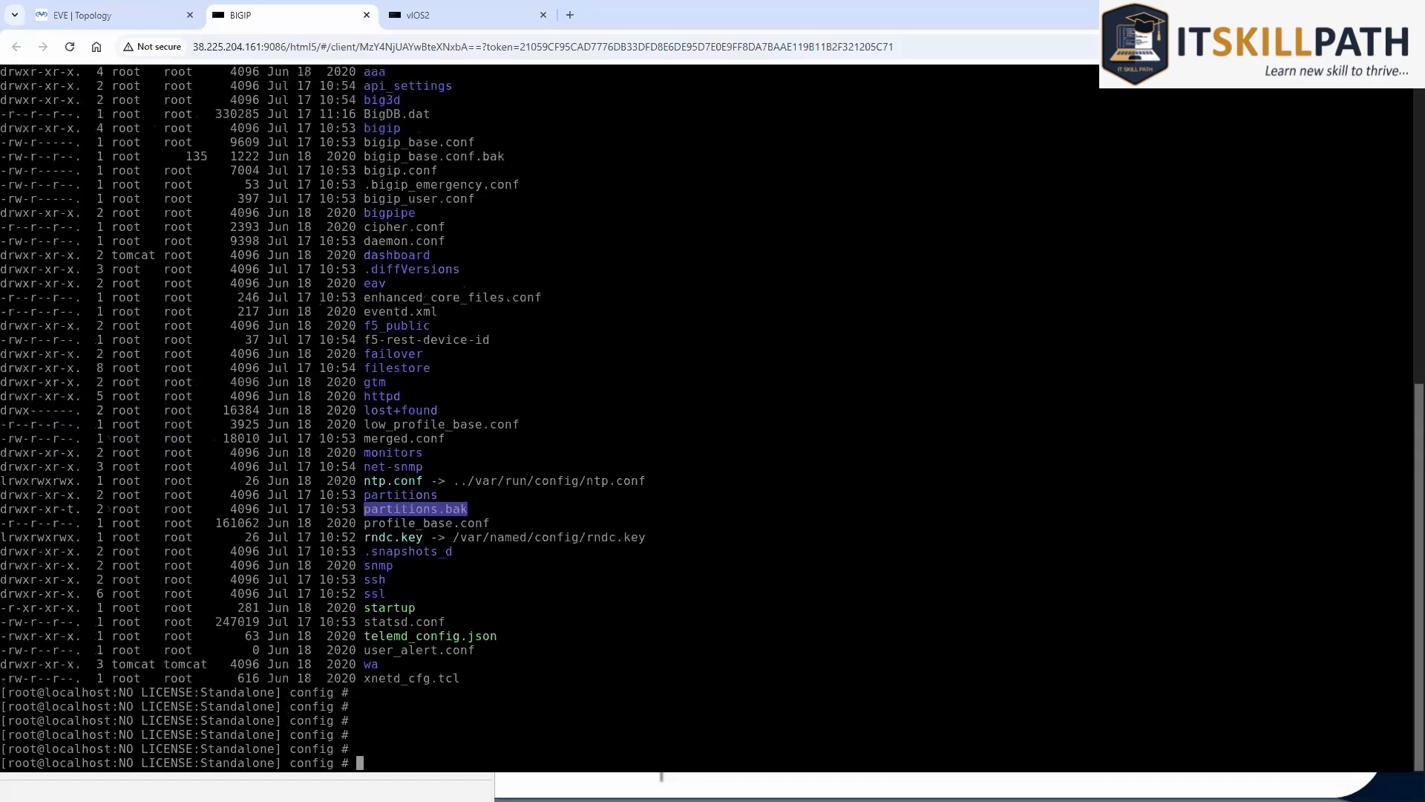
text(df -h)
key(Return)
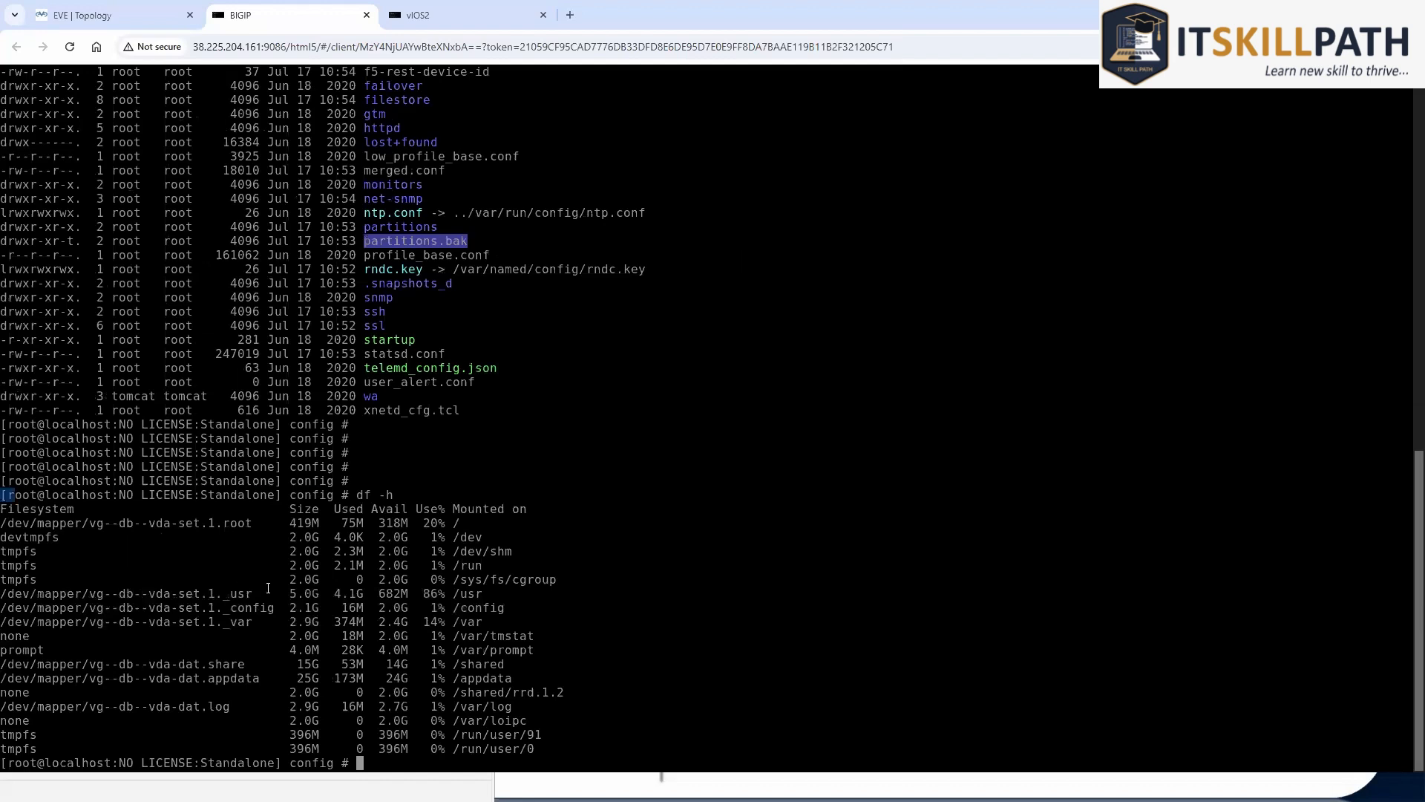
drag(268, 588, 569, 749)
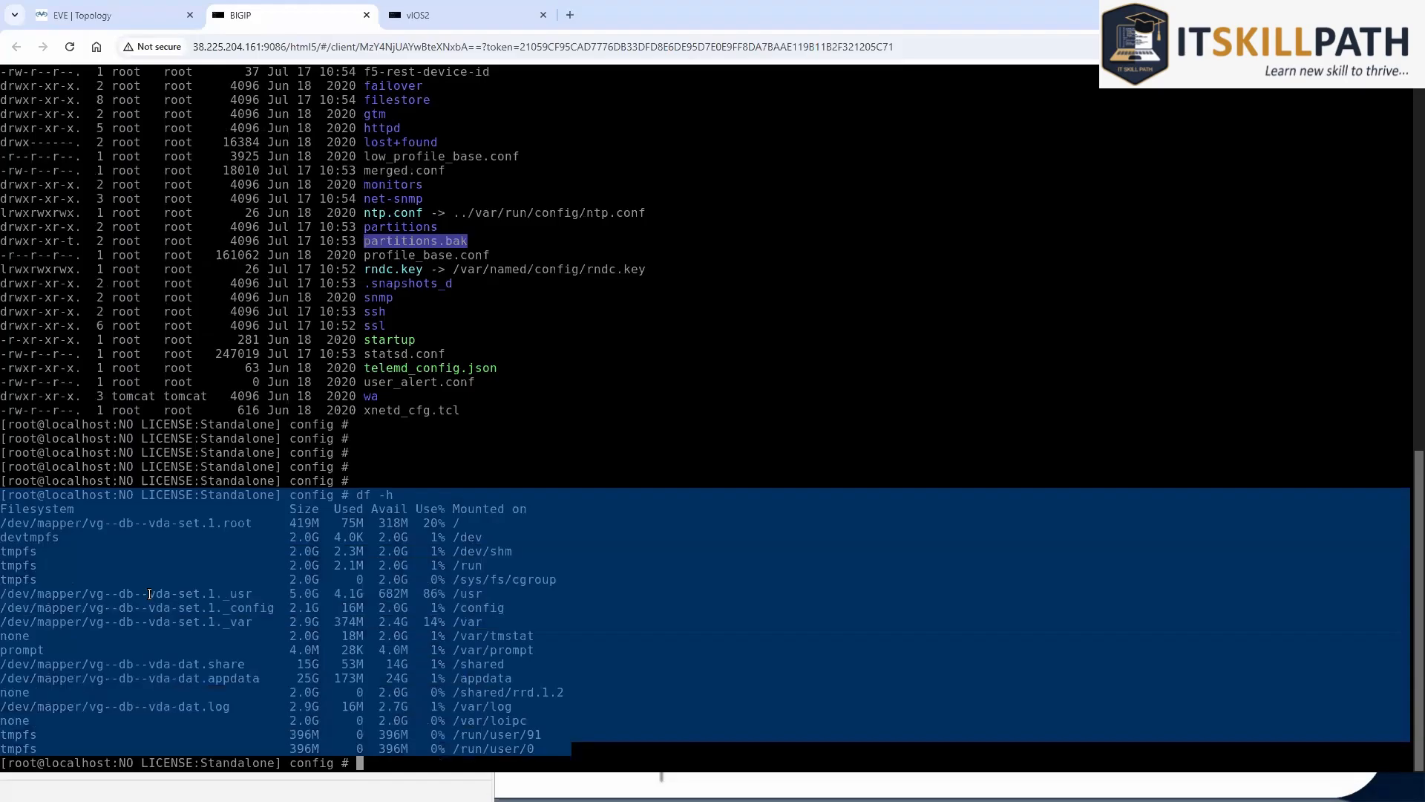
key(Return)
key(Return)
key(Return)
key(Return)
text(msh)
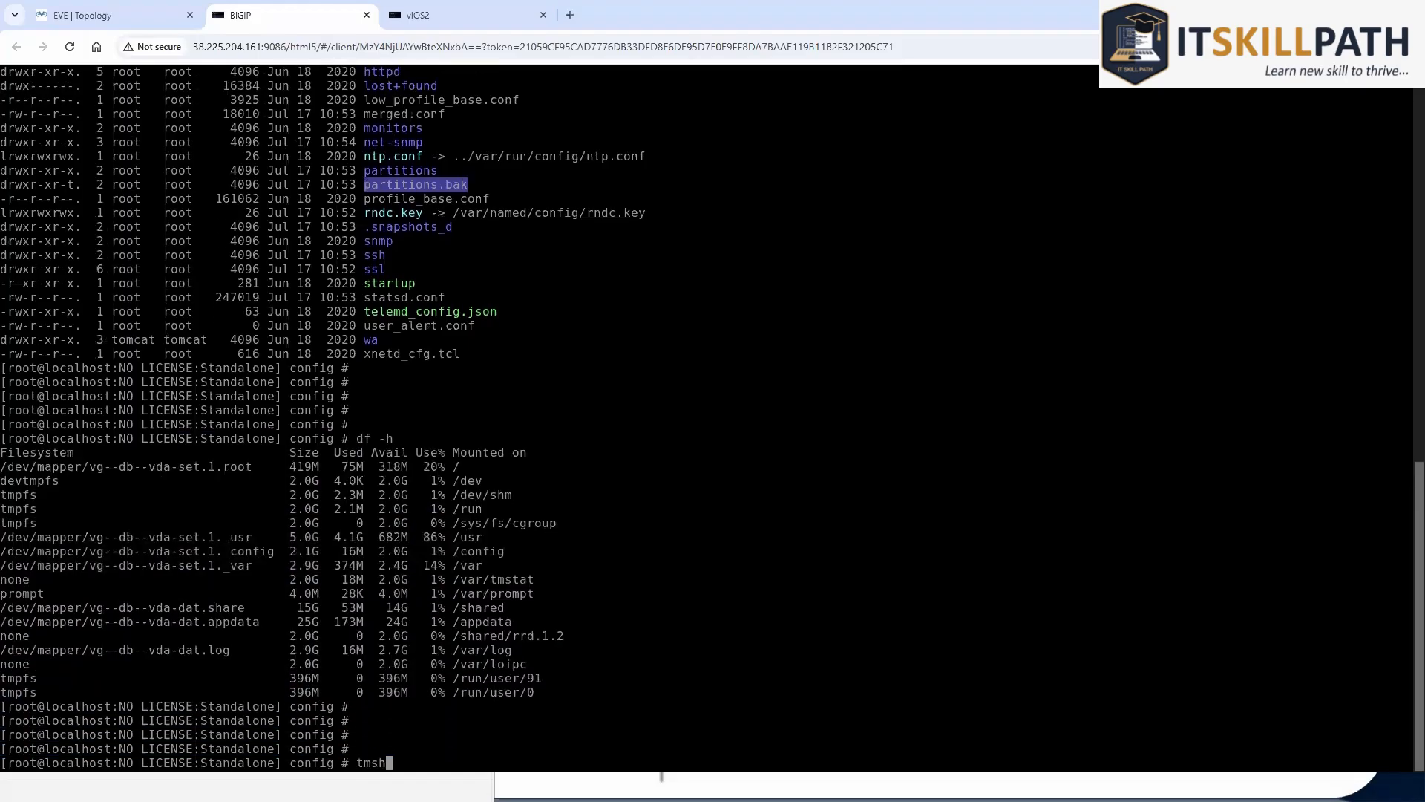
key(Return)
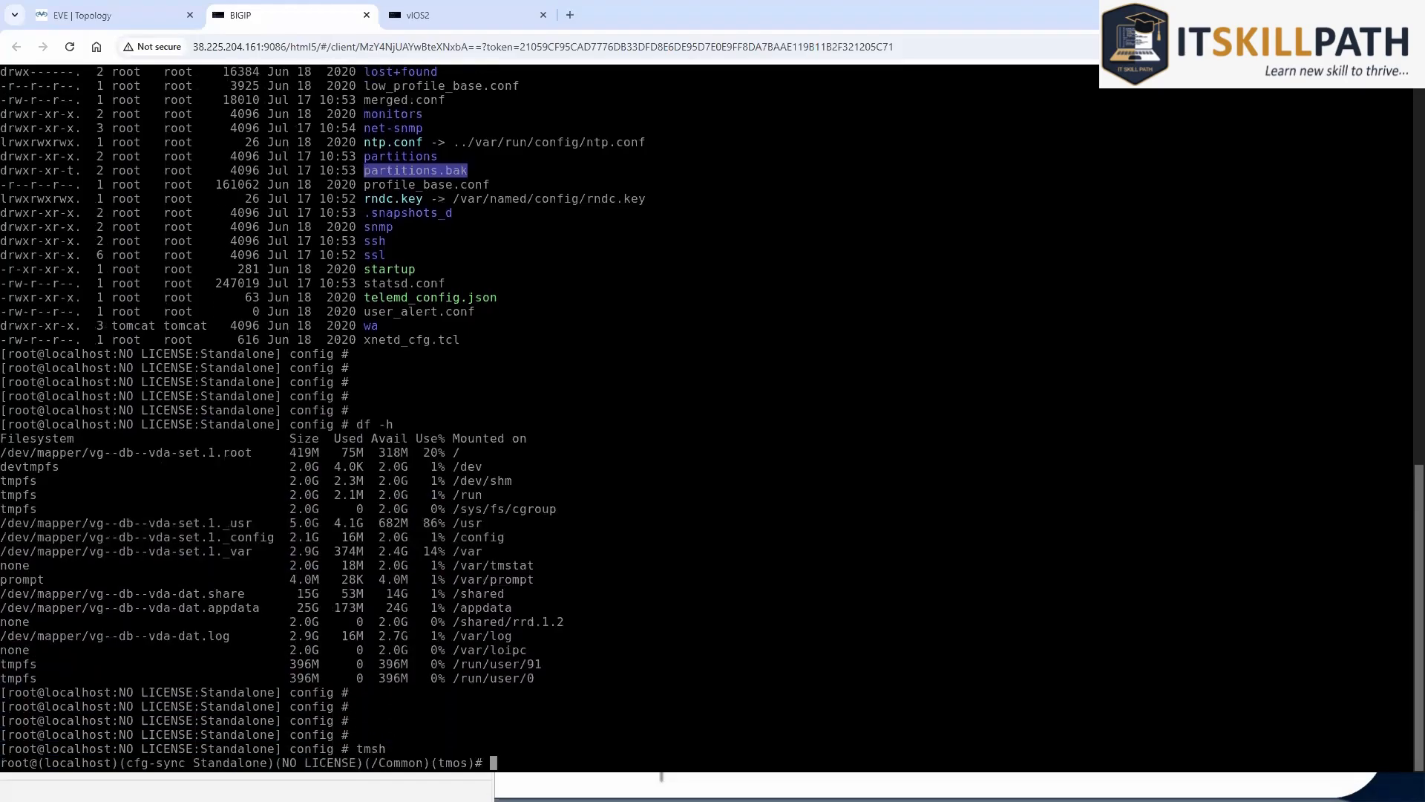
Run list sys management-ip in tmsh, showing 10.0.5.52/8 configured by DHCP.
key(Return)
key(Return)
key(Return)
key(Return)
key(Return)
key(Return)
text(list)
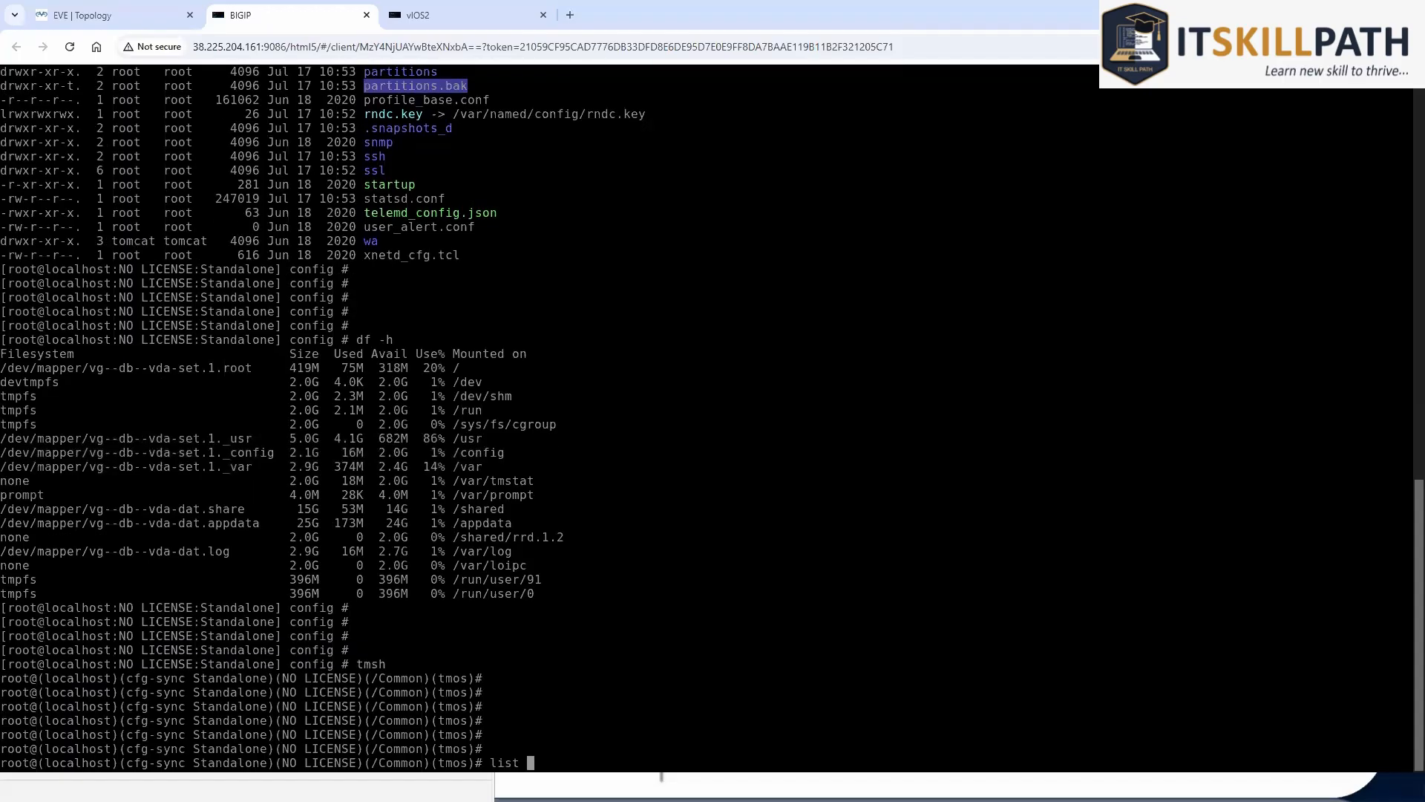
key(Tab)
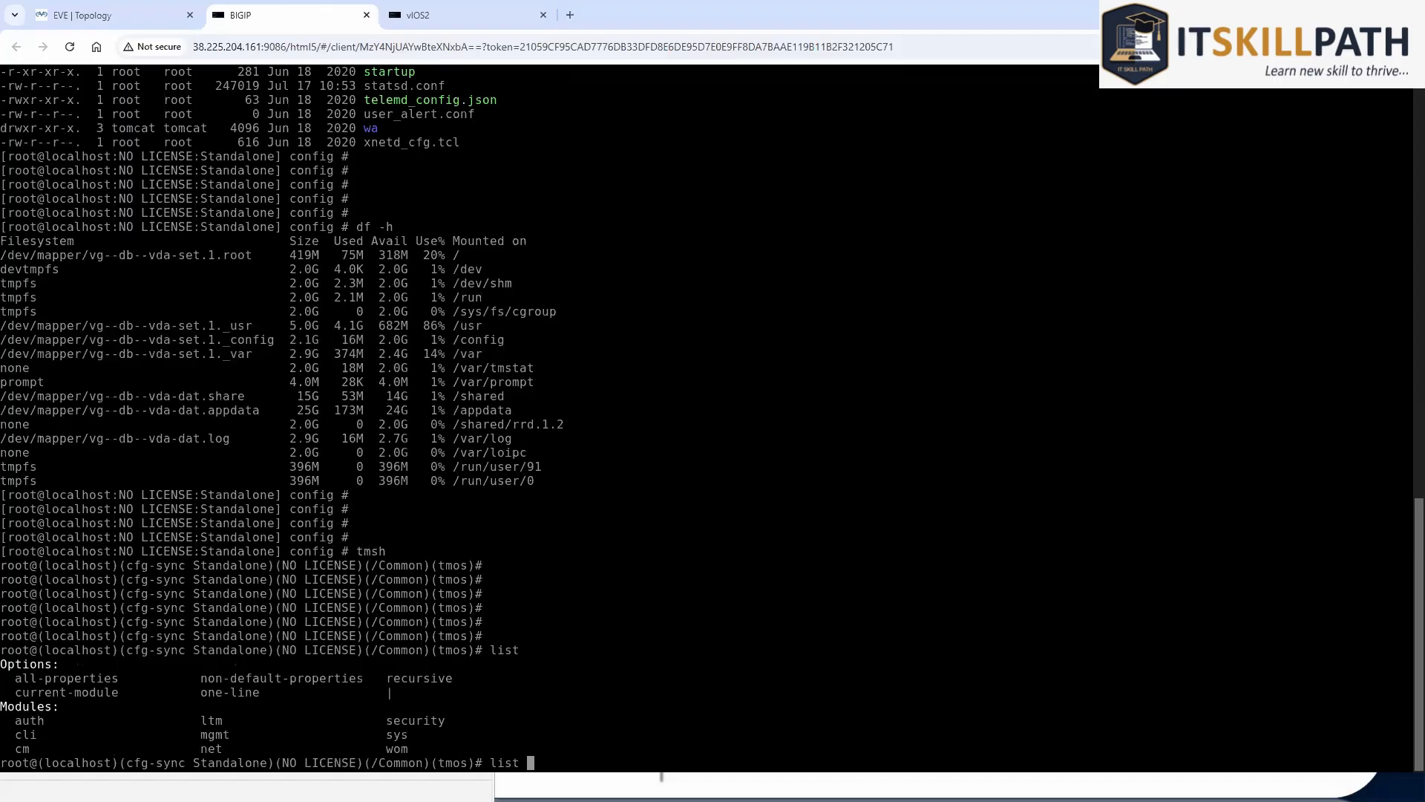
text(sys man)
key(Tab)
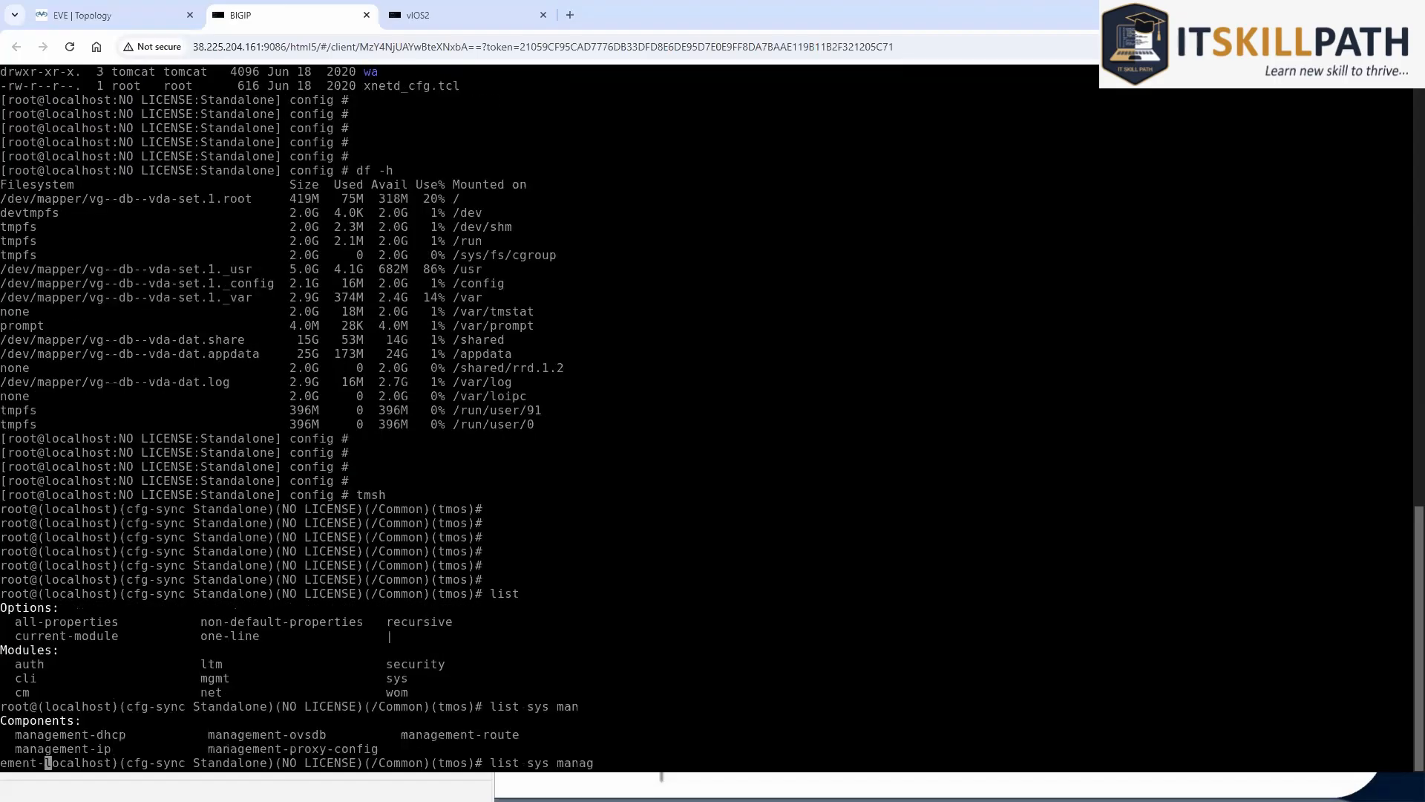
text(ip)
key(Return)
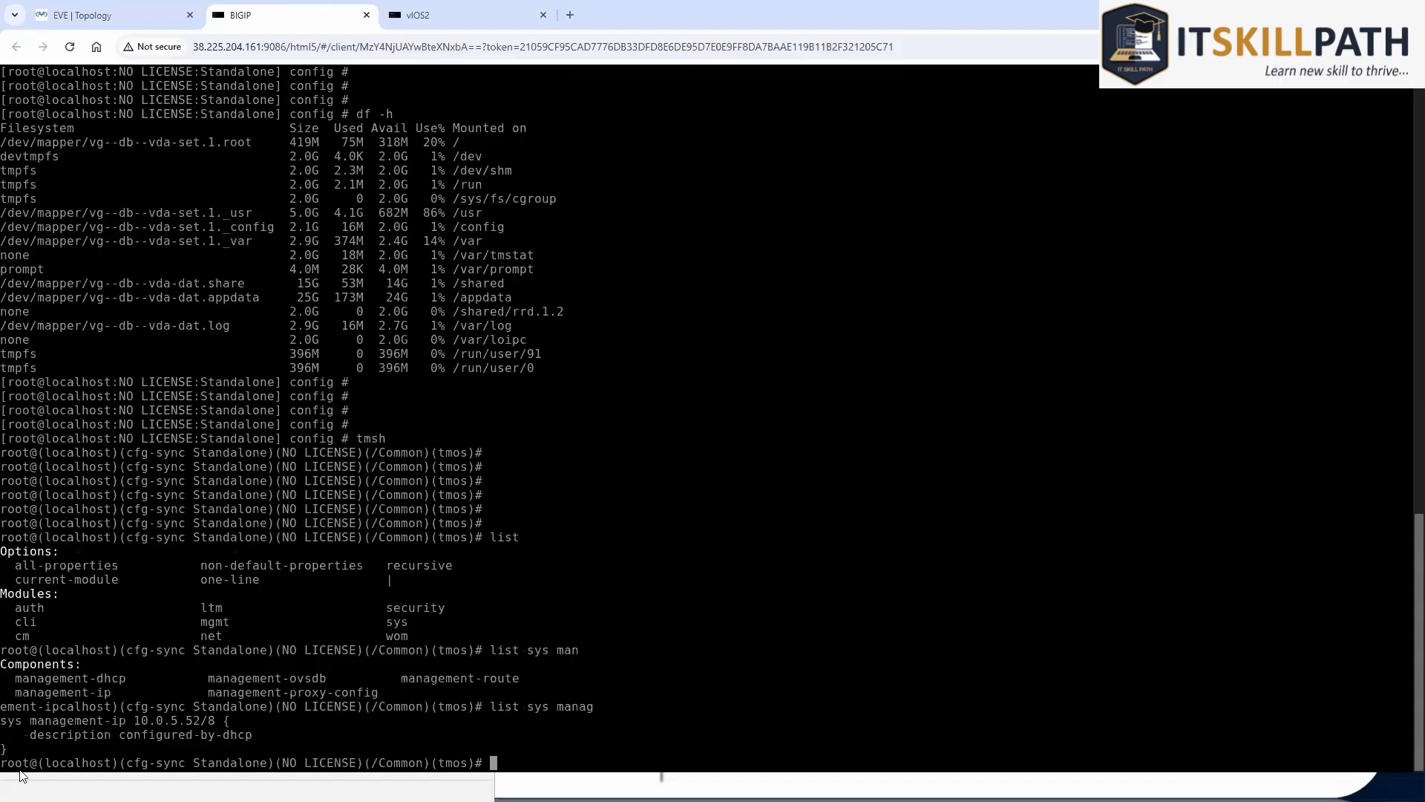
drag(1, 706, 266, 732)
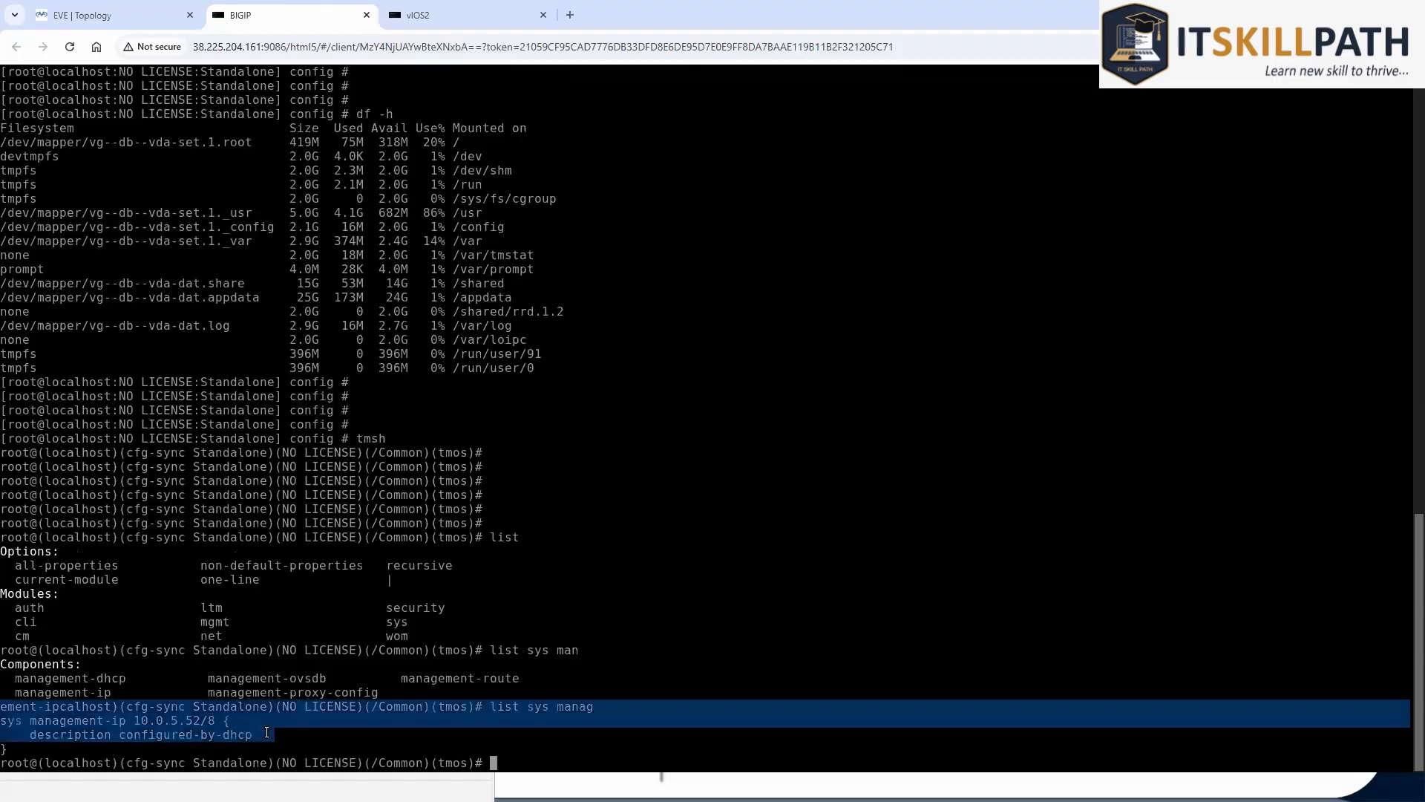
key(Return)
key(Return)
key(Return)
key(Return)
key(Return)
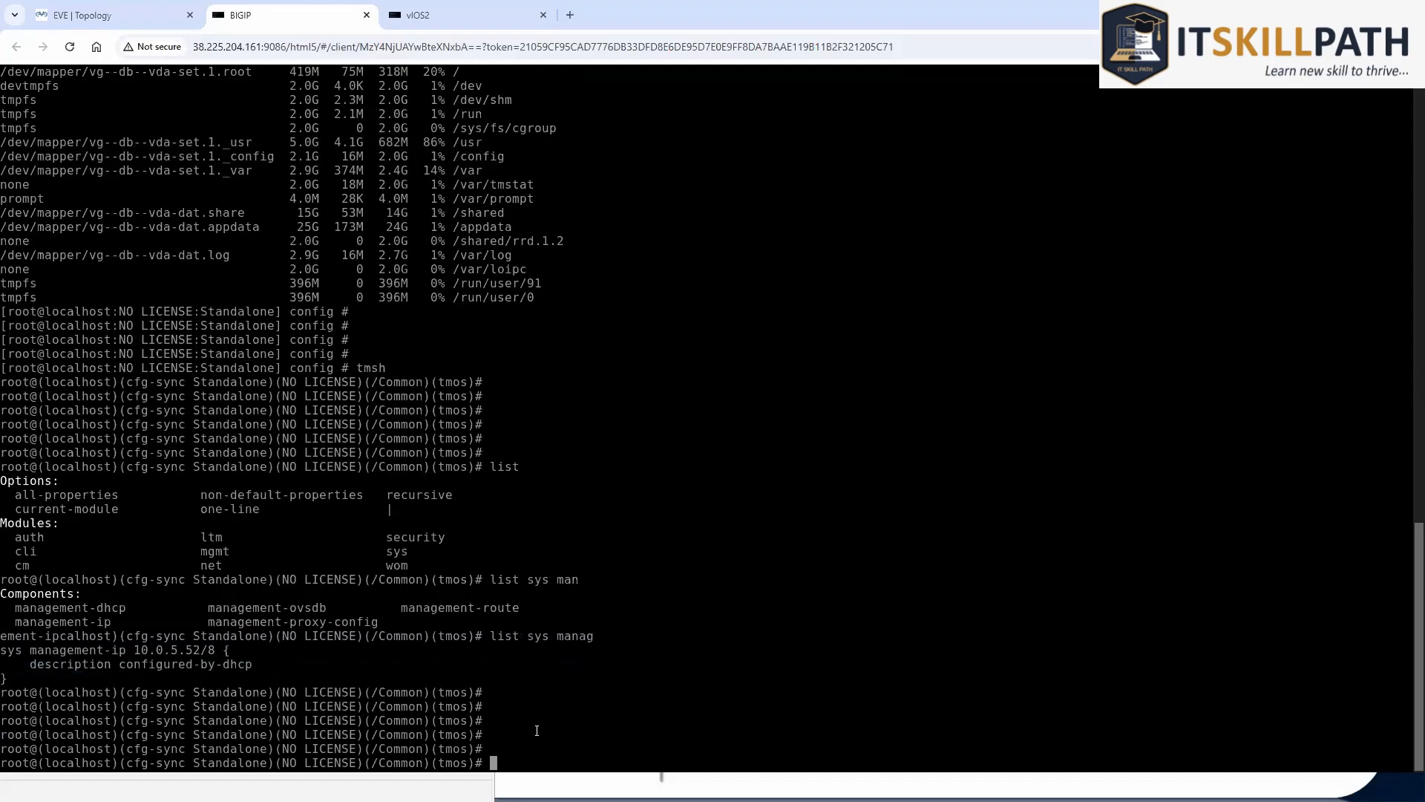
key(Return)
key(Return)
key(Return)
key(Return)
key(Return)
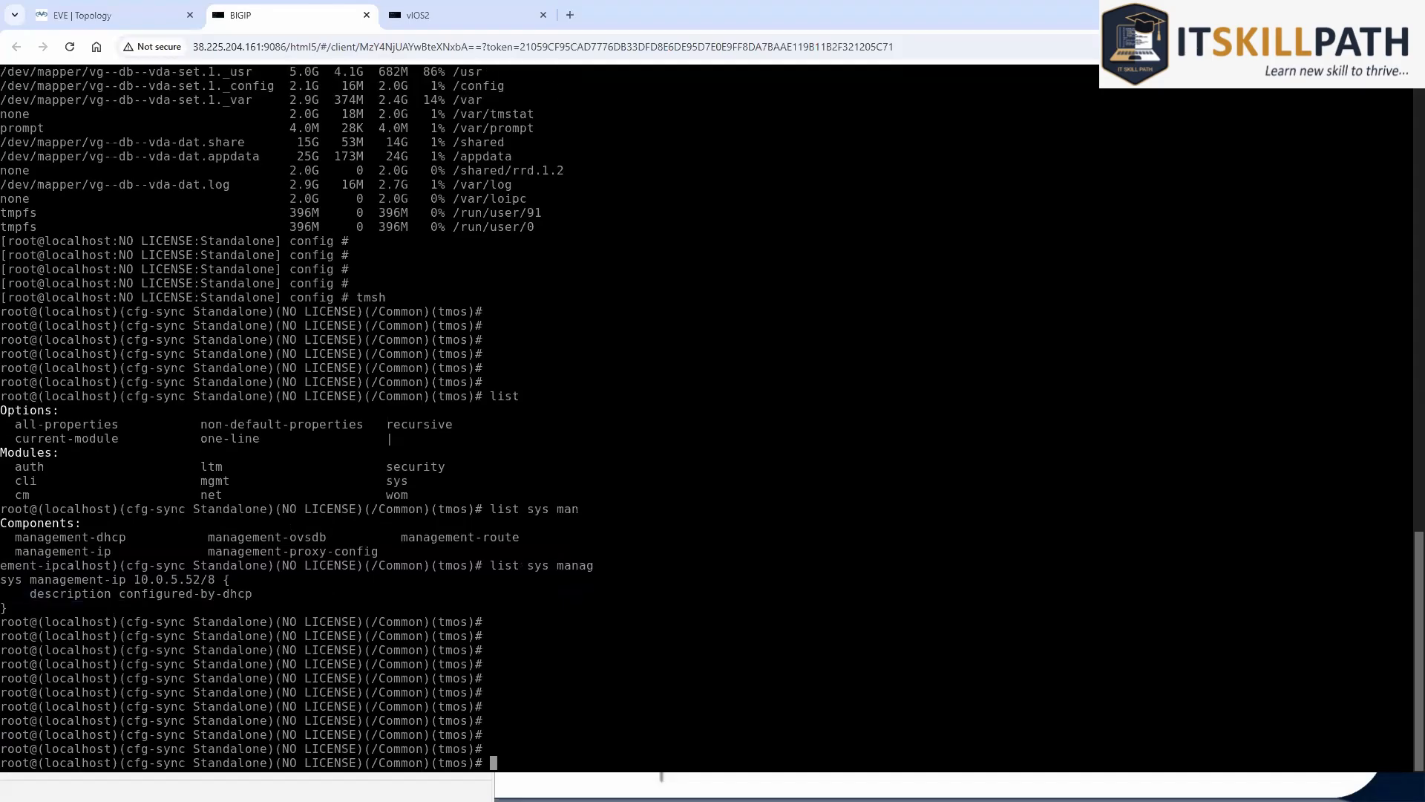
Quit tmsh, restart it, then switch back to the bash shell with the bash command.
text(bash)
key(BackSpace)
key(BackSpace)
key(BackSpace)
key(BackSpace)
key(BackSpace)
text(quit)
key(Return)
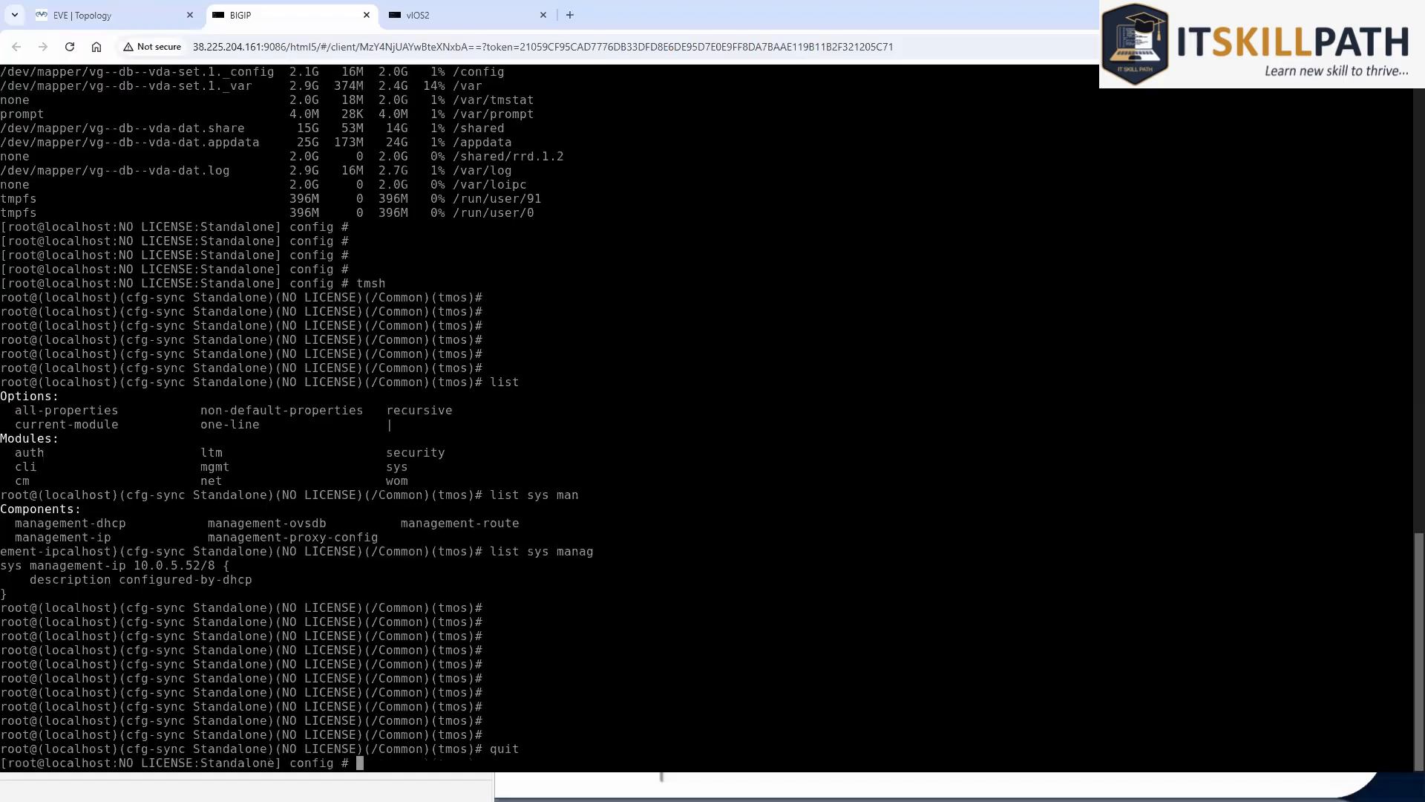
text(t)
key(BackSpace)
text(msh)
key(Return)
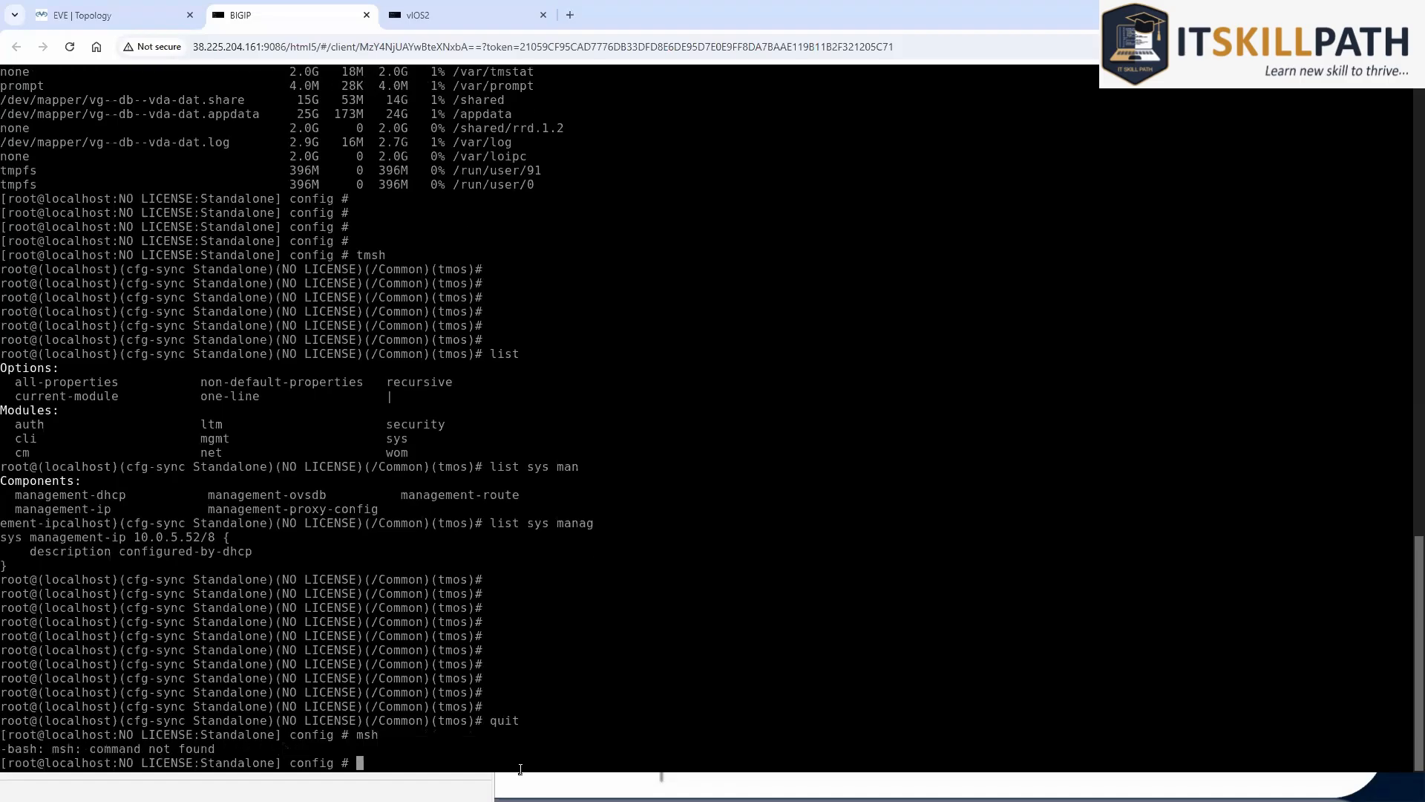
text(tmsh)
key(Return)
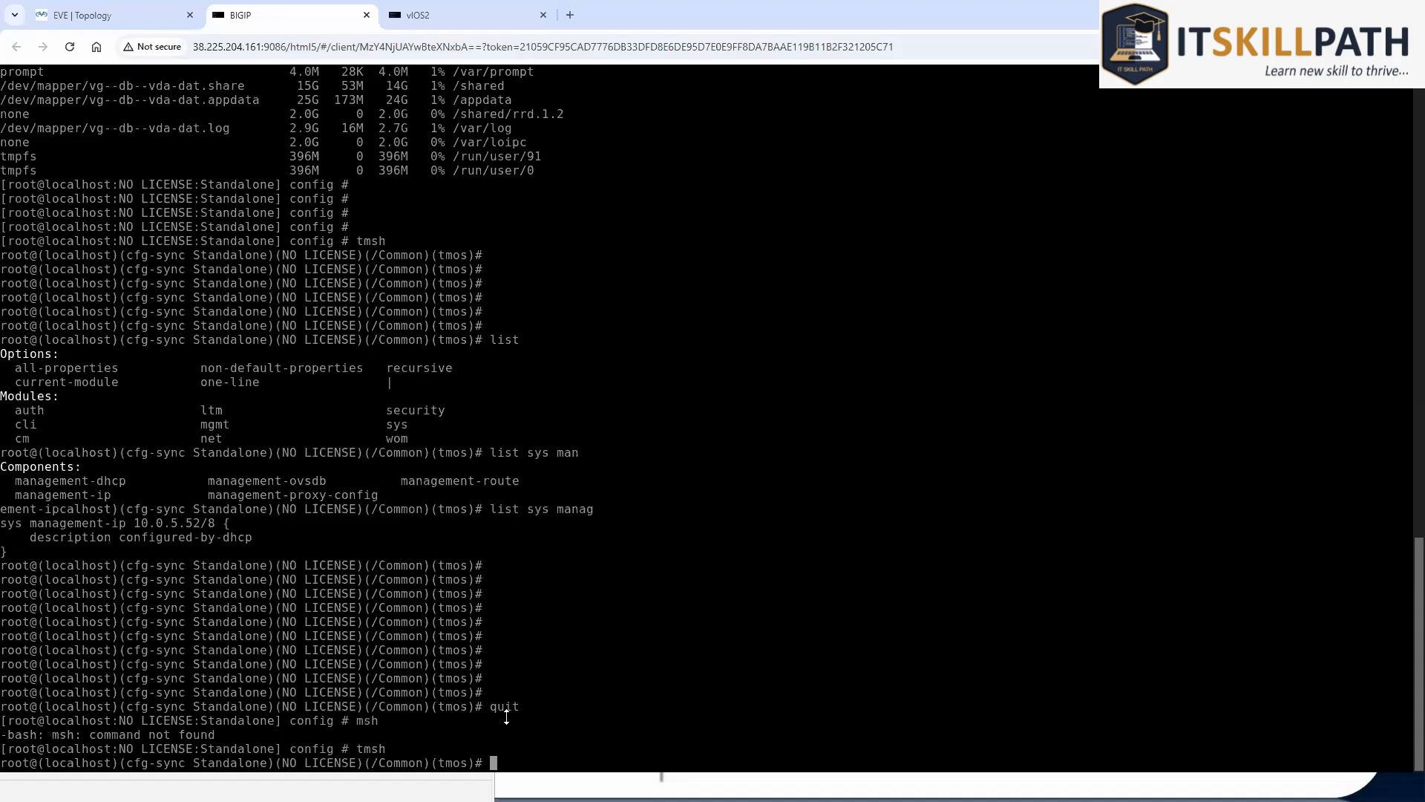
text(bash)
key(Return)
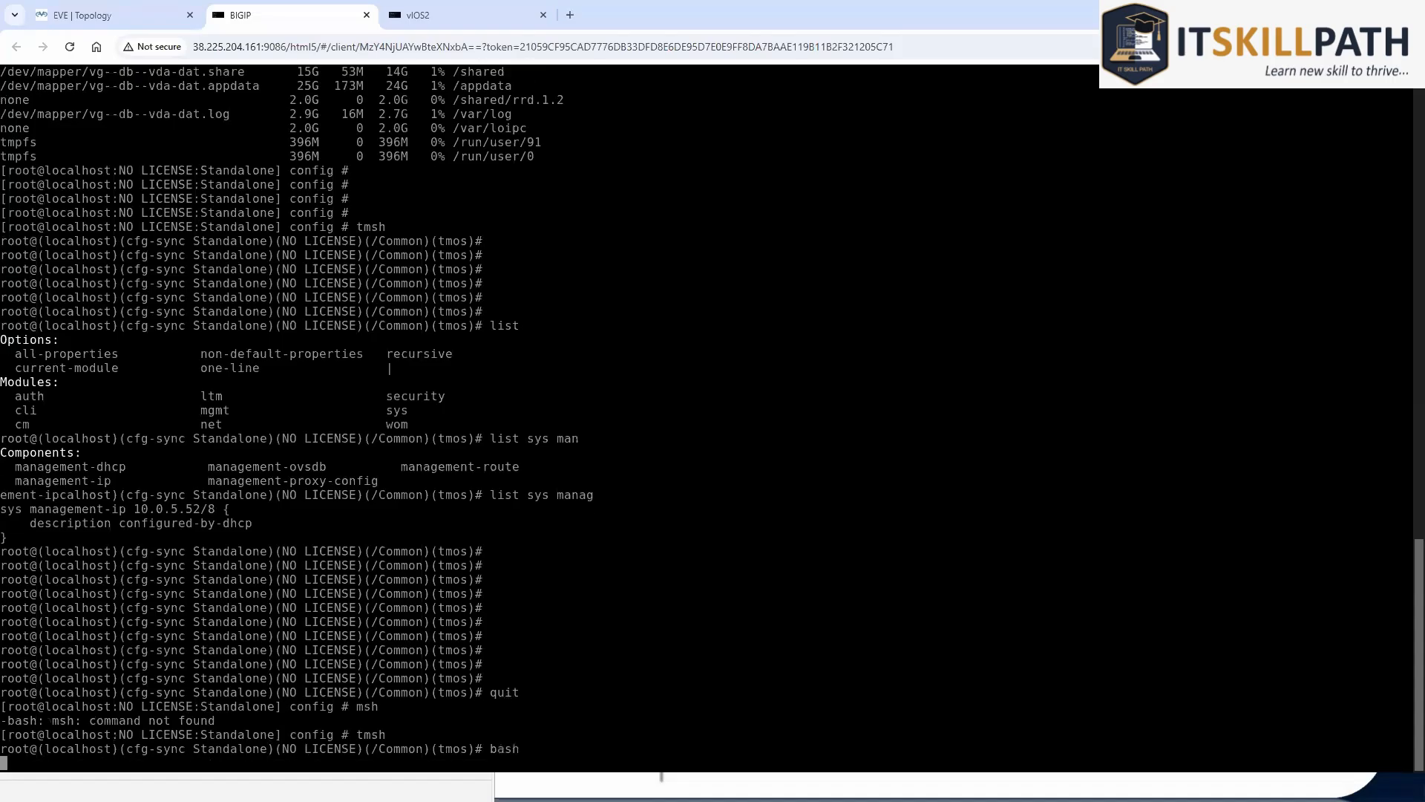
key(Return)
key(Return)
key(Return)
key(Return)
key(Return)
key(Return)
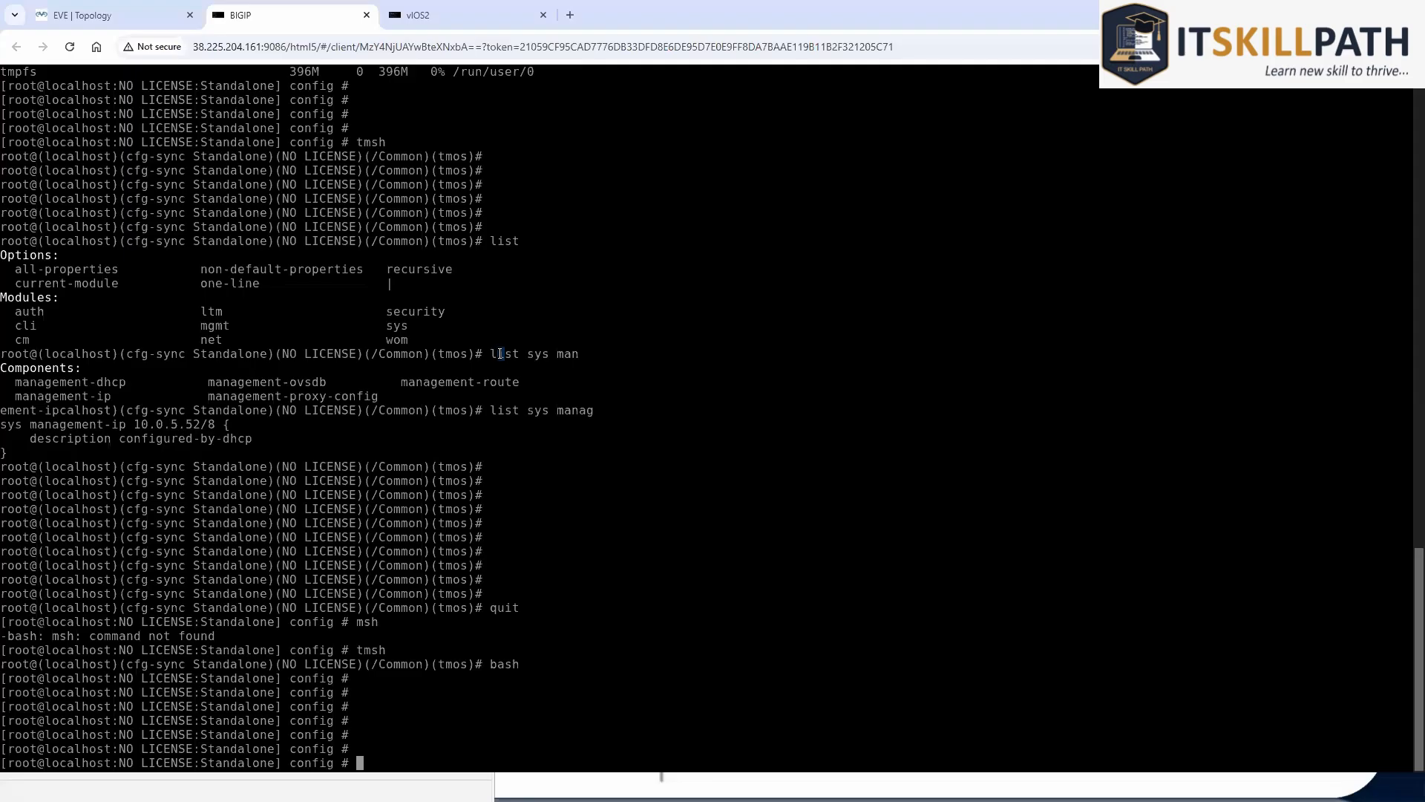
text(ifconfig)
Run ifconfig and highlight the mgmt interface address 10.0.5.52.
key(Return)
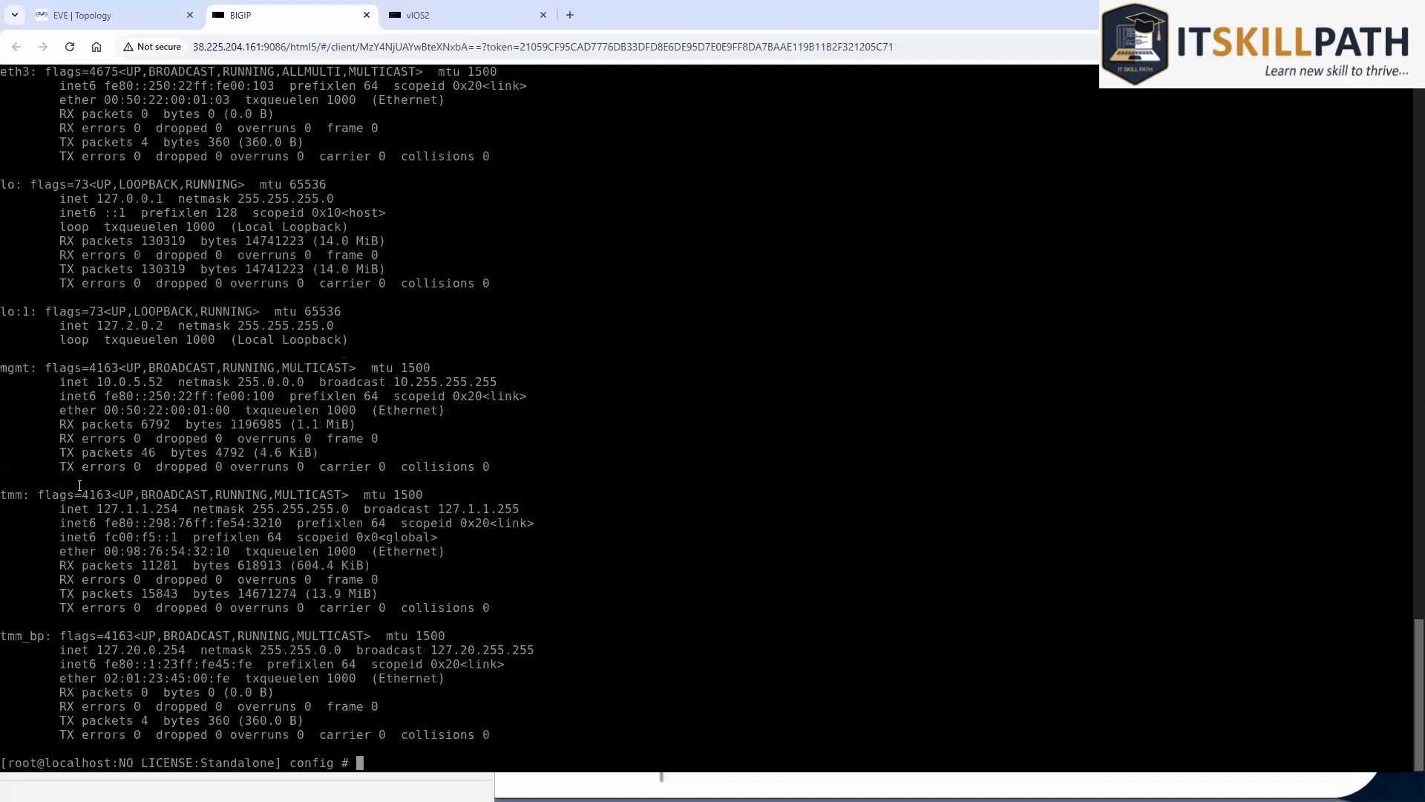
drag(82, 381, 170, 382)
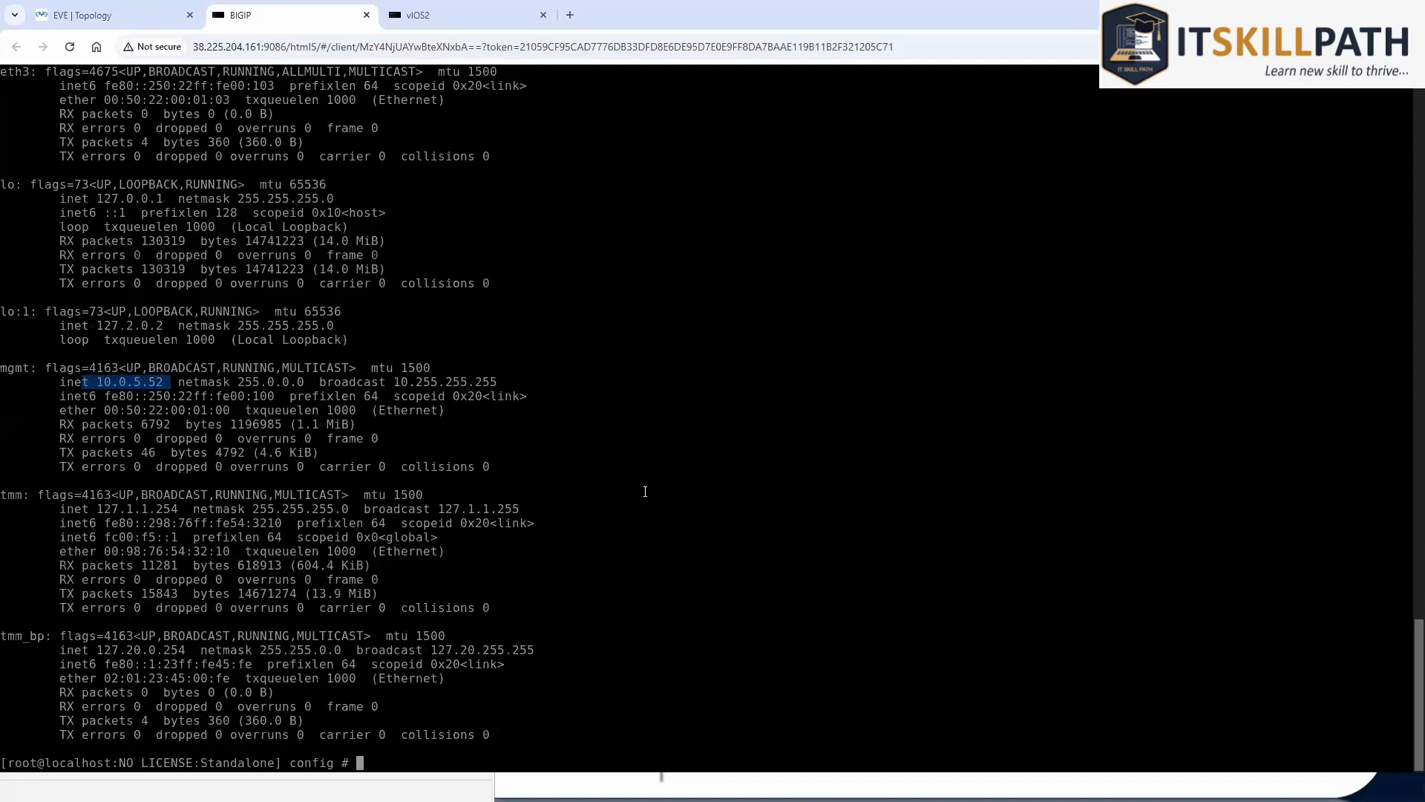
key(Return)
key(Return)
key(Return)
key(Return)
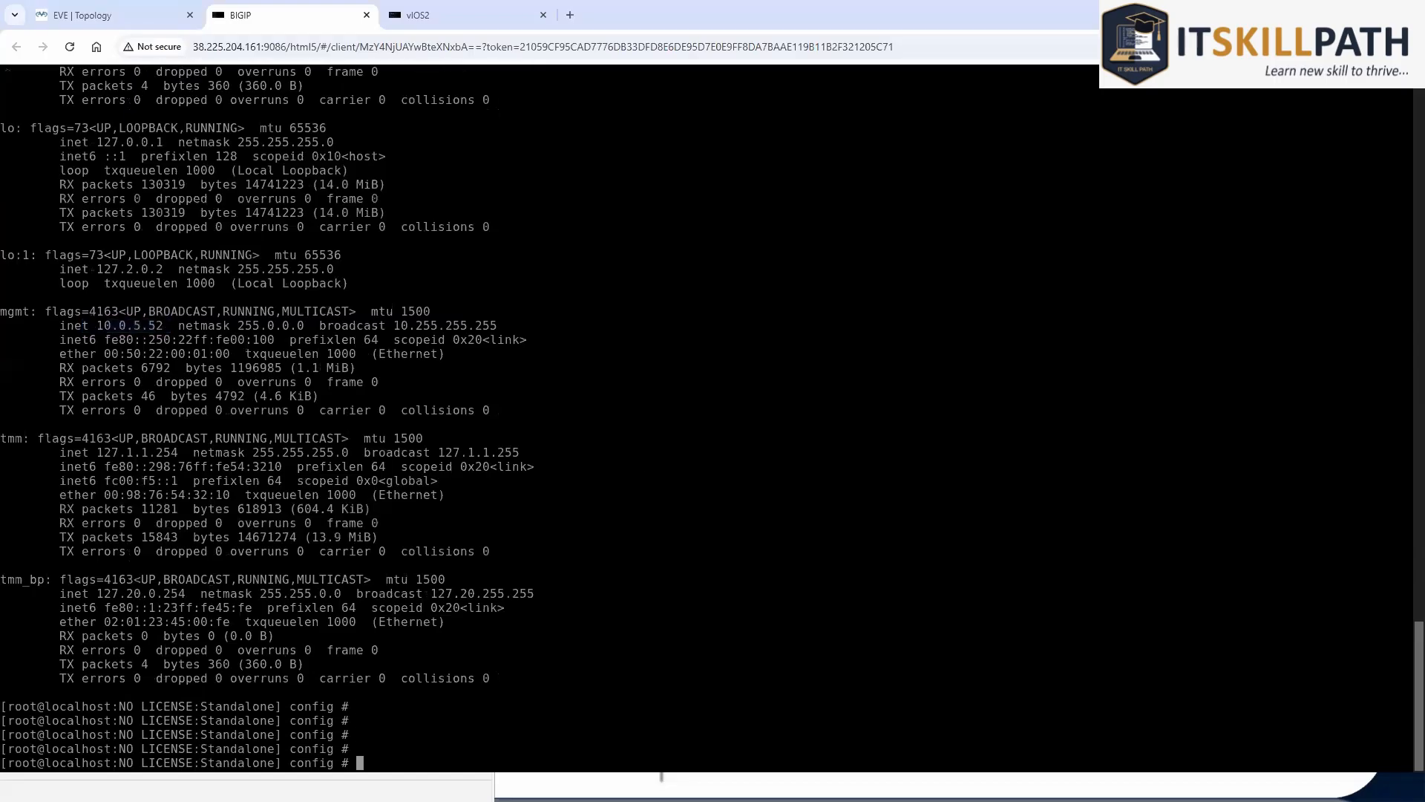
Run tmsh list sys management-ip from bash, confirming 10.0.5.52/8 from DHCP.
text(tmsh)
click(364, 761)
text(list sys management-ip)
key(Return)
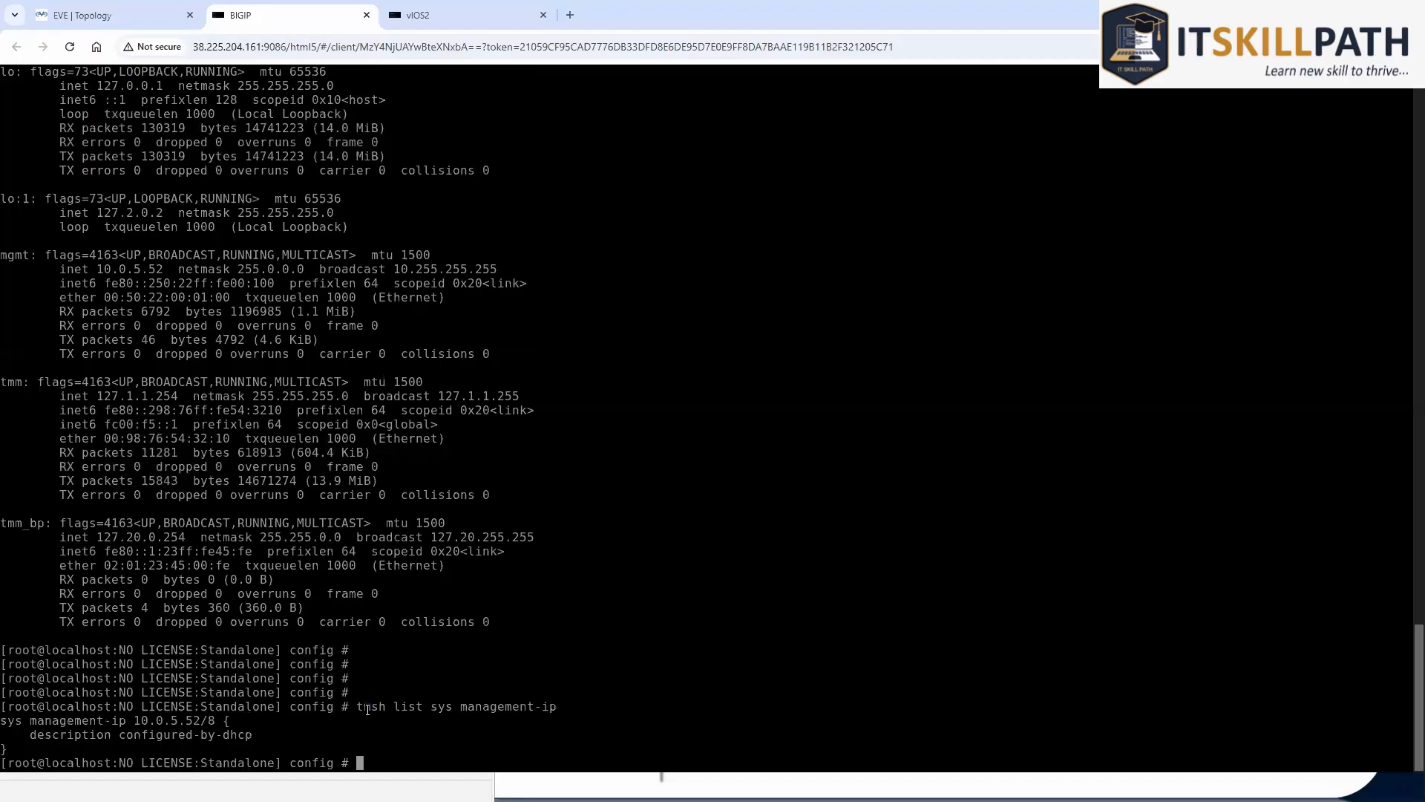
drag(358, 709, 1, 720)
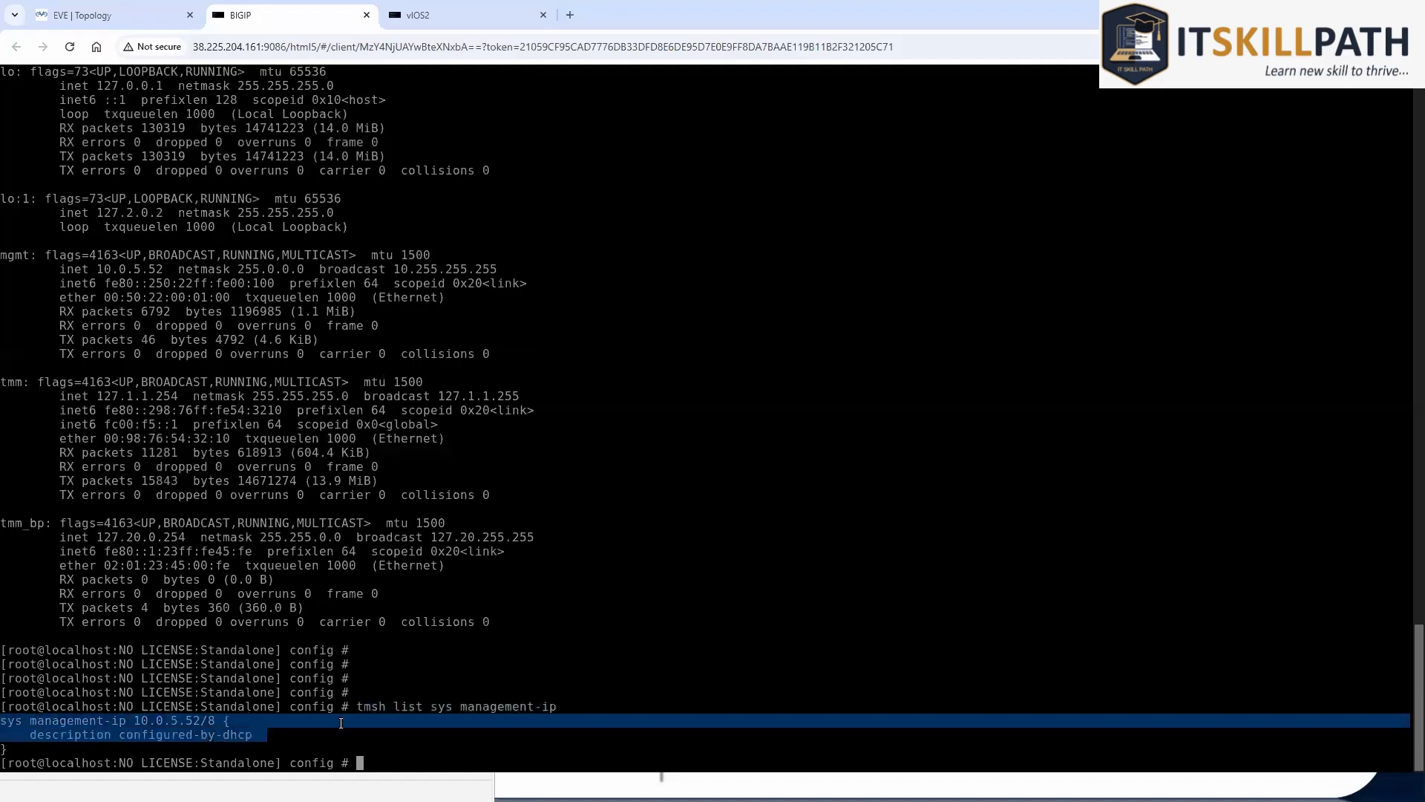
Enter tmsh and rerun the pasted list sys management-ip command, showing 10.0.5.52/8.
text(tmsh)
key(Return)
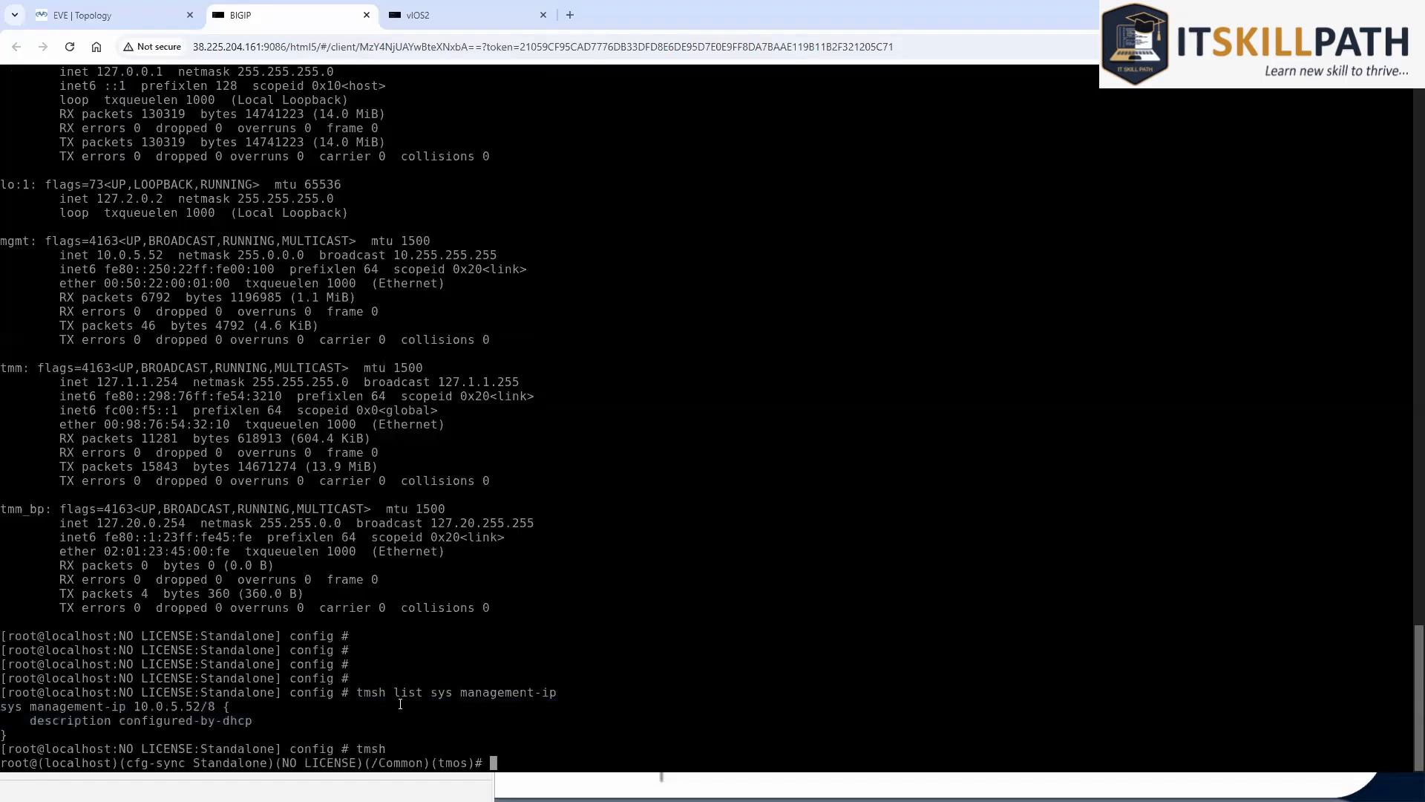
drag(401, 693, 556, 691)
middle_click(555, 692)
key(Return)
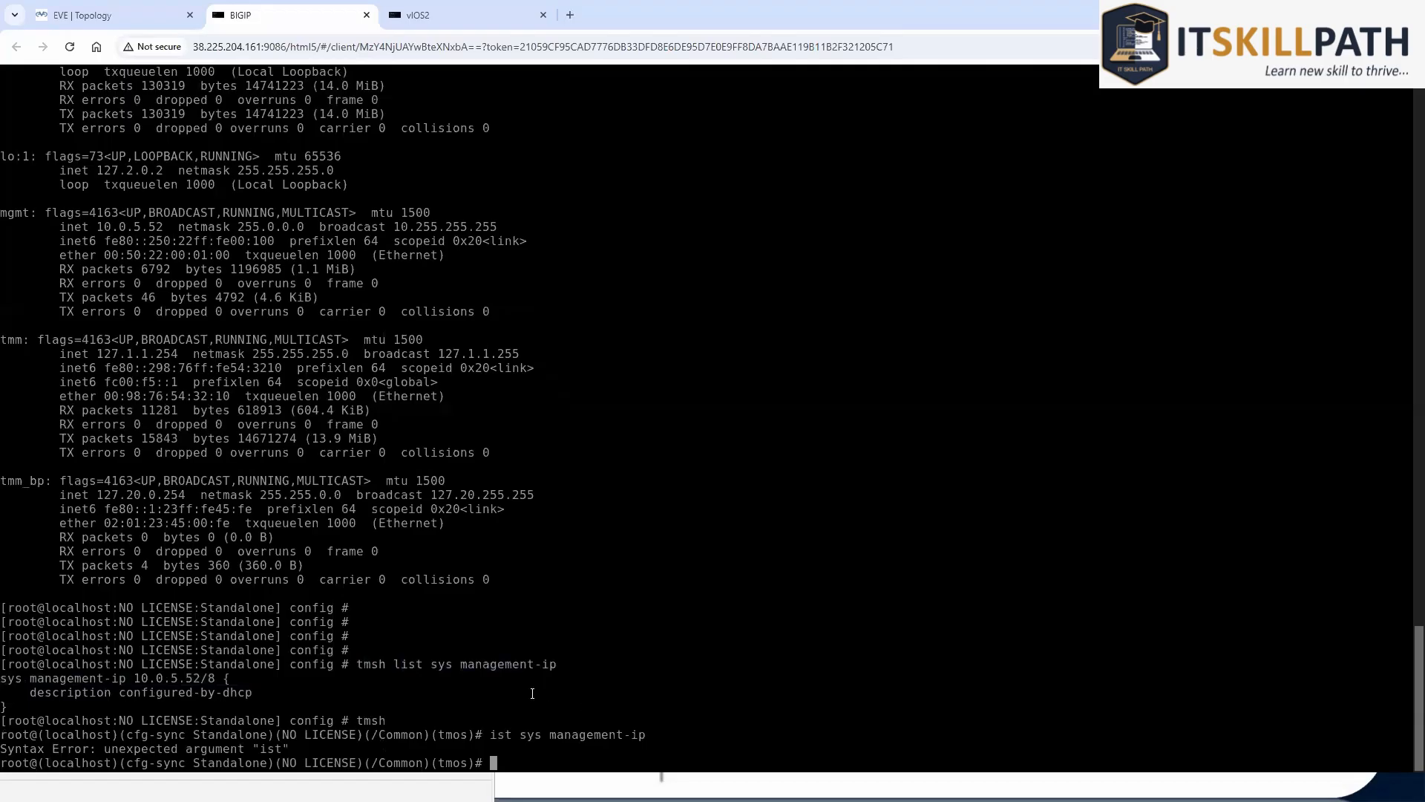
drag(395, 664, 555, 665)
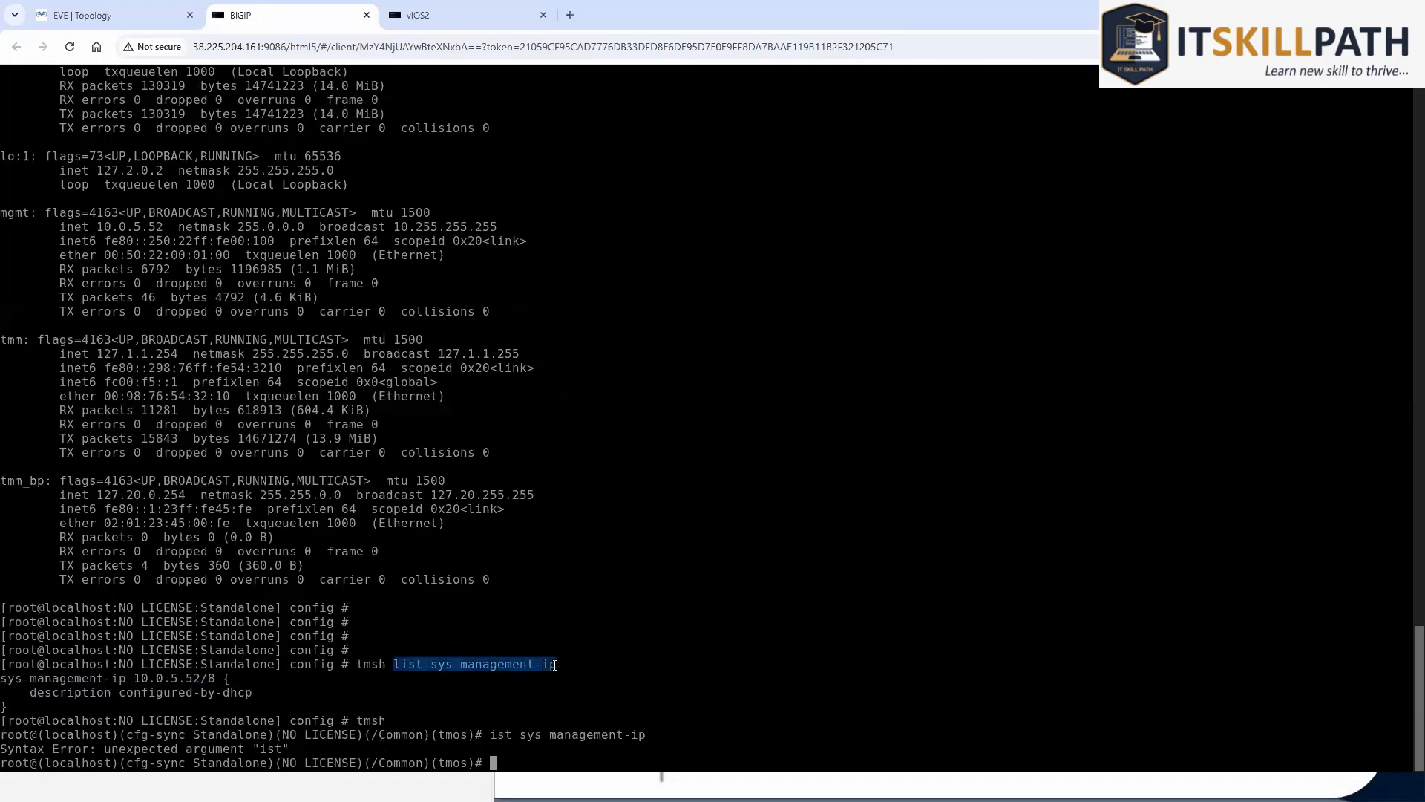
right_click(555, 665)
key(Return)
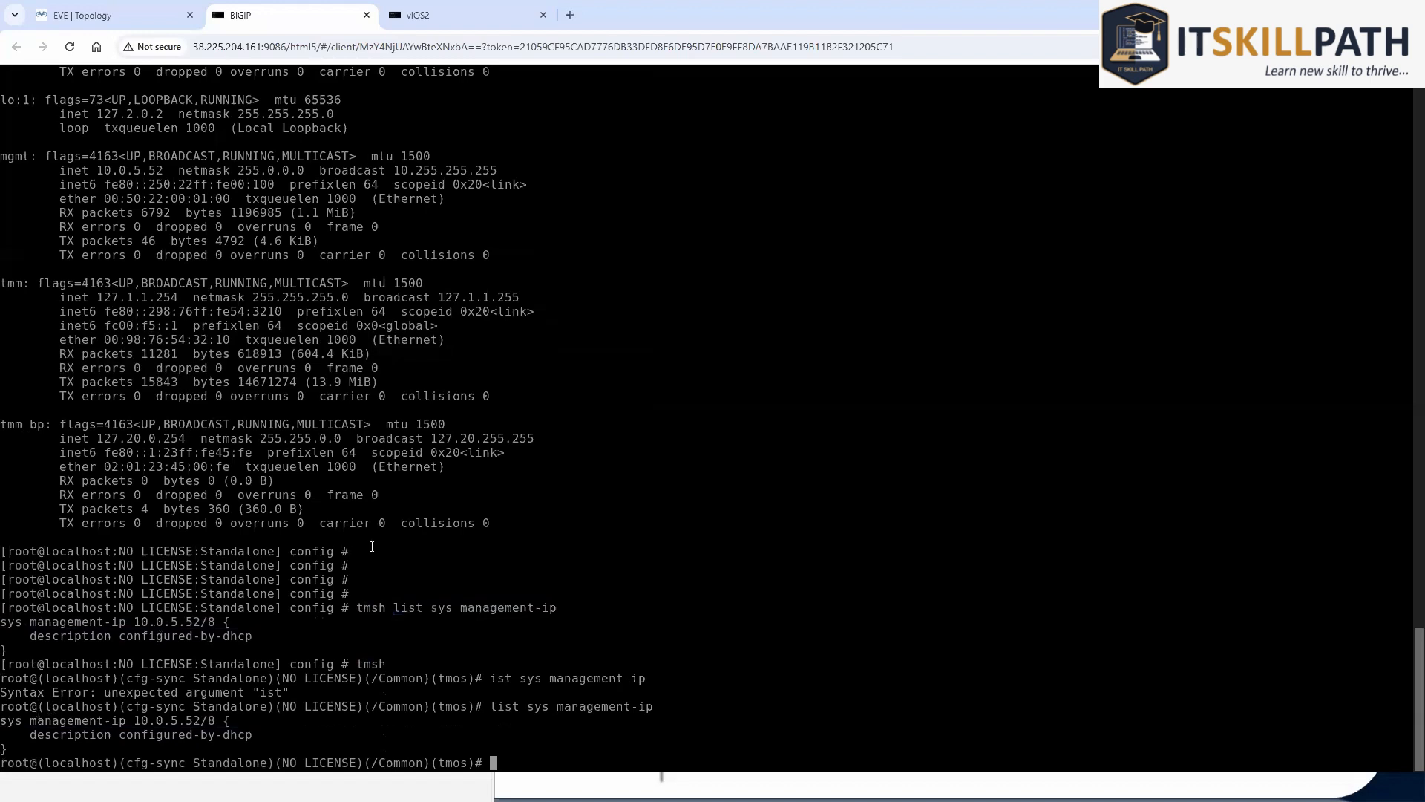
double_click(371, 608)
click(481, 678)
List the available tmsh modules and commands, pointing out bash, ltm, mgmt and net.
key(Tab)
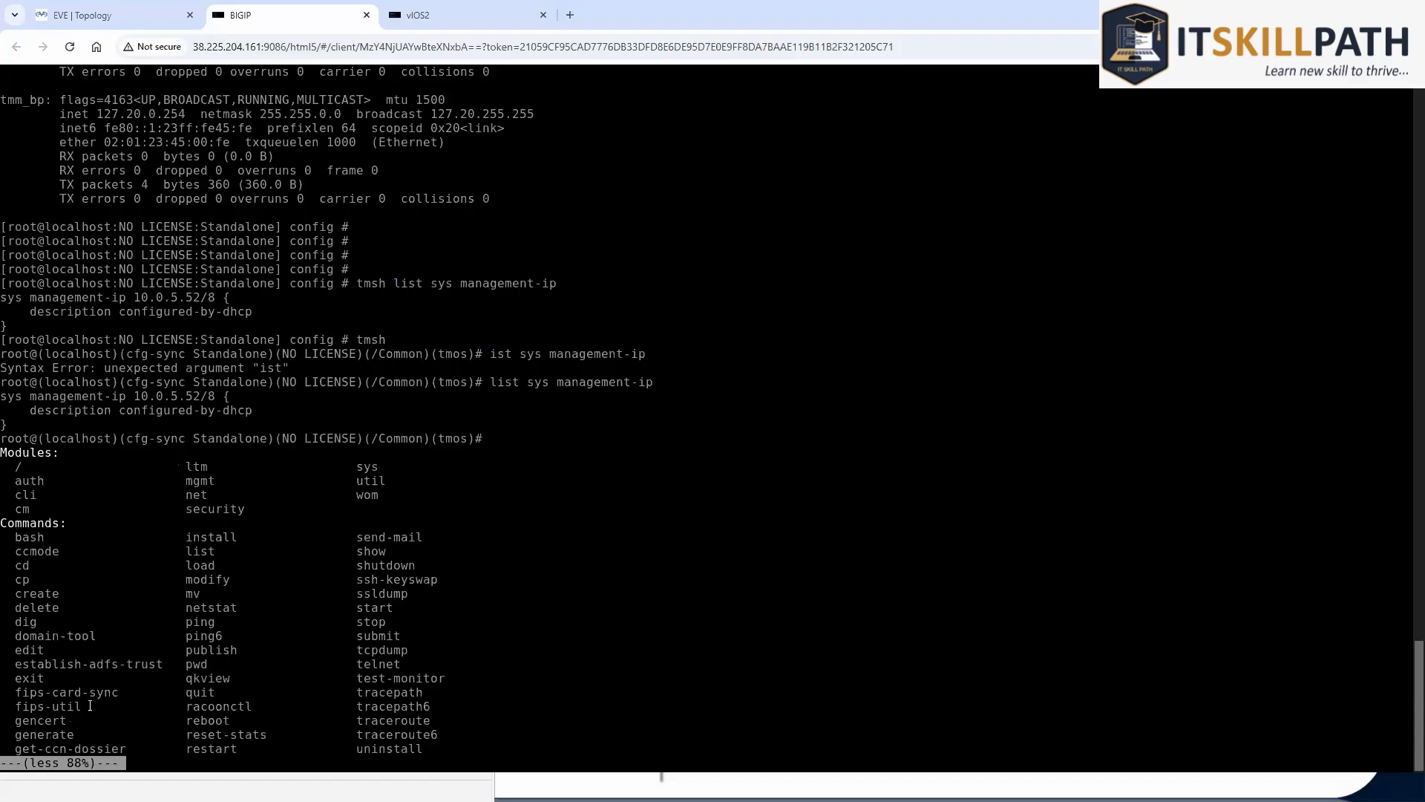
drag(14, 537, 74, 537)
drag(256, 536, 198, 551)
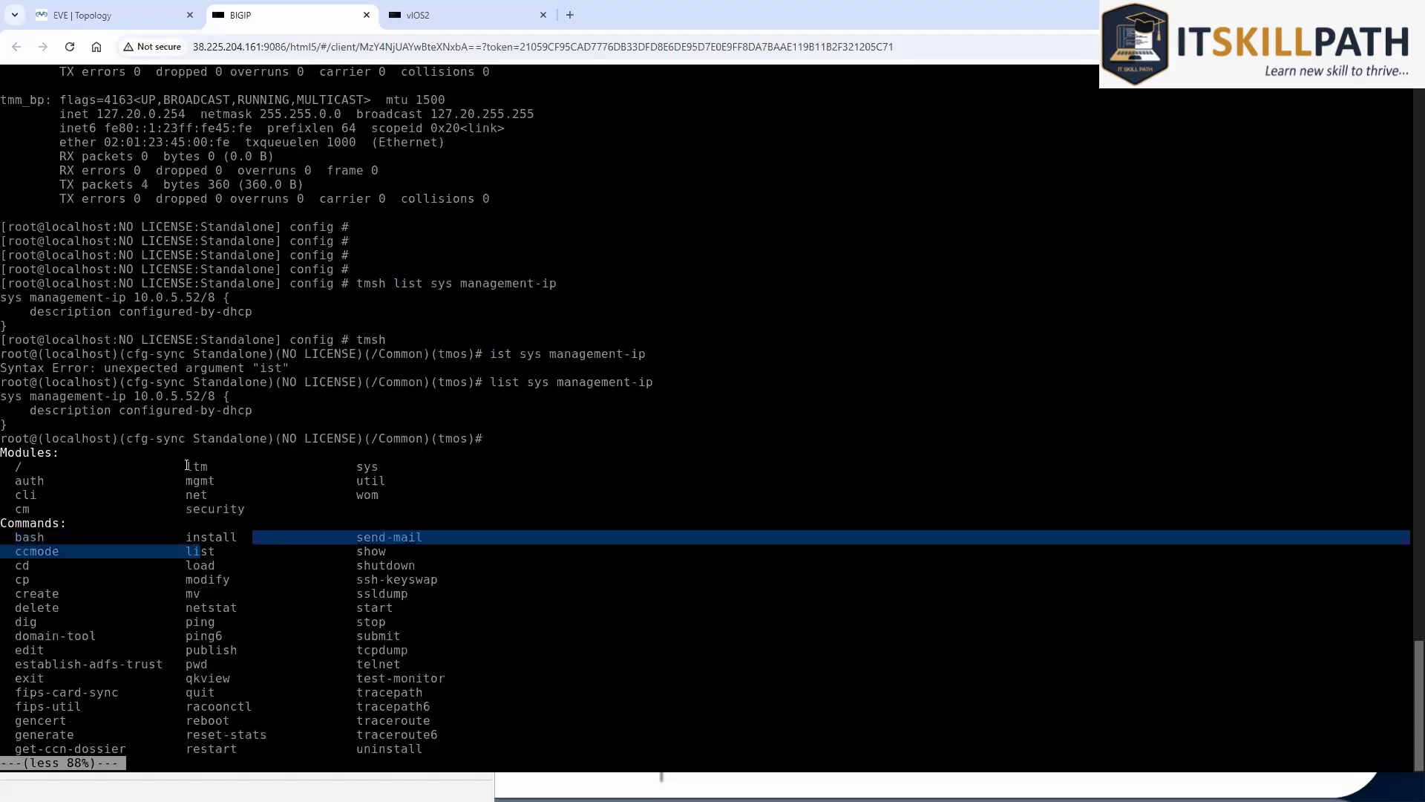
drag(188, 466, 215, 496)
drag(181, 522, 215, 522)
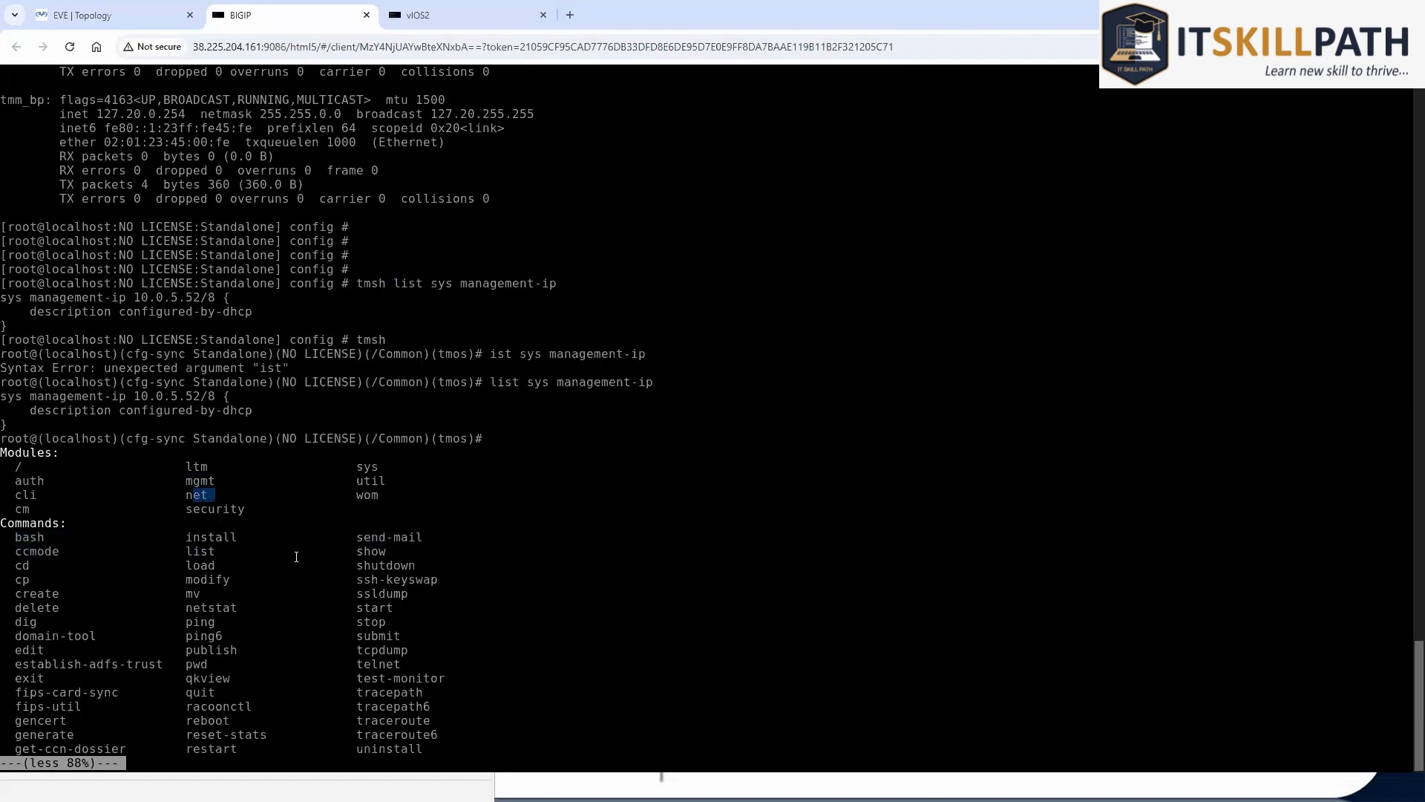
key(space)
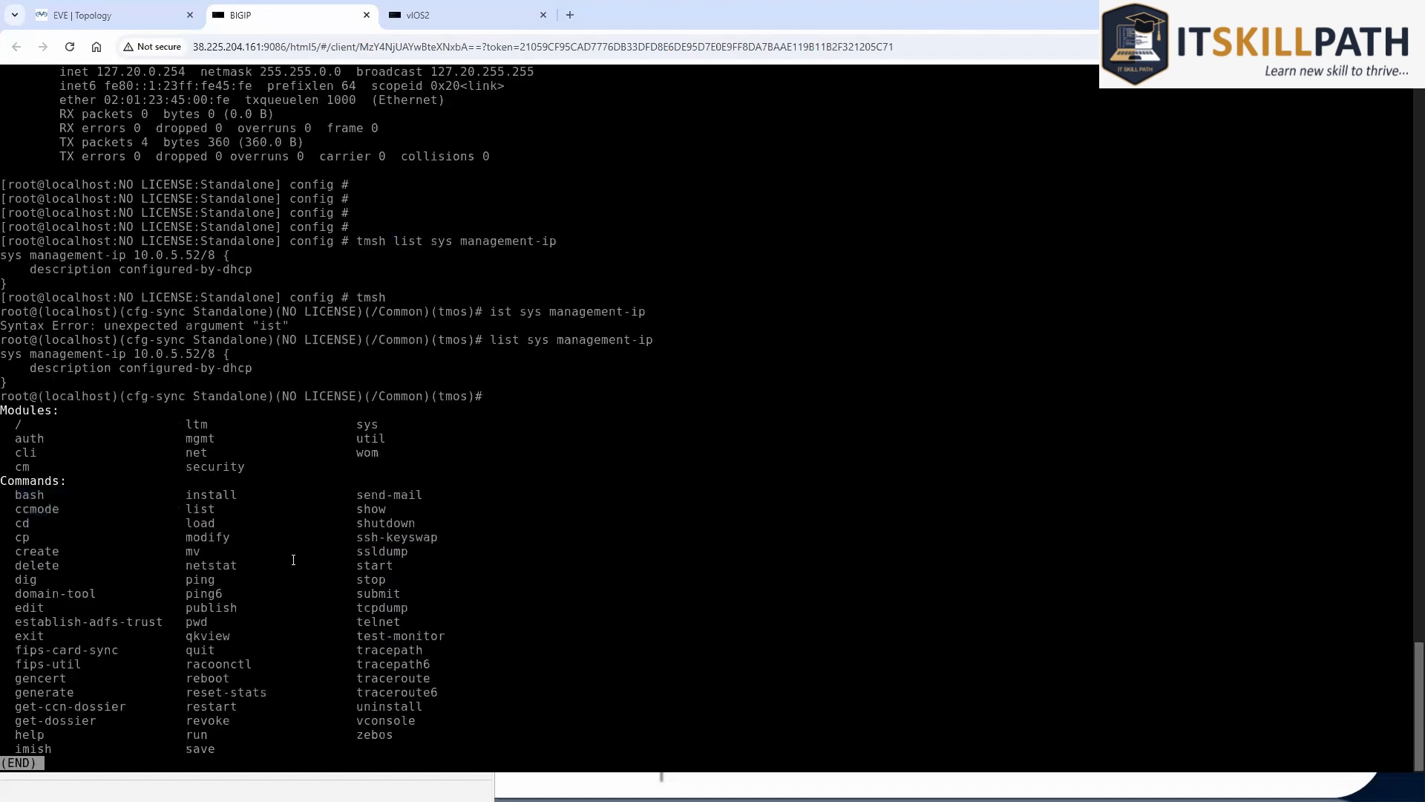
key(q)
key(Return)
key(Return)
key(Return)
key(Return)
key(Return)
key(Return)
key(Return)
key(Return)
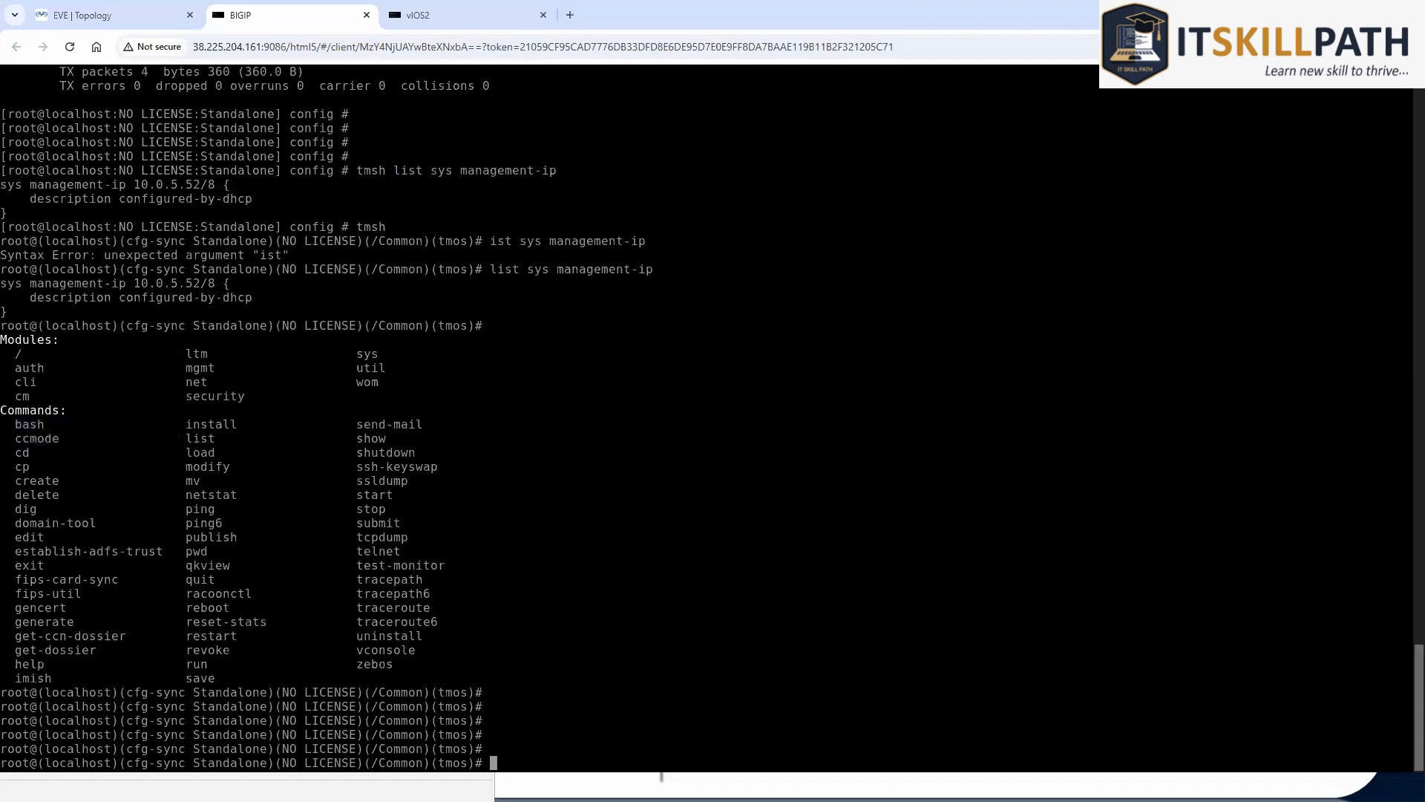
key(Return)
key(Return)
key(Return)
key(Return)
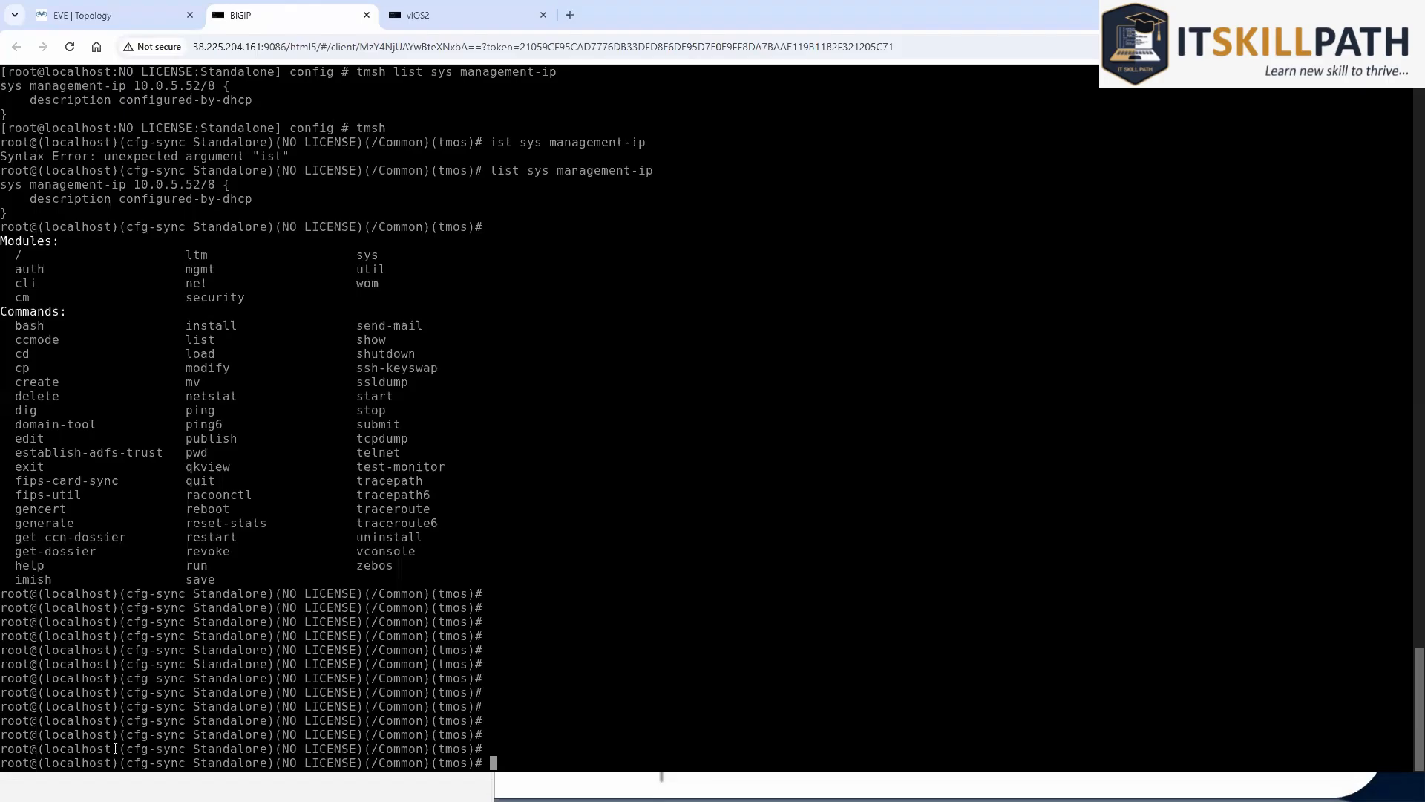
drag(279, 594, 421, 580)
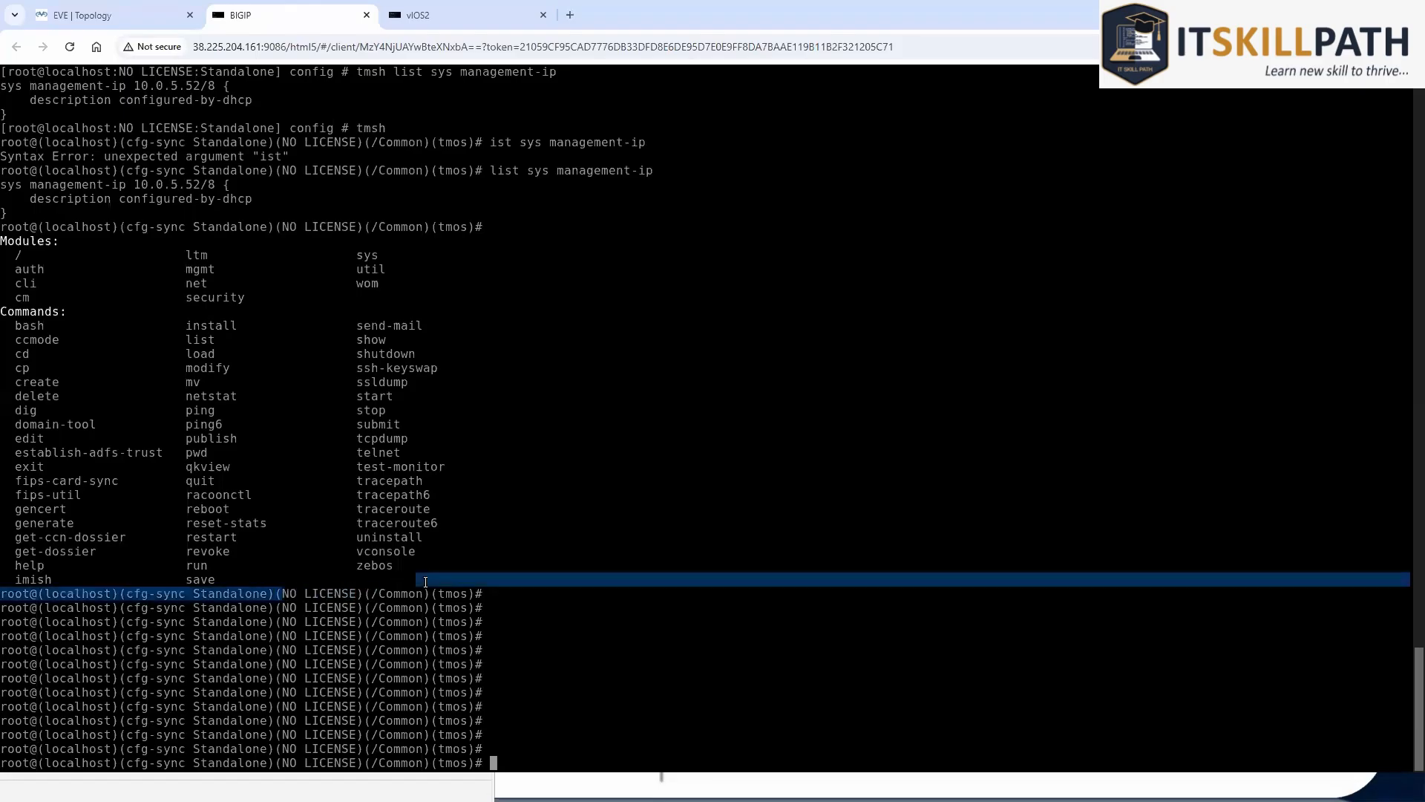
Switch from tmsh into bash and type the config command.
text(bash)
key(Return)
key(Return)
key(Return)
key(Return)
key(Return)
key(Return)
key(Return)
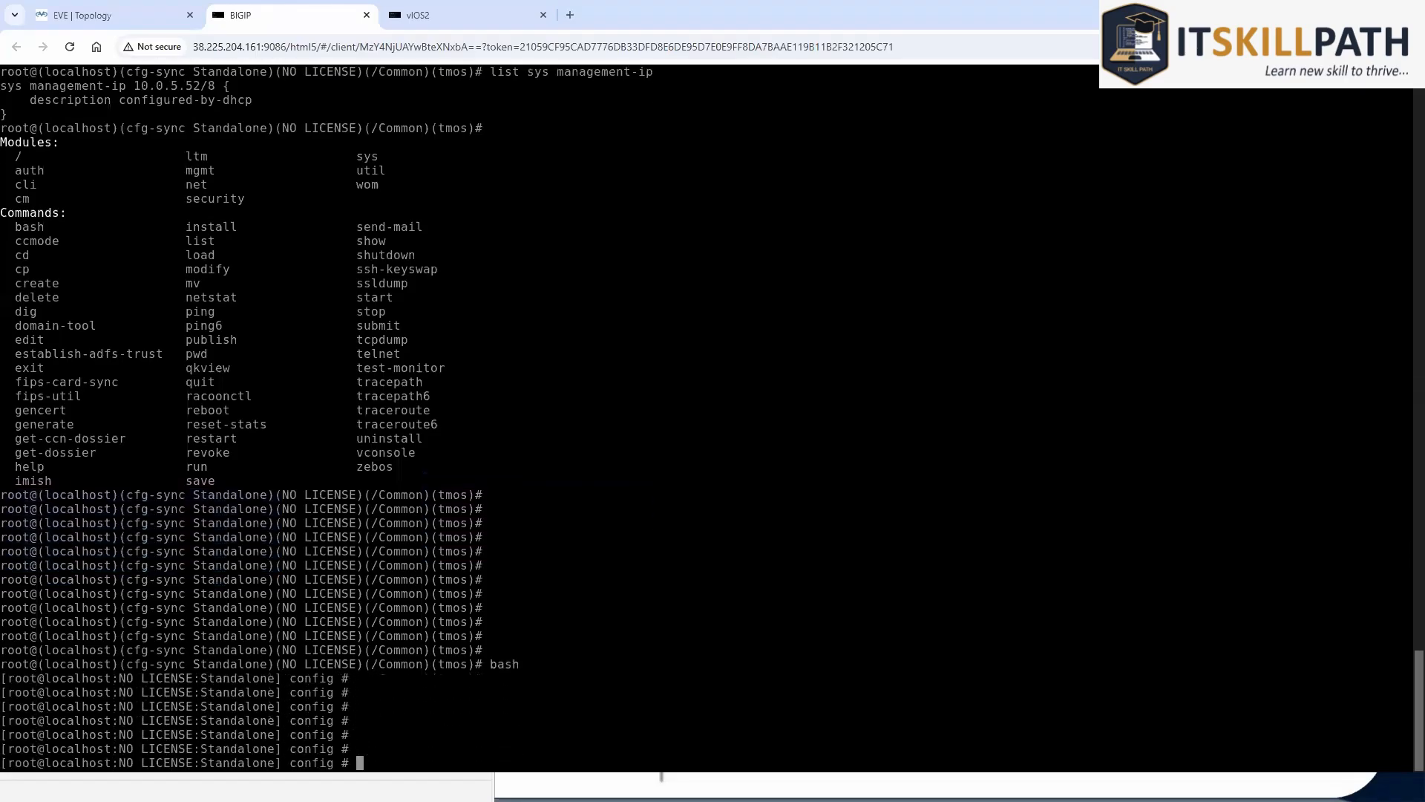
text(co)
drag(476, 664, 550, 665)
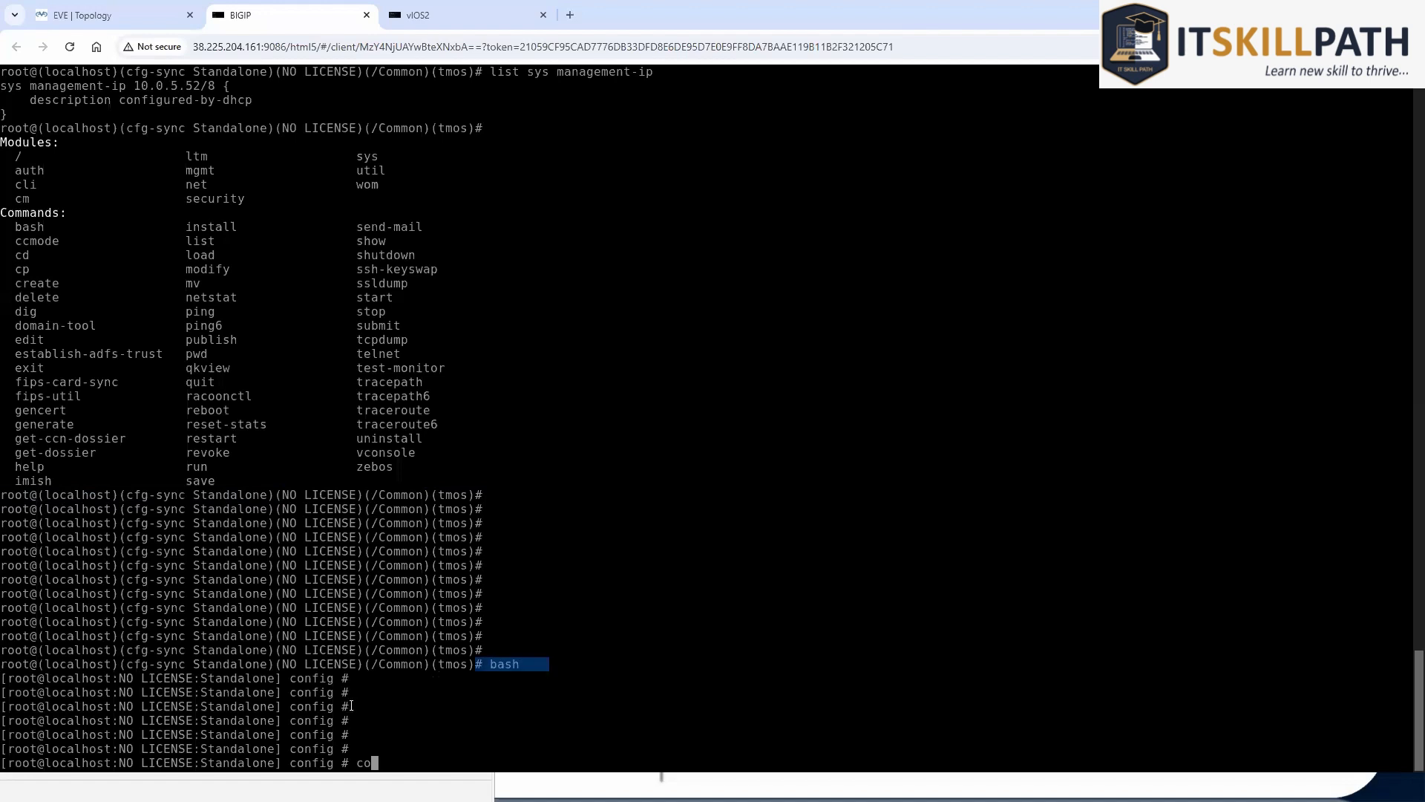
text(nfig)
Launch config, acknowledge the Management Port Setup introduction, and choose IPv4 for the management address.
key(Return)
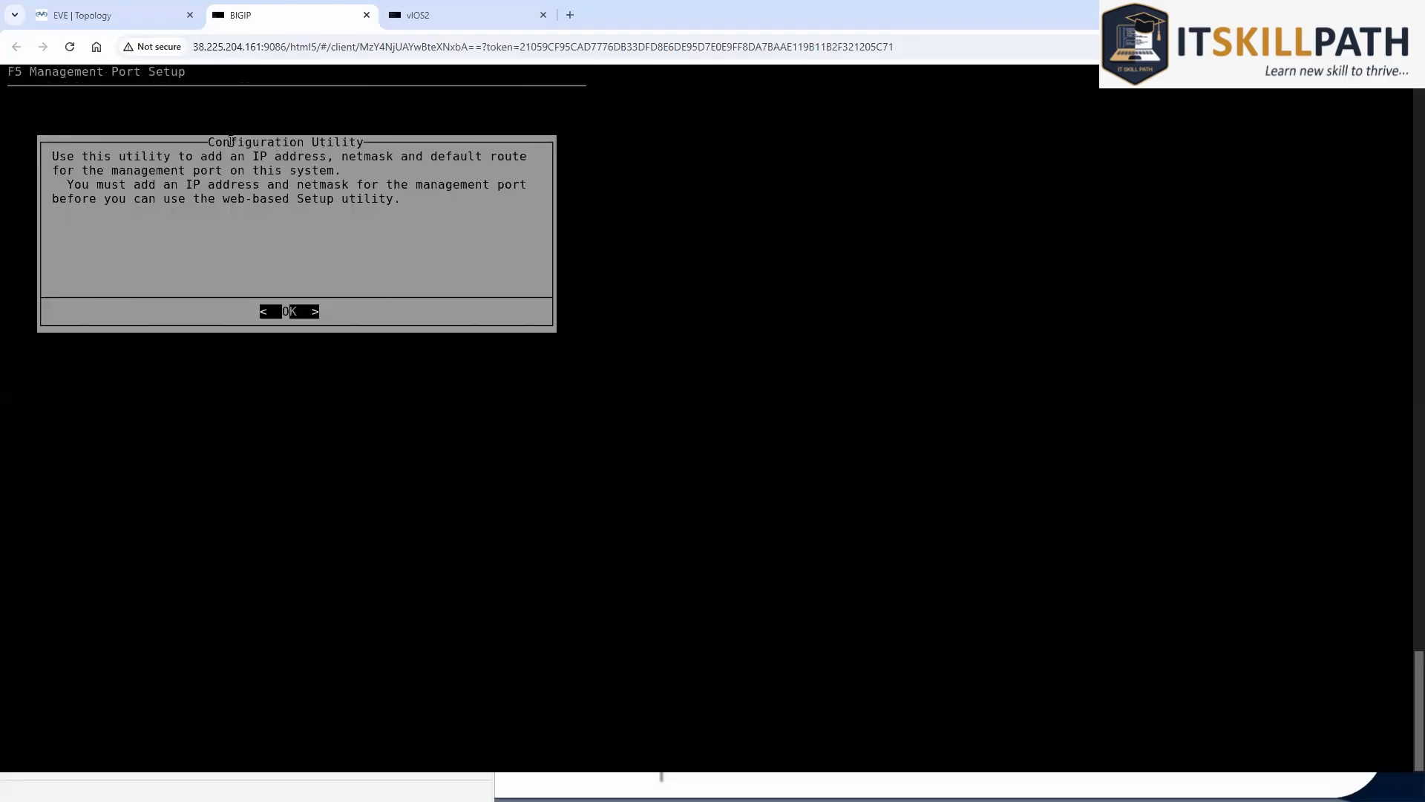
drag(336, 142, 313, 170)
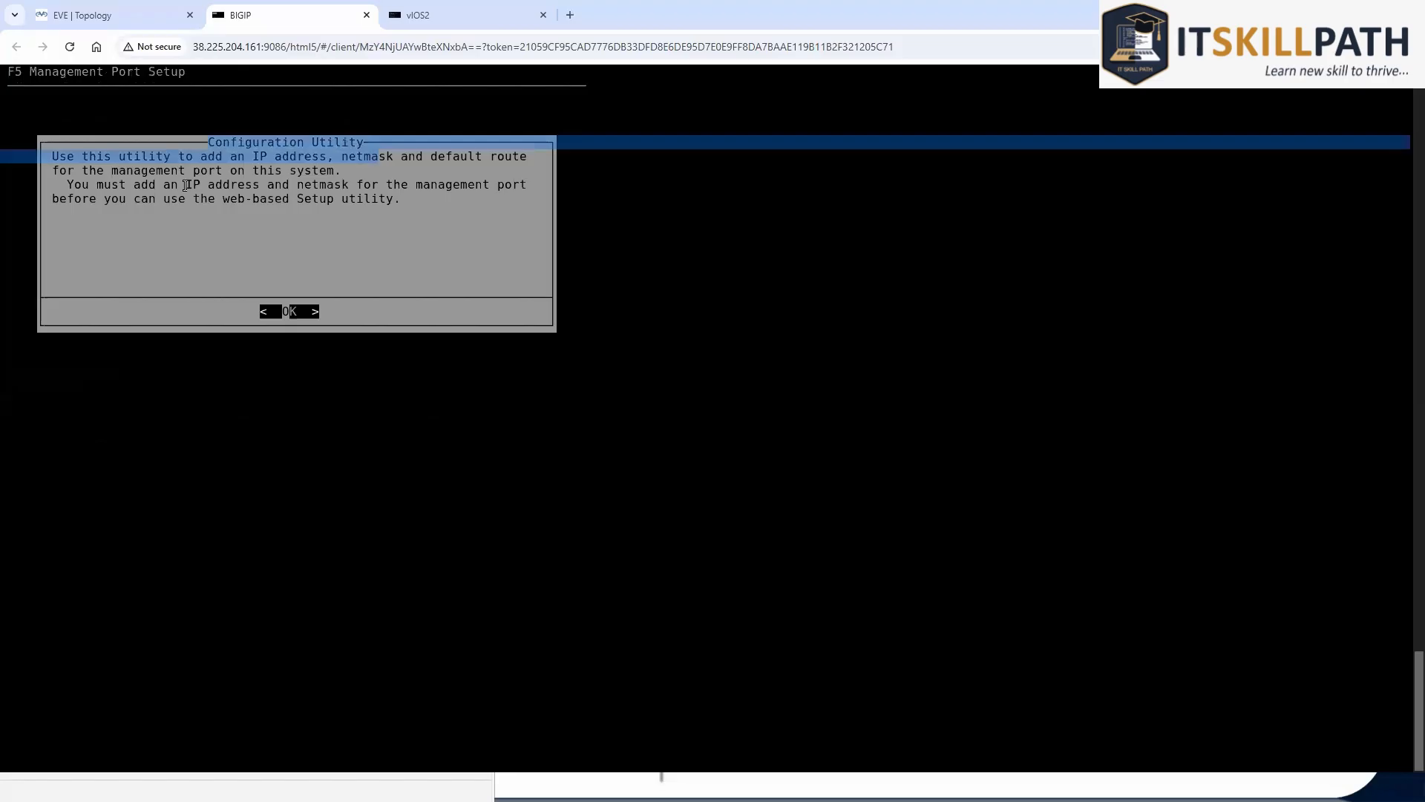
drag(84, 159, 347, 170)
drag(255, 190, 285, 217)
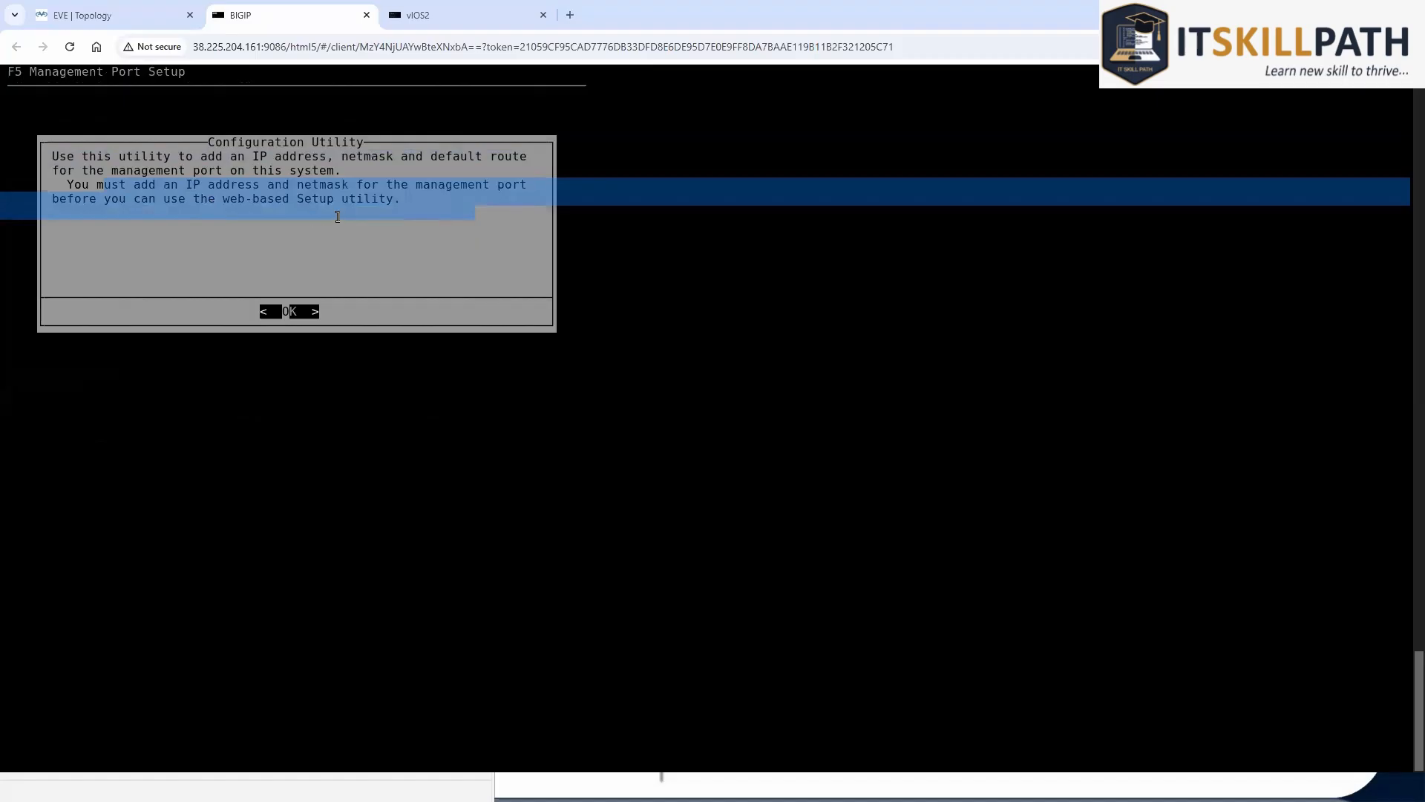
key(Return)
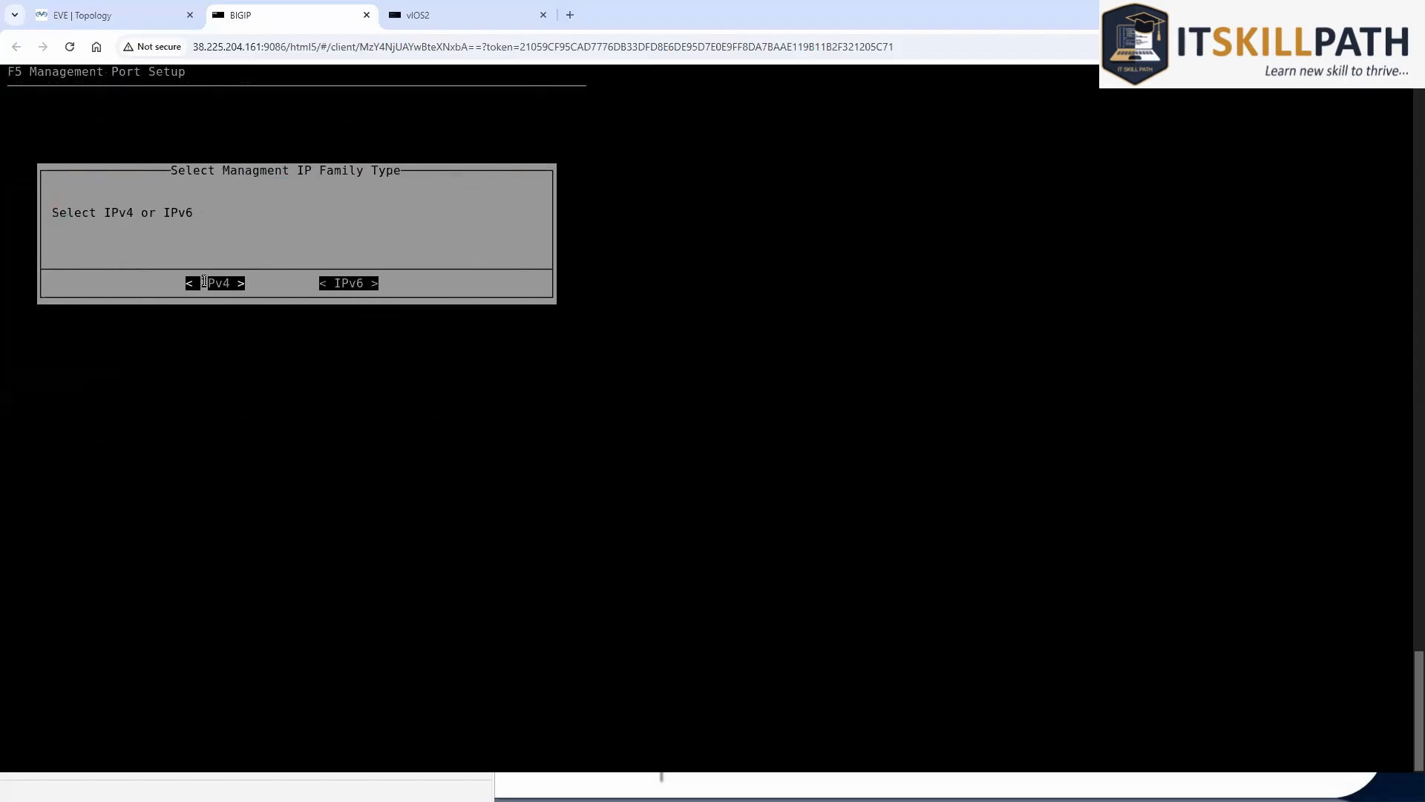
key(Tab)
key(Tab)
key(Tab)
key(Tab)
key(Return)
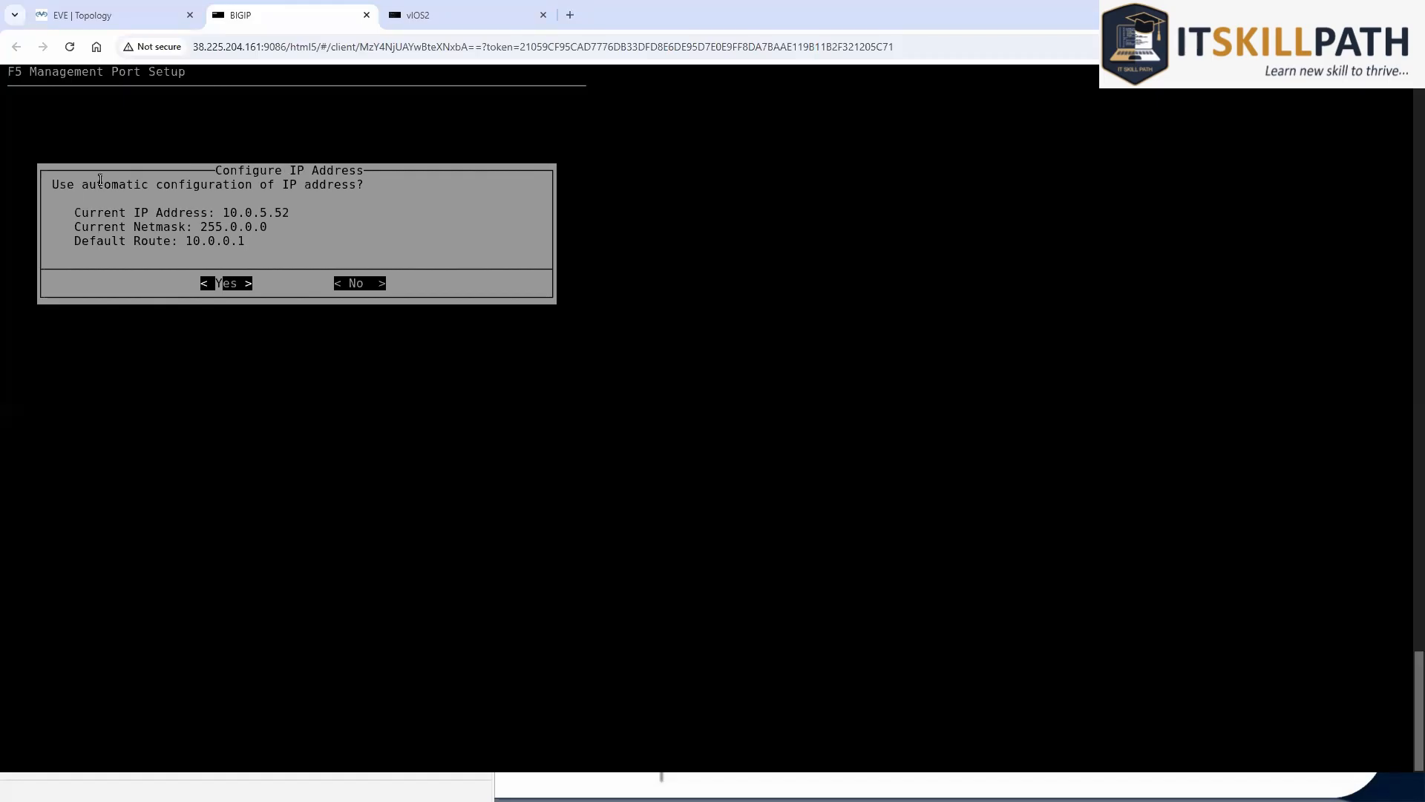
Answer No to automatic IP configuration, reaching the IP Address prompt prefilled with 10.0.5.52.
drag(62, 186, 367, 186)
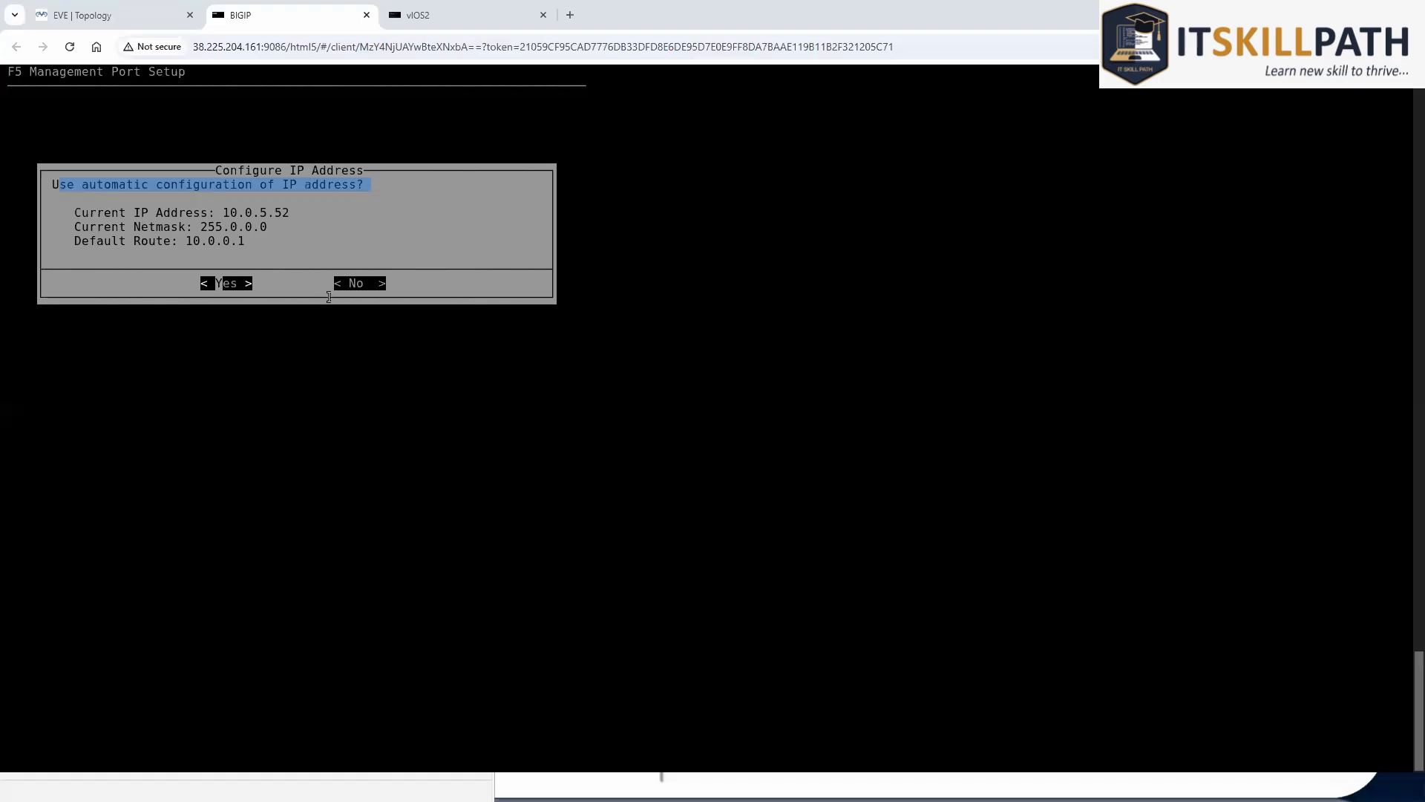
click(338, 226)
key(Tab)
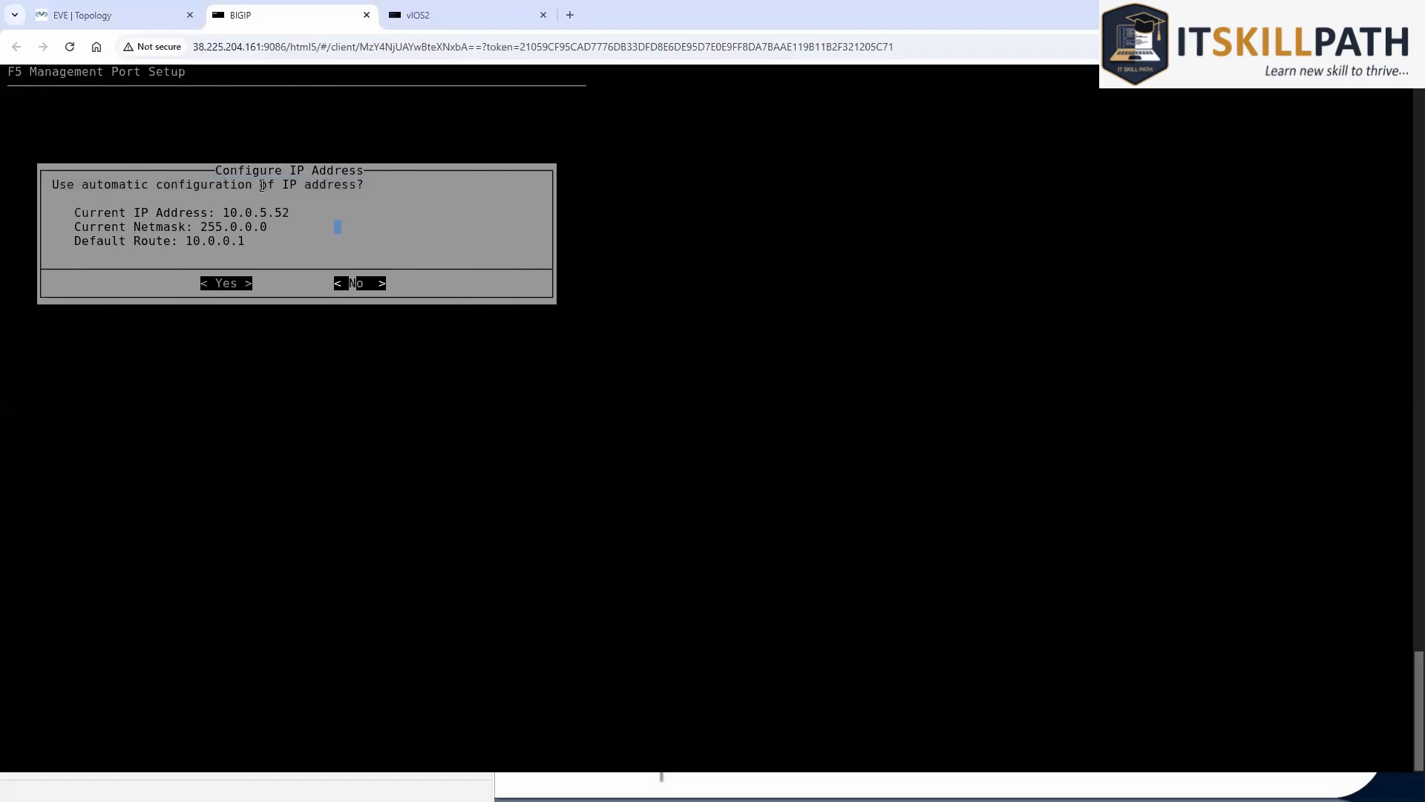
drag(259, 185, 356, 186)
drag(260, 240, 3, 173)
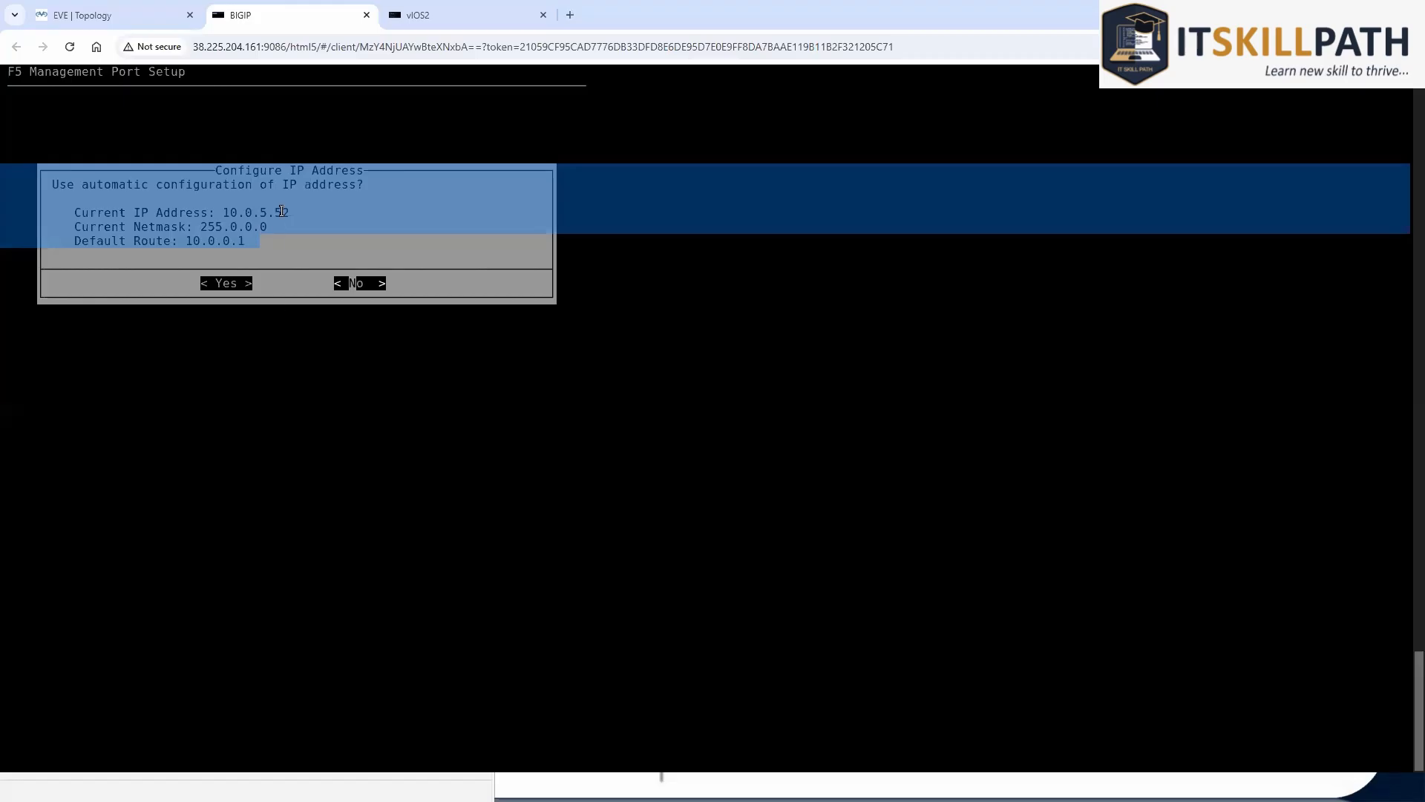
key(Left)
click(308, 192)
key(Right)
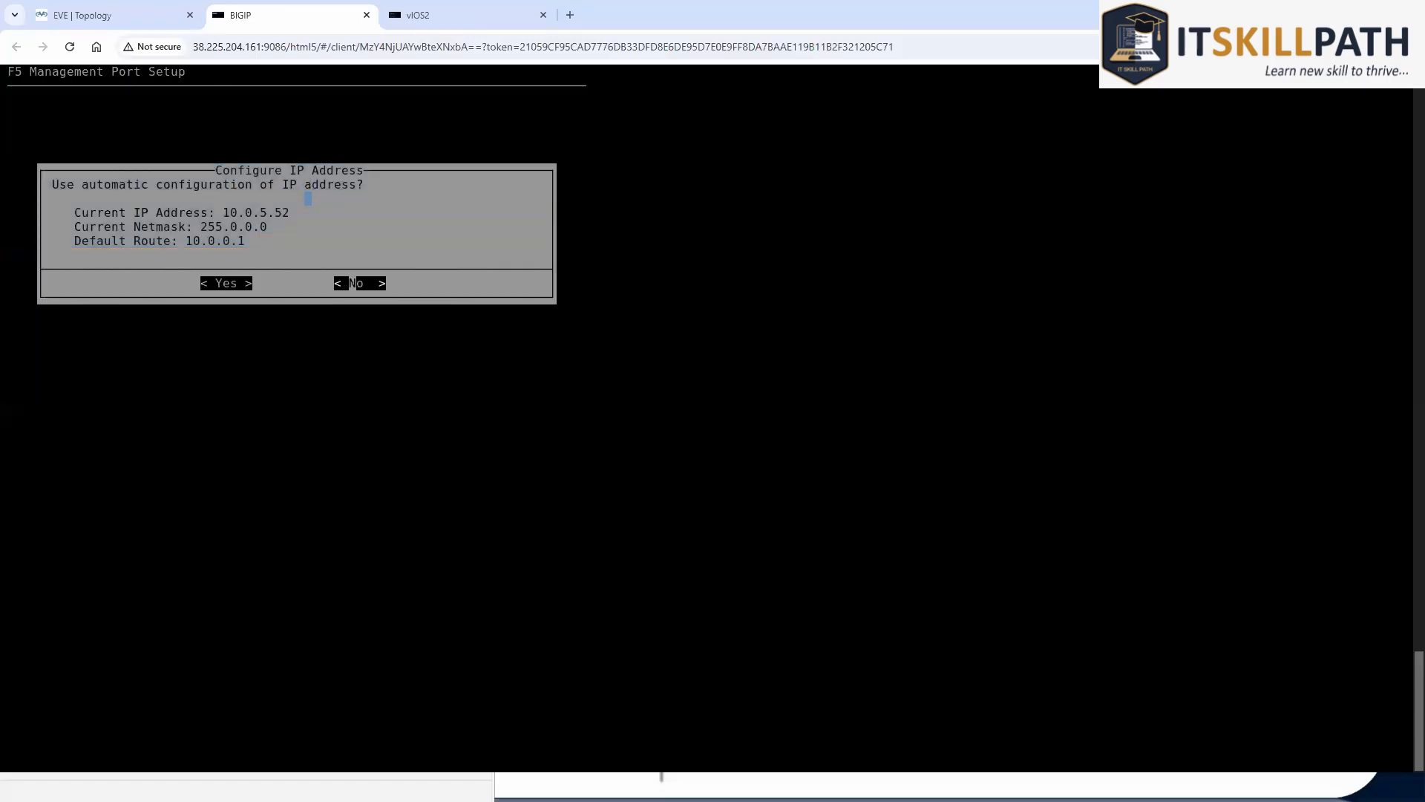
key(Return)
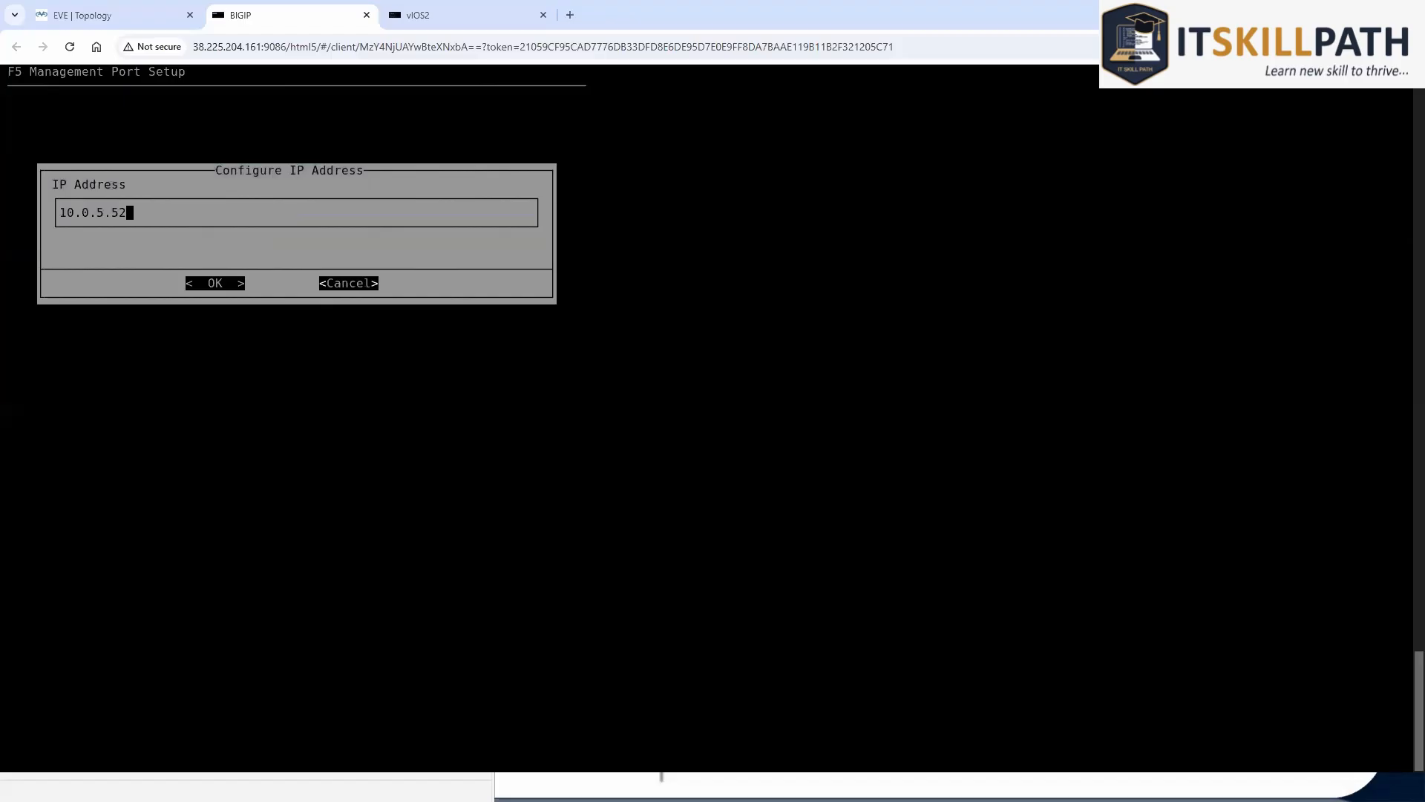
Change the management IP to 10.1.1.101 and keep the 255.0.0.0 netmask.
key(BackSpace)
key(BackSpace)
key(BackSpace)
key(BackSpace)
key(BackSpace)
key(BackSpace)
text(1.1.101)
key(Tab)
key(Return)
key(Tab)
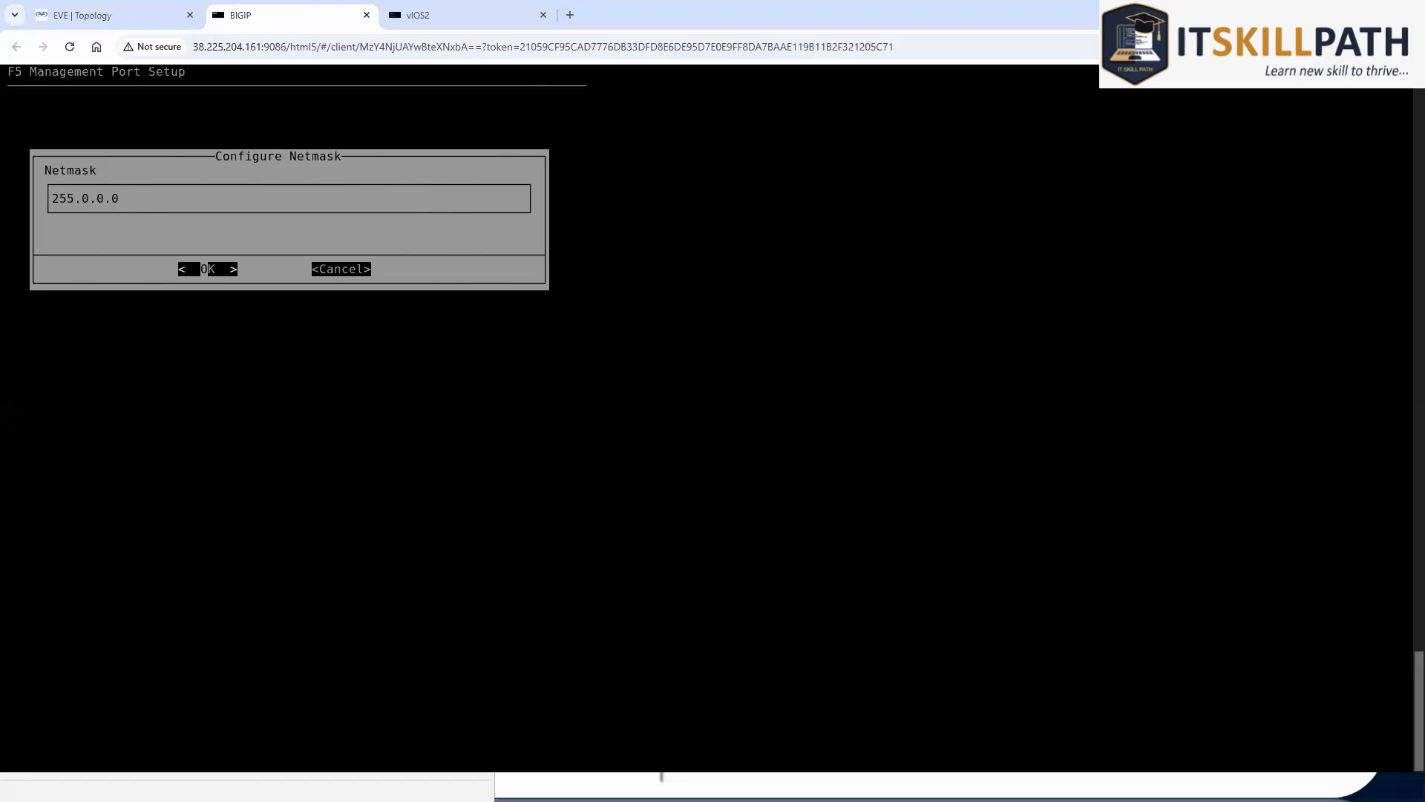
key(Return)
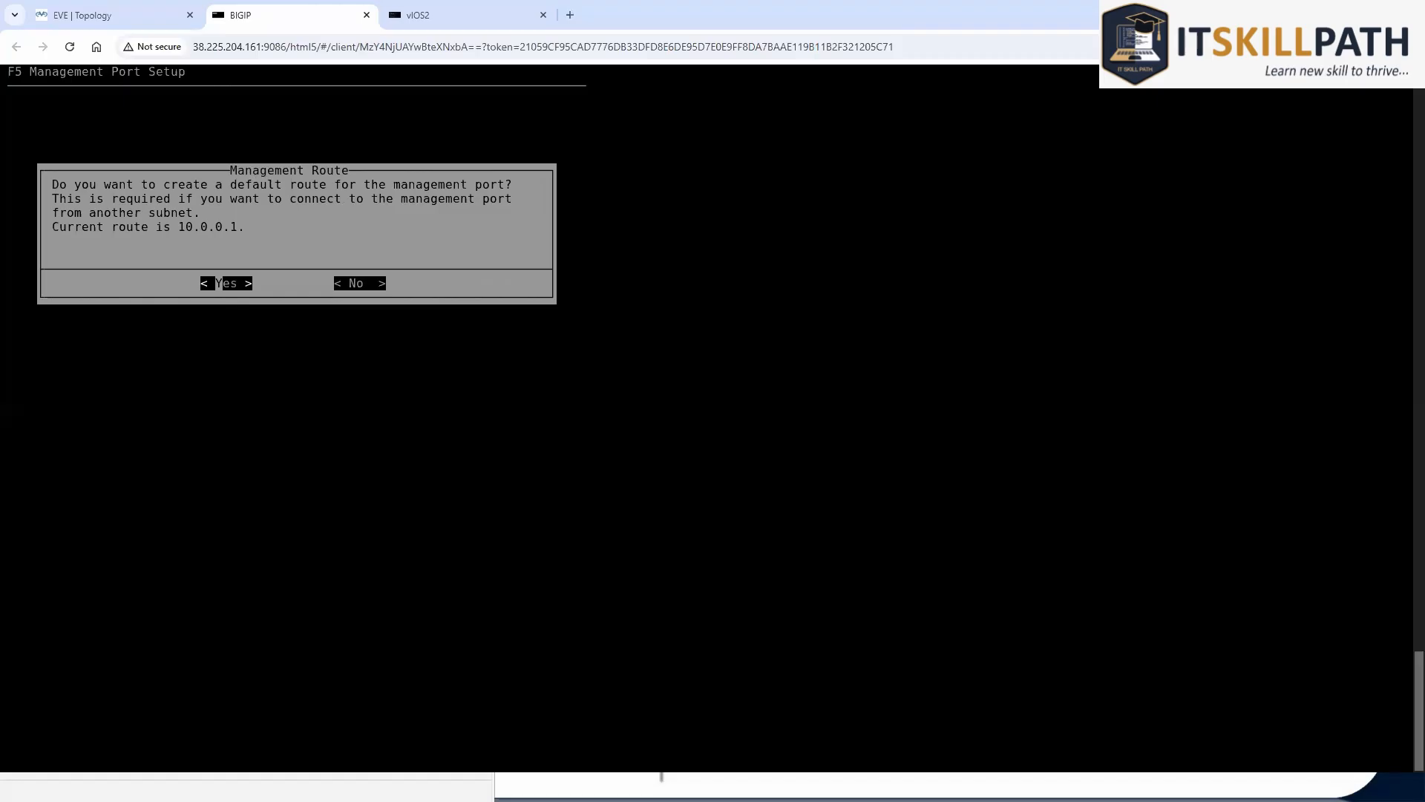
Add the default management route 10.0.0.1 and accept the new settings.
key(Return)
key(Tab)
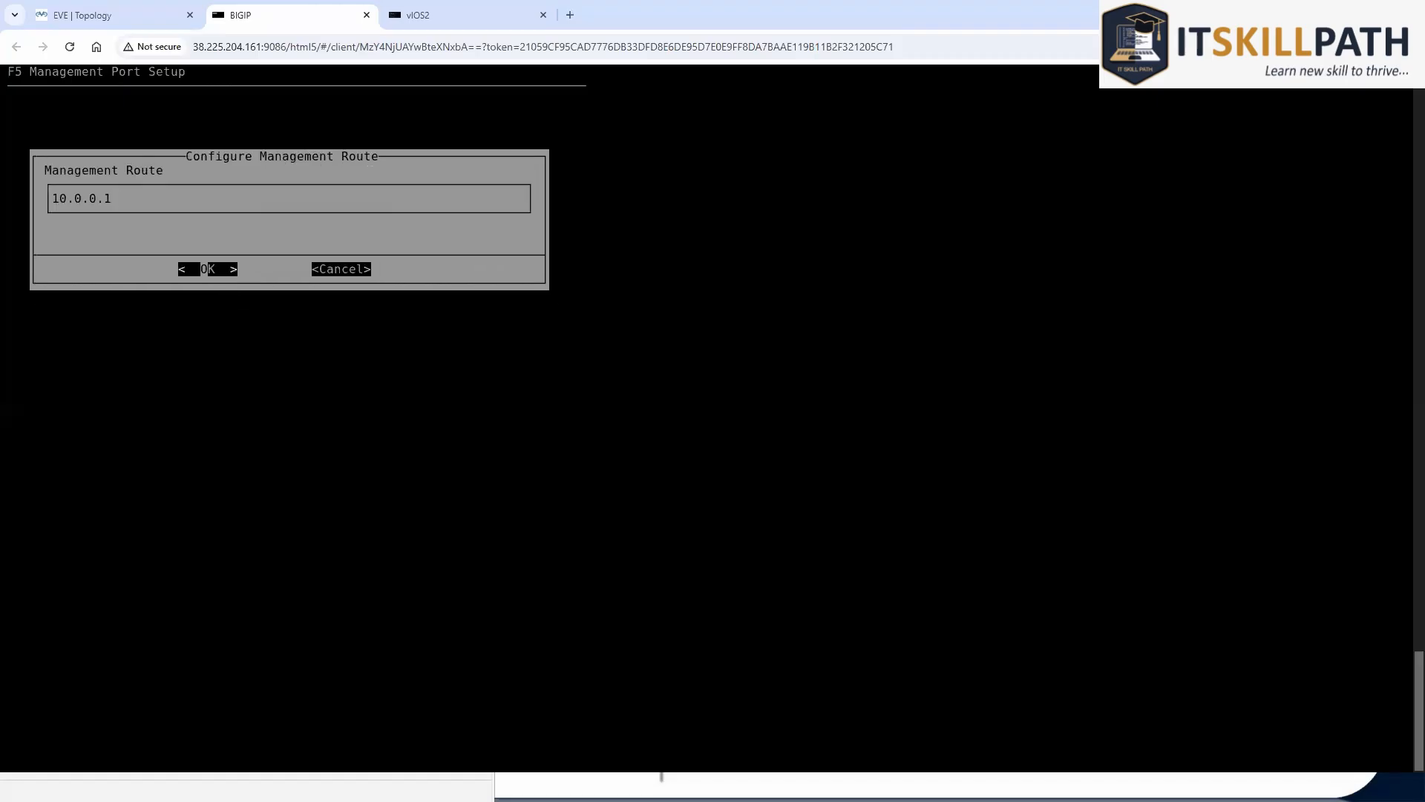
key(Return)
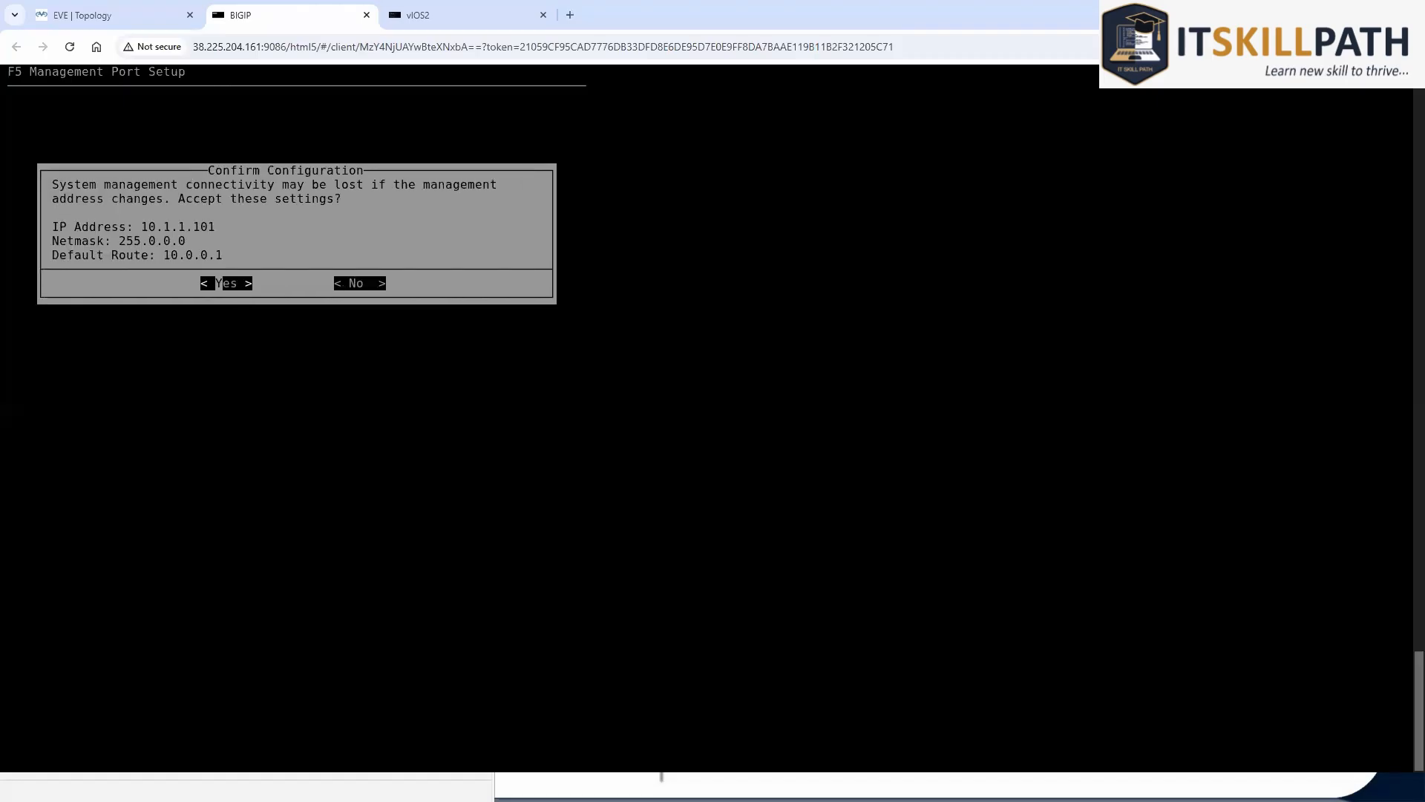
key(Return)
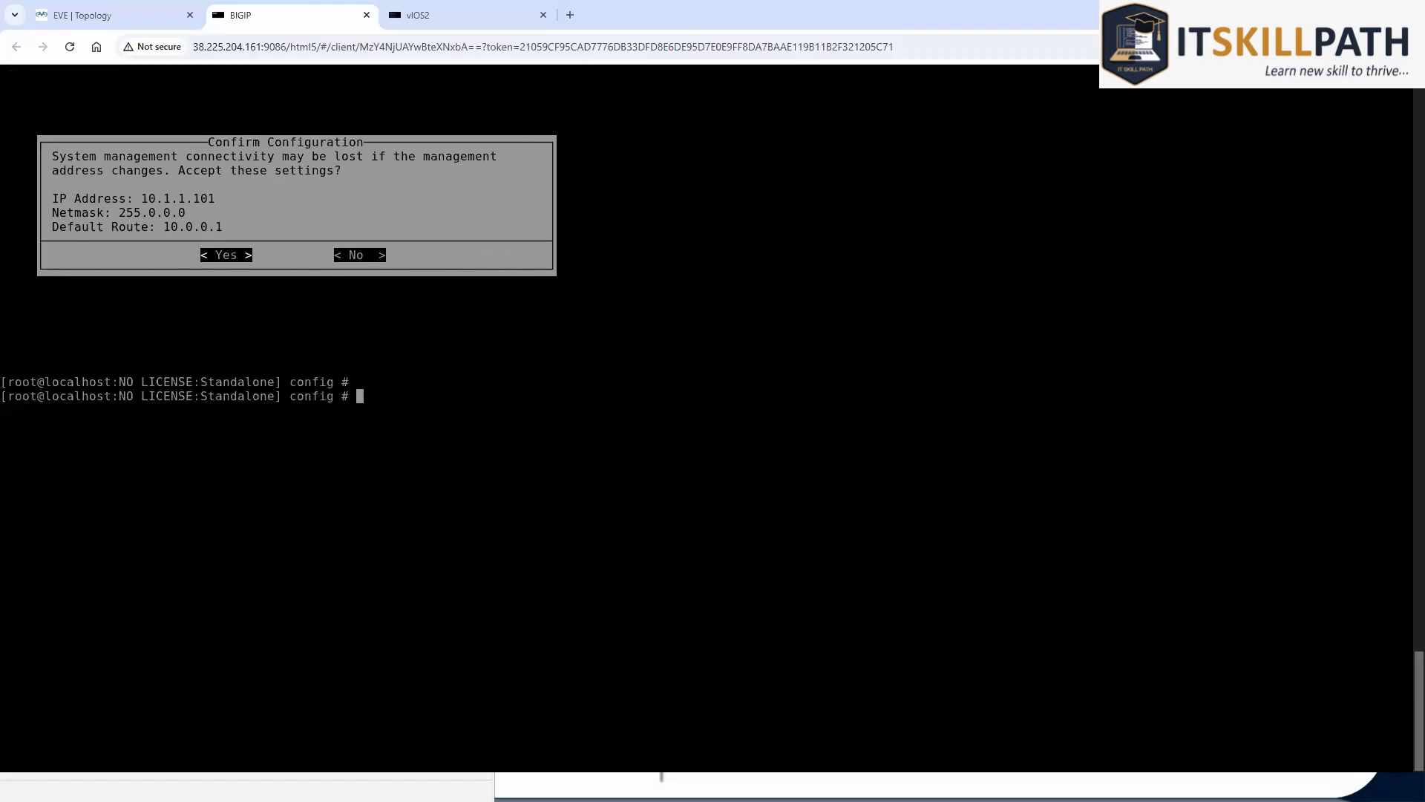
List the BIG-IP network interfaces with ifconfig.
key(Return)
key(Return)
key(Return)
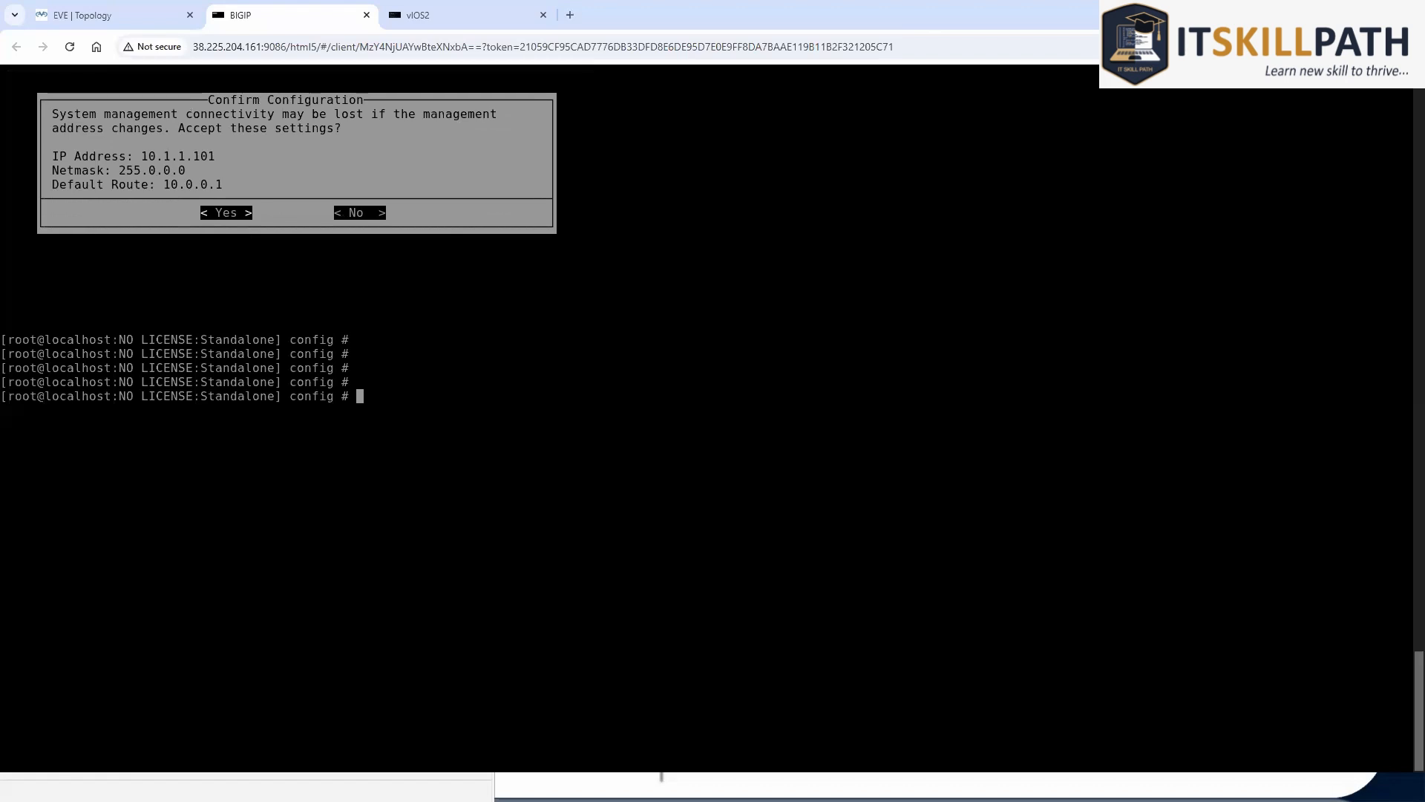
text(ifconfig)
key(Return)
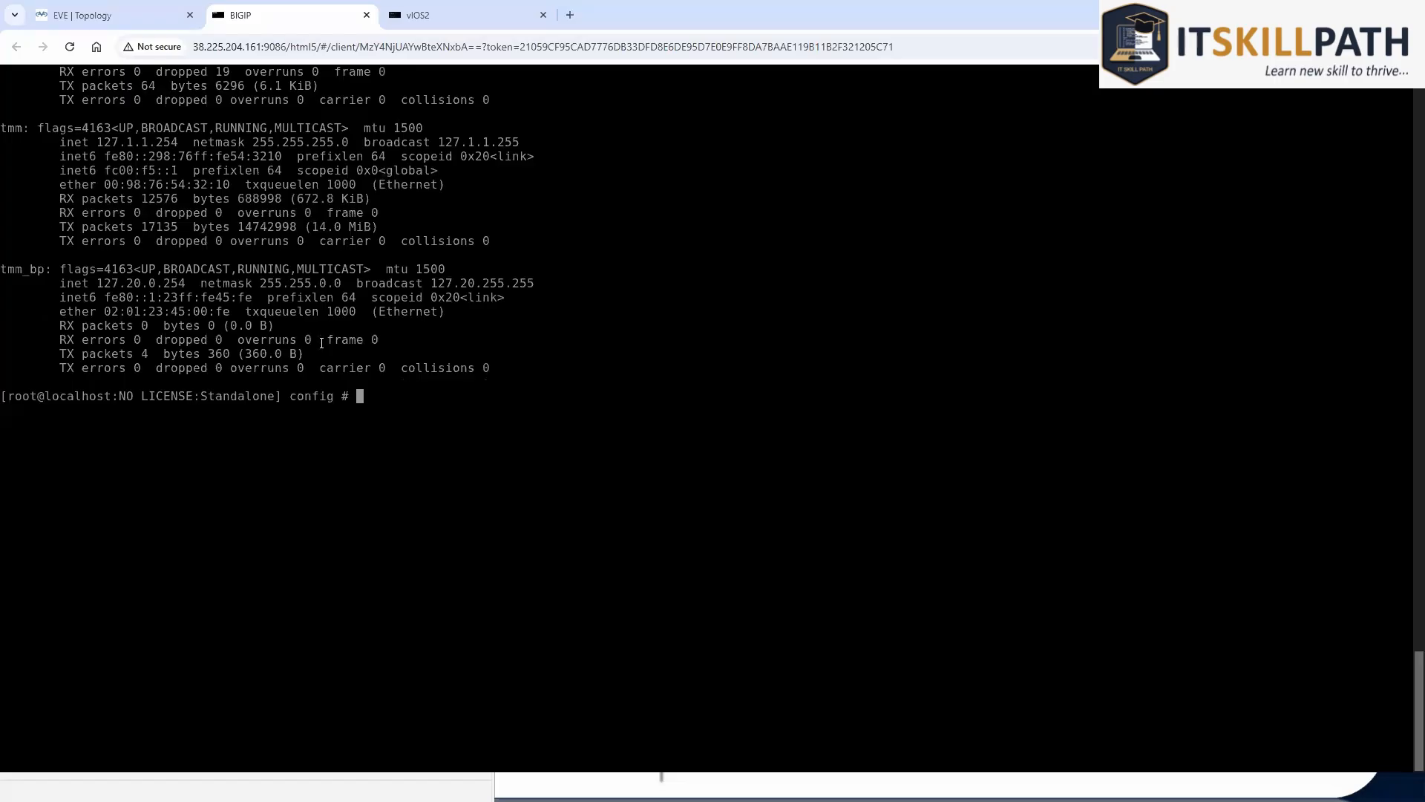
scroll(322, 342, up, 5)
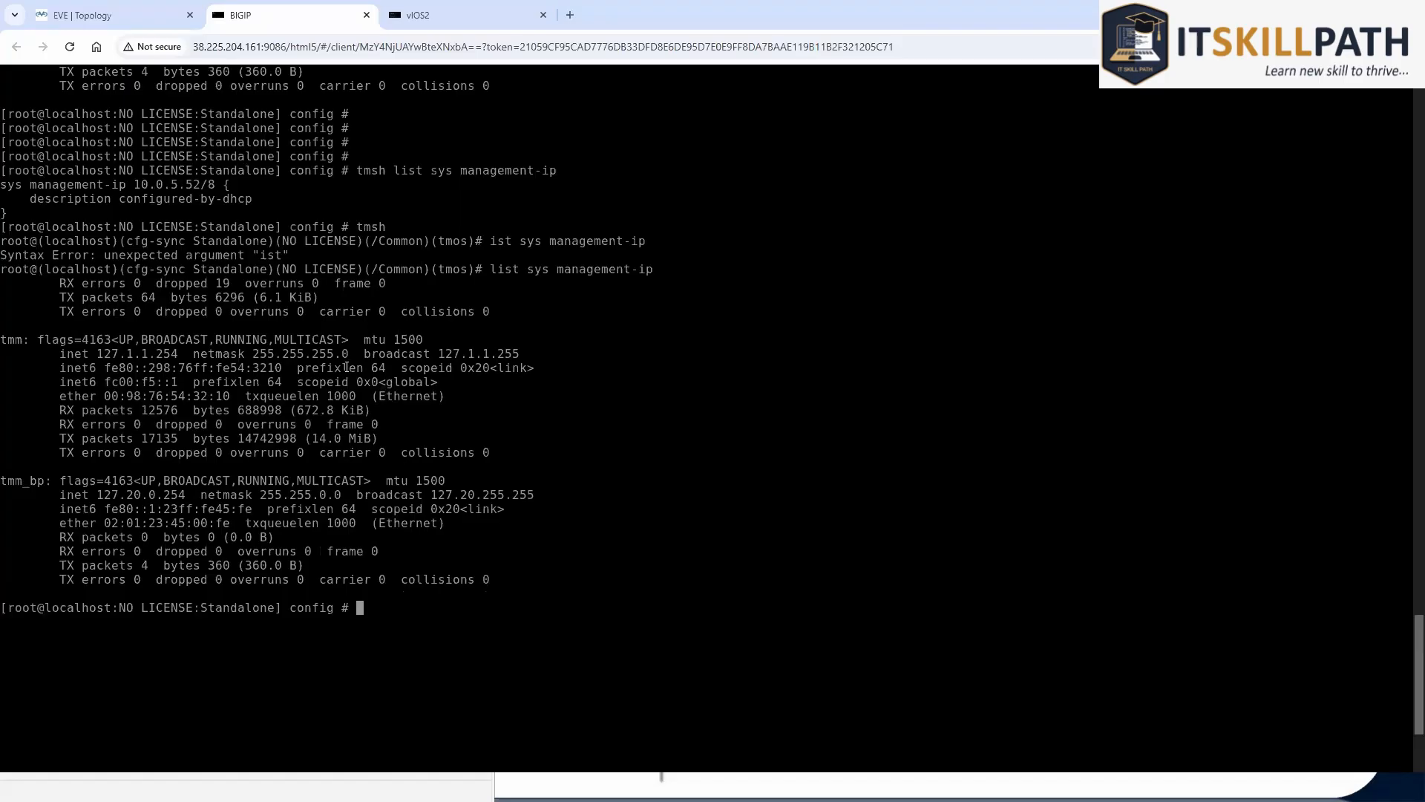
scroll(706, 416, down, 5)
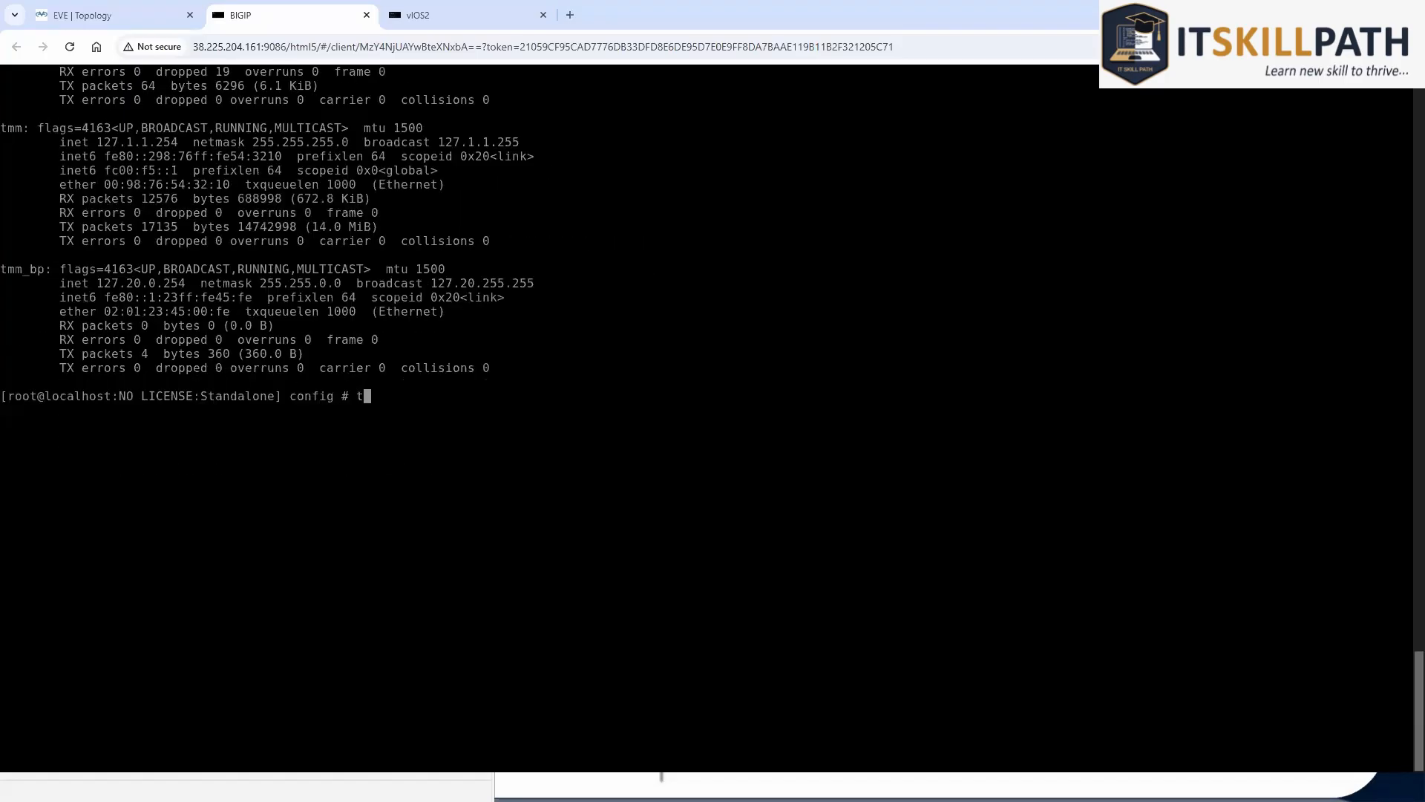
Confirm via tmsh the management IP is 10.1.1.101/8, then bring up the Win8 PC console.
text(tmsh list sys management-ip)
key(Return)
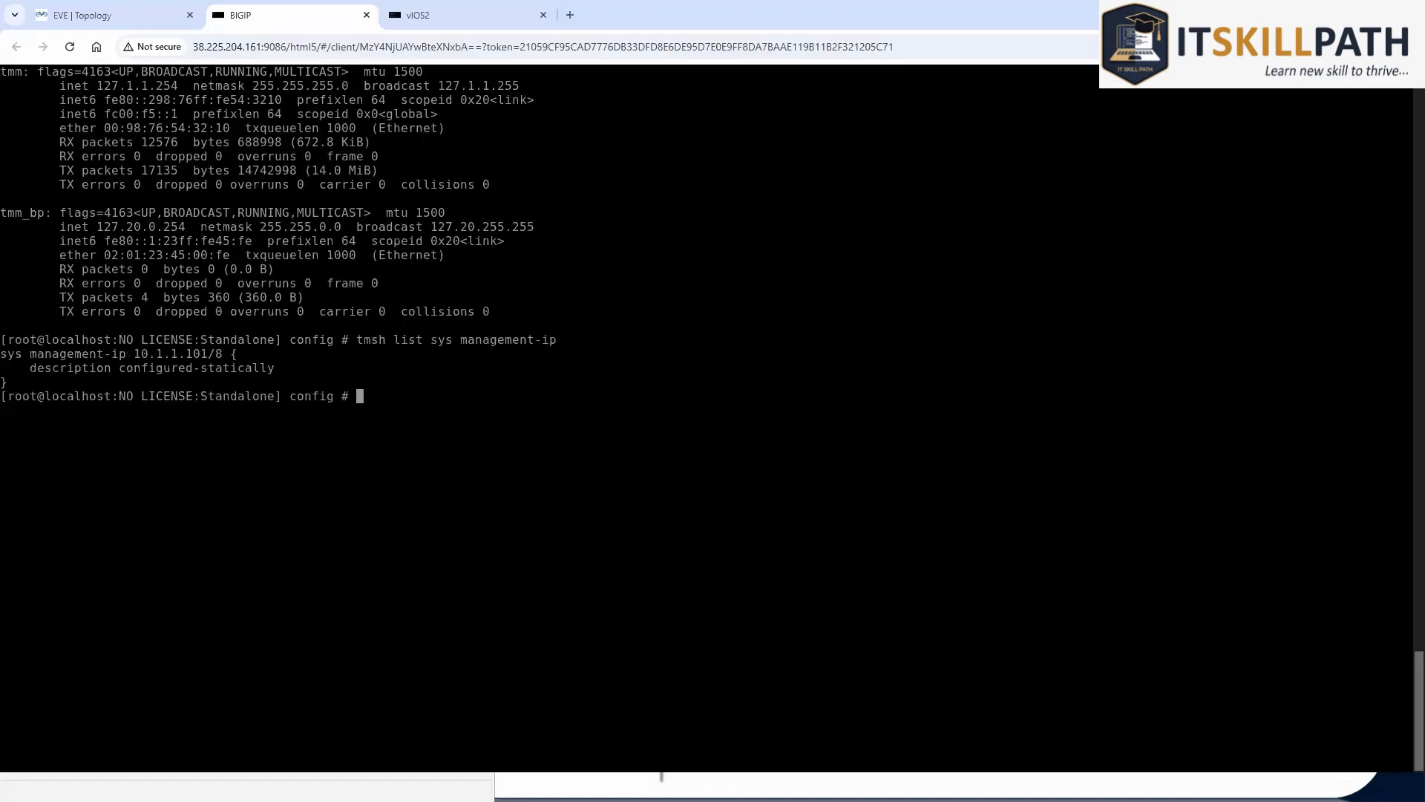
drag(136, 356, 215, 356)
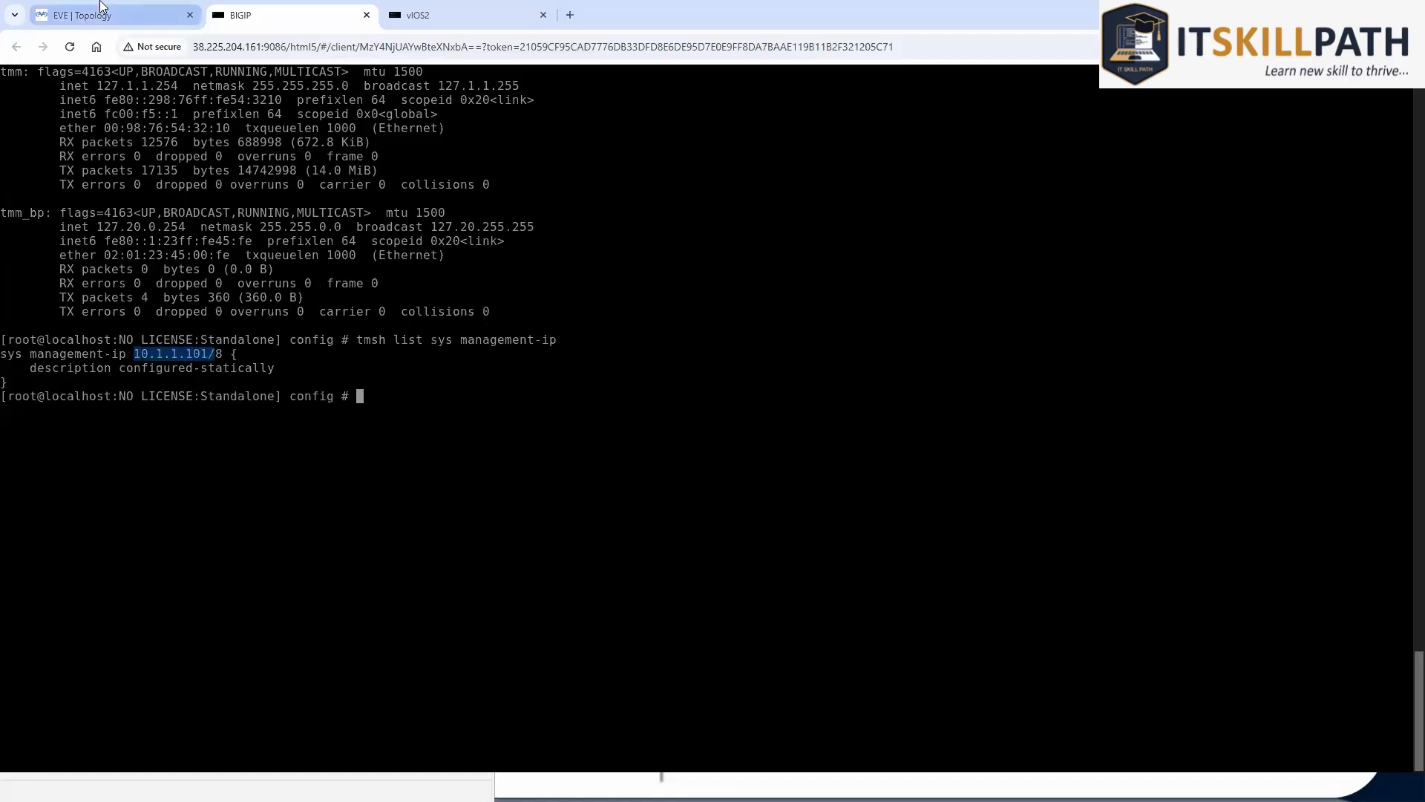
click(102, 9)
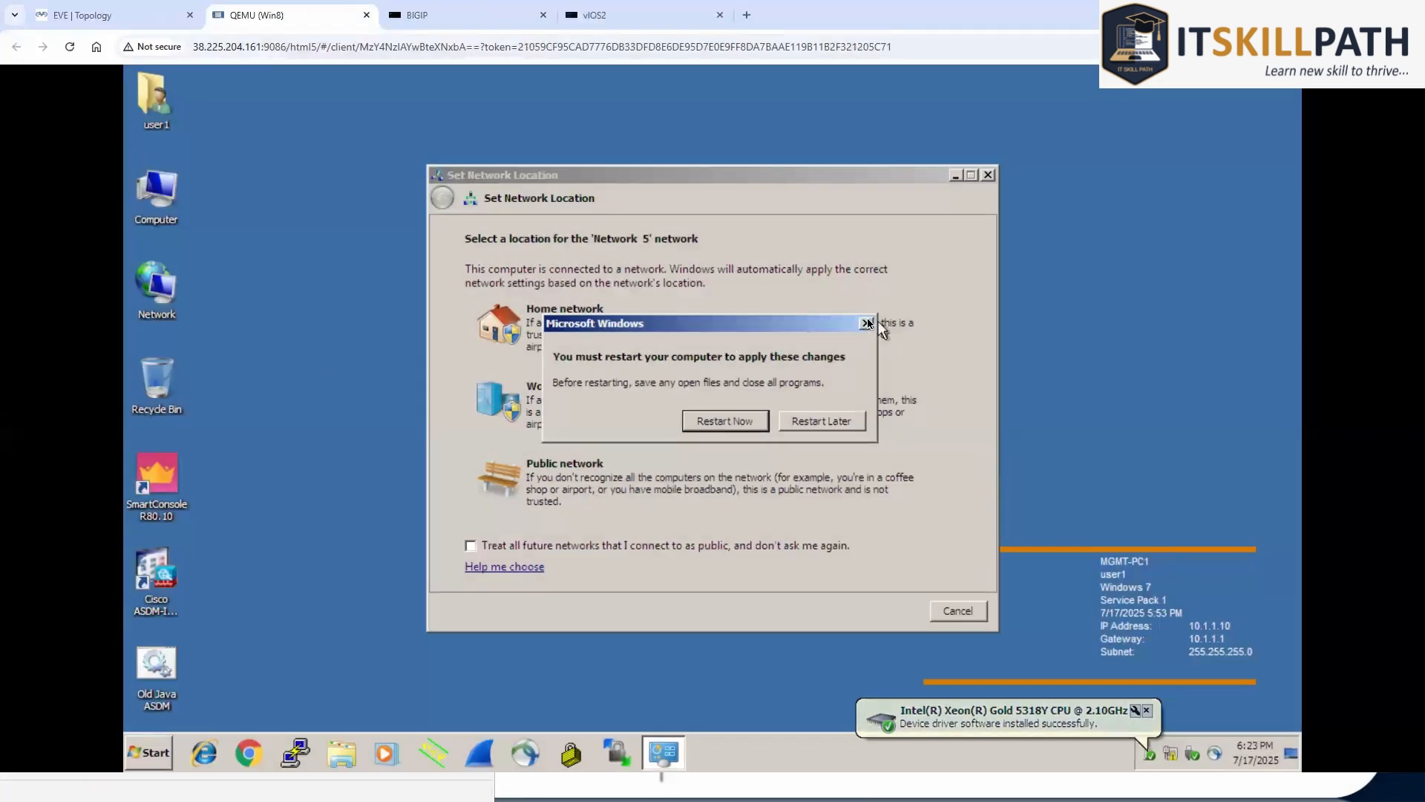
click(866, 323)
Check the PC's current static address 10.1.1.10 with ipconfig in a command prompt.
click(989, 176)
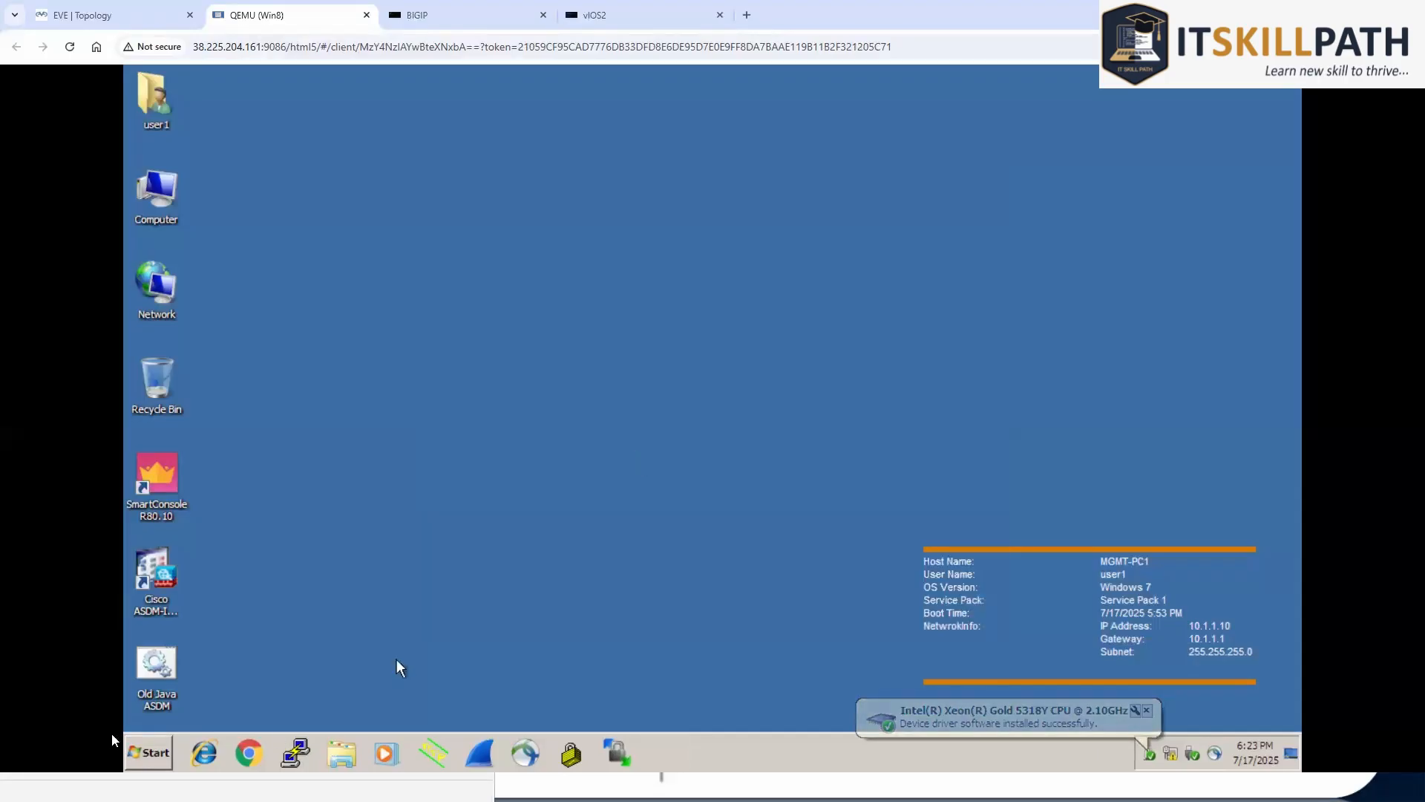
click(149, 752)
text(c)
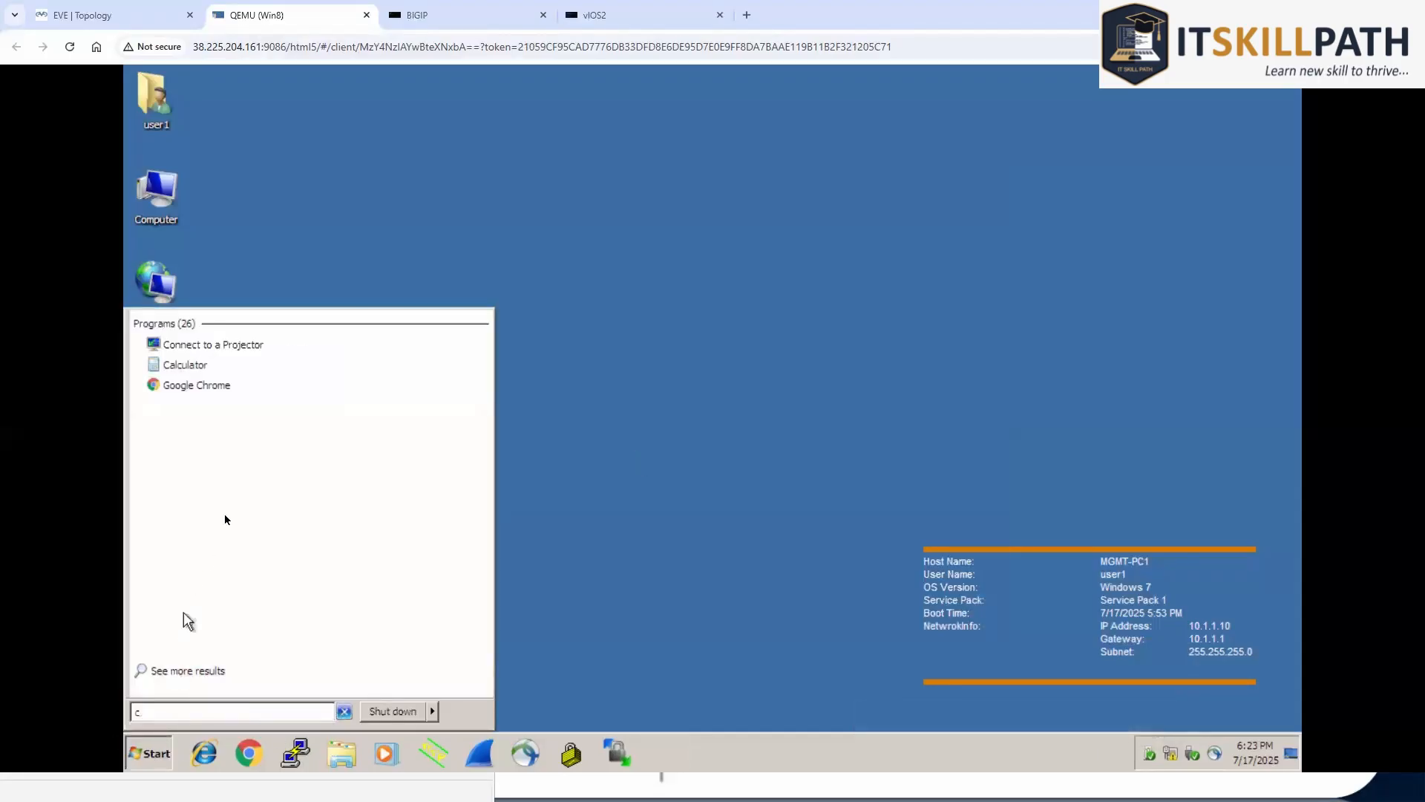
text(md)
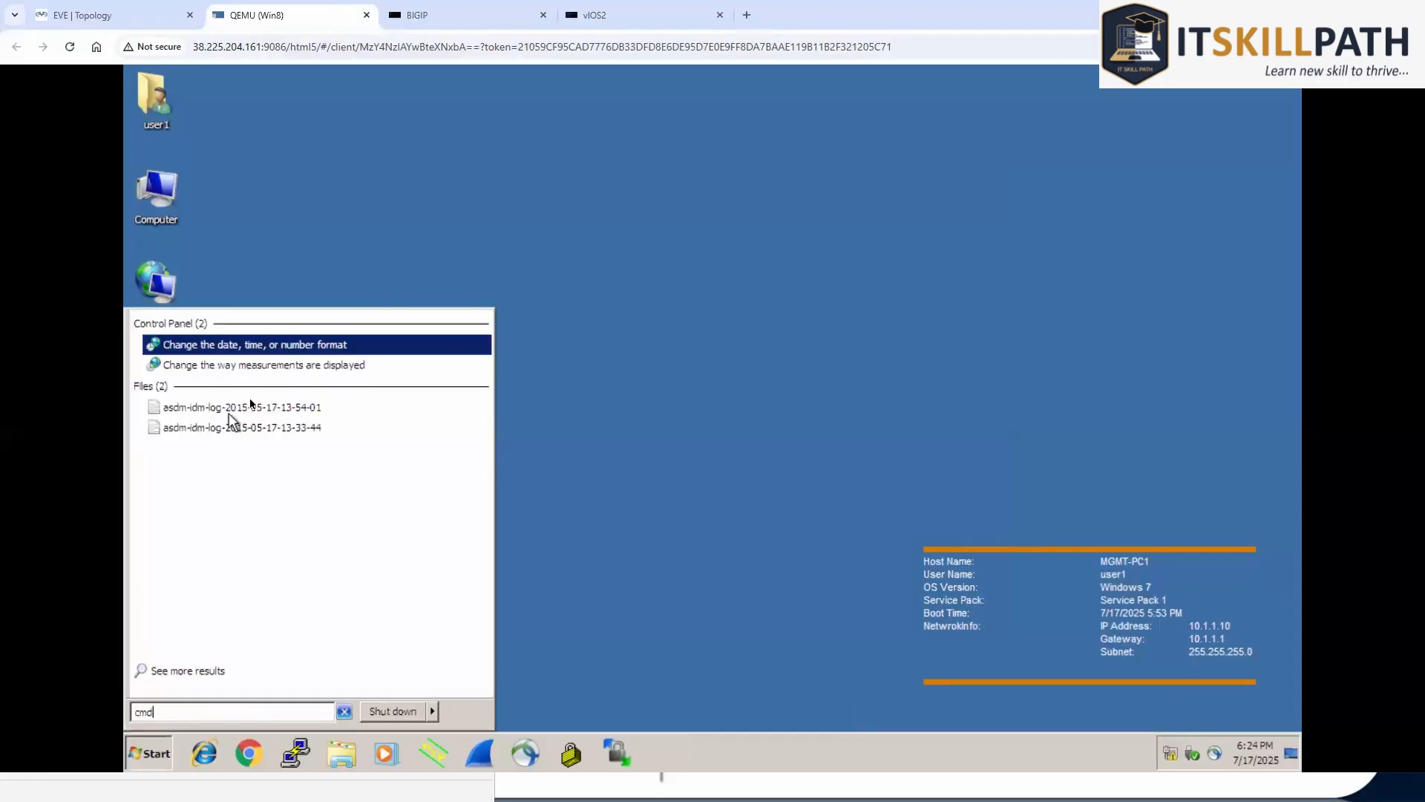
click(236, 344)
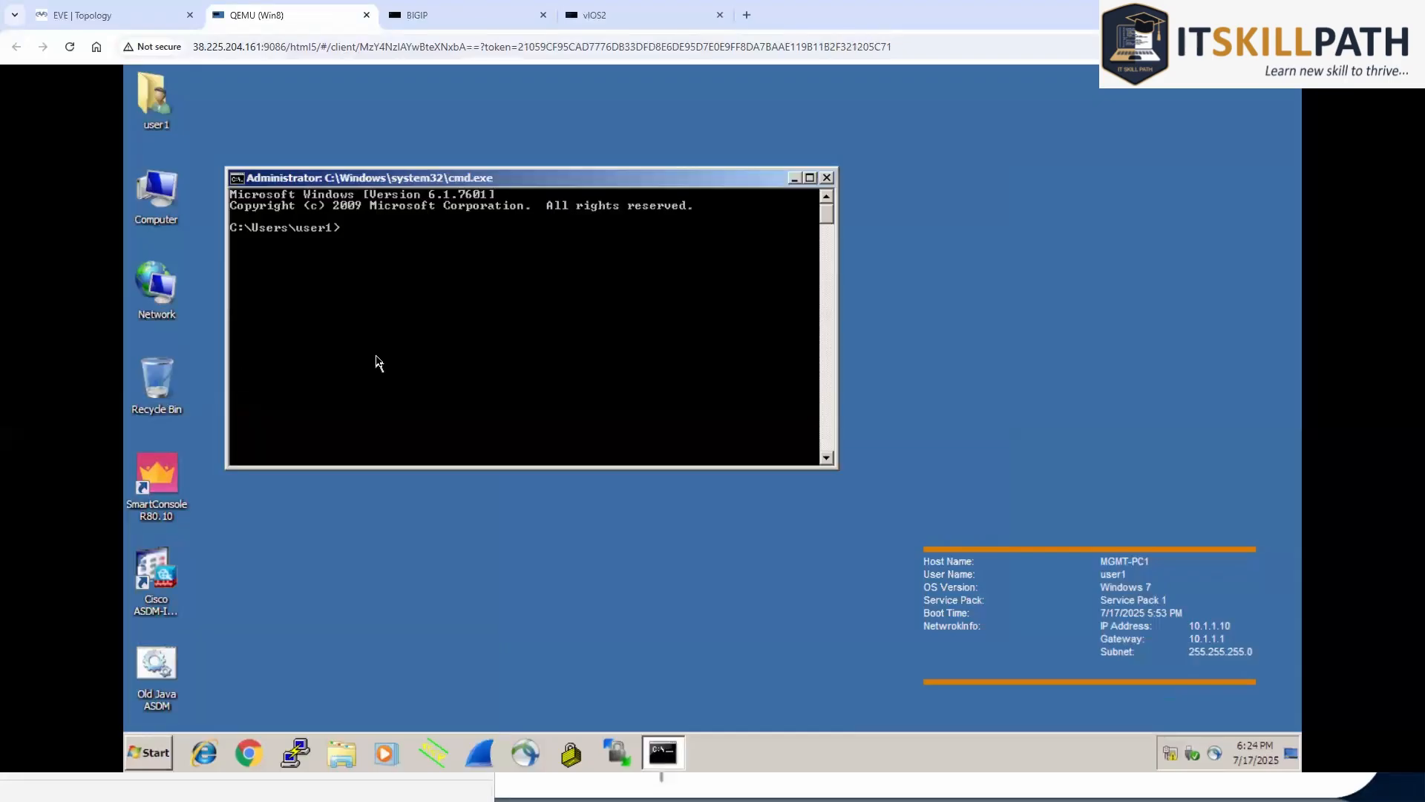
text(ipconfig)
key(Return)
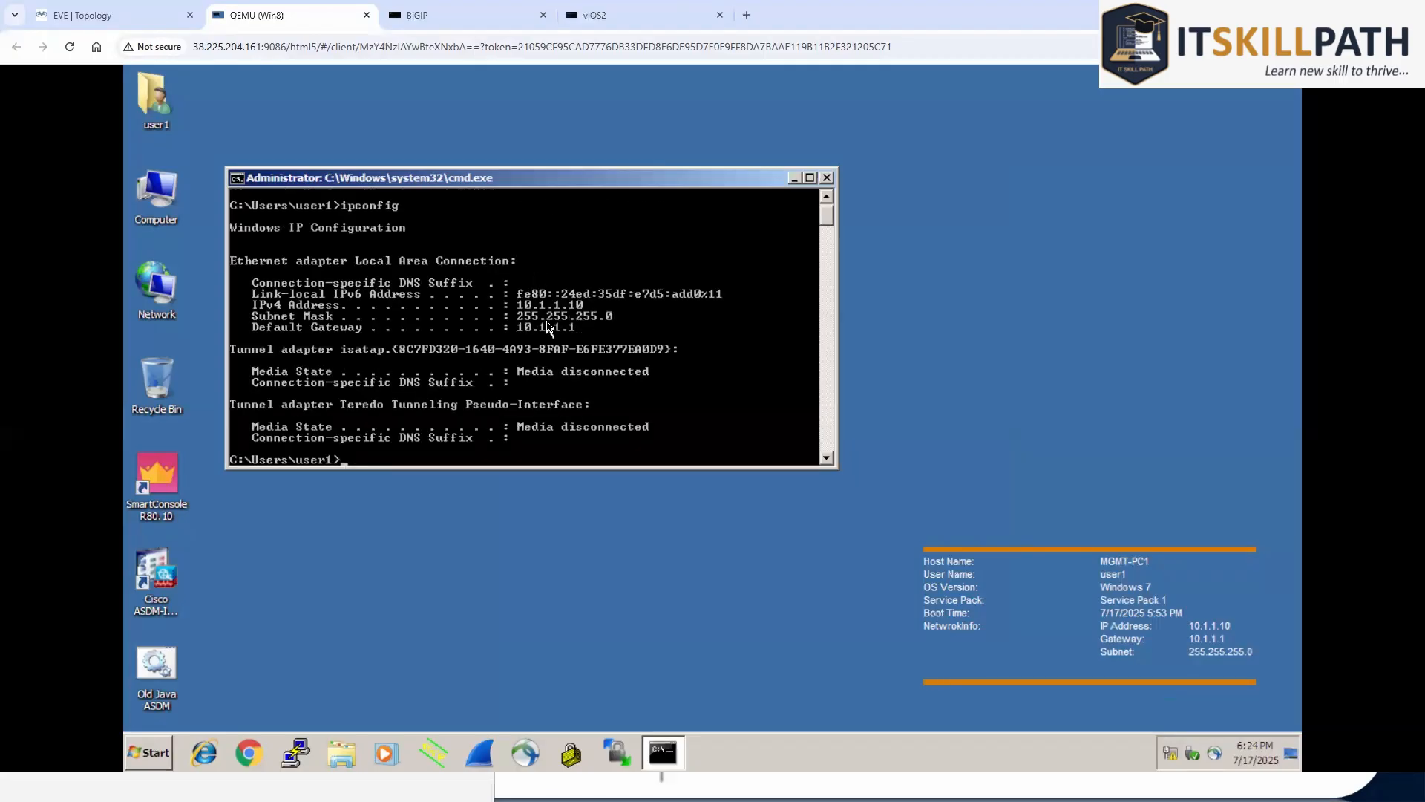
Switch Local Area Connection IPv4 to obtain IP and DNS server addresses automatically.
text(ncpa.cpl)
key(Return)
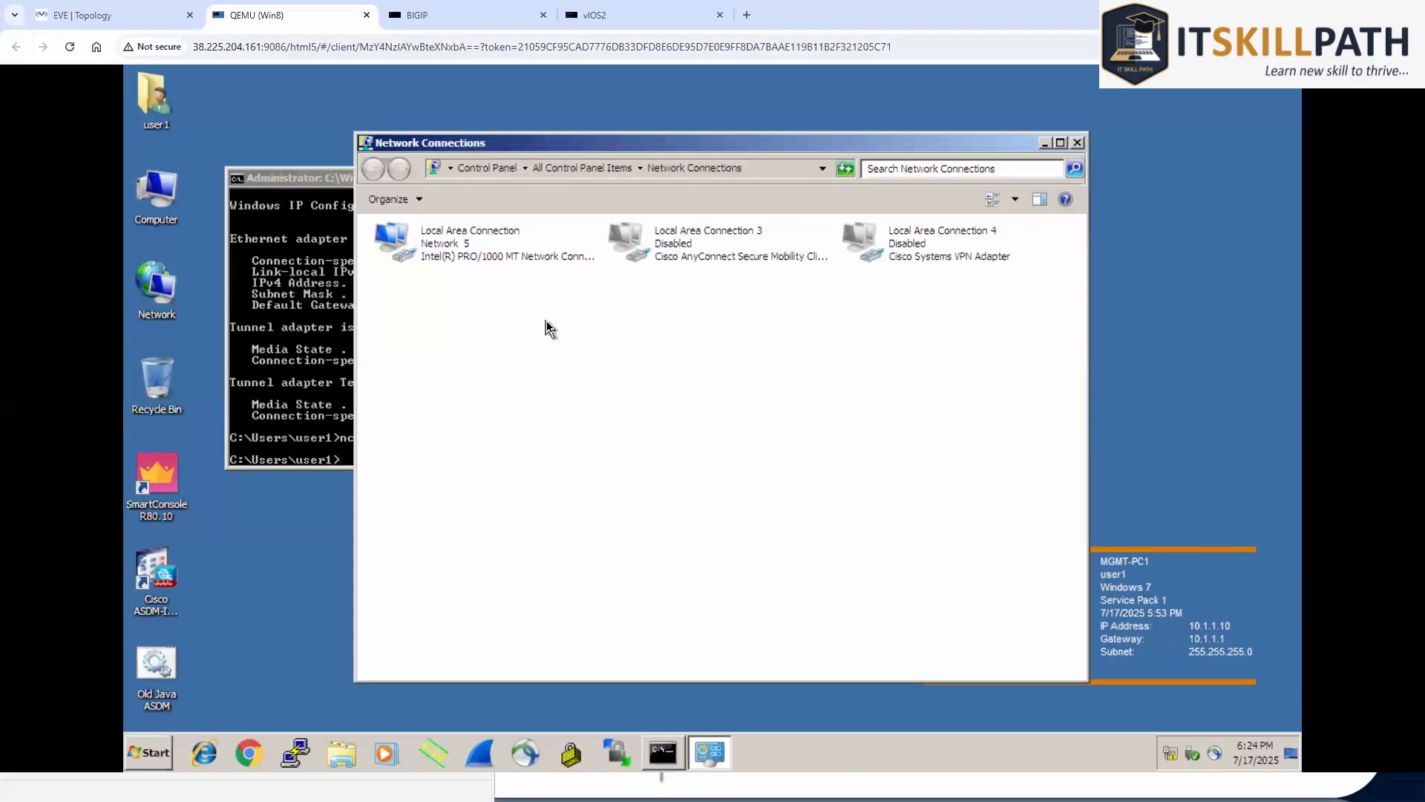
double_click(504, 245)
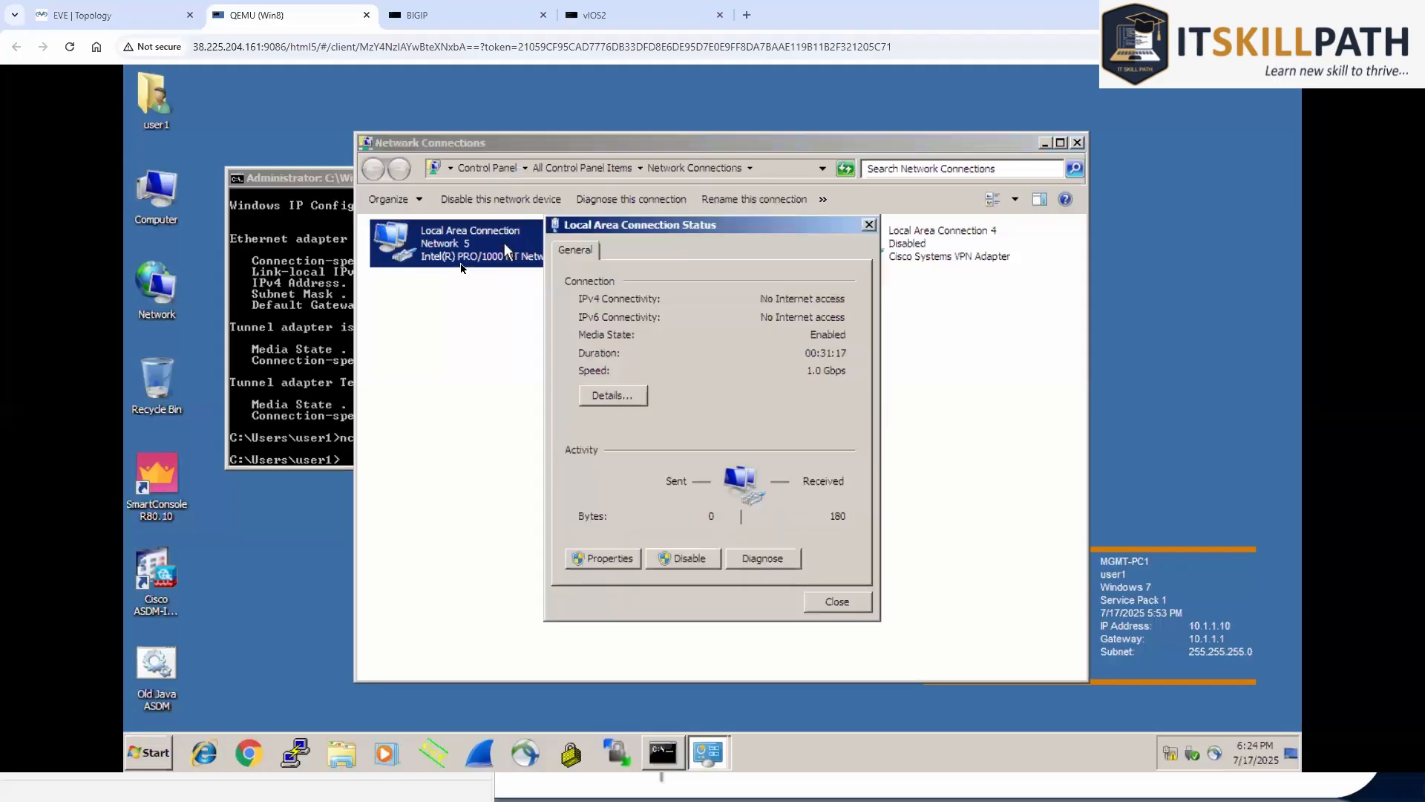
click(612, 557)
double_click(709, 461)
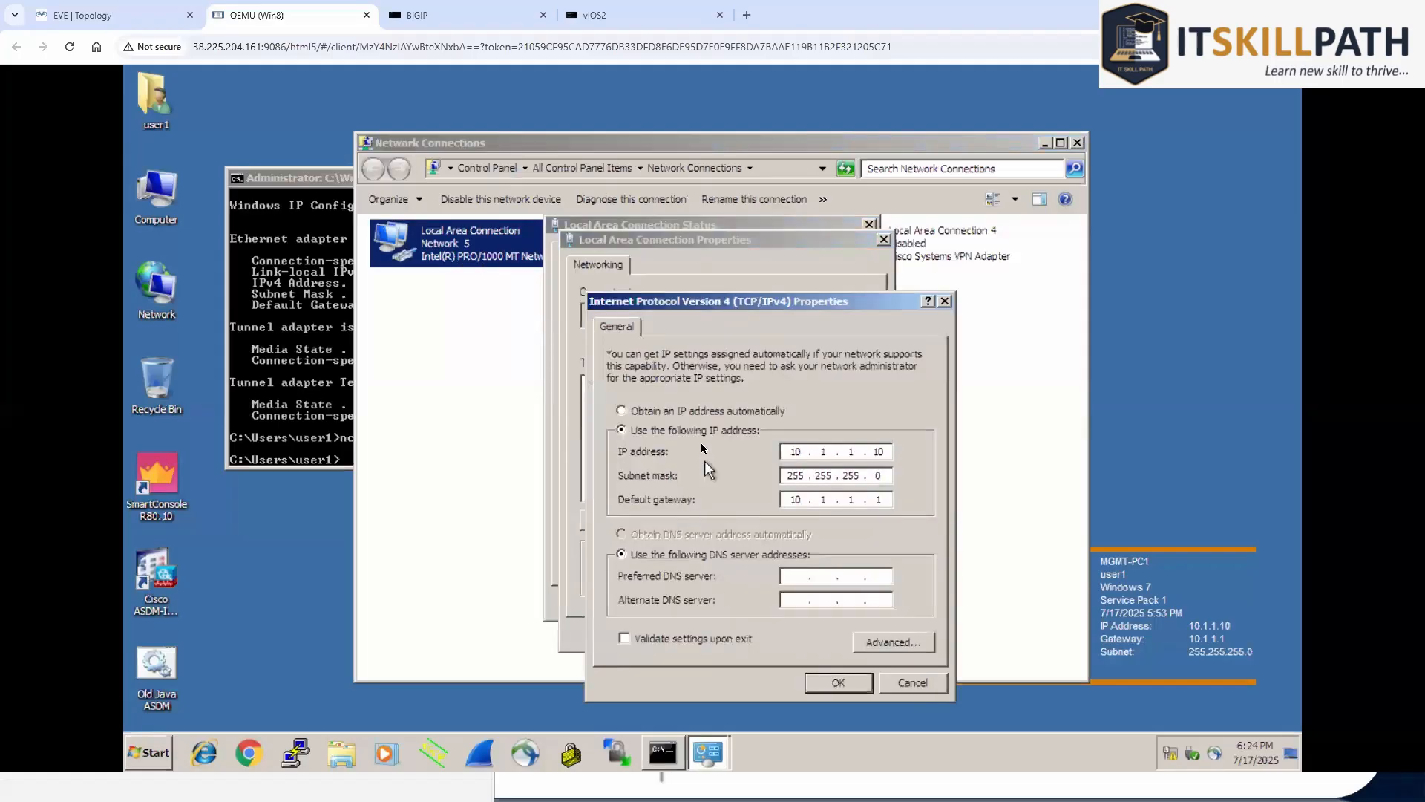
click(627, 412)
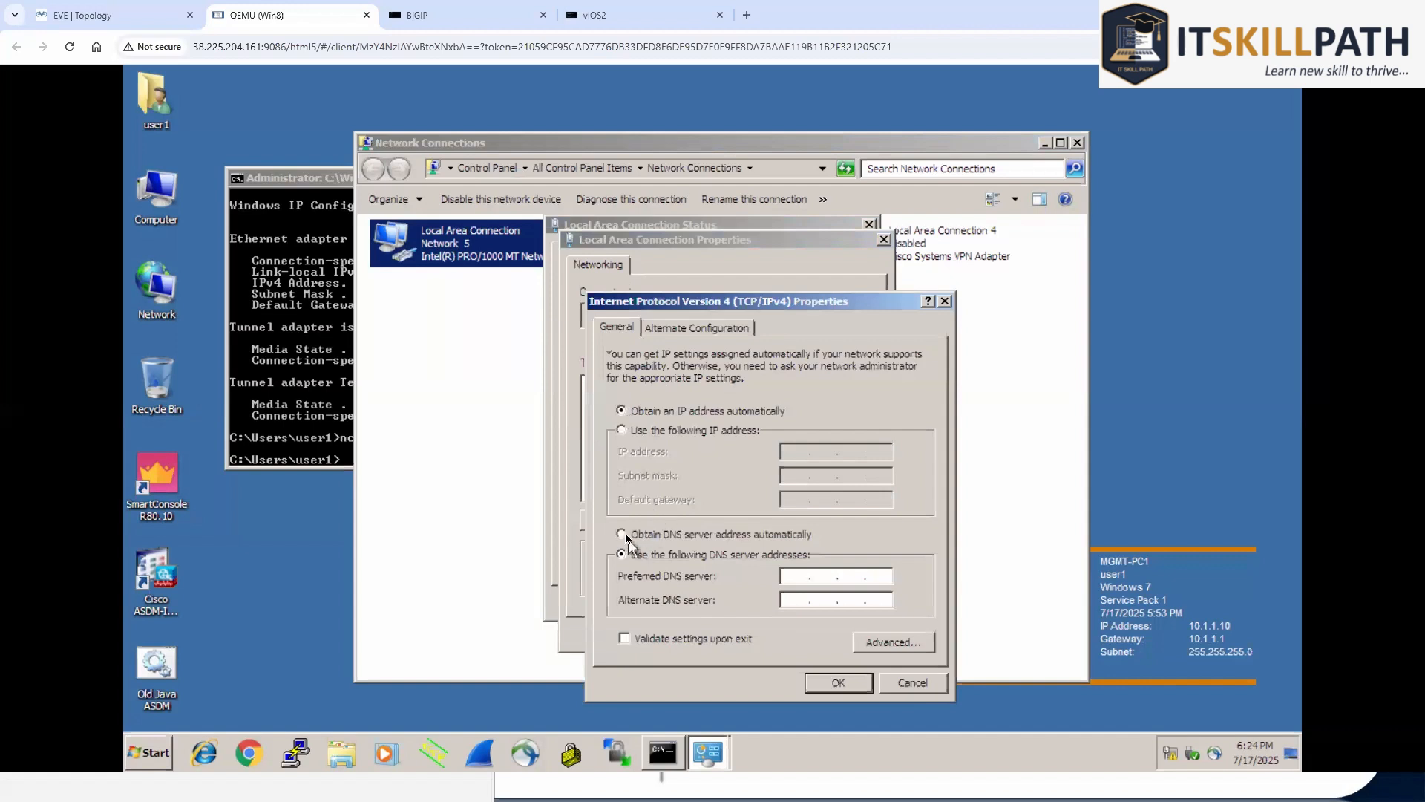
click(622, 534)
click(837, 696)
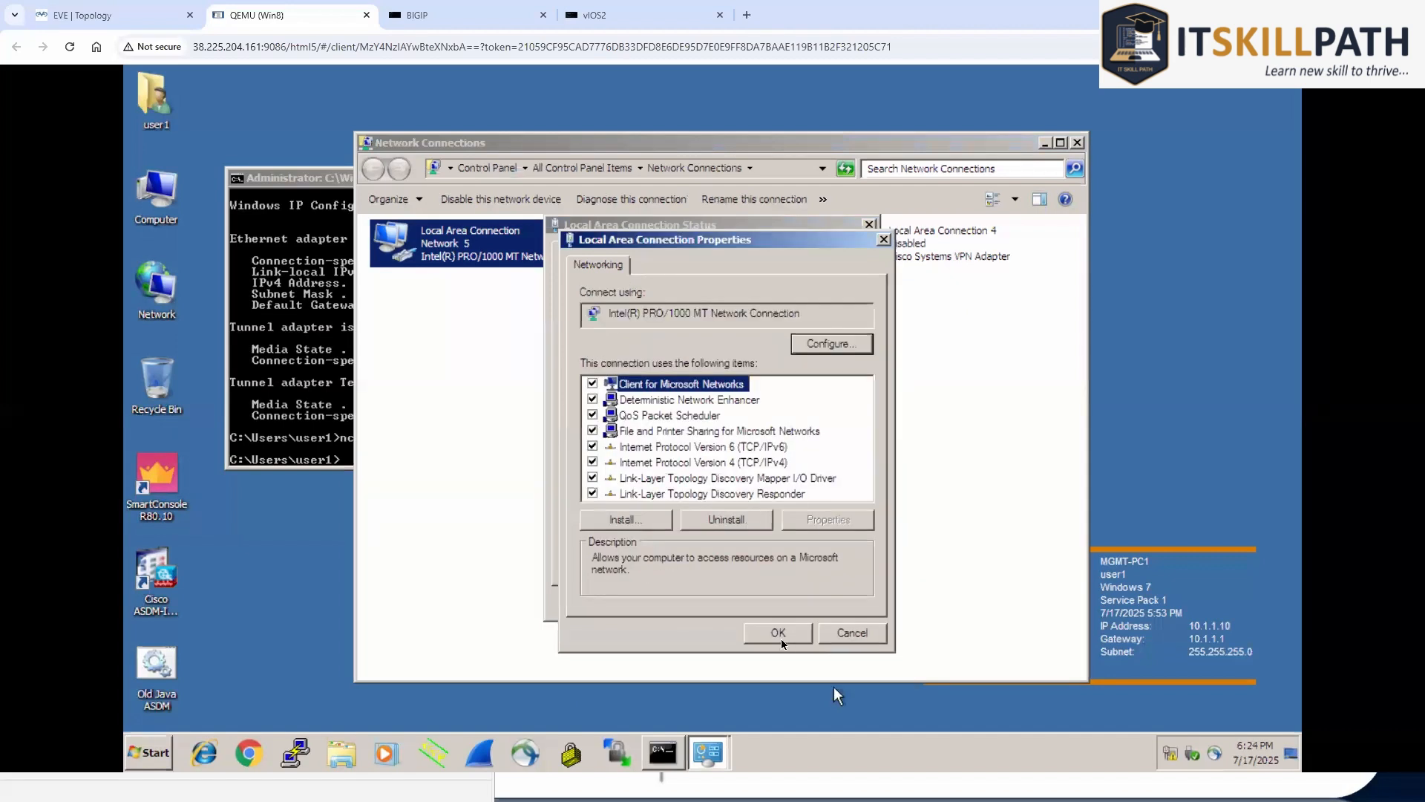
click(778, 633)
click(831, 602)
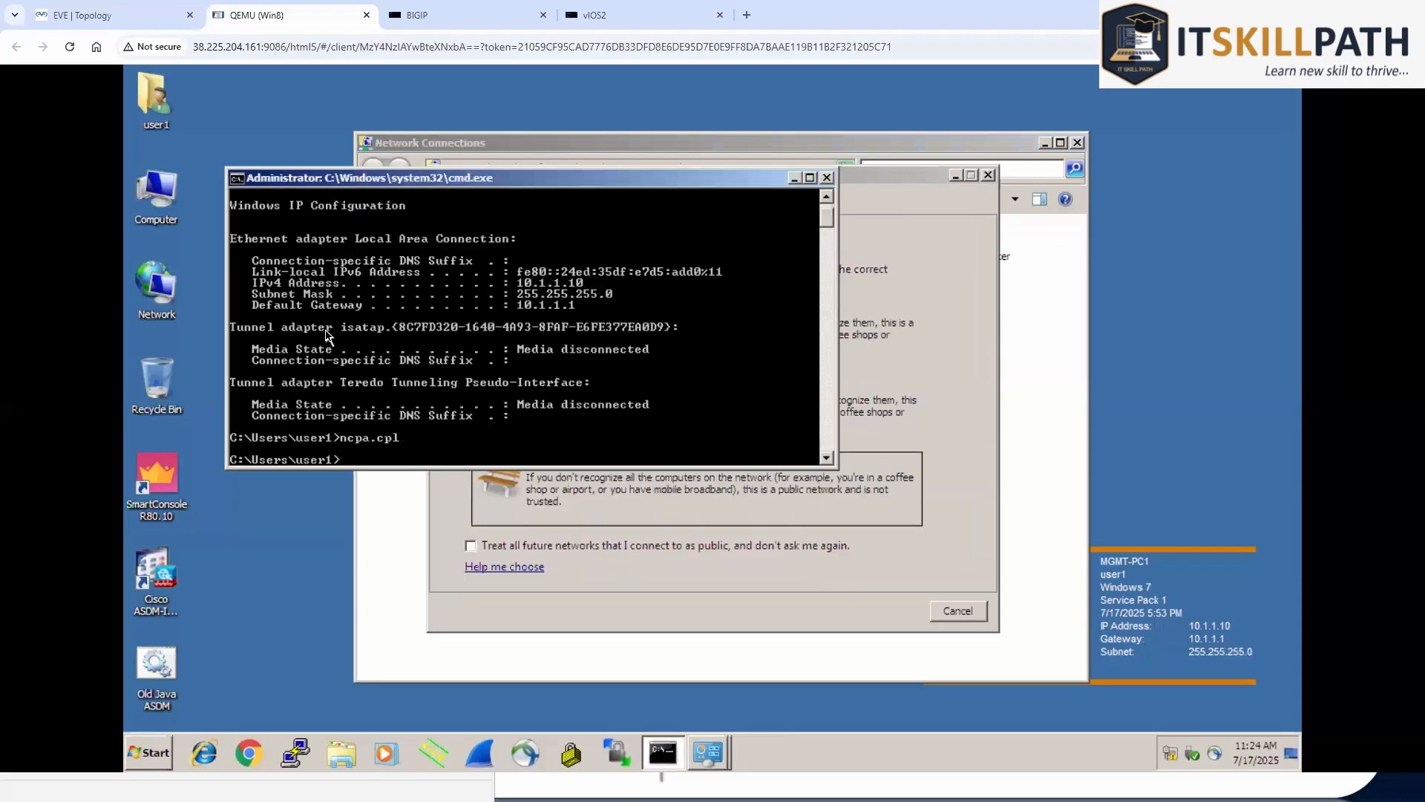
Verify DHCP address 10.0.3.100 and a 0%-loss ping to 8.8.8.8, then launch Chrome.
text(ipconfig)
key(Return)
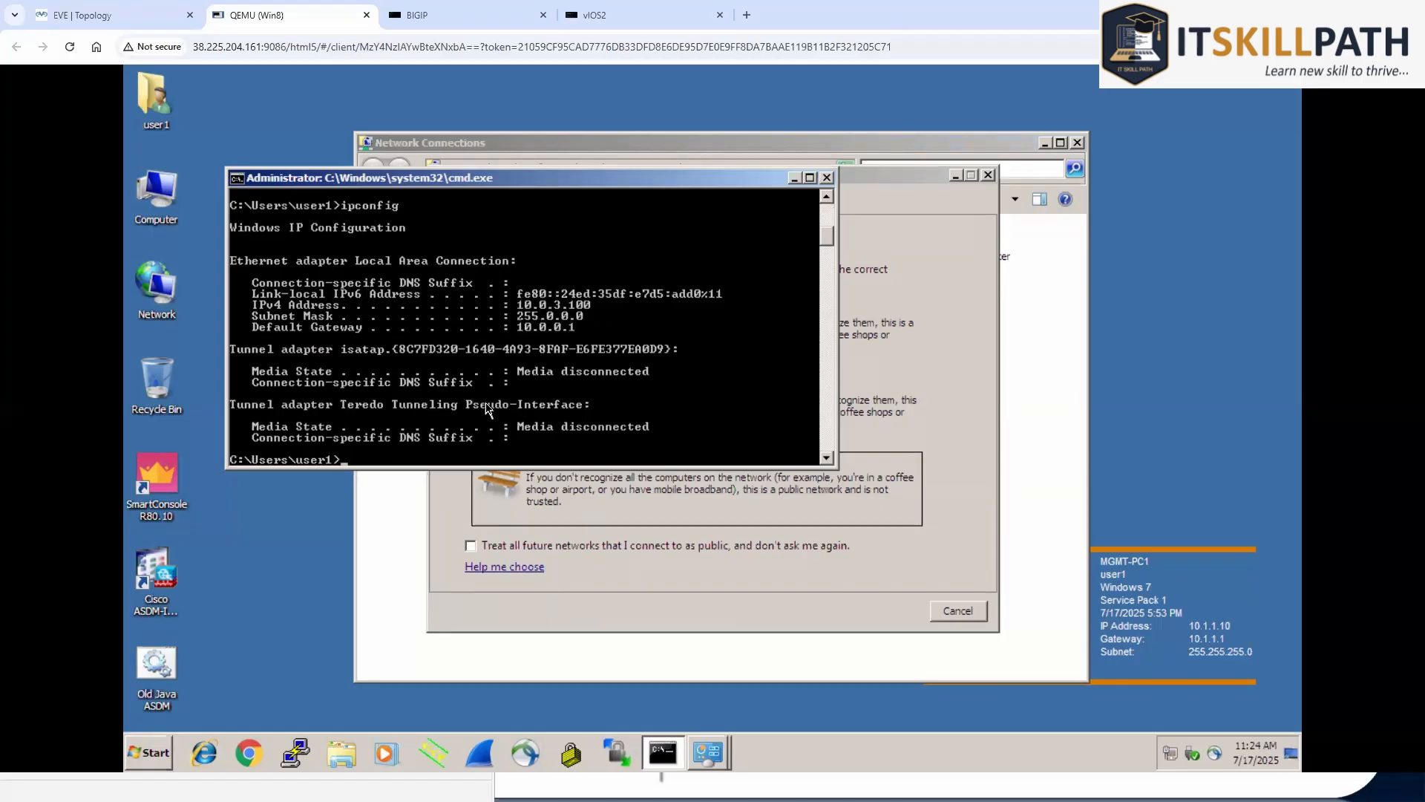
text(ping 8.8.8.8)
key(Return)
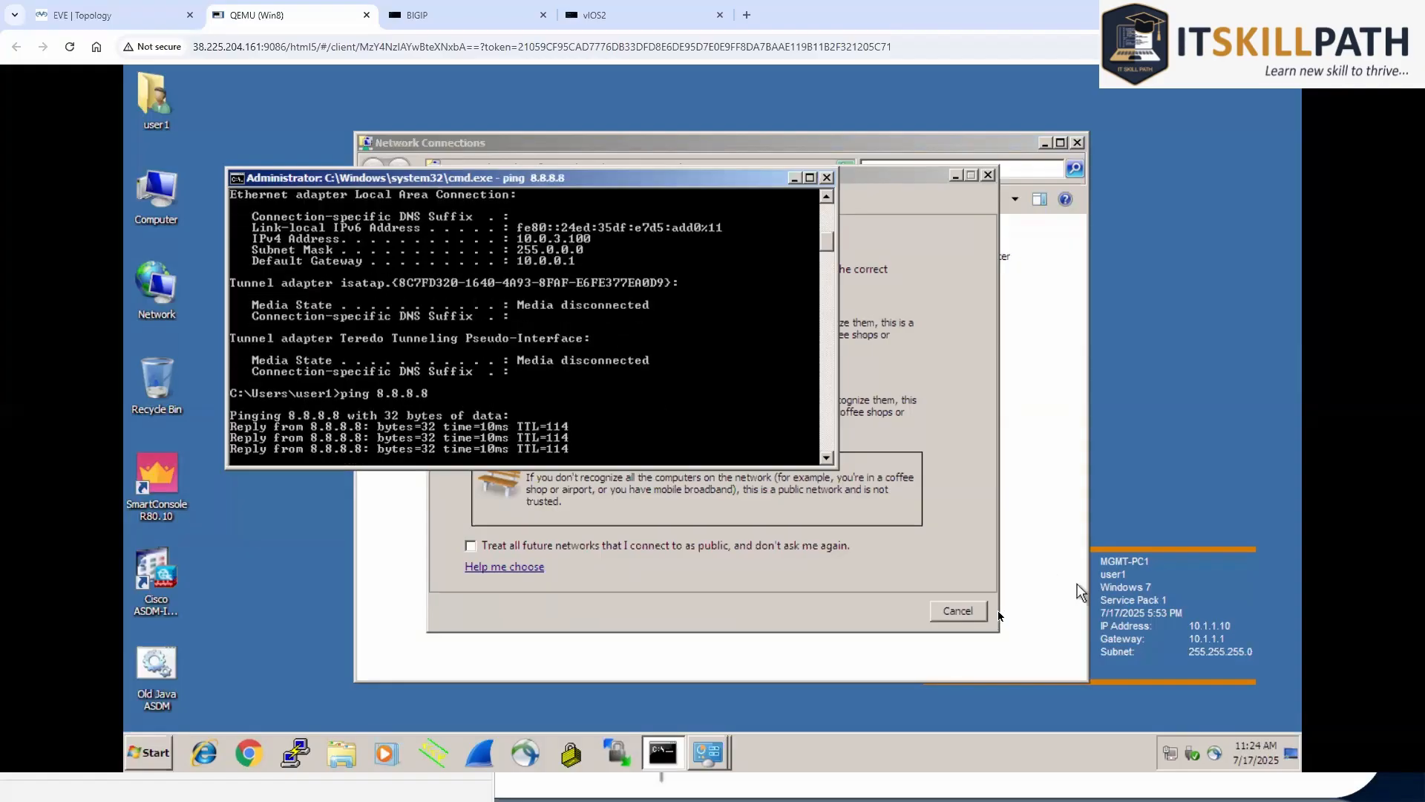
click(965, 611)
click(251, 765)
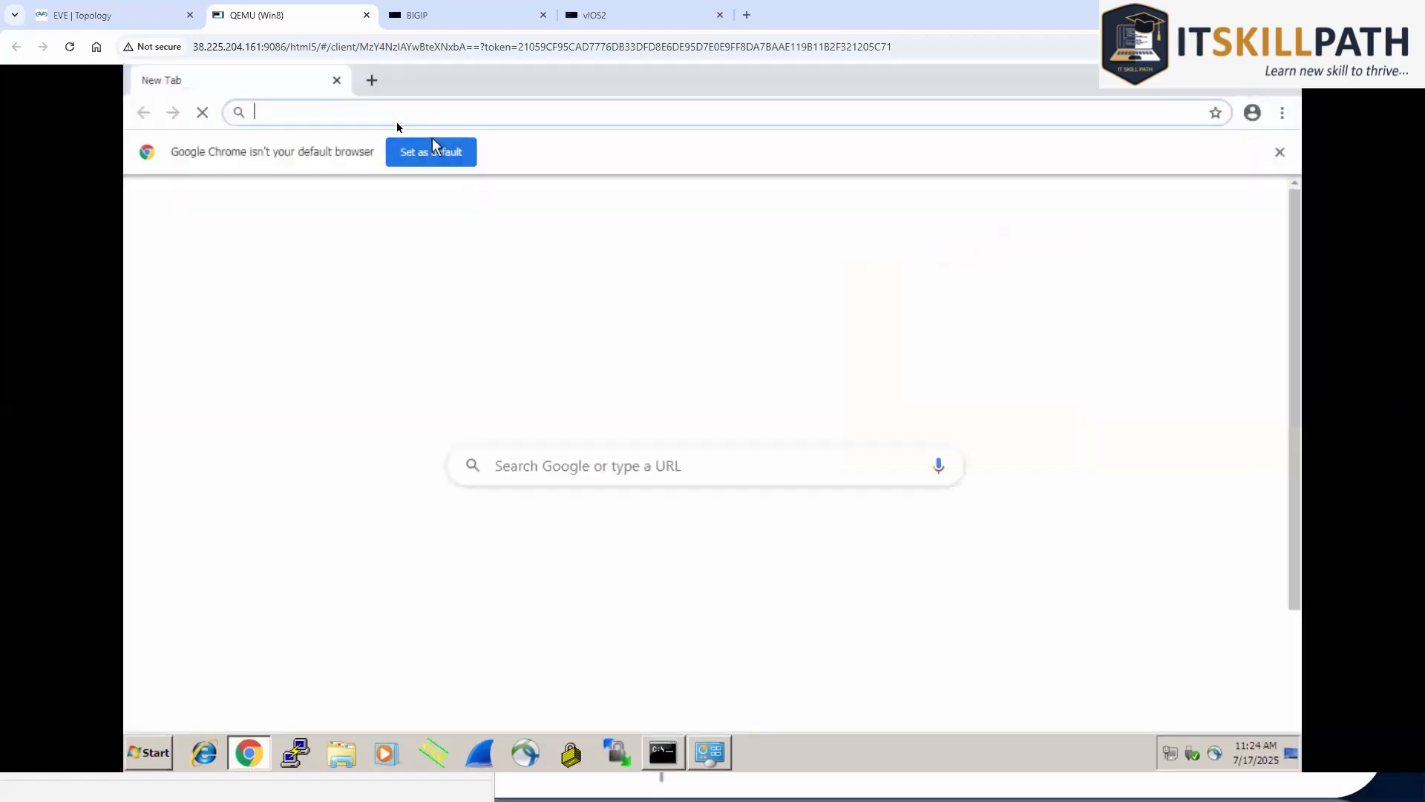
text(https)
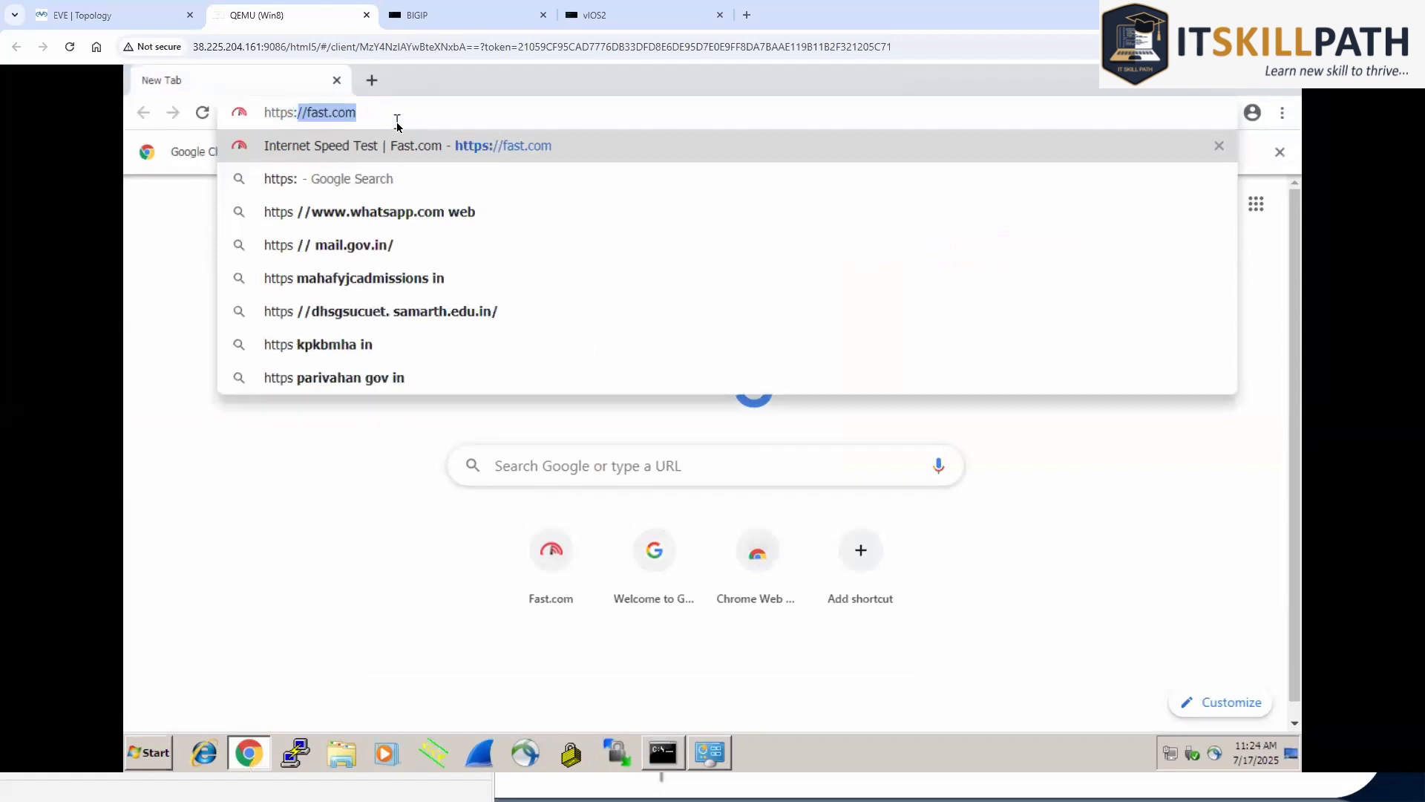
text(://1)
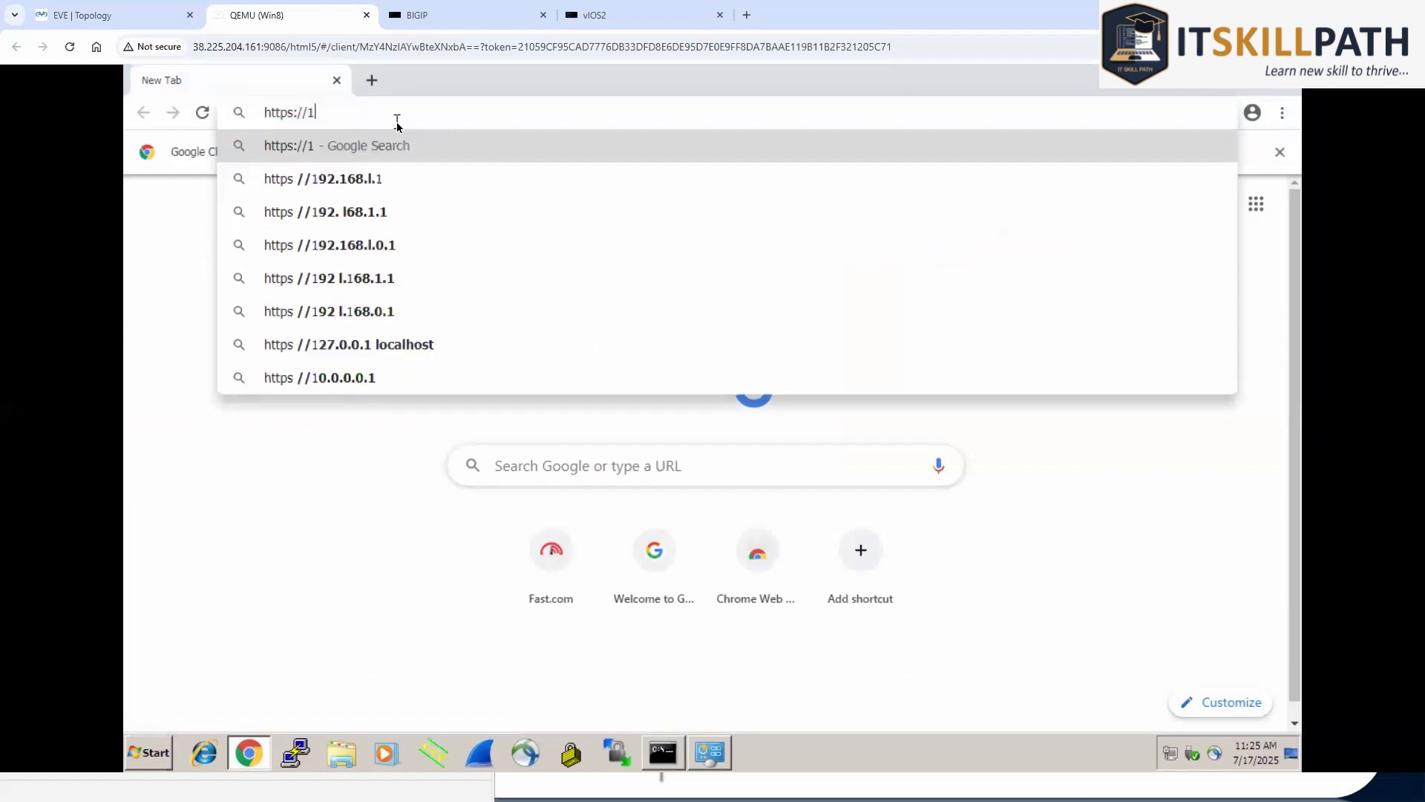
text(0.1.)
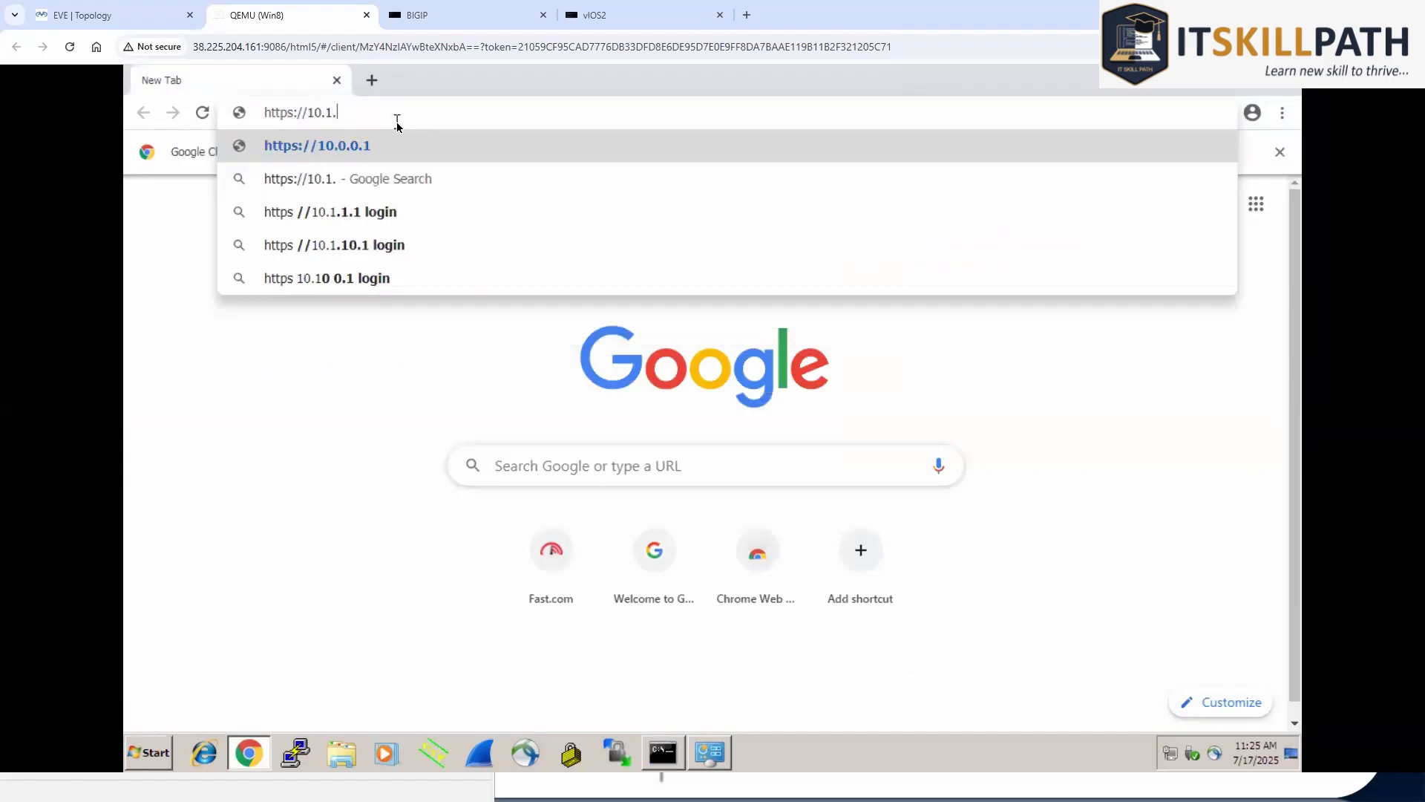
text(1.101)
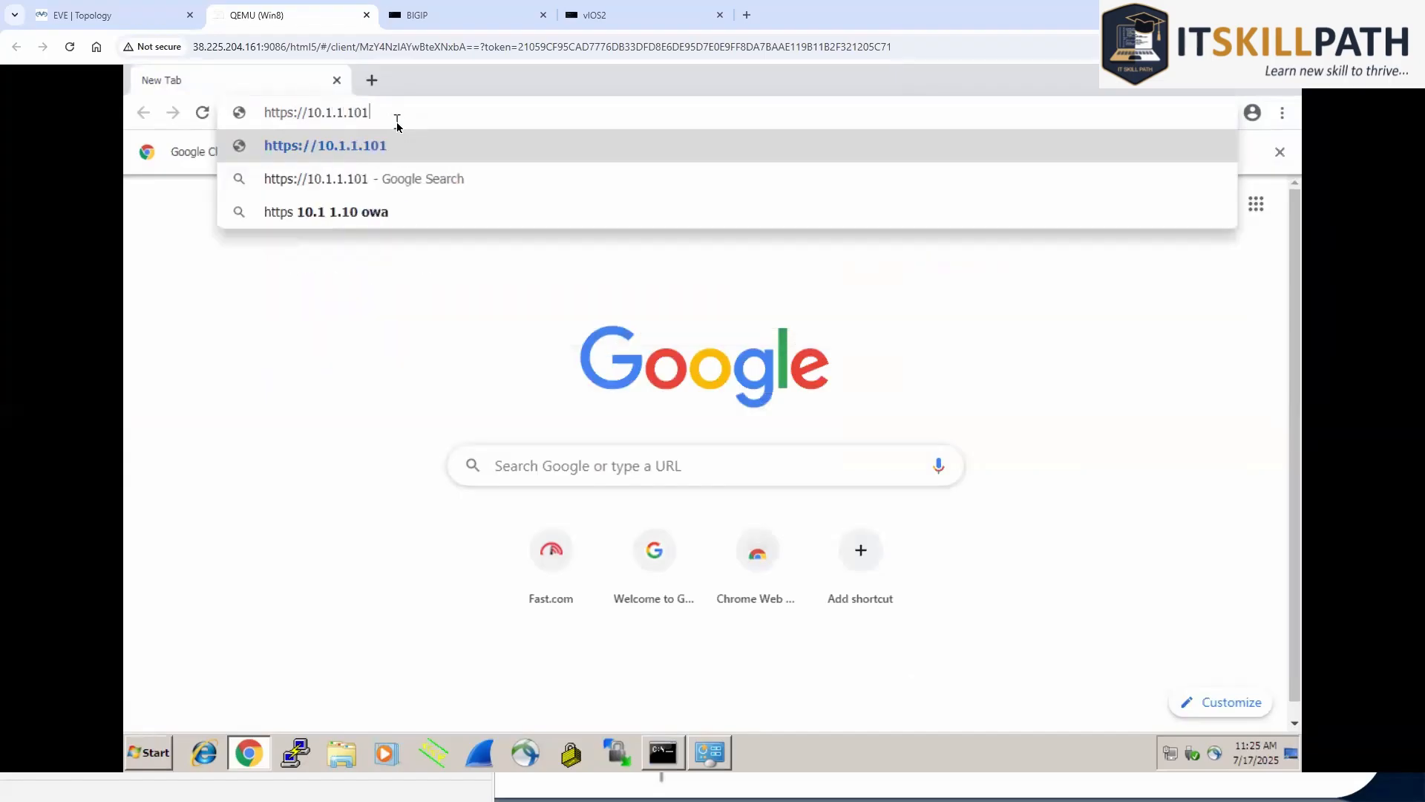
key(Return)
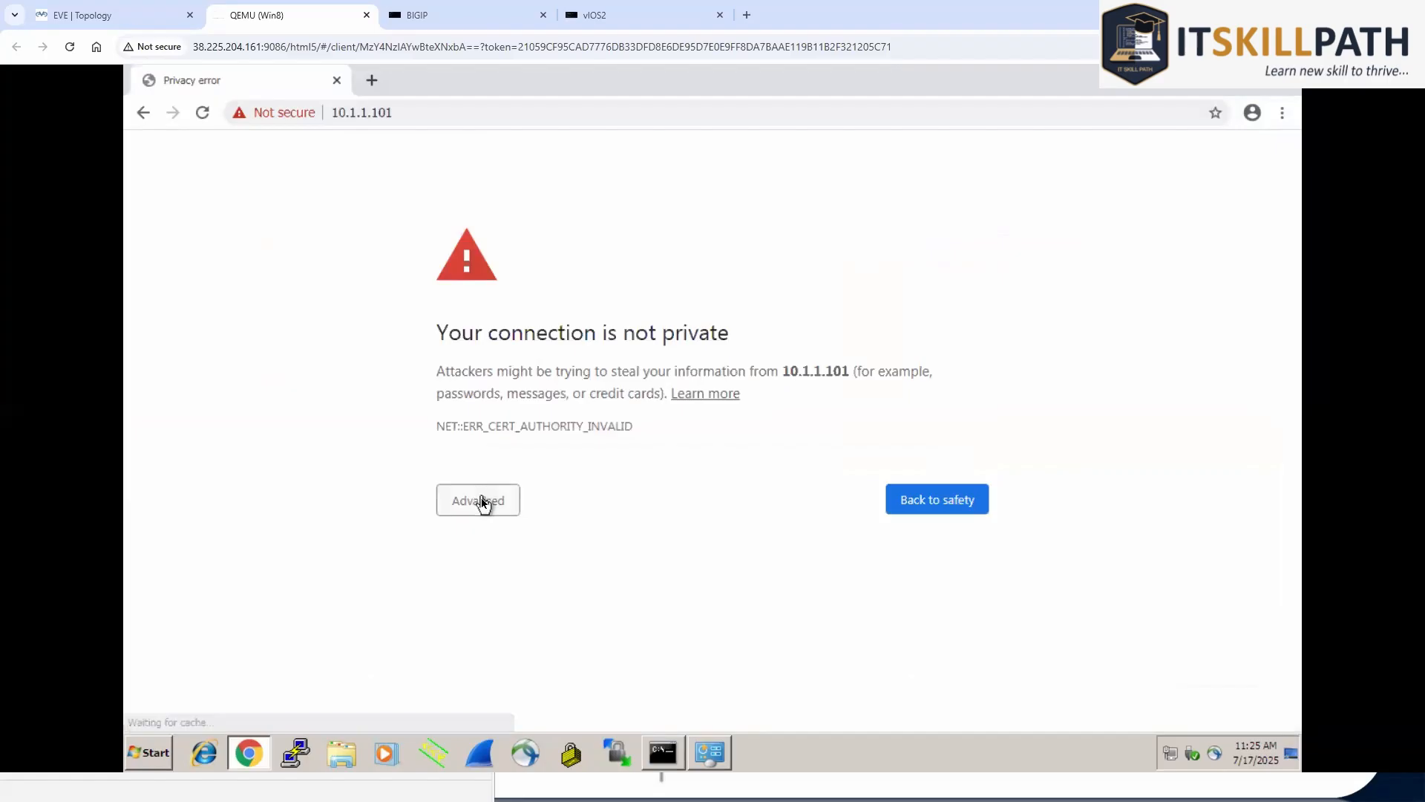
click(482, 503)
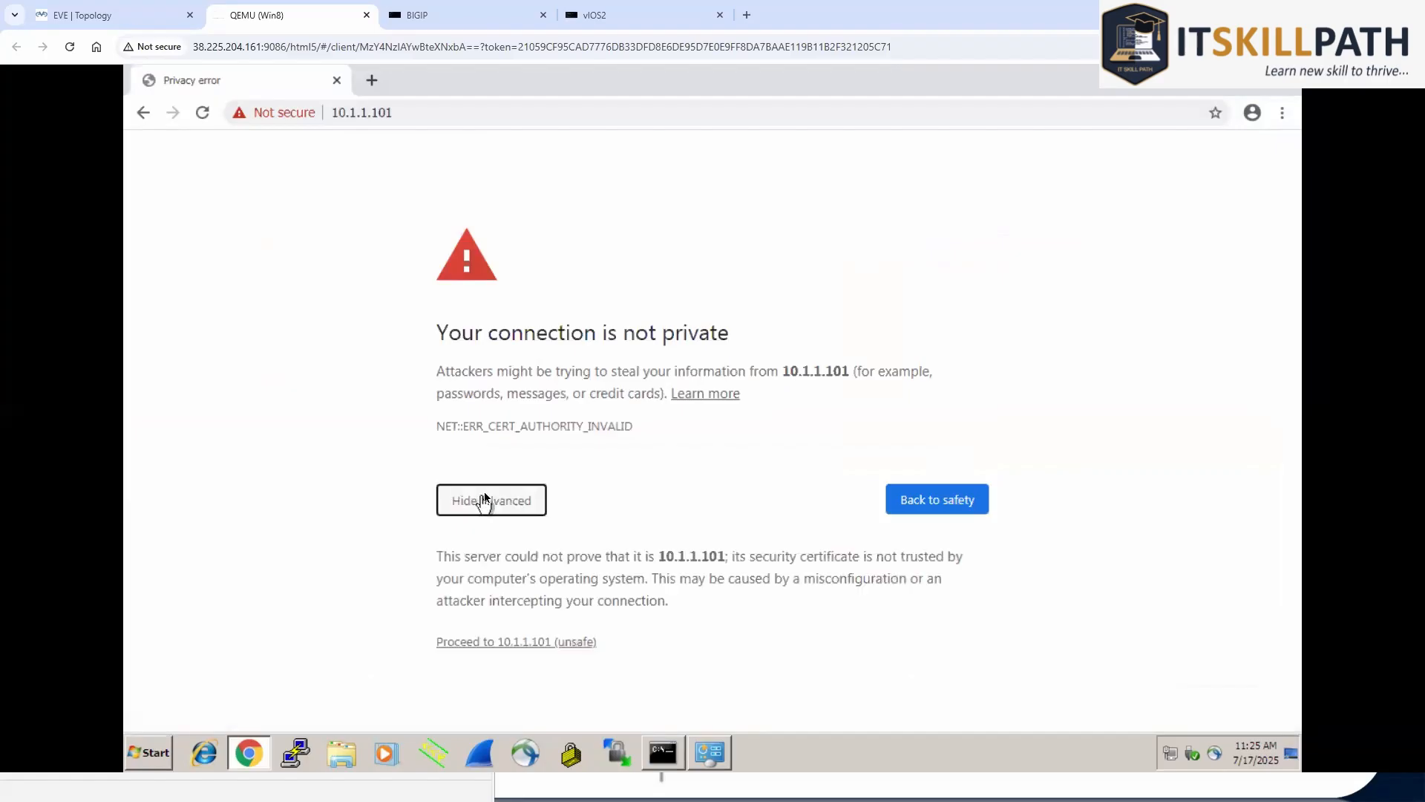
click(534, 643)
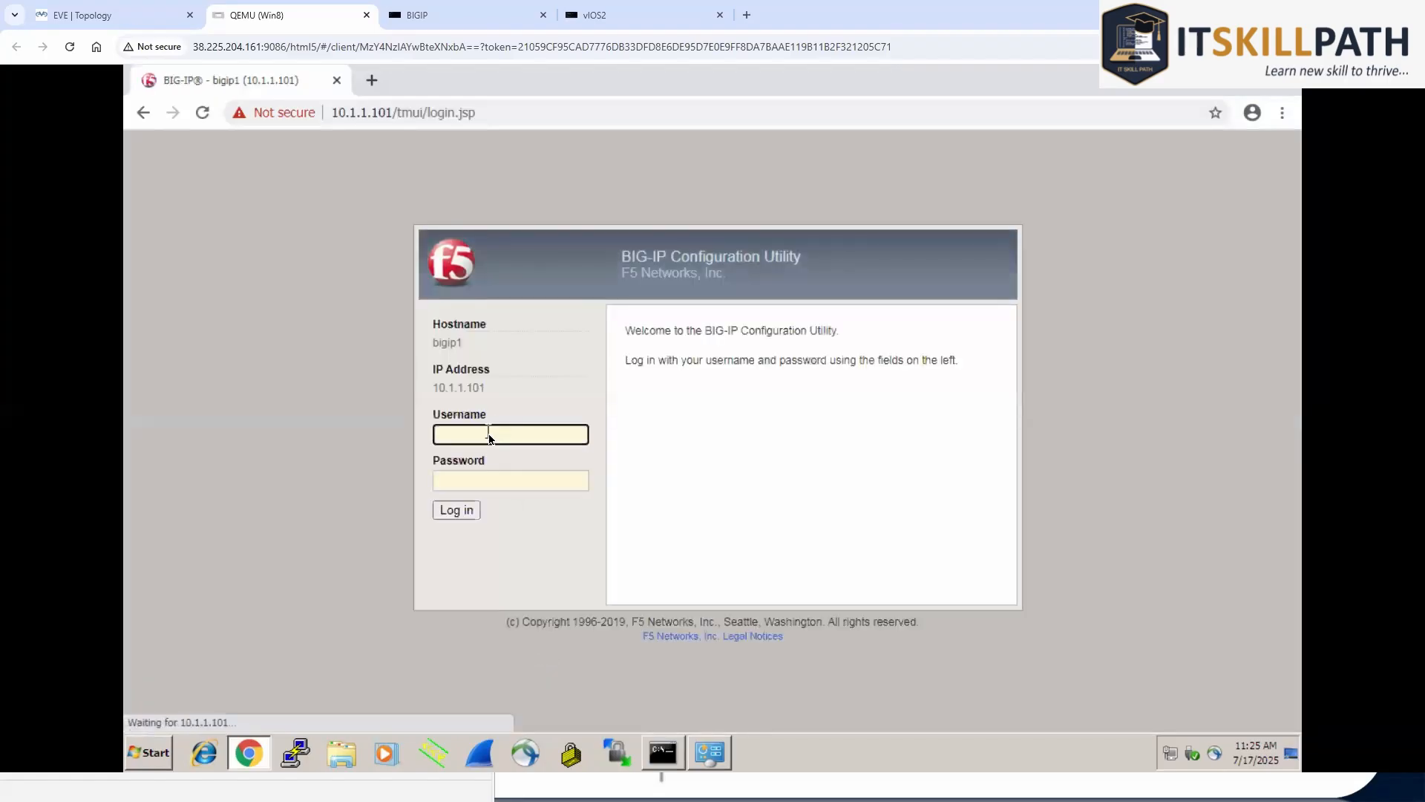
Log in as admin with the default password.
text(admin)
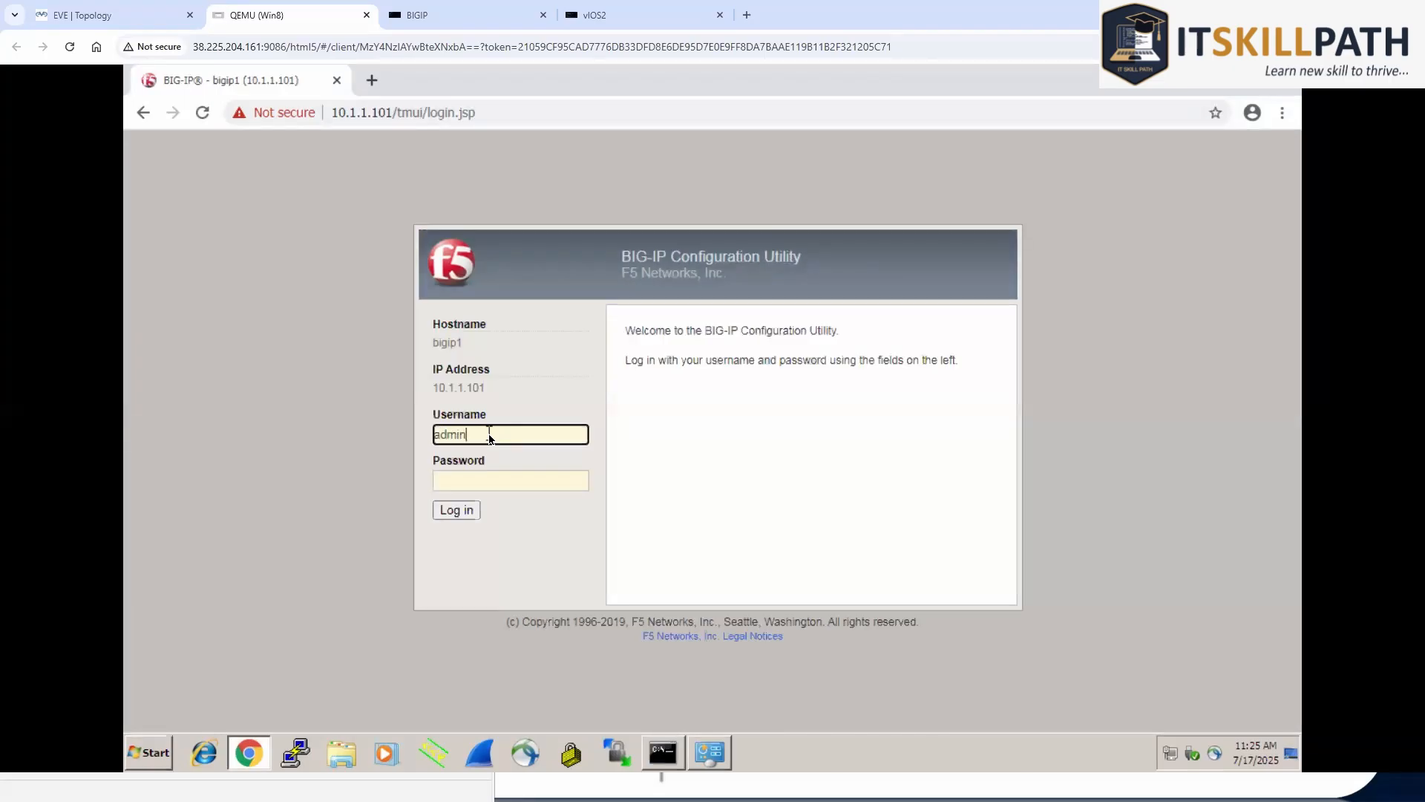
key(Tab)
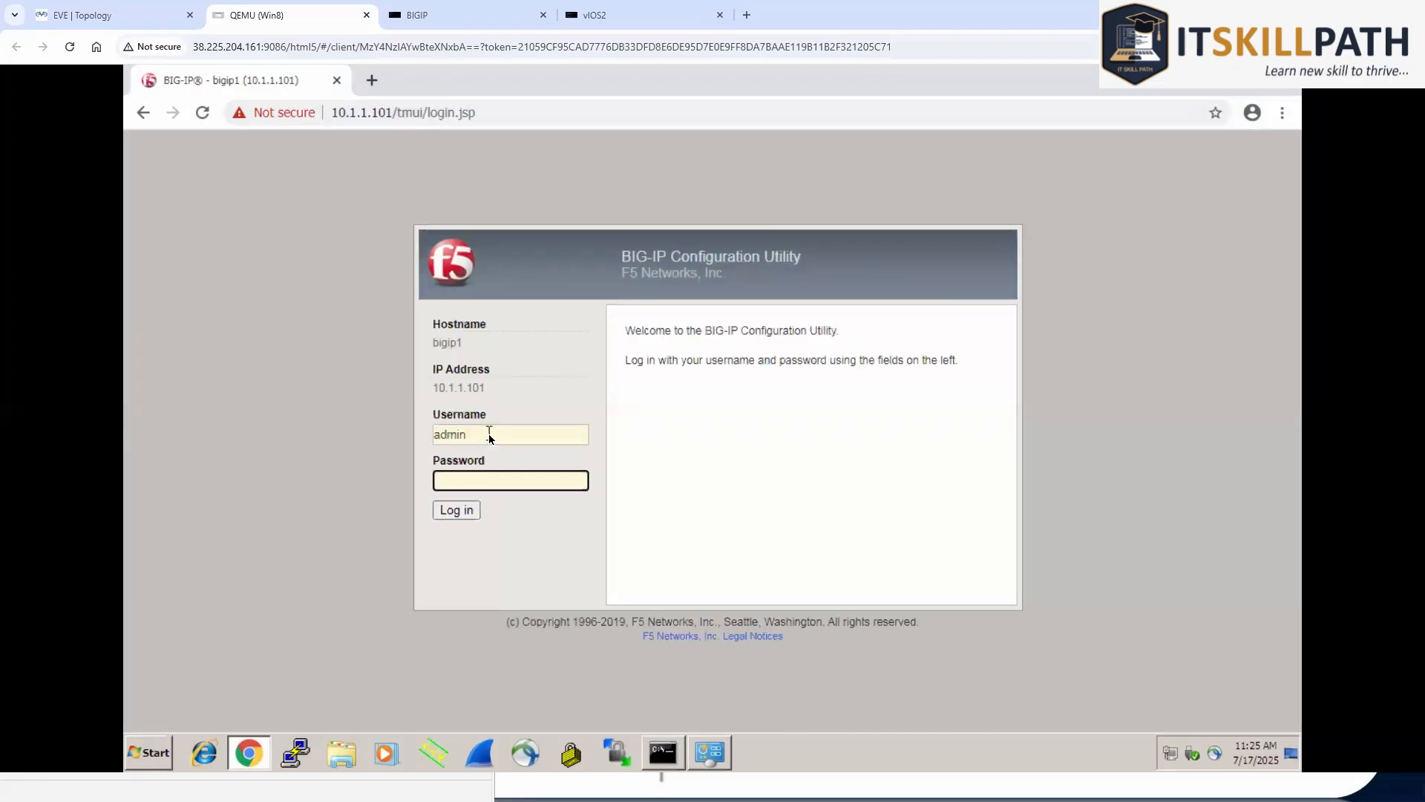
text(default)
key(Return)
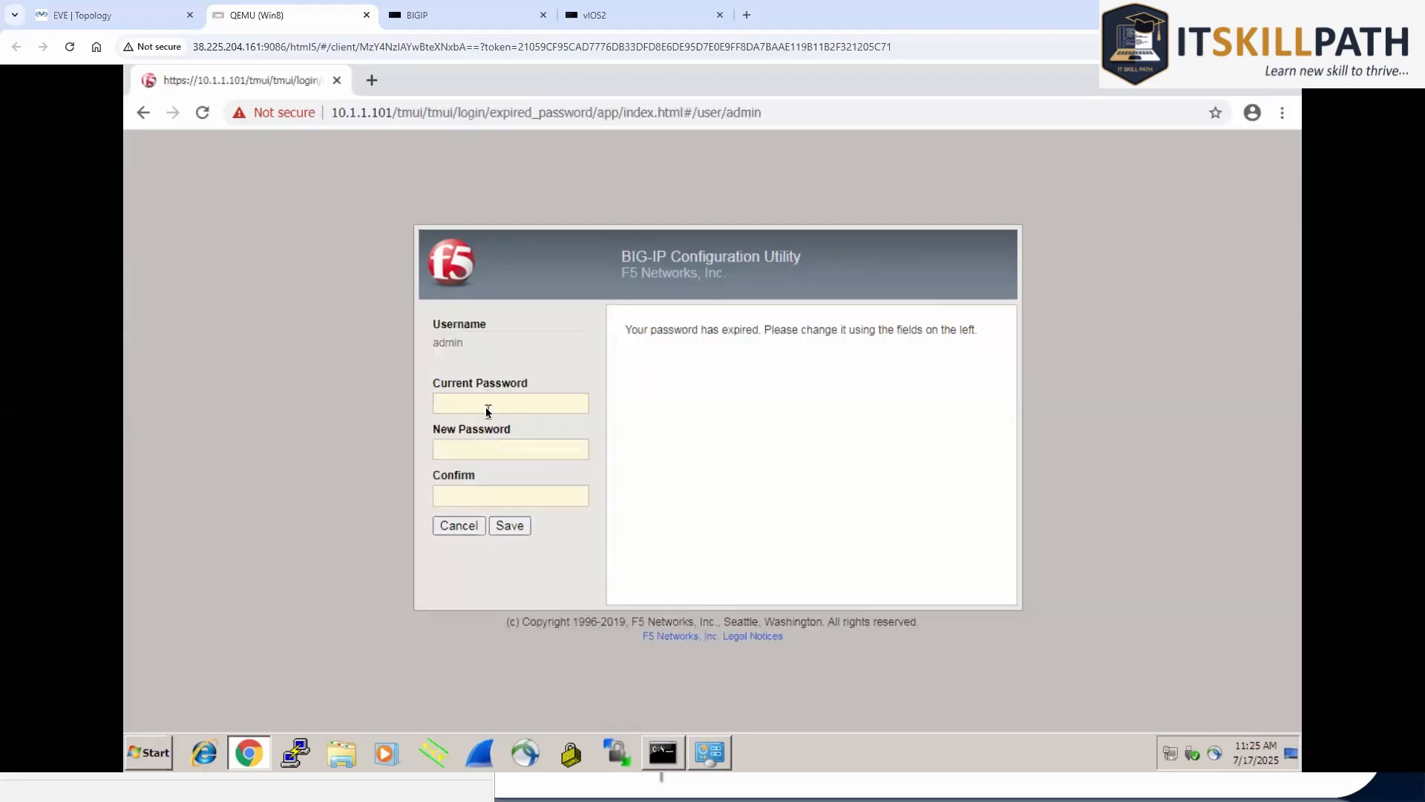
Replace the expired admin password by filling current, new and confirm fields and saving.
click(487, 407)
text(admin)
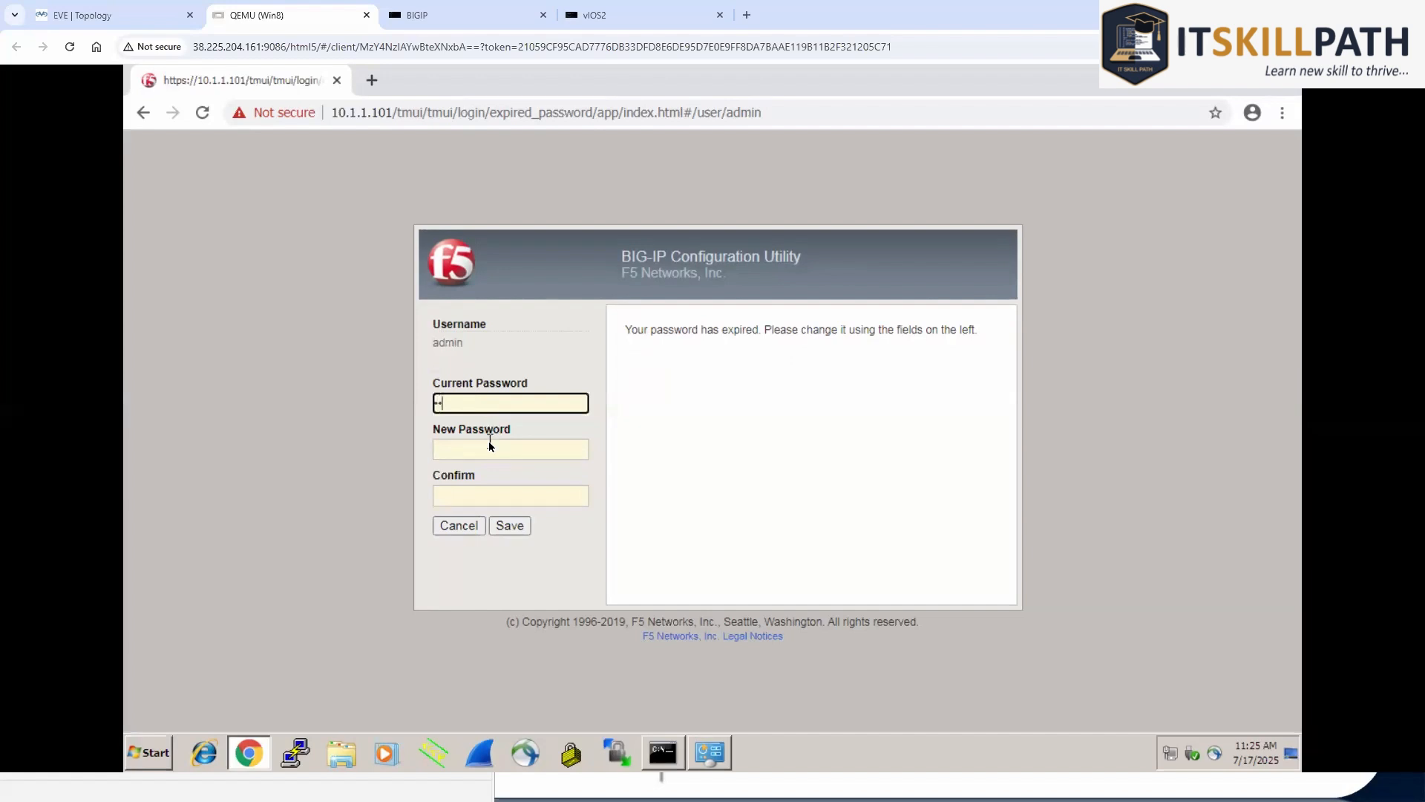
text(@123)
click(489, 442)
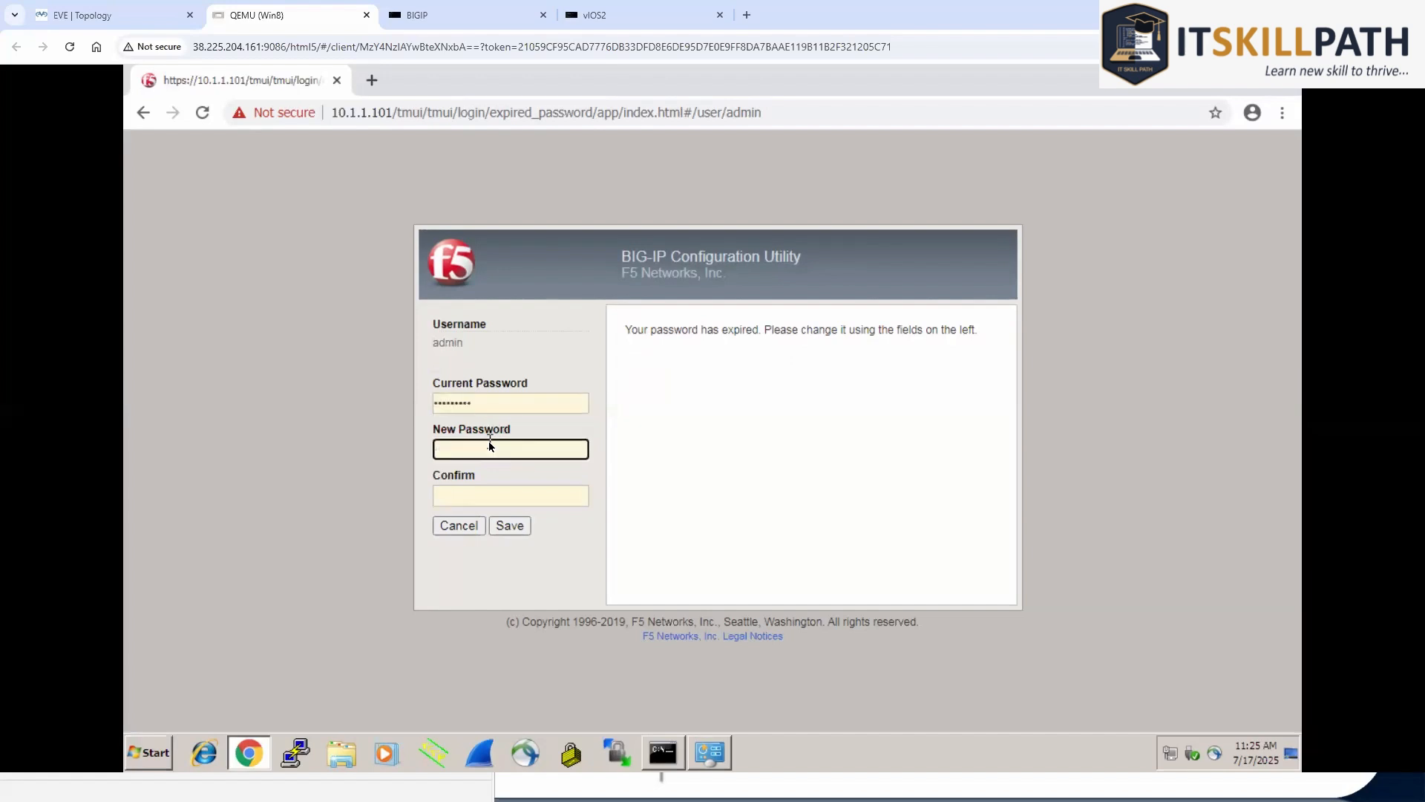
key(Tab)
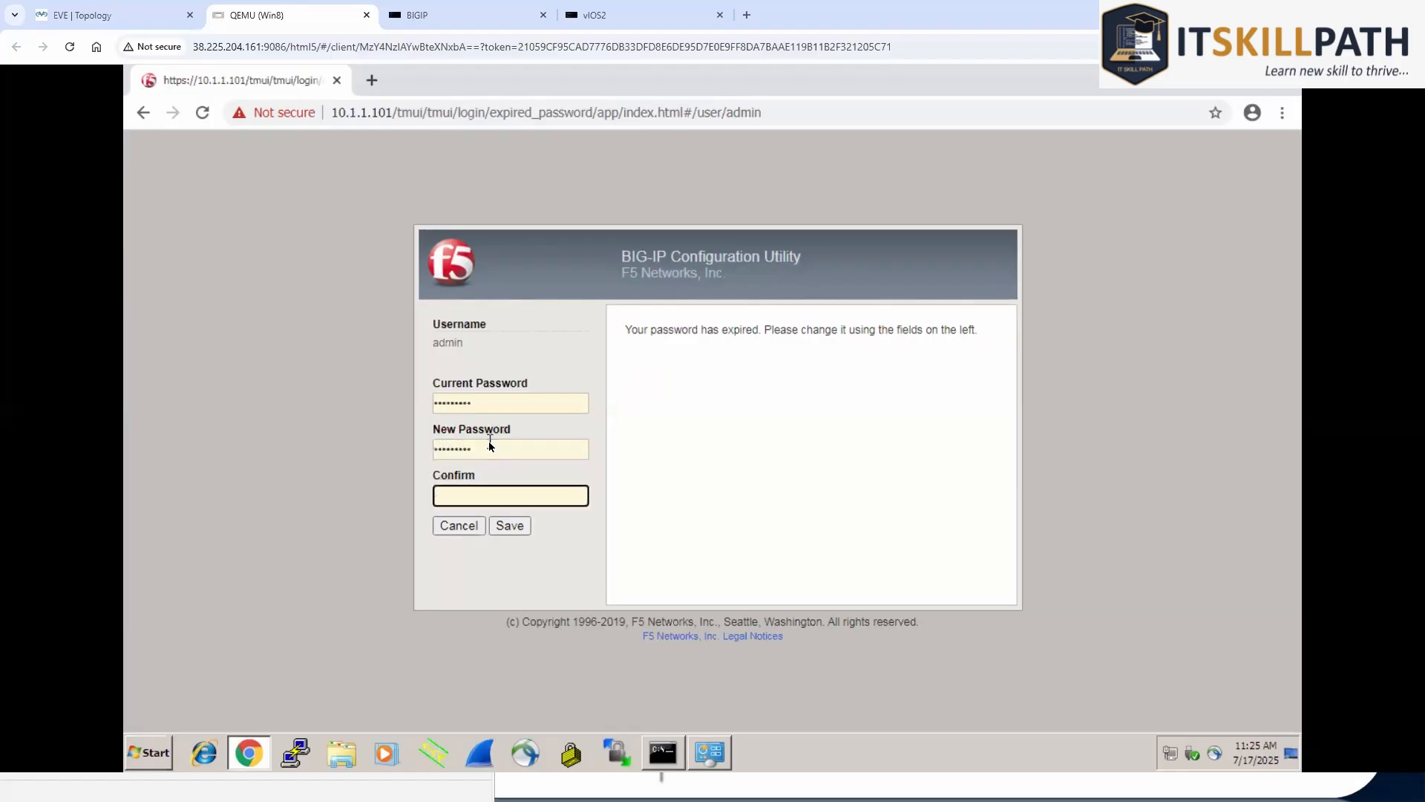
click(524, 527)
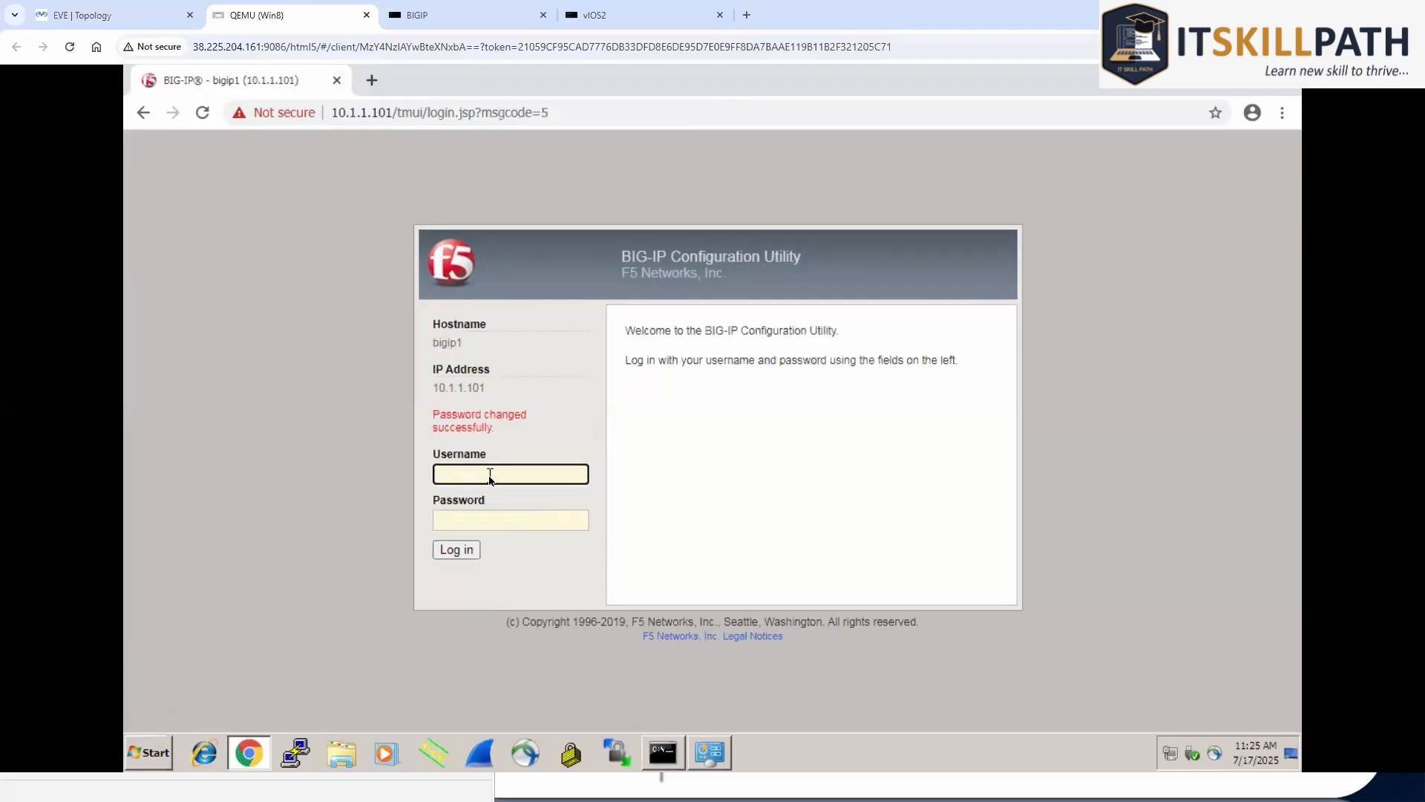
Log back in as admin with the new password.
text(admin)
key(Tab)
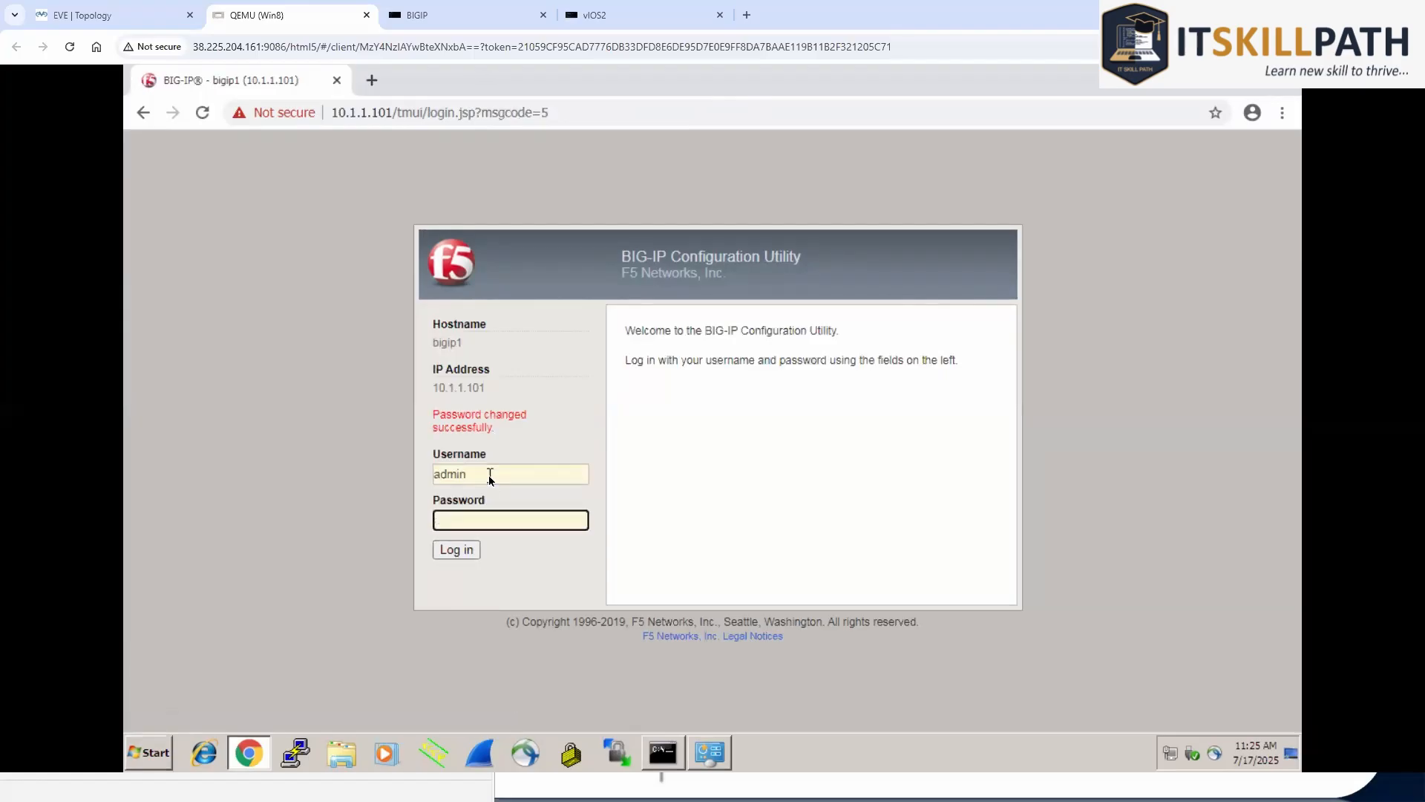
text(•••••••••)
key(Return)
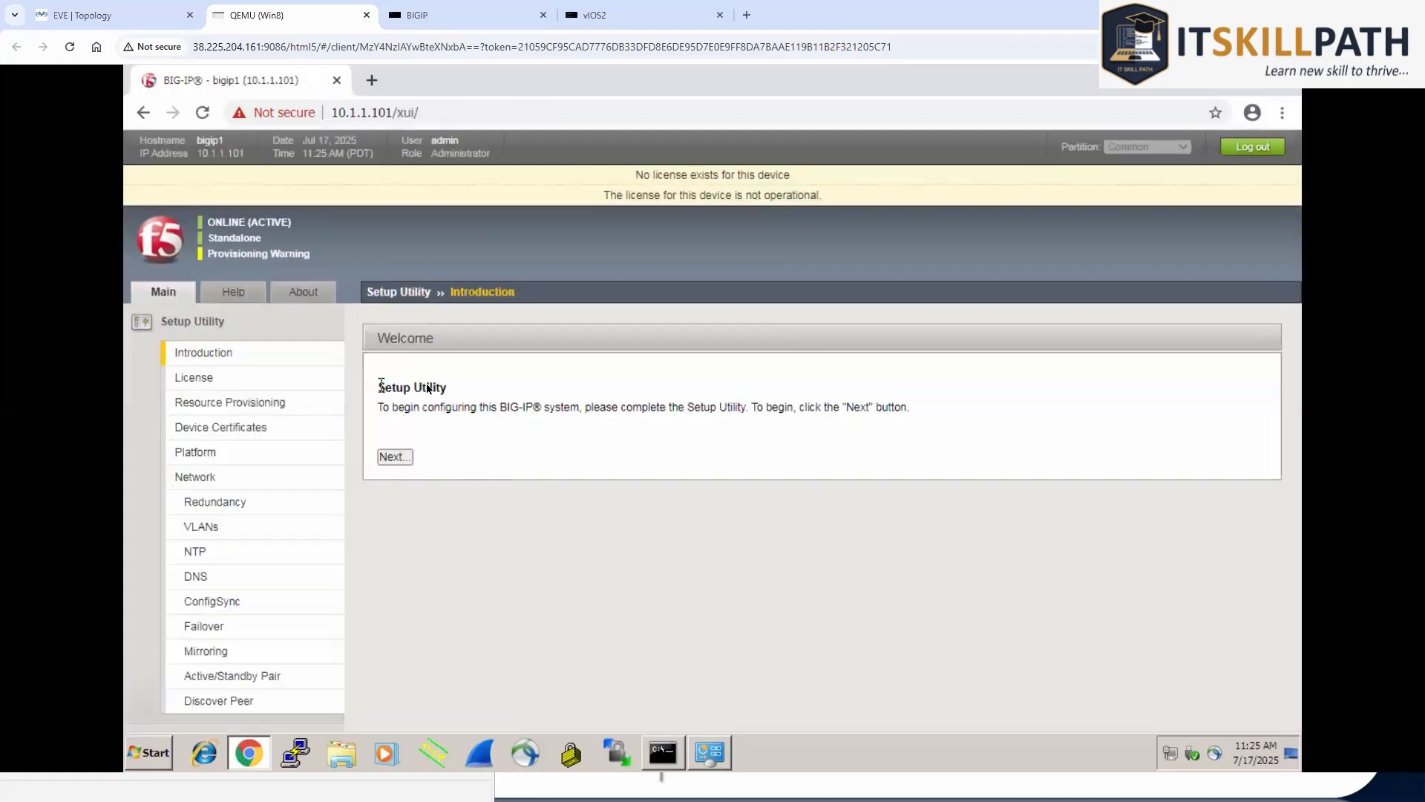
Advance the Setup Utility past the welcome page to the License page and start activation.
drag(375, 386, 520, 381)
drag(635, 176, 818, 169)
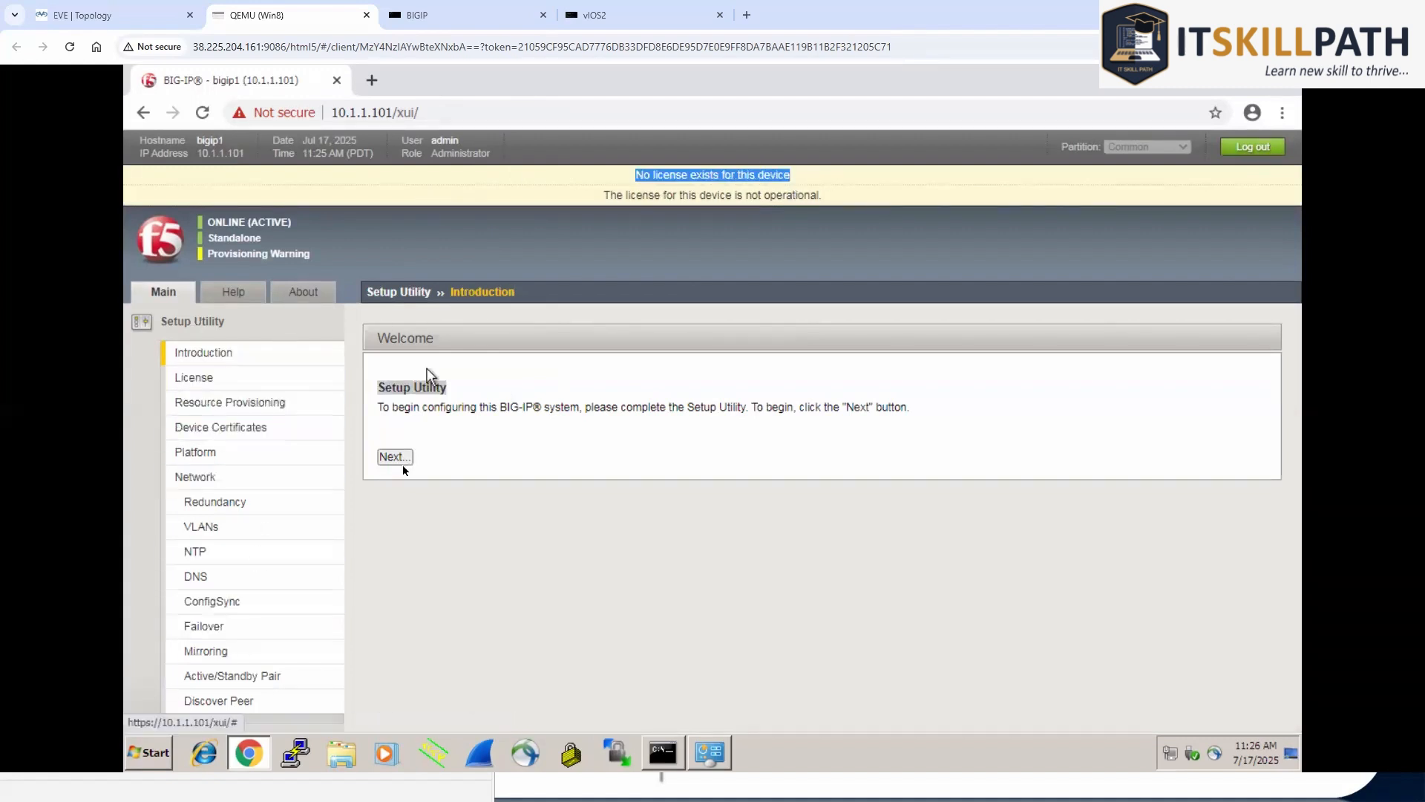
click(577, 460)
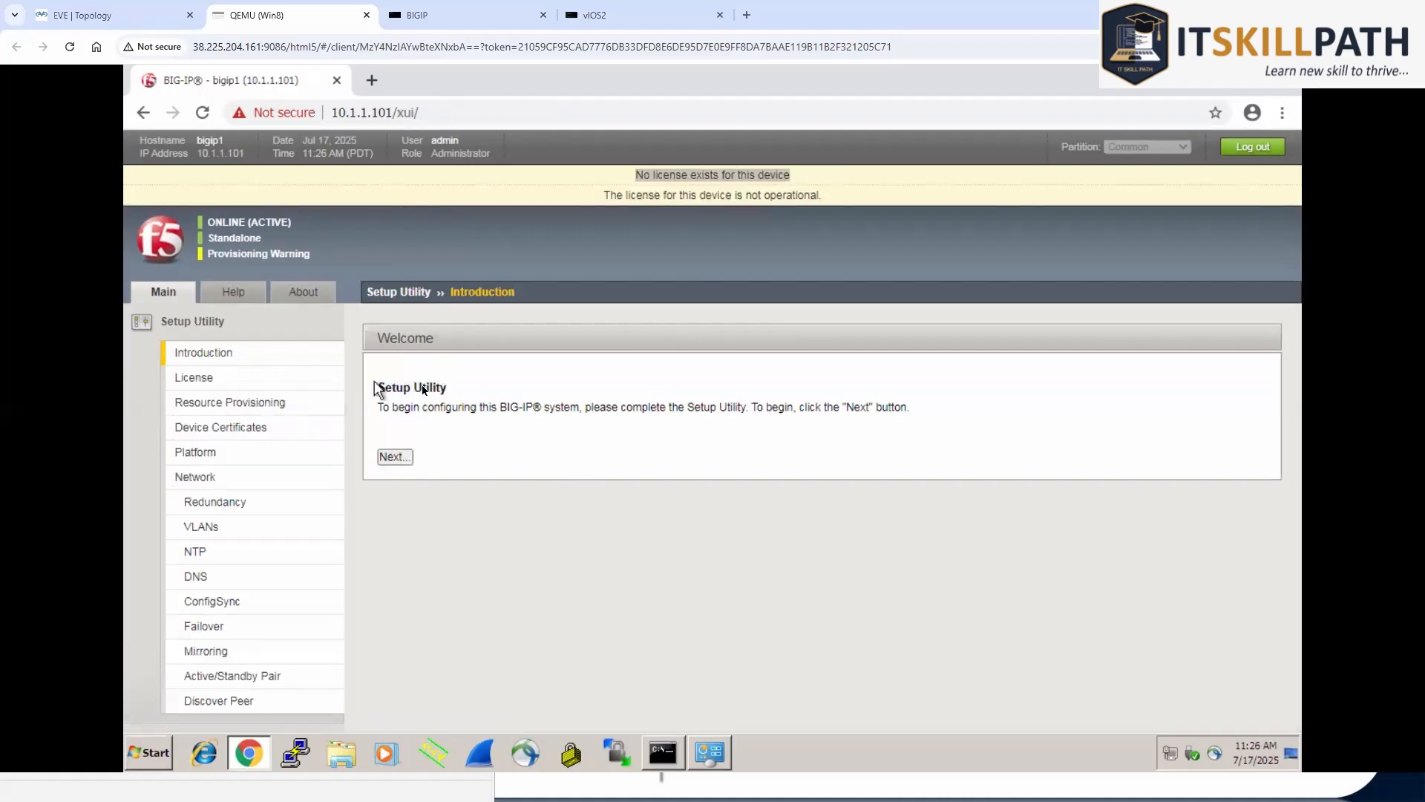
drag(376, 388, 454, 391)
click(391, 458)
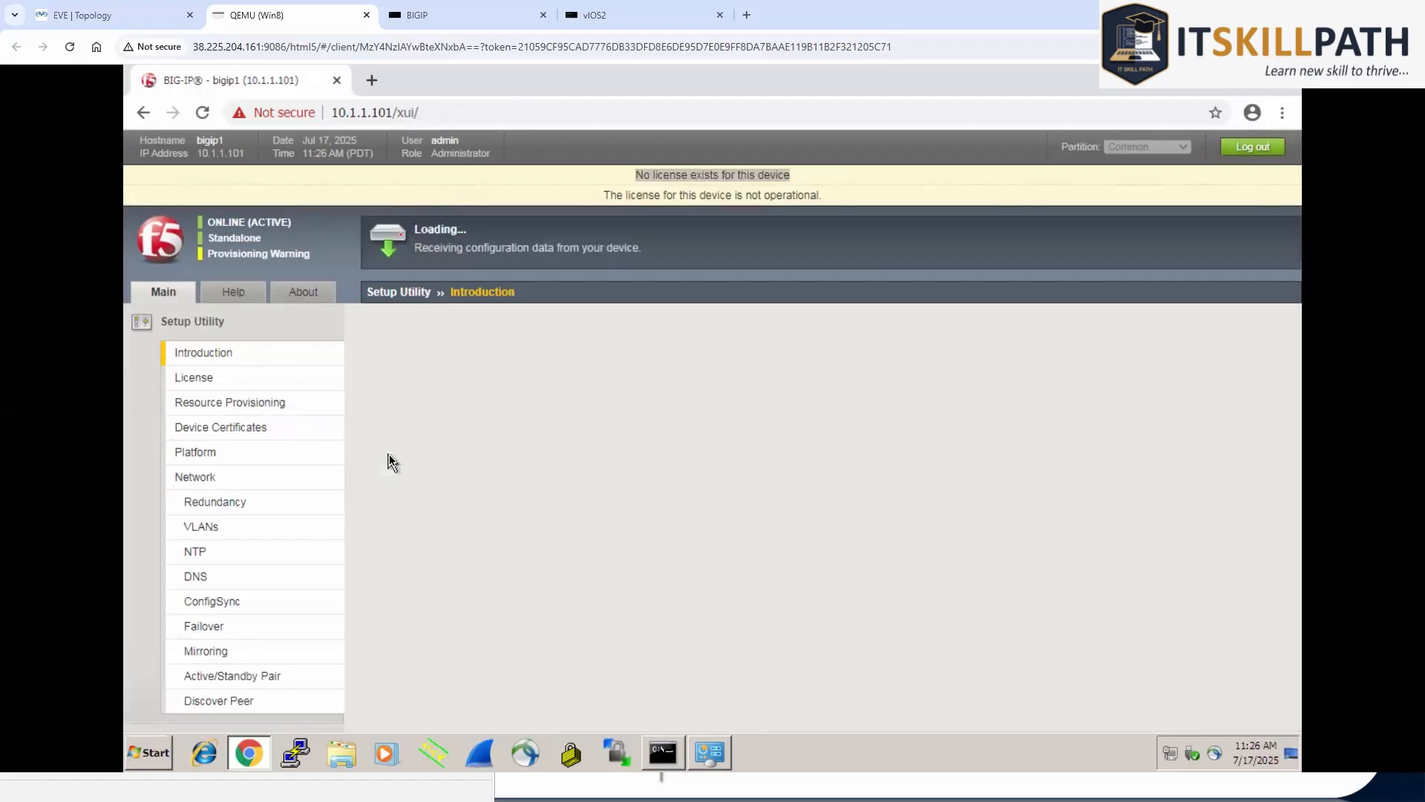
click(399, 397)
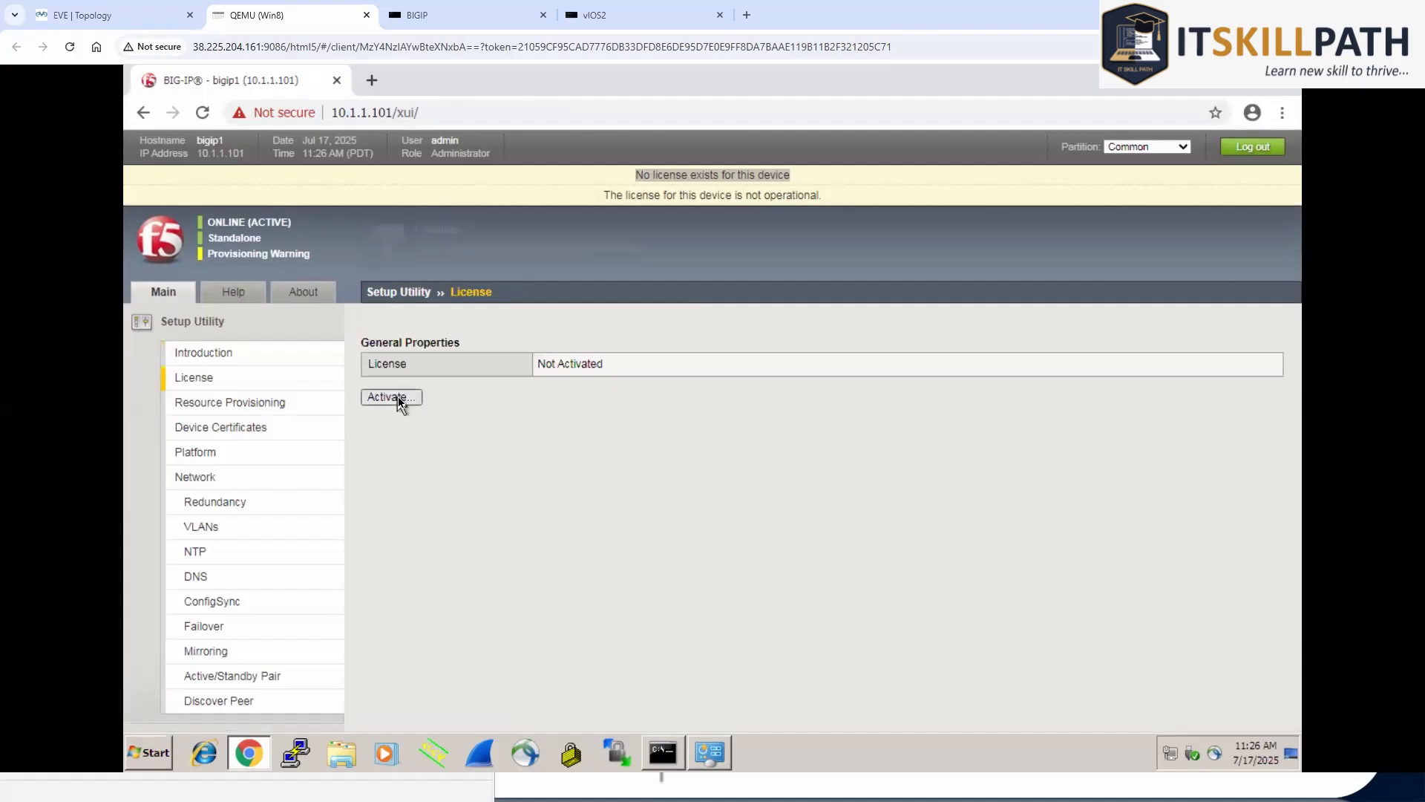
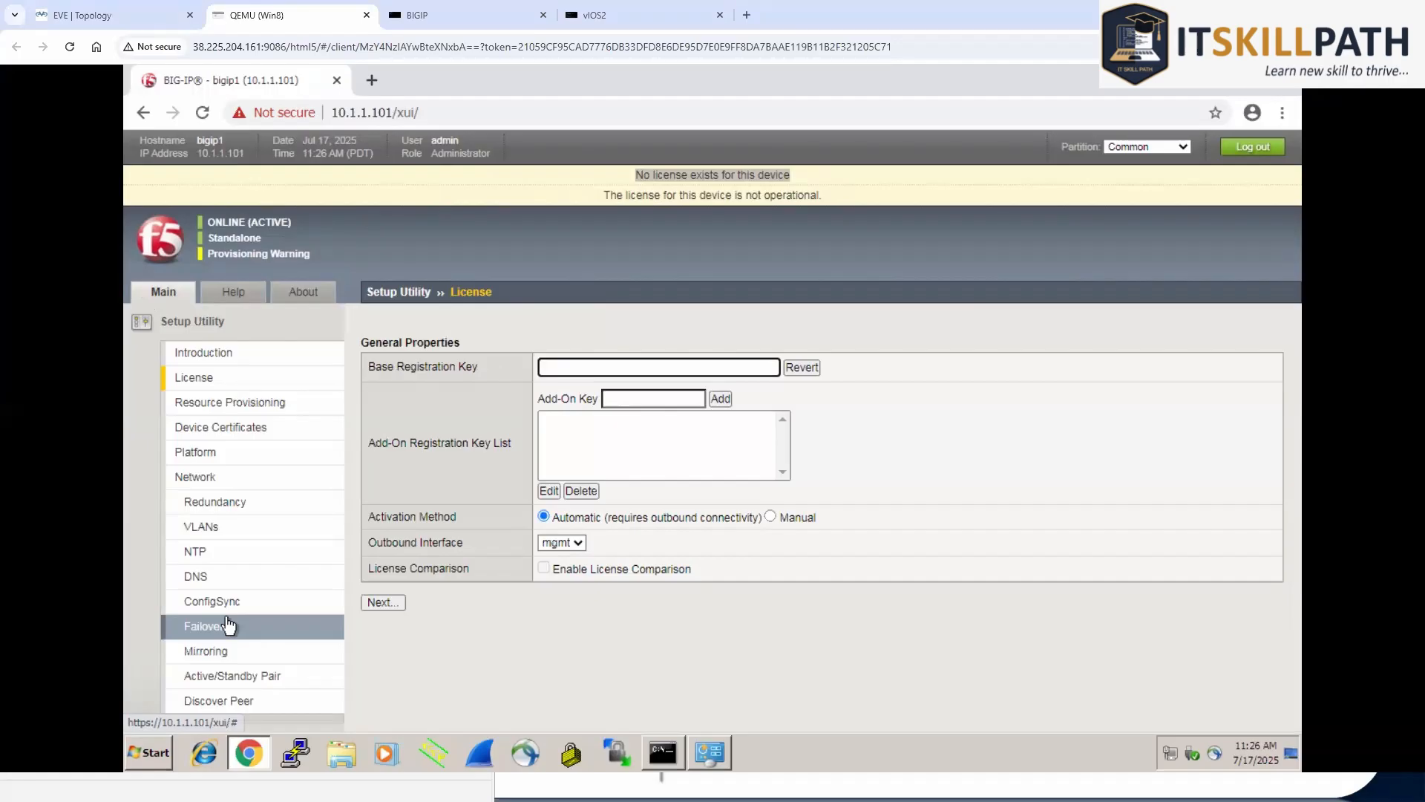
Copy the BIG-IP VE registration key from the MyF5 keys list.
key(alt+Tab)
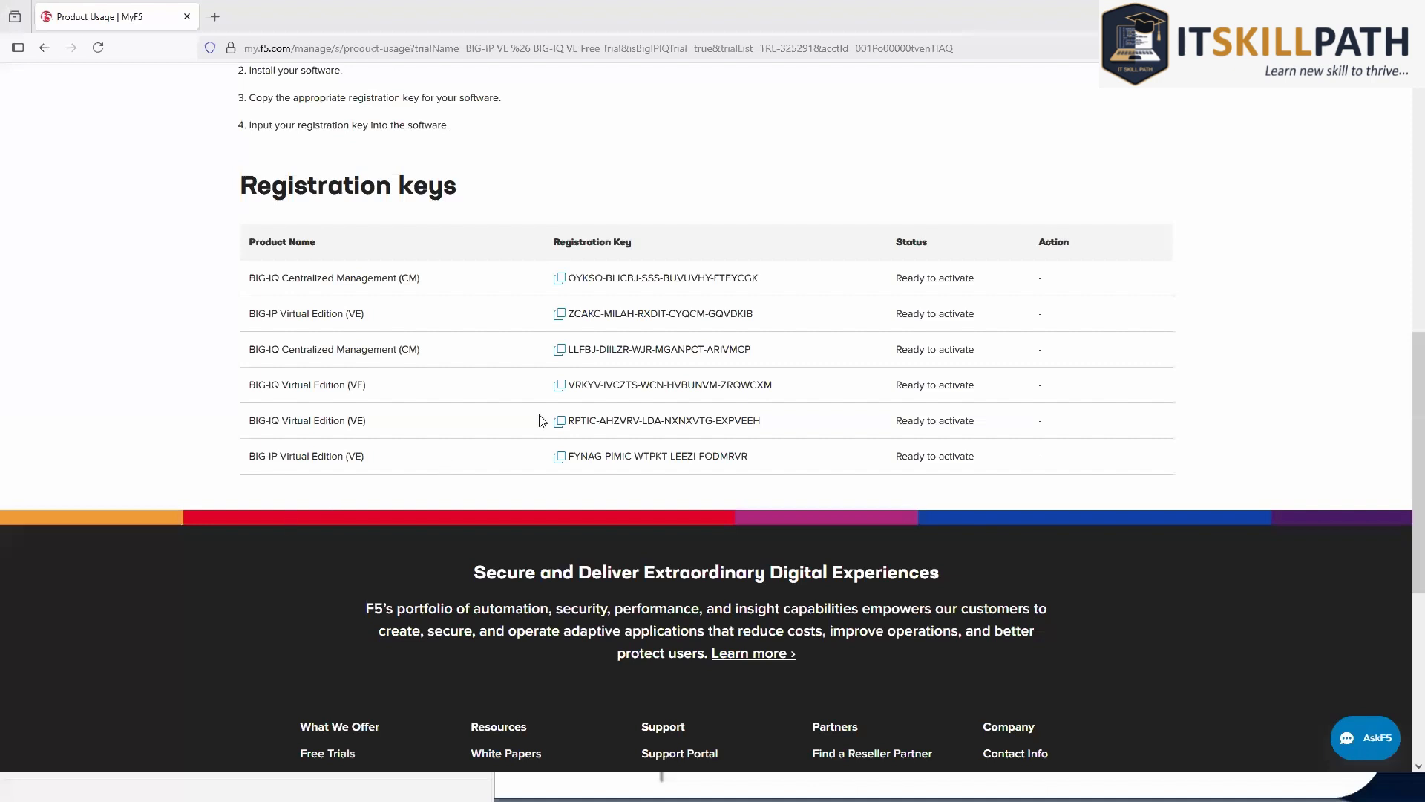
click(558, 279)
click(219, 787)
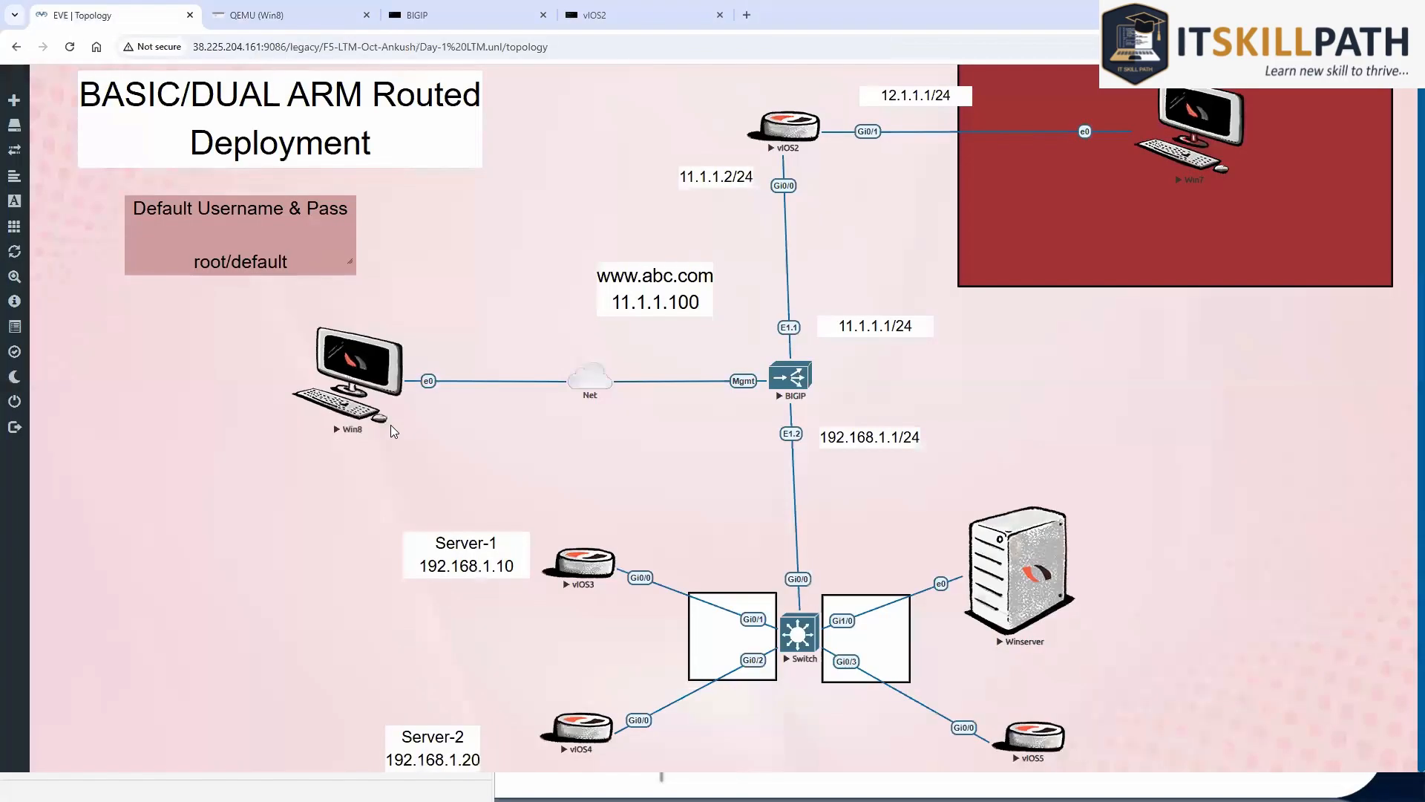
click(141, 13)
click(260, 4)
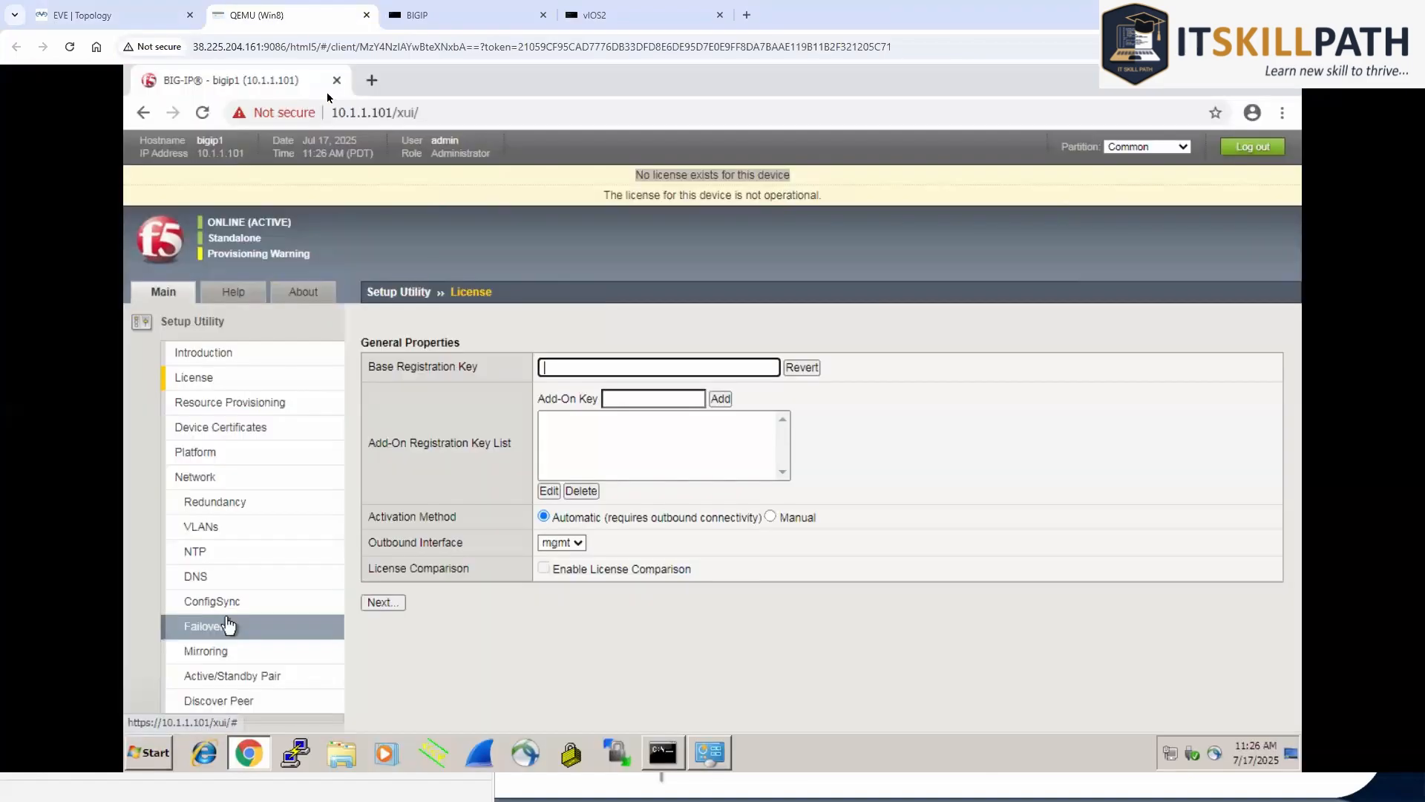
Enter the registration key as the Base Registration Key and choose Manual activation.
click(630, 364)
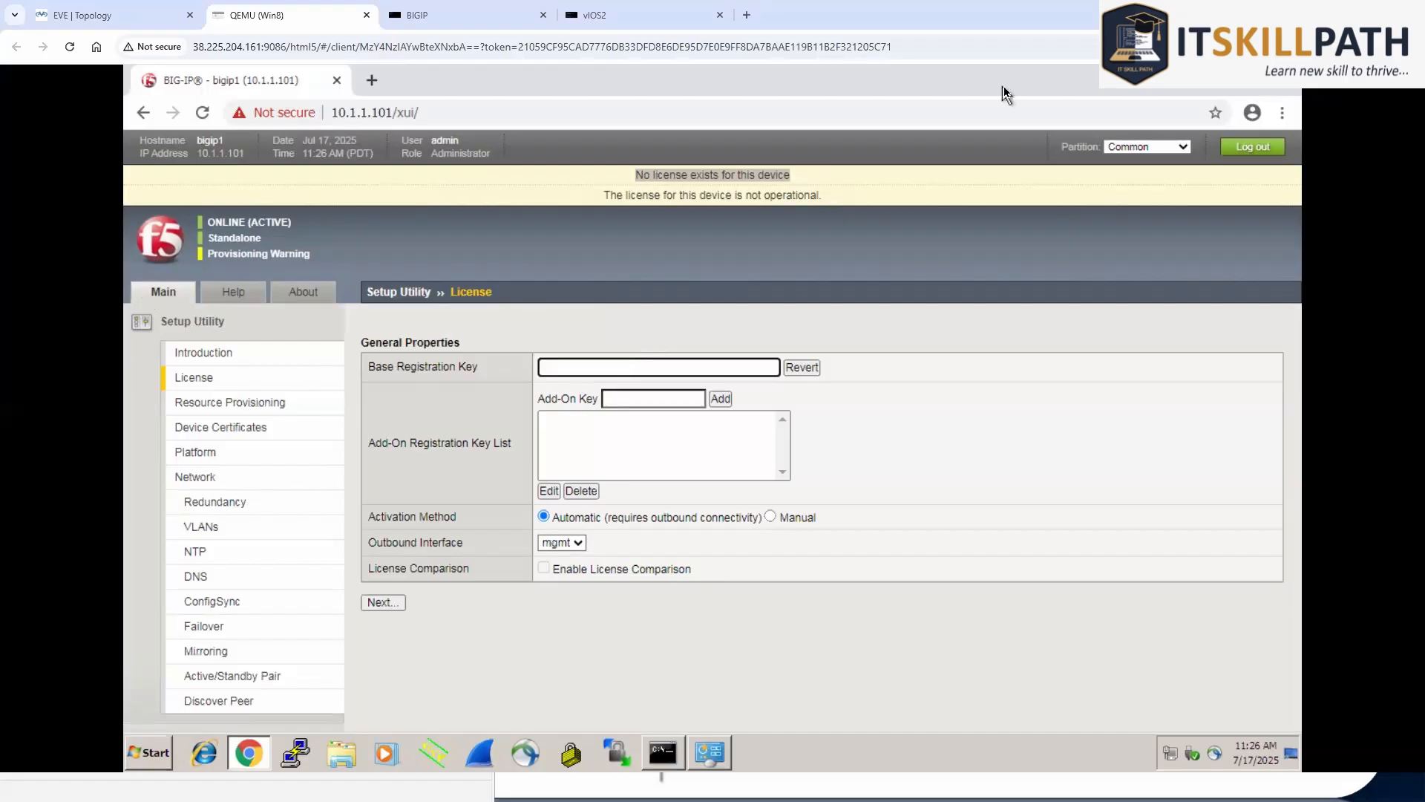
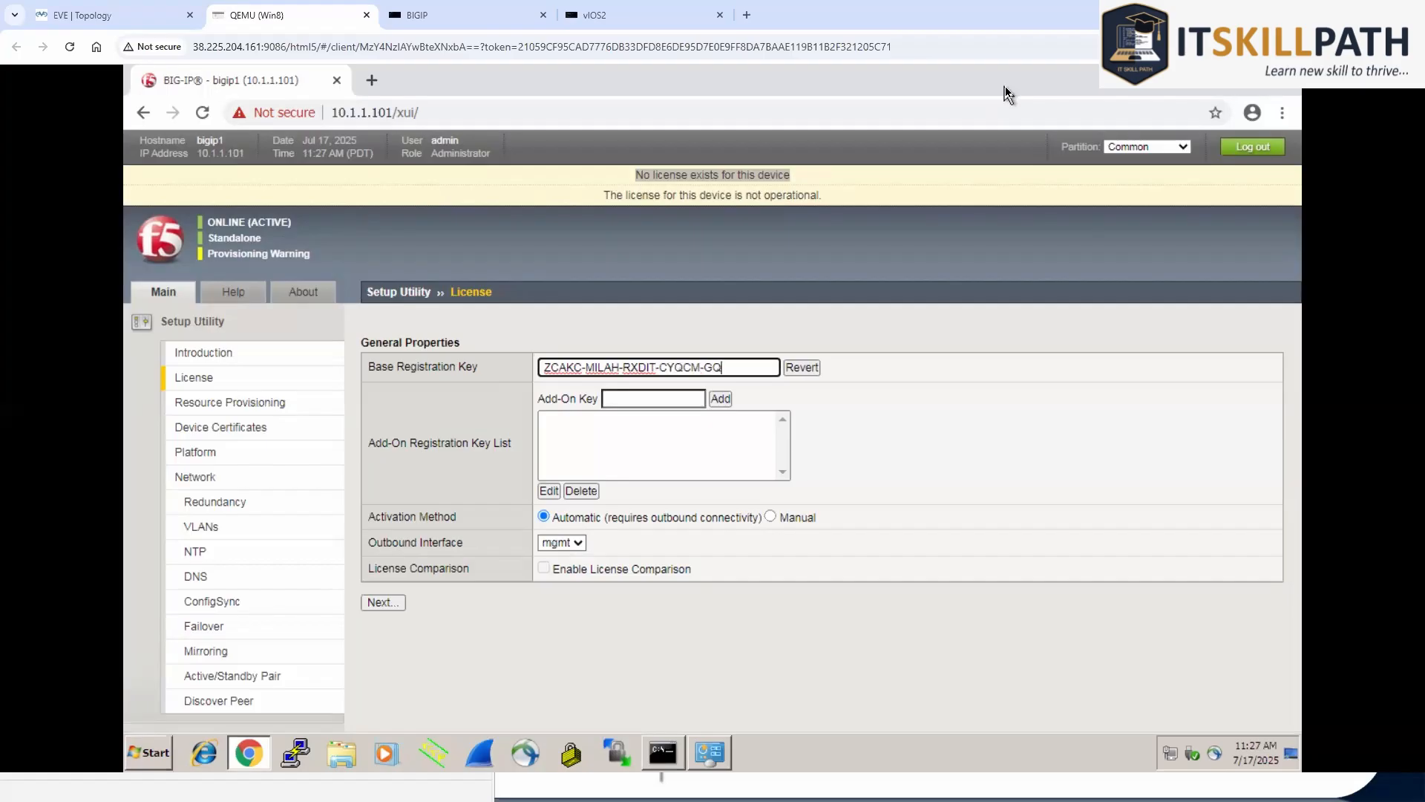
key(ctrl+a)
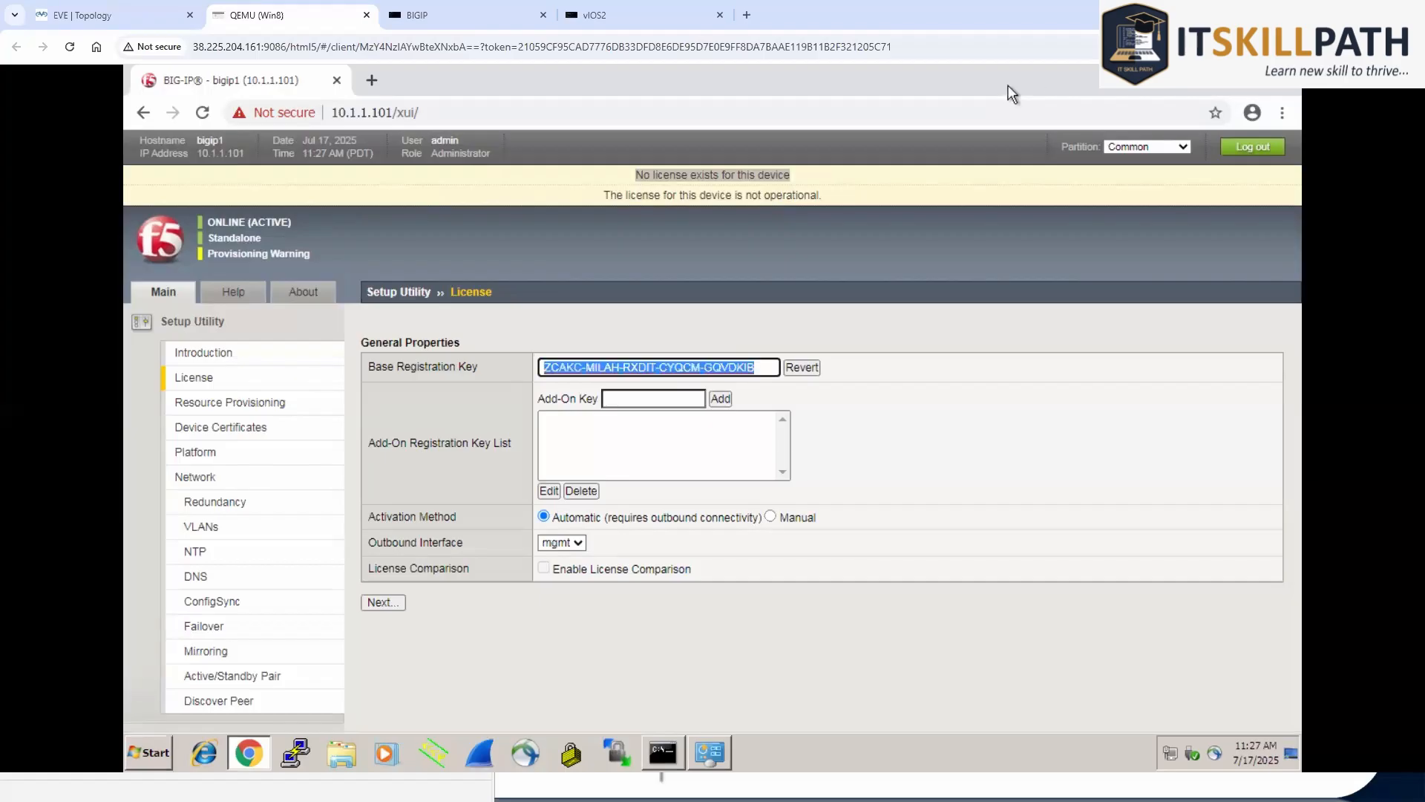
click(770, 518)
Continue to the manual licensing page showing the generated dossier.
click(390, 577)
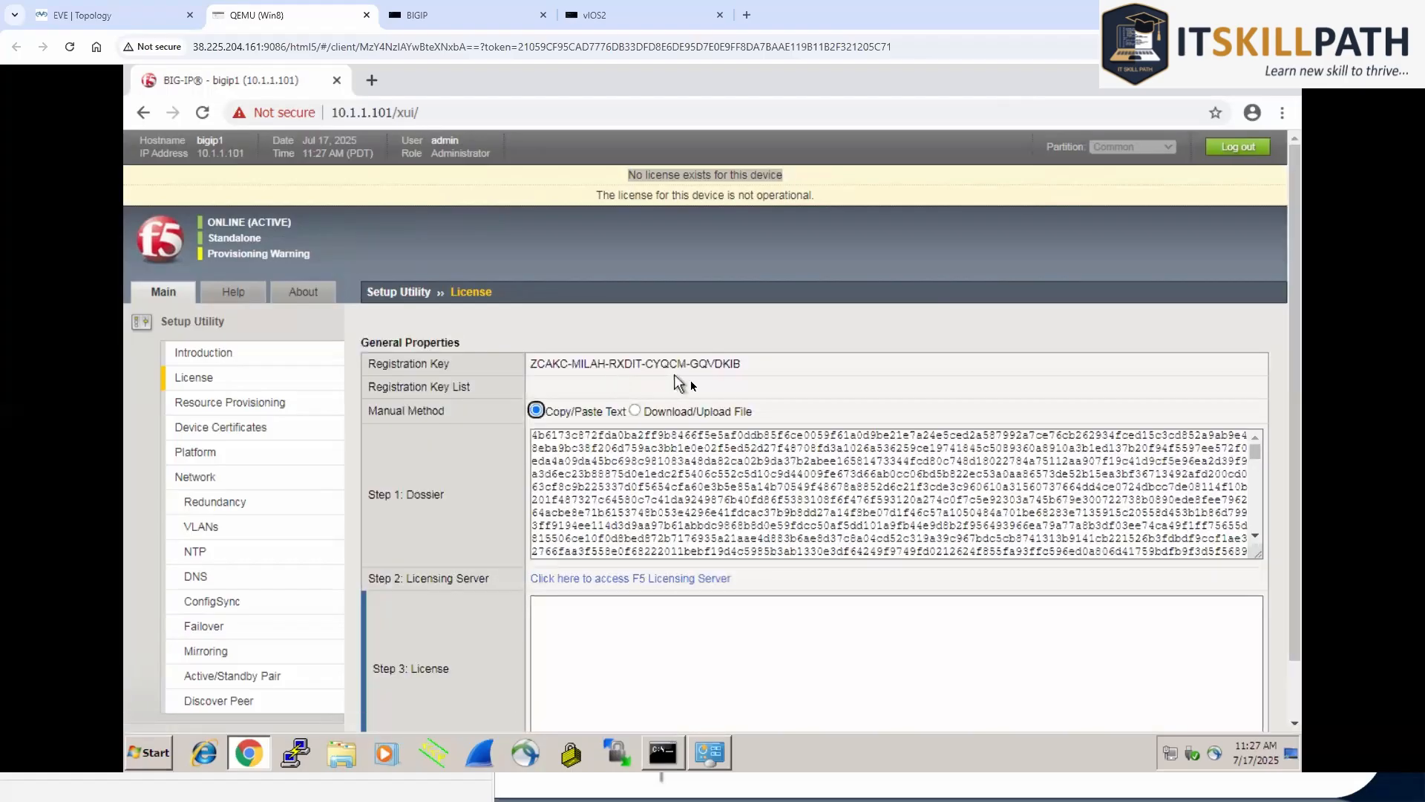
scroll(649, 389, down, 1)
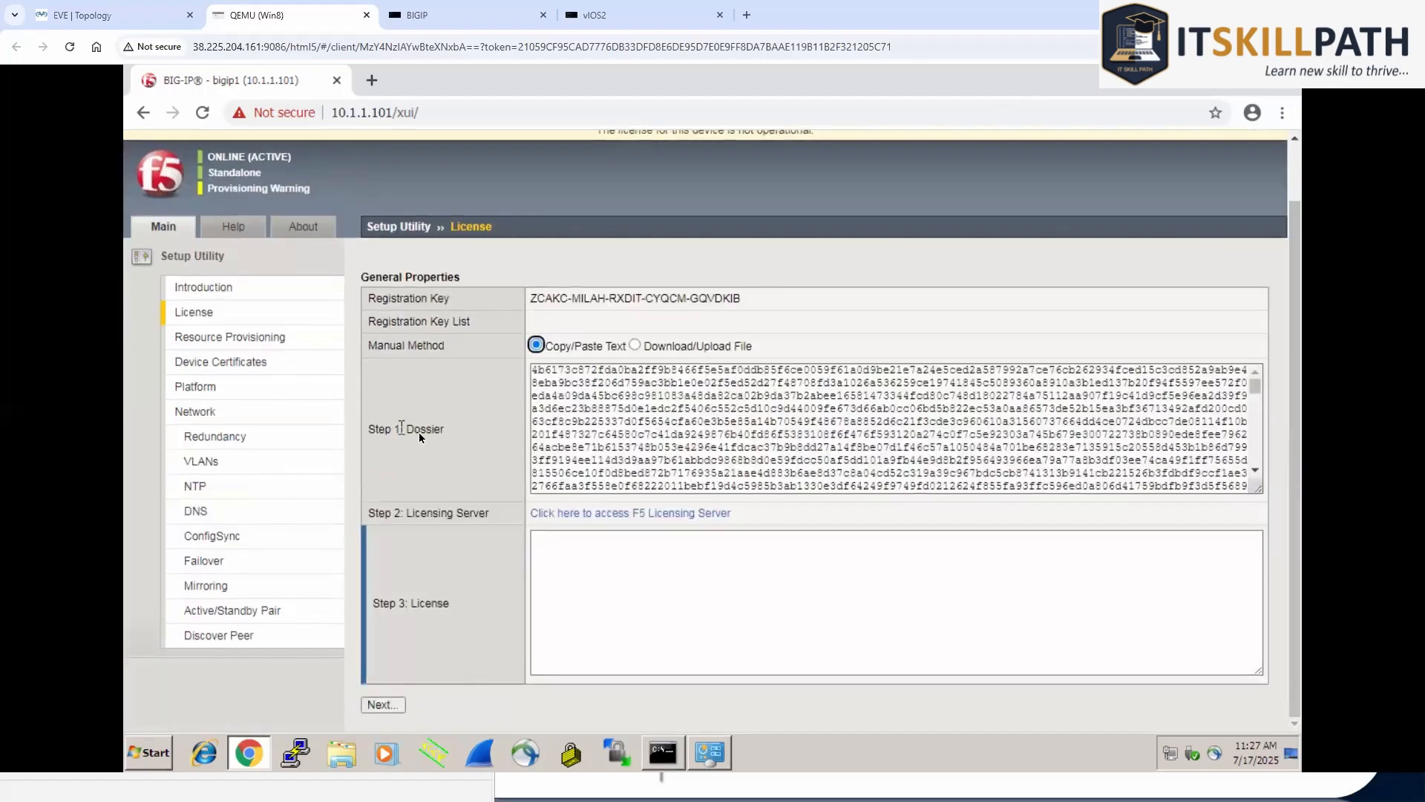
drag(406, 431, 451, 428)
click(710, 392)
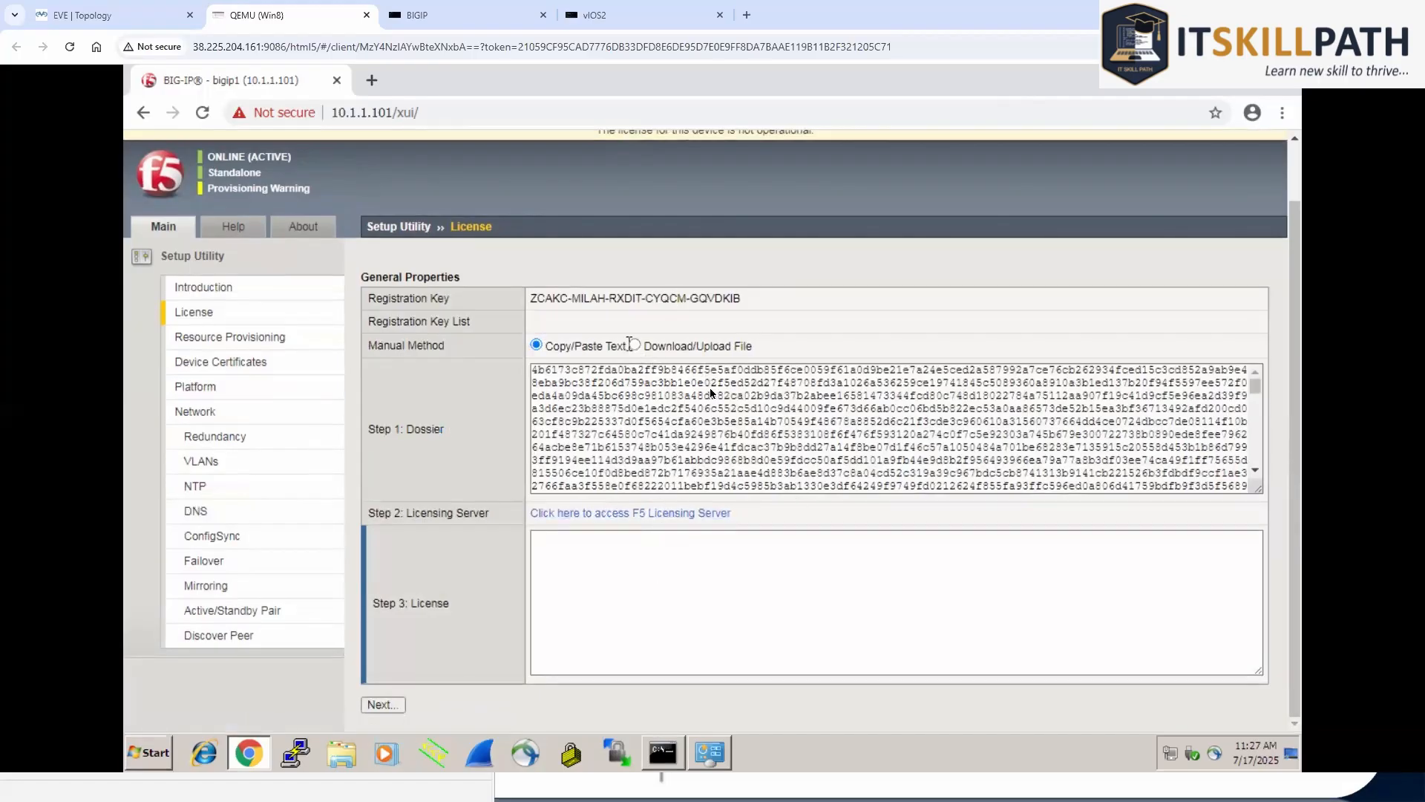
Switch to Download/Upload File, download dossier.do, and open the Licensing Server link.
click(636, 344)
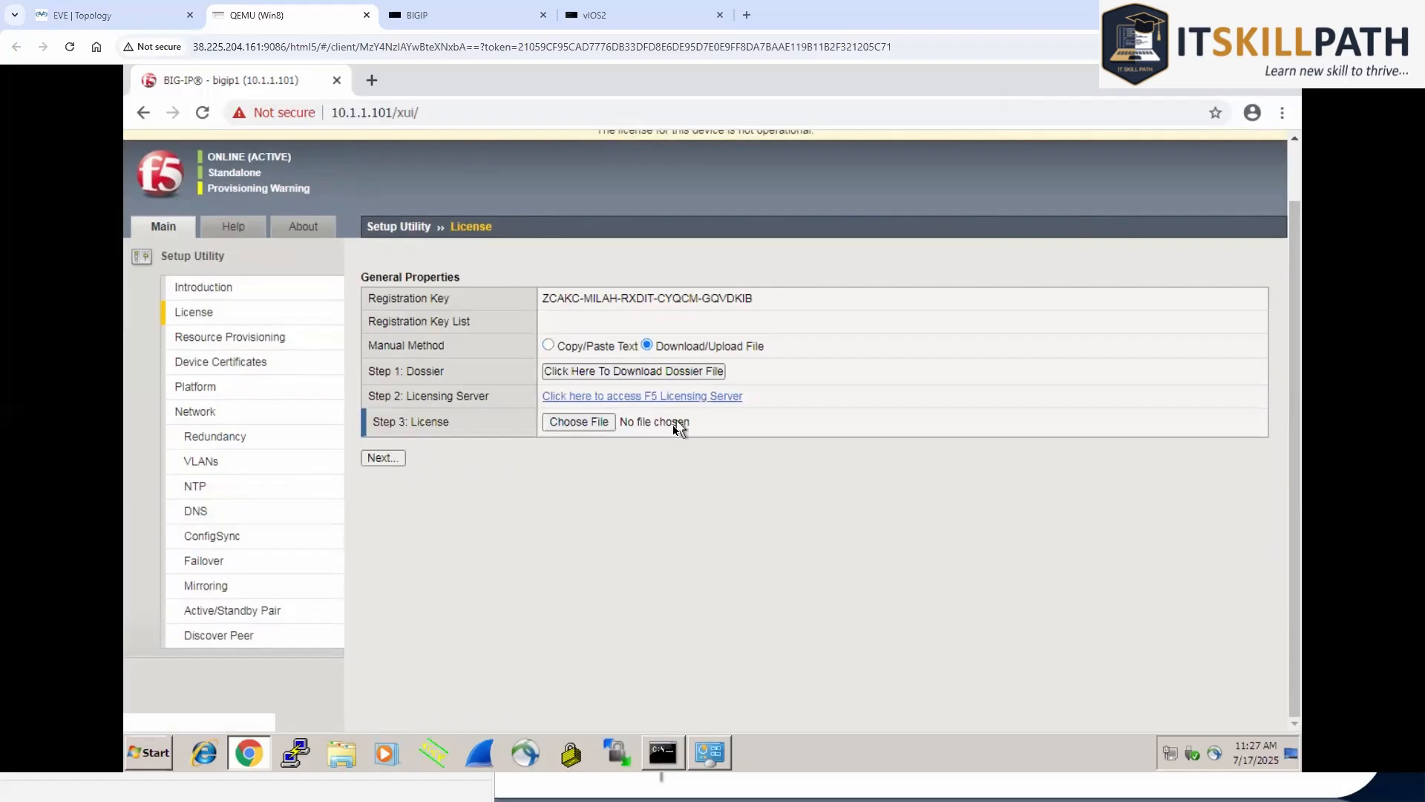
click(636, 371)
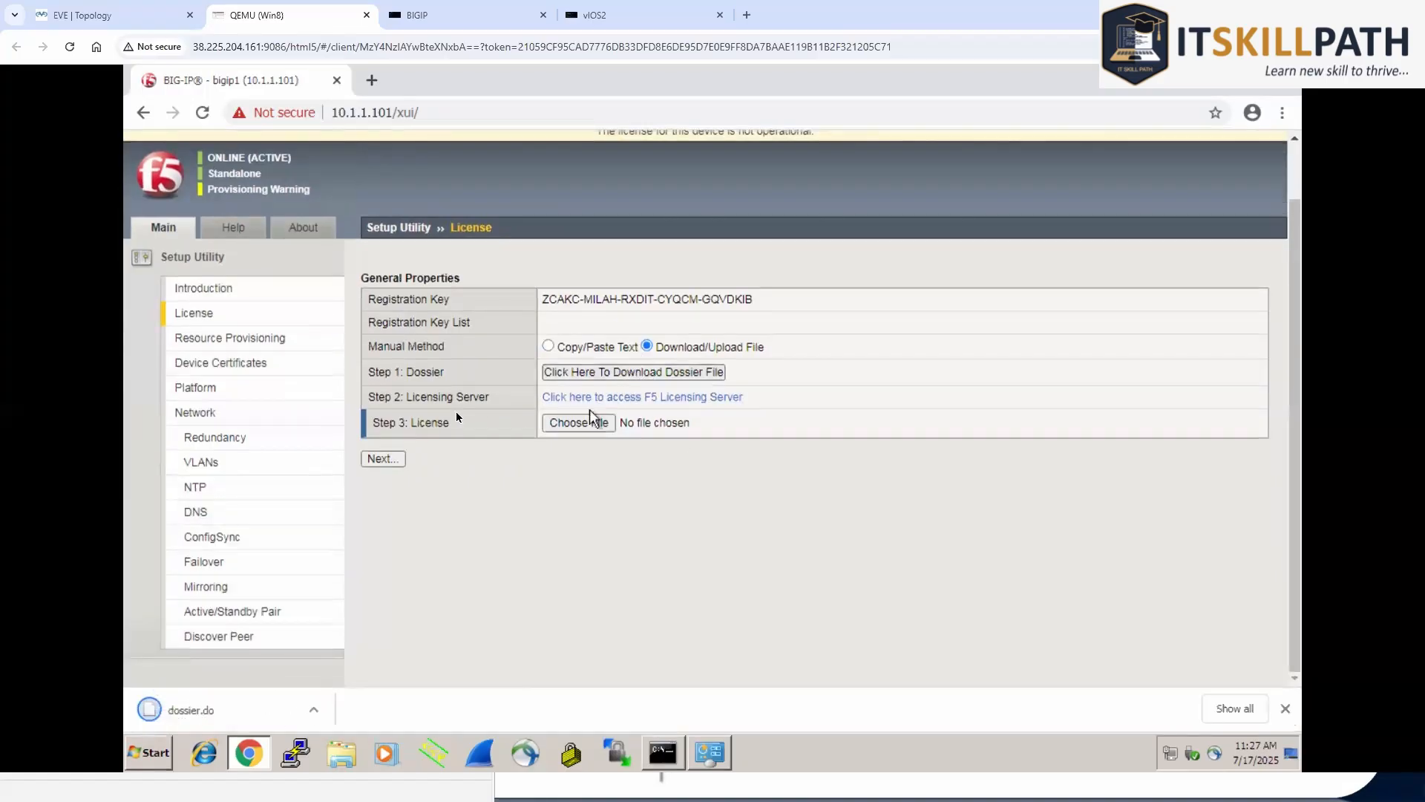
drag(405, 398, 491, 398)
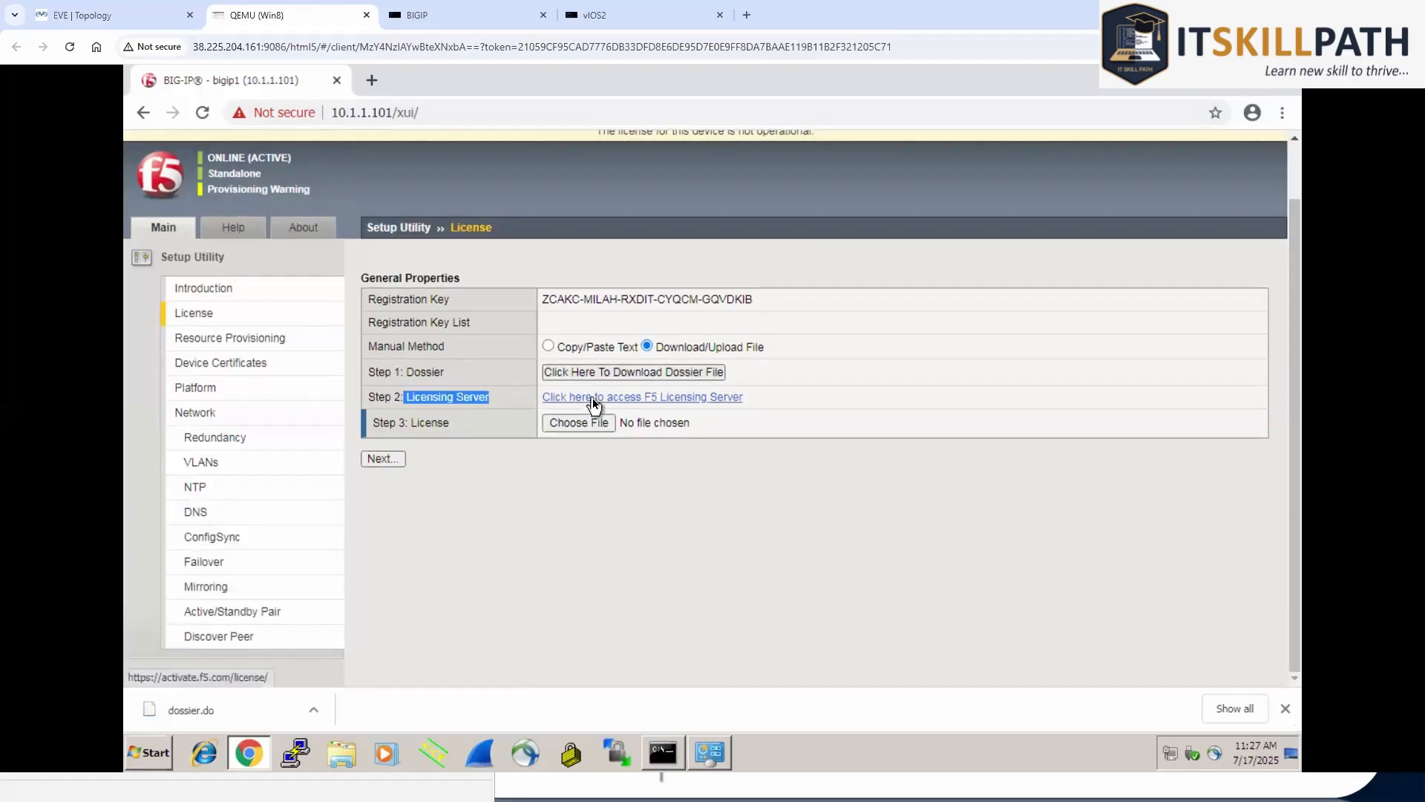
click(593, 403)
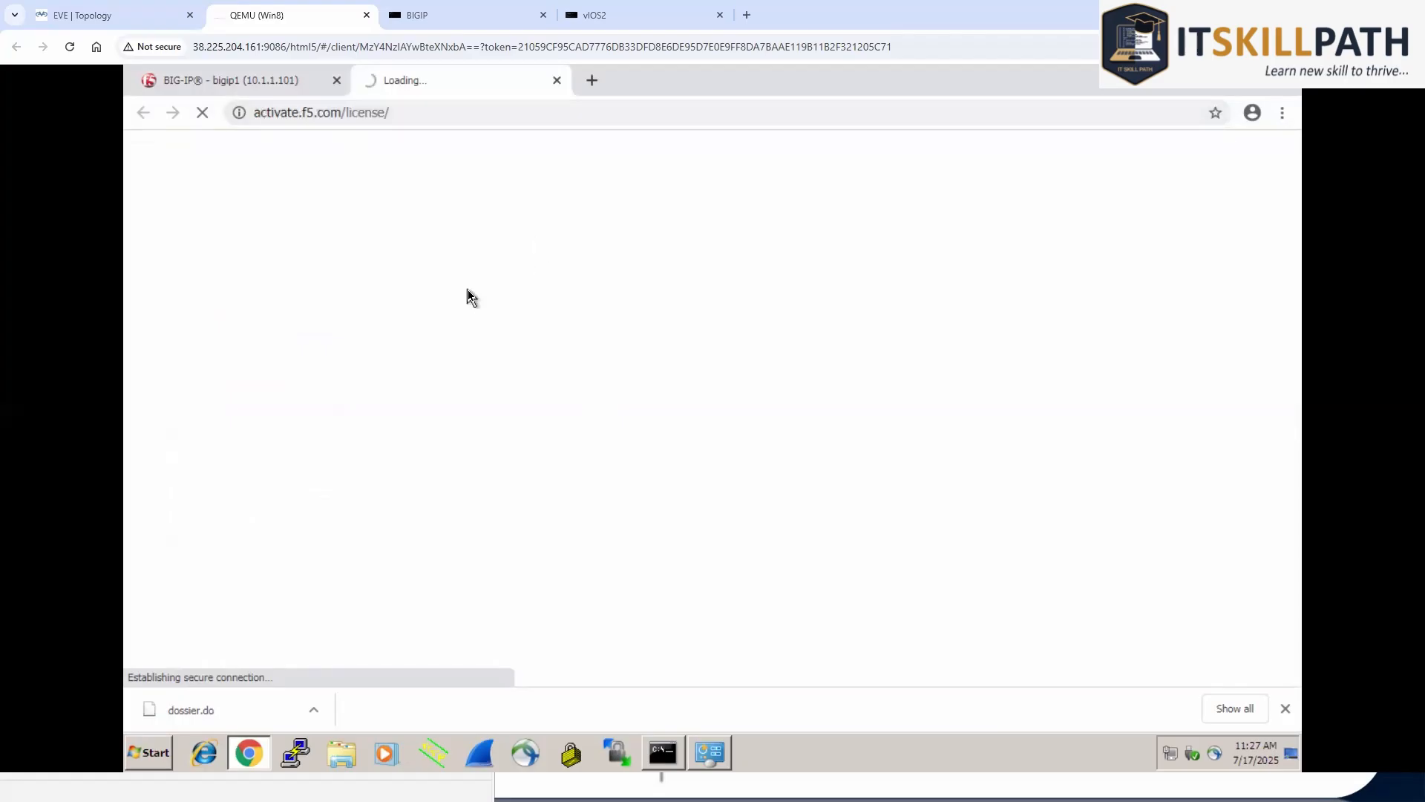
Briefly view the dossier as copyable text, then return to Download/Upload File.
click(237, 79)
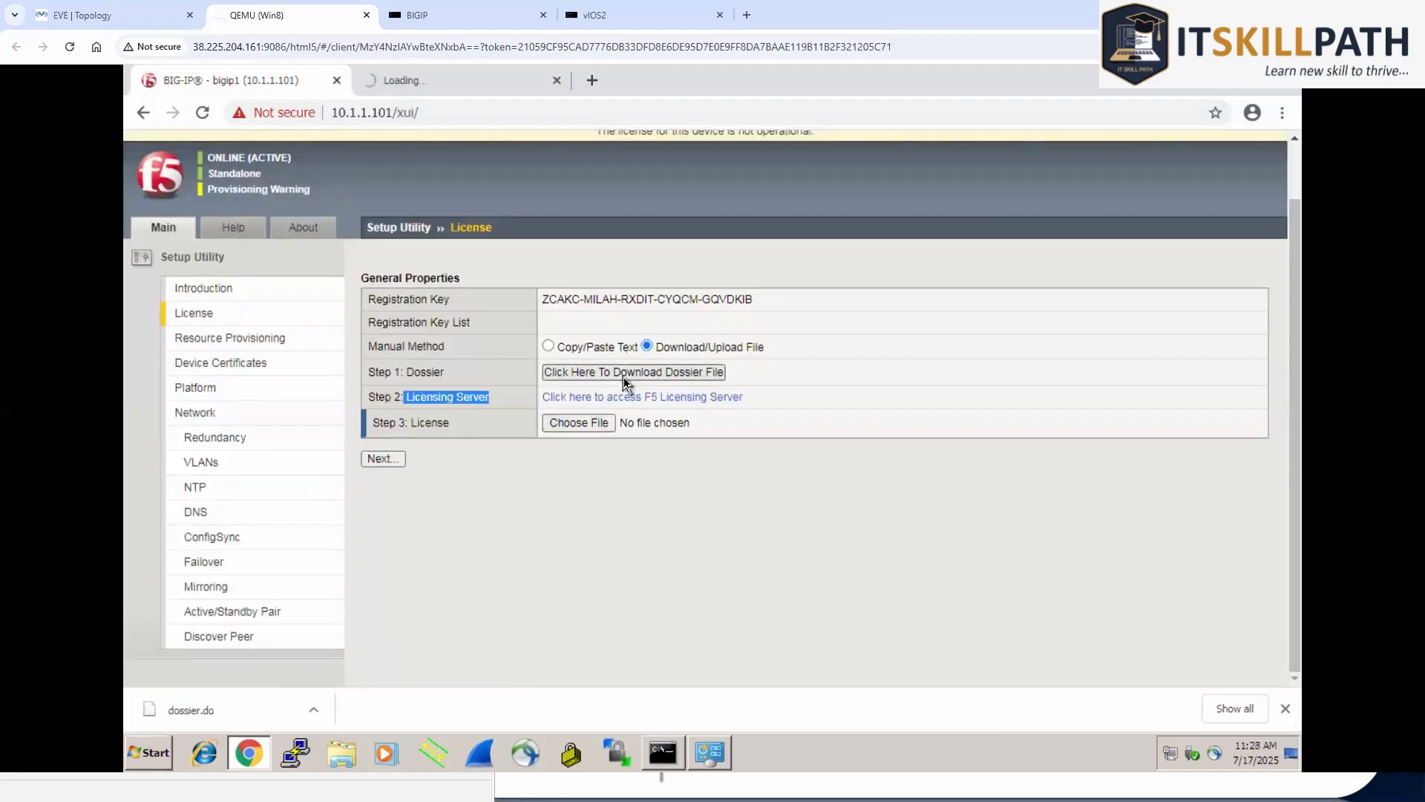
click(547, 346)
click(704, 401)
key(ctrl+a)
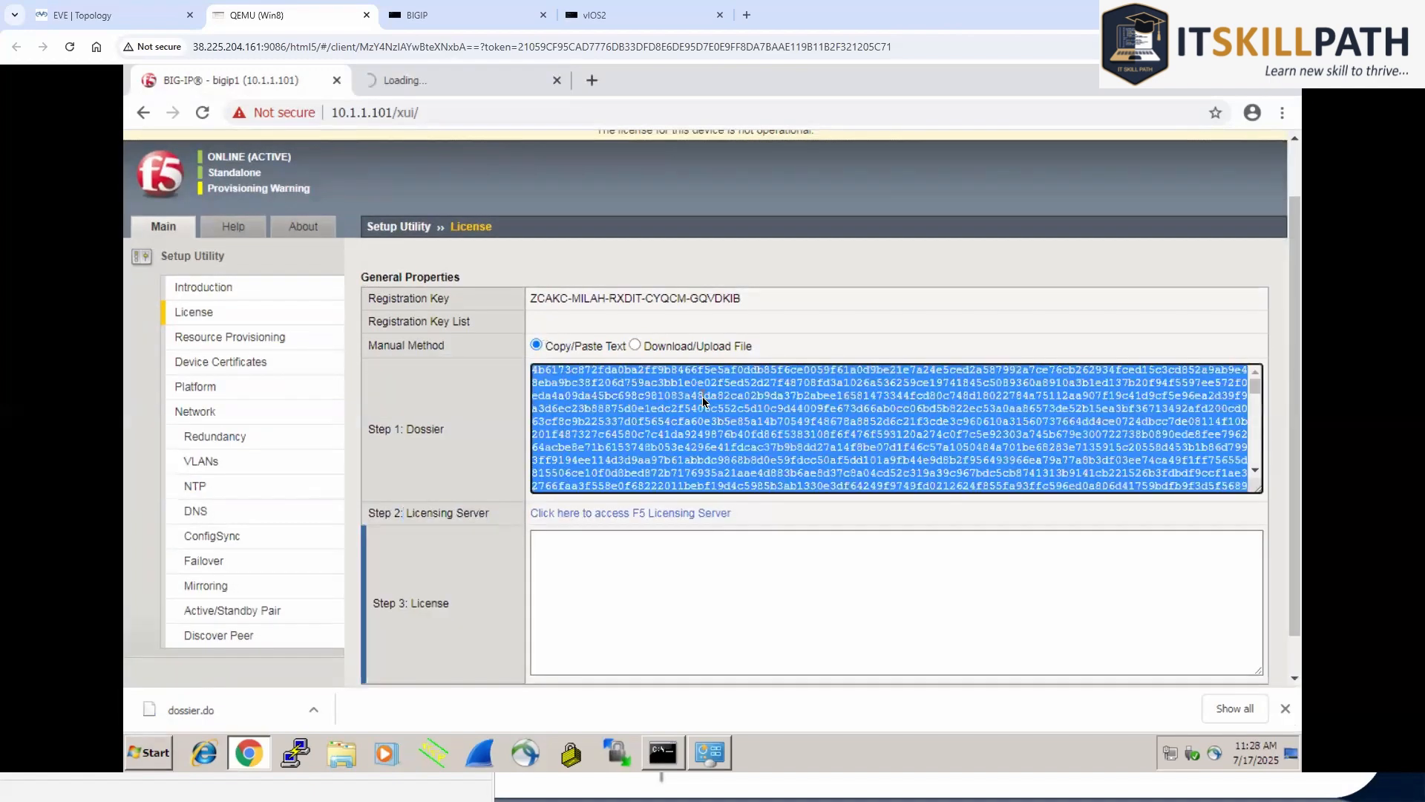
click(634, 346)
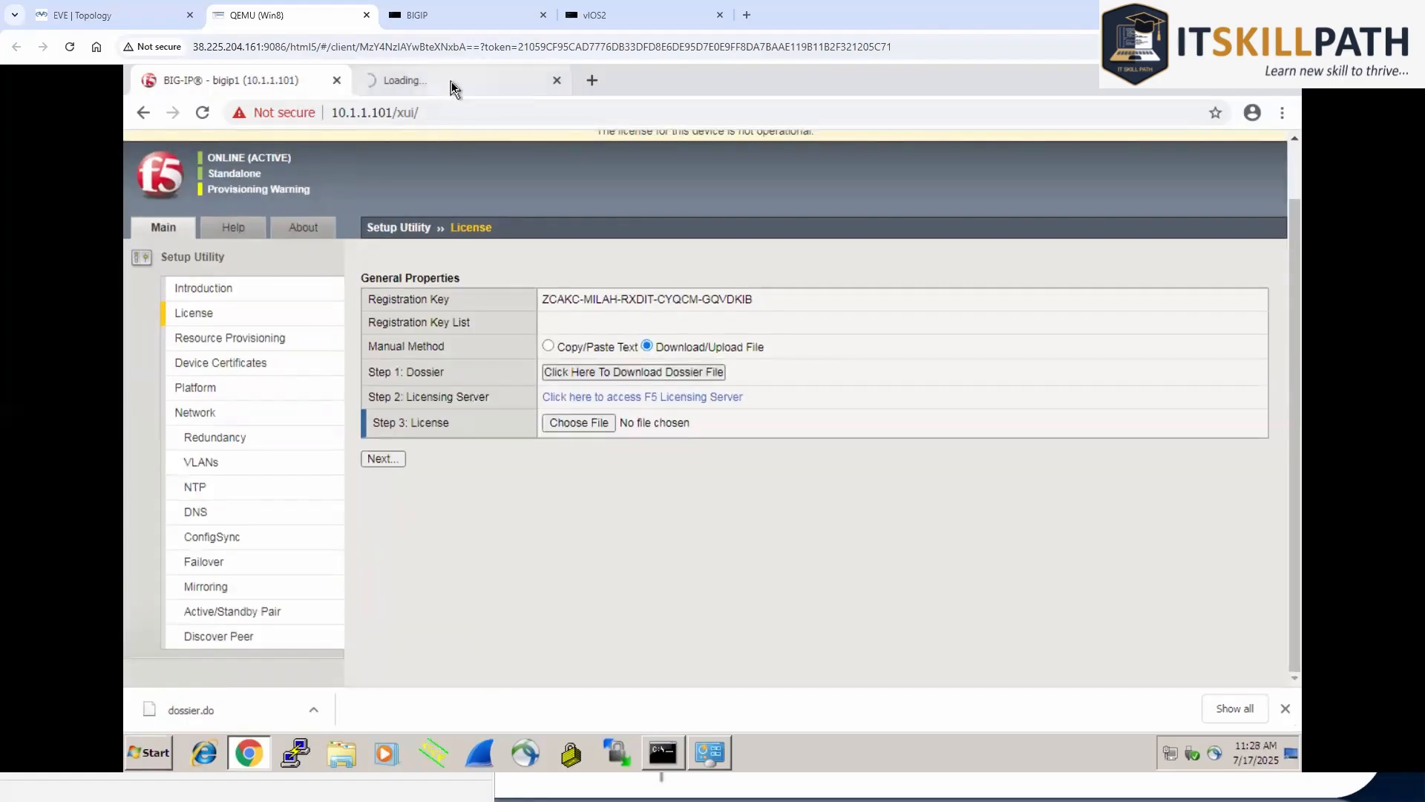
click(455, 83)
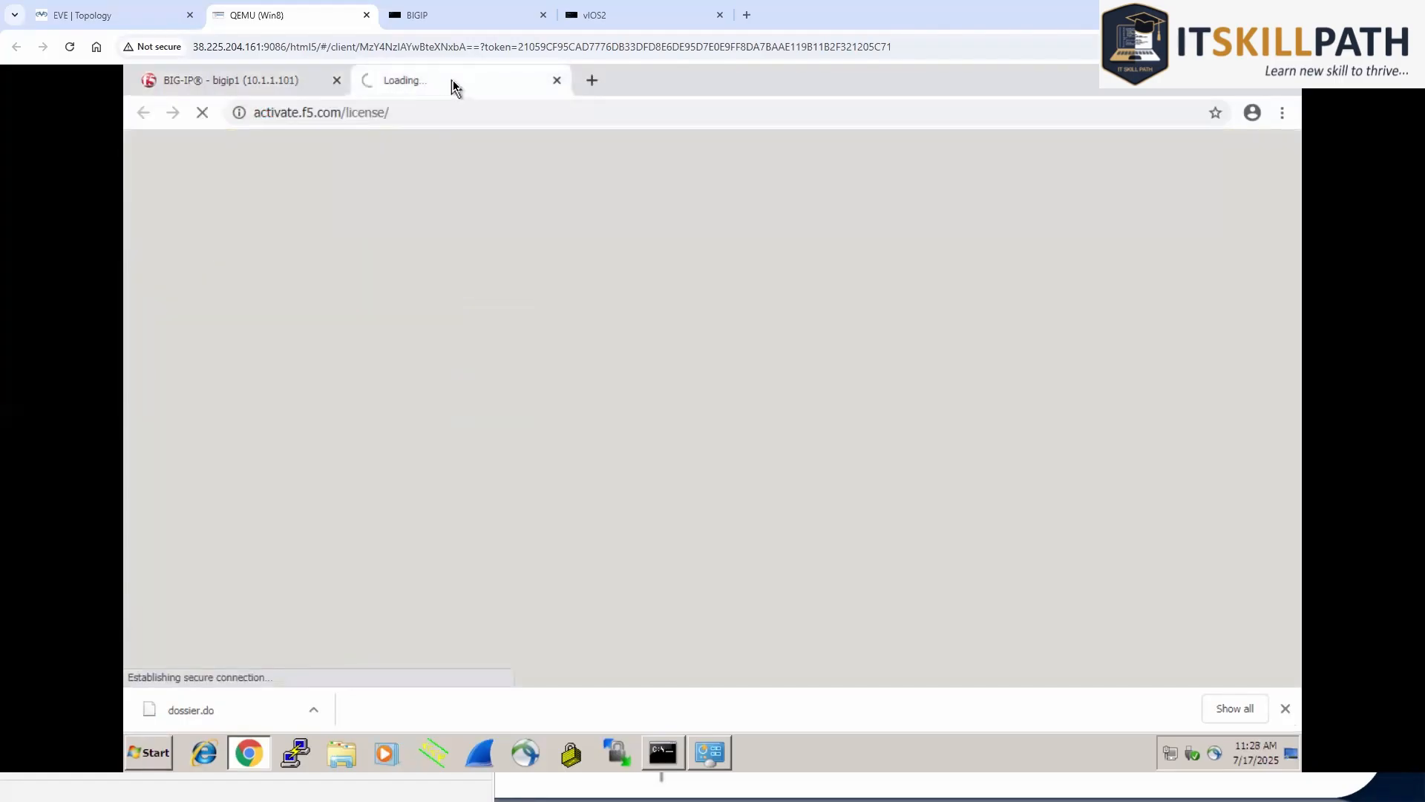
click(252, 82)
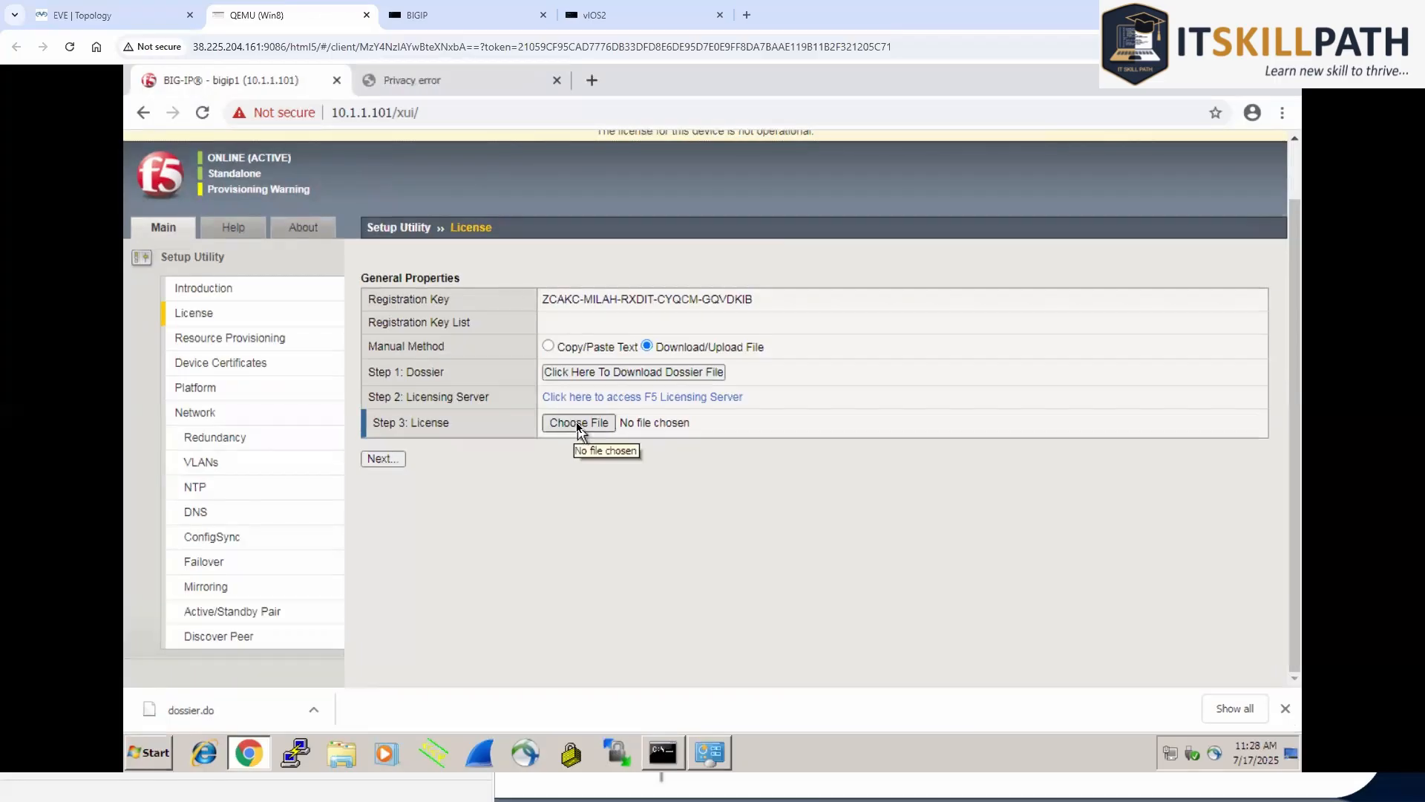
Bypass the certificate warning and wait for the activate.f5.com Activate Product page.
click(455, 87)
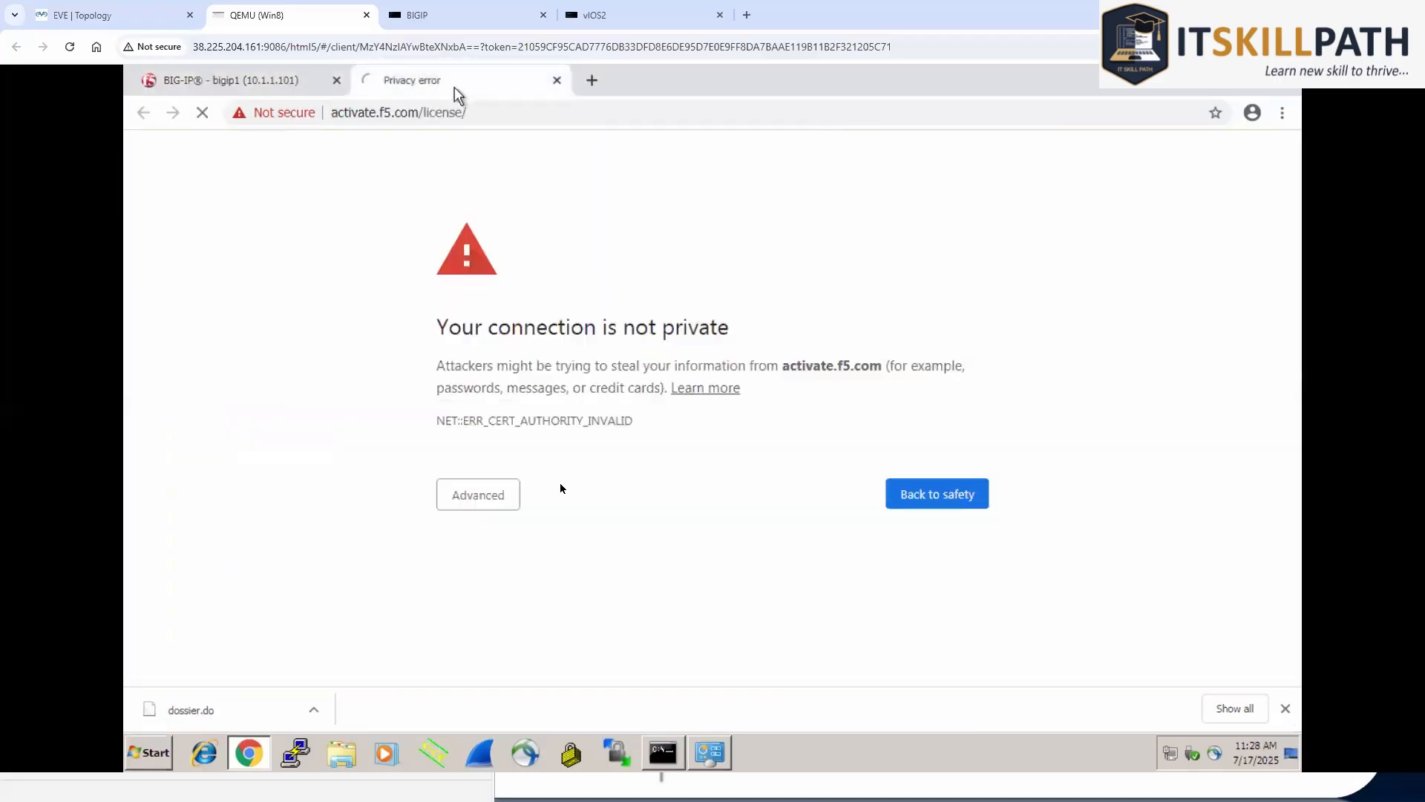
click(489, 502)
click(540, 637)
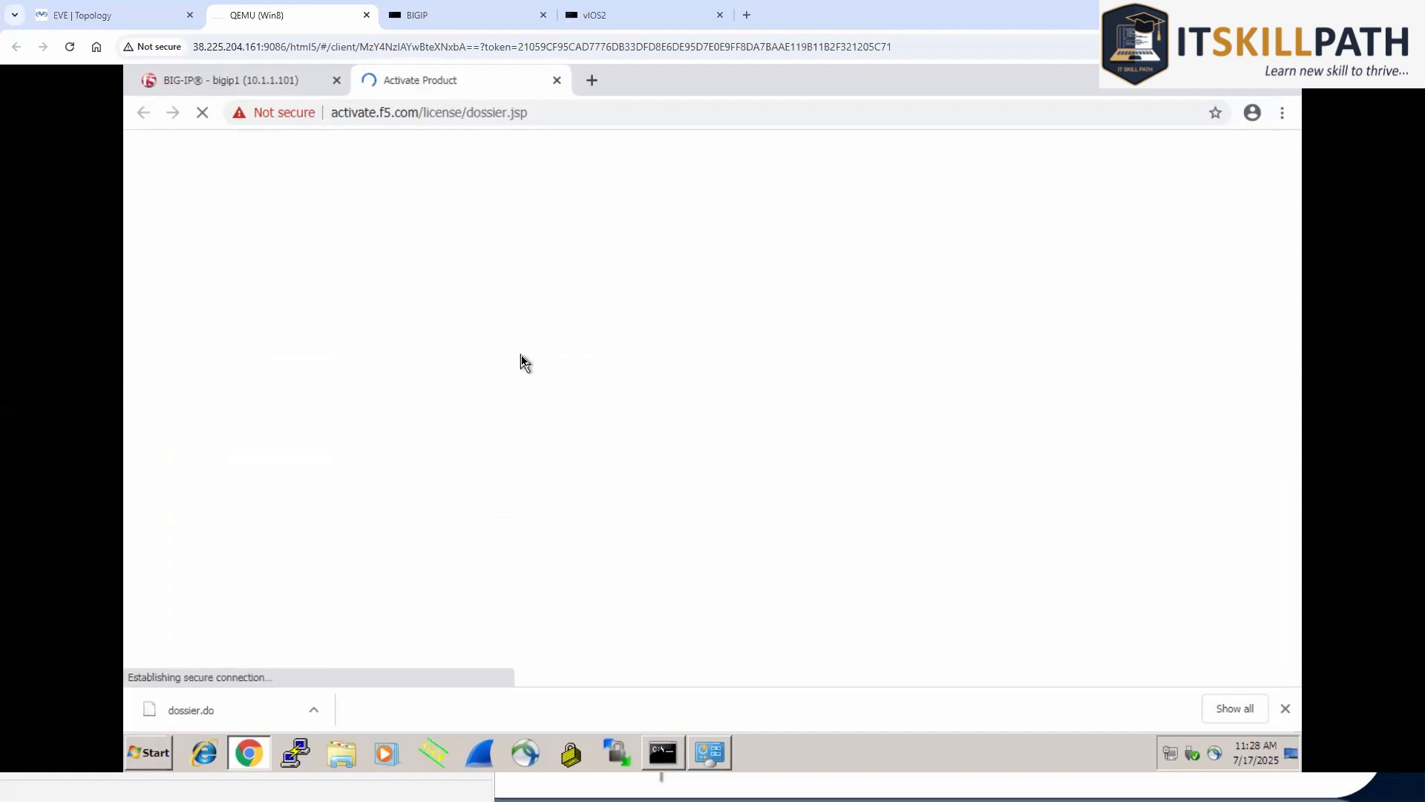
click(212, 84)
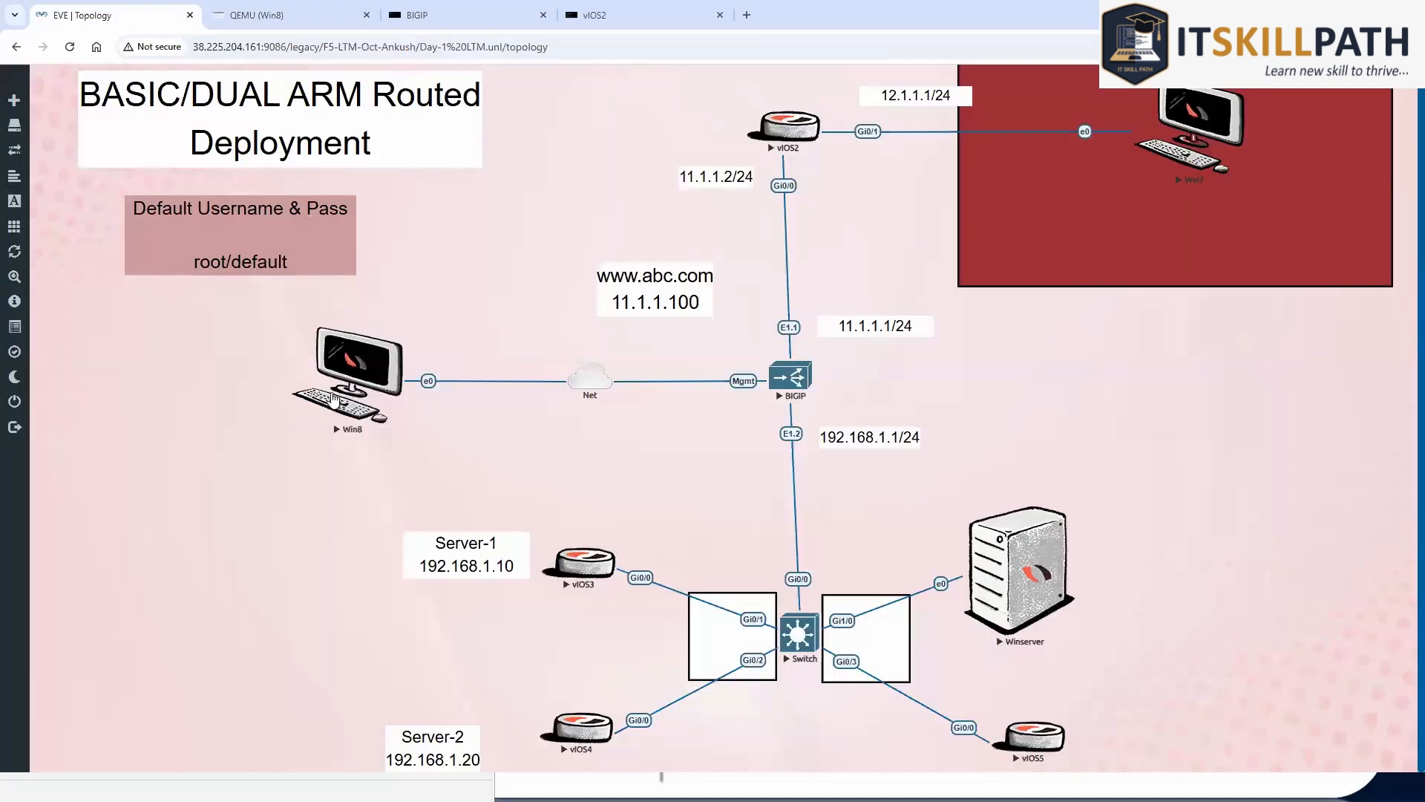
click(83, 13)
click(368, 367)
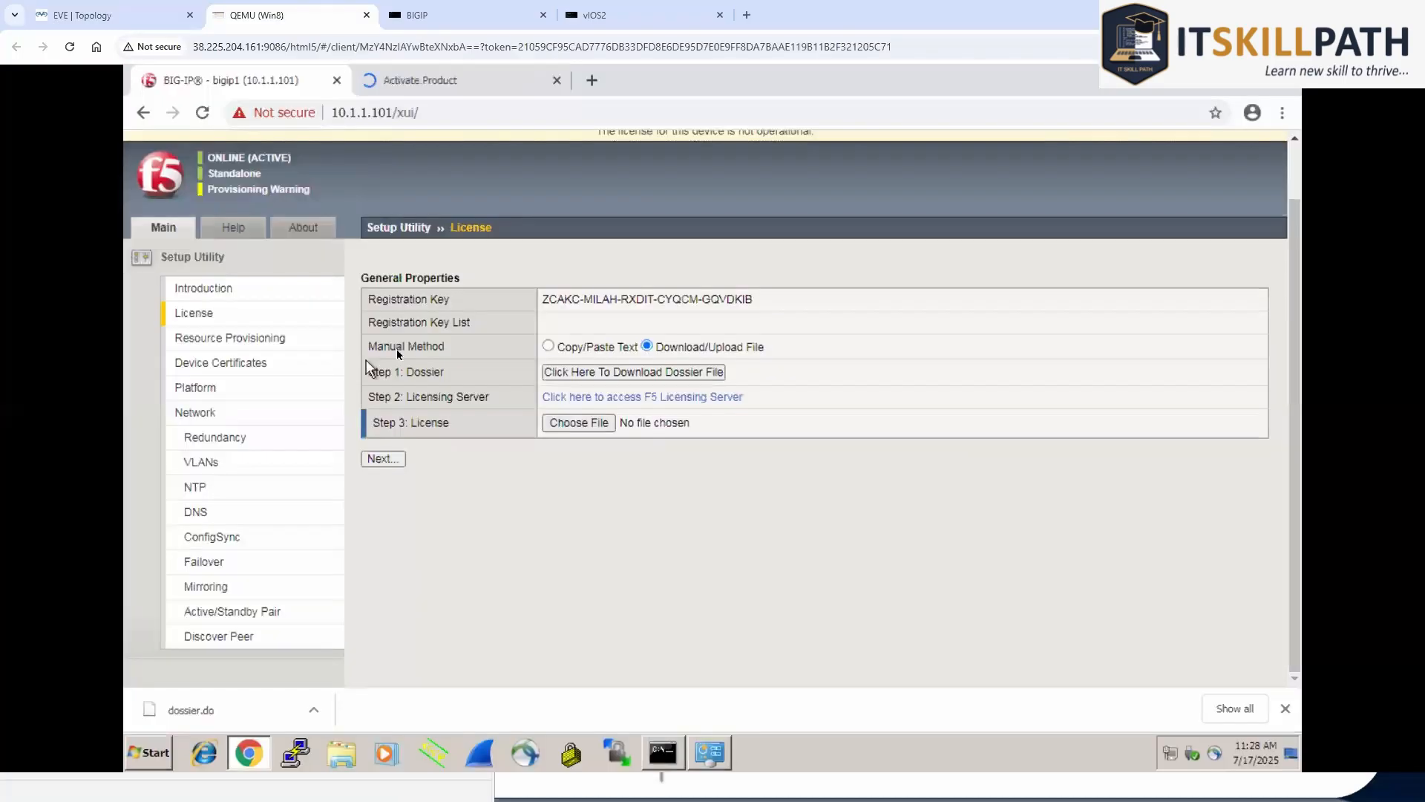
click(468, 82)
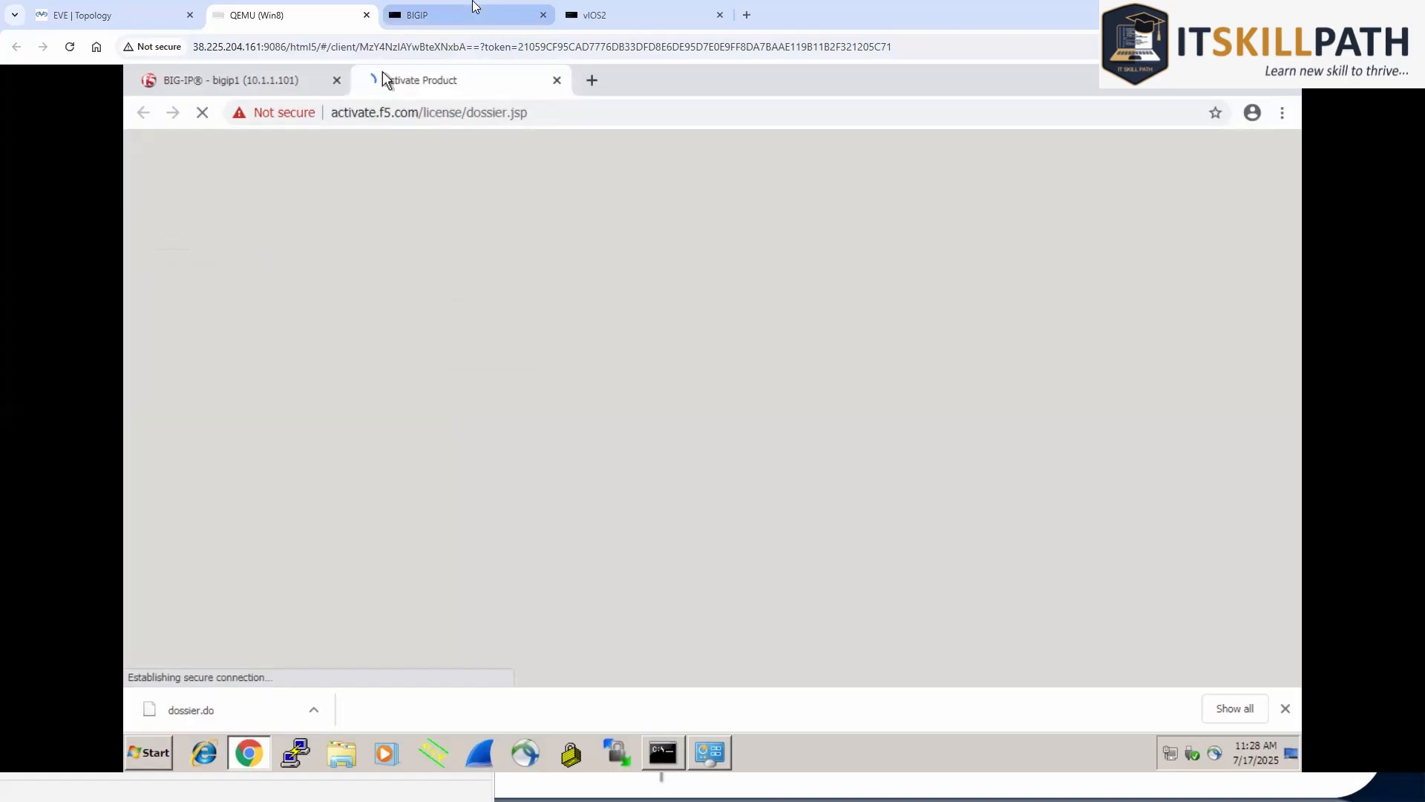
click(441, 9)
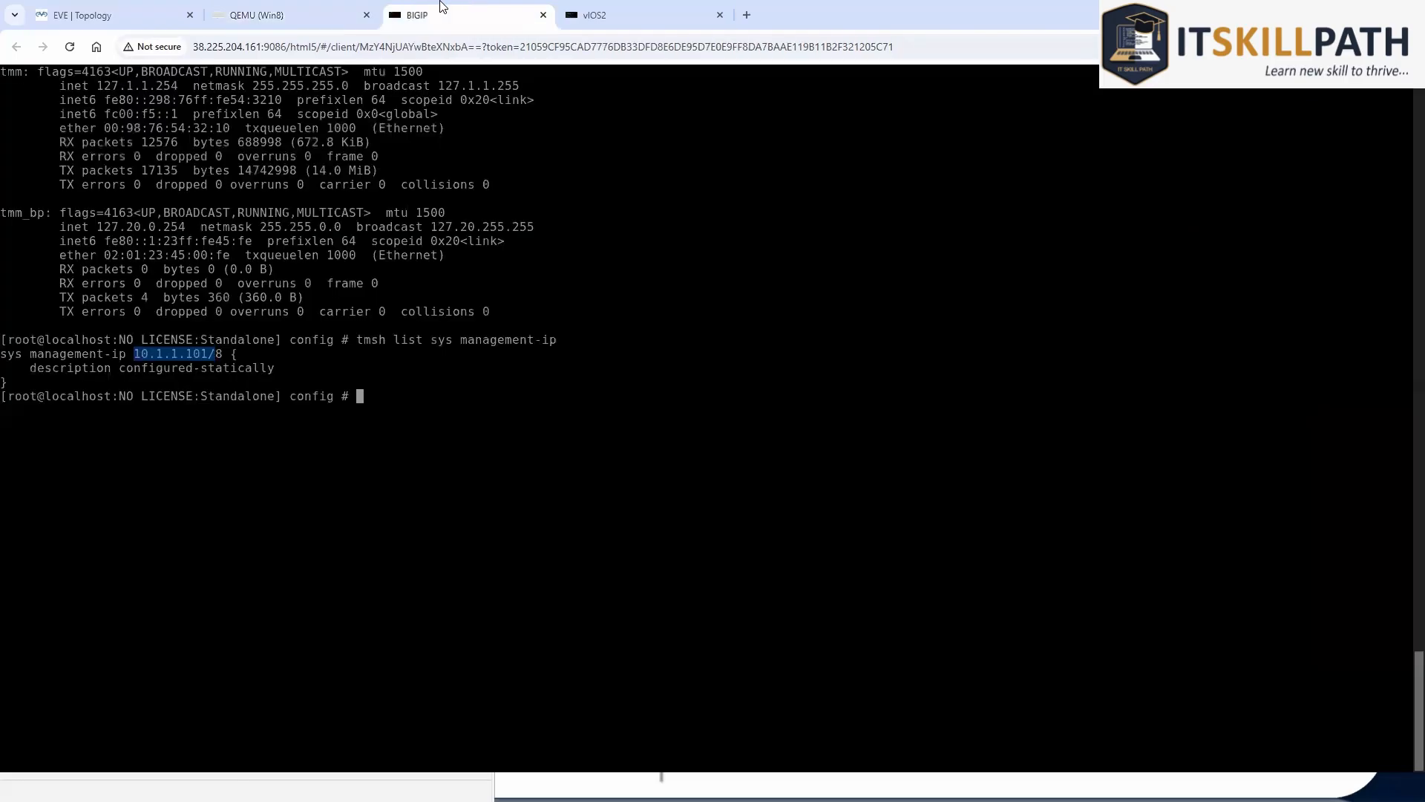
click(292, 7)
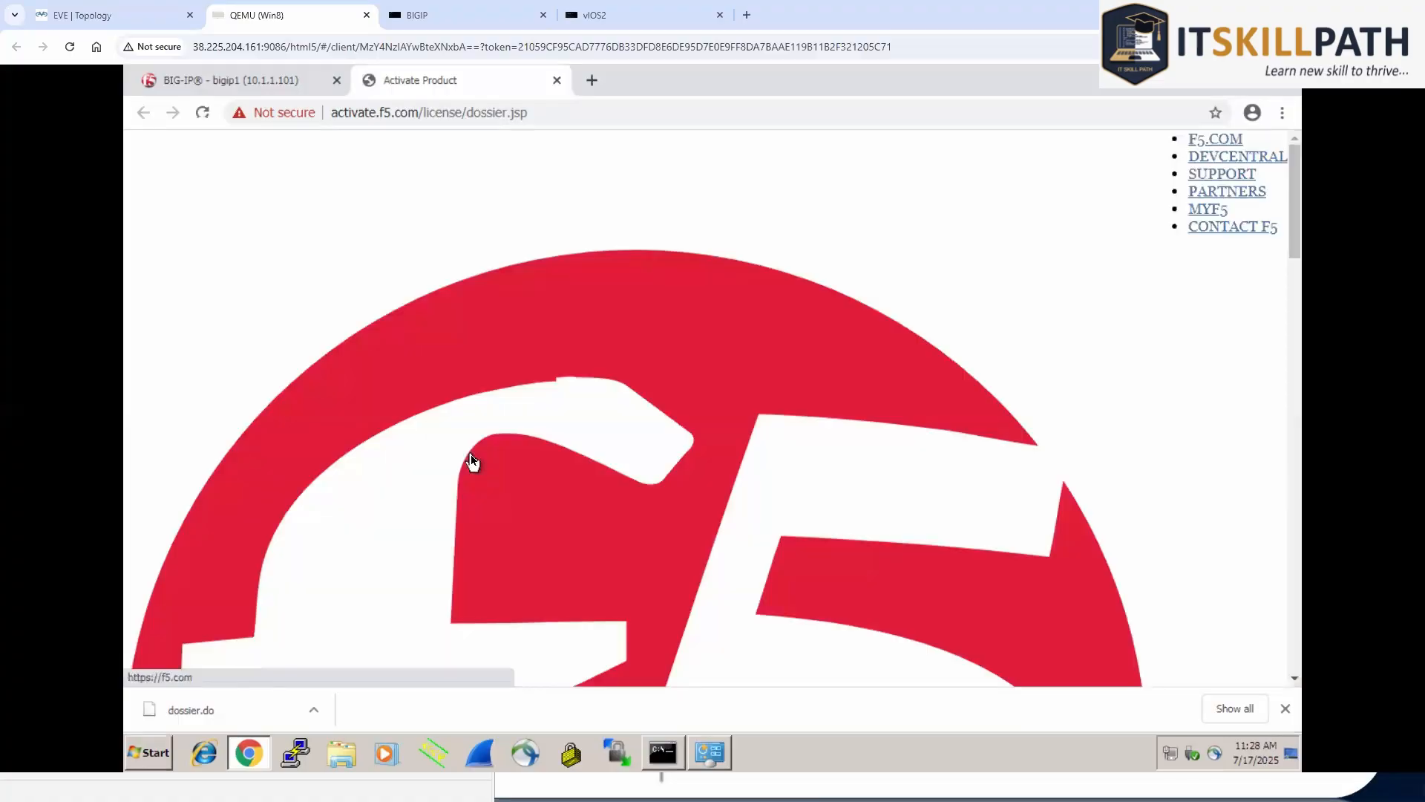
Open the dossier file picker, cancel it, and focus the dossier paste box.
scroll(472, 461, down, 5)
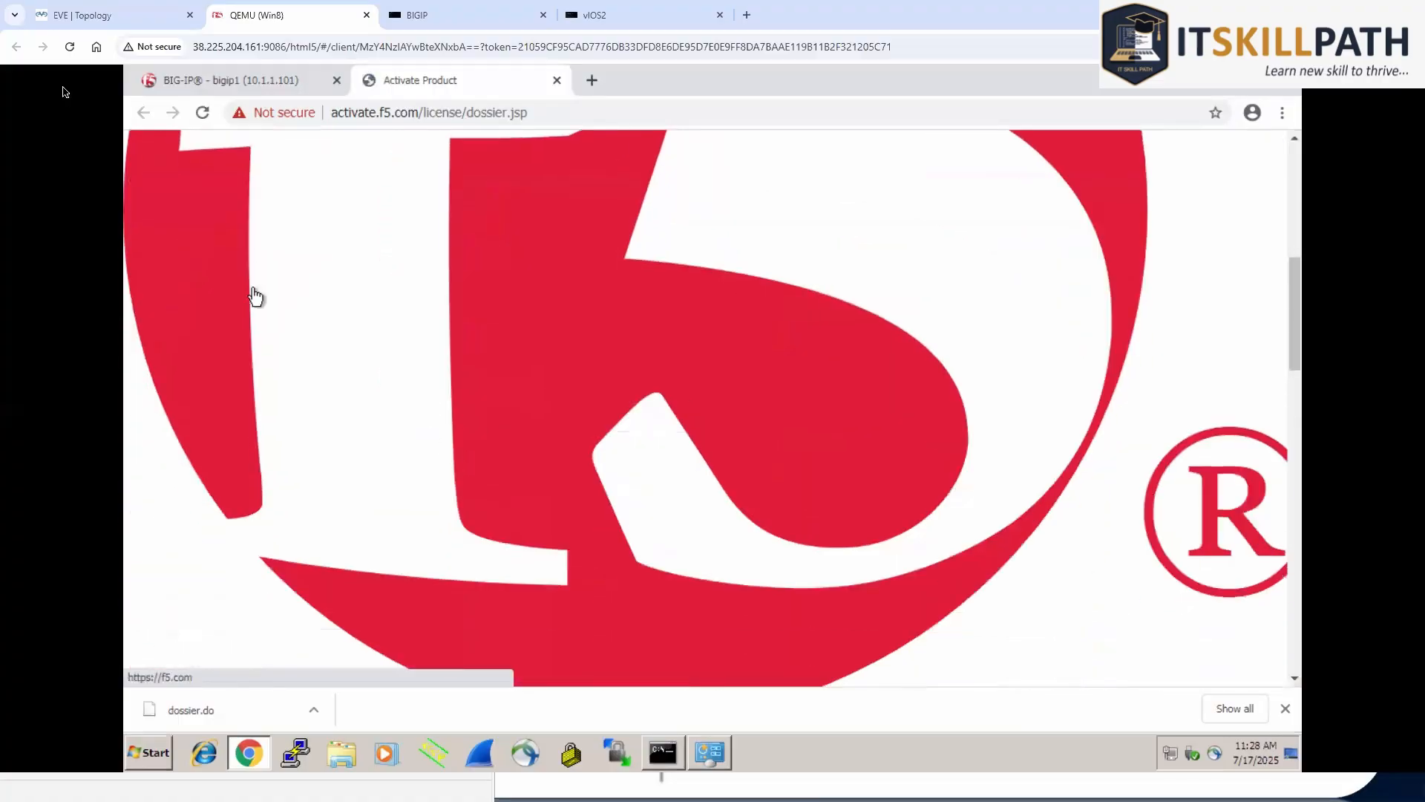
scroll(371, 541, down, 10)
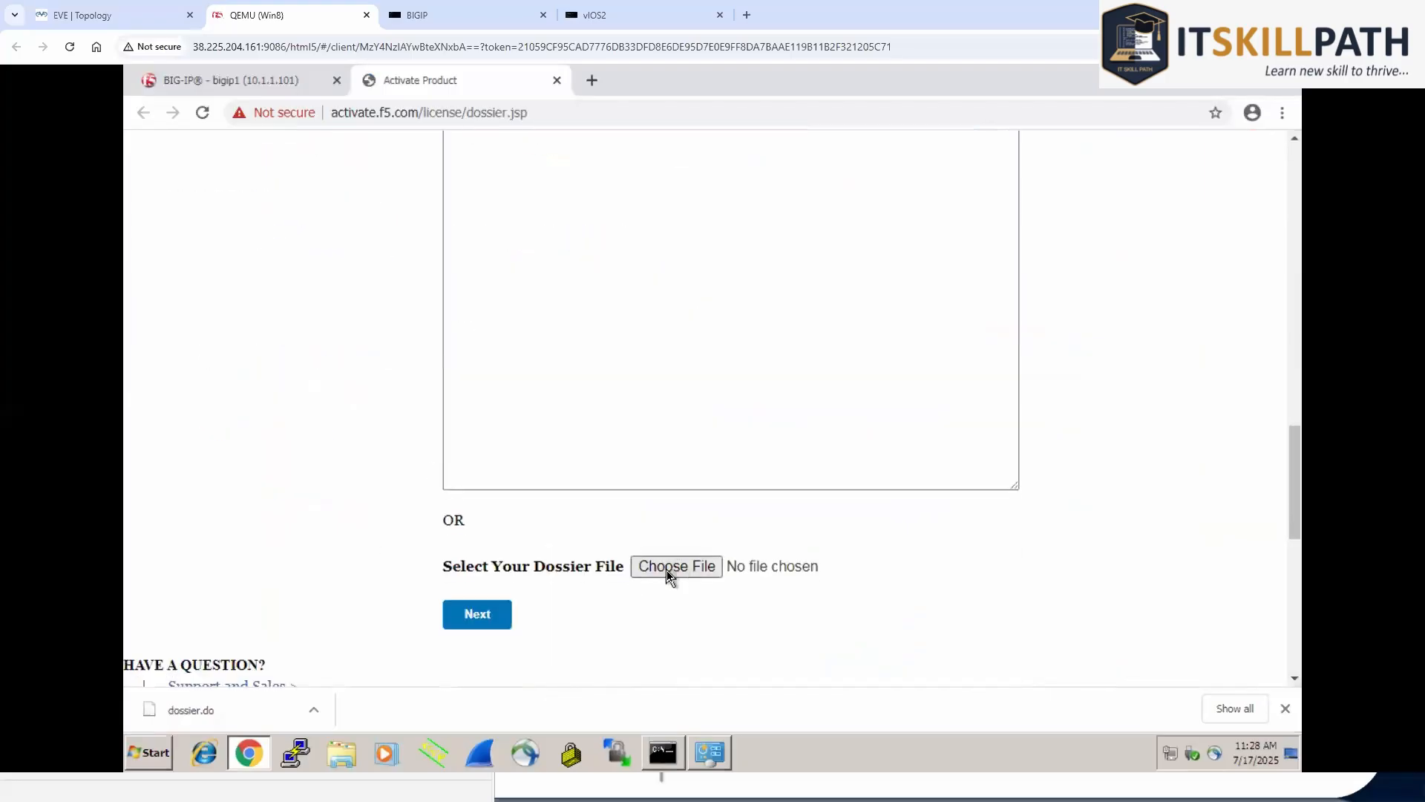
click(668, 574)
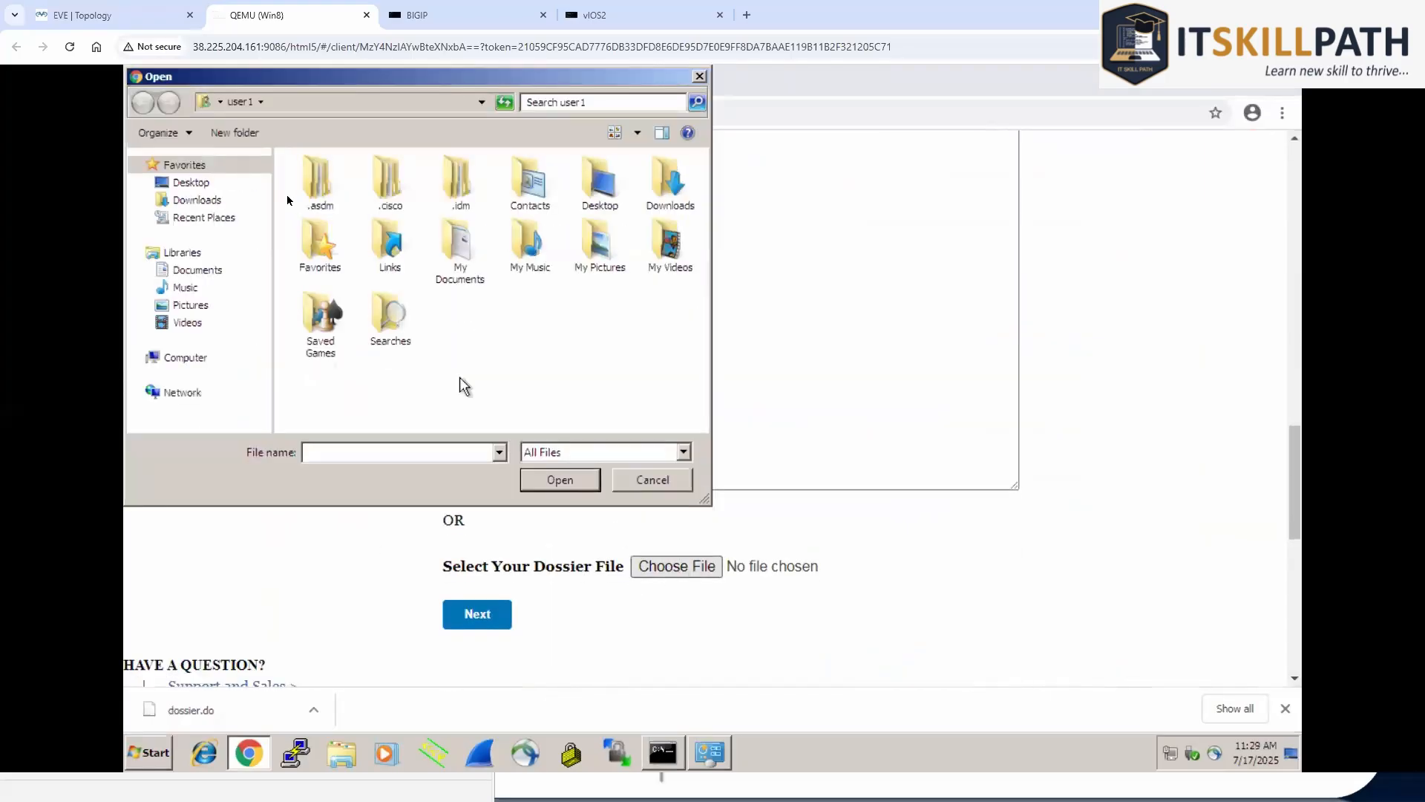
click(195, 201)
click(93, 14)
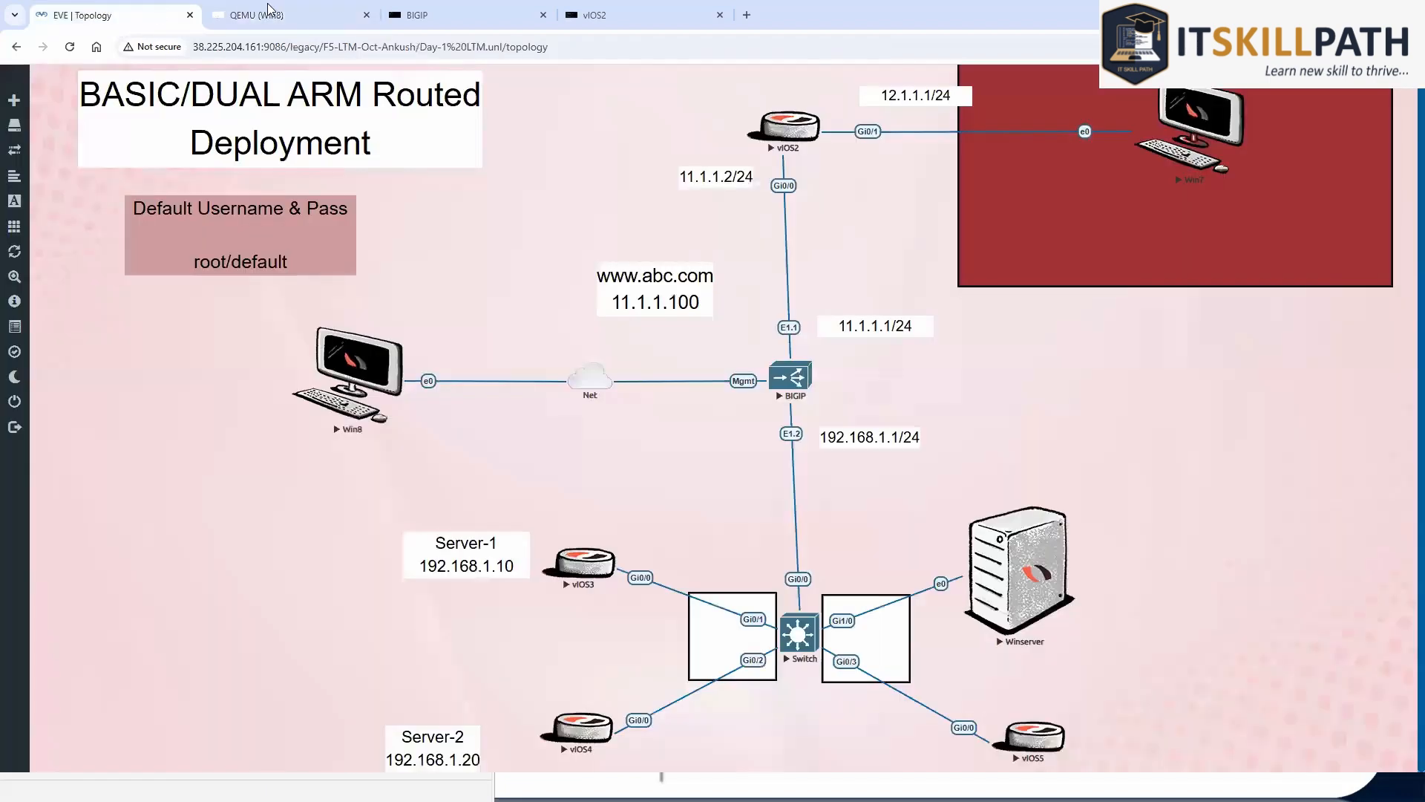
click(274, 14)
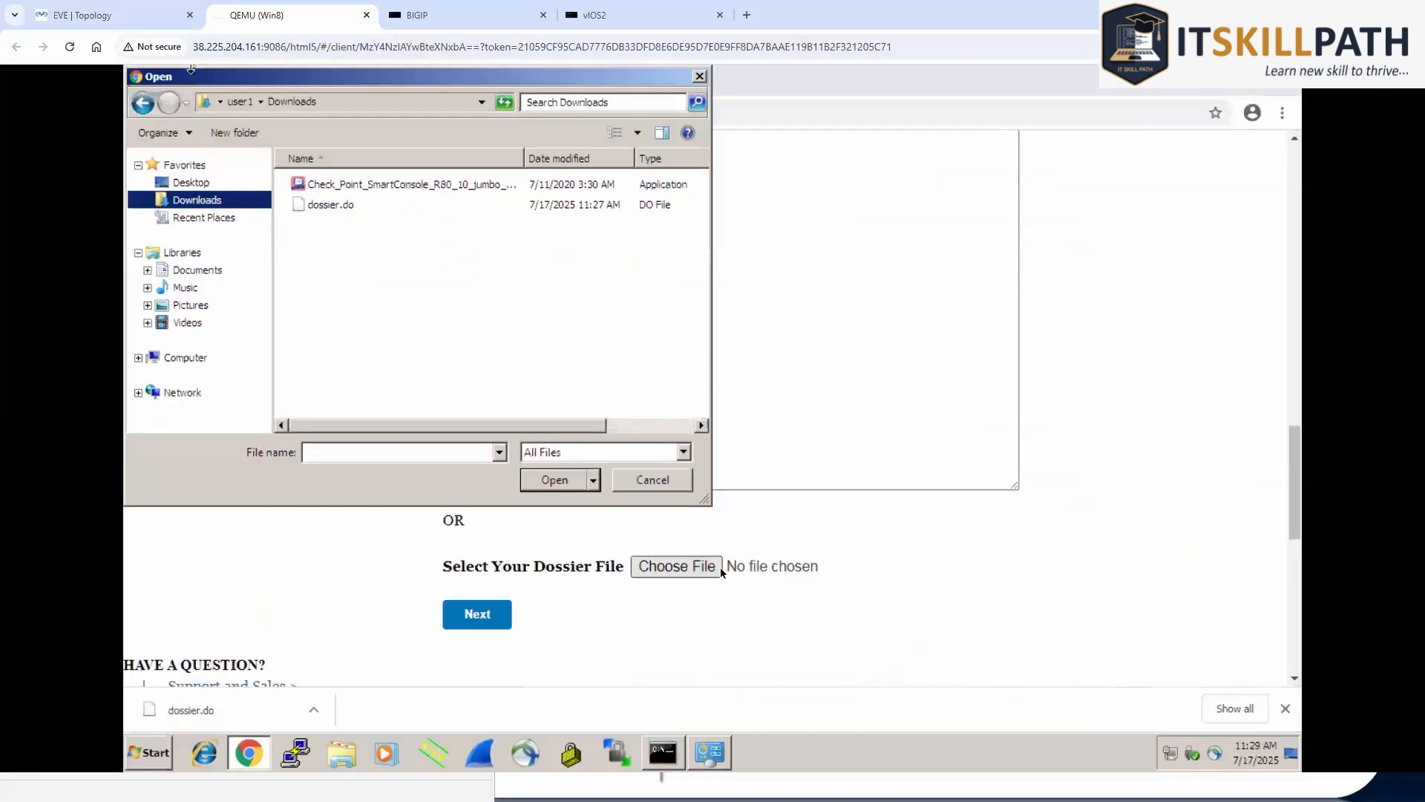
click(657, 481)
drag(473, 565, 623, 568)
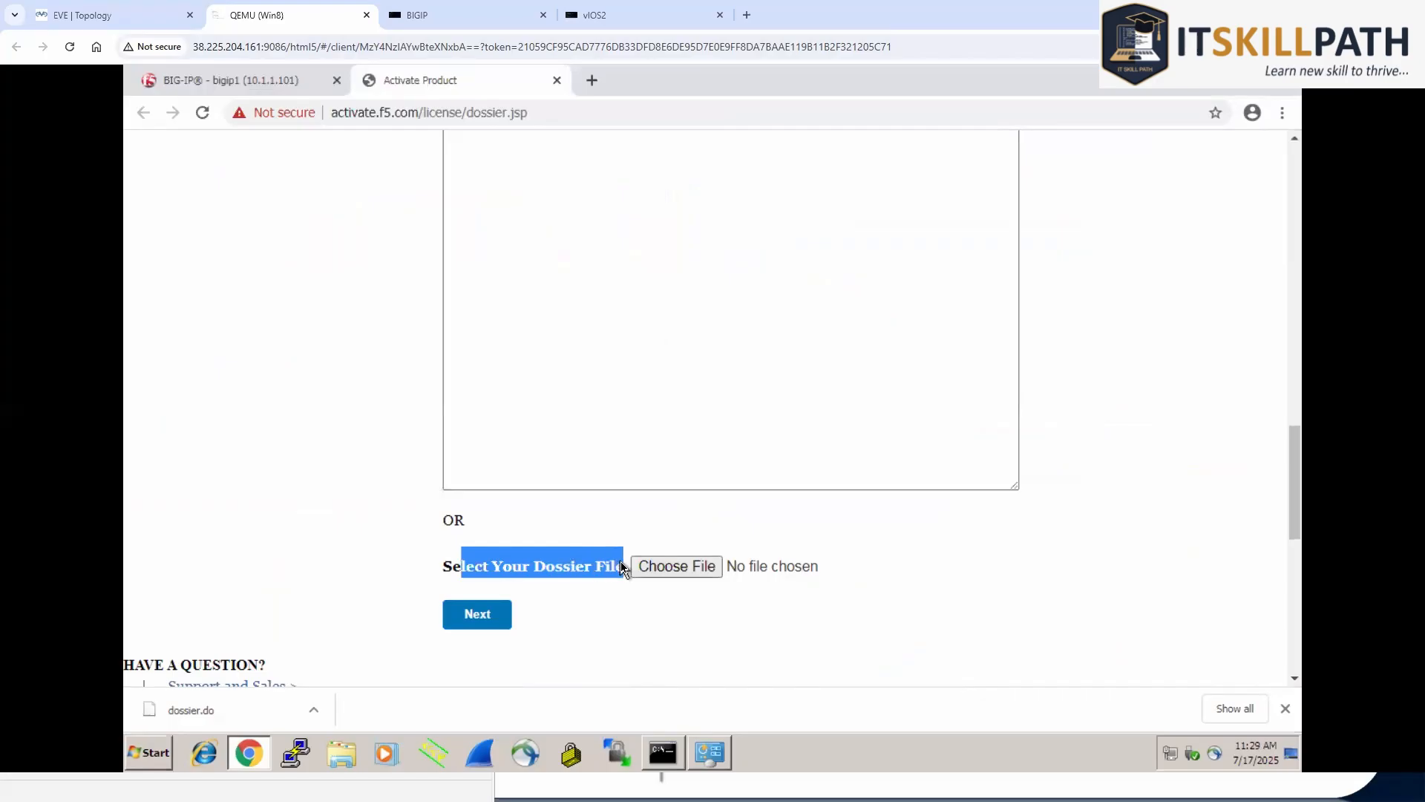
click(530, 462)
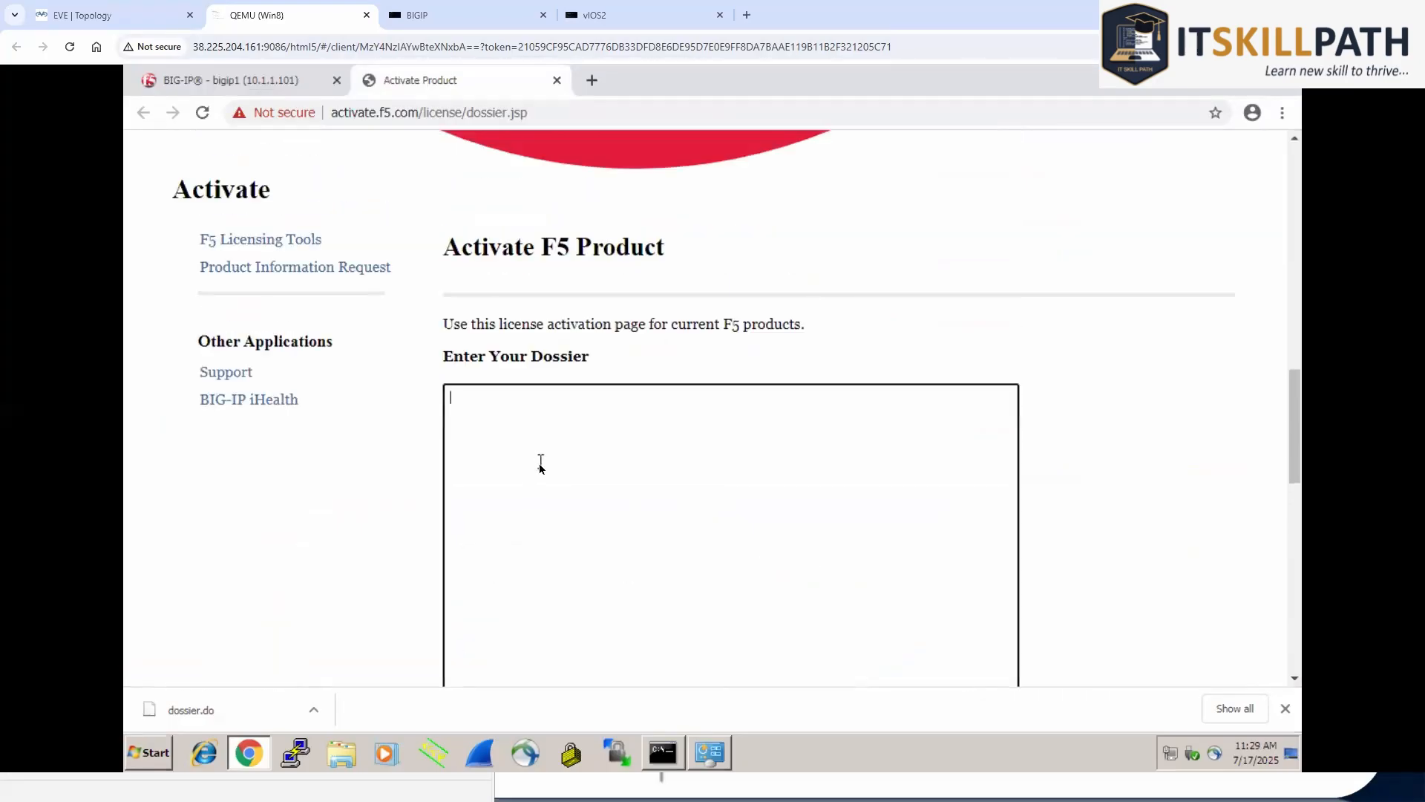
scroll(540, 467, down, 5)
Upload dossier.do from Downloads and submit it to the activation site.
click(657, 290)
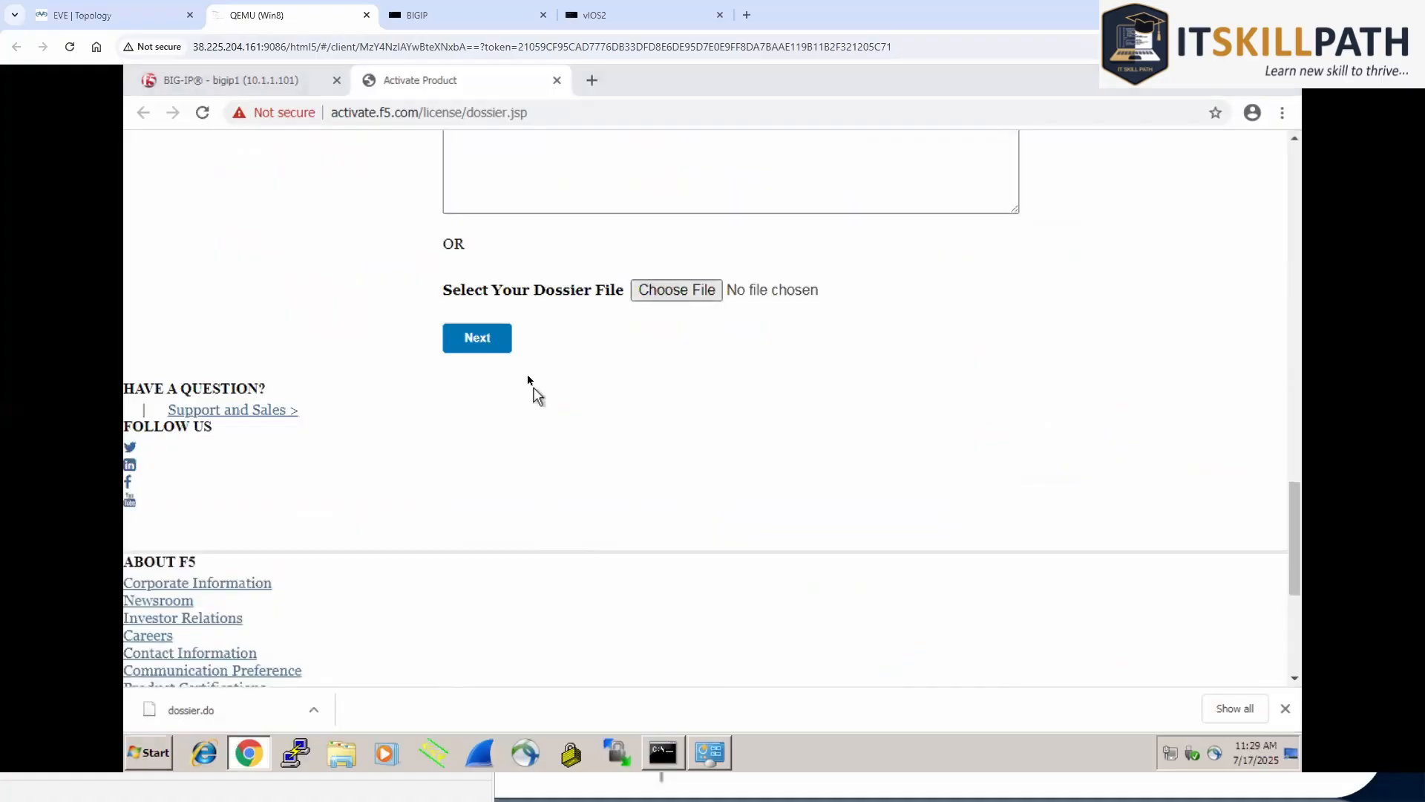
click(210, 202)
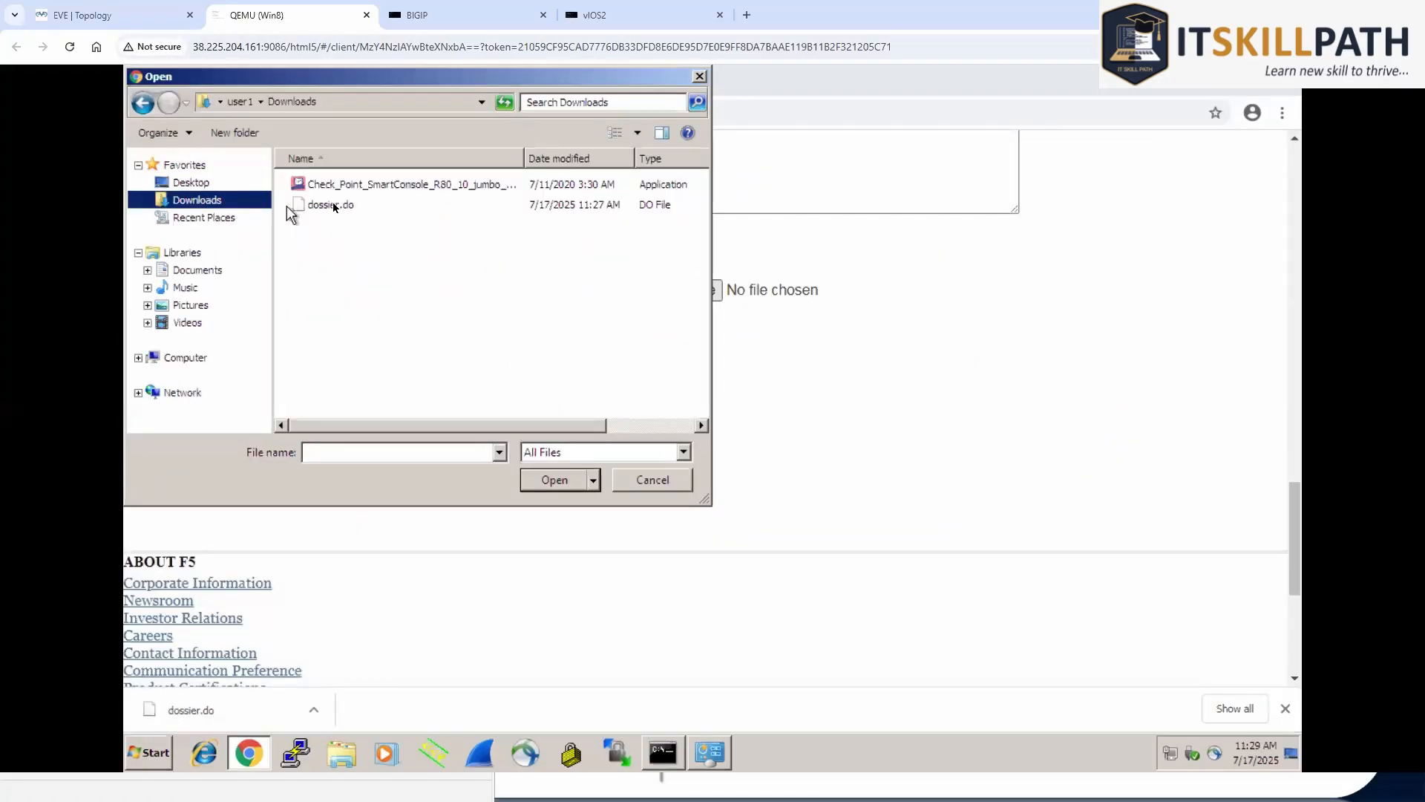
double_click(333, 205)
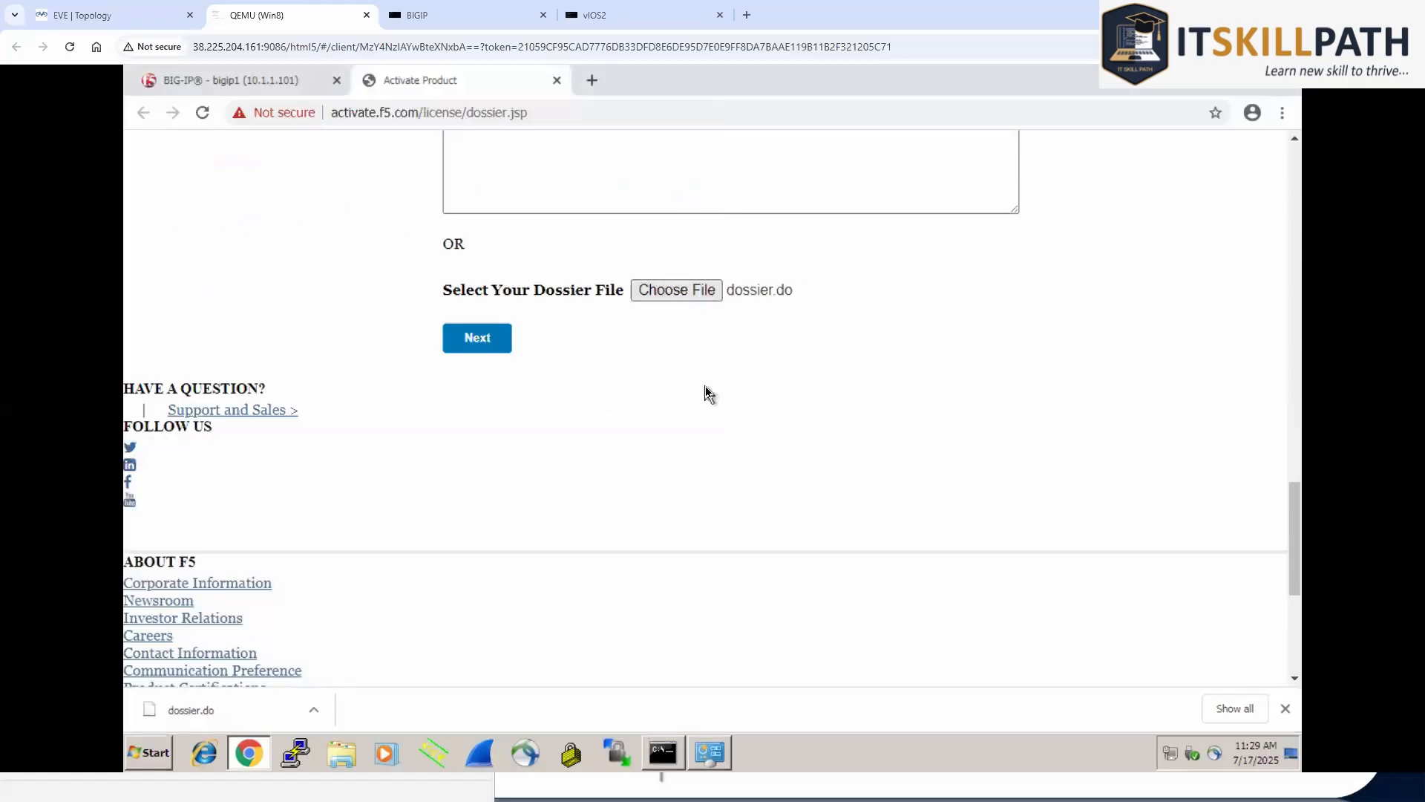
scroll(705, 394, up, 1)
click(493, 436)
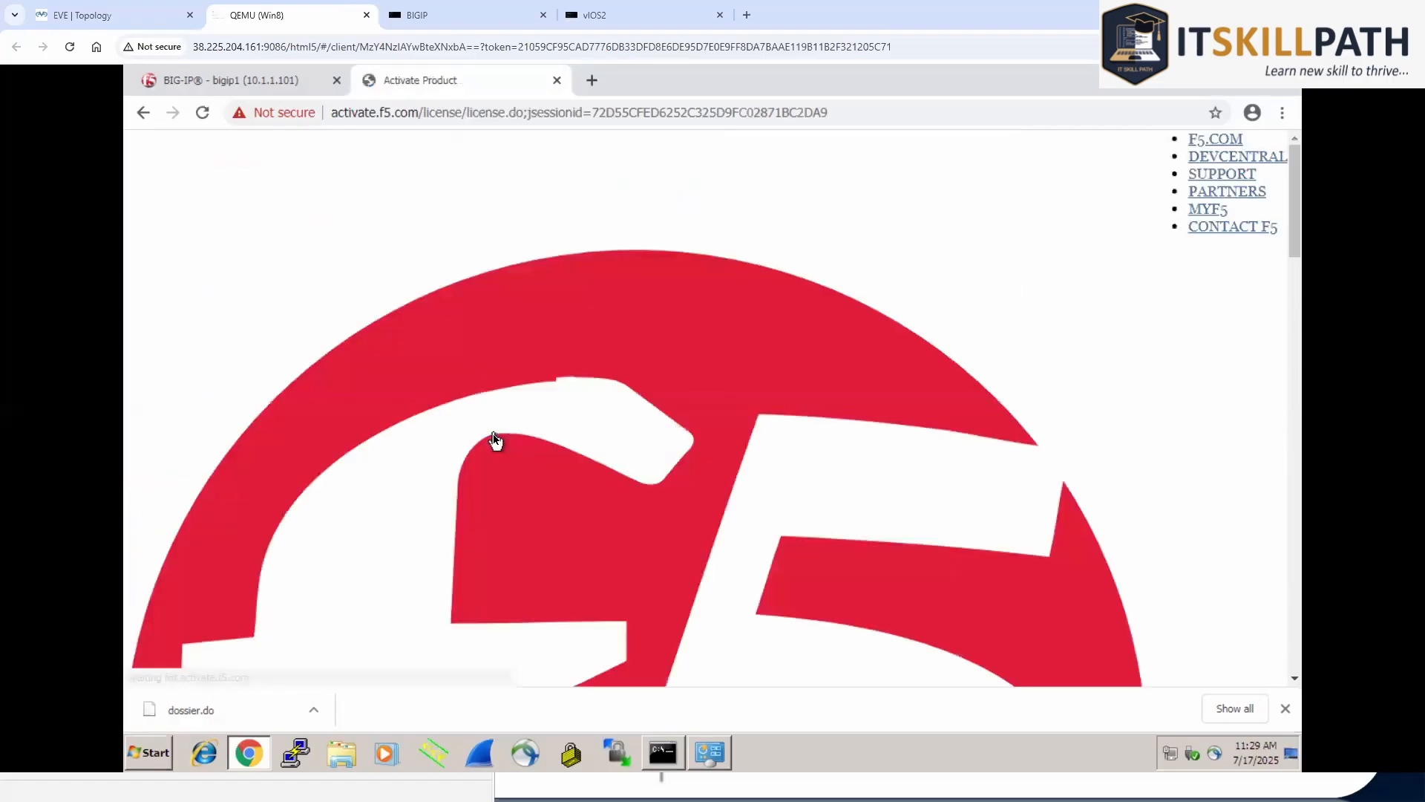
Read through the EULA and submit the accepted licence agreement.
scroll(496, 439, down, 10)
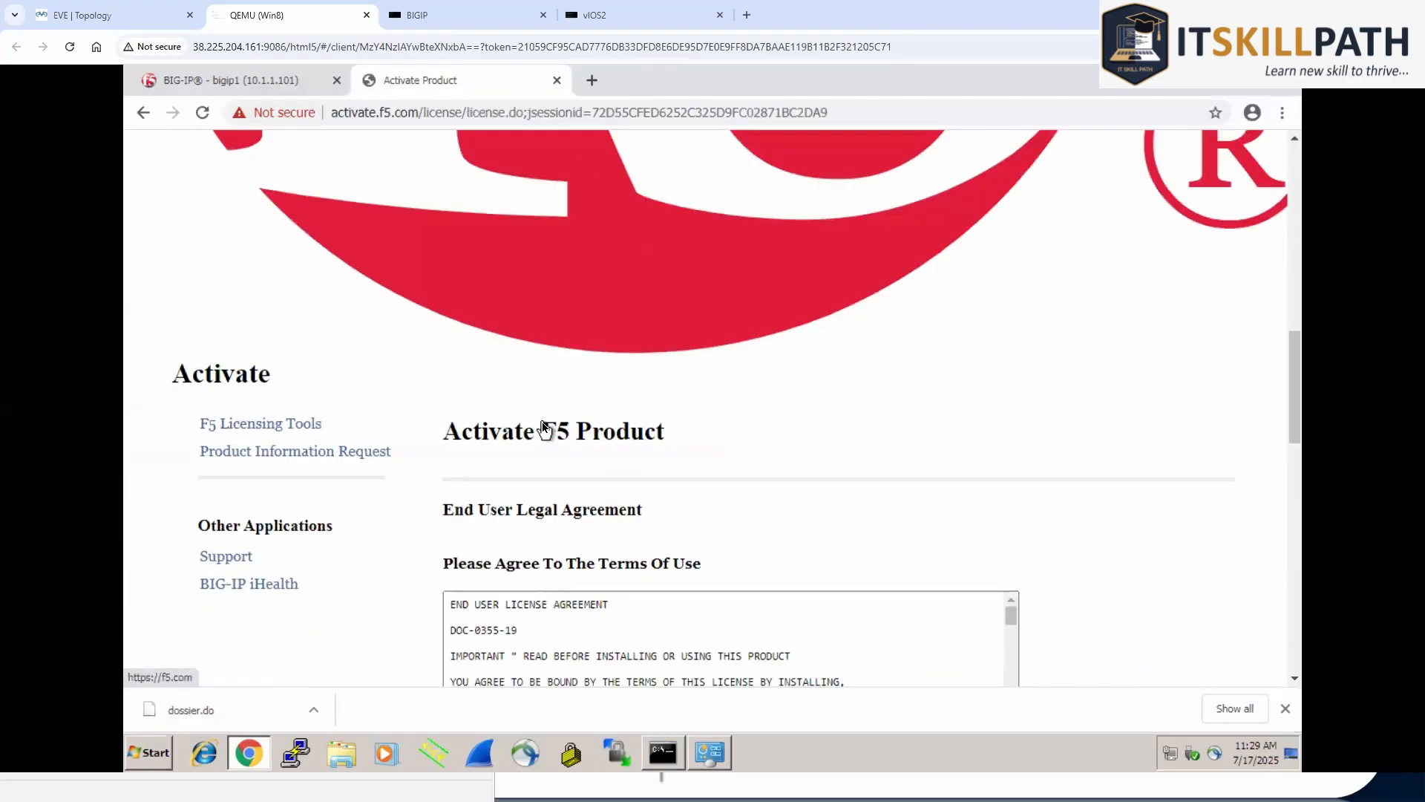
scroll(544, 430, down, 5)
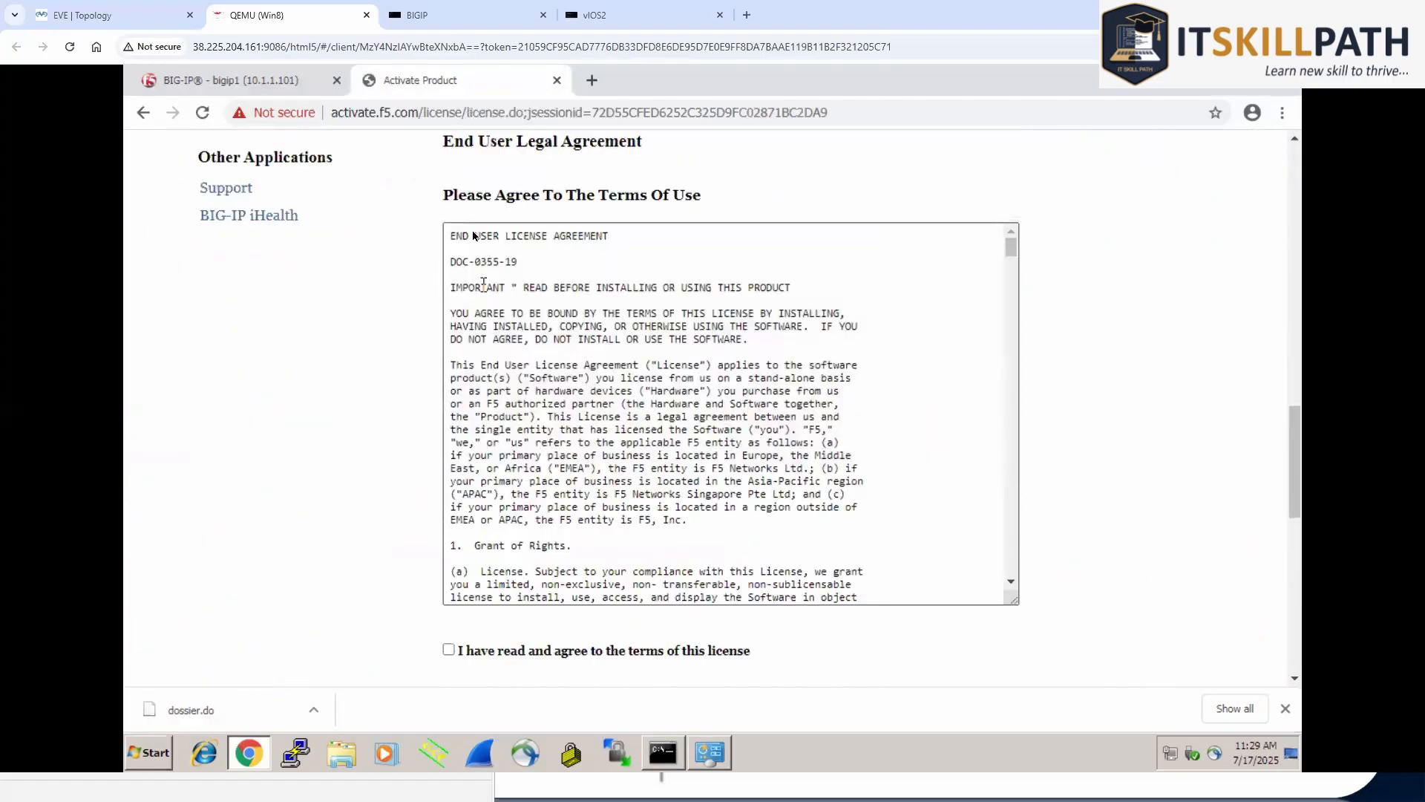
scroll(586, 360, down, 8)
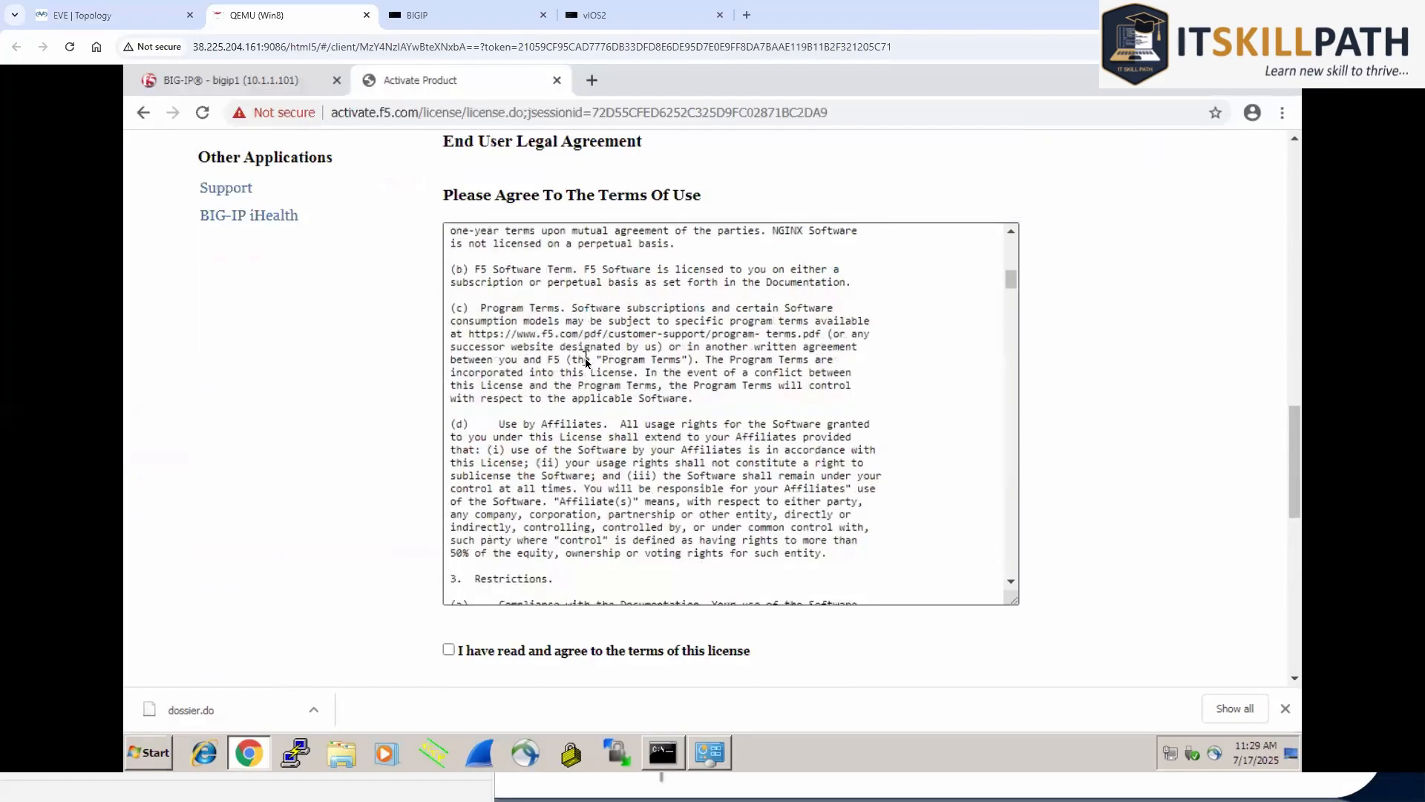
scroll(585, 360, down, 15)
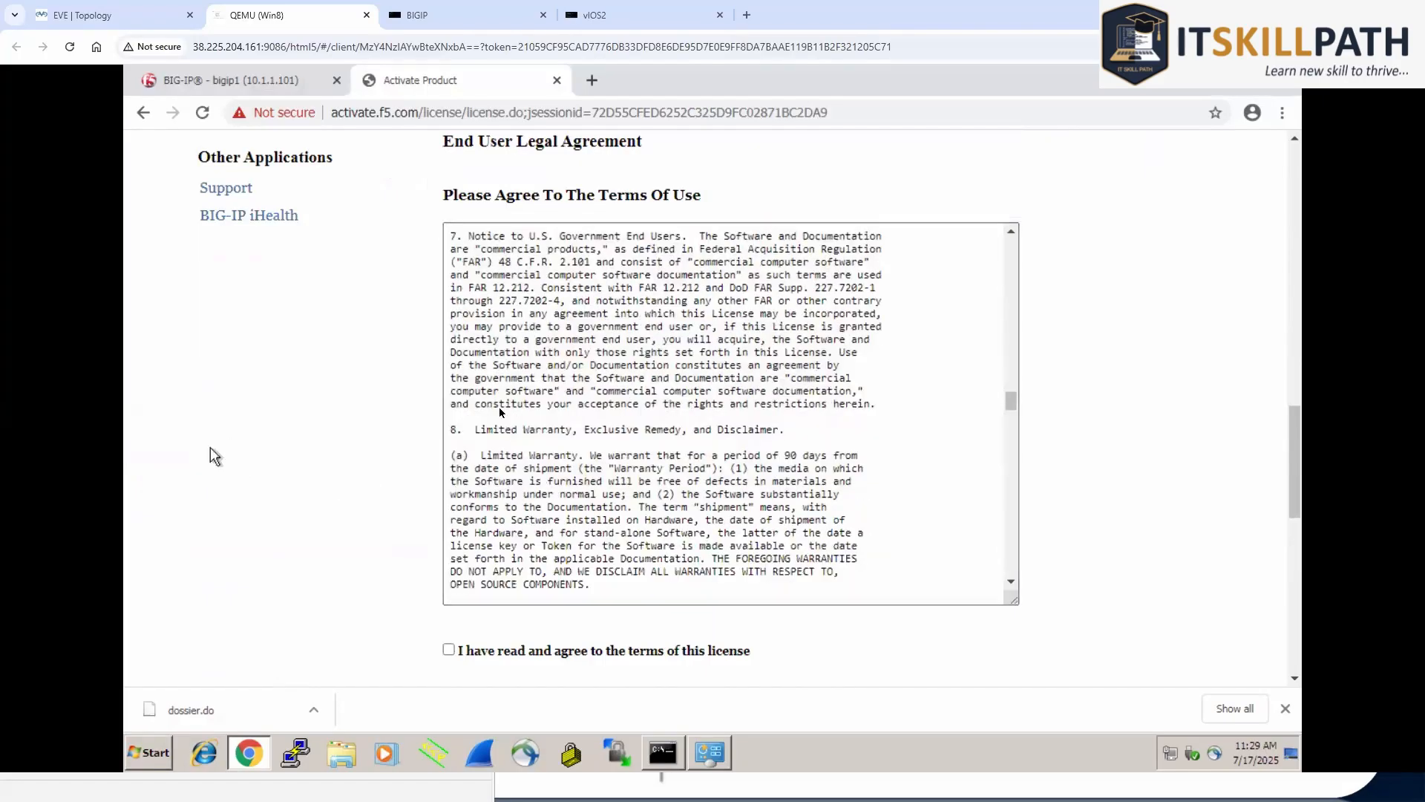
scroll(502, 414, down, 6)
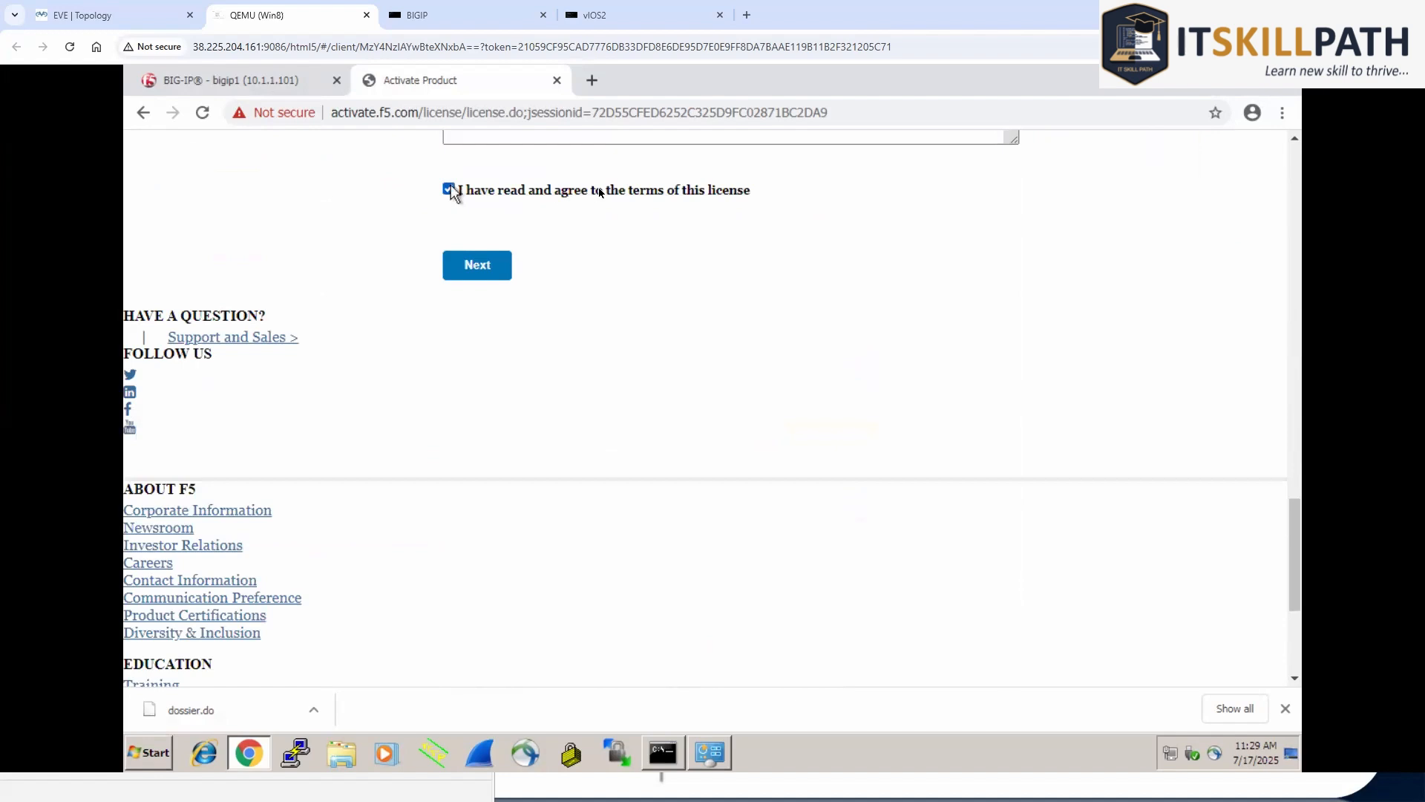
click(493, 268)
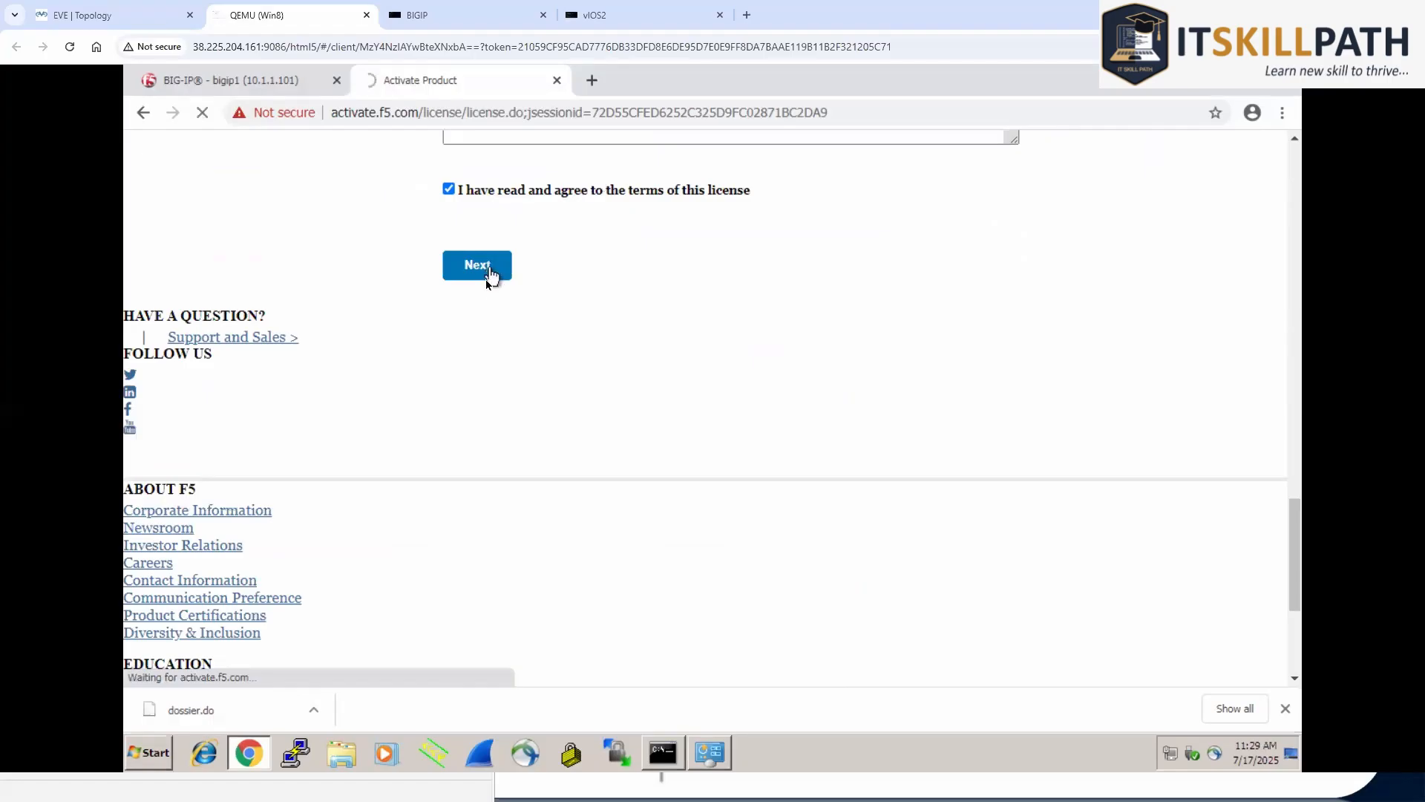
Download License.txt and return to the BIG-IP License page.
scroll(495, 386, down, 15)
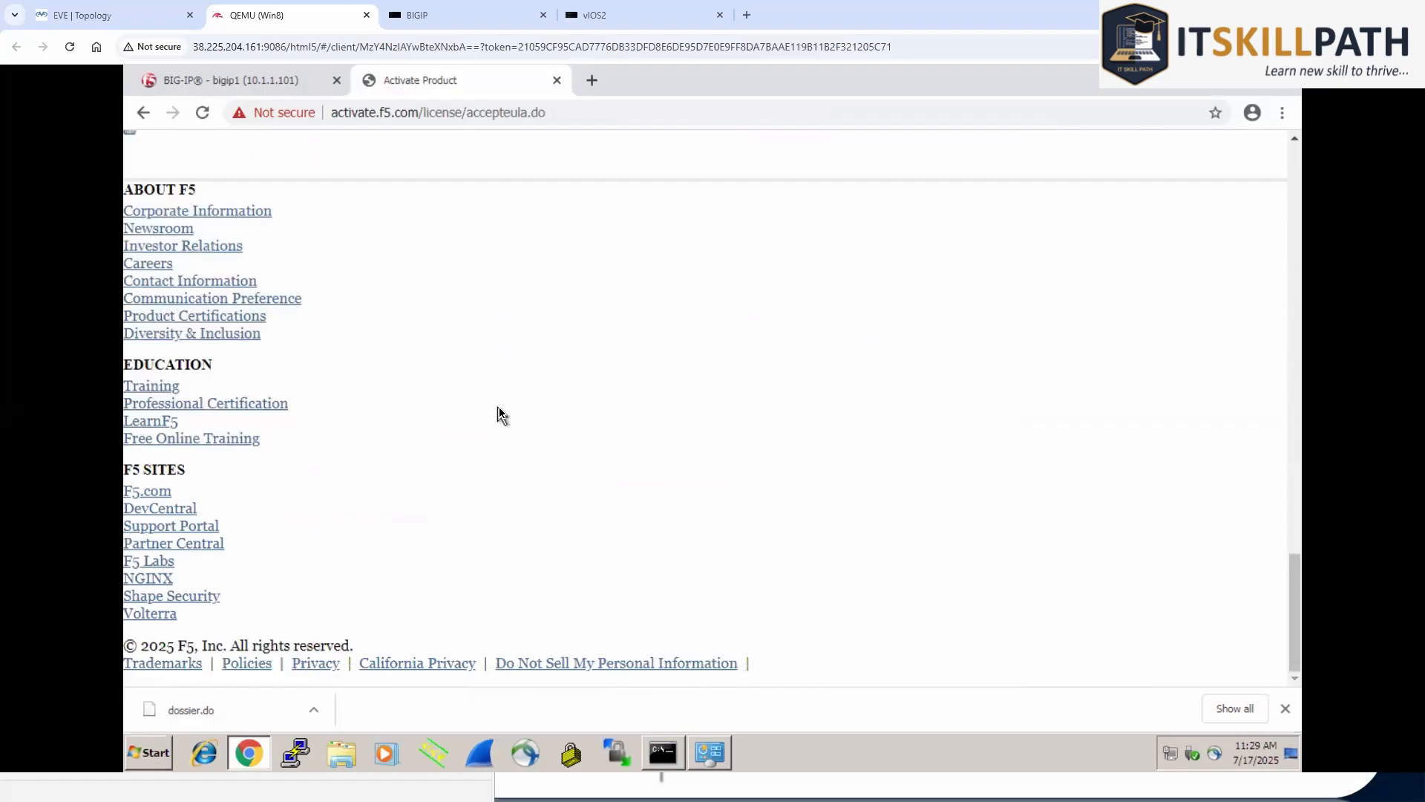
scroll(497, 406, up, 4)
click(502, 242)
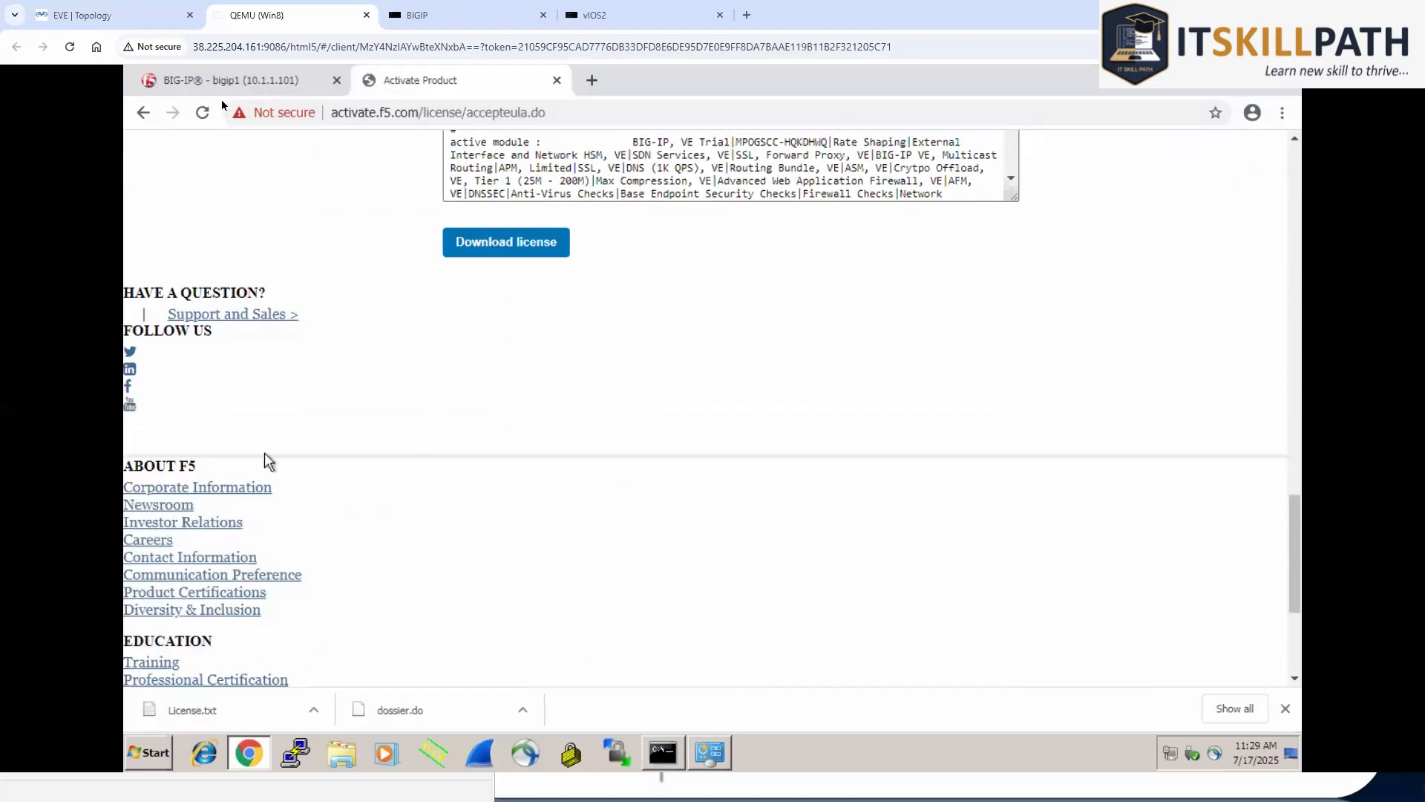
click(255, 80)
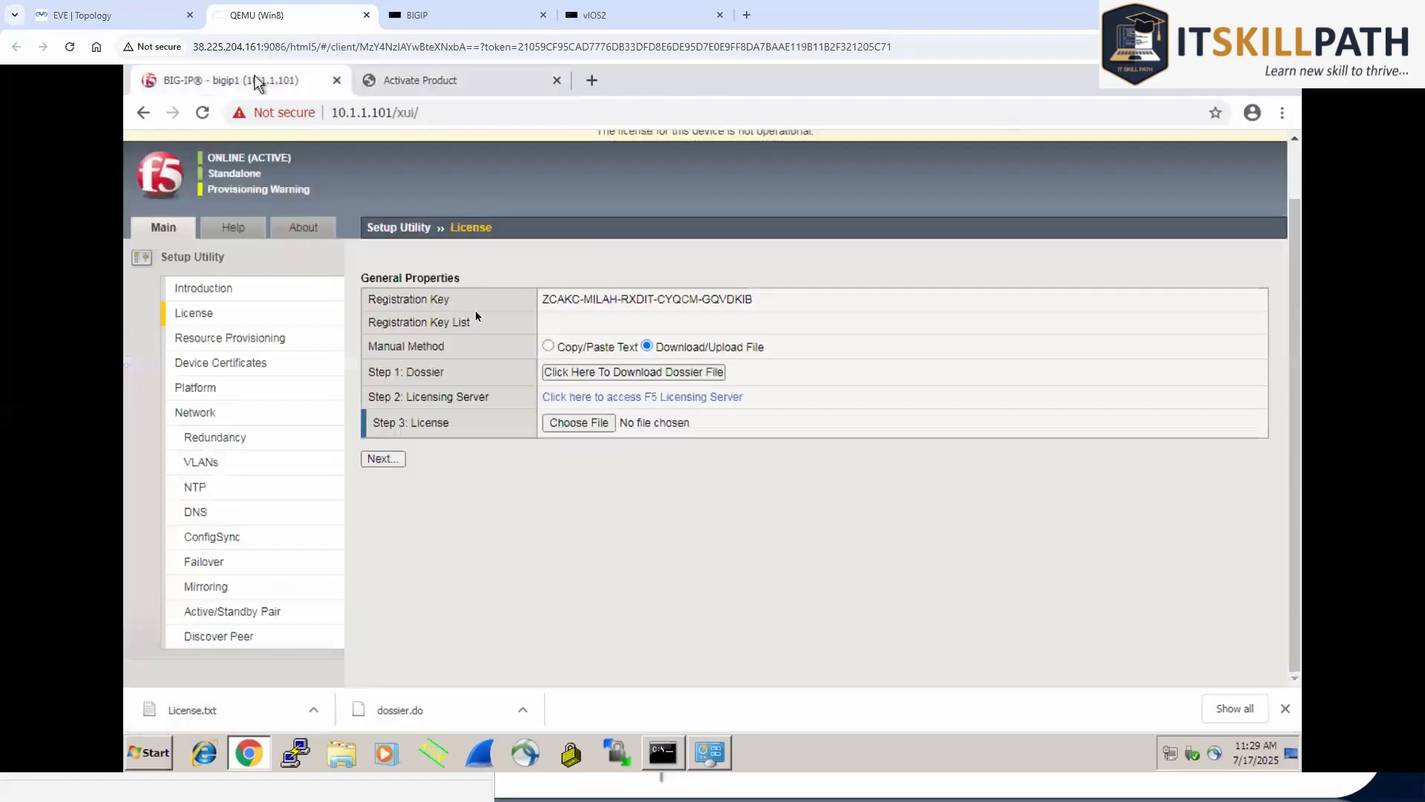
Upload License.txt from Downloads, submit it, and continue once the configuration is verified.
click(579, 422)
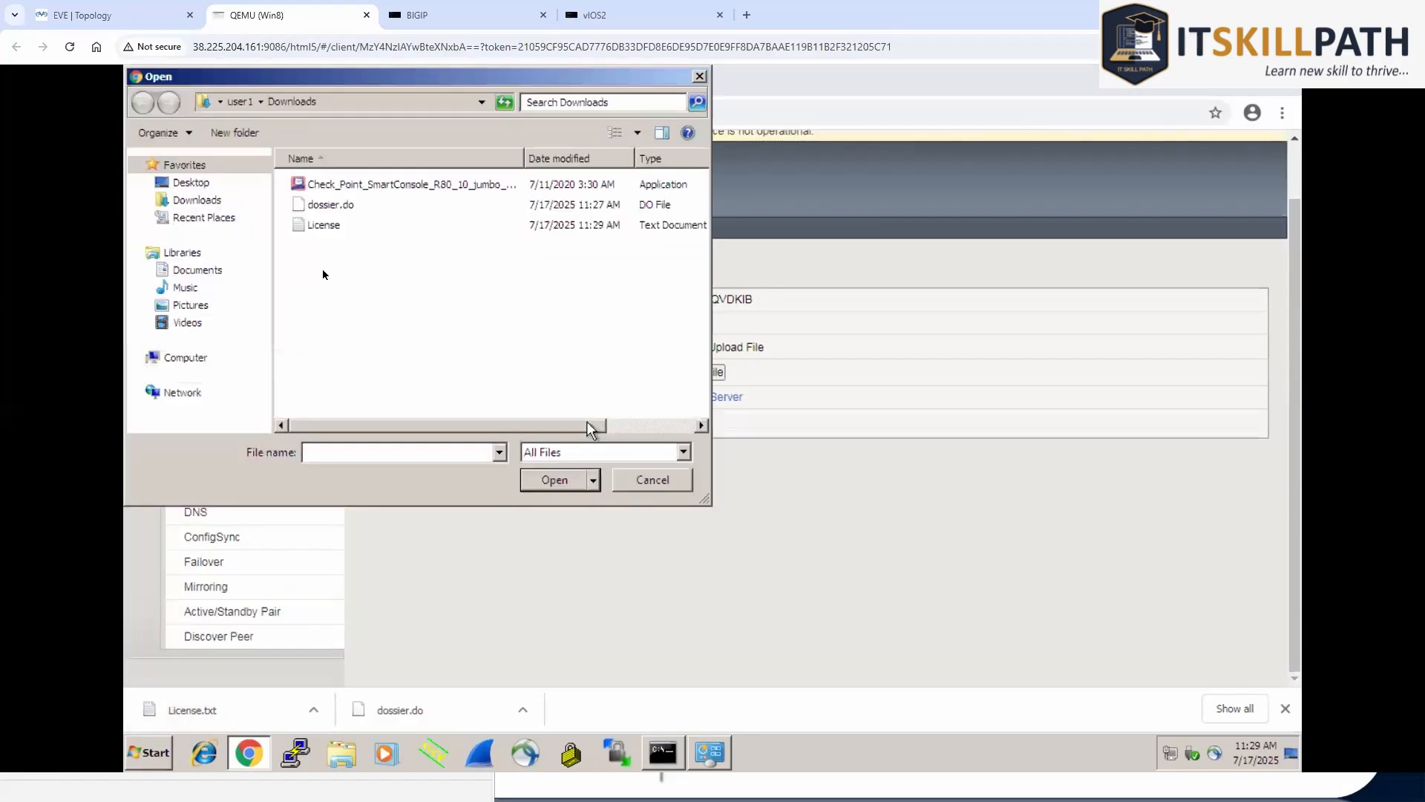
double_click(312, 225)
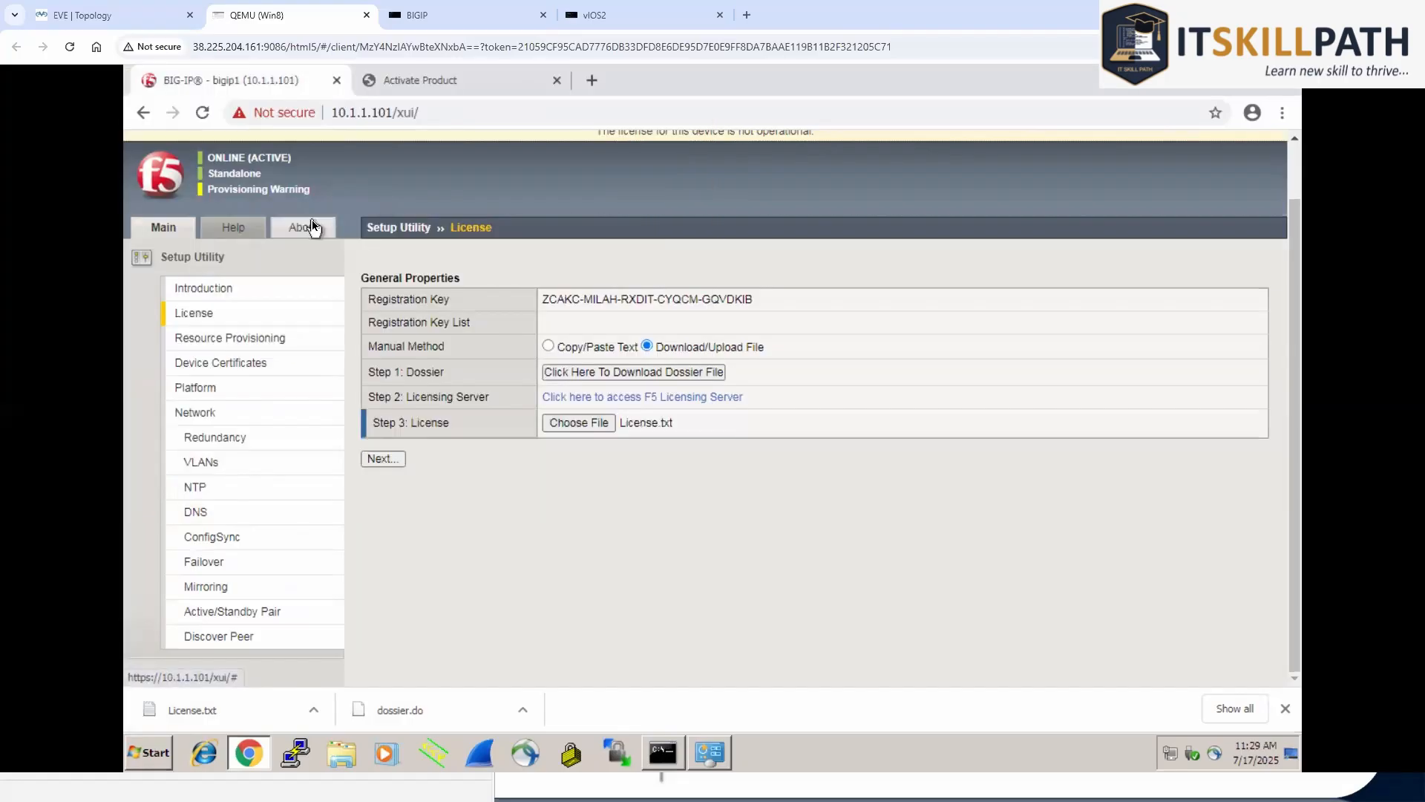
click(396, 459)
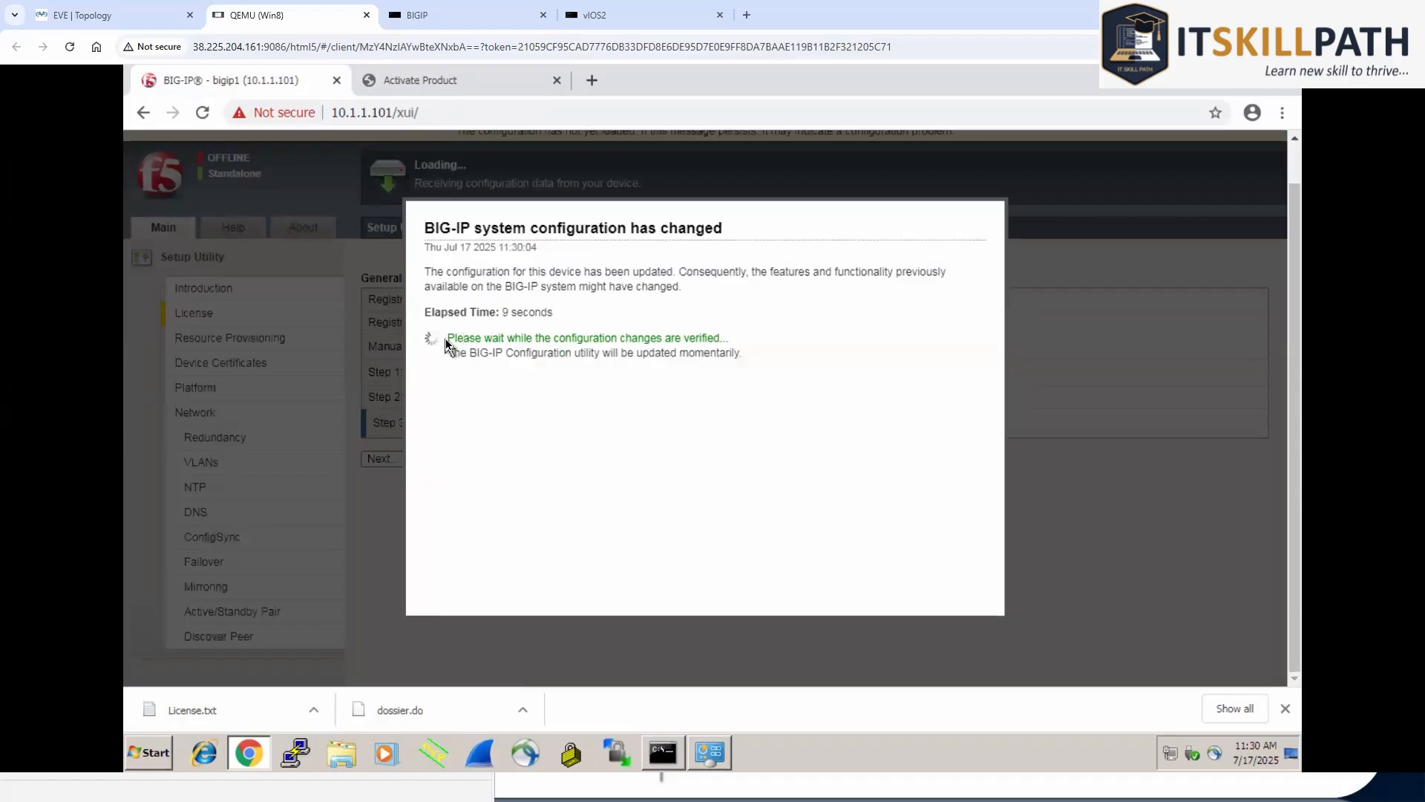
drag(447, 337, 762, 354)
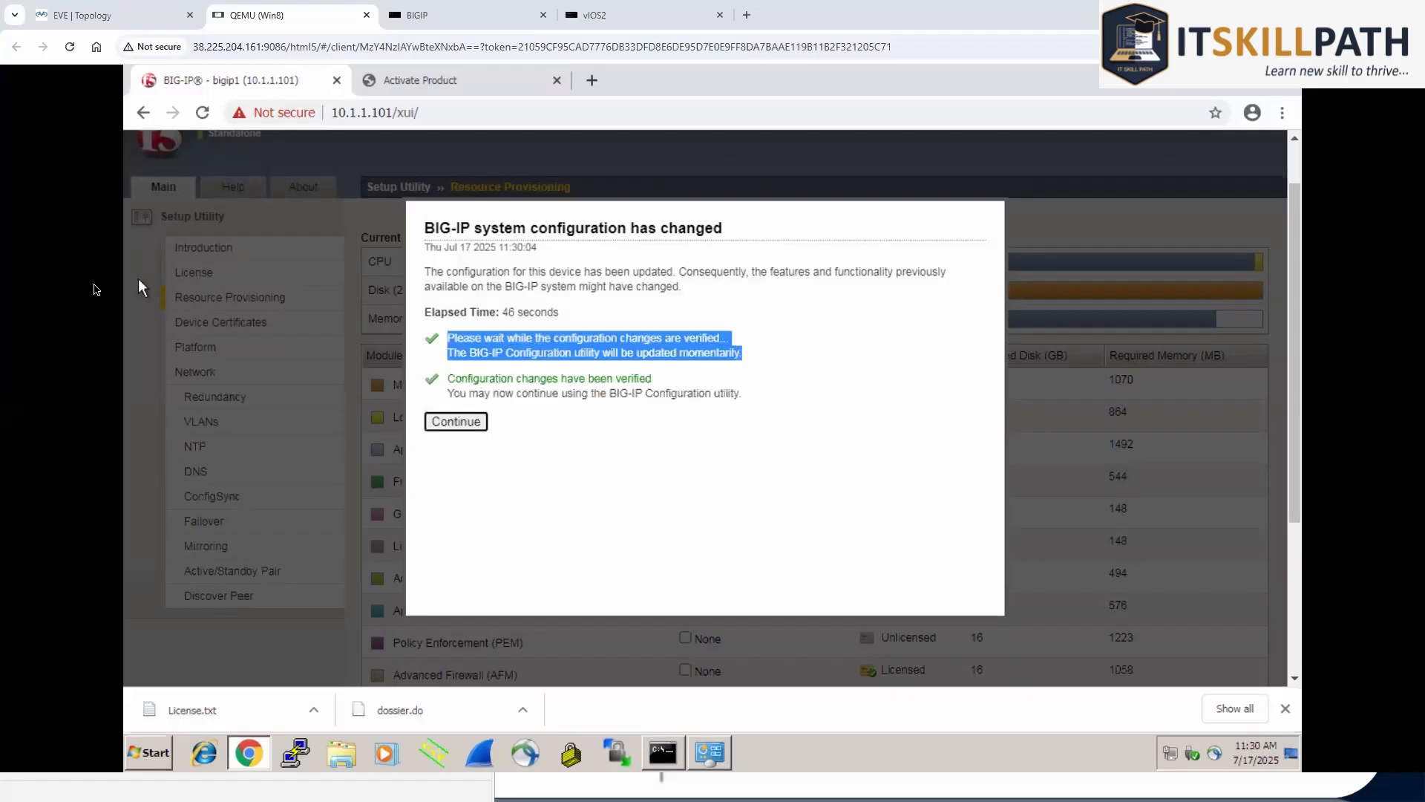
click(465, 422)
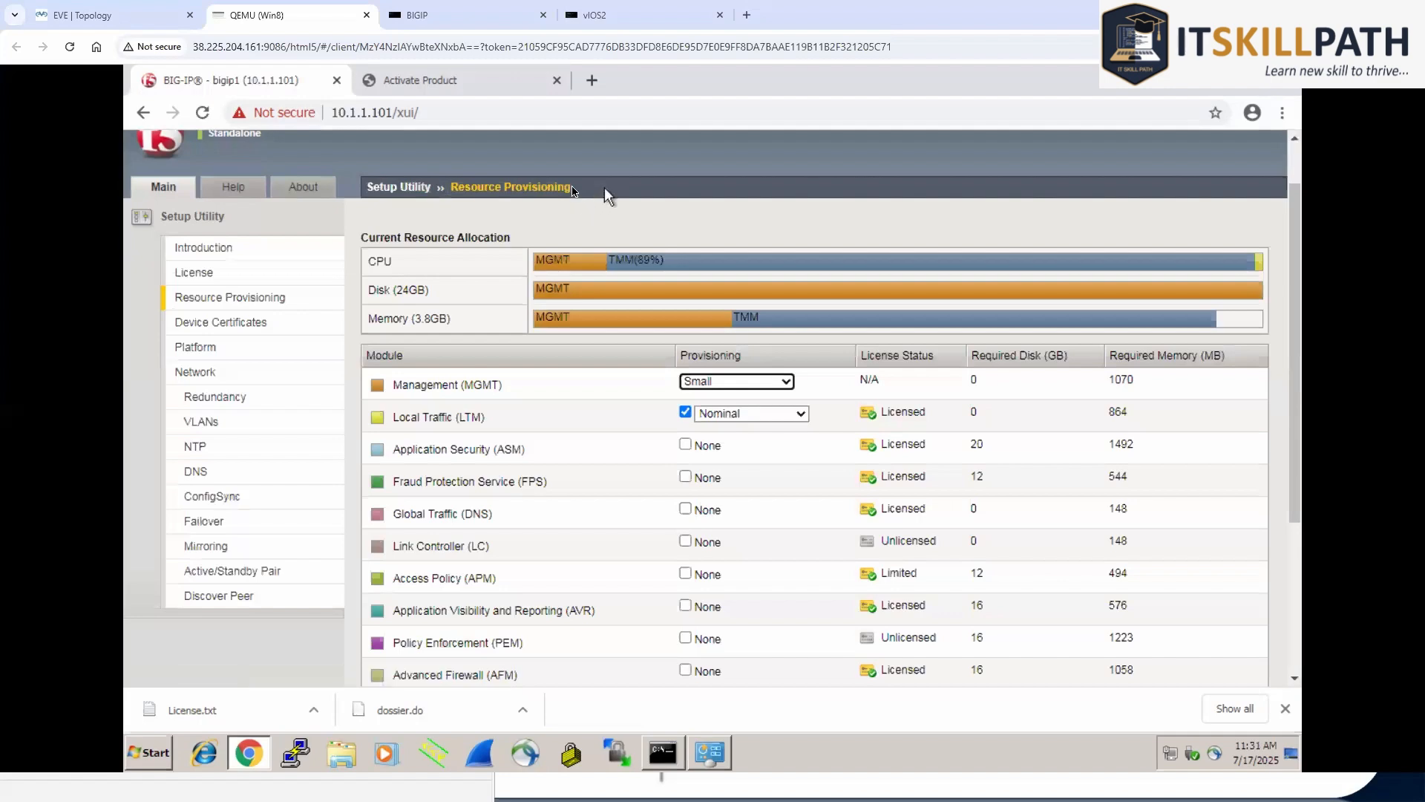
Review the Resource Provisioning modules (AVR, SSLO, LTM) and show LTM's provisioning levels.
drag(605, 187, 526, 183)
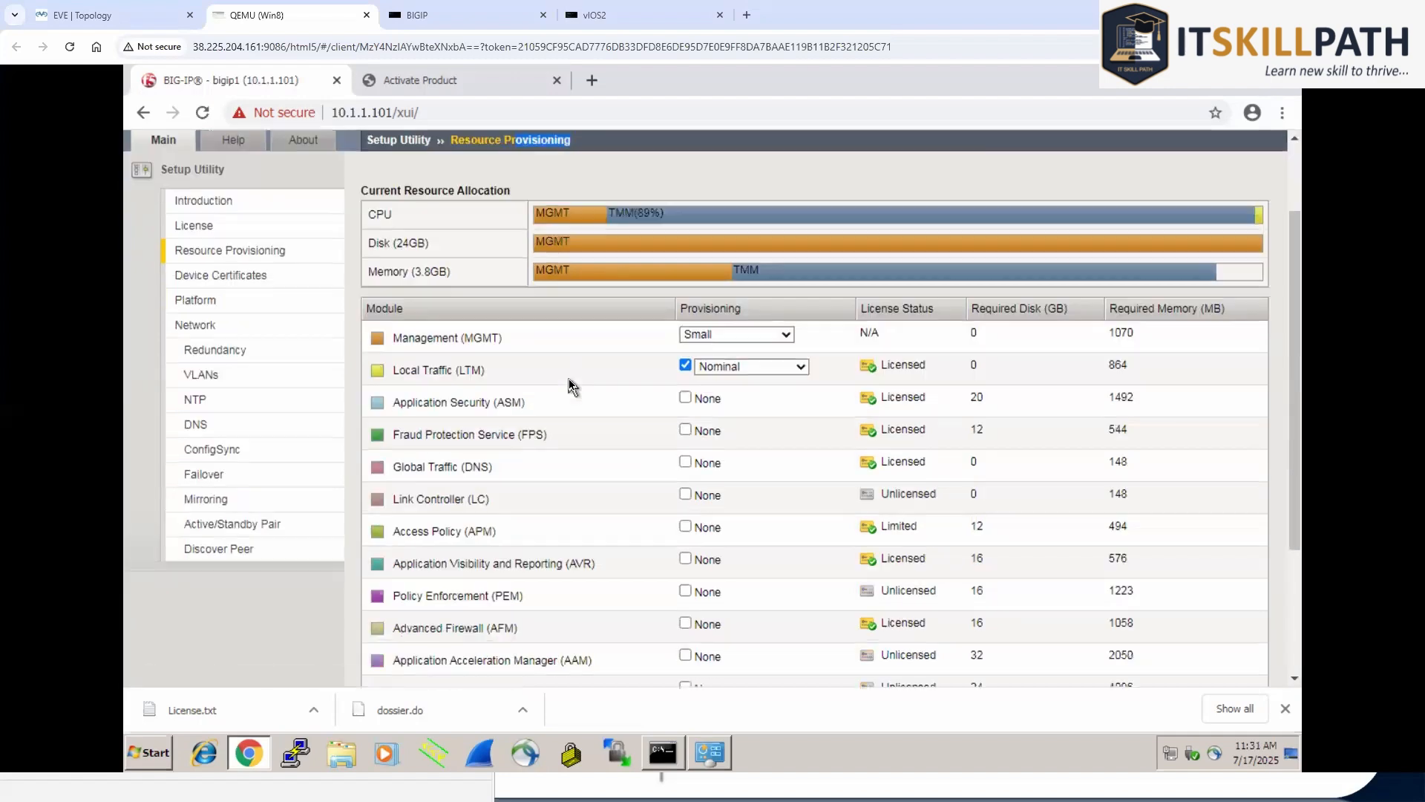
scroll(573, 389, down, 1)
scroll(883, 189, down, 1)
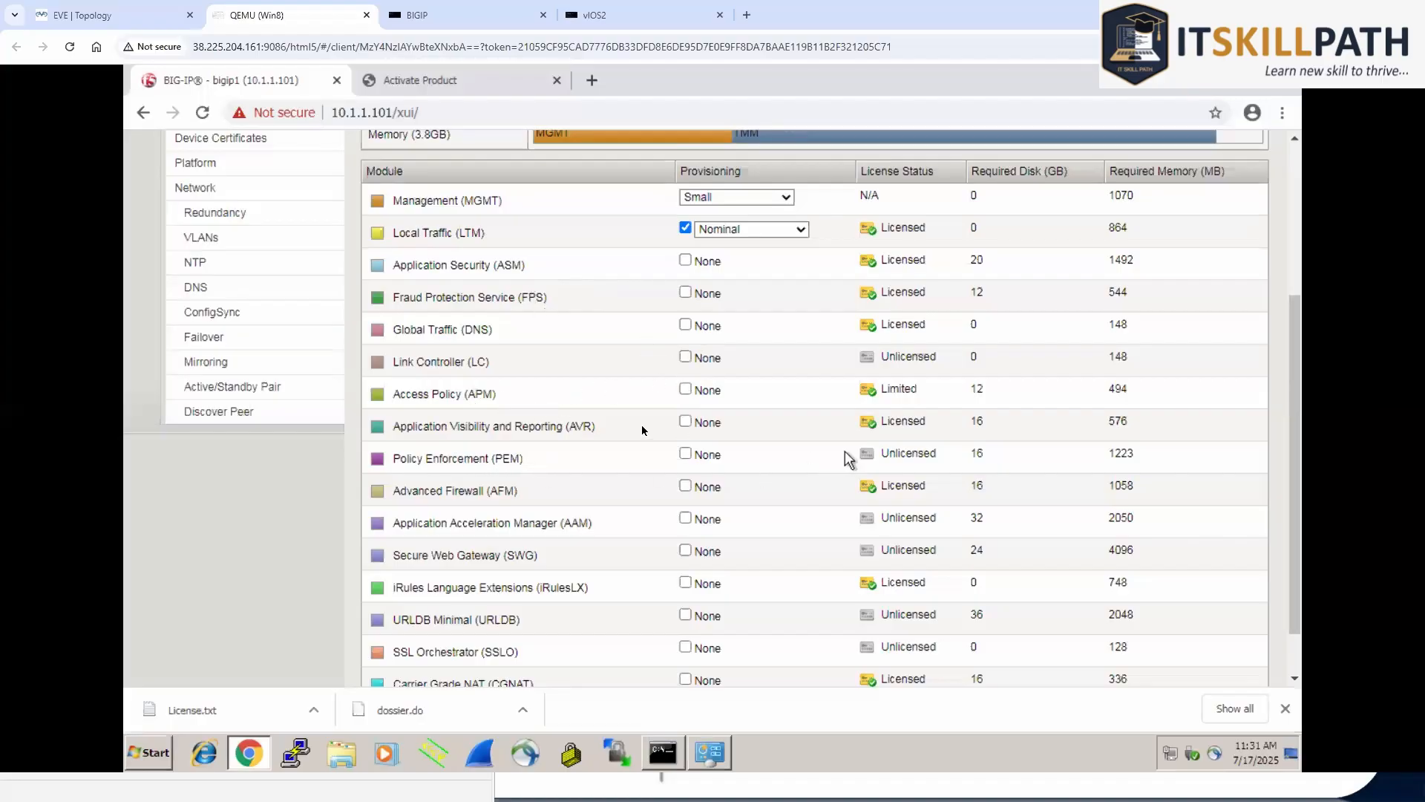
drag(521, 427, 412, 430)
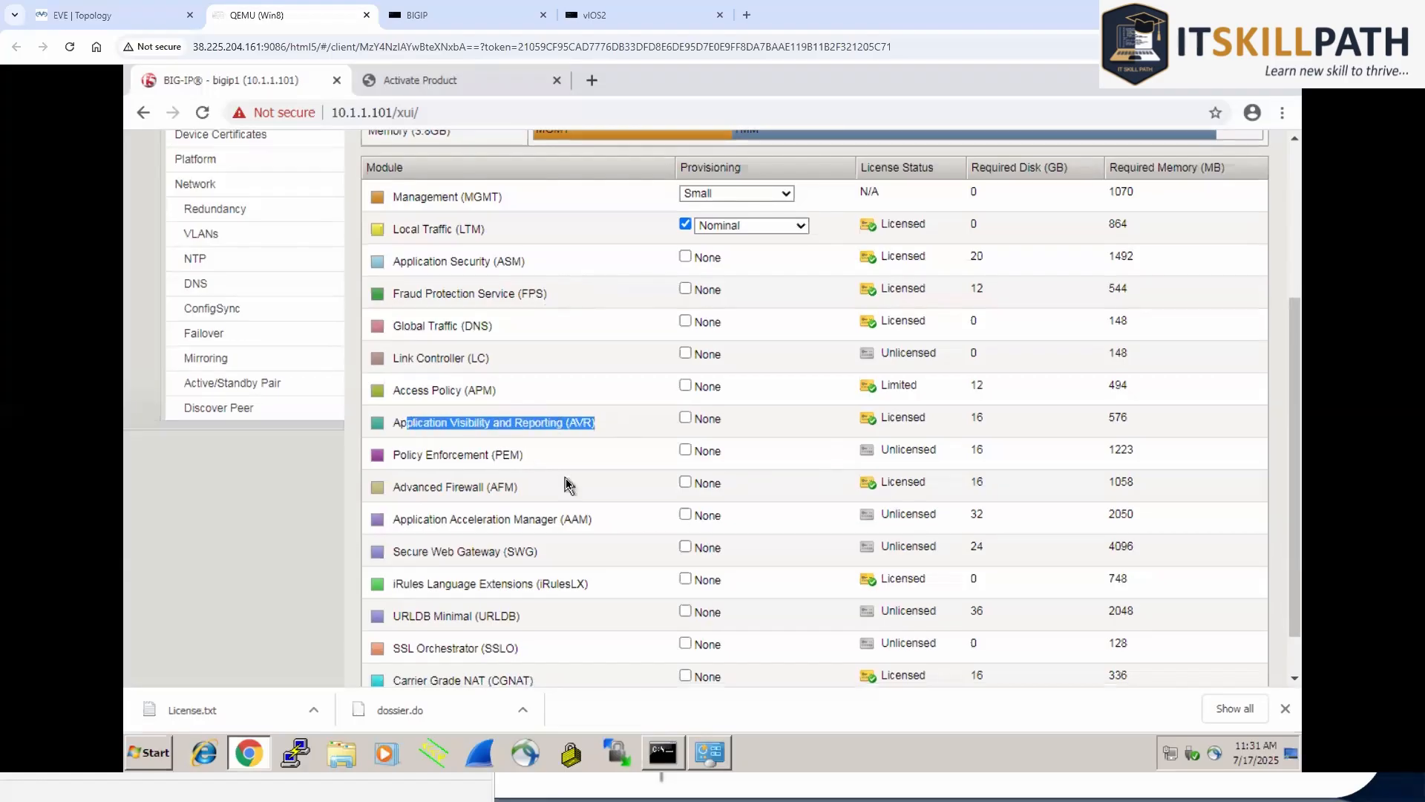
scroll(566, 479, down, 2)
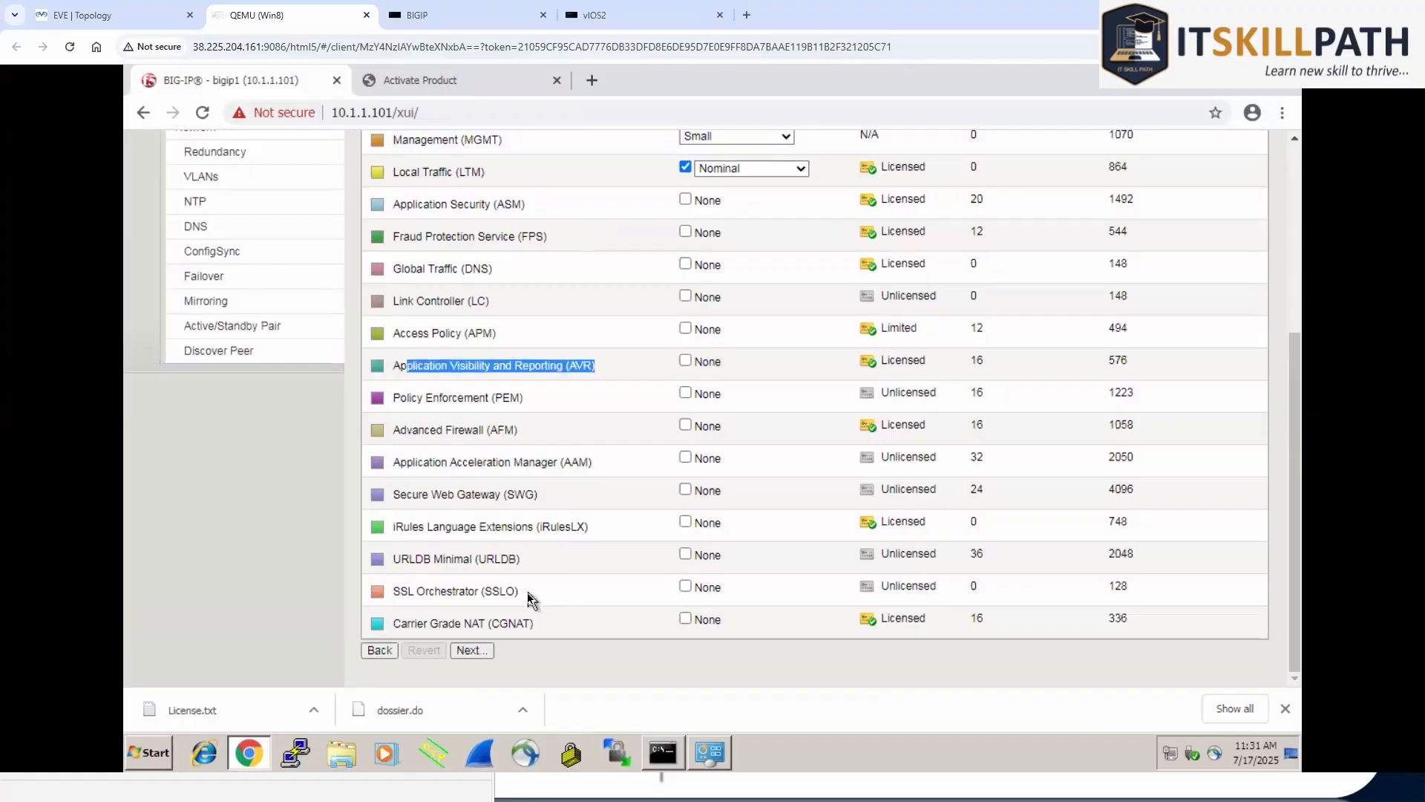
drag(535, 596, 405, 600)
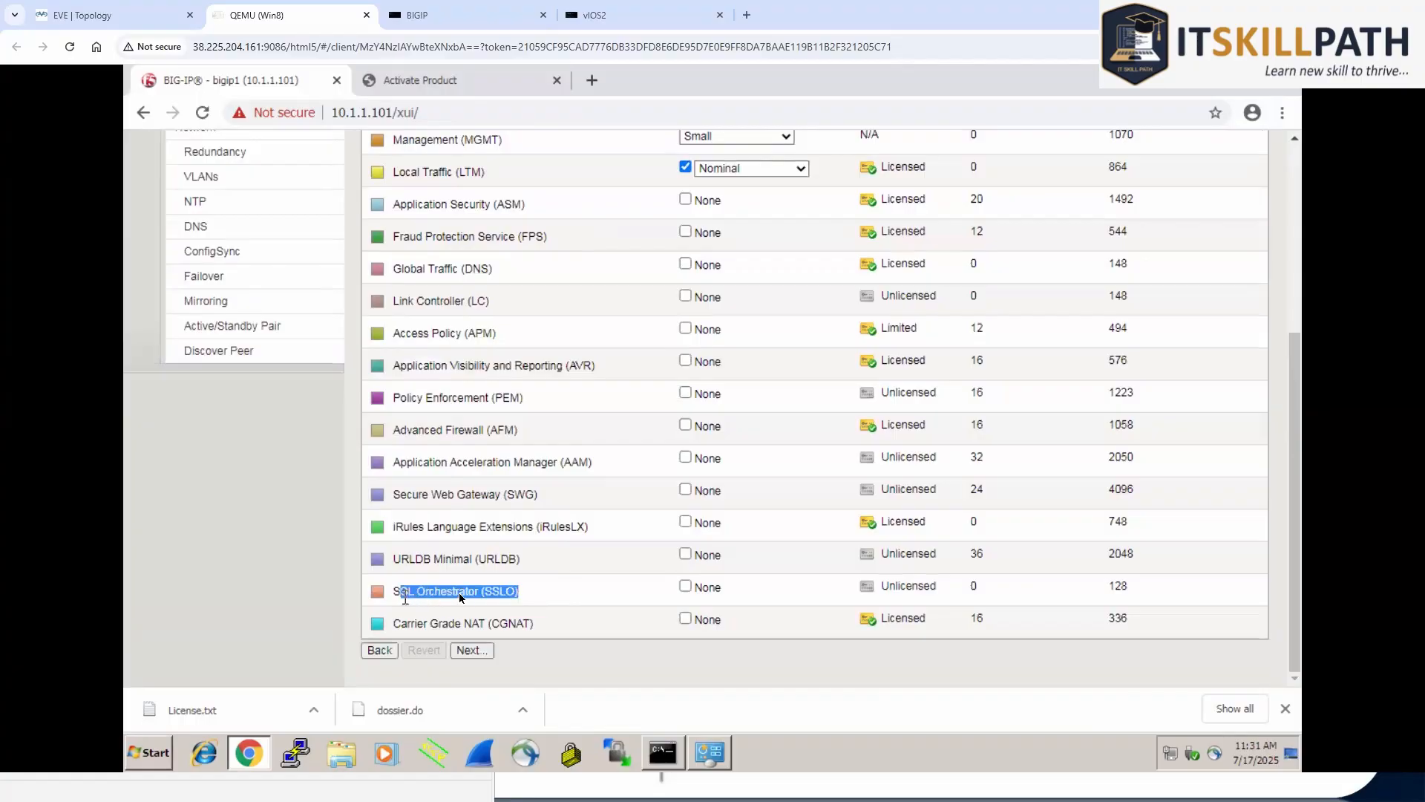
scroll(588, 553, up, 3)
scroll(588, 557, up, 3)
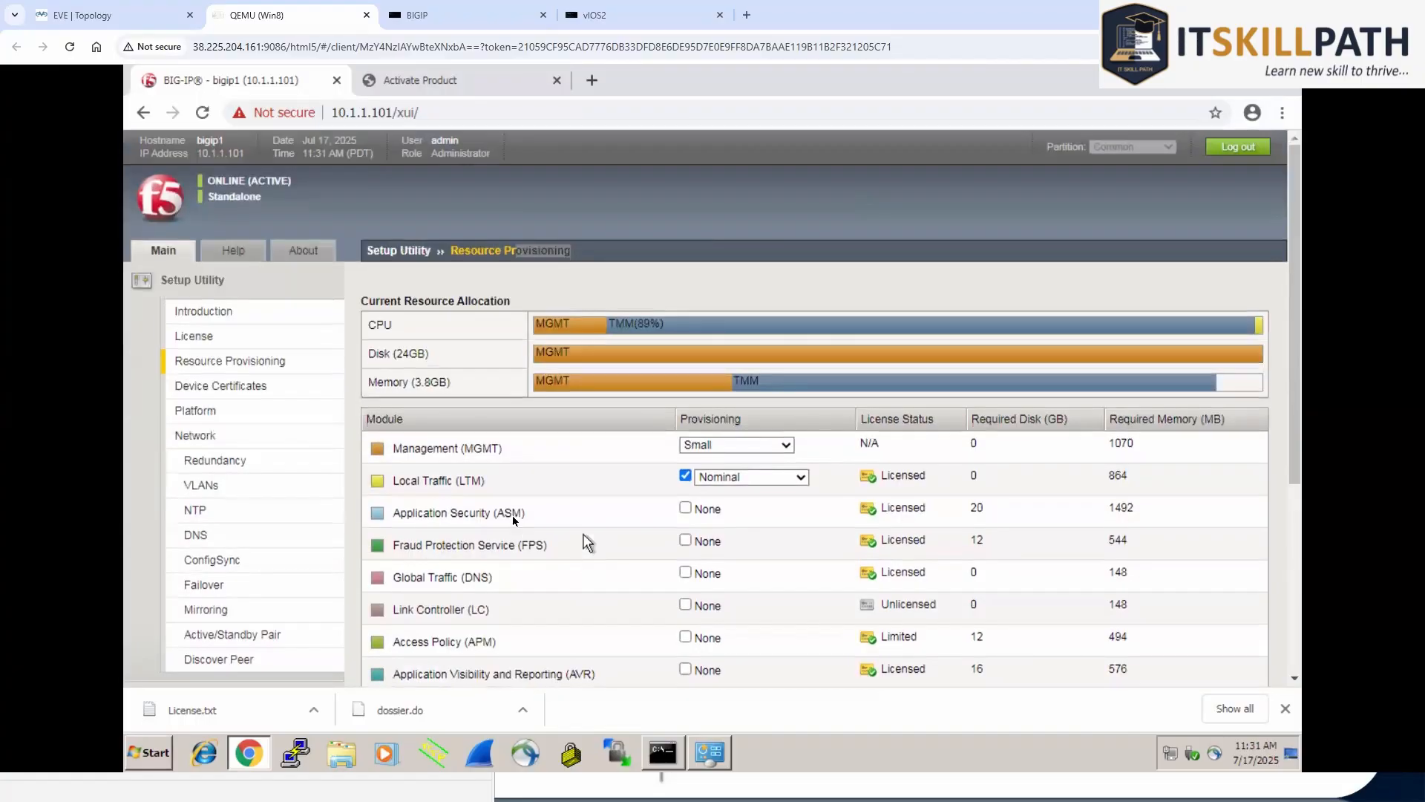
drag(487, 482, 418, 481)
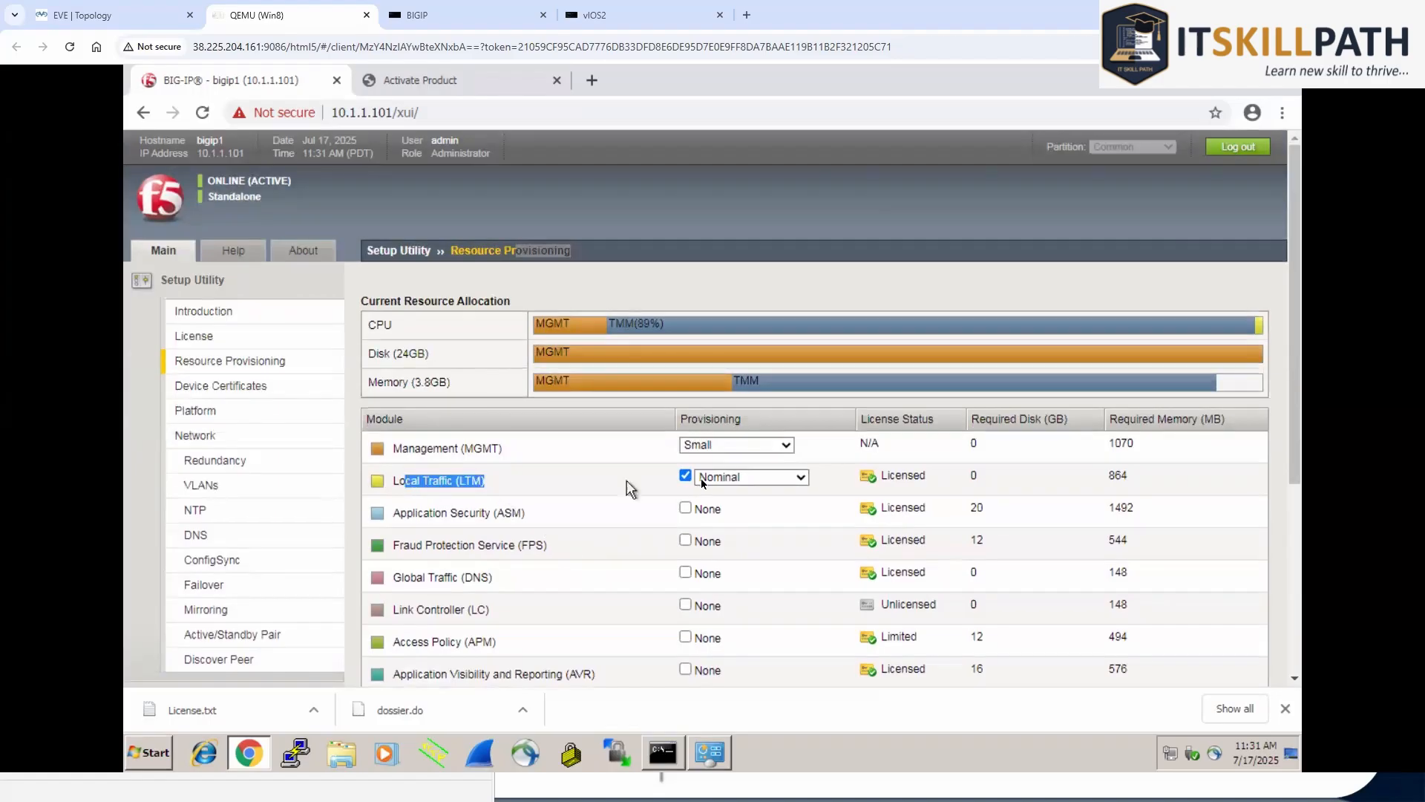
click(732, 478)
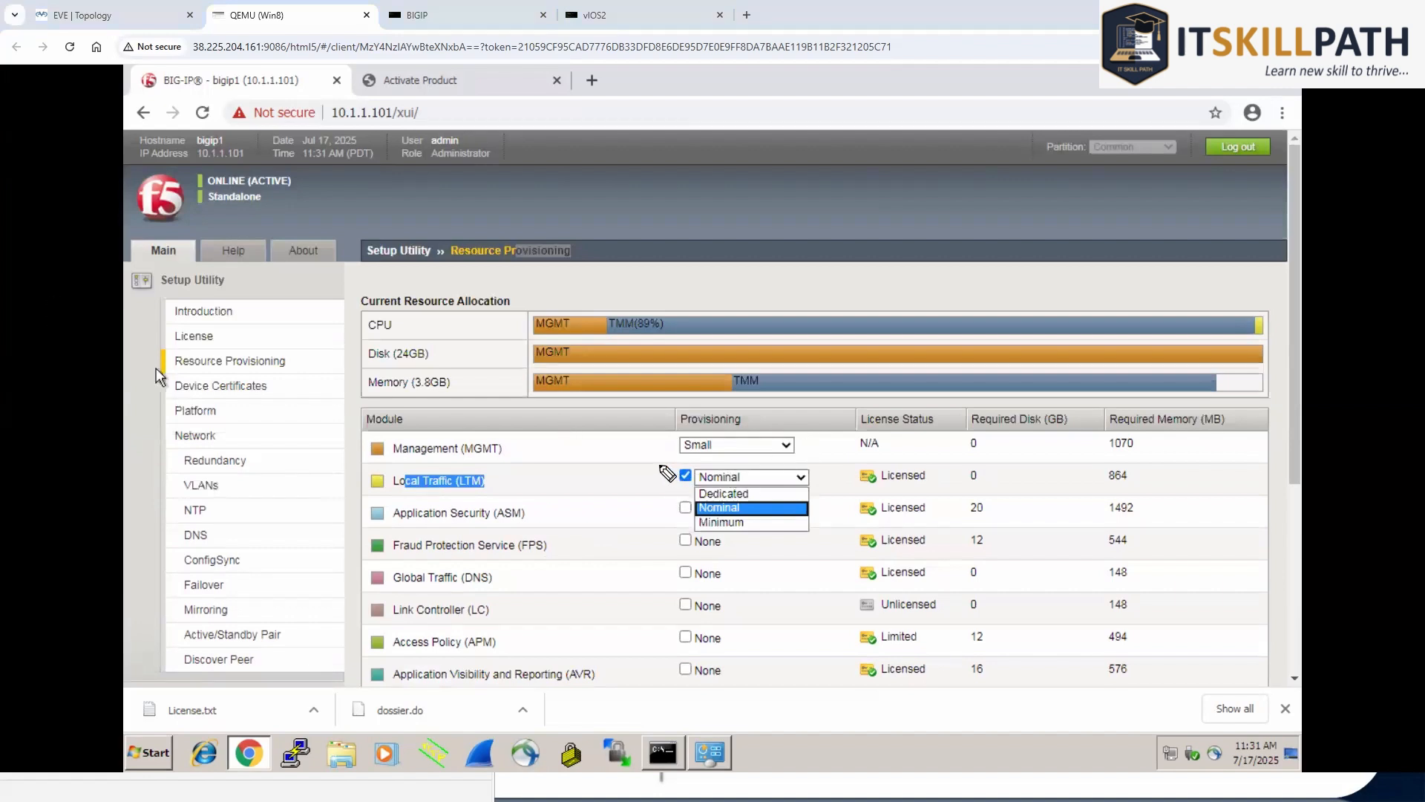
Annotate the LTM levels and header with ASM, GTM/DNS and 8 GB memory notes.
mouse_move(660, 465)
mouse_down()
mouse_move(644, 508)
mouse_move(667, 556)
mouse_up()
mouse_move(784, 477)
mouse_down()
mouse_move(816, 473)
mouse_move(773, 492)
mouse_move(825, 515)
mouse_up()
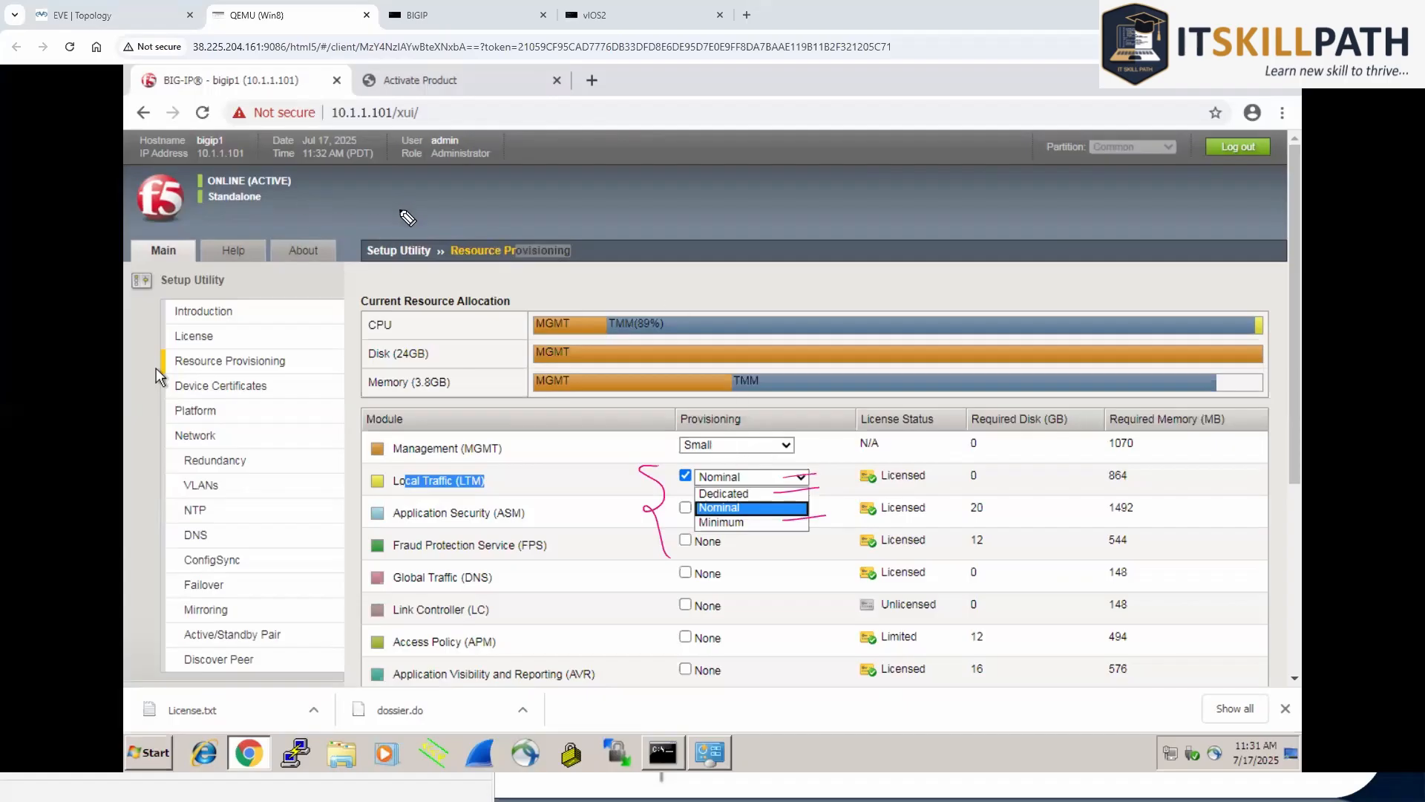
drag(402, 211, 427, 200)
drag(450, 194, 499, 175)
mouse_move(423, 236)
mouse_down()
mouse_move(538, 193)
mouse_move(555, 210)
mouse_move(591, 166)
mouse_up()
drag(608, 164, 599, 194)
mouse_move(891, 189)
mouse_down()
mouse_move(883, 202)
mouse_move(948, 198)
mouse_up()
Note roughly 2 GB memory per LTM/ASM module, then provision LTM at Minimum.
mouse_move(380, 499)
mouse_down()
mouse_move(496, 490)
mouse_move(448, 475)
mouse_move(375, 484)
mouse_up()
mouse_move(920, 260)
mouse_down()
mouse_move(902, 276)
mouse_move(963, 276)
mouse_up()
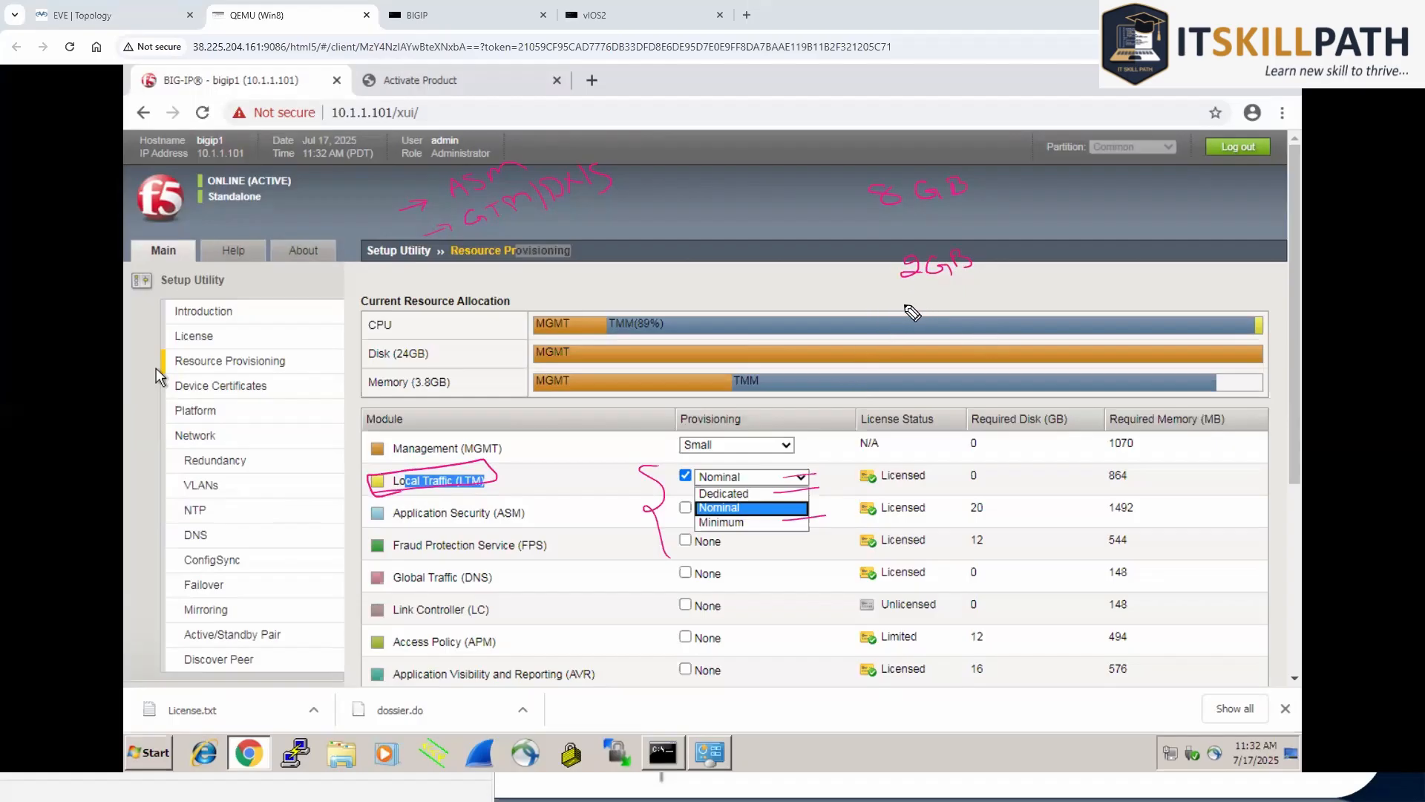
drag(912, 316, 972, 305)
mouse_move(830, 278)
mouse_down()
mouse_move(831, 298)
mouse_move(893, 275)
mouse_up()
drag(977, 295, 1080, 267)
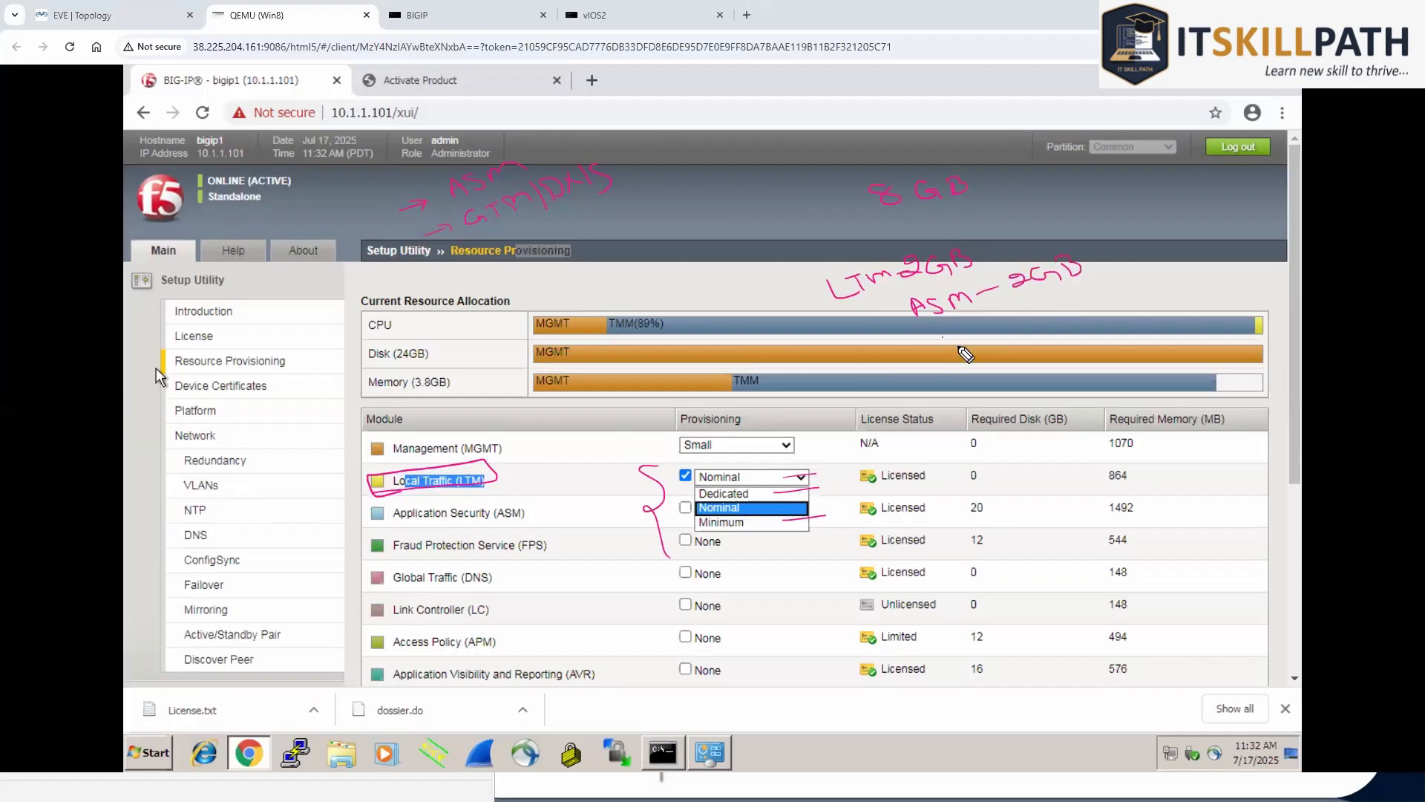
drag(943, 338, 958, 347)
drag(967, 335, 967, 347)
mouse_move(957, 337)
mouse_down()
mouse_move(1019, 336)
mouse_move(1075, 300)
mouse_move(1095, 306)
mouse_up()
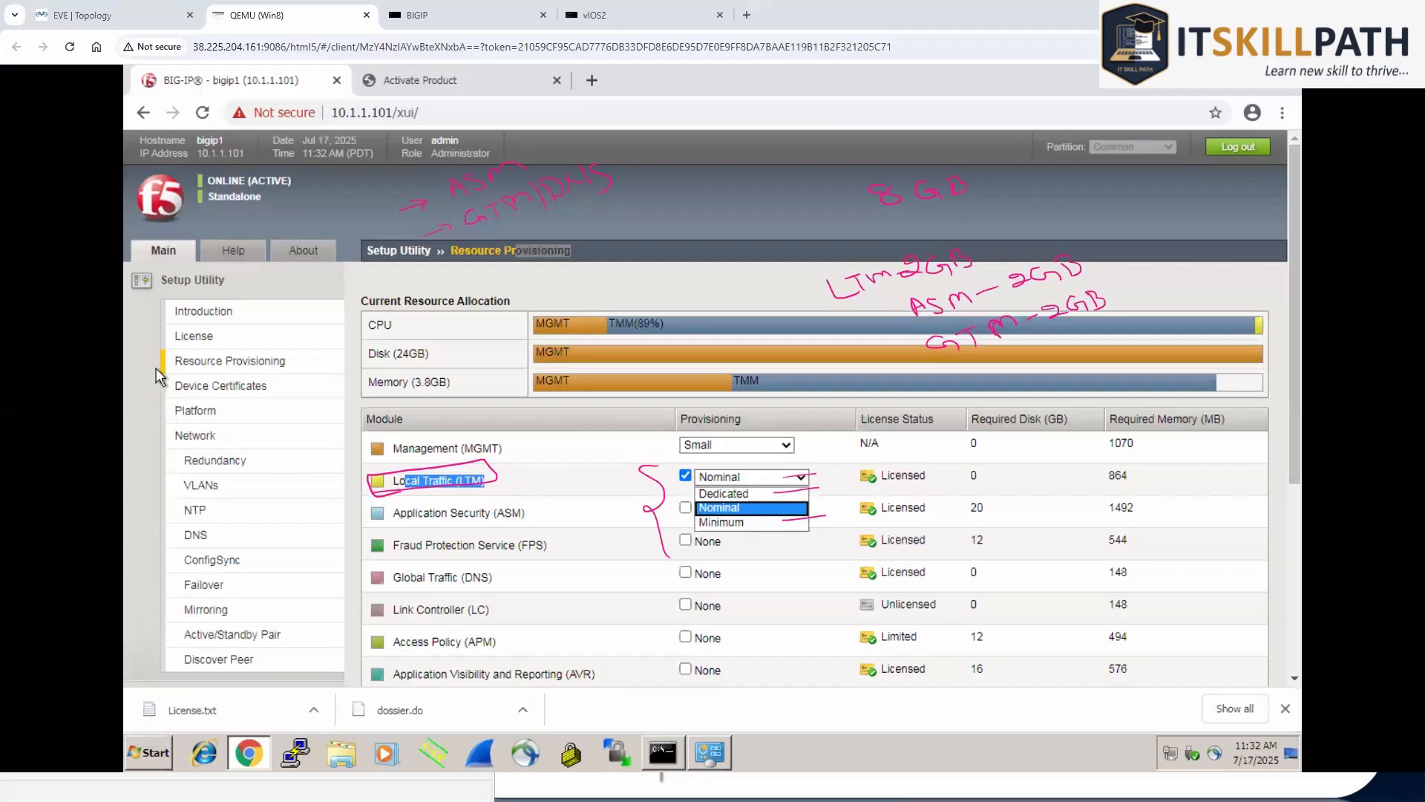
click(726, 523)
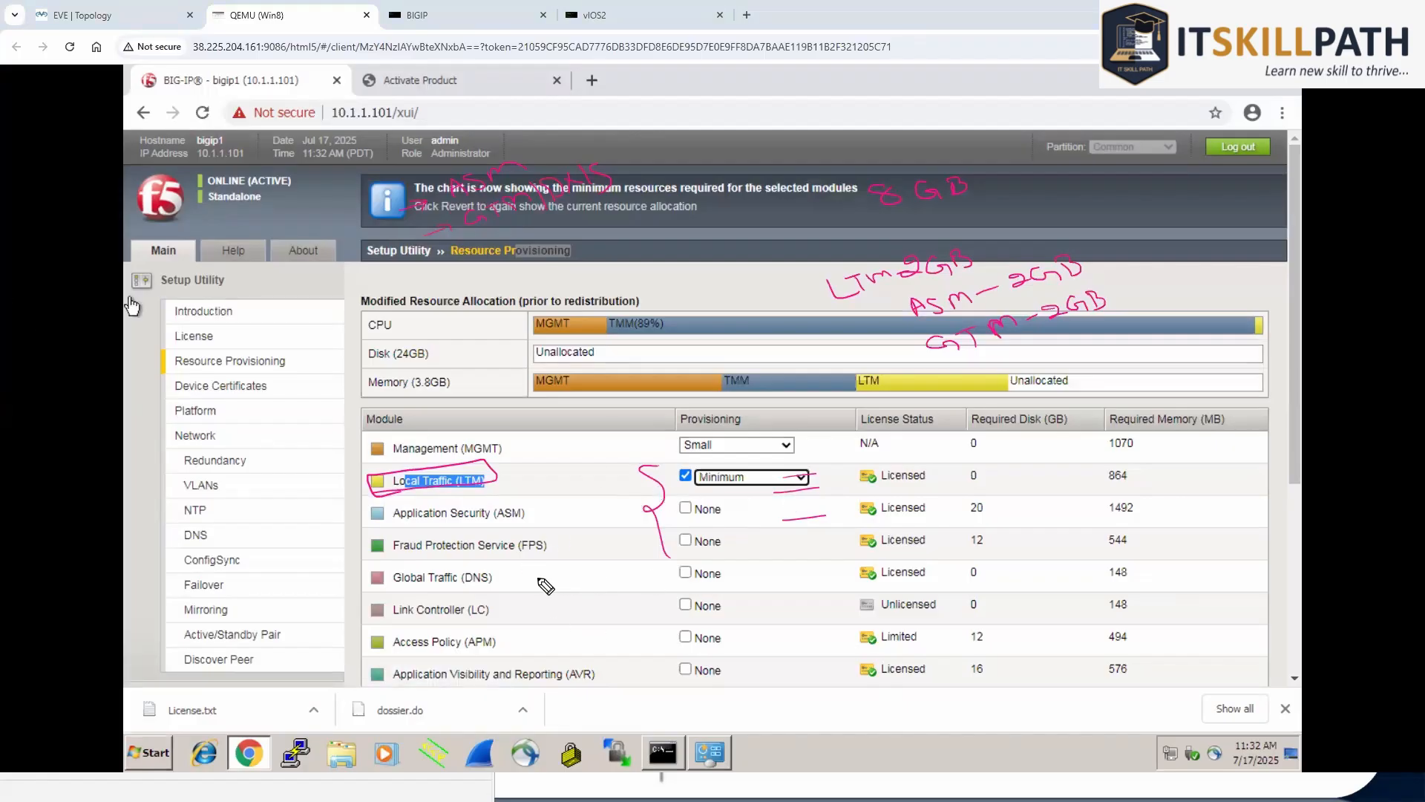
Annotate the GTM/DNS row and the LTM, ASM and GTM 2 GB memory notes.
drag(506, 579, 554, 572)
mouse_move(830, 315)
mouse_down()
mouse_move(954, 285)
mouse_move(950, 237)
mouse_move(793, 284)
mouse_move(824, 313)
mouse_up()
mouse_move(912, 299)
mouse_down()
mouse_move(918, 320)
mouse_move(1007, 340)
mouse_up()
drag(1128, 312, 1009, 340)
drag(875, 221, 910, 211)
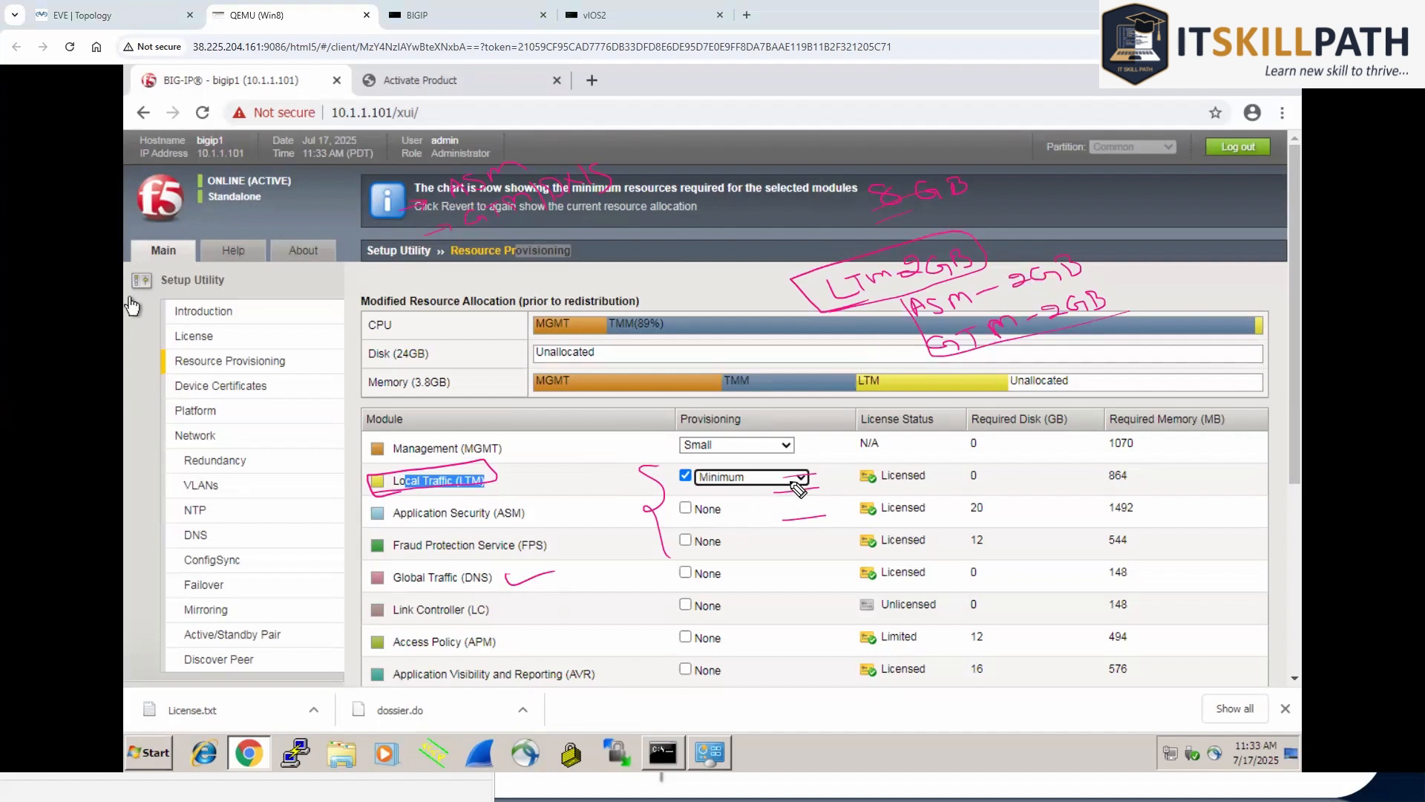
drag(790, 481, 826, 472)
Switch LTM provisioning to Dedicated, then to Nominal, and clear the annotations.
click(765, 478)
click(755, 494)
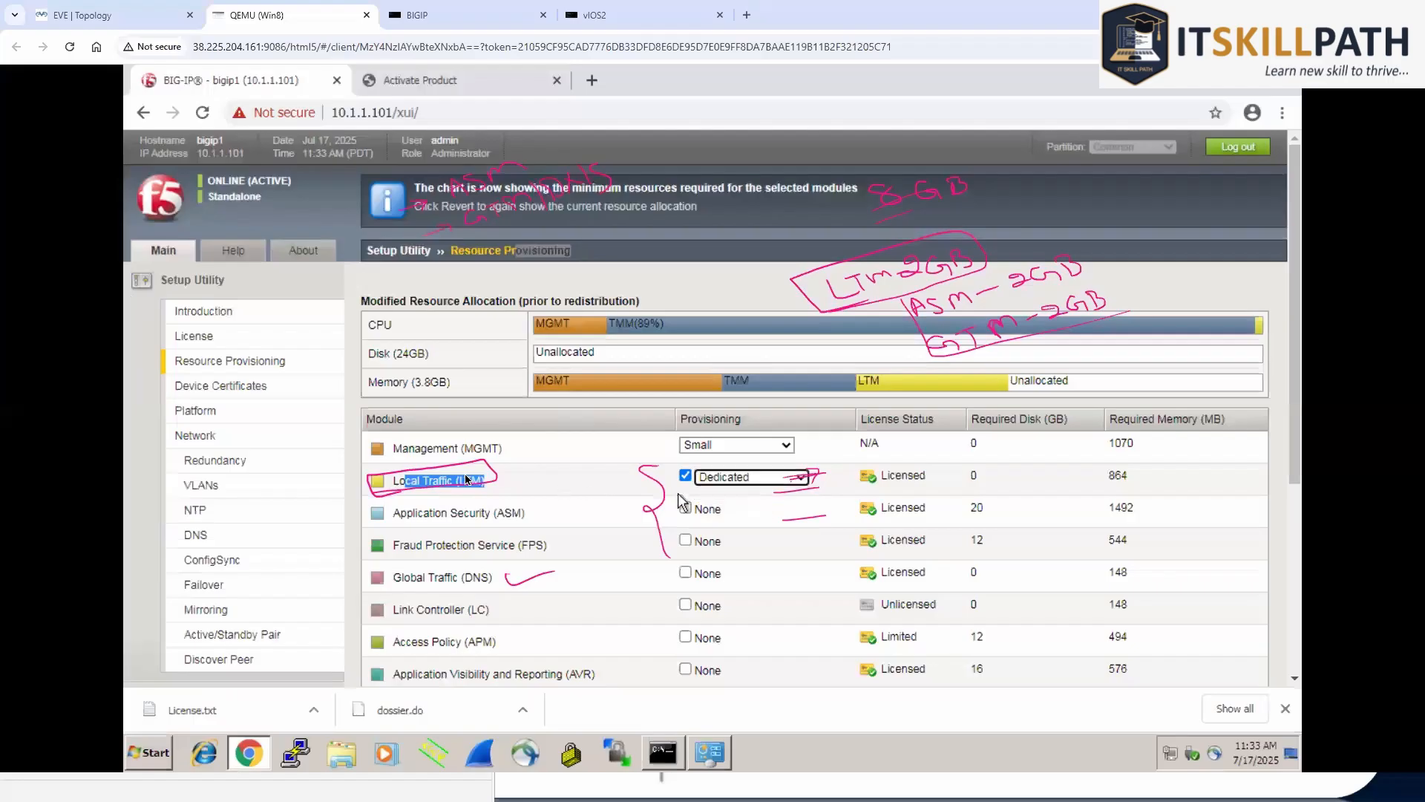
click(747, 481)
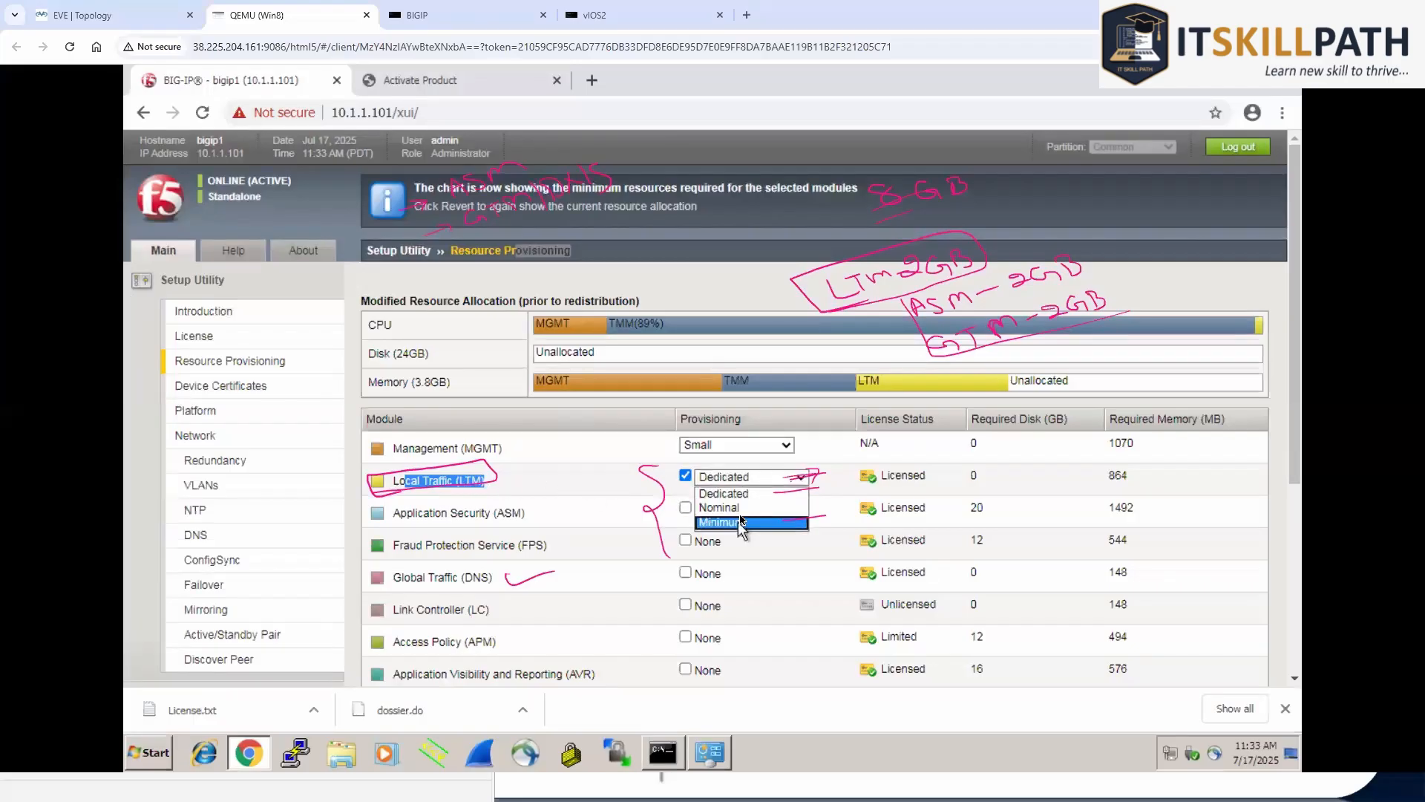
click(743, 511)
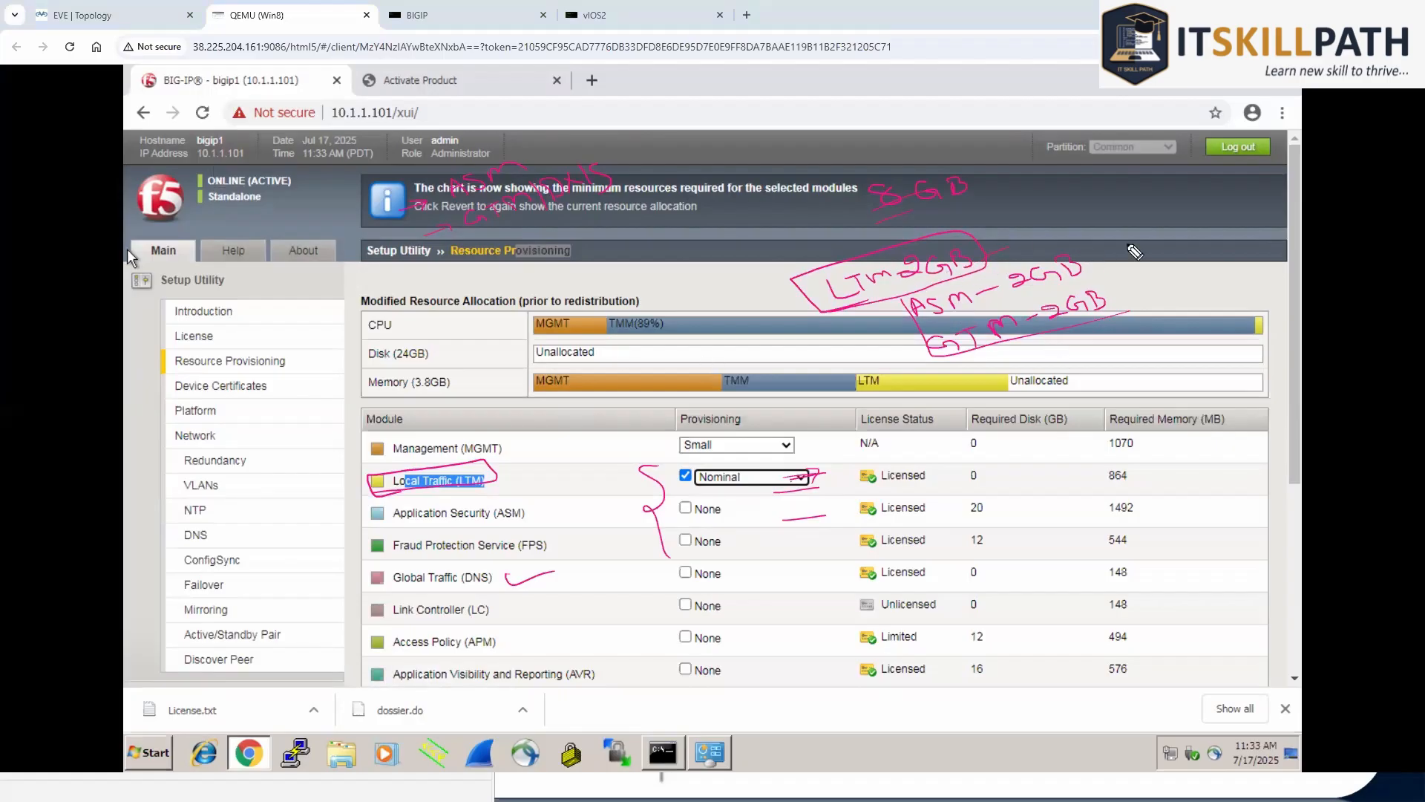
drag(1107, 257, 1127, 243)
mouse_move(1129, 292)
mouse_down()
mouse_move(1155, 280)
mouse_move(1204, 295)
mouse_up()
mouse_move(772, 283)
mouse_down()
mouse_move(781, 342)
mouse_move(858, 401)
mouse_up()
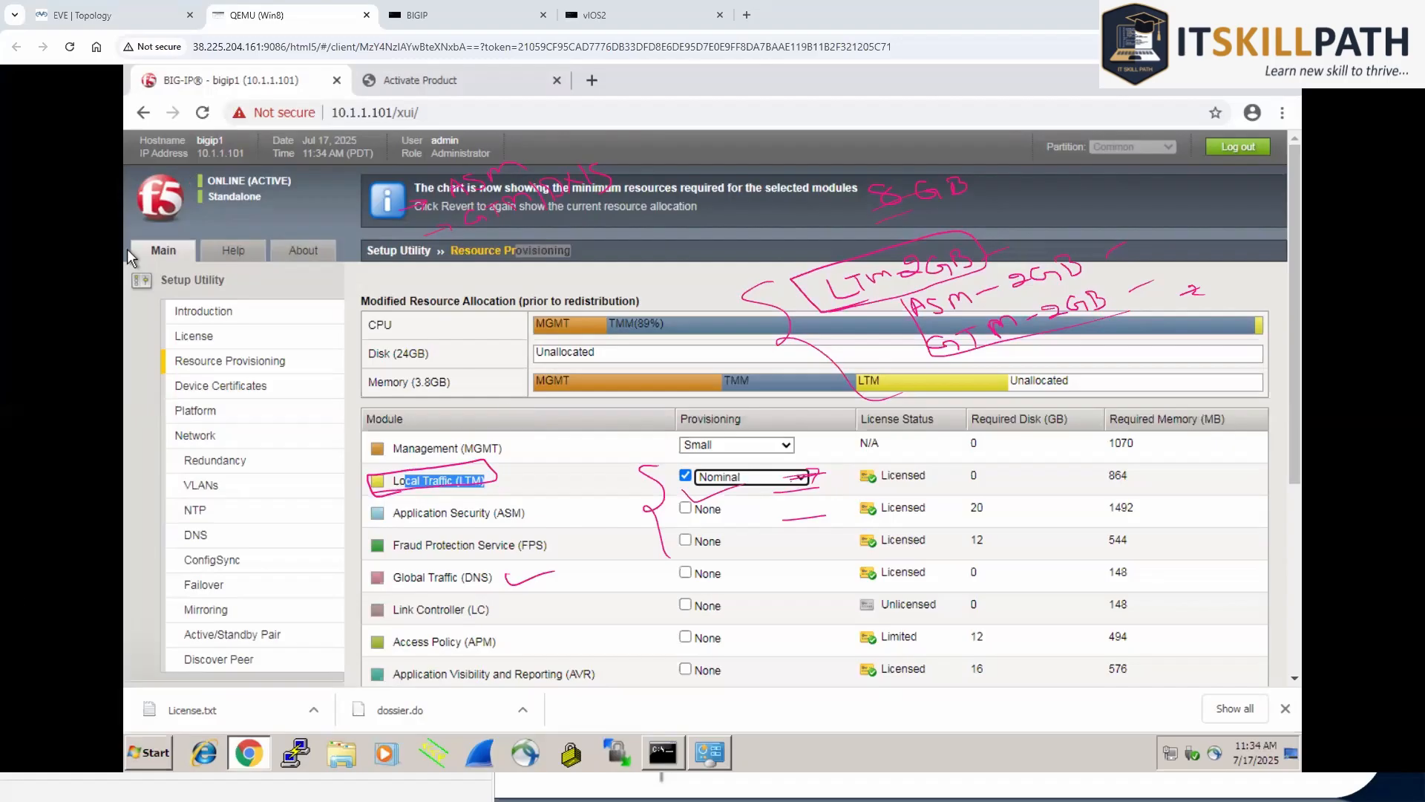
key(Escape)
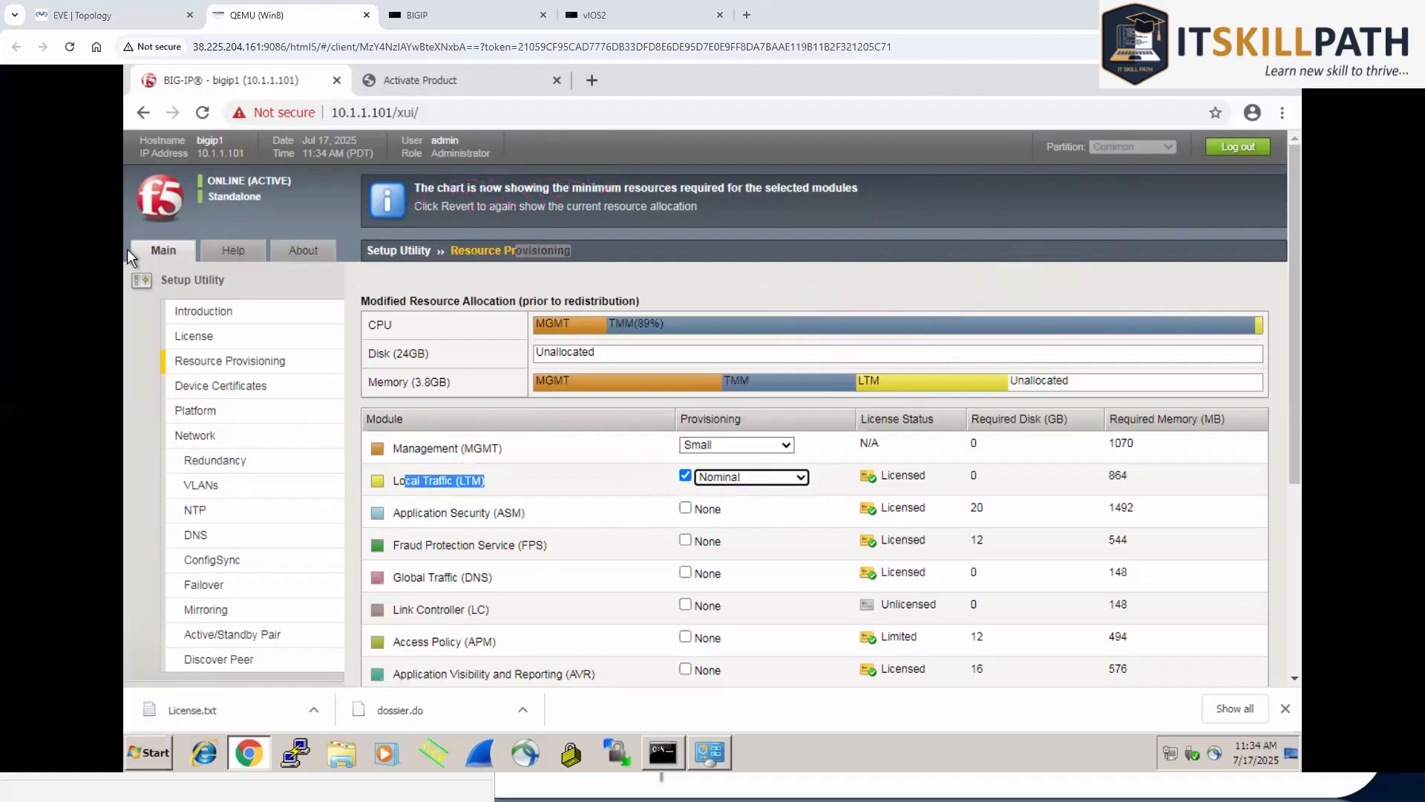
Save the provisioning, close the downloads bar, and accept the default server.crt certificate.
scroll(785, 505, down, 1)
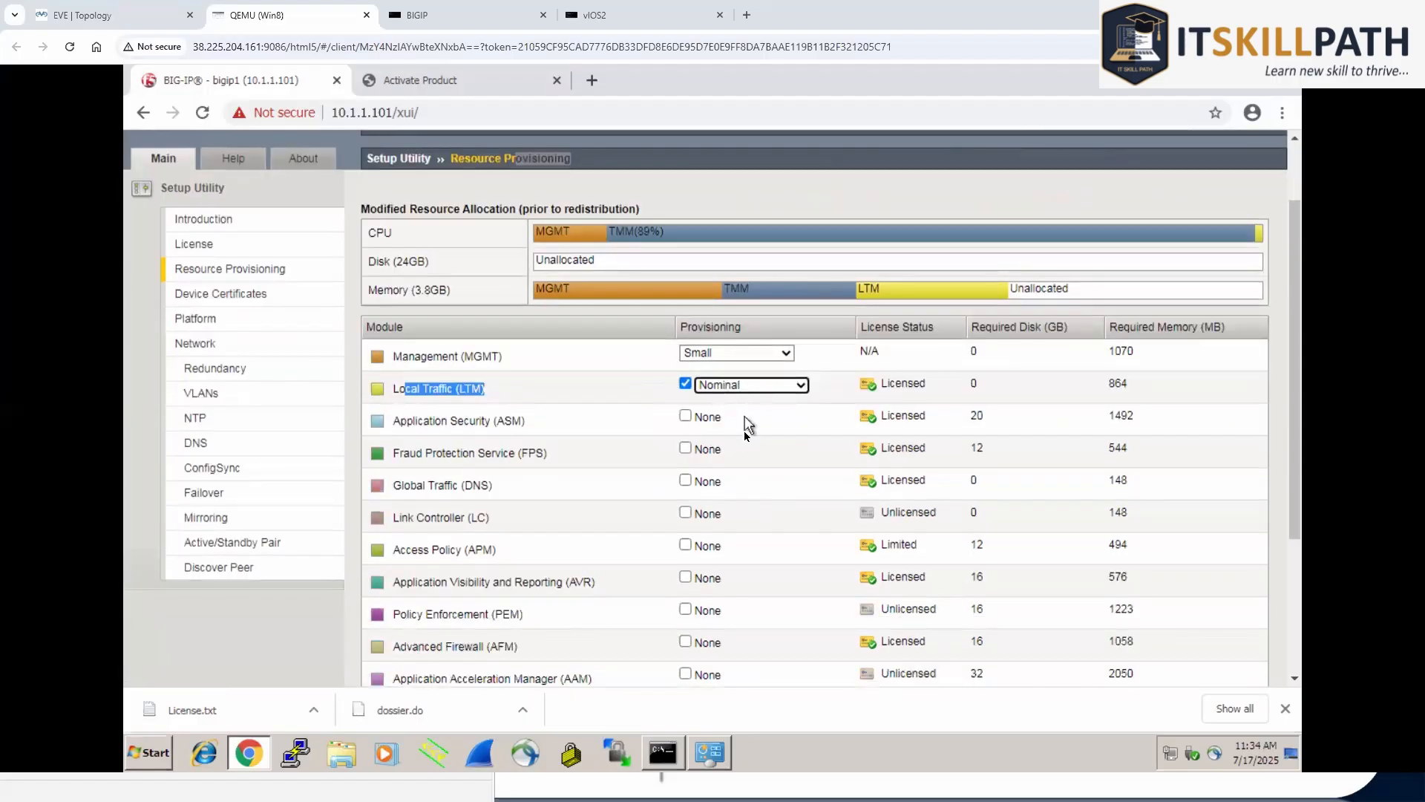
scroll(745, 416, down, 3)
click(474, 650)
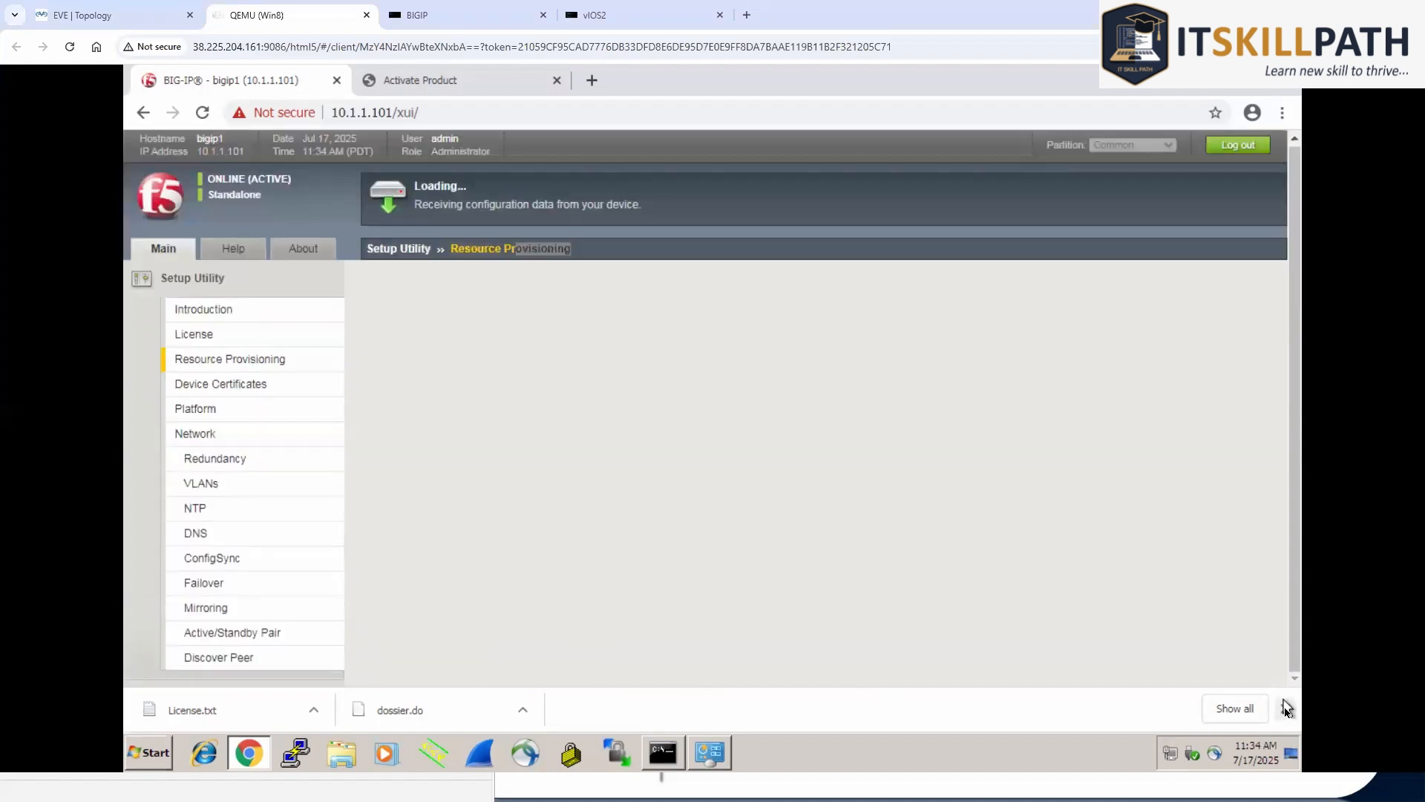
click(1286, 707)
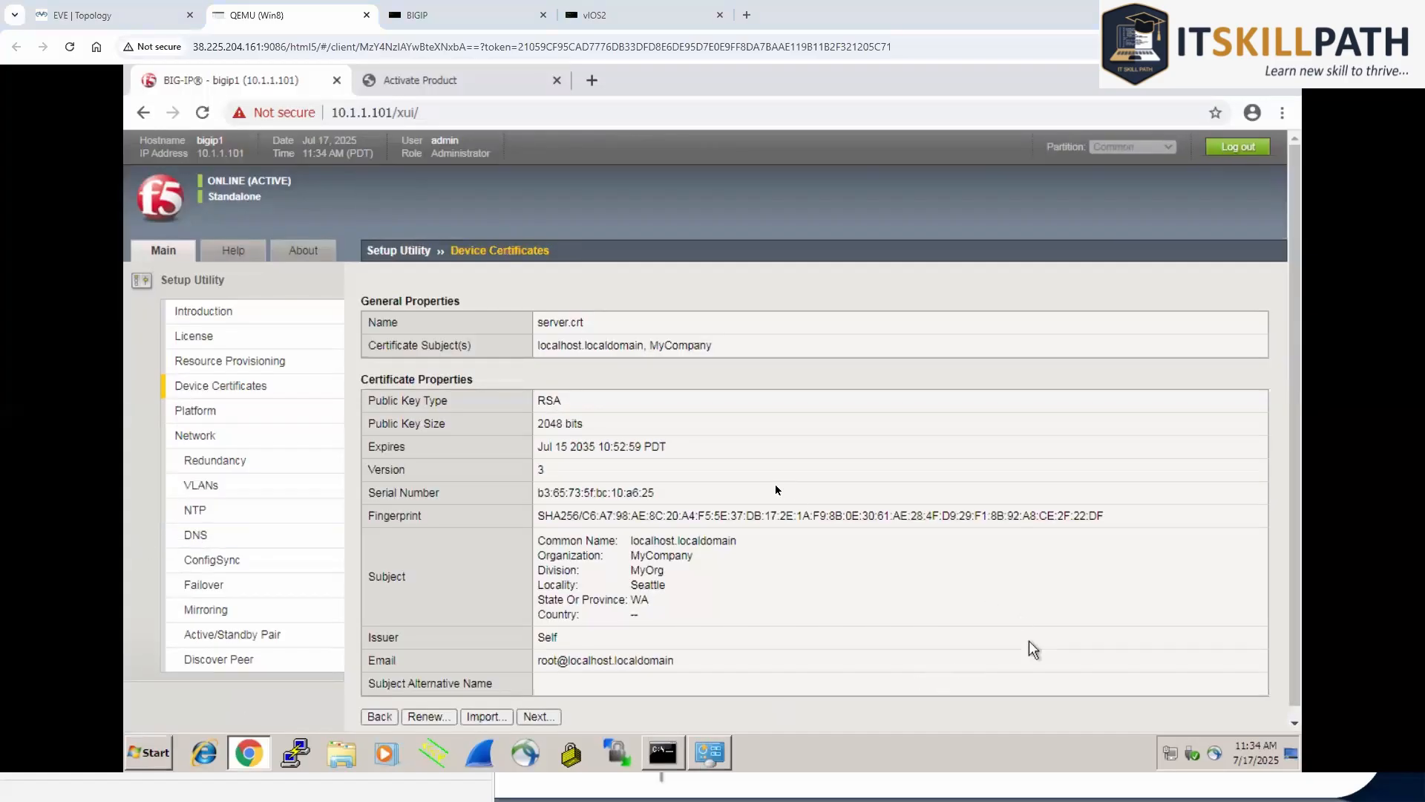
scroll(591, 642, down, 2)
click(535, 705)
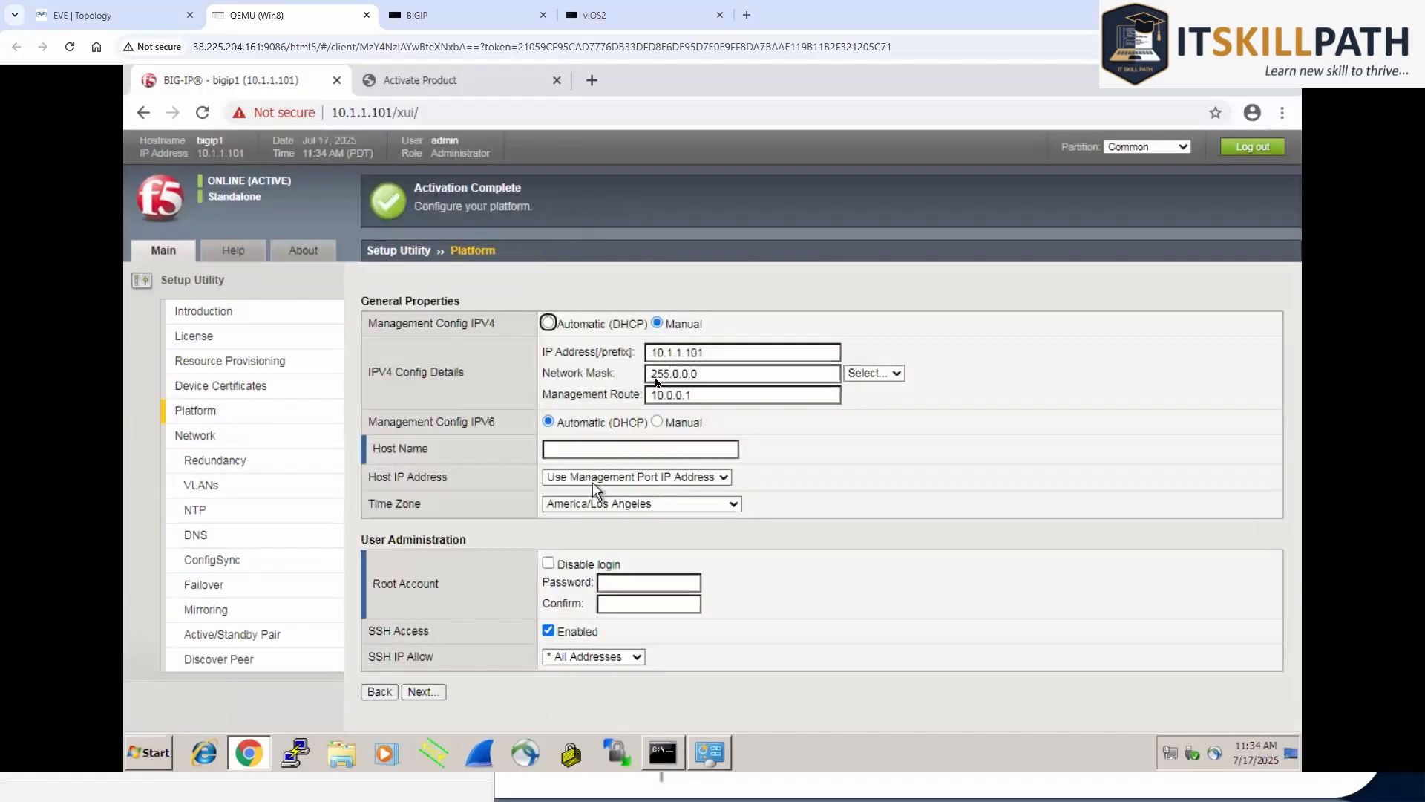
Set the host name to TESTBIGIPLTM.COM next to the management IP setting.
click(702, 356)
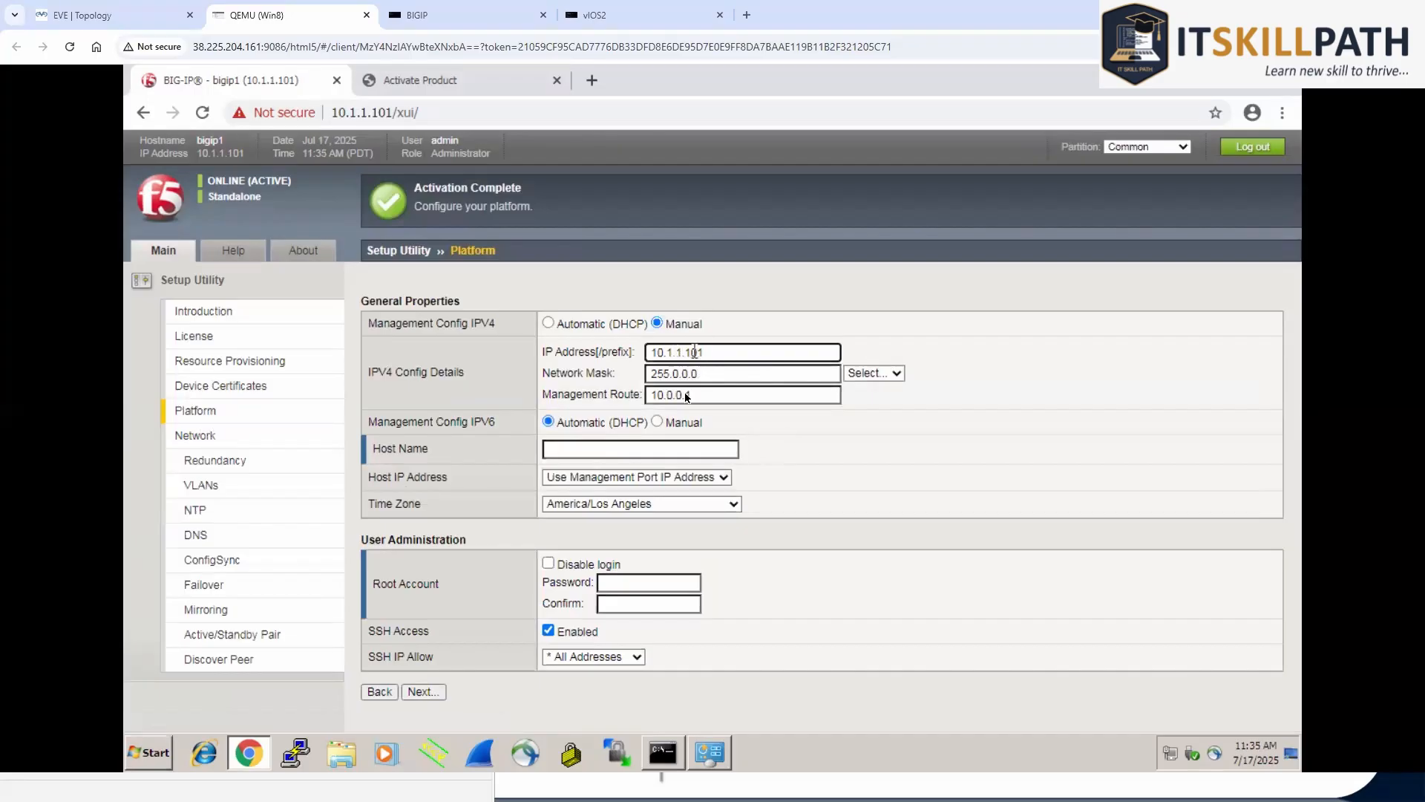
click(609, 449)
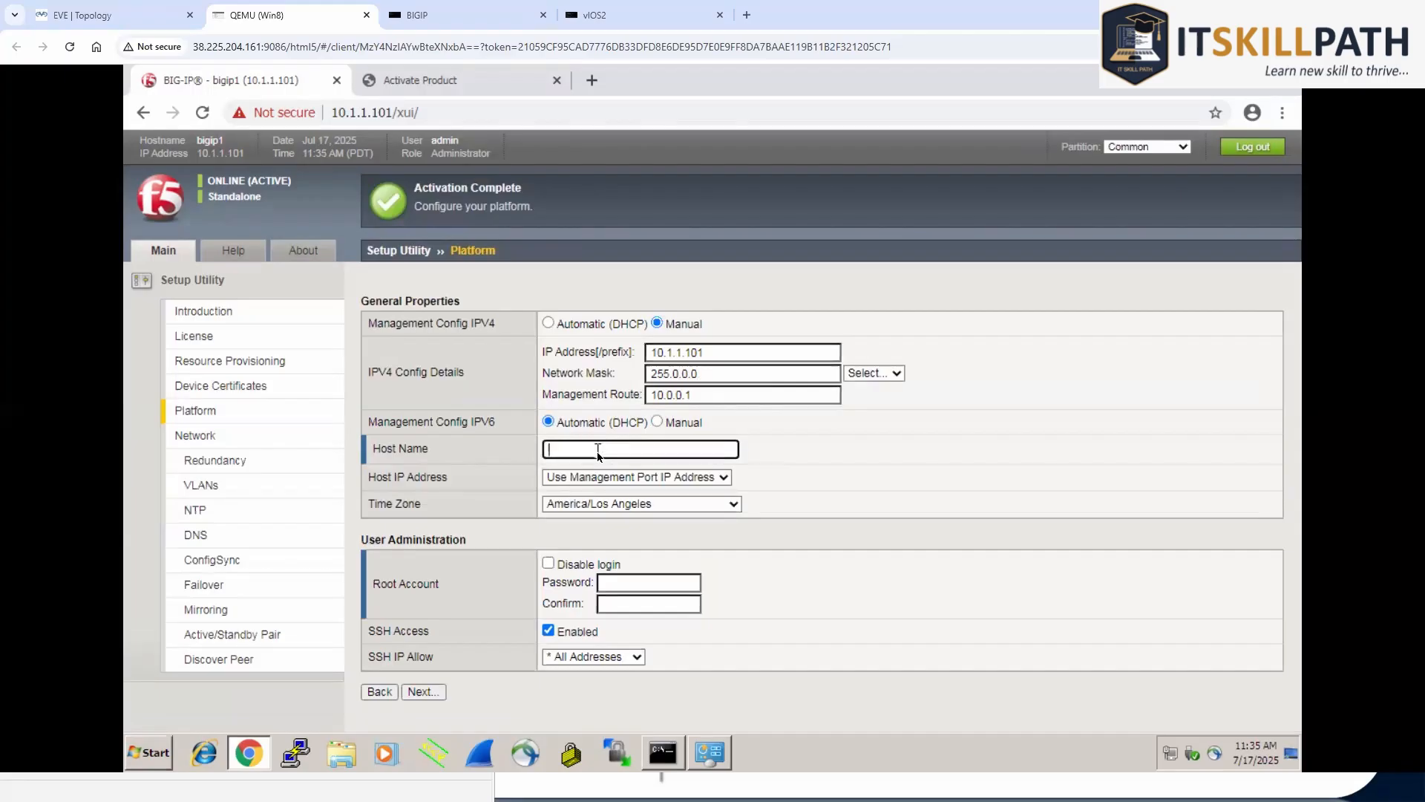
text(TESTBIGIPLTM.COM)
Enter and confirm a new root account password.
click(631, 591)
text(d)
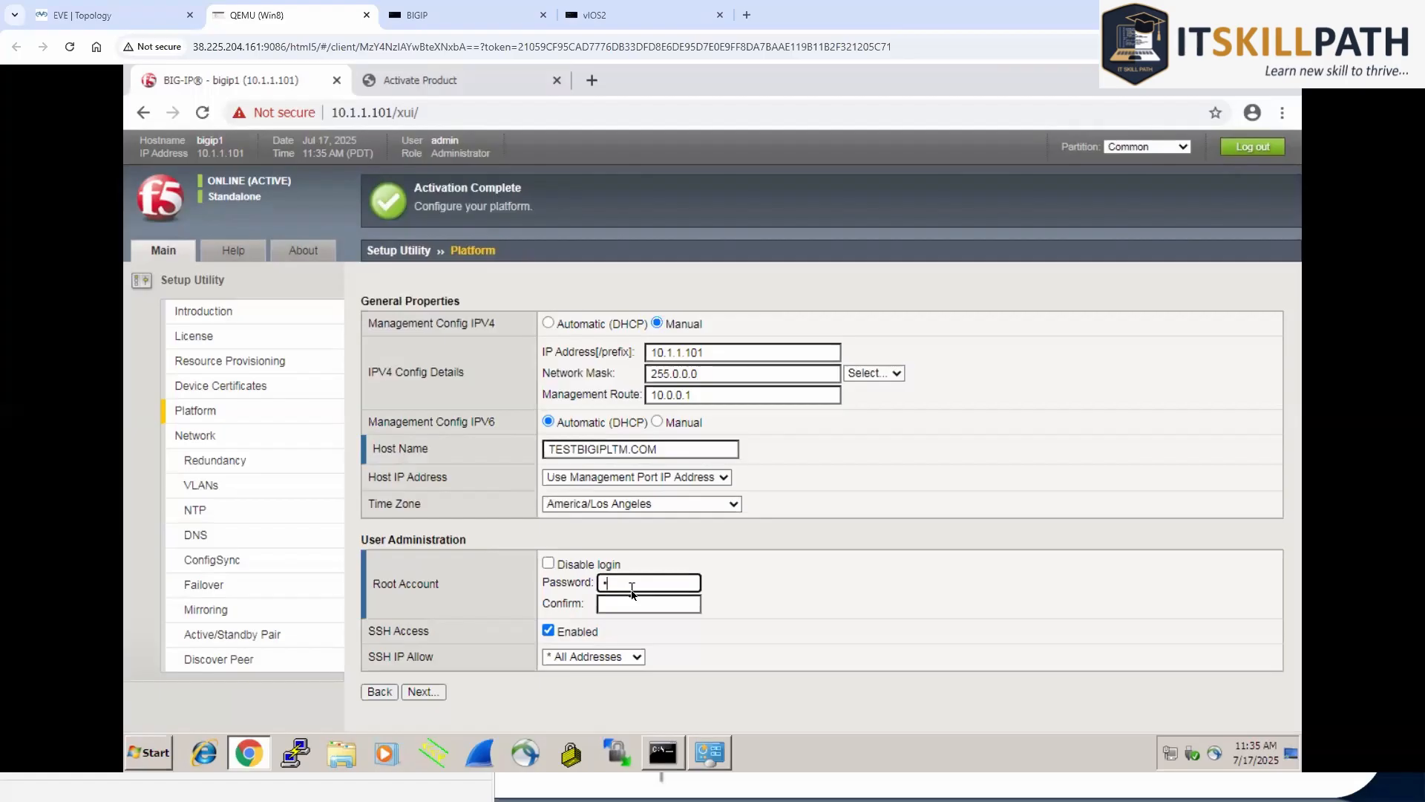
text(ef)
key(BackSpace)
key(BackSpace)
text(••••)
key(BackSpace)
key(BackSpace)
key(BackSpace)
key(BackSpace)
text(•••••••••)
key(Tab)
text(•••••••••)
Try Specify Range for SSH IP Allow, then revert to * All Addresses.
drag(366, 657, 447, 656)
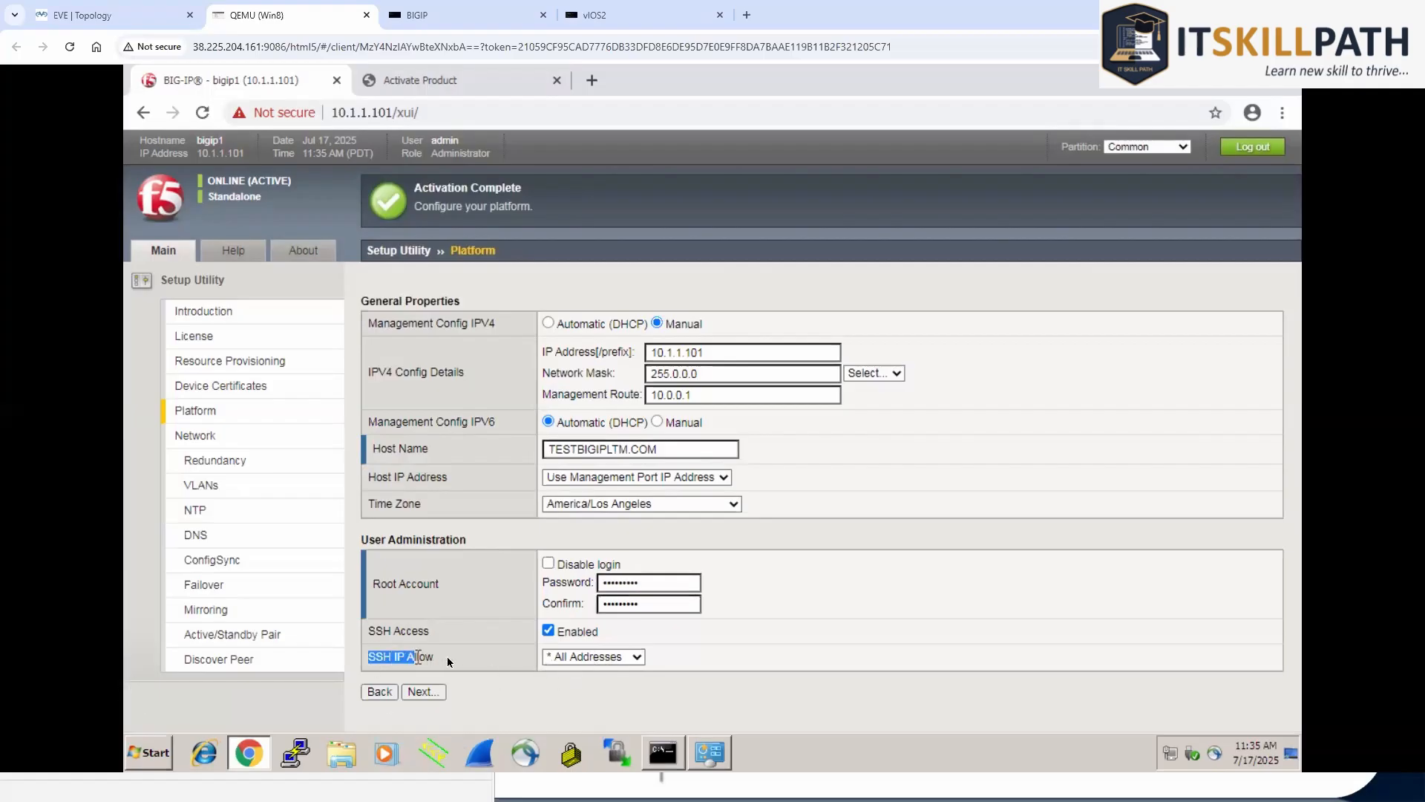
click(580, 658)
click(582, 685)
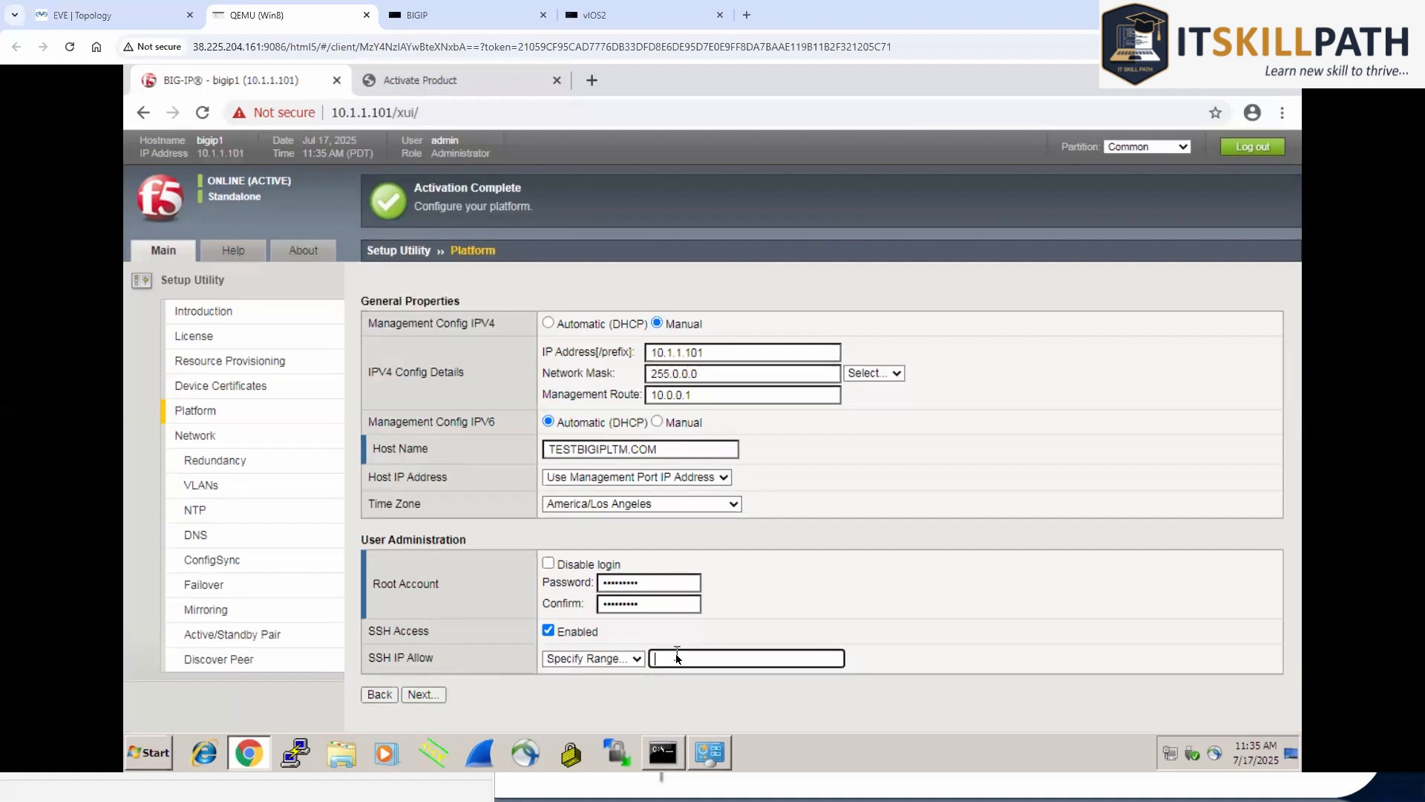
click(637, 659)
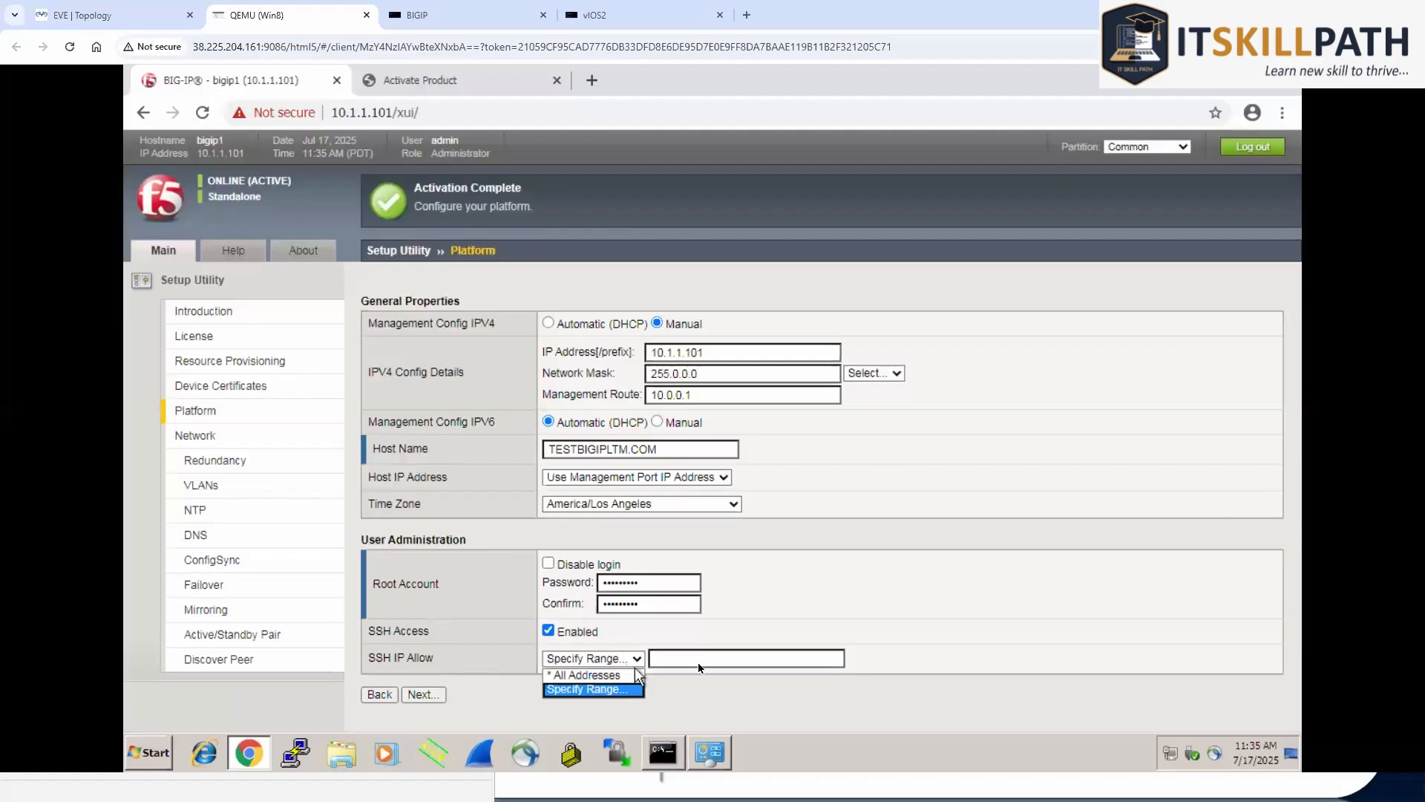
click(698, 663)
click(593, 663)
click(595, 673)
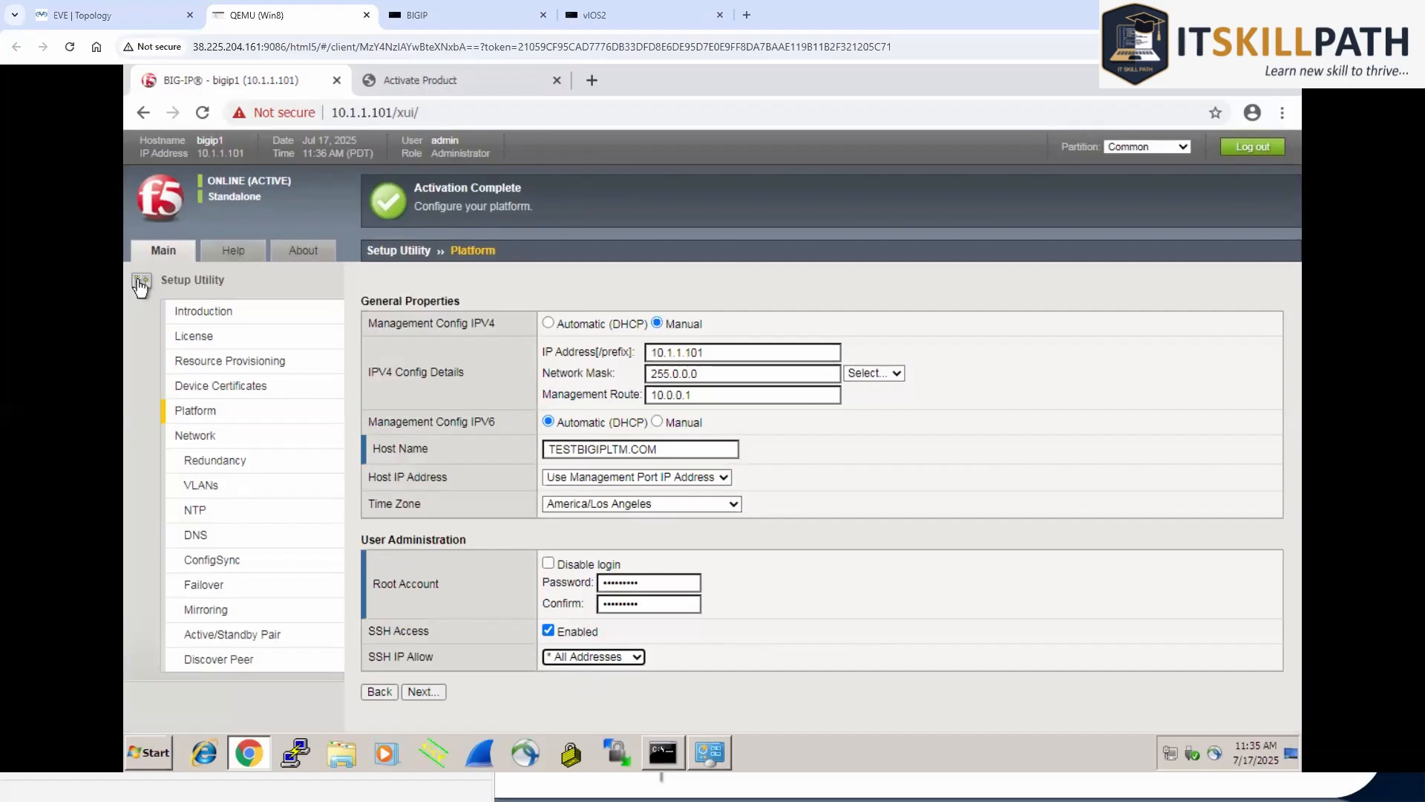
Annotate the Admin address 10.1.1 and circle the SSH access settings.
mouse_move(929, 283)
mouse_down()
mouse_move(941, 264)
mouse_move(999, 272)
mouse_move(1039, 242)
mouse_move(1104, 234)
mouse_up()
mouse_move(1081, 229)
mouse_down()
mouse_move(1089, 247)
mouse_move(1282, 180)
mouse_move(1297, 190)
mouse_up()
click(1183, 214)
click(1206, 211)
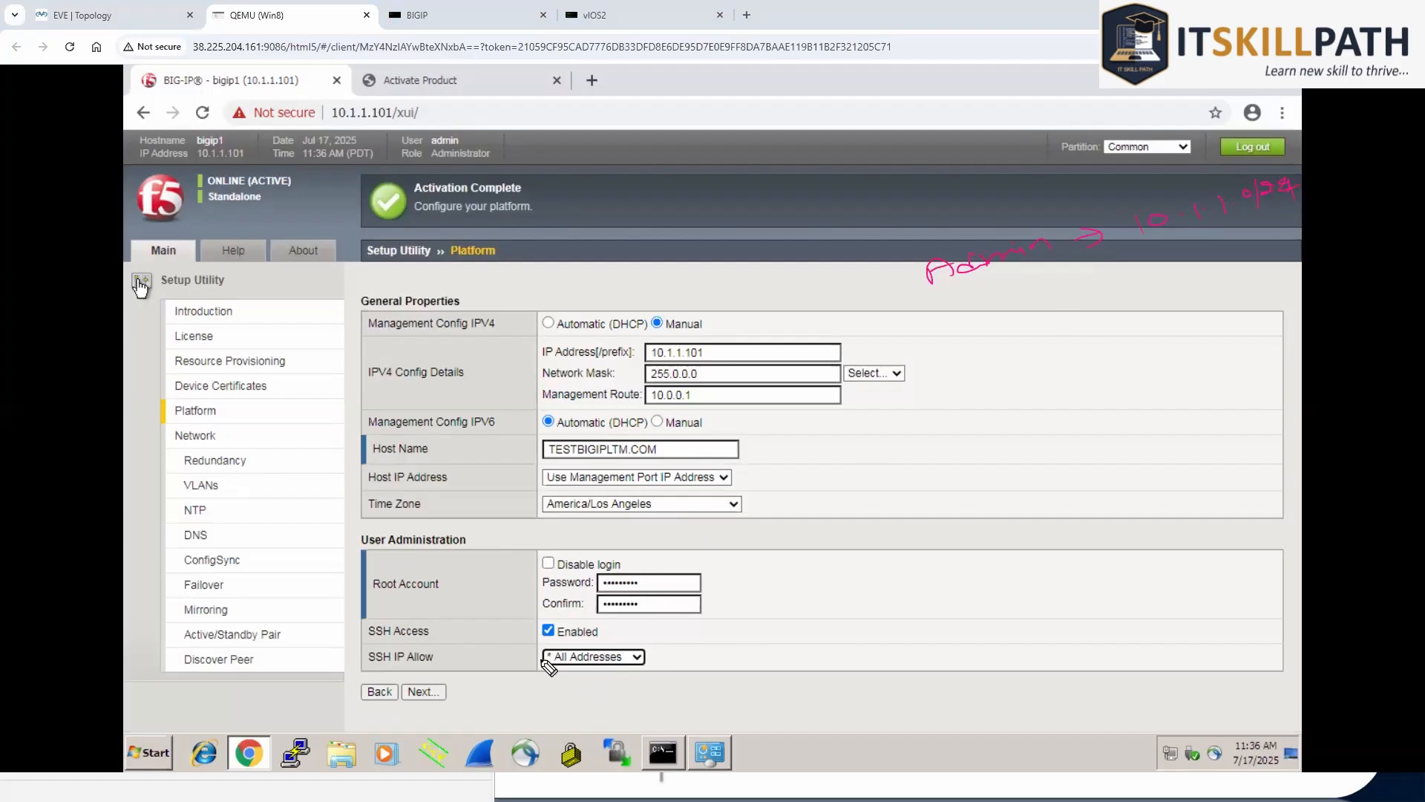
mouse_move(526, 669)
mouse_down()
mouse_move(631, 615)
mouse_move(349, 653)
mouse_move(610, 689)
mouse_move(633, 679)
mouse_up()
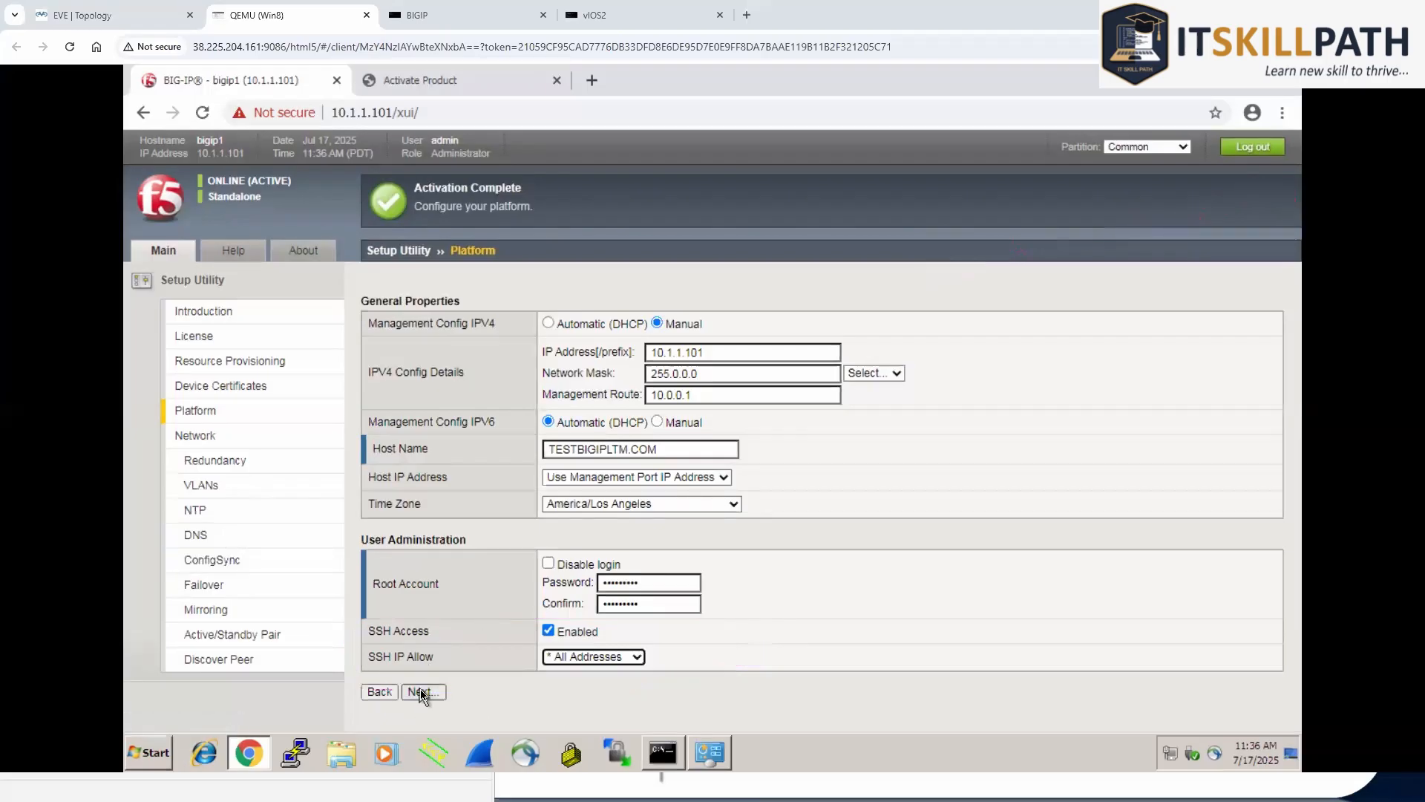
Keep SSH IP Allow at * All Addresses and submit the Platform page with Next.
click(601, 658)
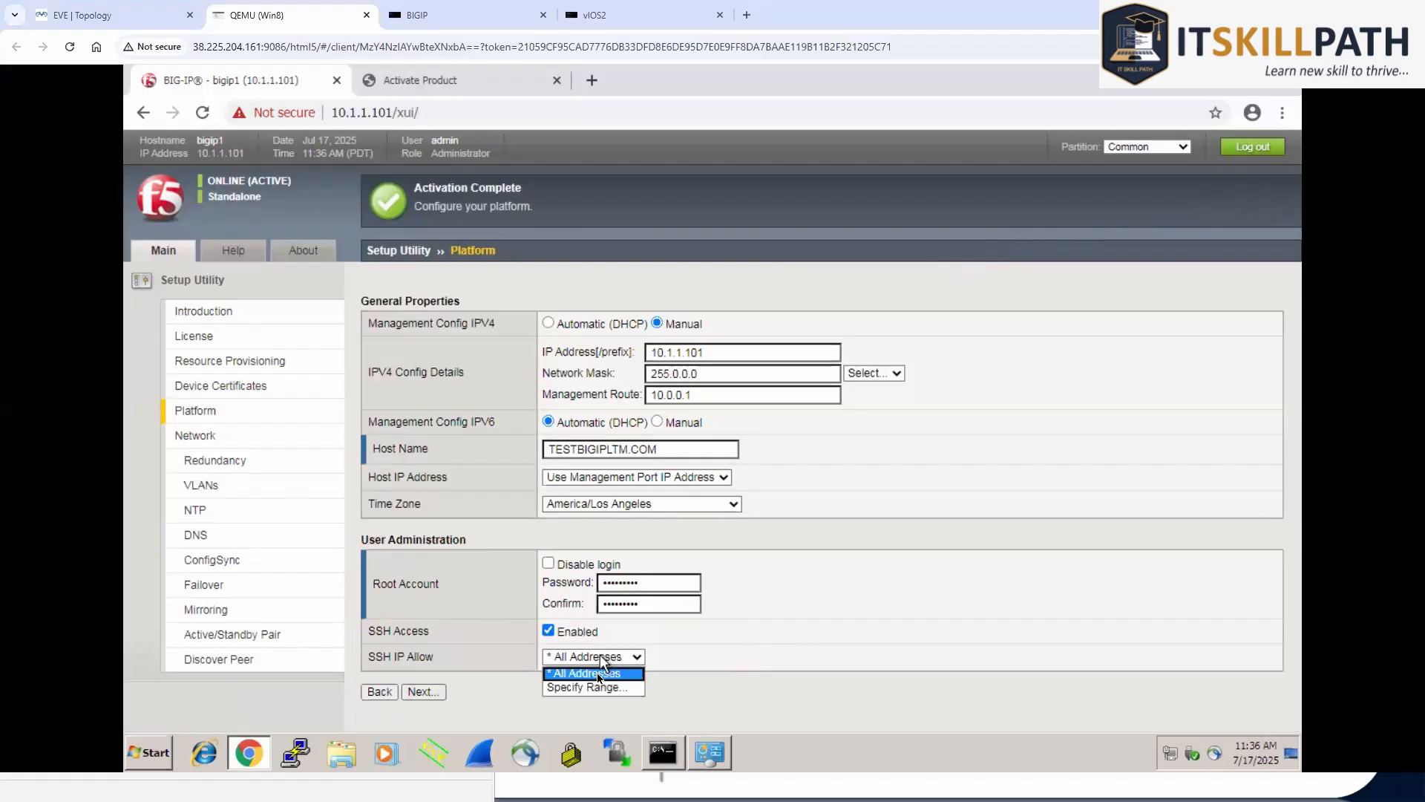
click(598, 672)
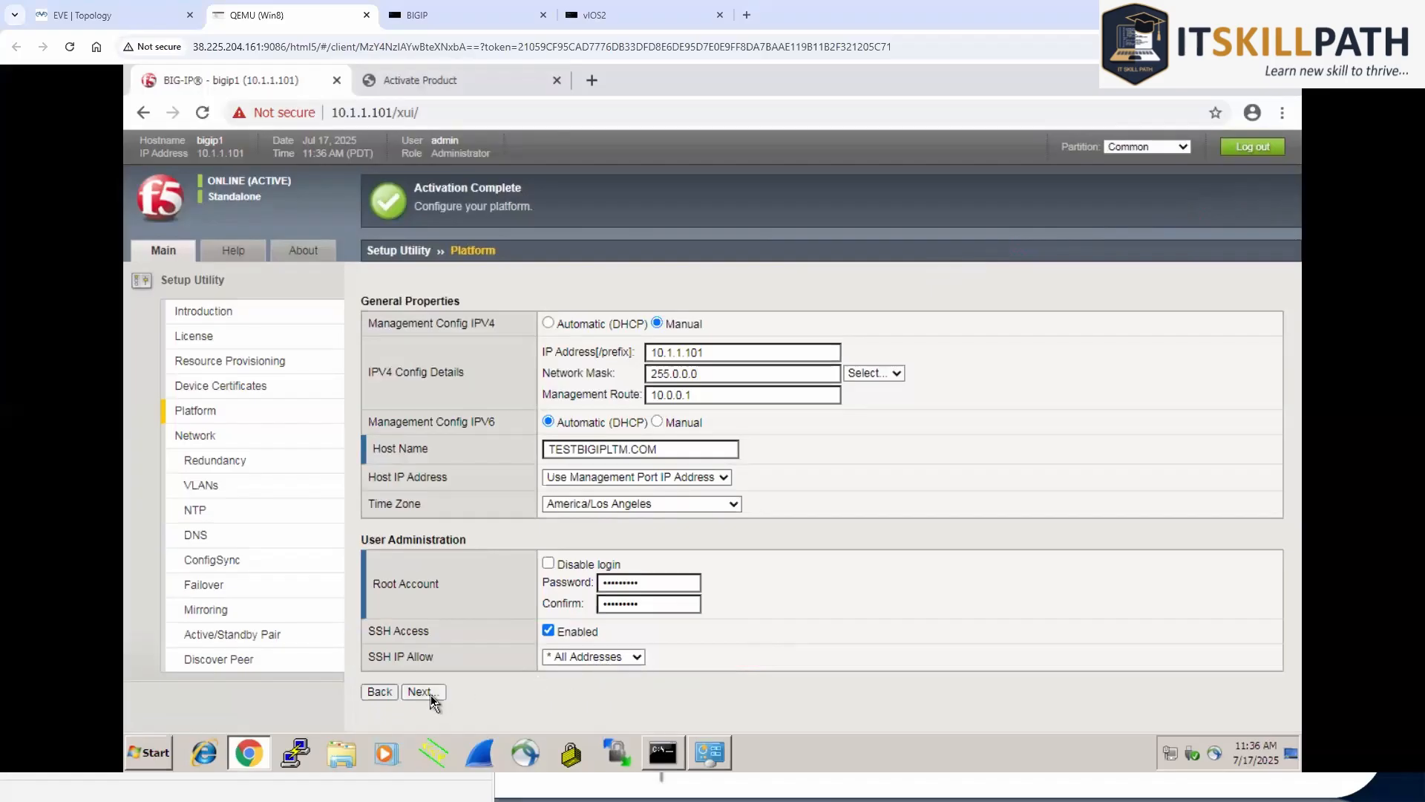
click(433, 698)
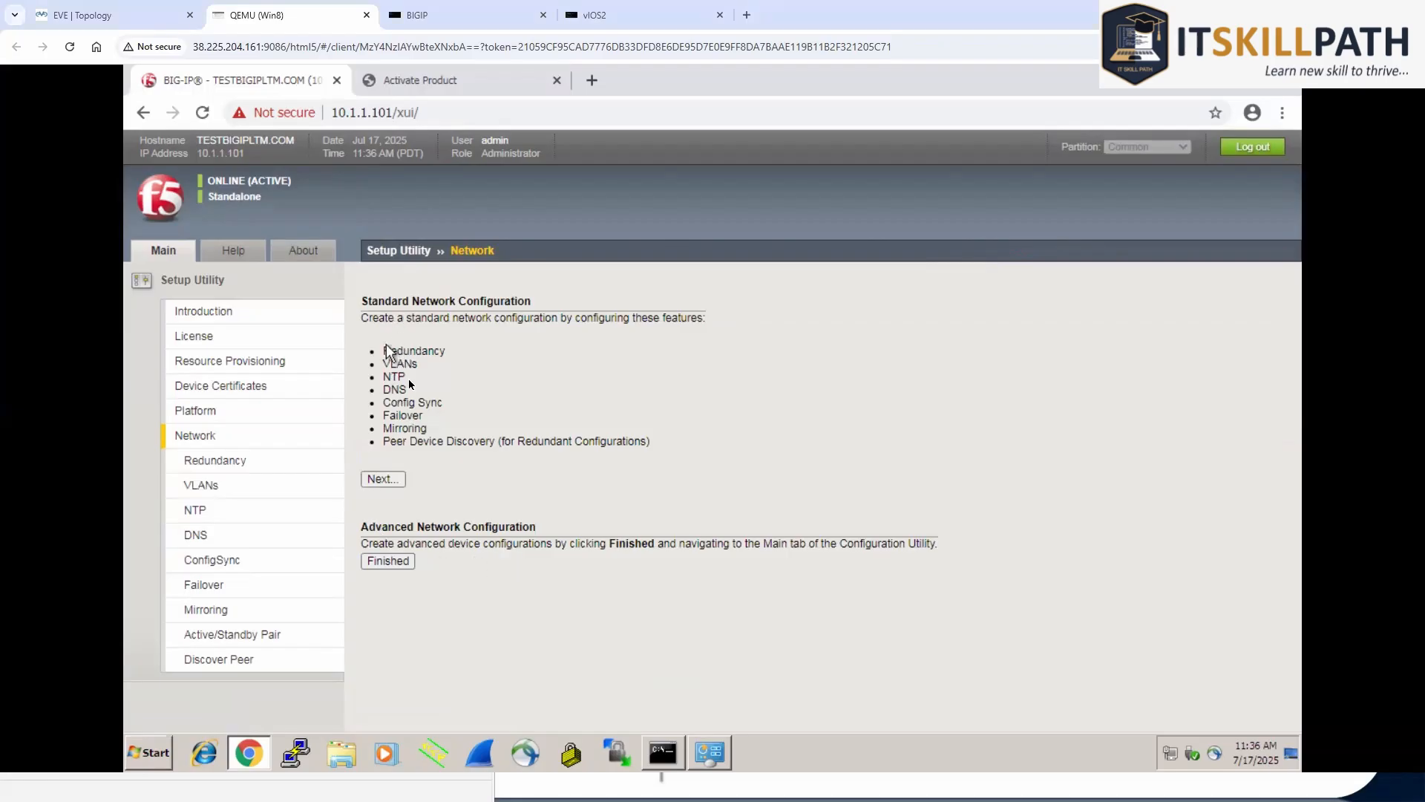
Finish the Setup Utility without standard network configuration, showing the Complete message and Standalone status.
drag(412, 403, 416, 441)
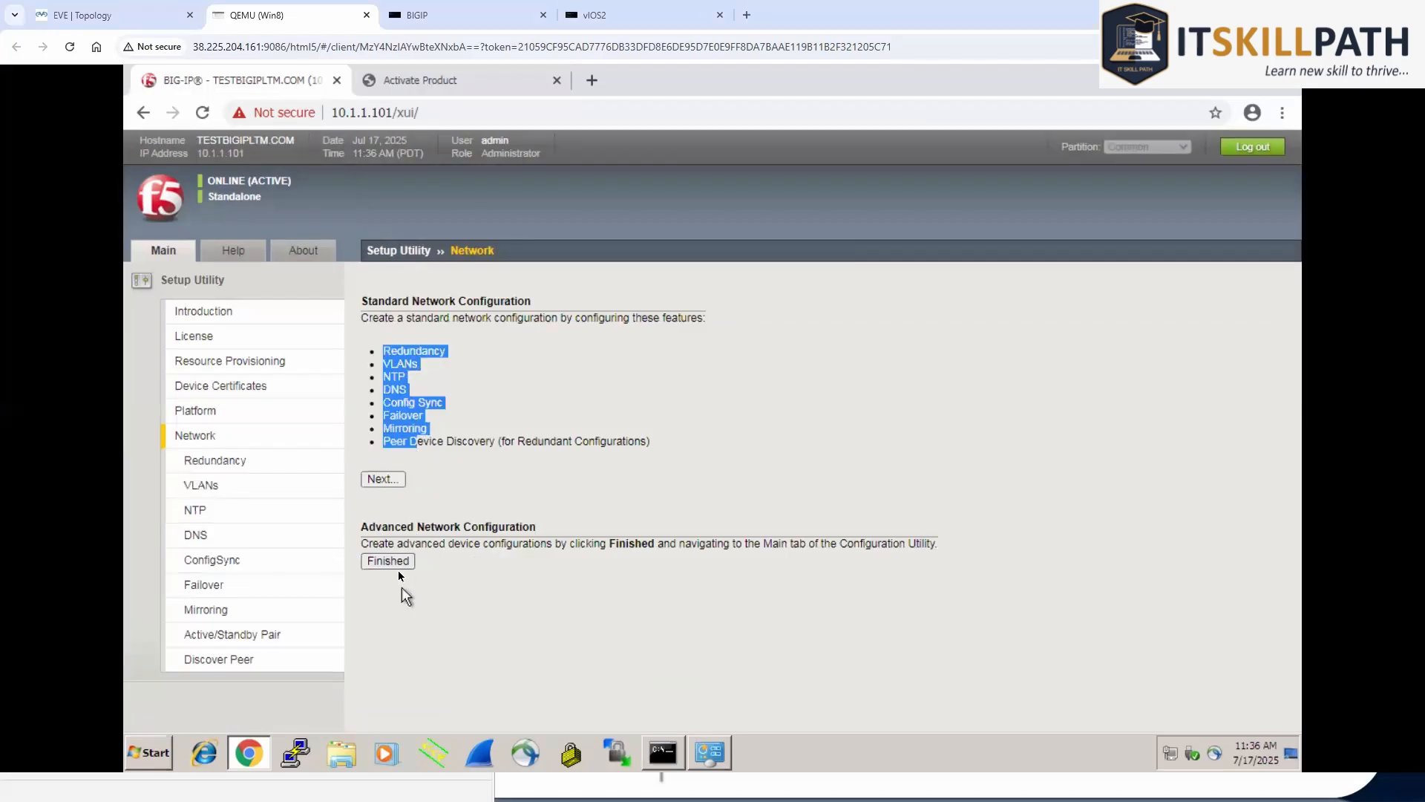
click(397, 562)
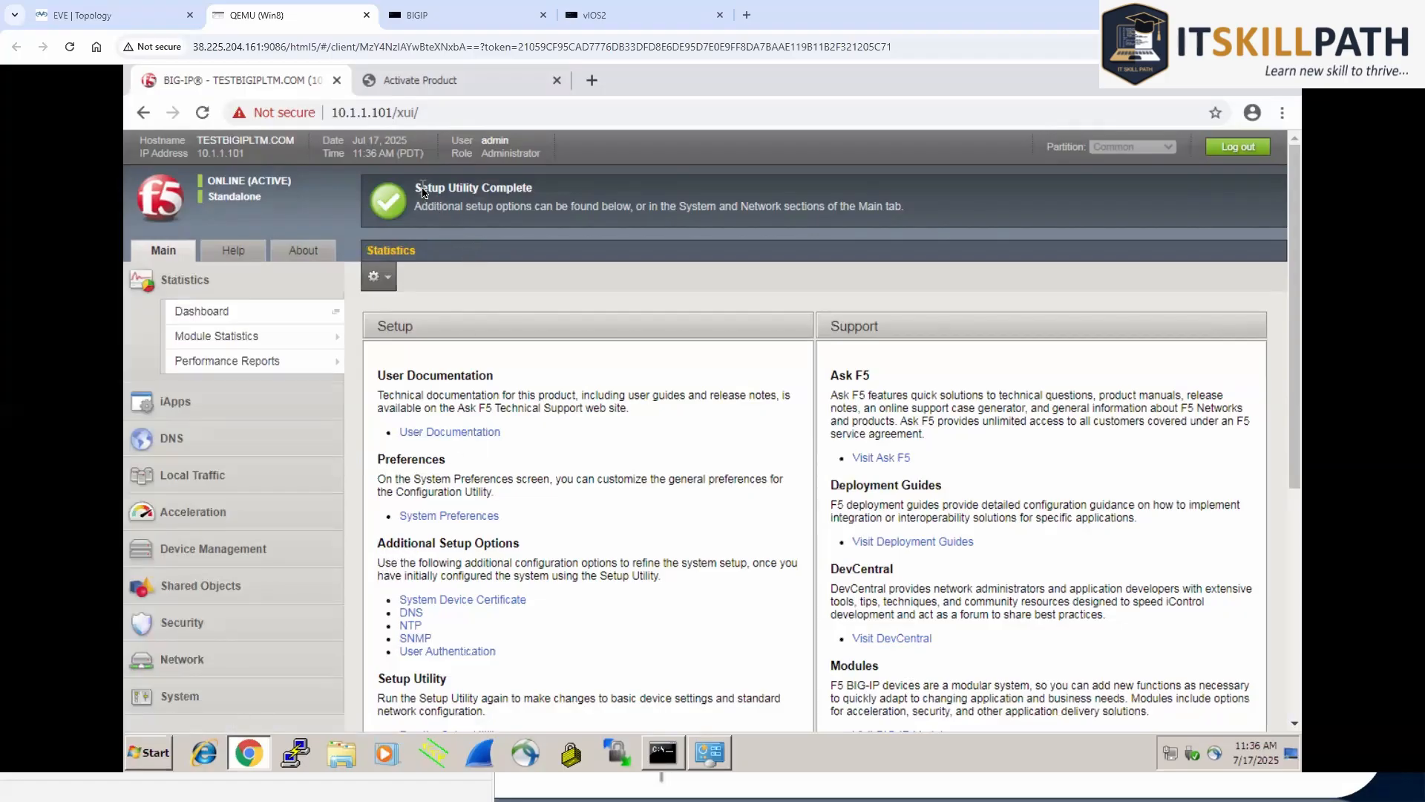
drag(423, 191, 533, 192)
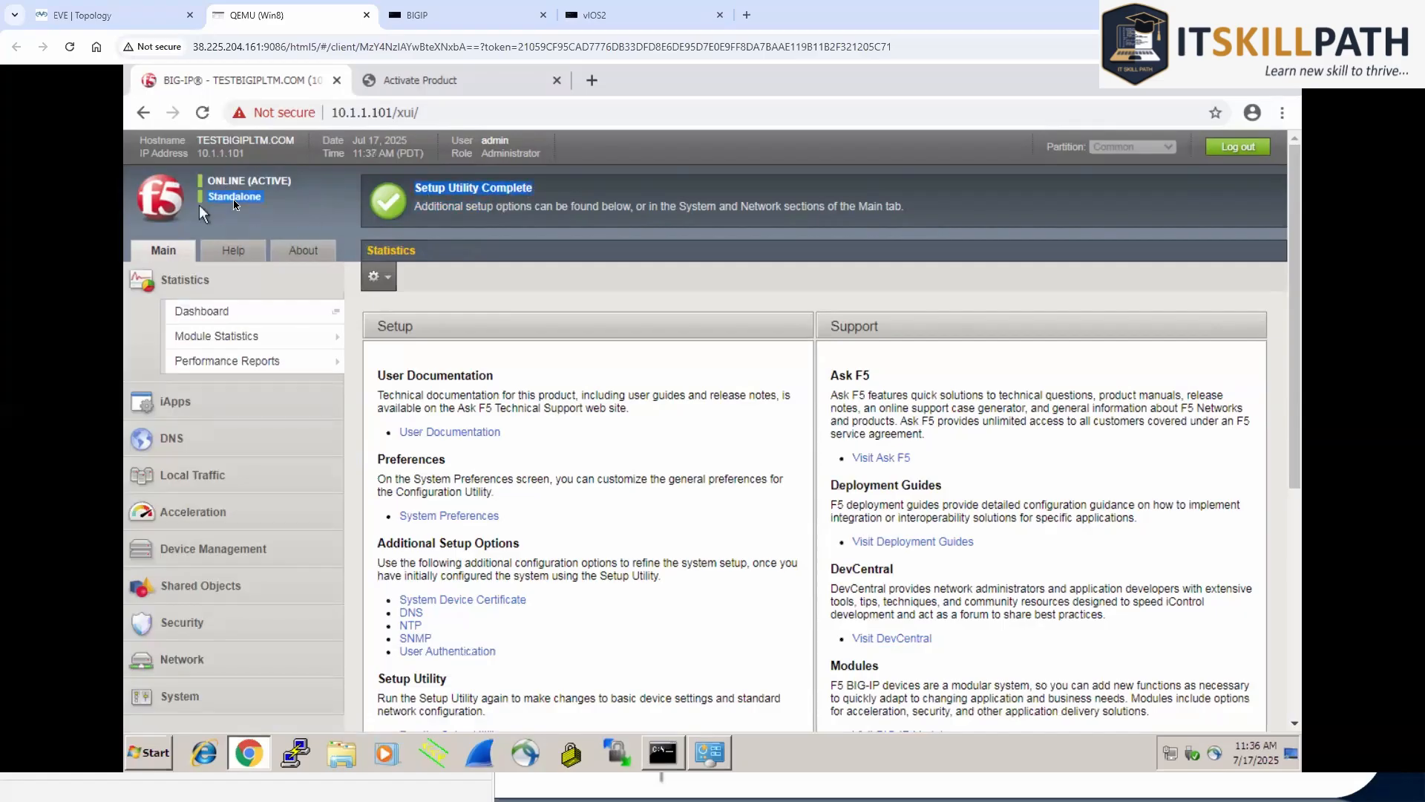
drag(201, 203, 317, 195)
click(483, 12)
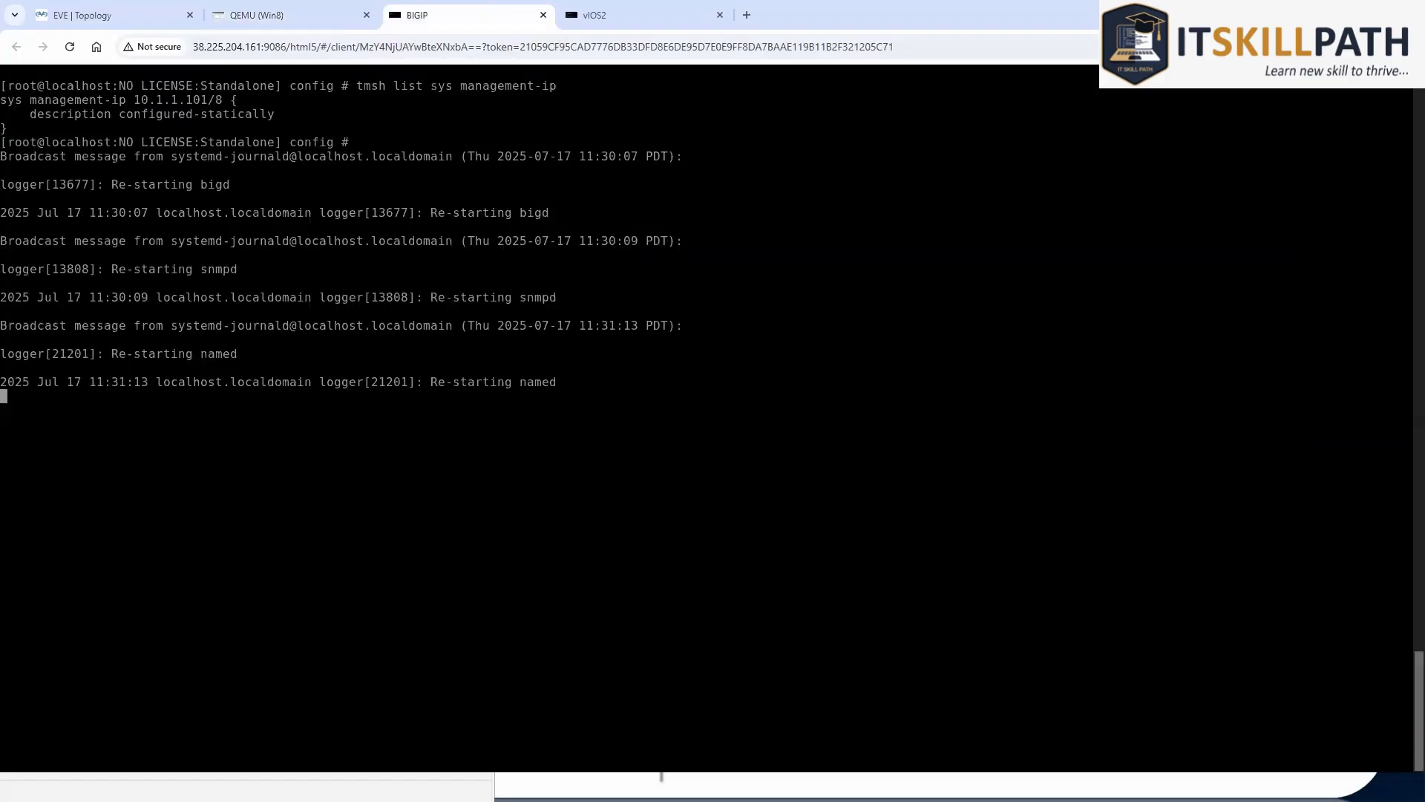
Verify the console prompt reads TESTBIGIPLTM:Active:Standalone, then view the EVE lab topology diagram.
key(Return)
key(Return)
key(Return)
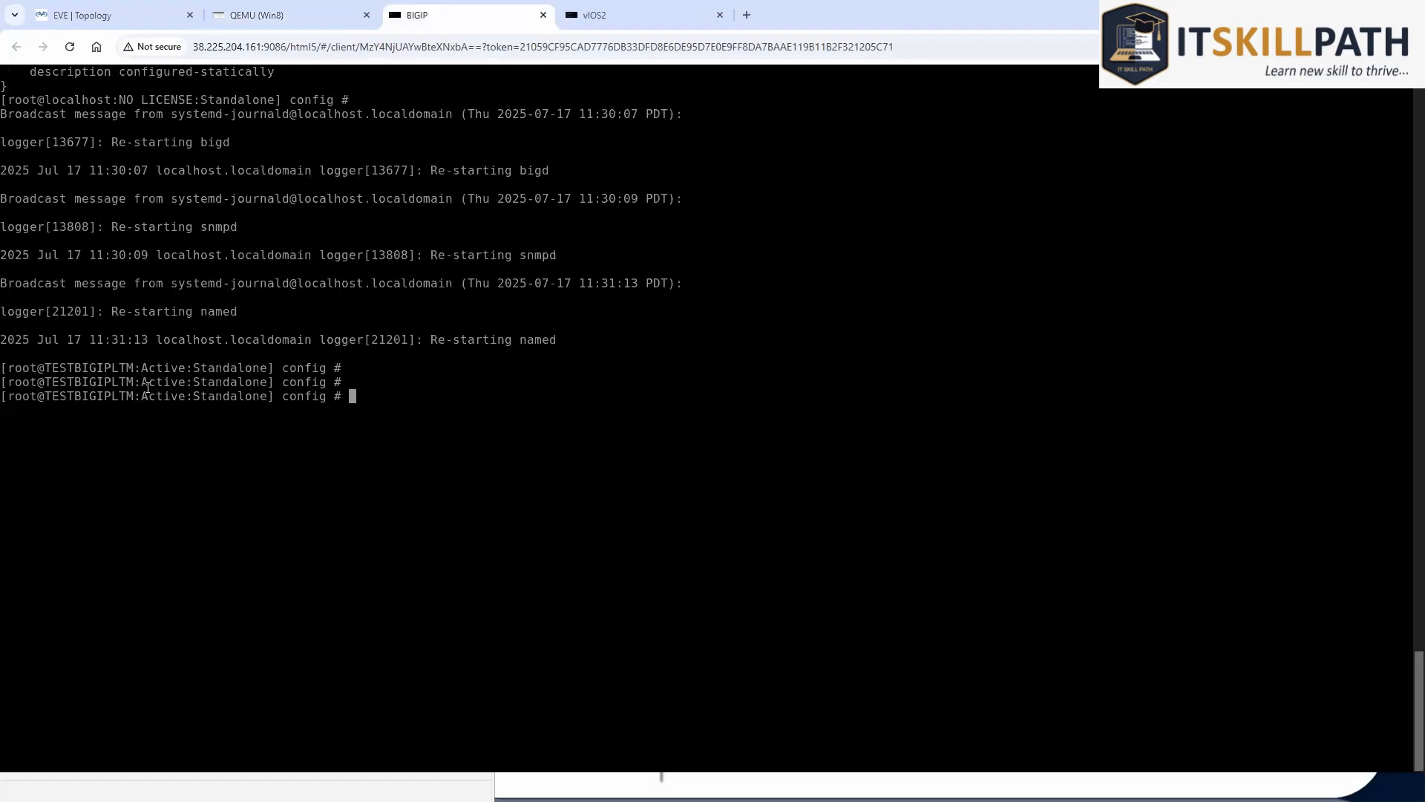
click(301, 15)
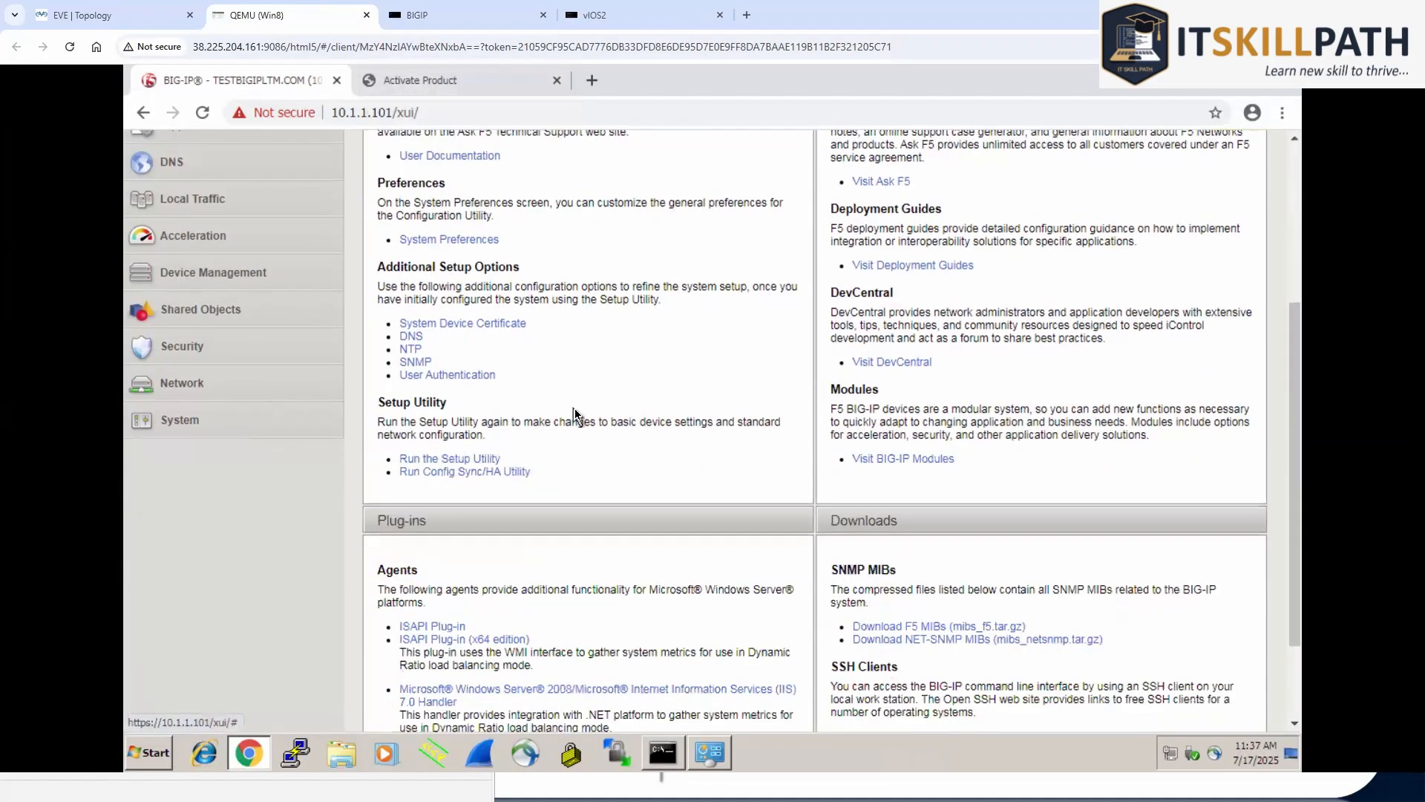
scroll(575, 415, up, 4)
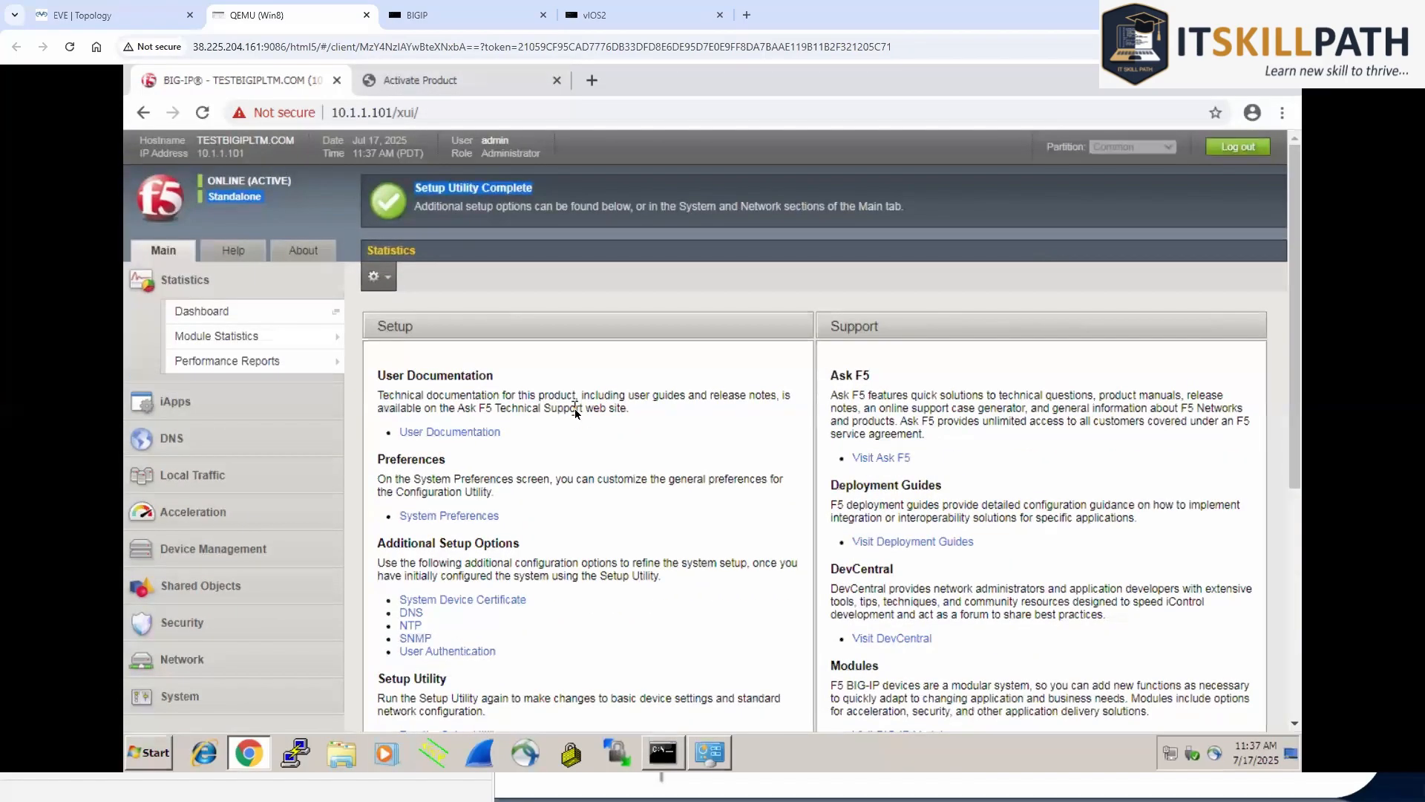
click(127, 14)
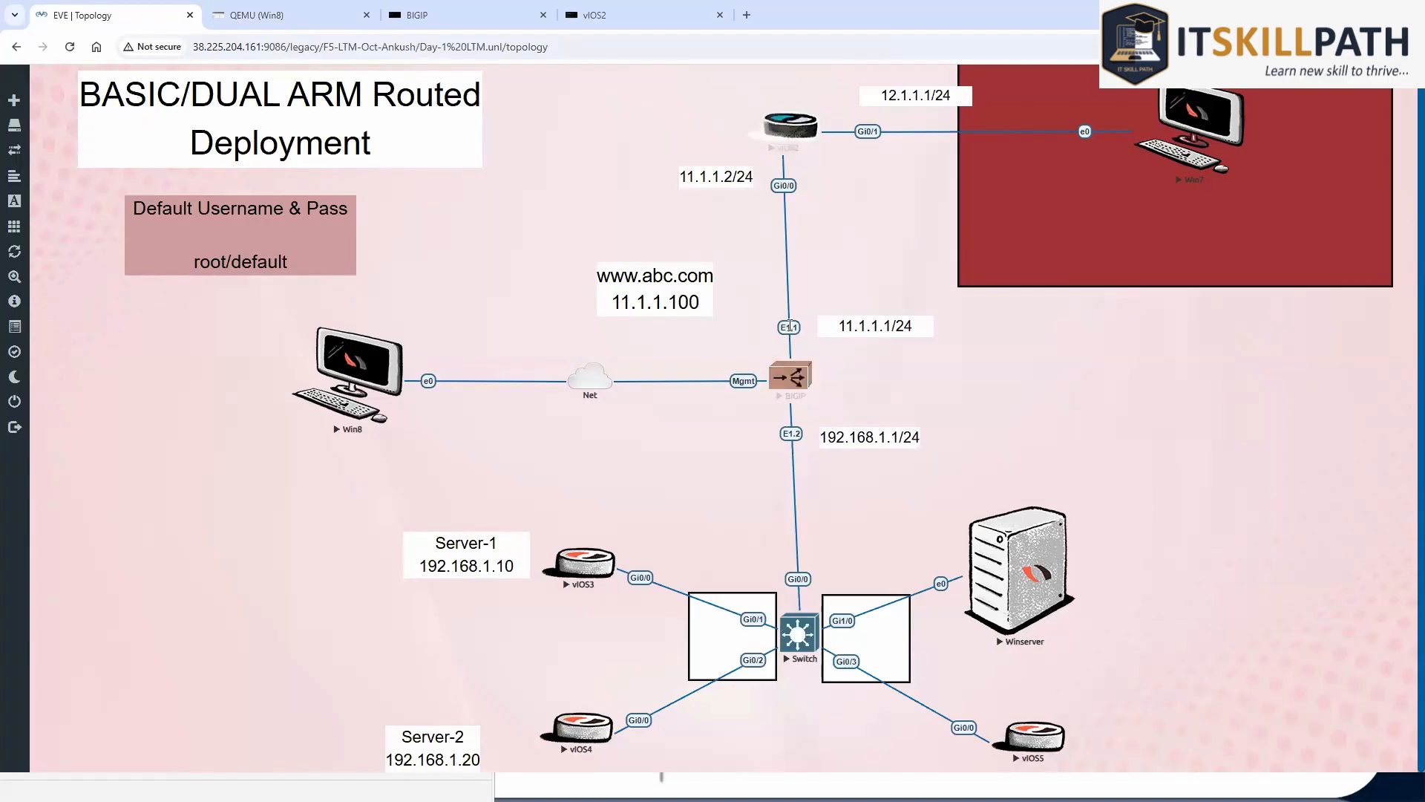
click(300, 9)
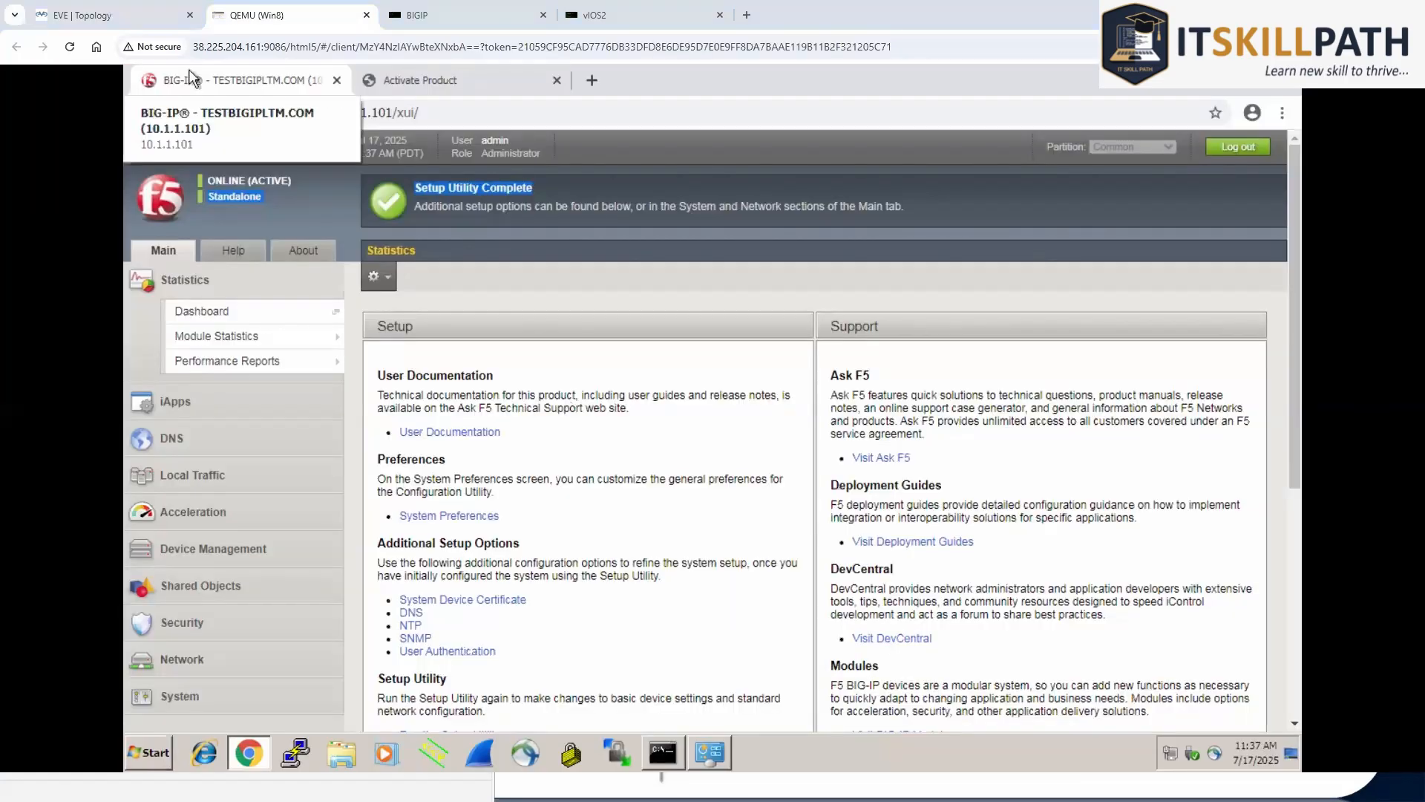
Bring the Interface Config whiteboard forward and maximize it.
key(alt+Tab)
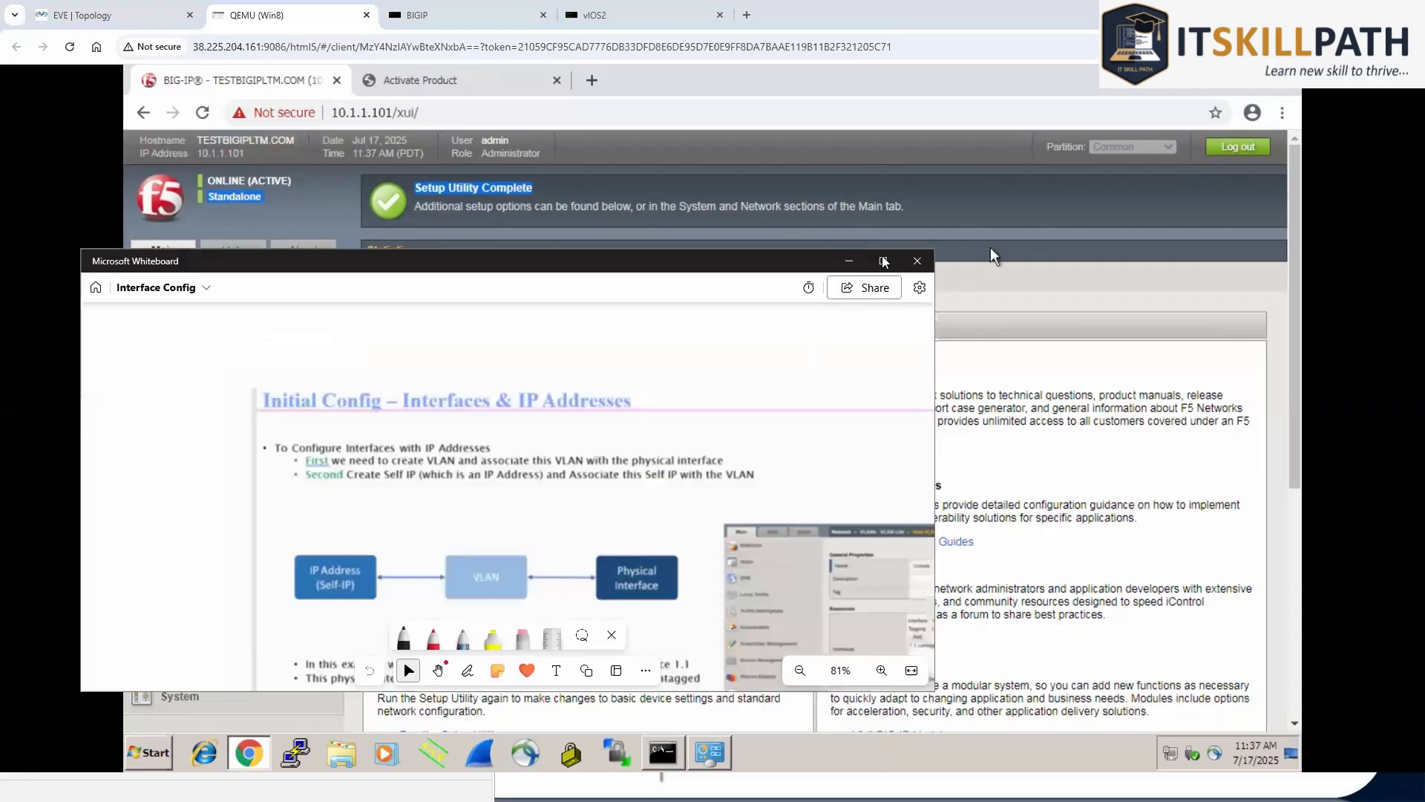
click(851, 264)
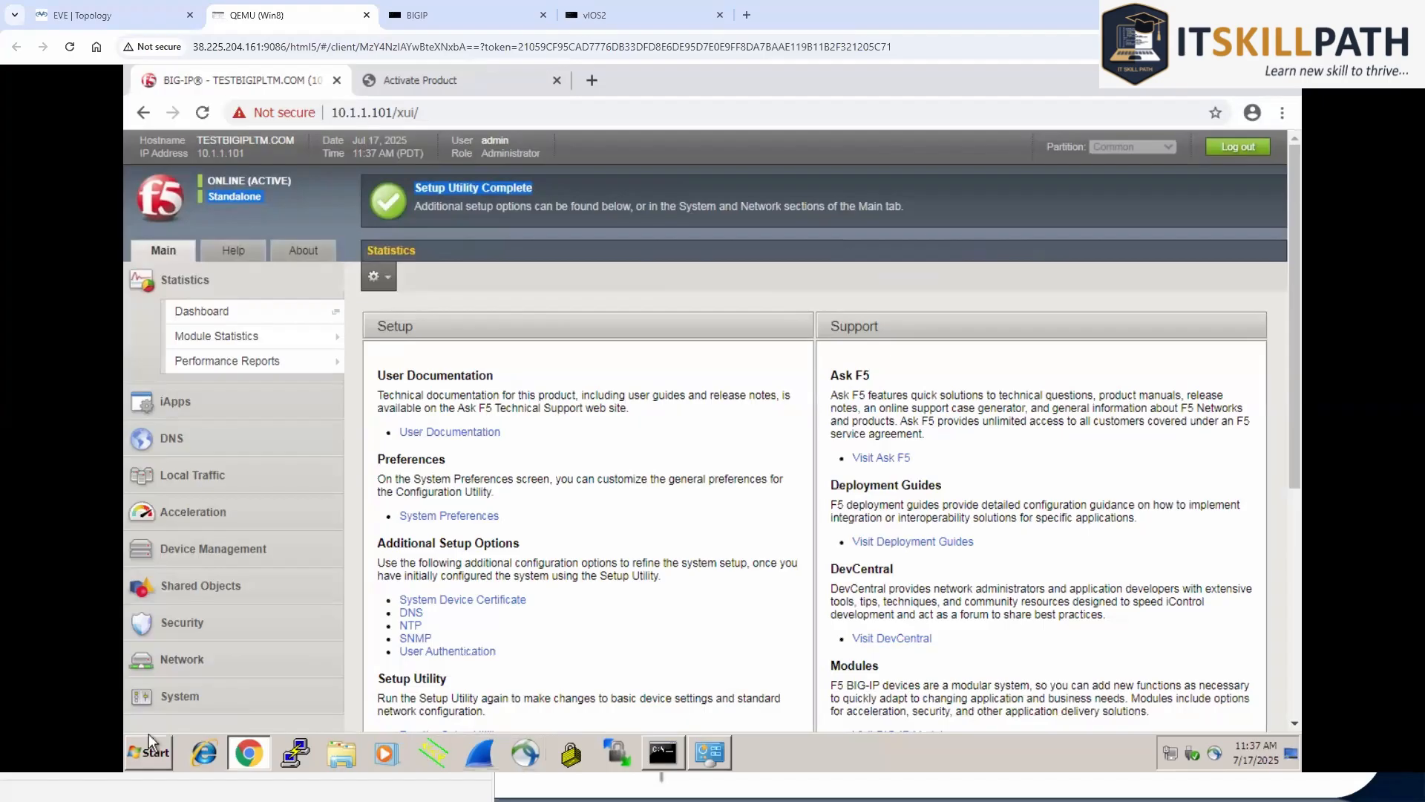
key(alt+Tab)
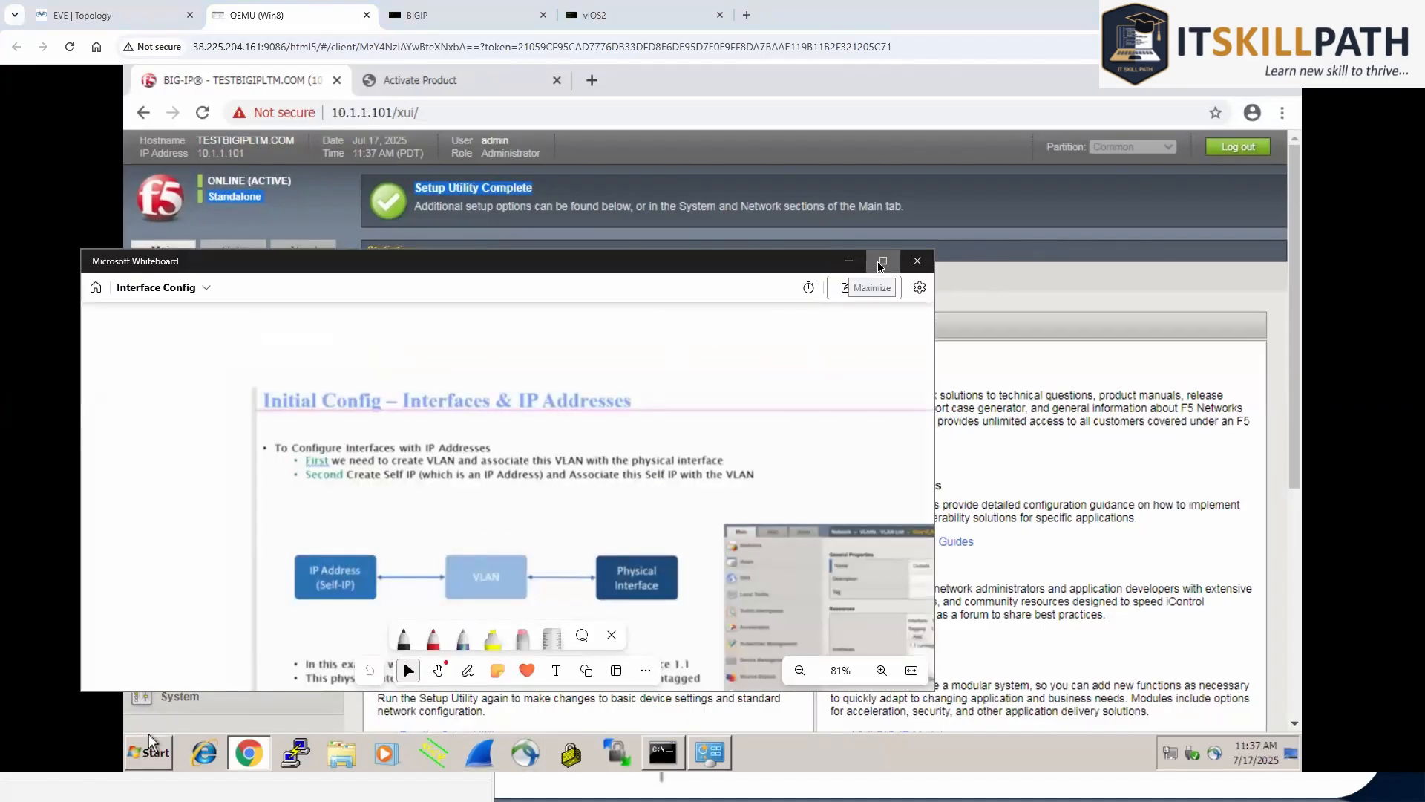
click(772, 127)
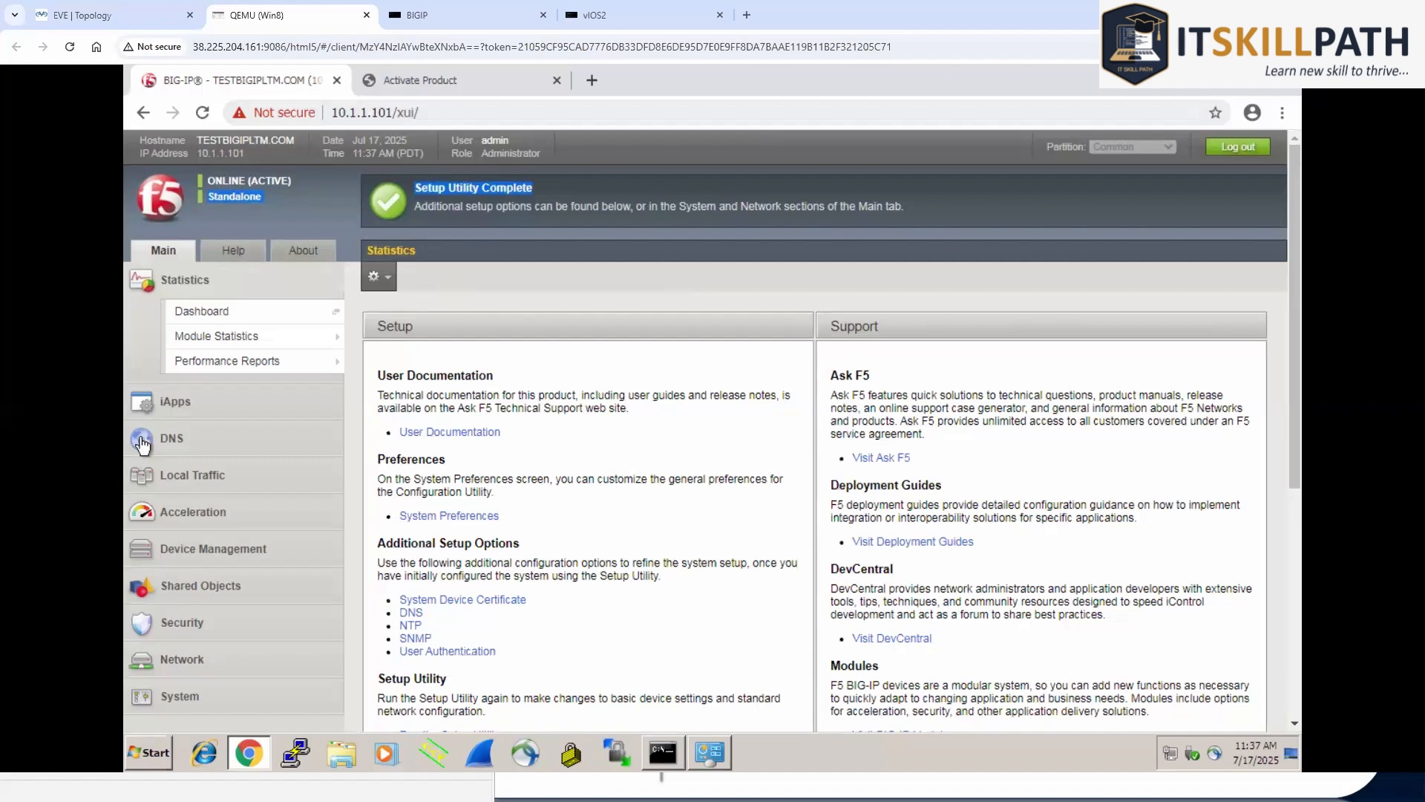
key(alt+Tab)
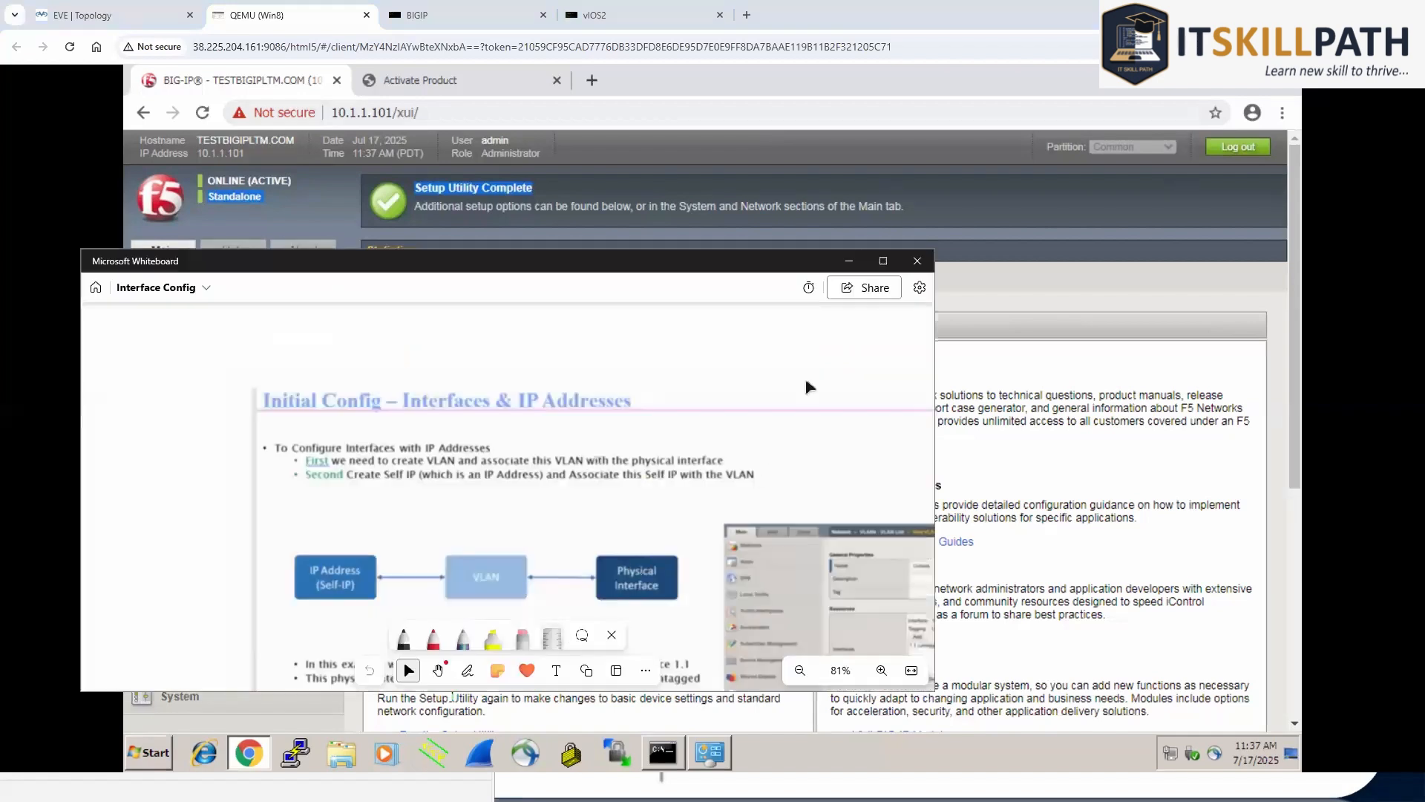
click(883, 260)
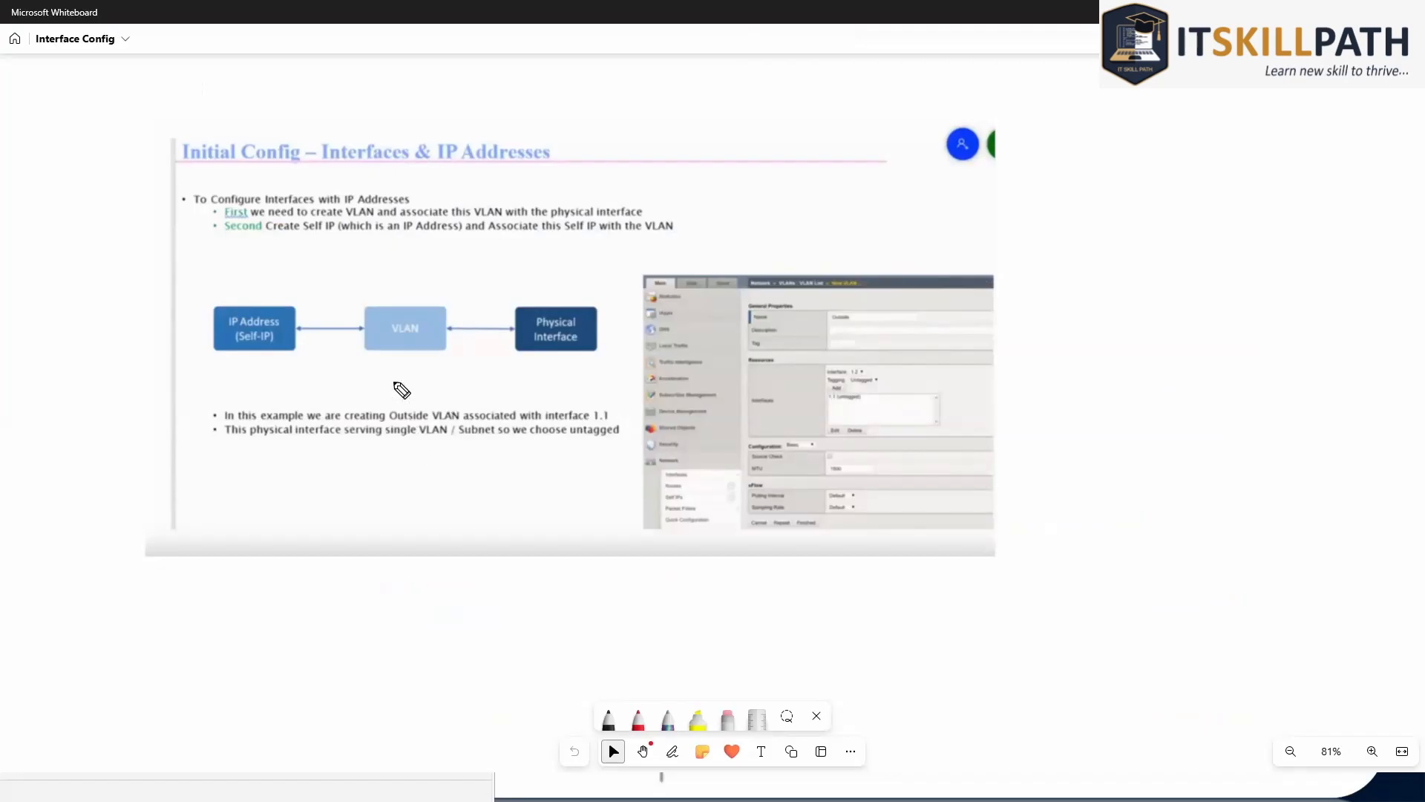
Write VLAN in pink, link Physical Interface, VLAN and IP Address boxes, and underline both steps.
mouse_move(387, 326)
mouse_down()
mouse_move(446, 332)
mouse_move(467, 312)
mouse_up()
mouse_move(552, 343)
mouse_down()
mouse_move(493, 379)
mouse_move(445, 354)
mouse_move(334, 387)
mouse_move(245, 351)
mouse_move(295, 344)
mouse_move(286, 306)
mouse_move(216, 337)
mouse_move(288, 344)
mouse_up()
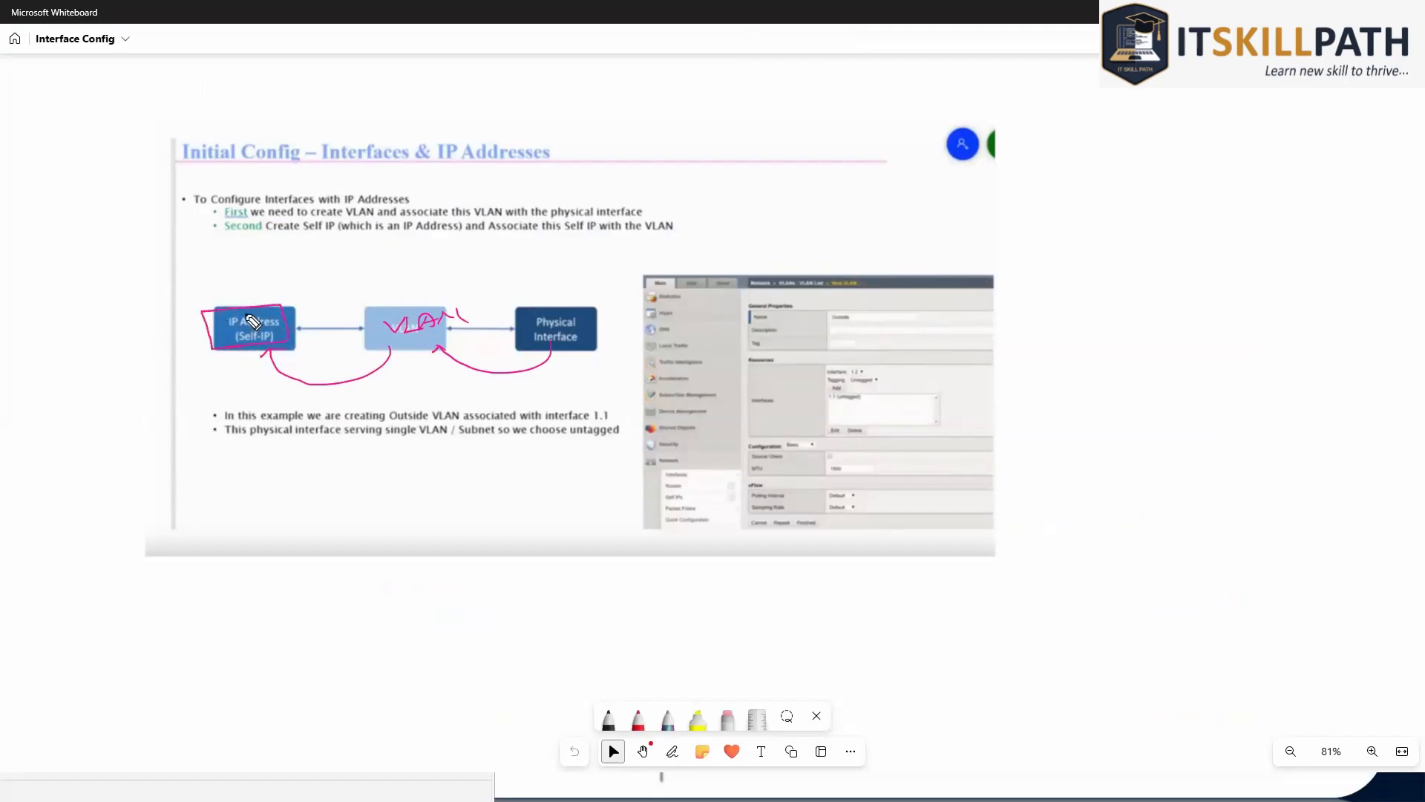
drag(152, 340, 213, 333)
drag(214, 335, 191, 343)
drag(268, 217, 653, 217)
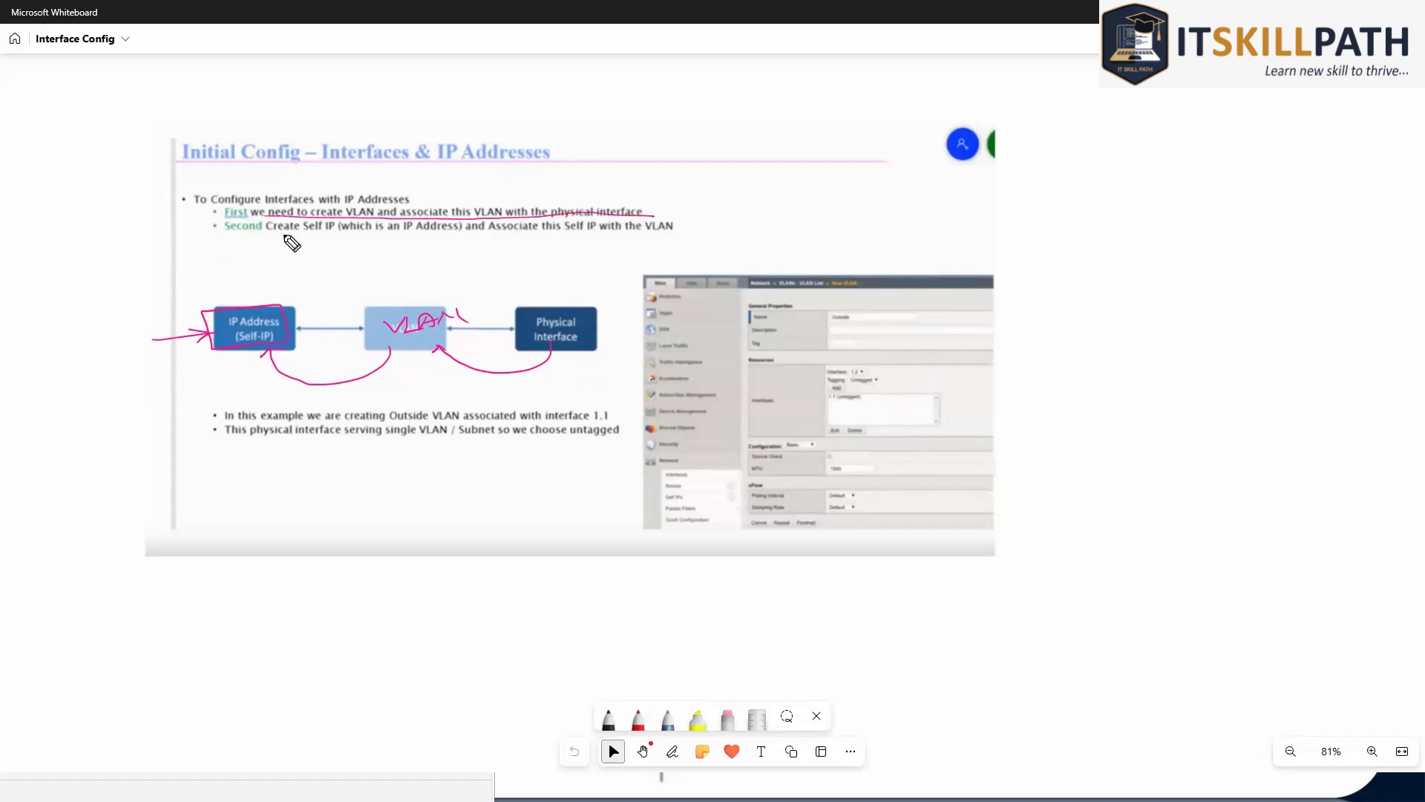
drag(268, 239, 681, 233)
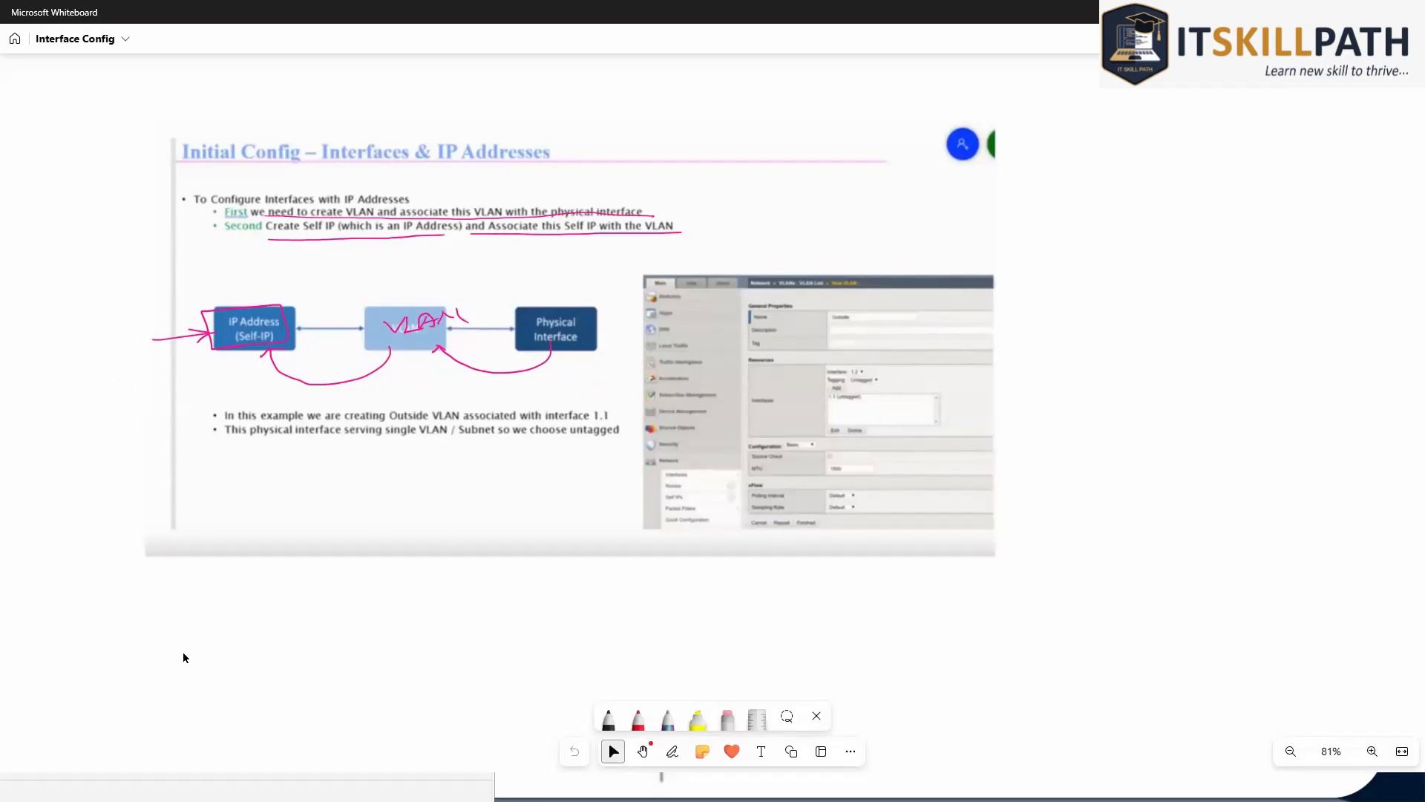
key(alt+Tab)
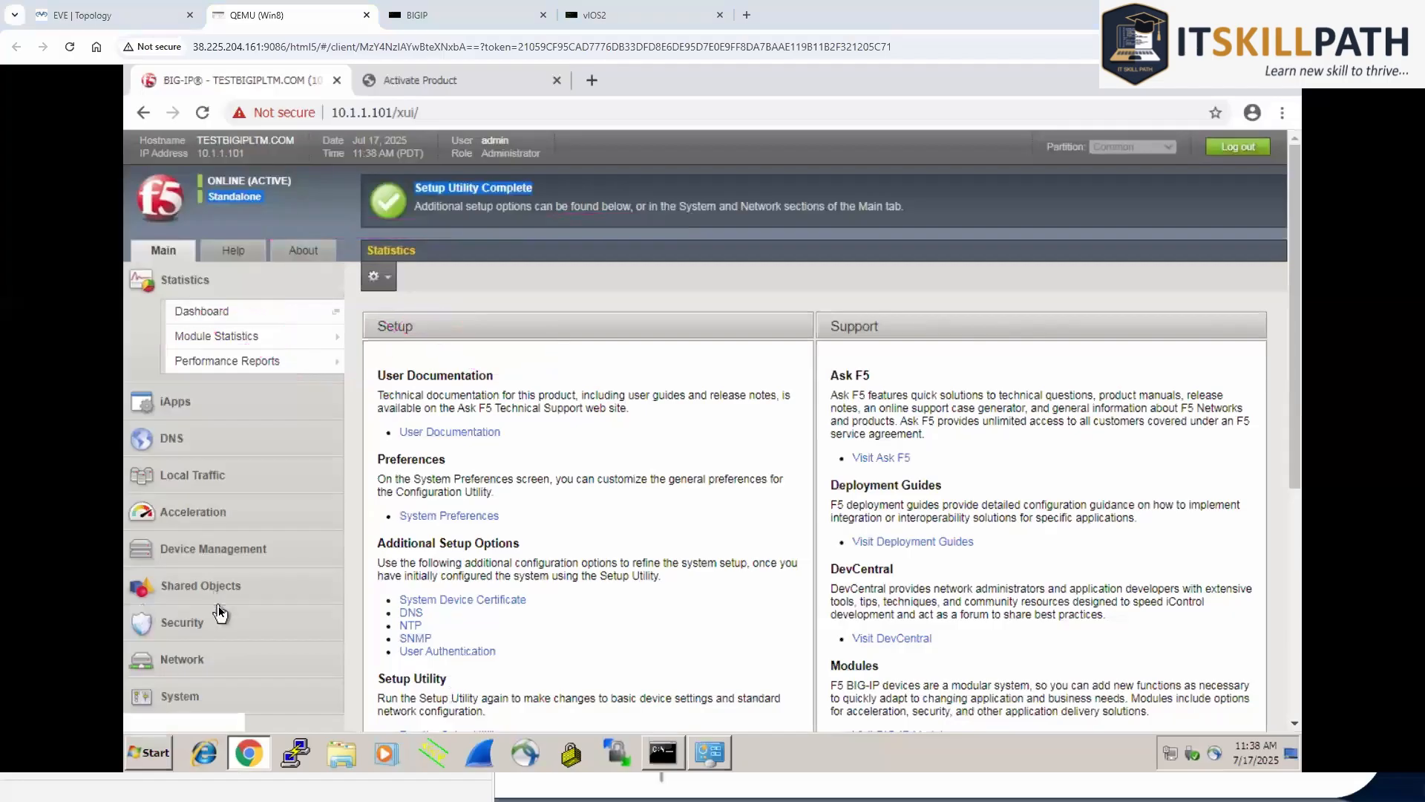
View Statistics > Performance Reports and the iApps Application Services list.
scroll(221, 289, down, 1)
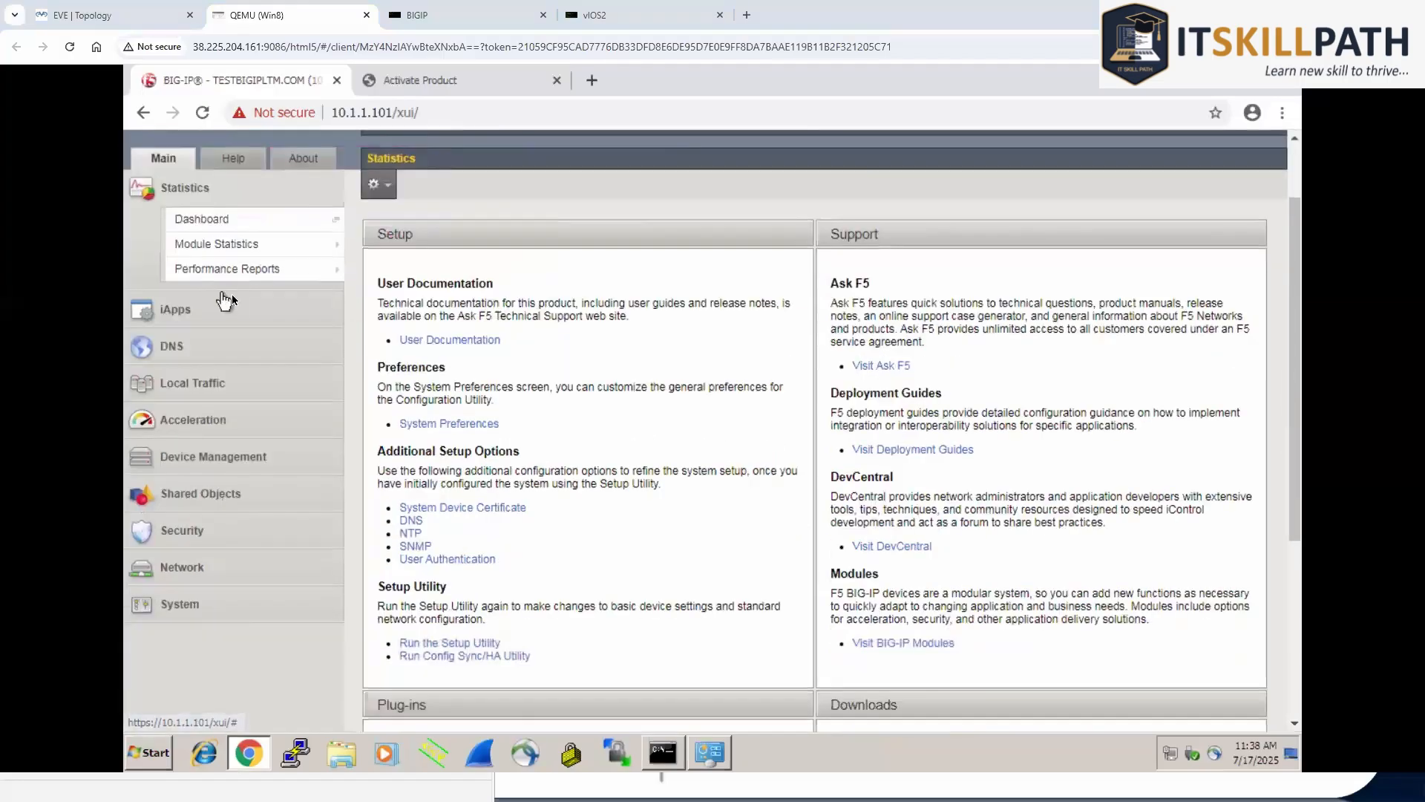
scroll(232, 295, up, 1)
mouse_move(355, 363)
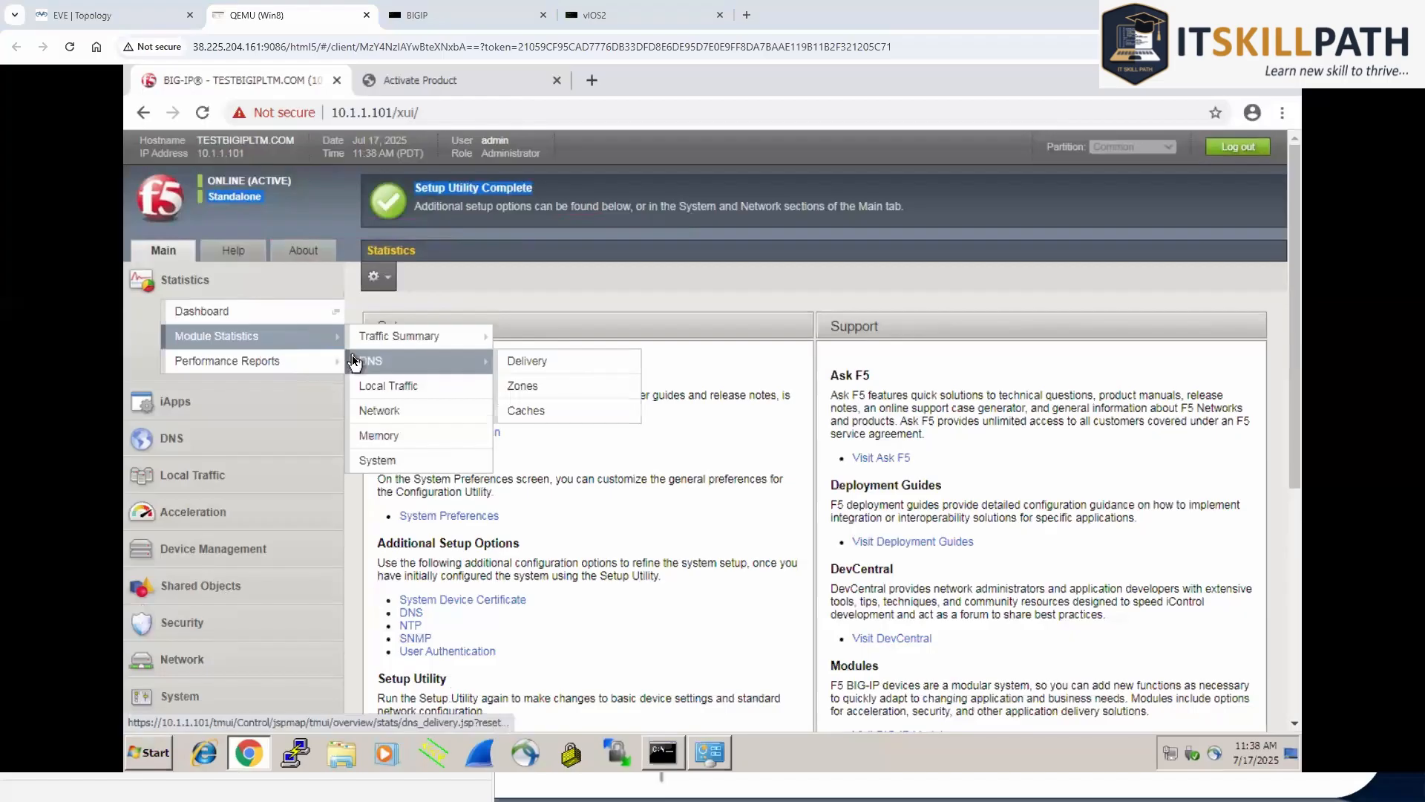
click(244, 370)
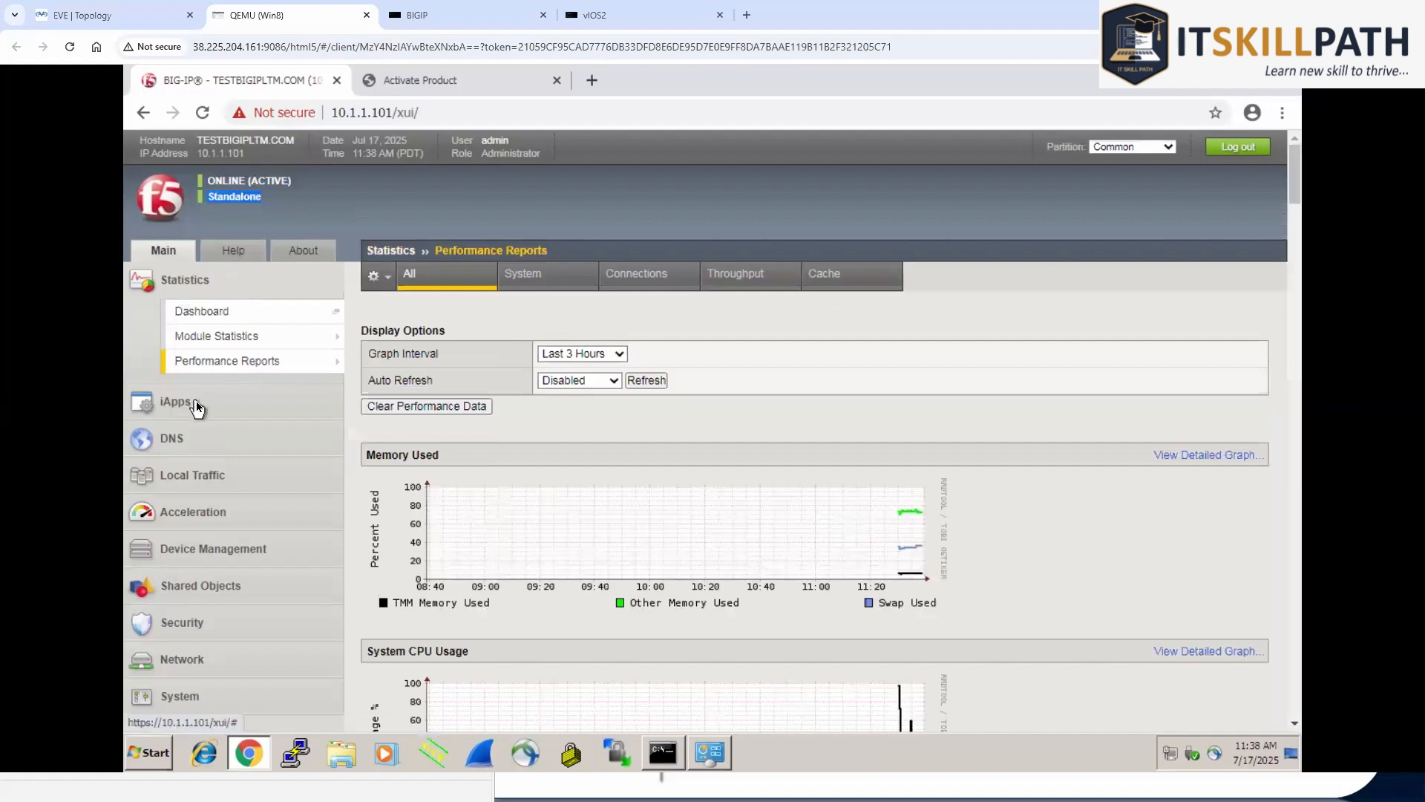
click(196, 402)
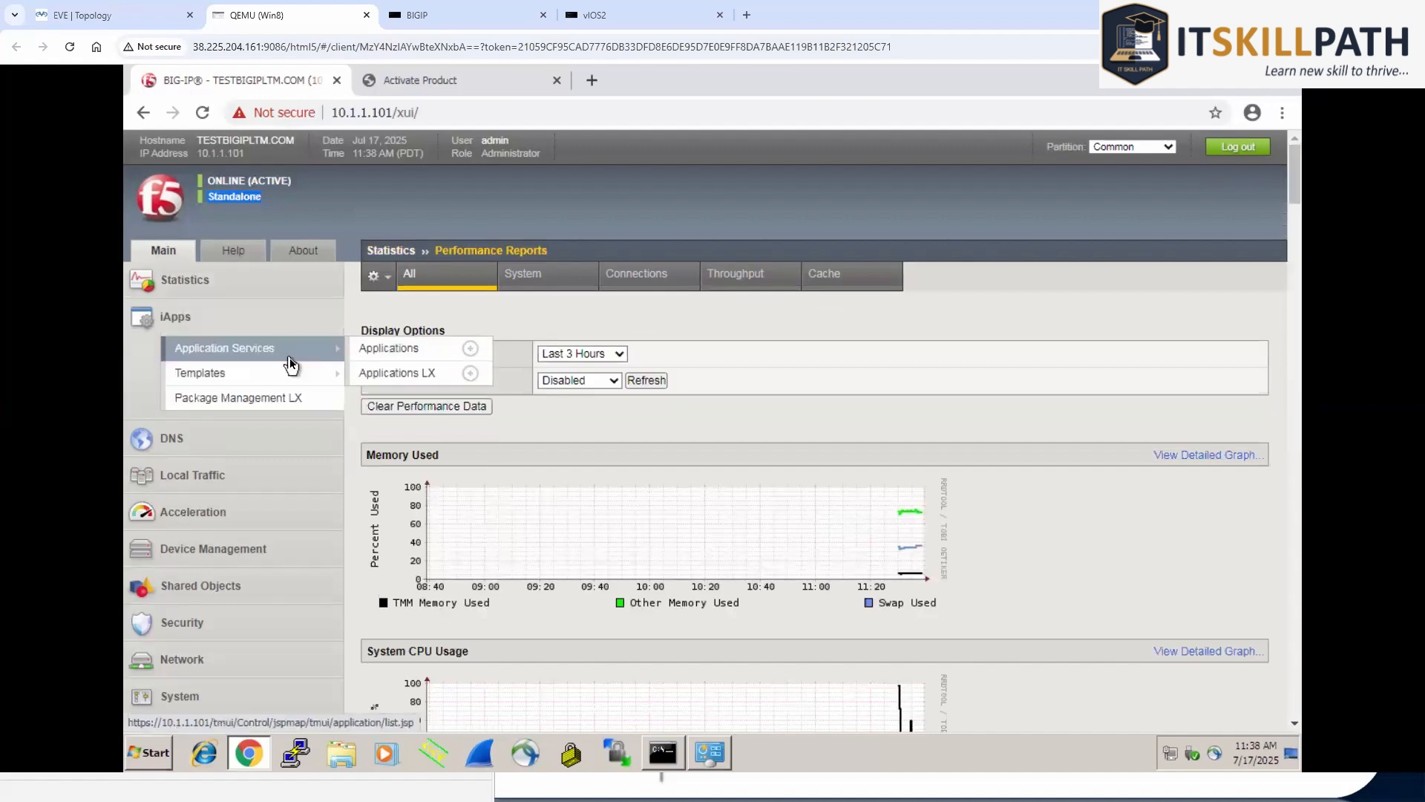
click(288, 357)
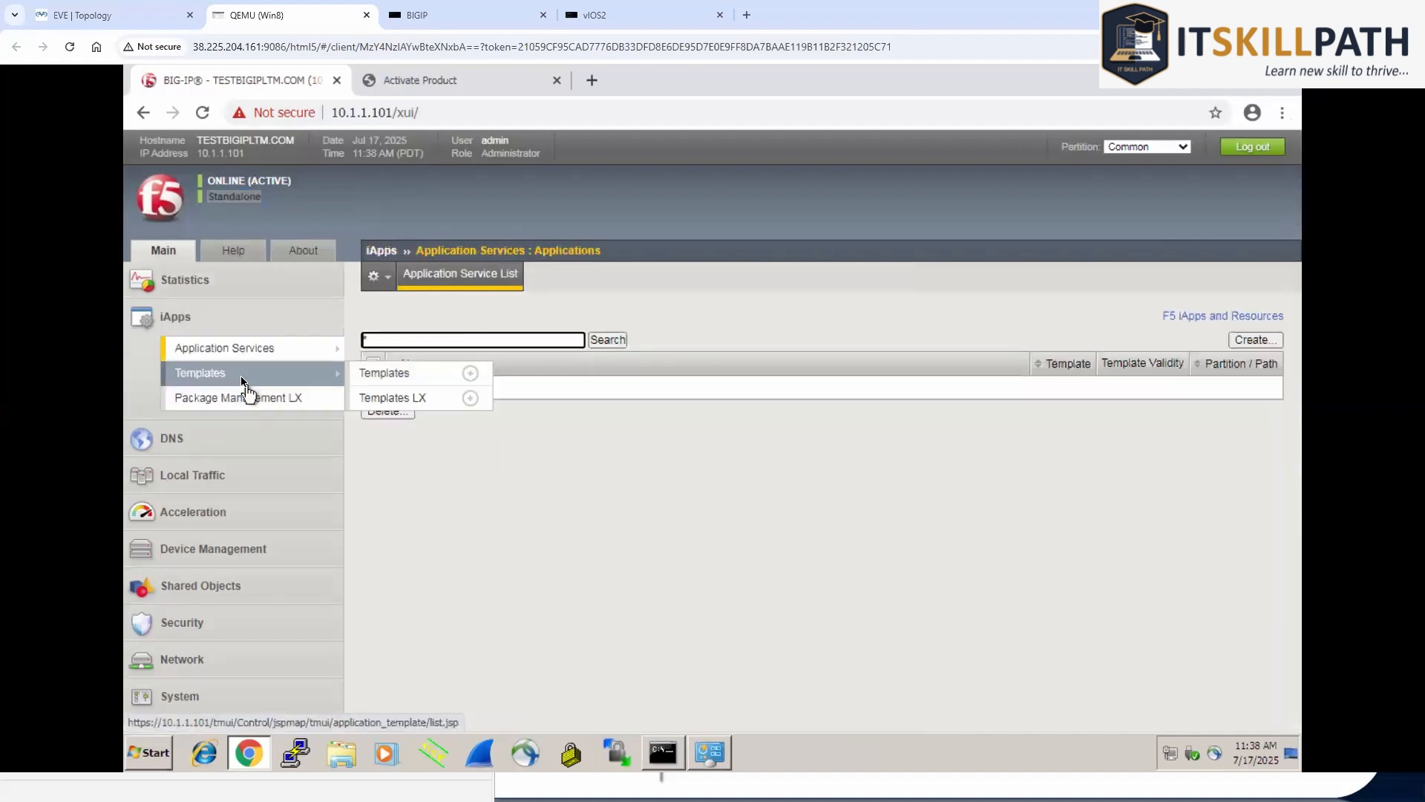
Open the empty iApps Templates list and expand the DNS and Local Traffic menus.
click(243, 377)
click(217, 445)
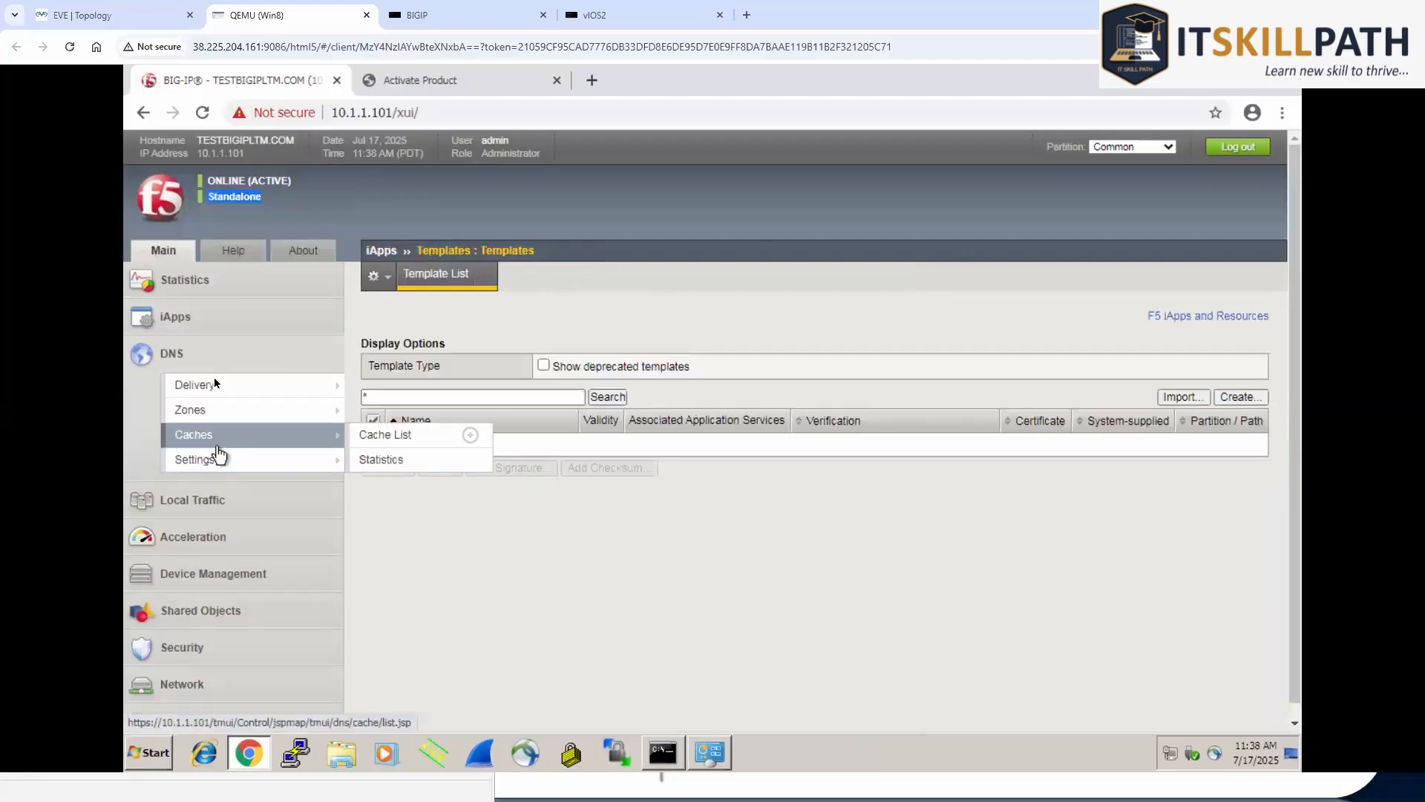
mouse_move(215, 381)
mouse_move(207, 416)
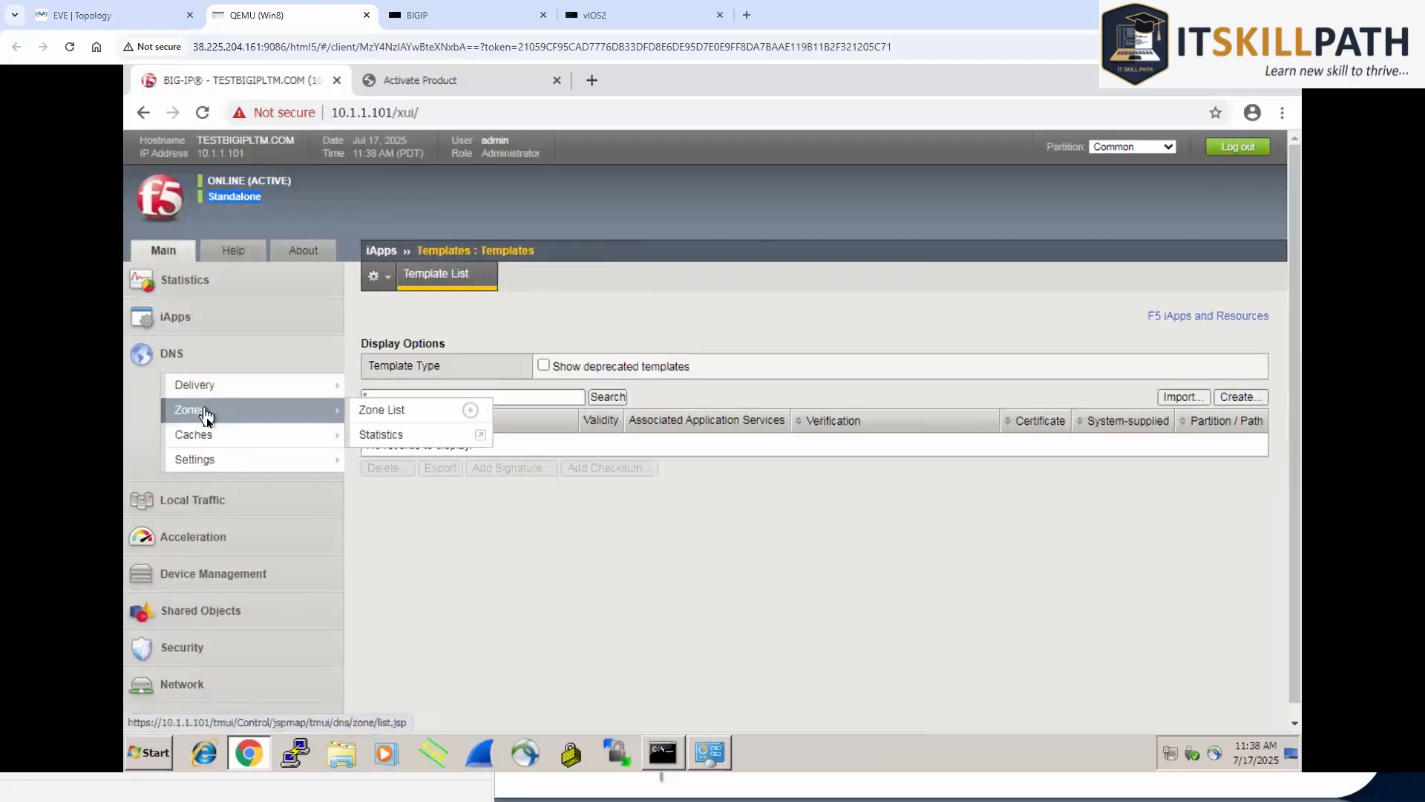
click(223, 501)
mouse_move(228, 512)
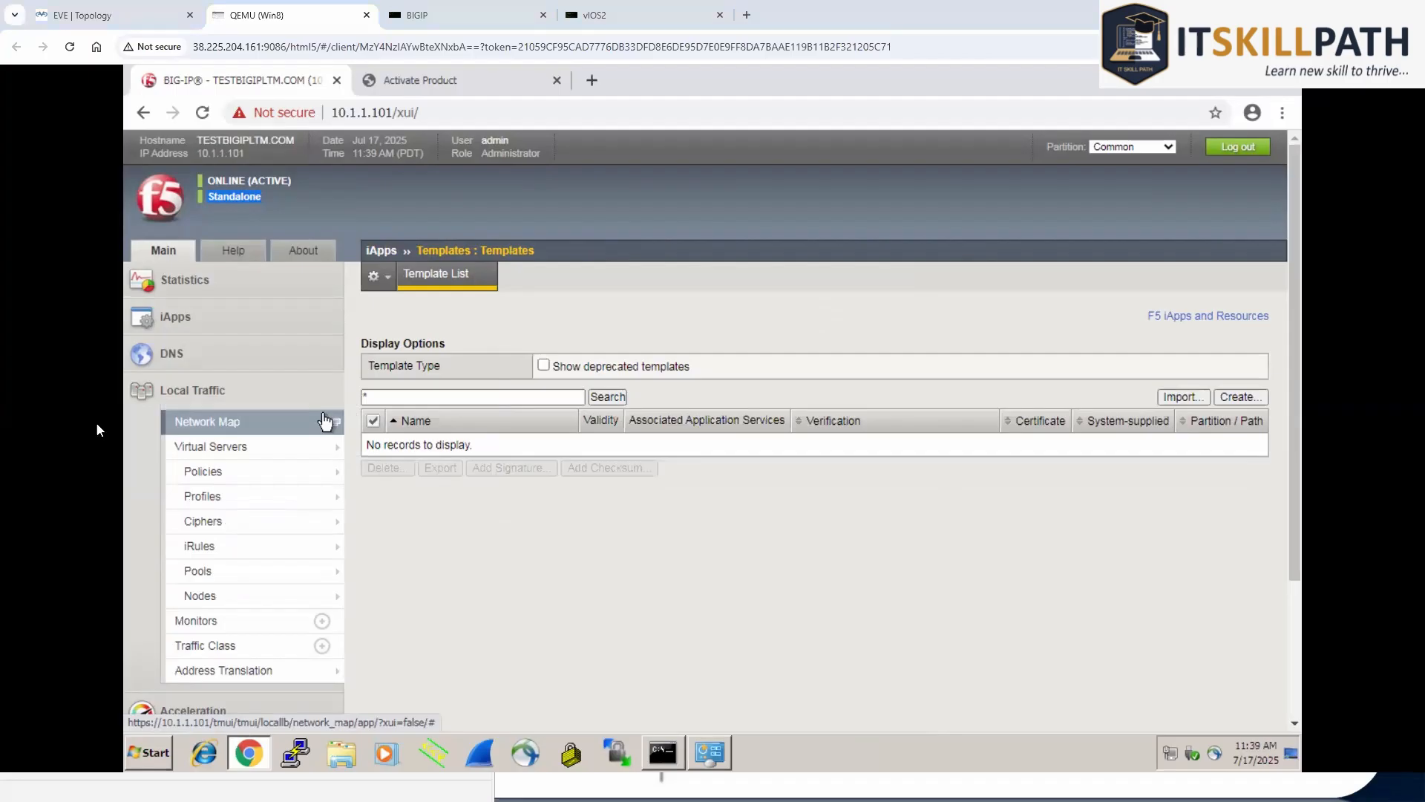
Bracket and underline the Local Traffic menu items in red, then clear the annotations.
drag(137, 386, 99, 487)
drag(108, 647, 171, 657)
mouse_move(279, 447)
mouse_down()
mouse_move(320, 446)
mouse_move(259, 498)
mouse_move(275, 545)
mouse_move(262, 575)
mouse_move(285, 644)
mouse_move(330, 677)
mouse_up()
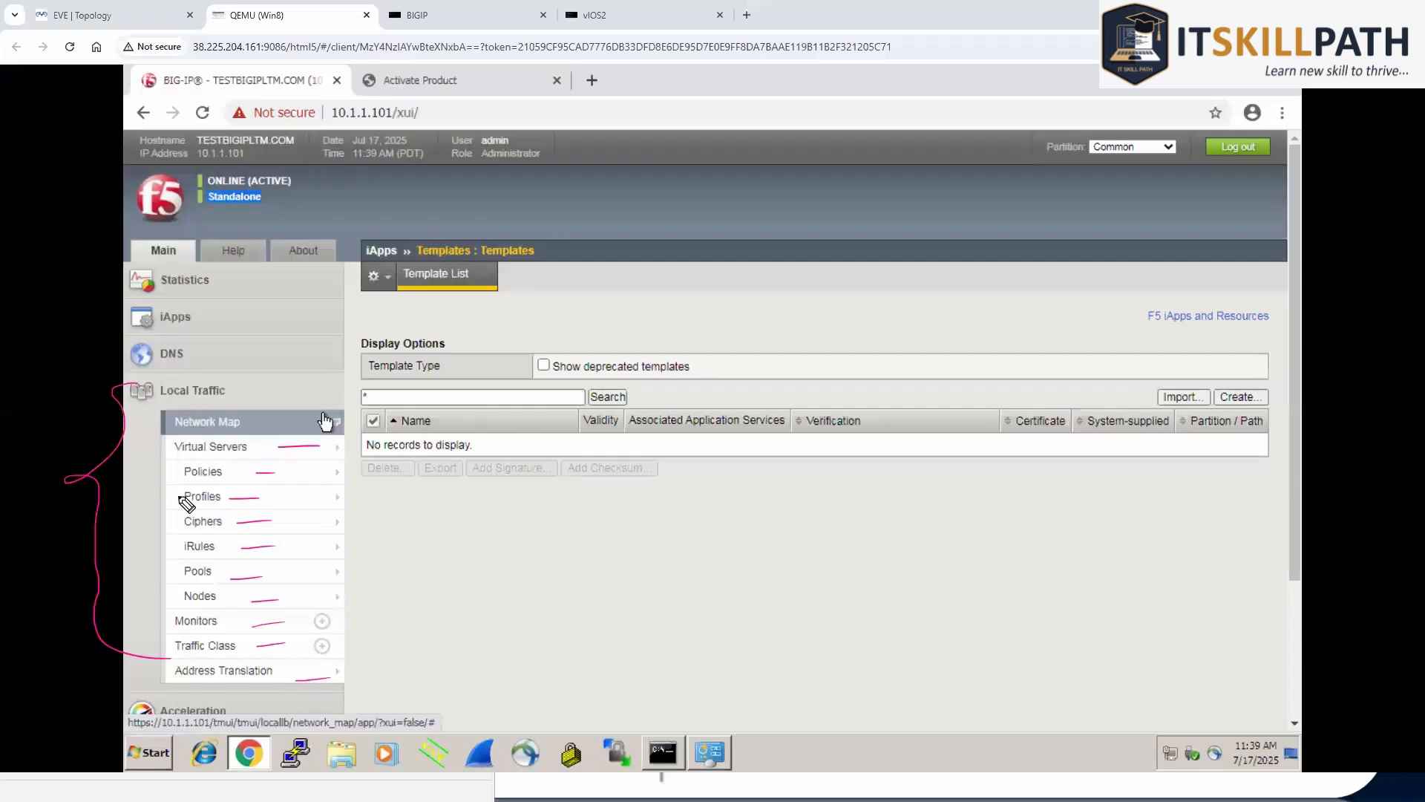
key(Escape)
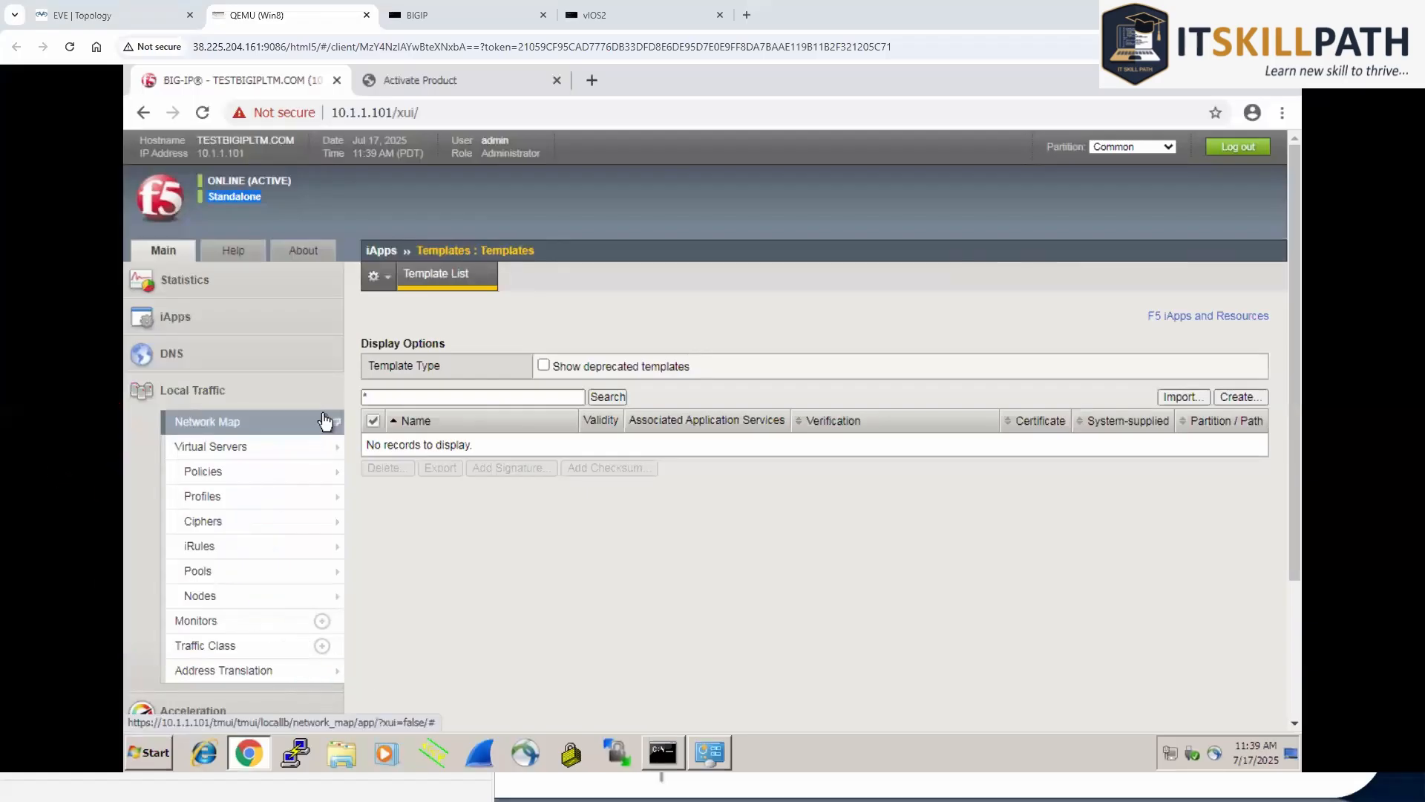
Expand the Device Management and Network menus and open Network > Self IPs.
scroll(413, 541, down, 3)
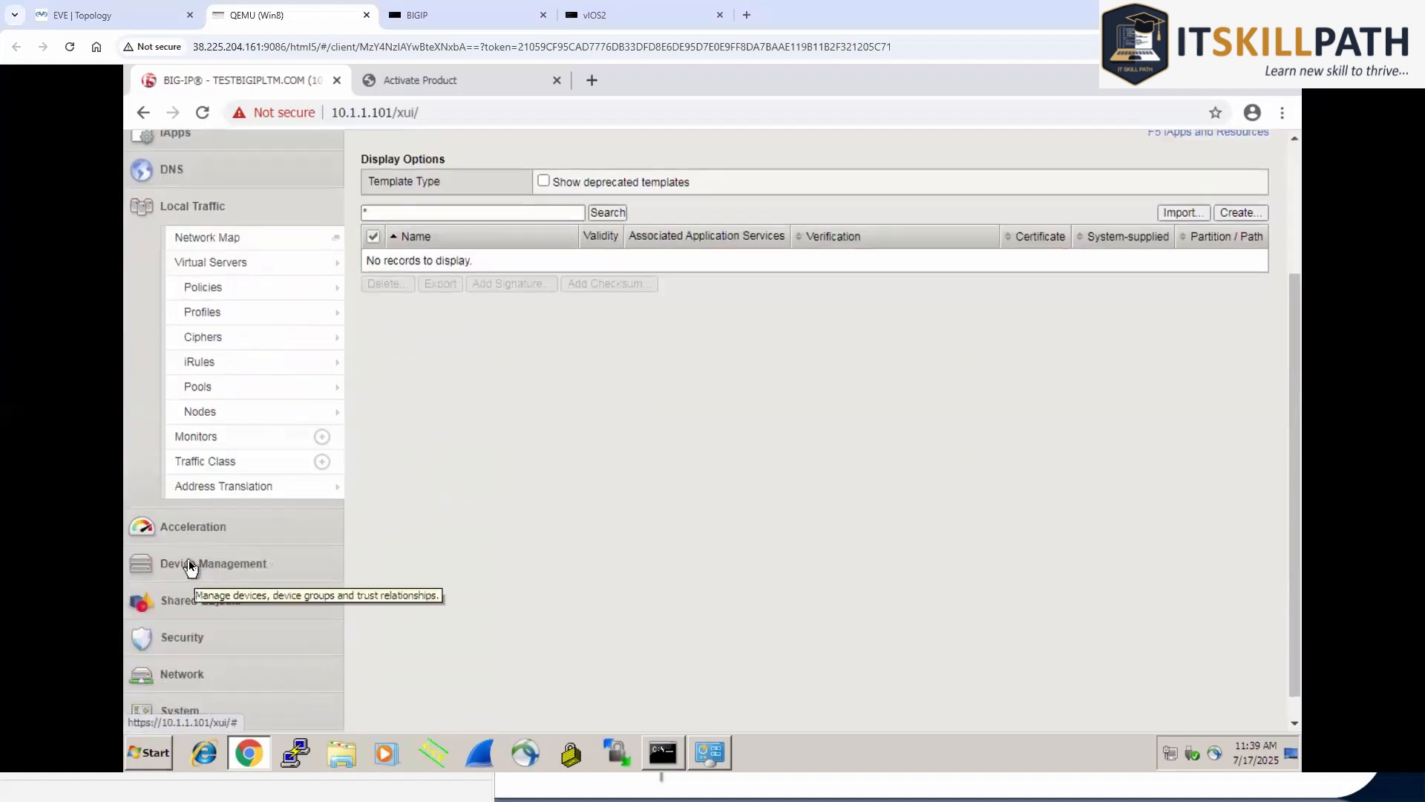
click(191, 566)
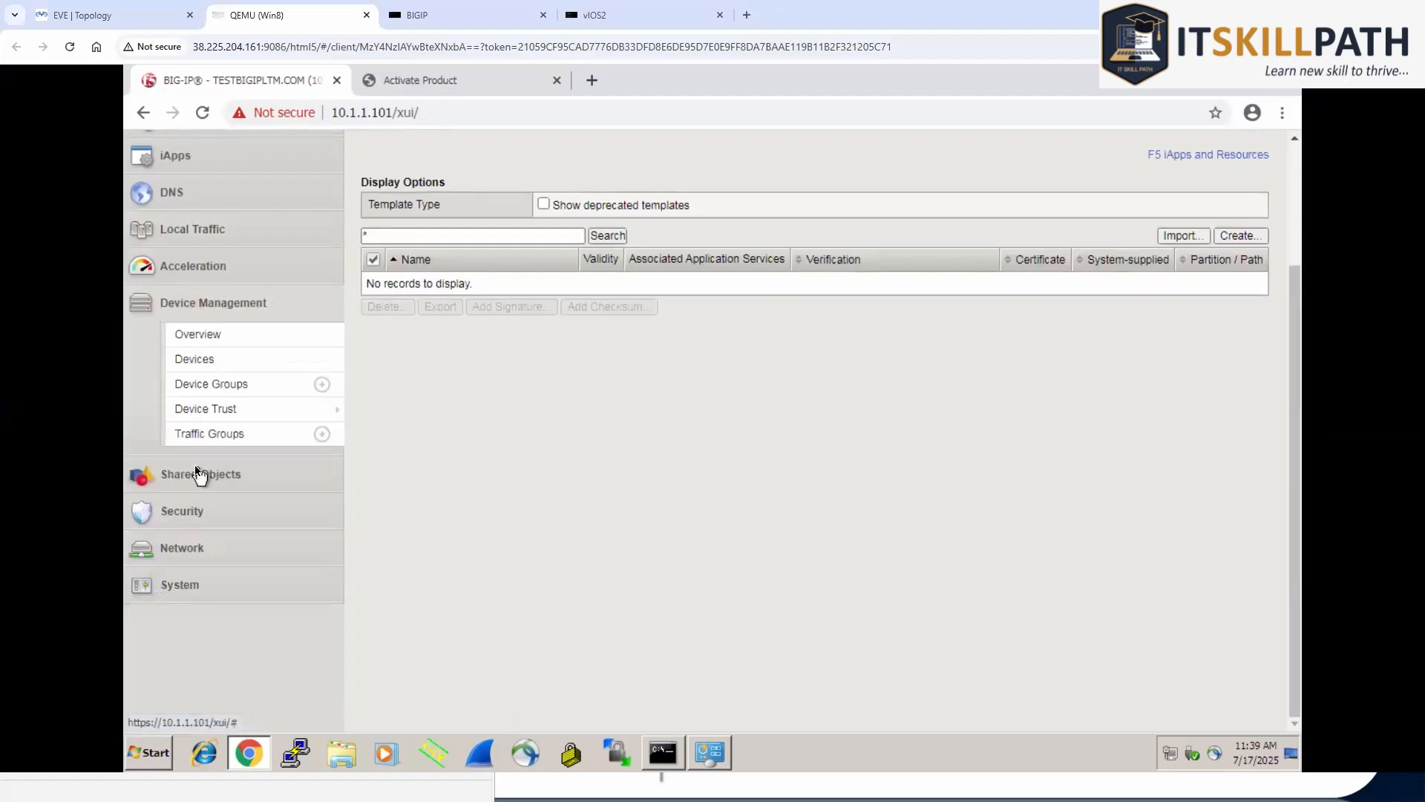
click(182, 547)
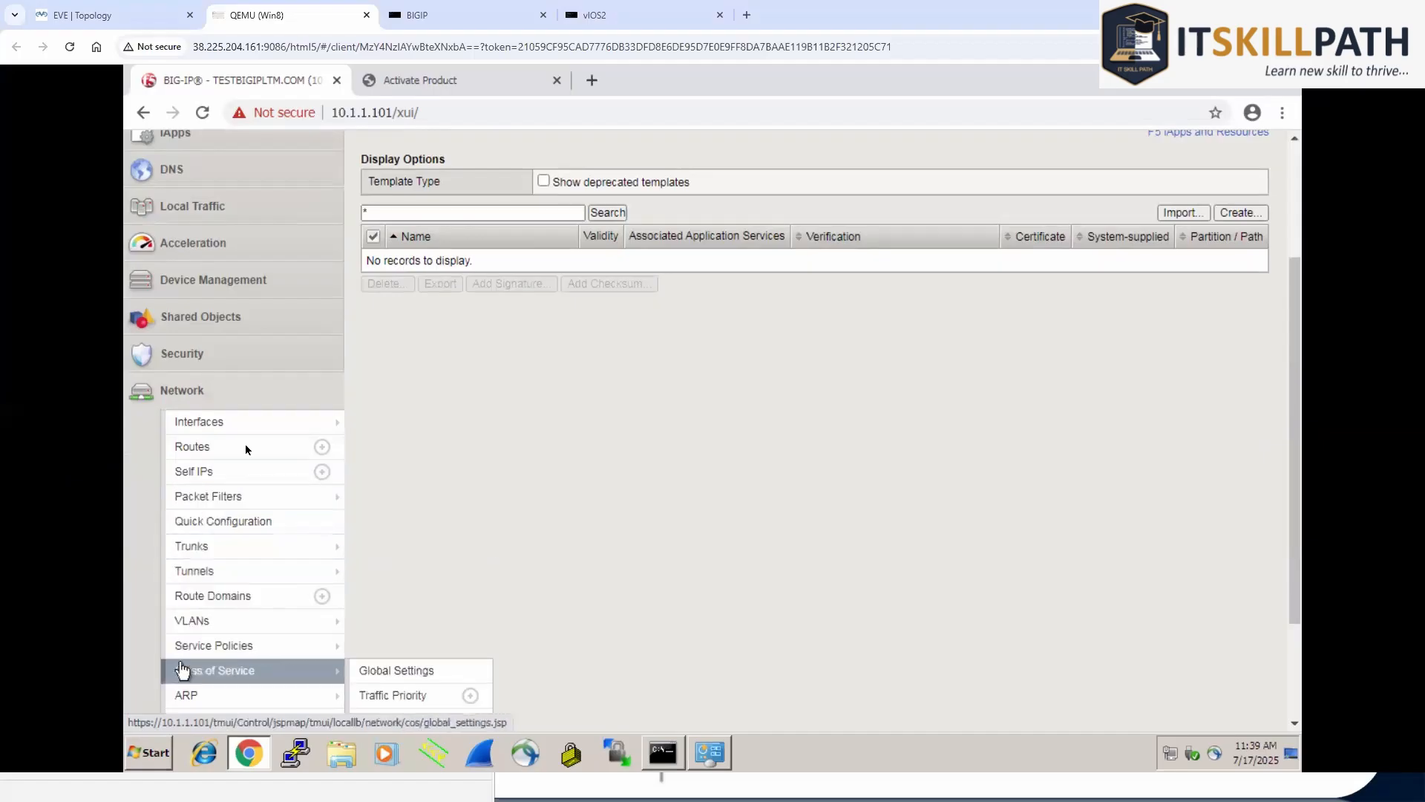
mouse_move(227, 424)
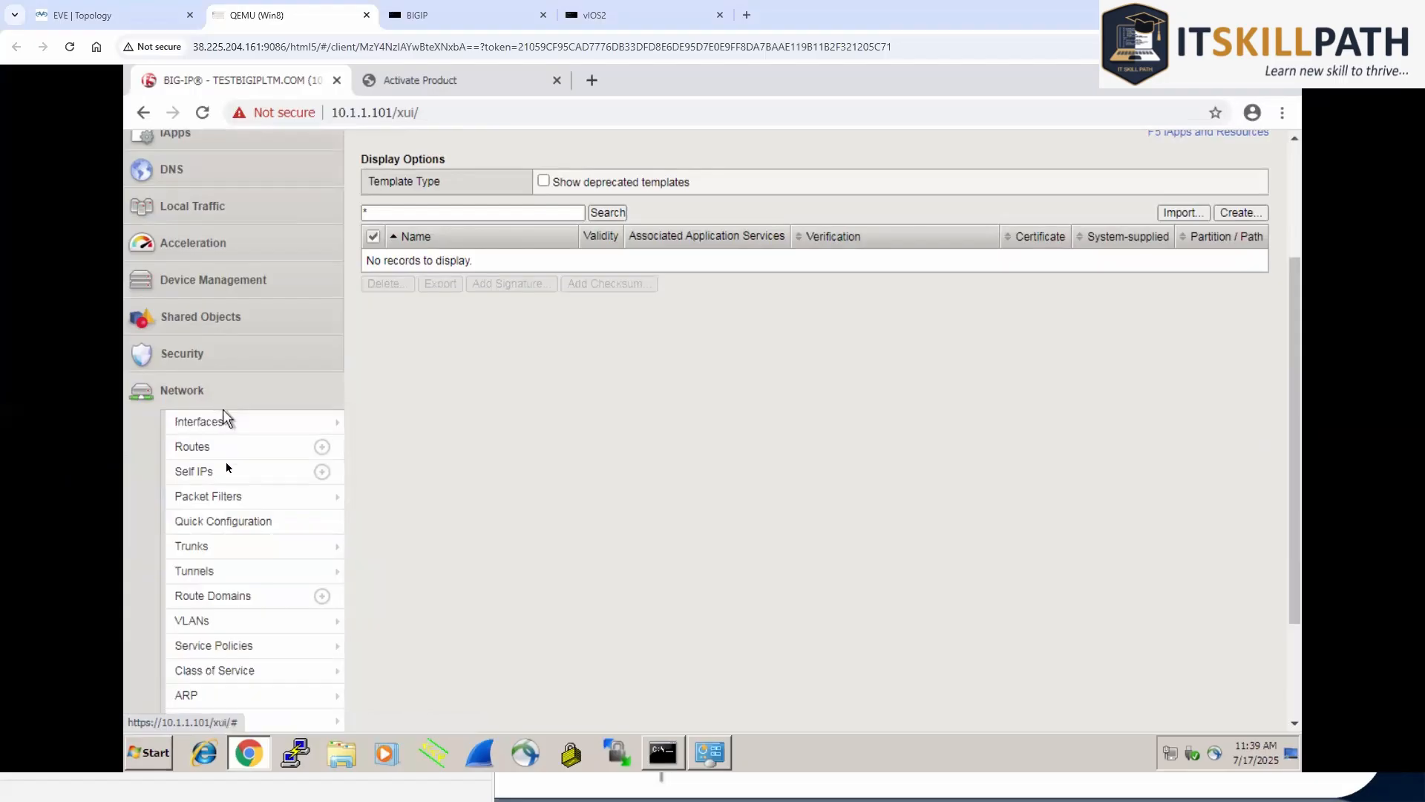
click(223, 484)
Go to the empty Network > VLANs list and start creating a new VLAN.
scroll(449, 473, down, 3)
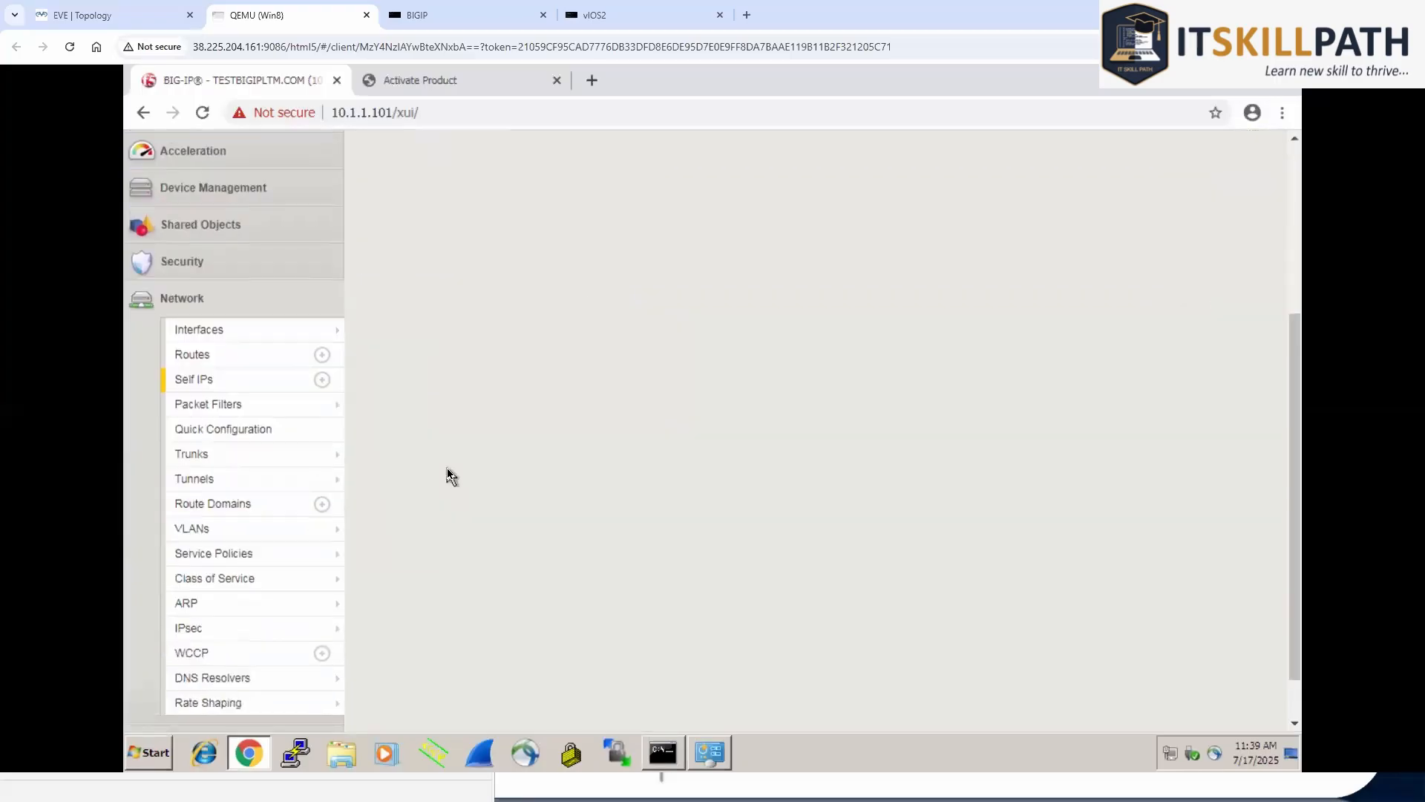
click(235, 532)
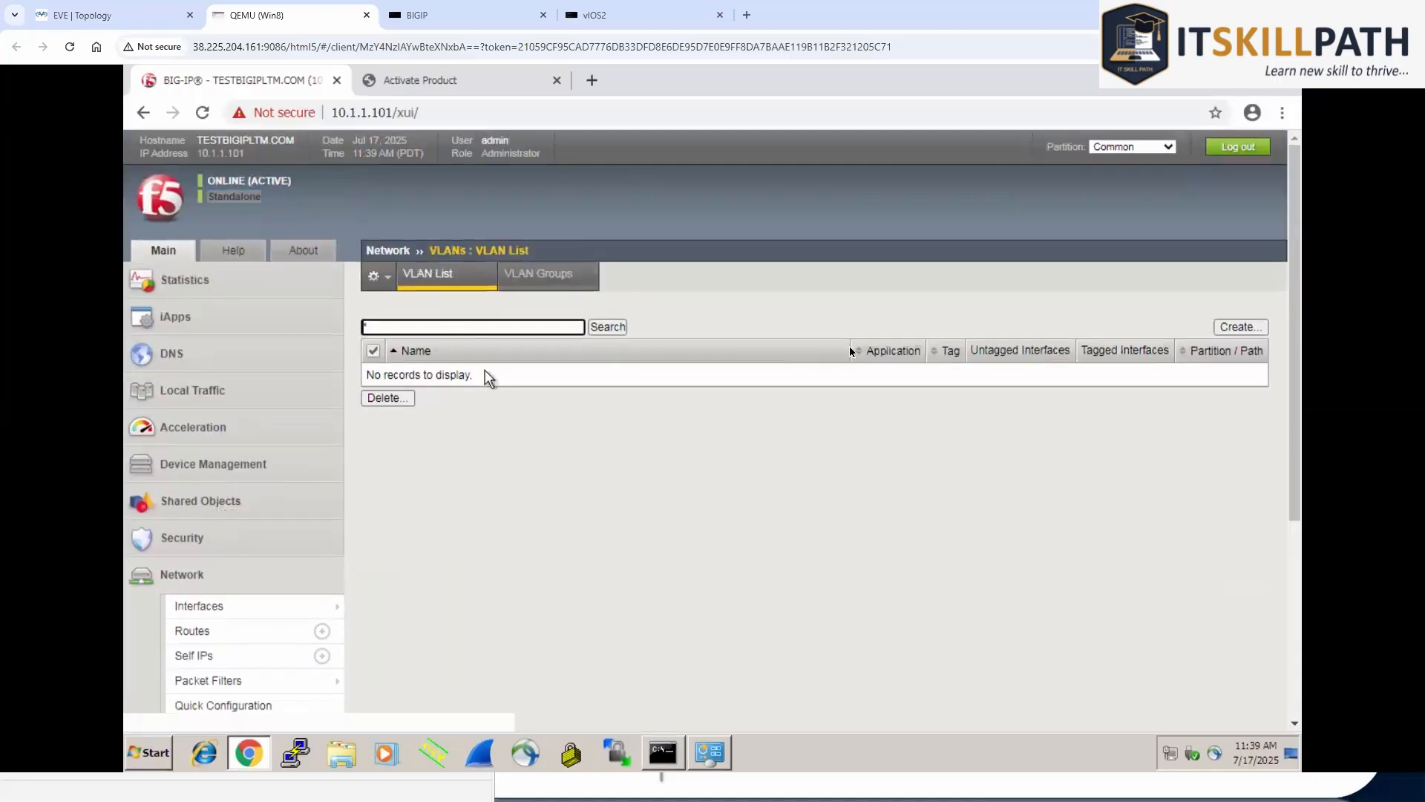
click(1238, 326)
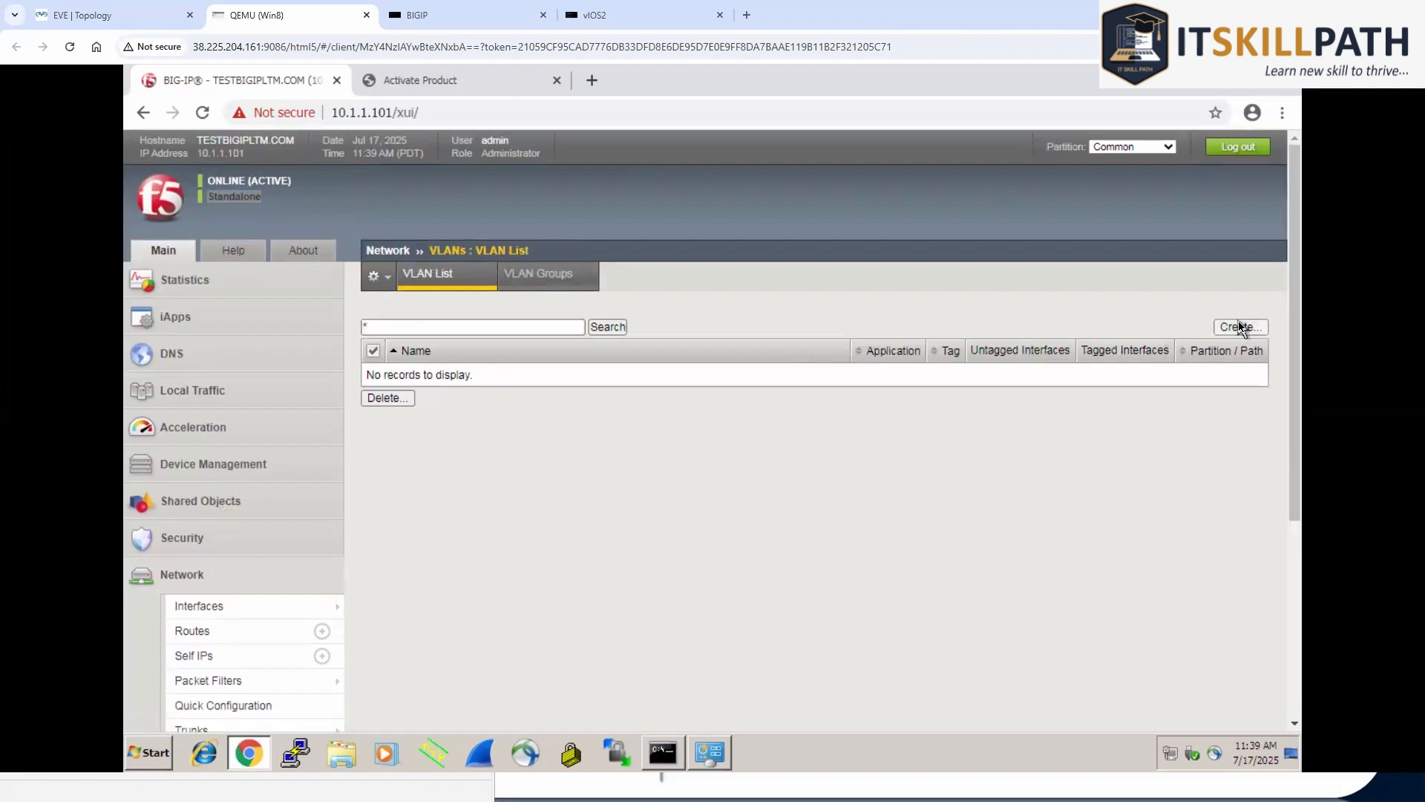
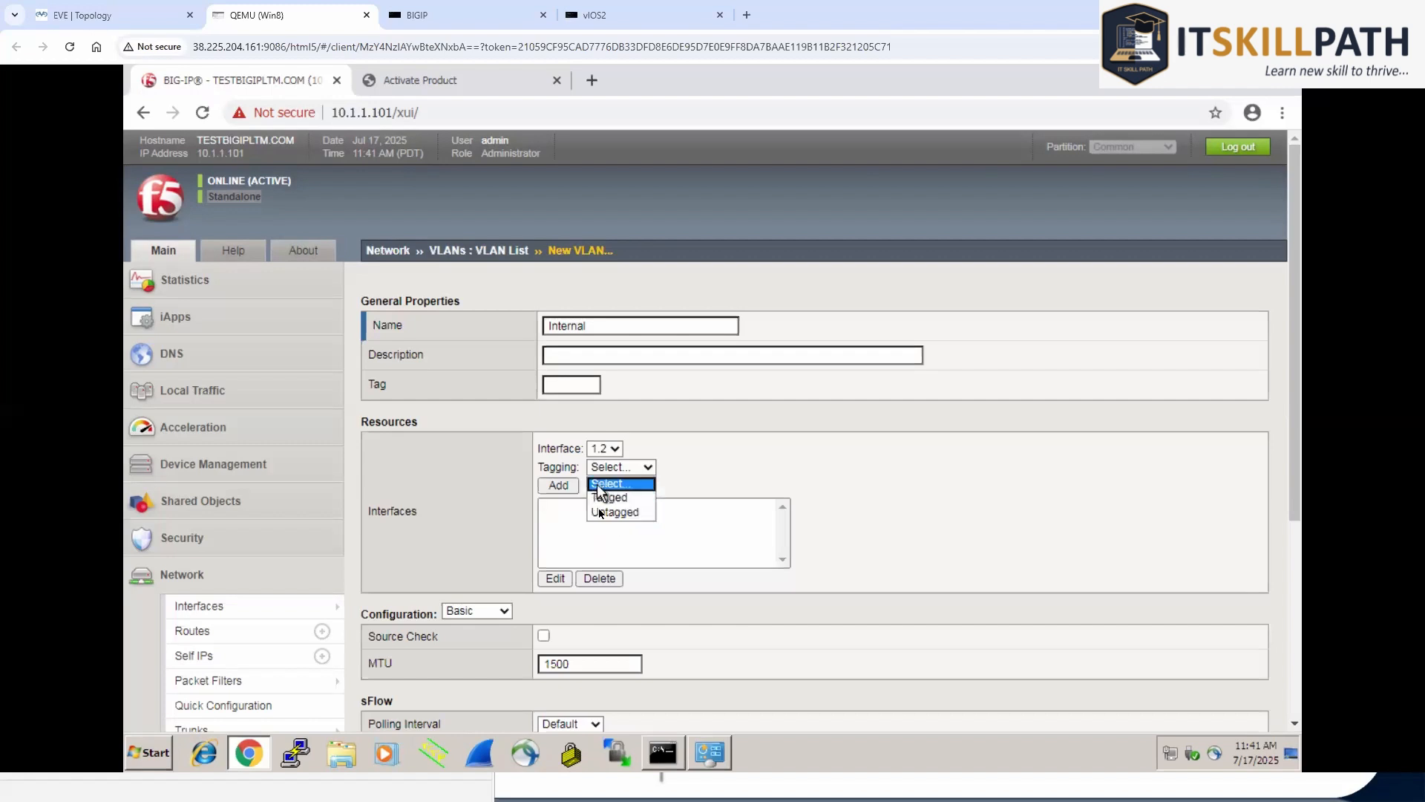
Add interface 1.2 untagged to the Internal VLAN and submit it with Repeat.
click(608, 512)
click(558, 486)
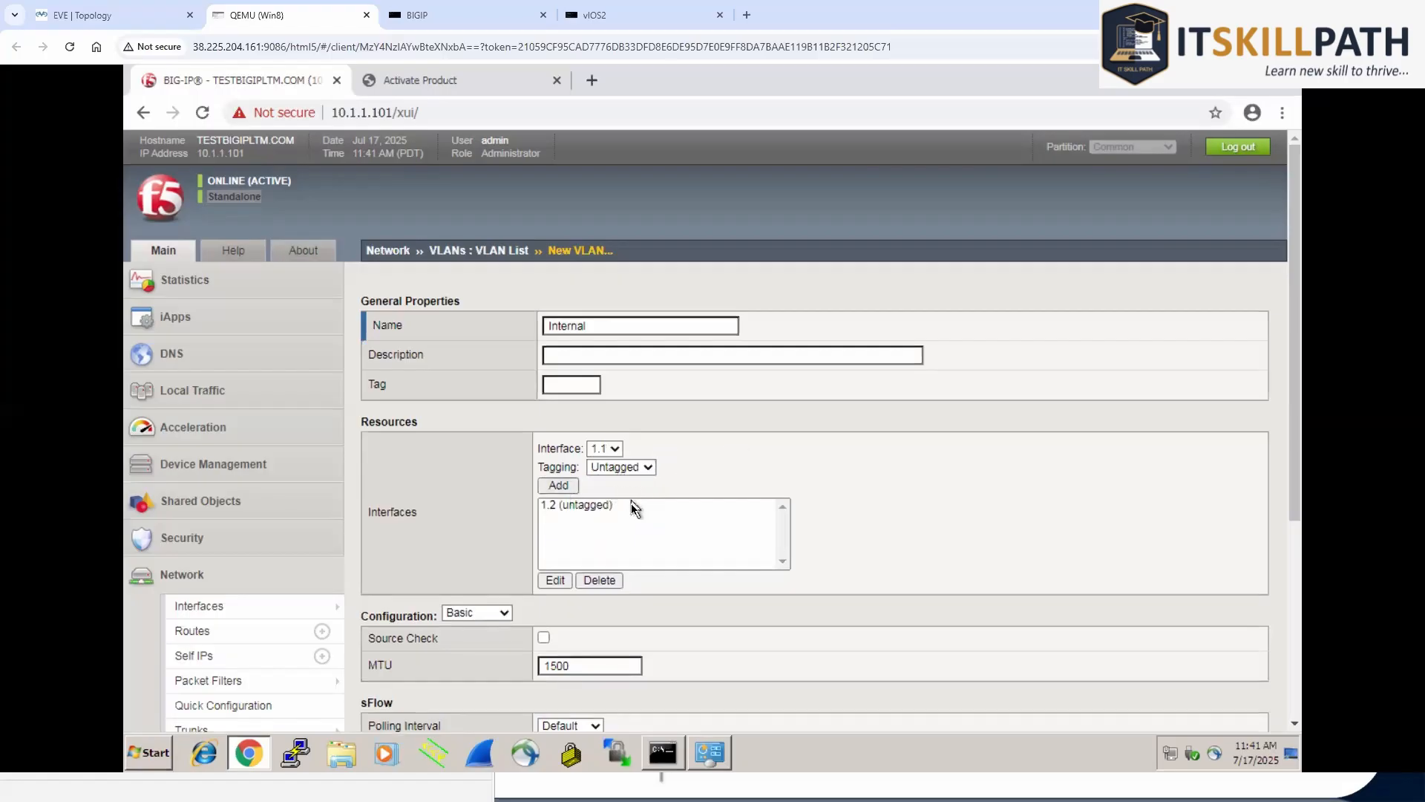
scroll(631, 505, down, 5)
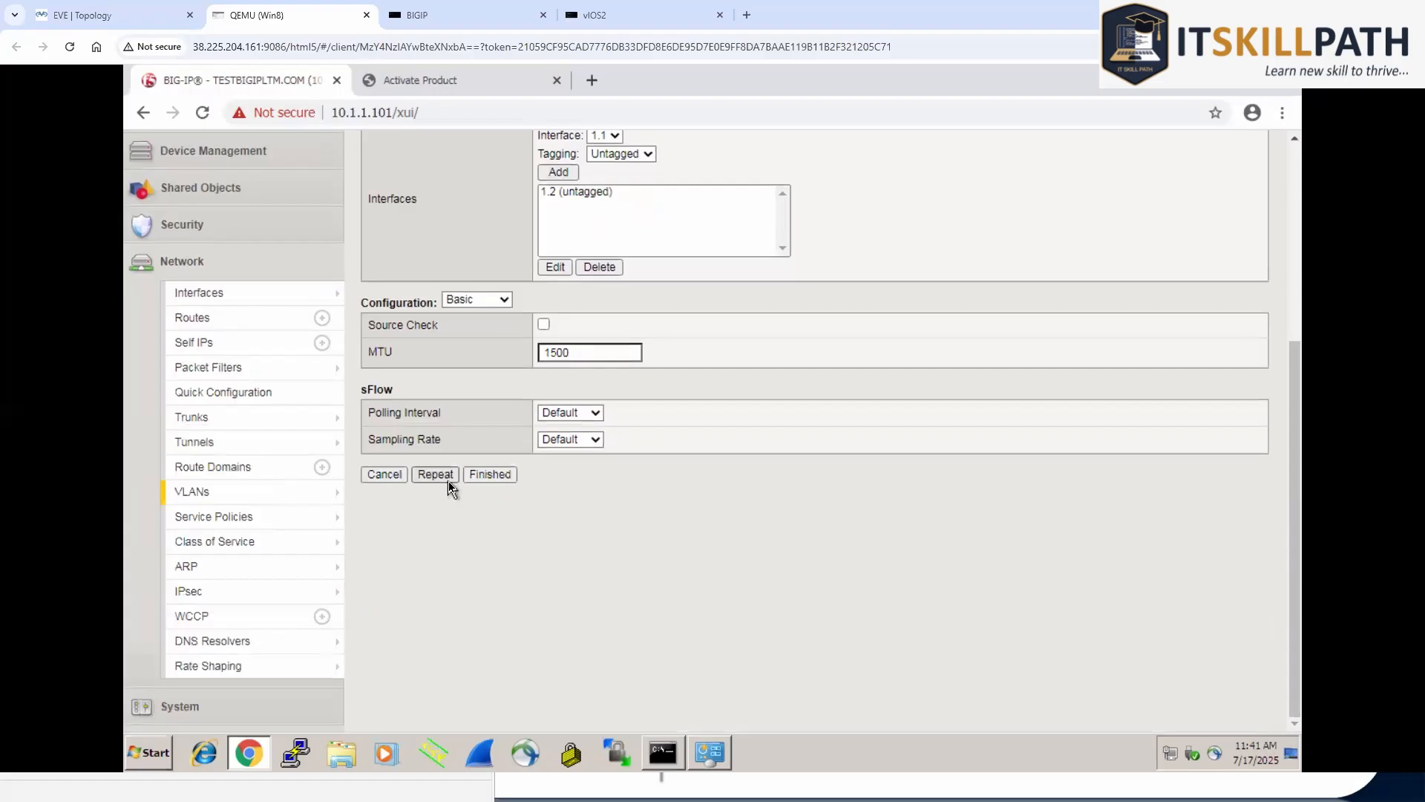
click(448, 479)
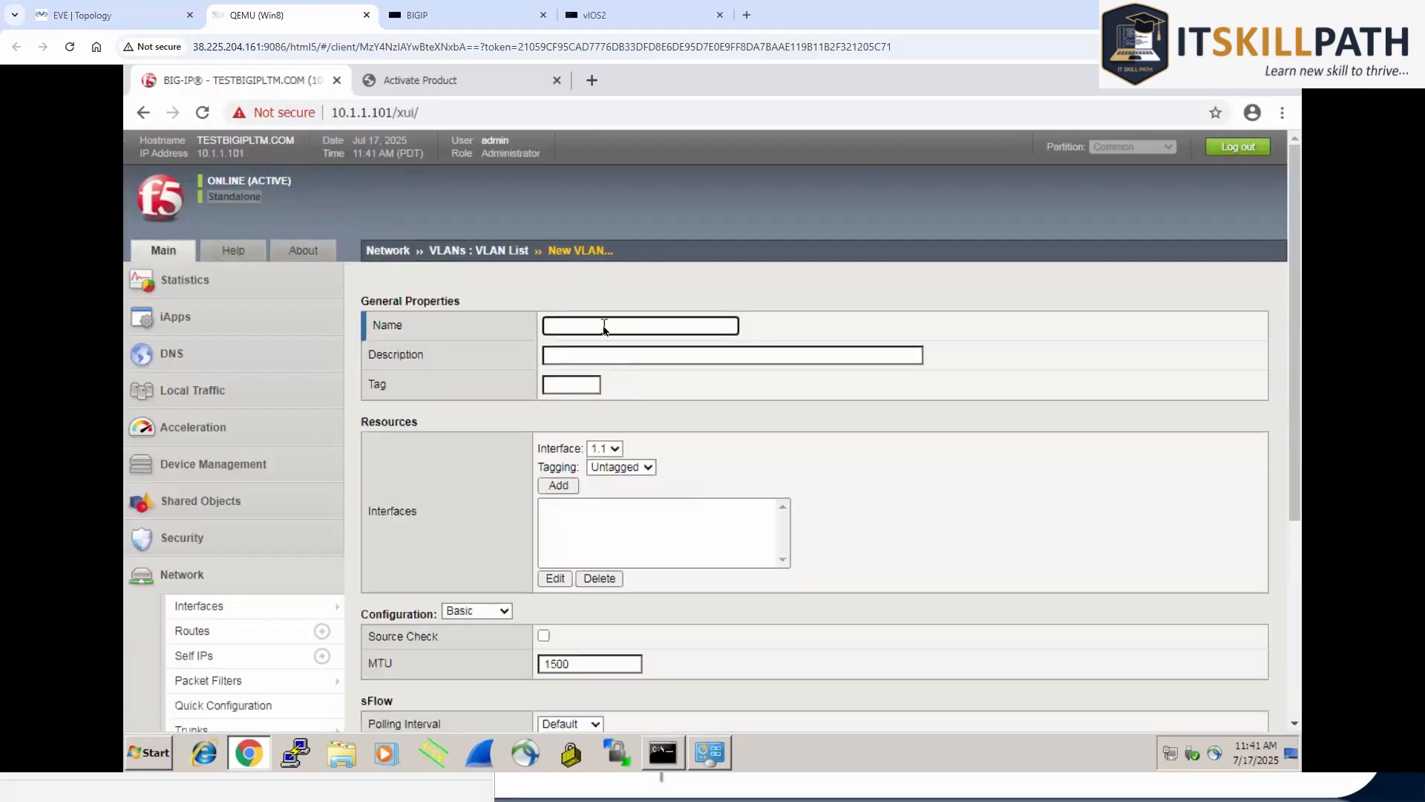
Name the new VLAN External, add interface 1.1 untagged, and finish it.
click(604, 329)
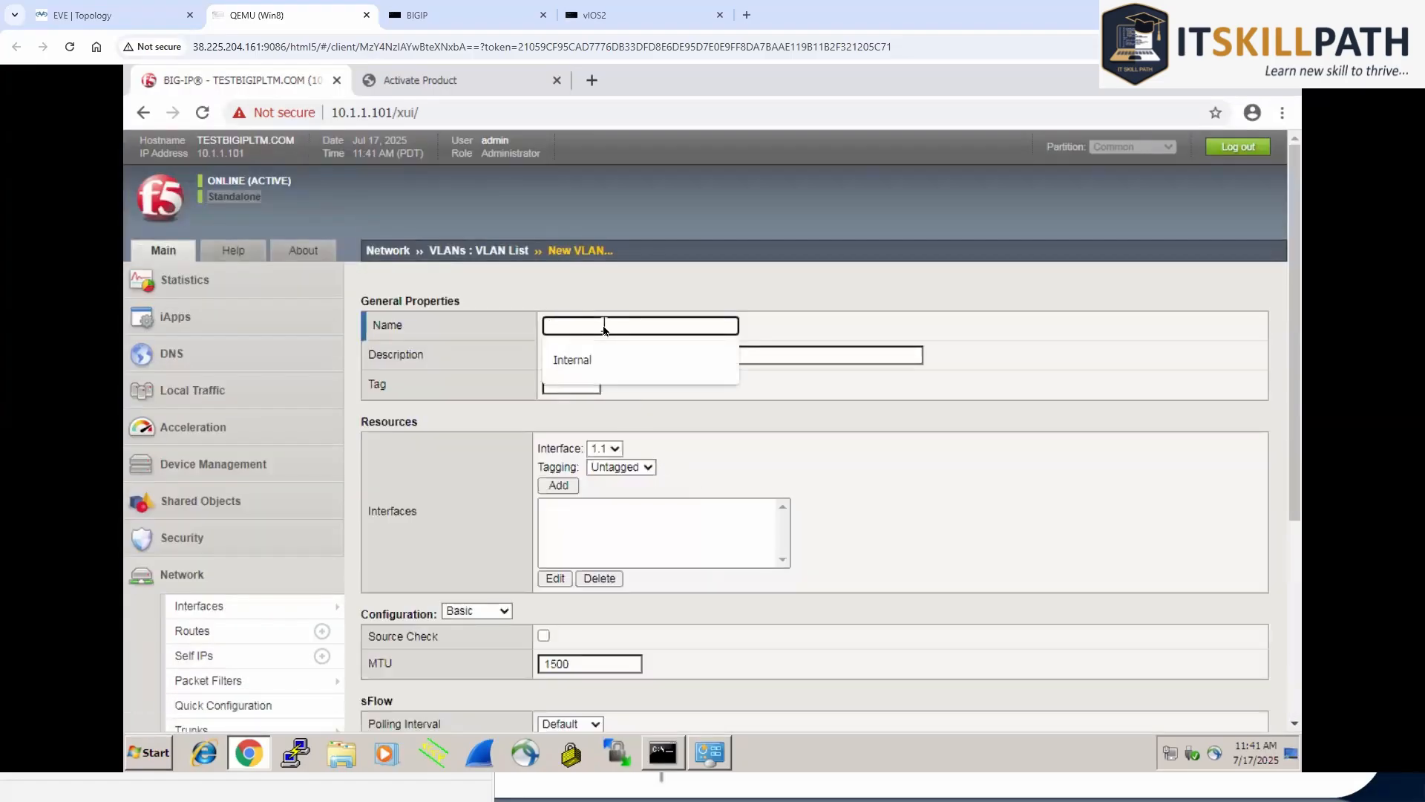
text(Exter)
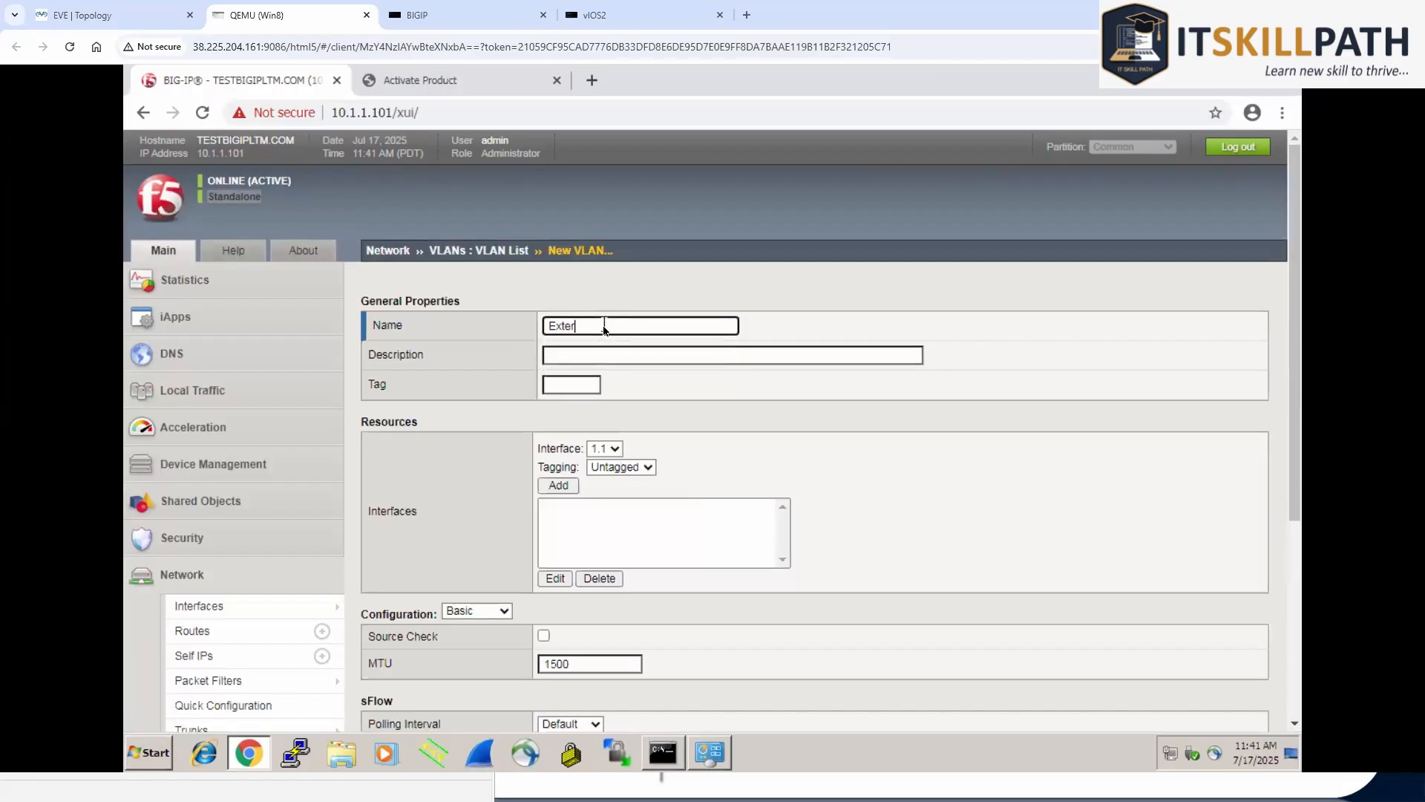
key(Tab)
key(Tab)
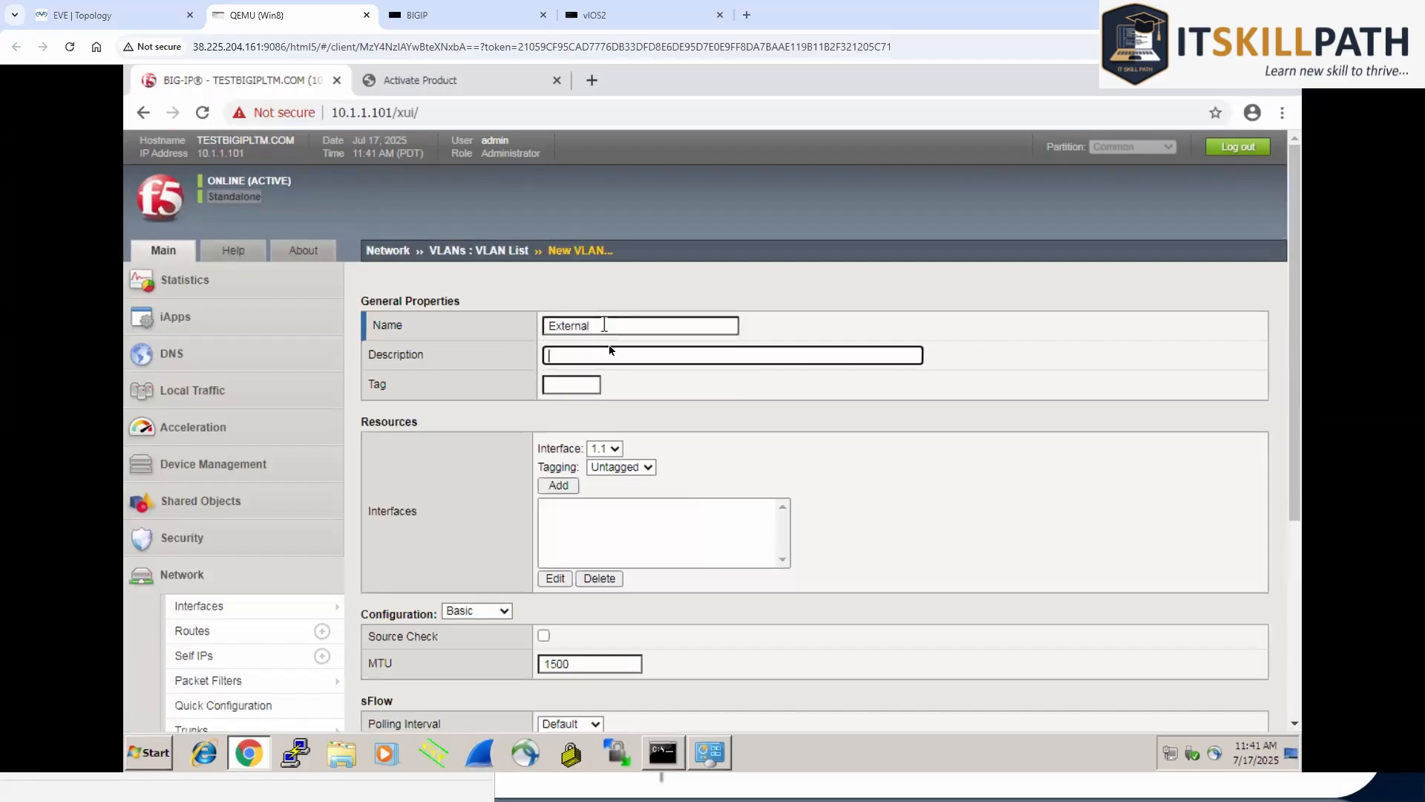
click(569, 486)
scroll(708, 512, down, 5)
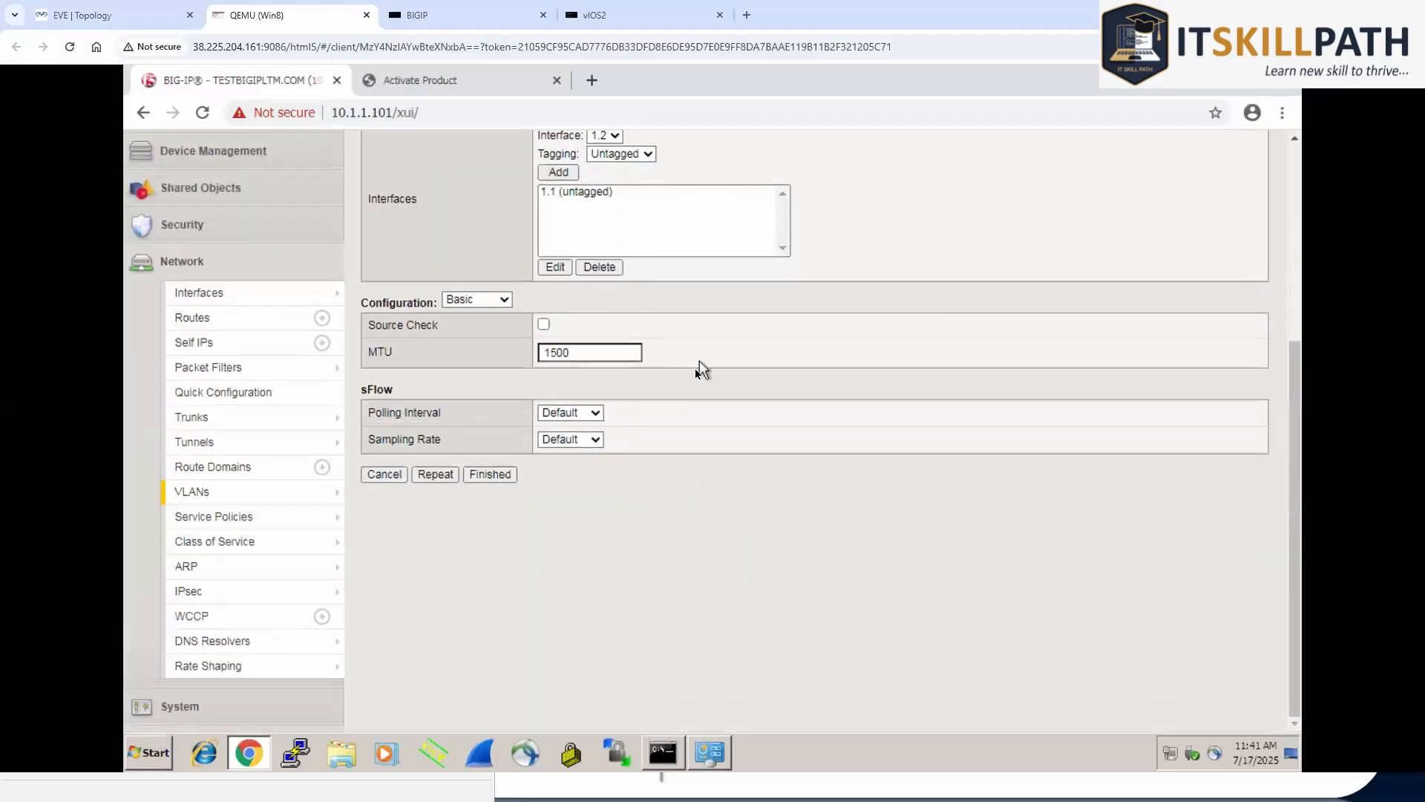
scroll(700, 363, up, 1)
click(500, 569)
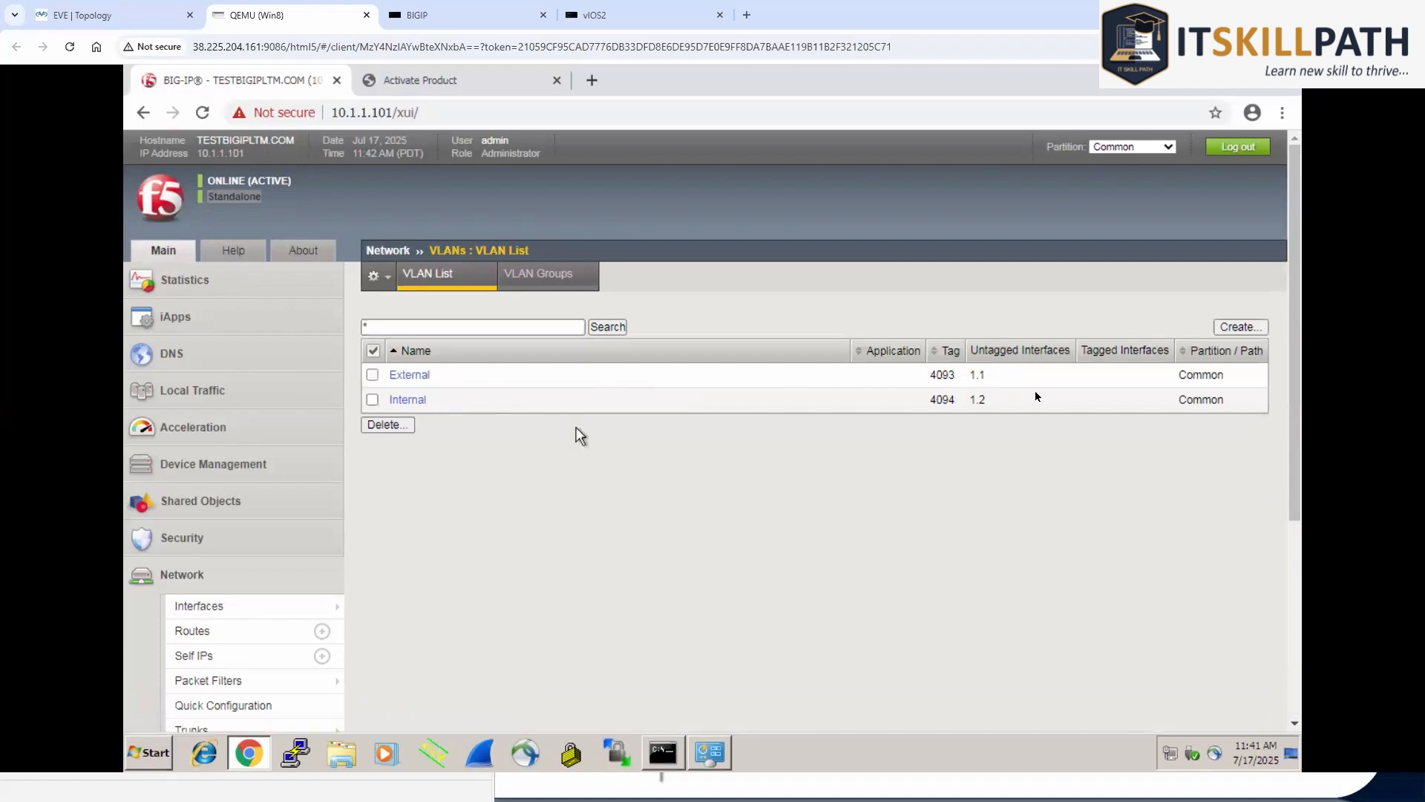
click(210, 610)
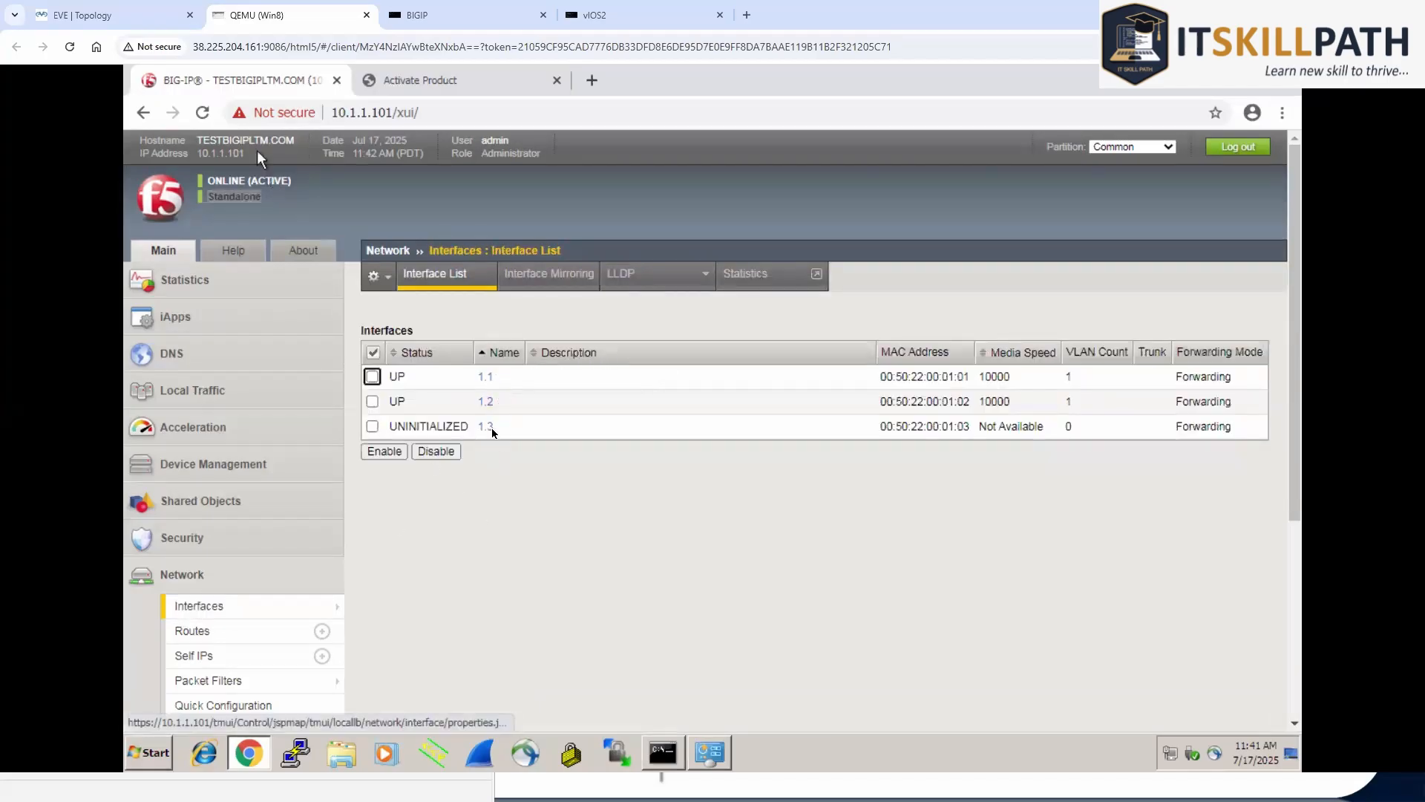
scroll(497, 490, down, 3)
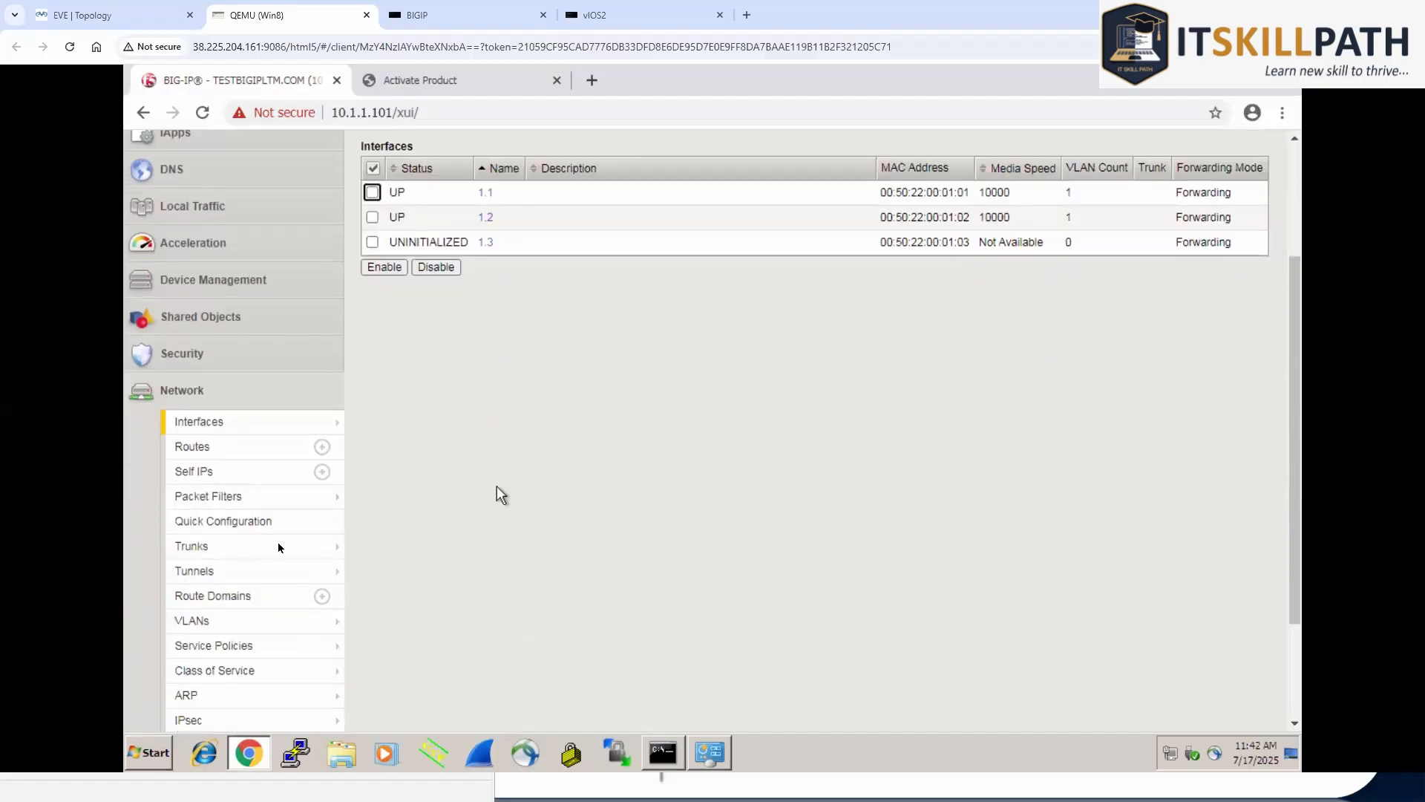
mouse_move(224, 570)
click(219, 620)
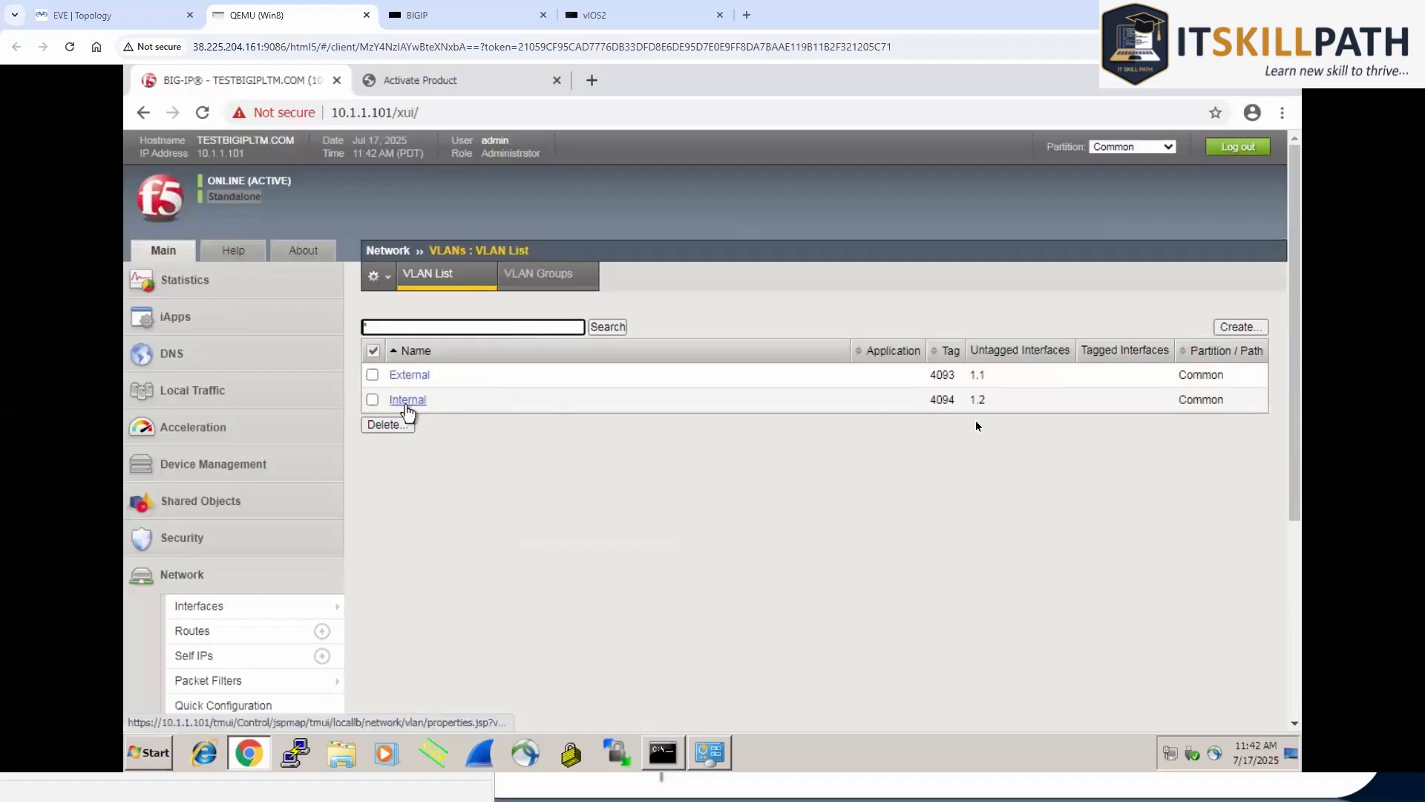
click(149, 11)
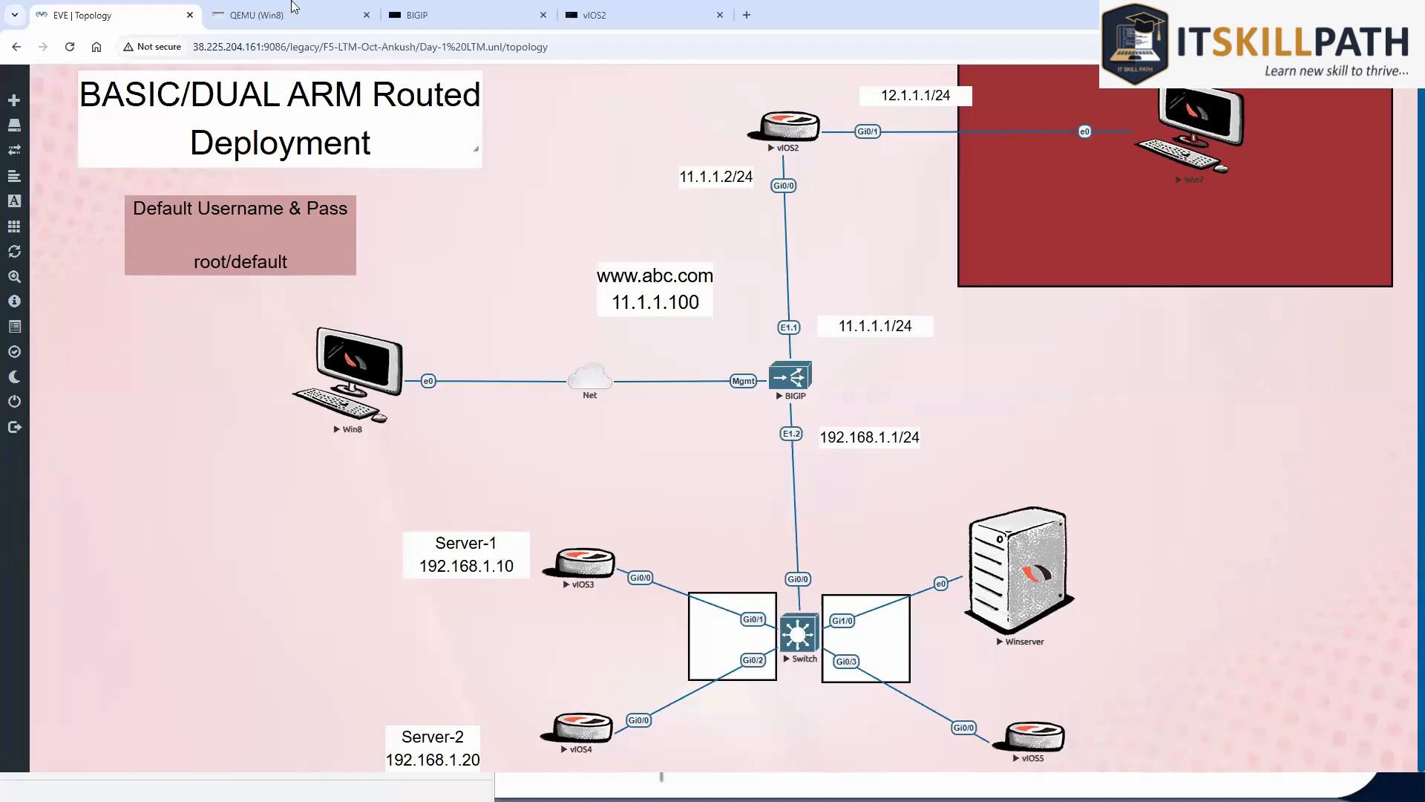
click(295, 21)
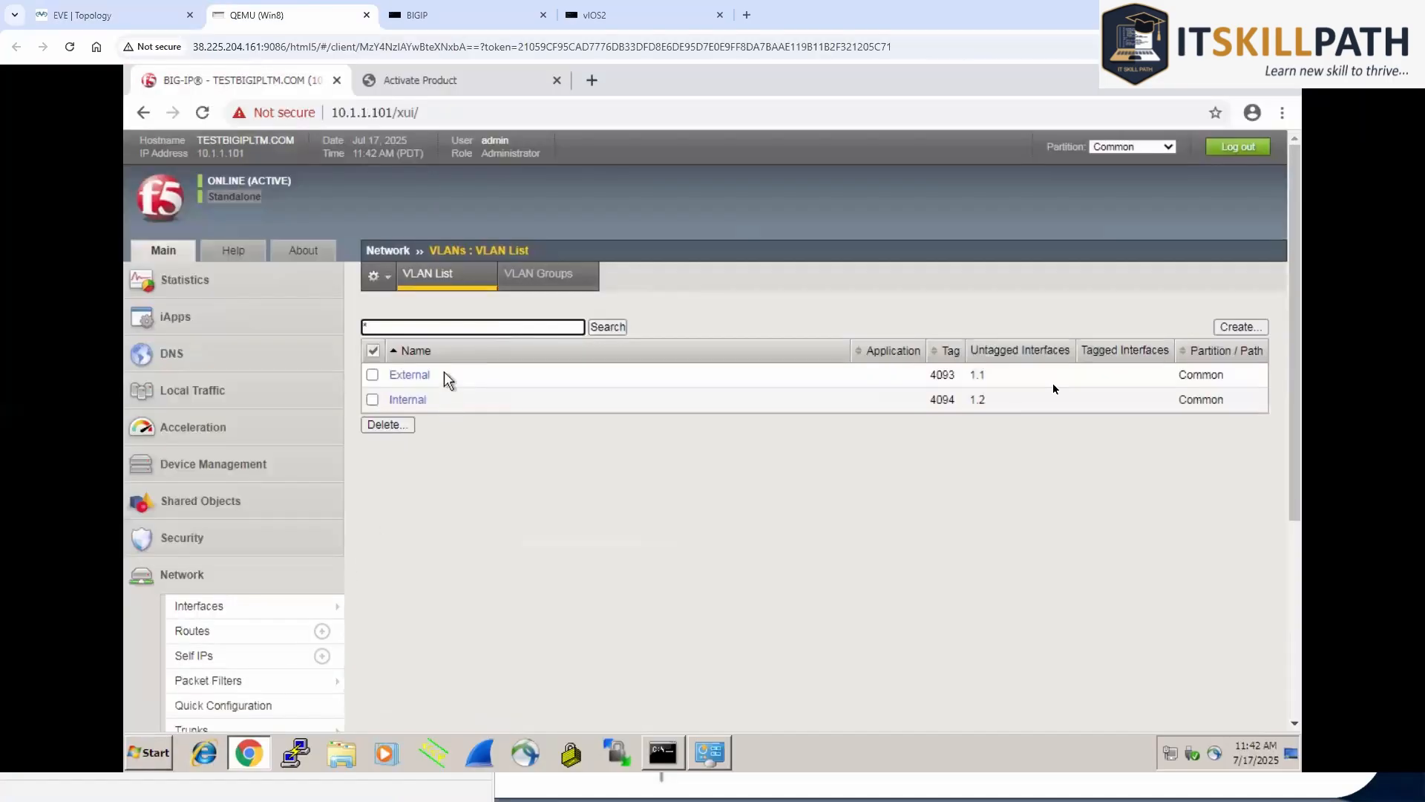
double_click(979, 376)
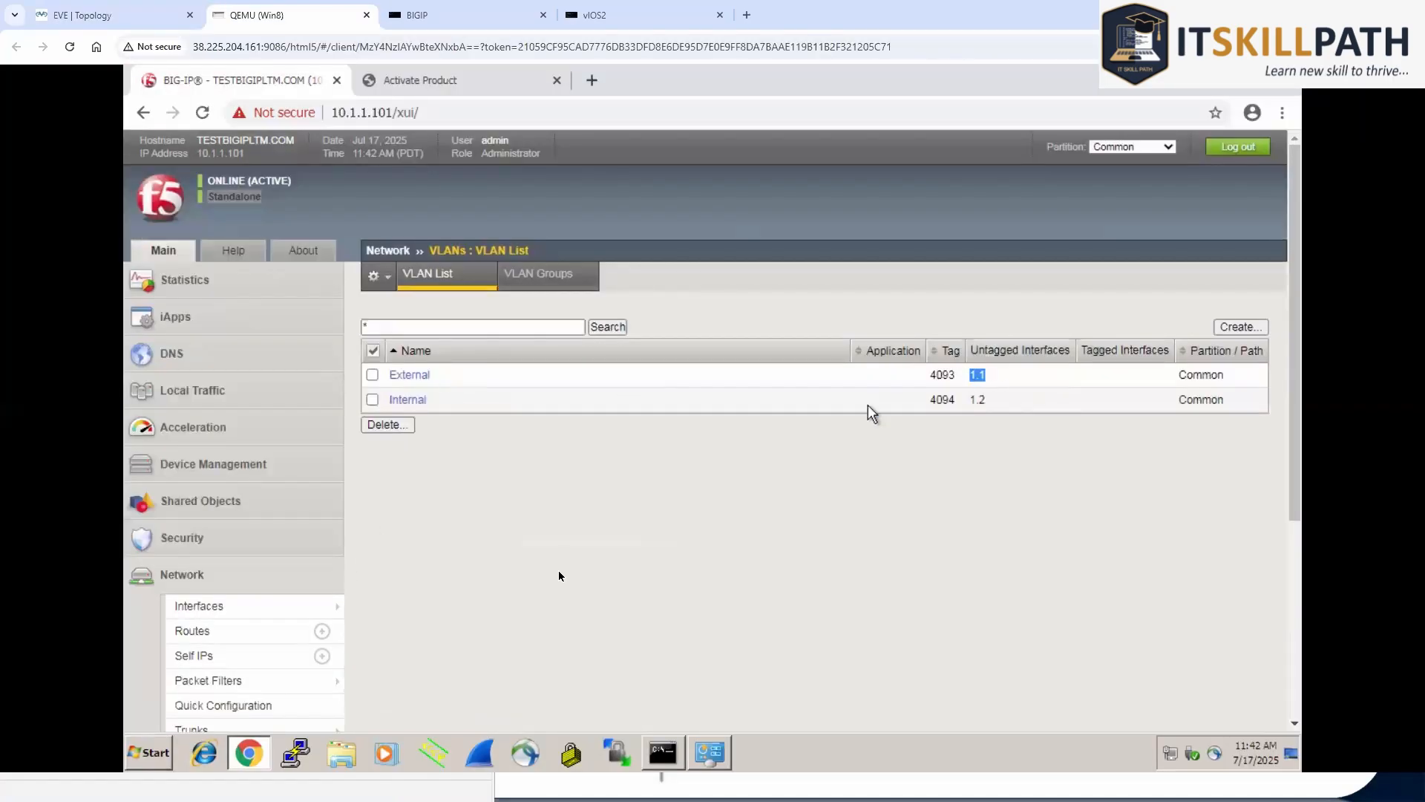
scroll(519, 582, down, 2)
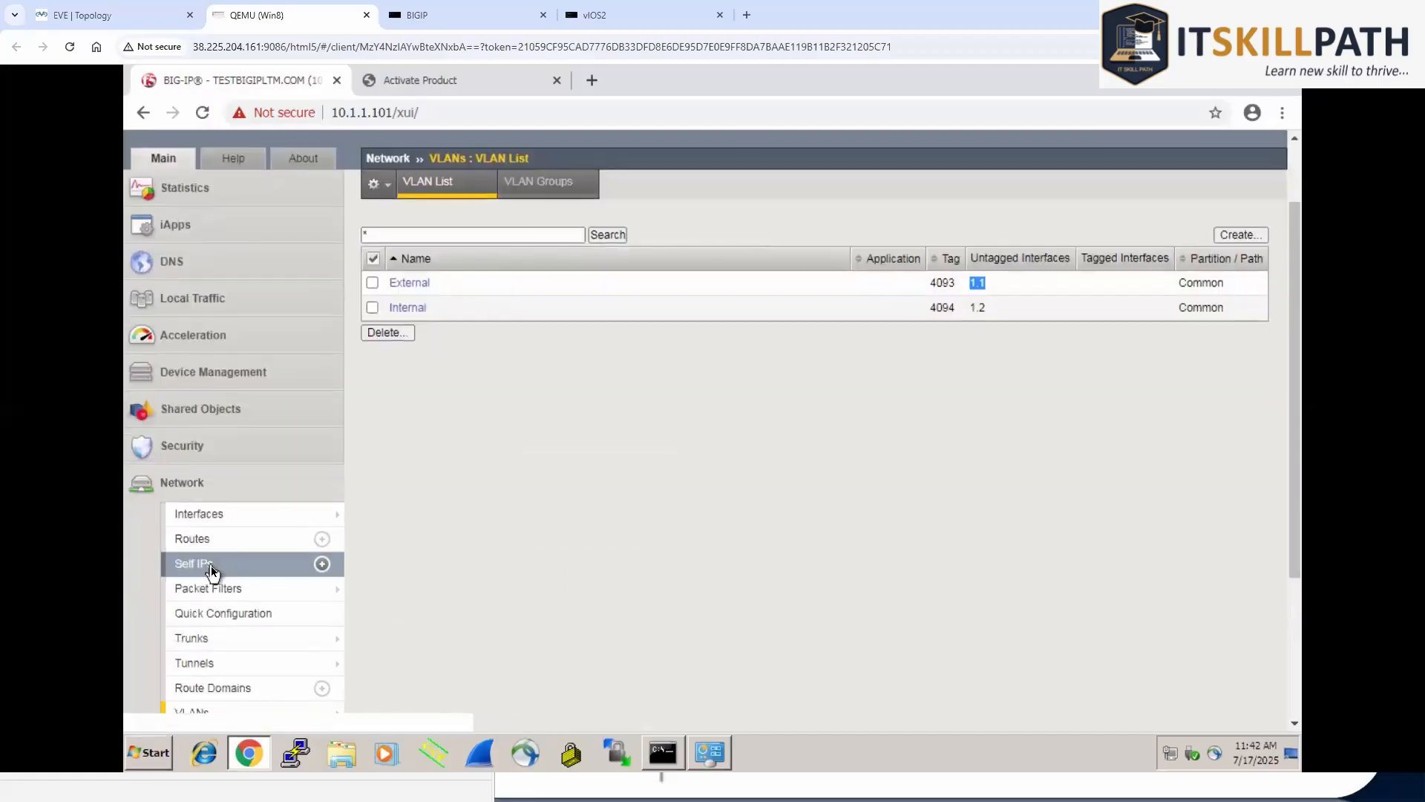
Start a new self IP named Interanl-VLAN-IP assigned to the Internal VLAN.
click(214, 565)
click(1242, 327)
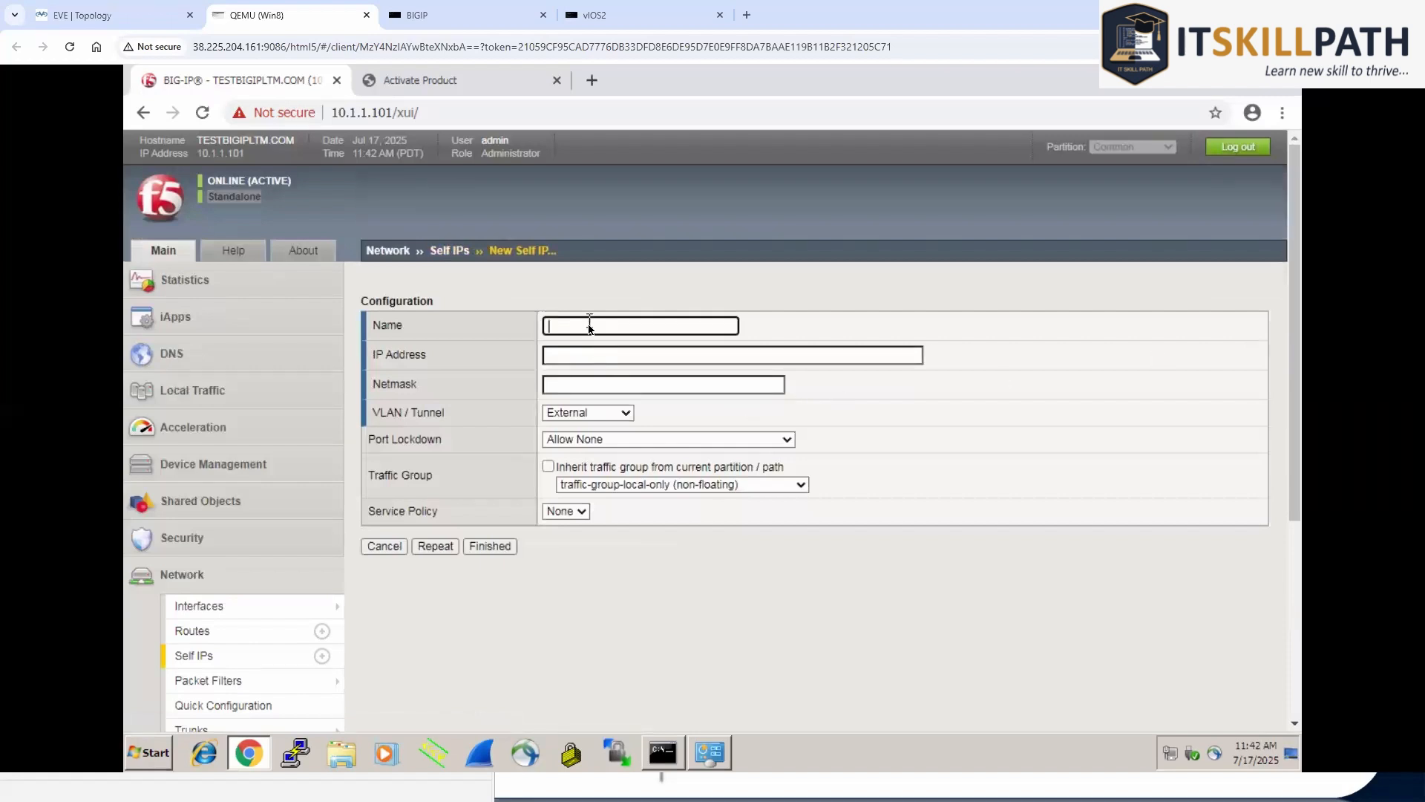
text(Interanl-VLAN-I)
drag(392, 415, 605, 417)
click(605, 418)
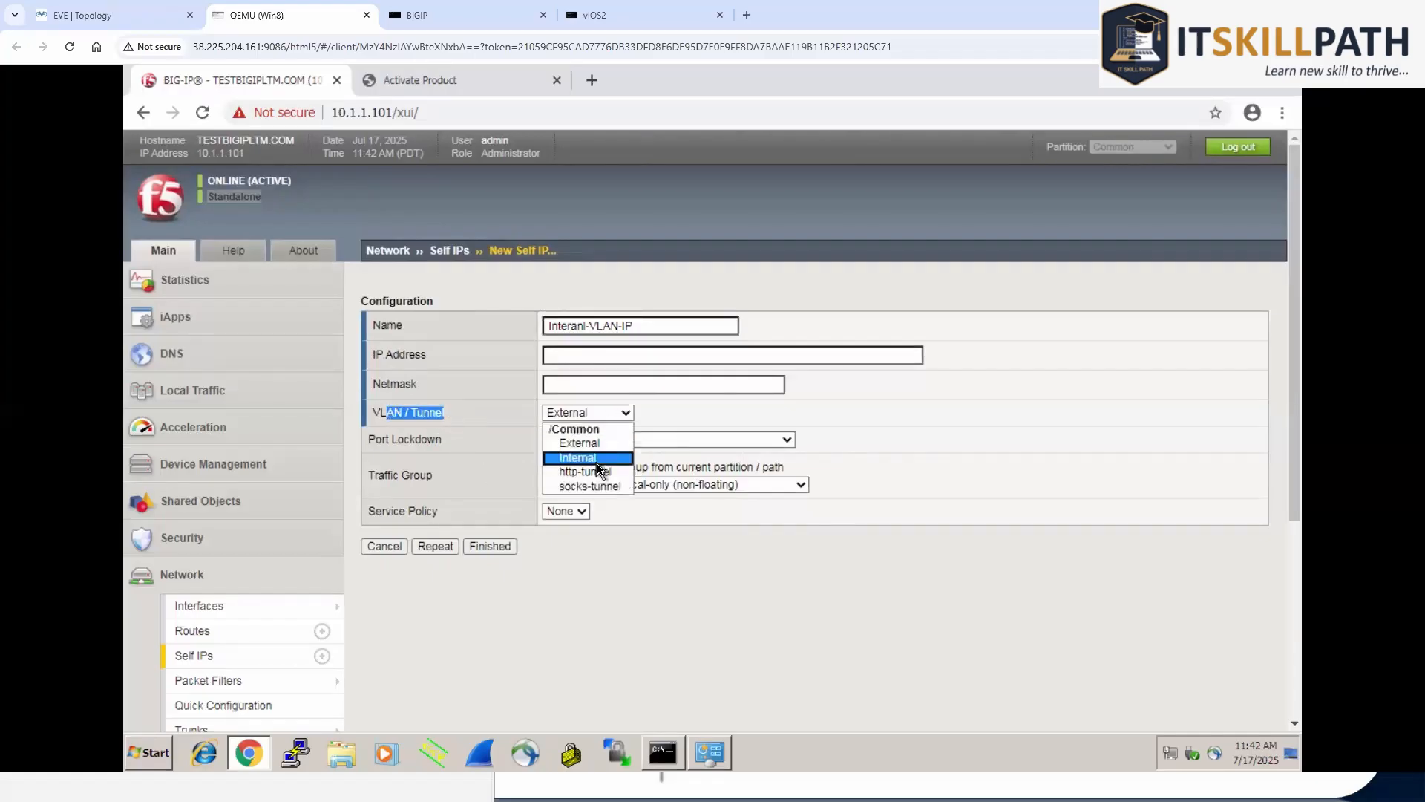
click(598, 459)
Give it address 192.168.1.1, netmask 255.255.255.0 and Allow Default port lockdown, then save.
click(573, 356)
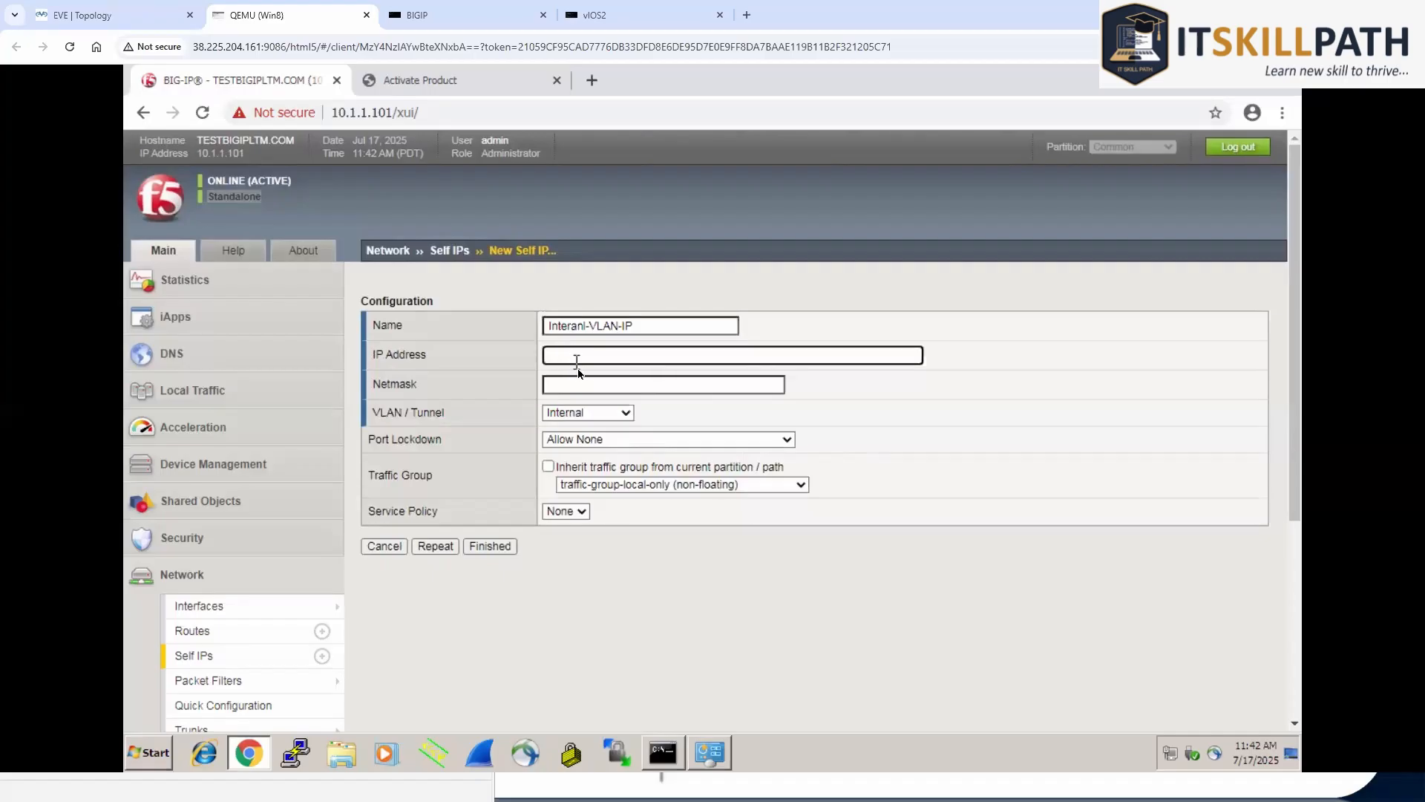
text(192.168.1.1)
click(592, 386)
text(25)
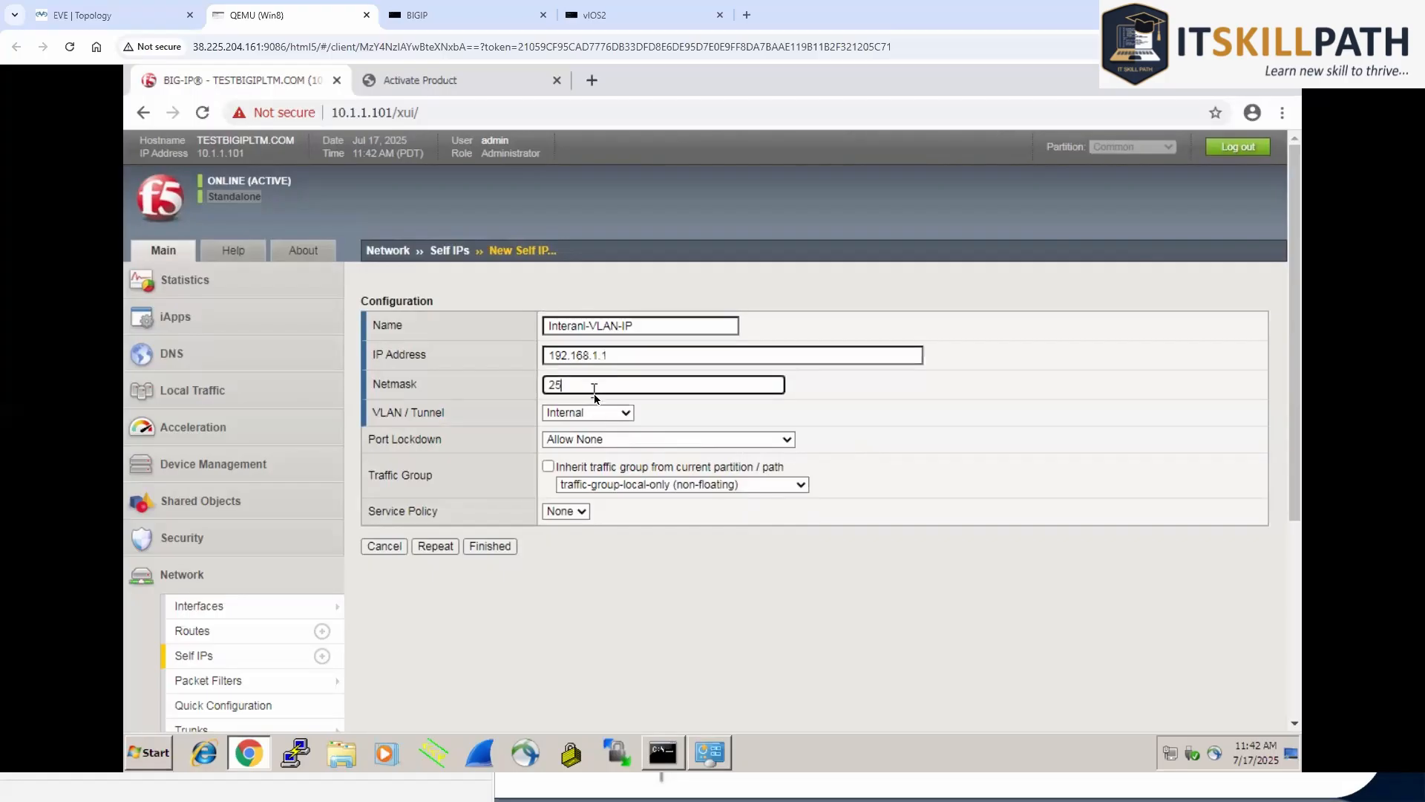
text(5.255.2)
drag(371, 436, 439, 443)
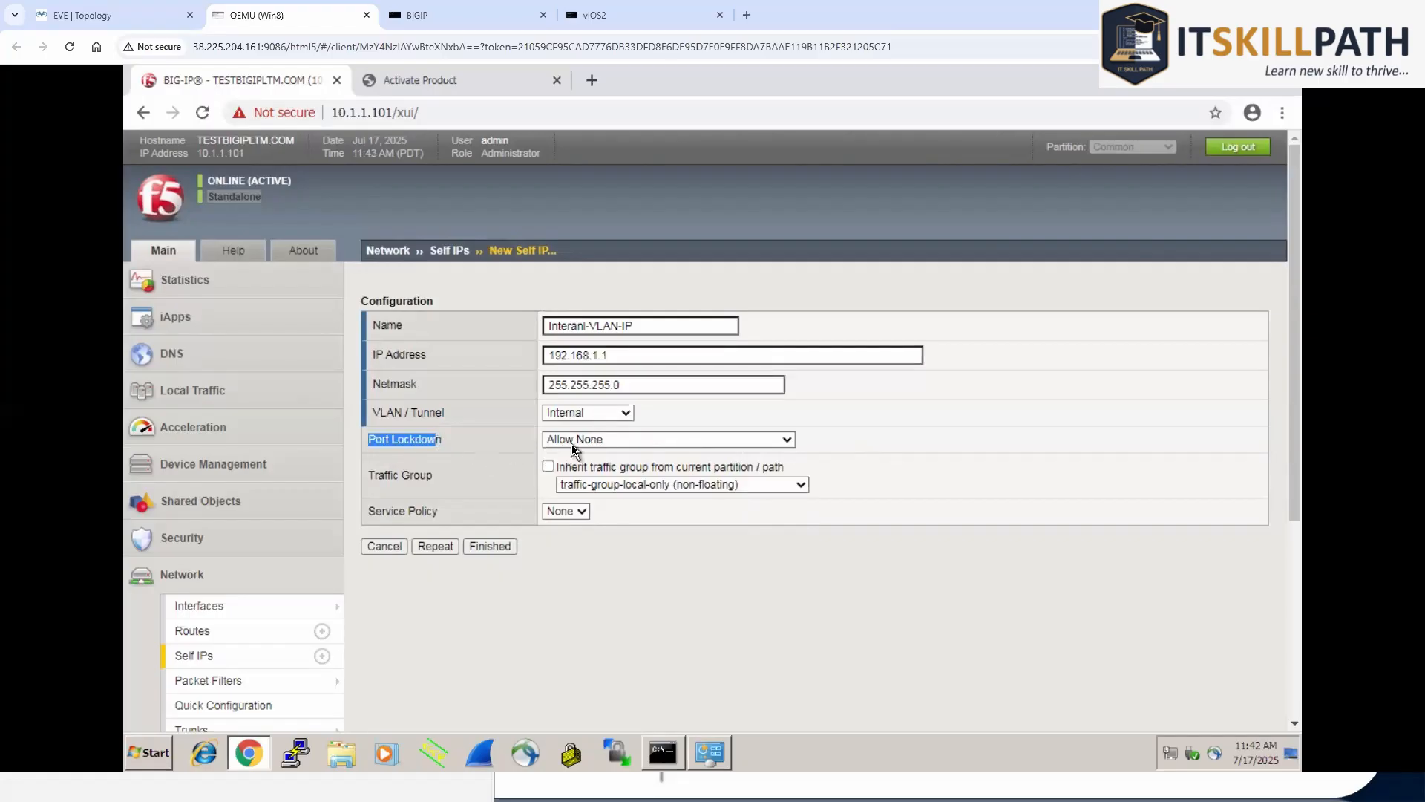
click(571, 444)
click(568, 450)
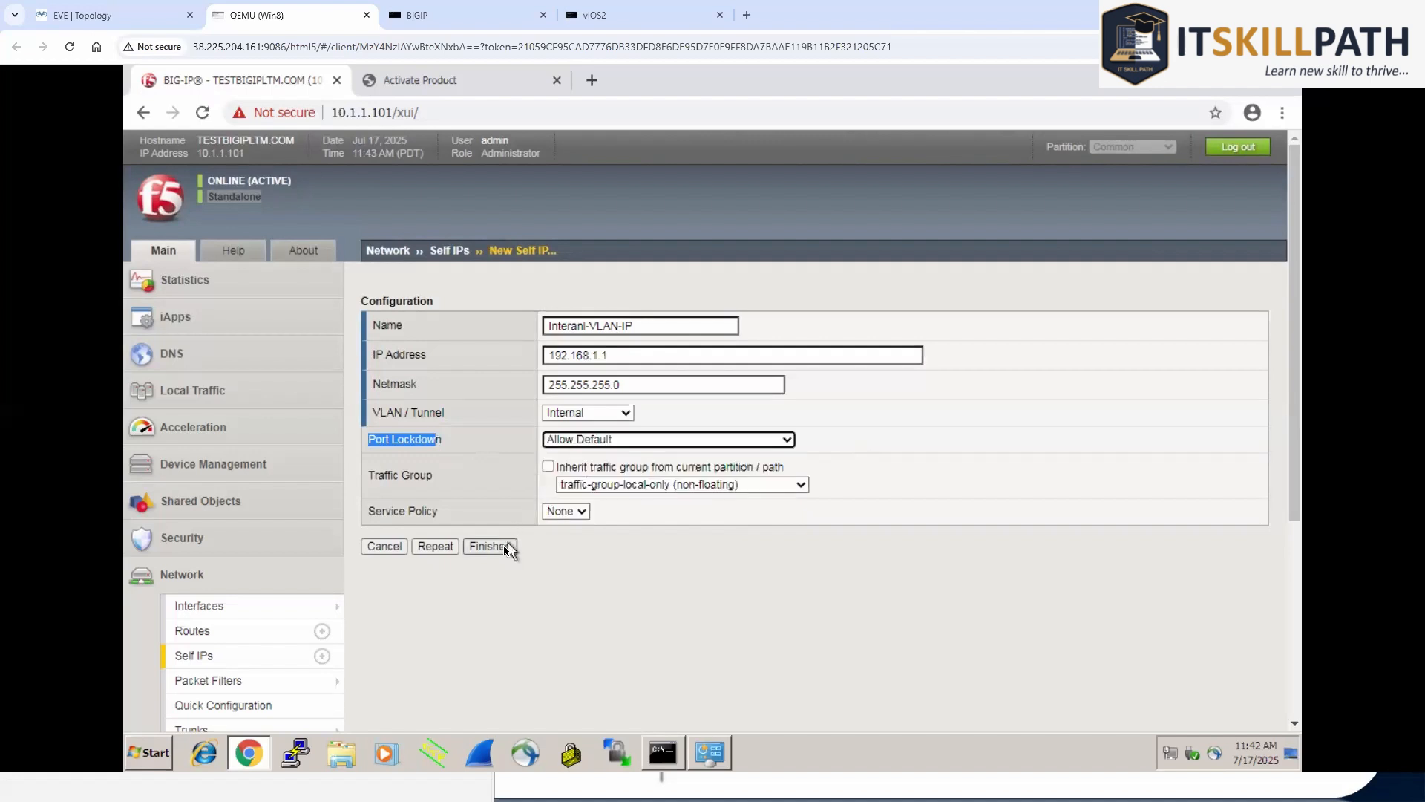
click(490, 547)
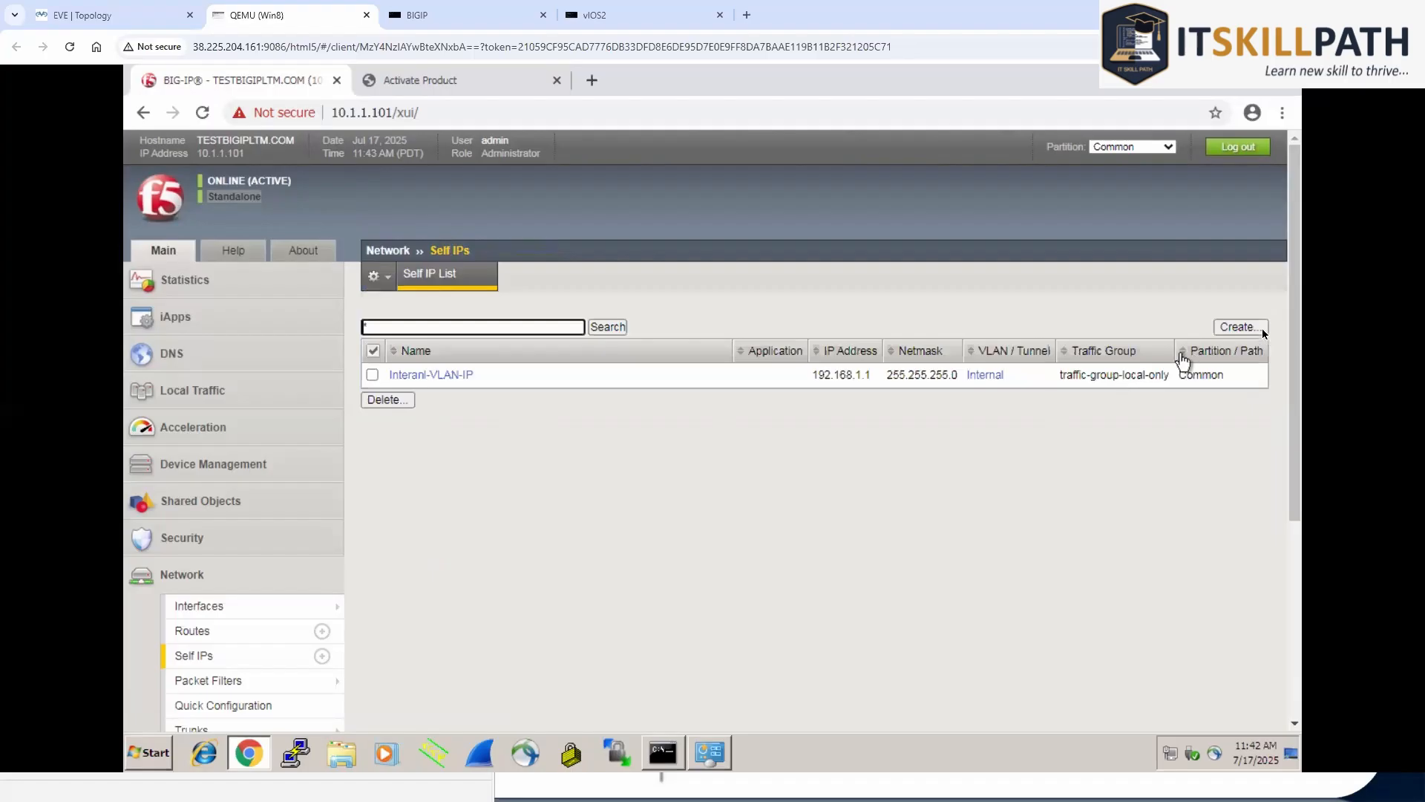
Start another self IP named External-VLAN-IP, checking the lab topology for its addresses.
click(1237, 326)
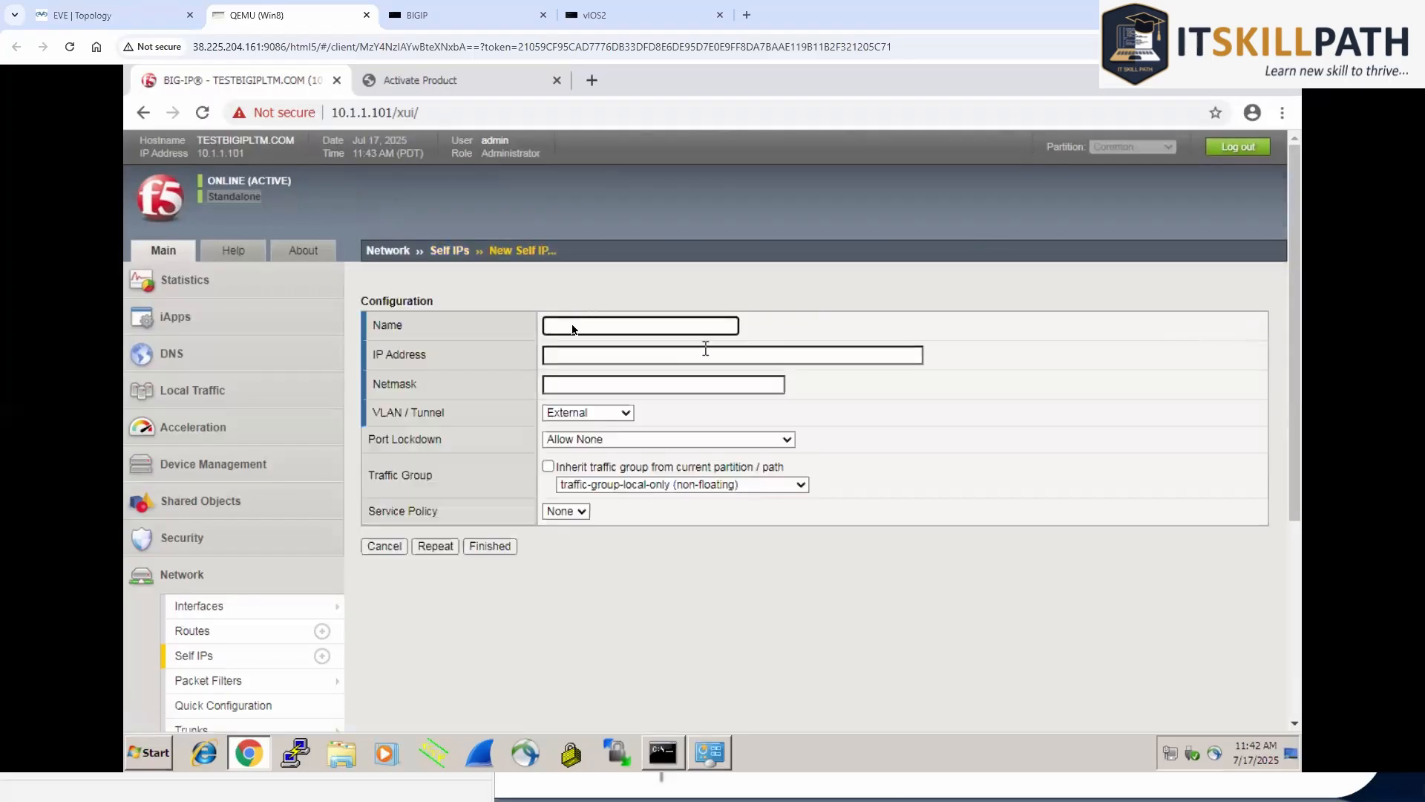
click(572, 328)
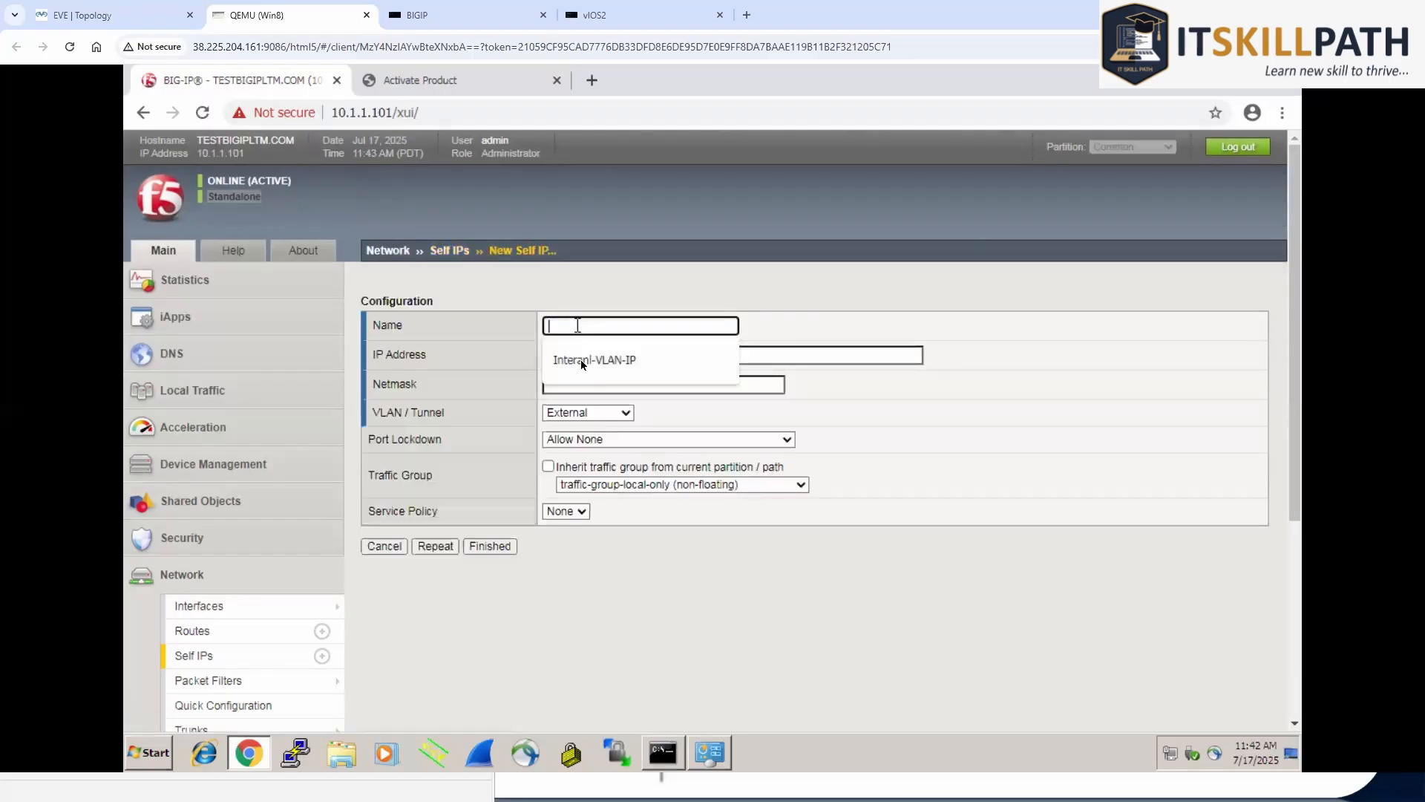
click(582, 360)
double_click(586, 326)
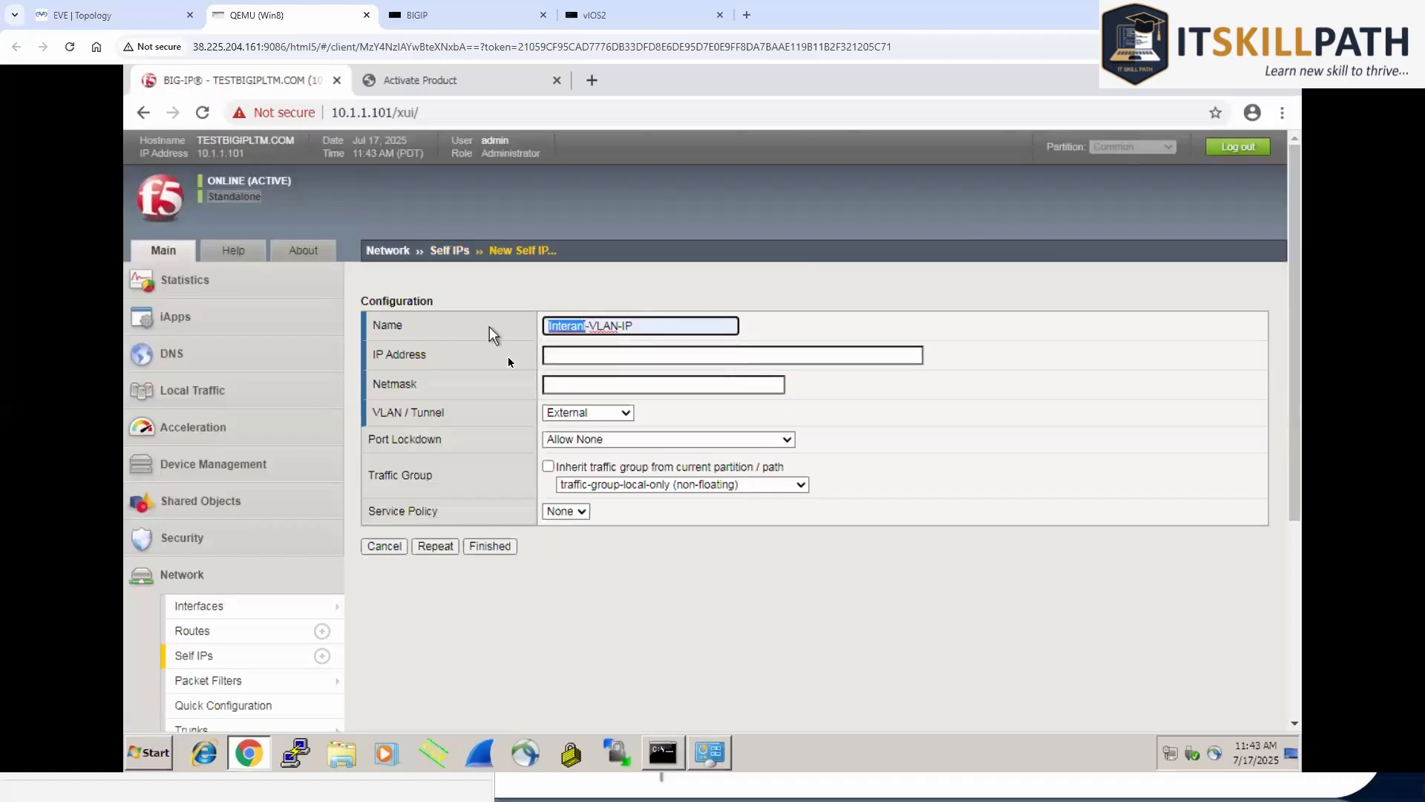
text(Exter)
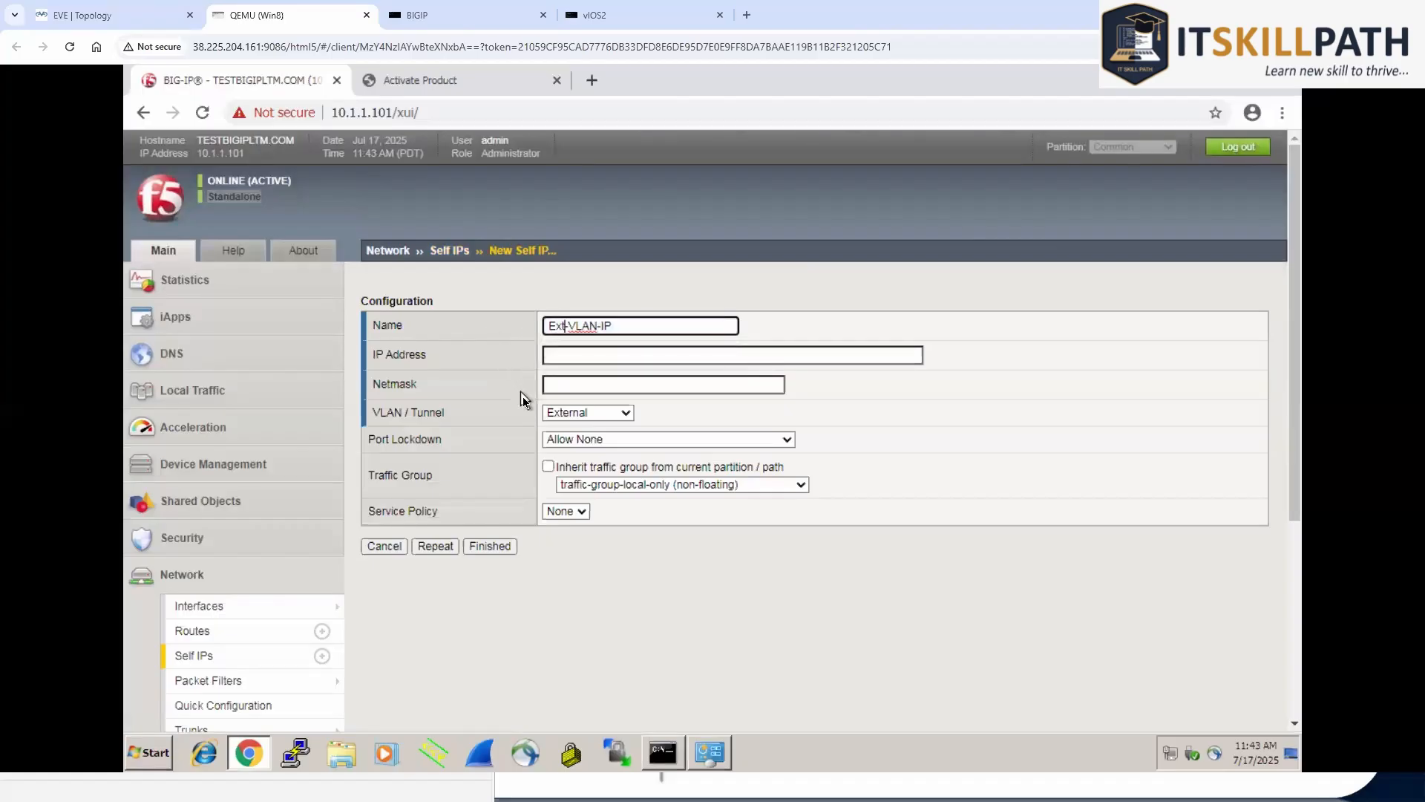
text(nal)
click(111, 14)
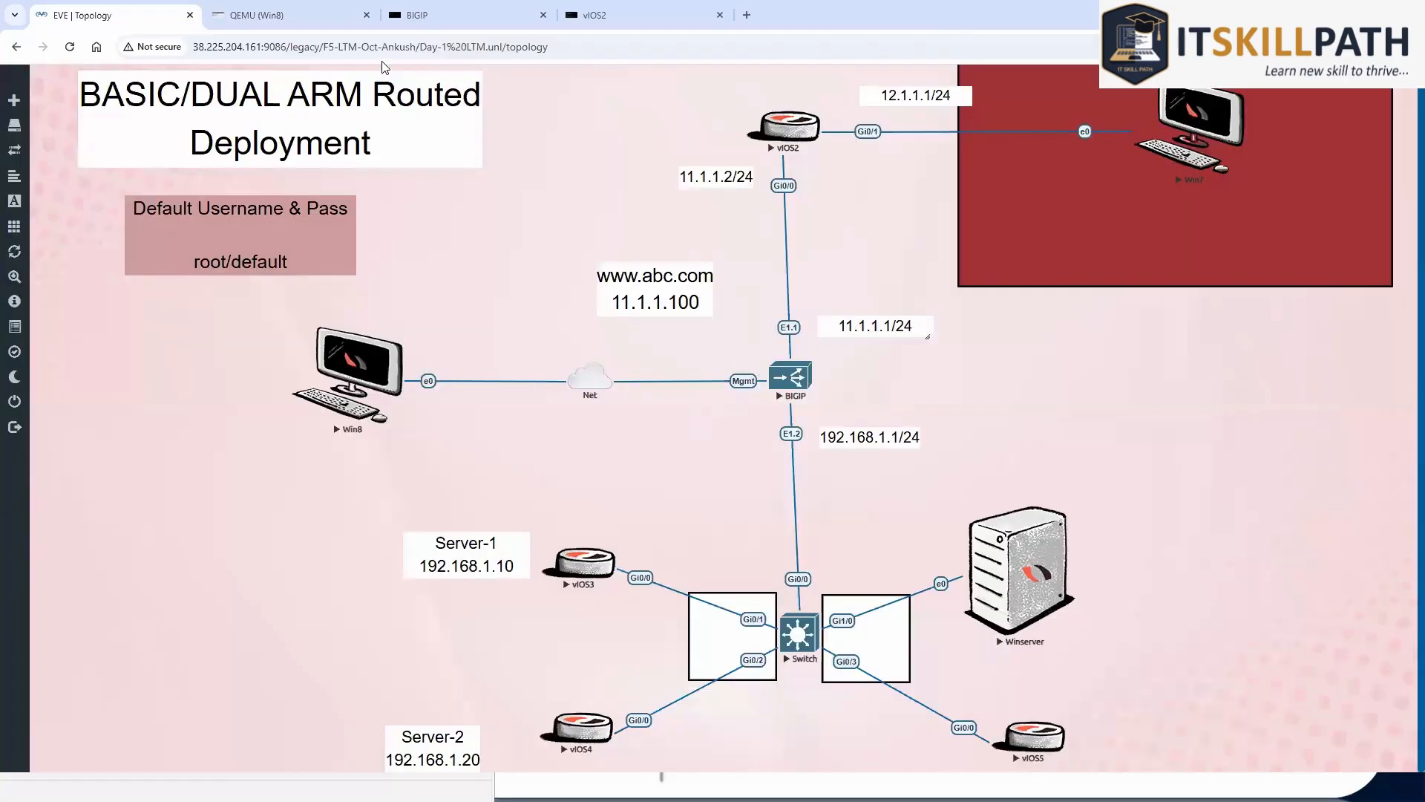
click(264, 10)
Set address 11.1.1.1, netmask 255.255.255.0, Allow Default lockdown, save, and return to the list.
click(594, 356)
text(192.168.1.1)
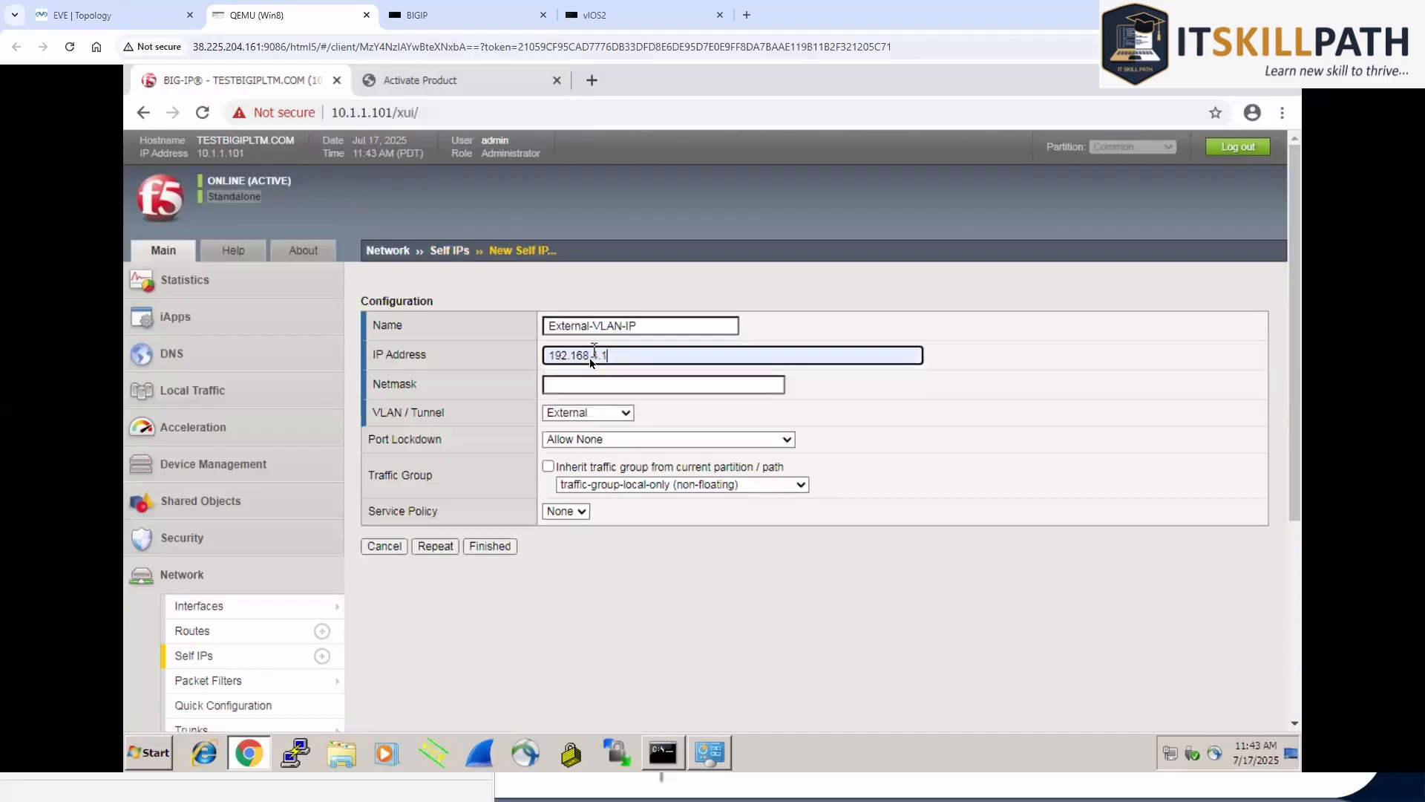
drag(591, 356, 366, 344)
text(11.)
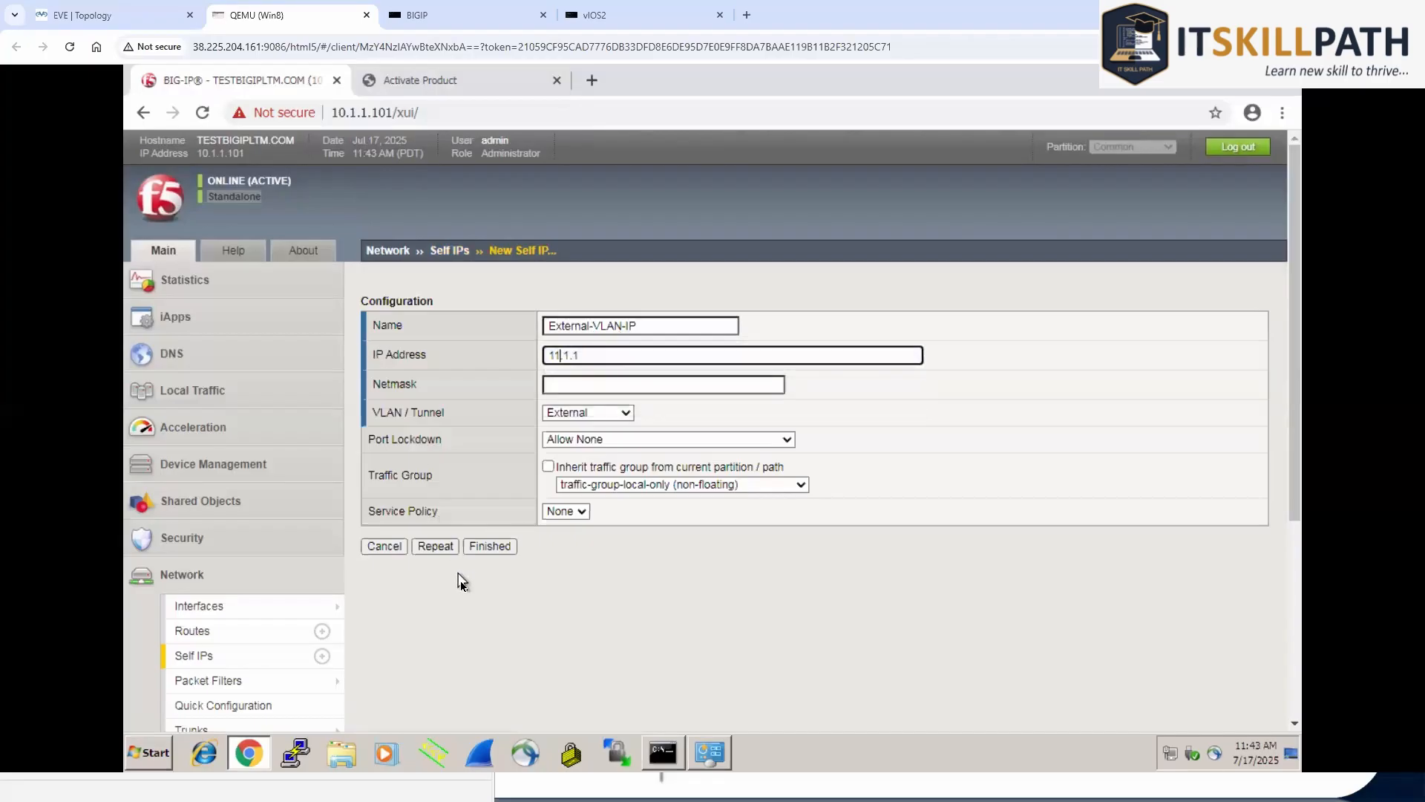
text(1)
click(594, 384)
click(613, 423)
drag(371, 412, 458, 427)
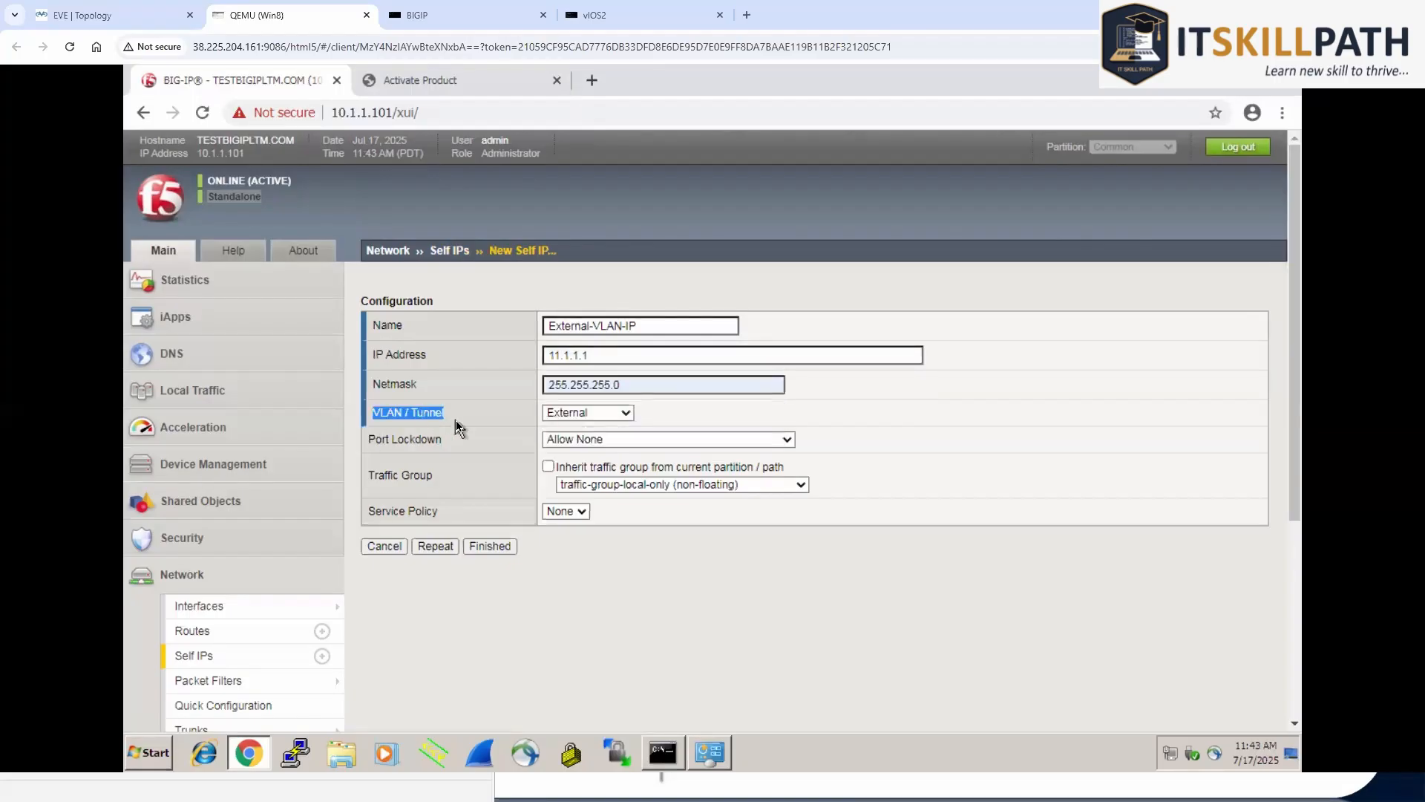
click(592, 440)
click(590, 456)
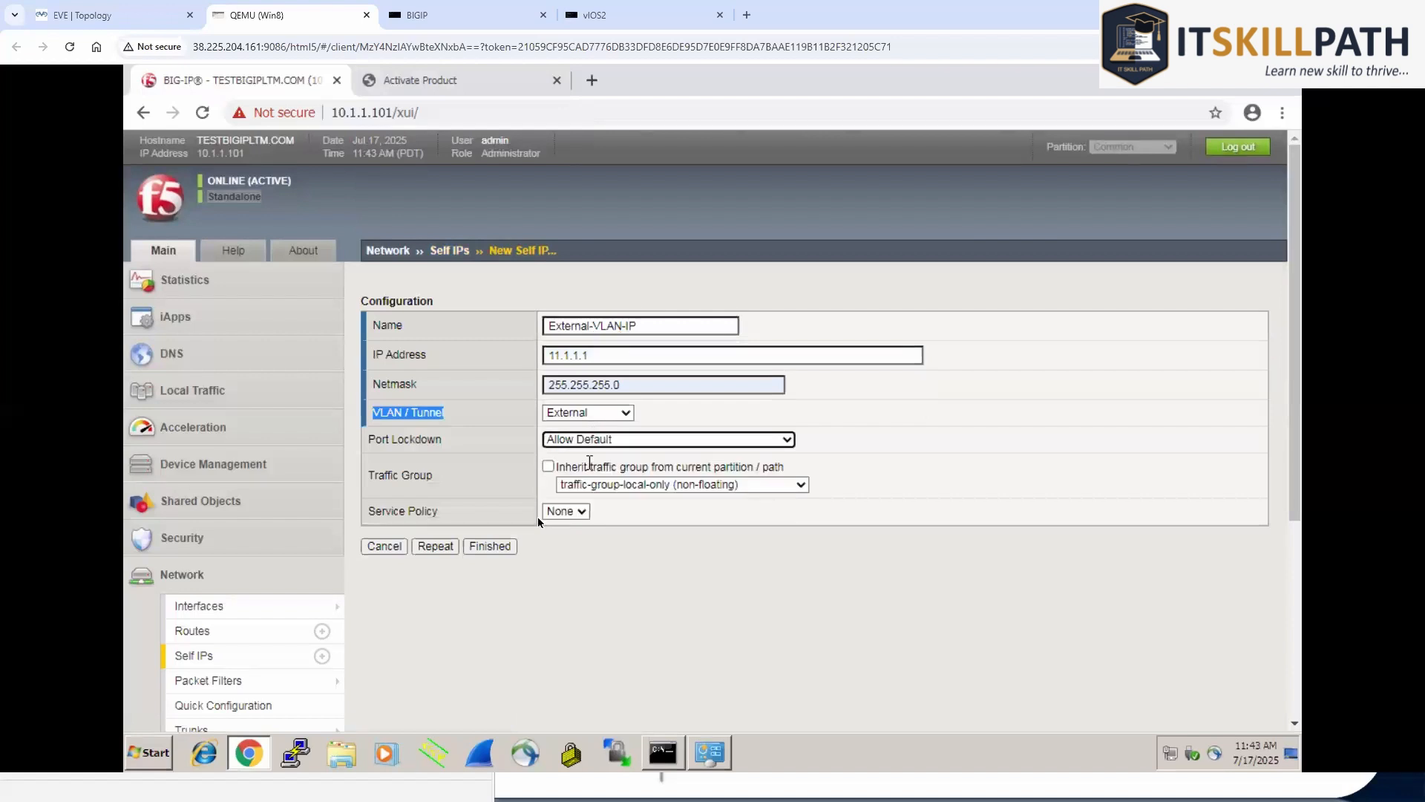
click(448, 552)
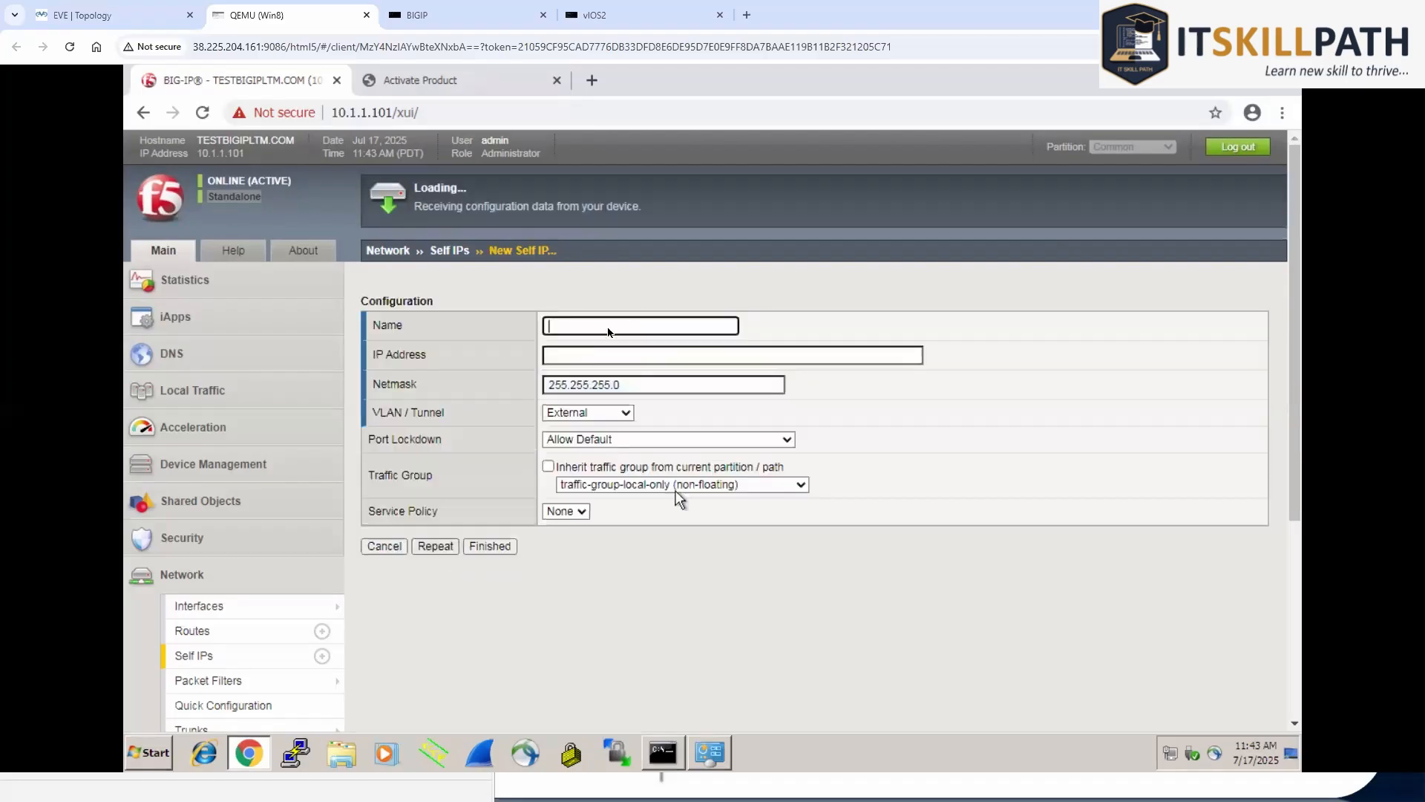
click(629, 323)
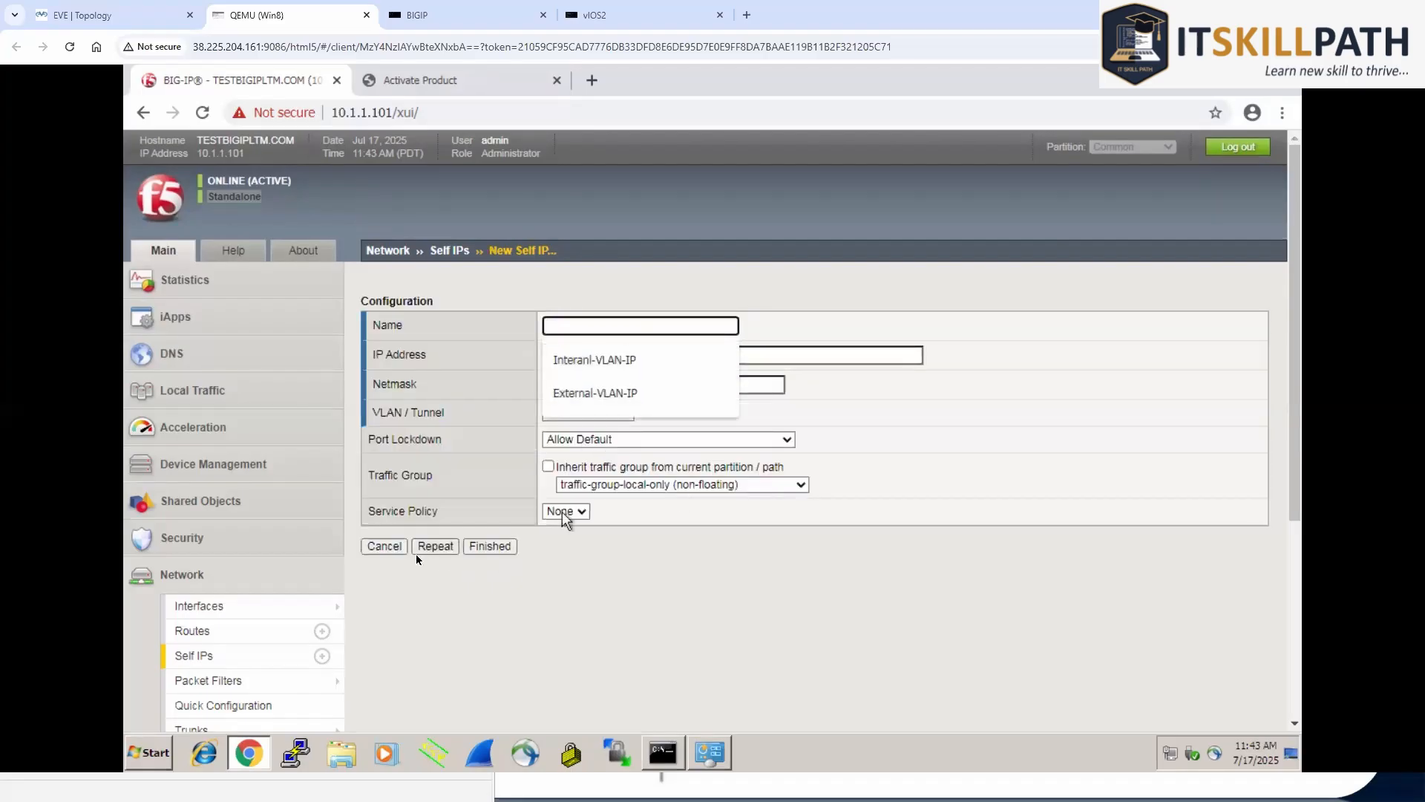
click(397, 551)
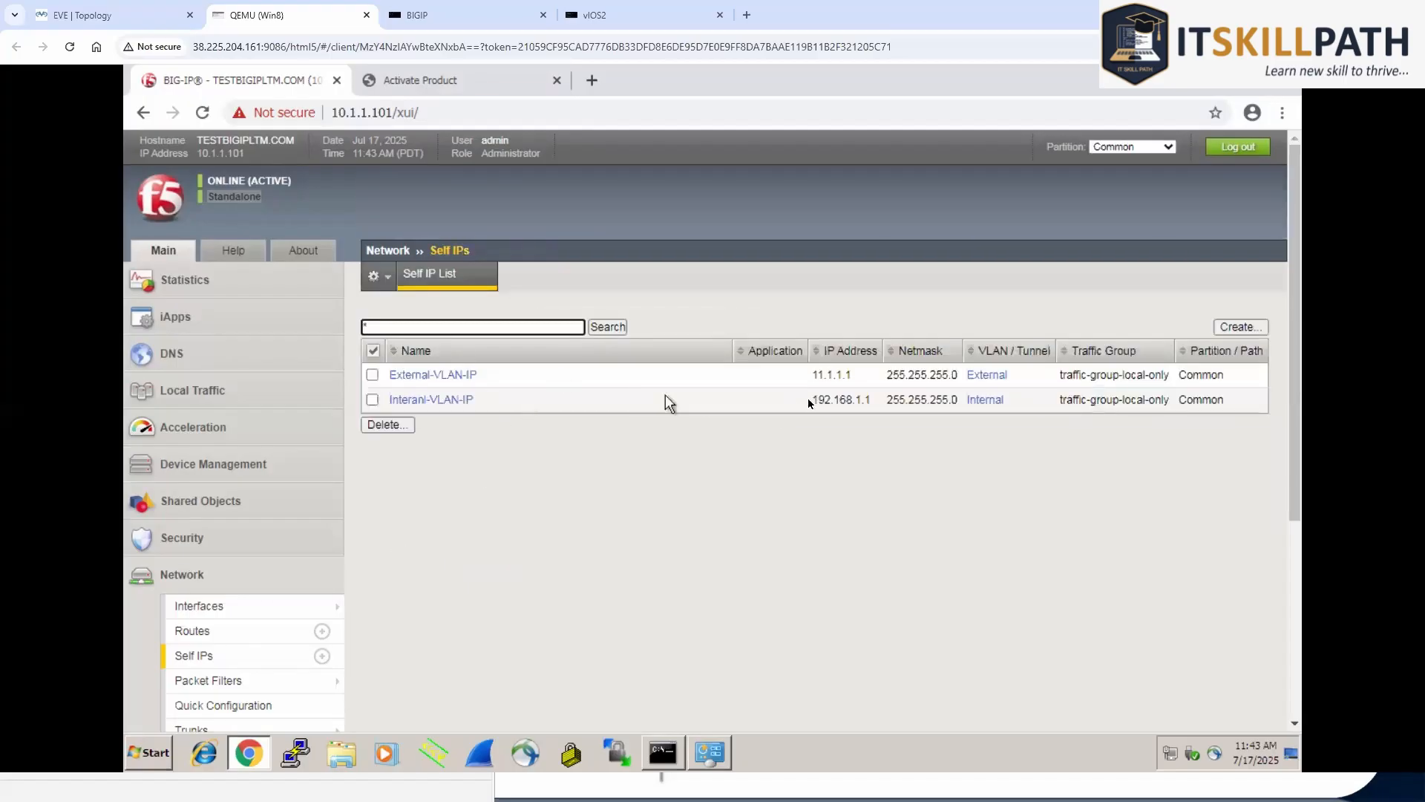
drag(810, 375, 887, 376)
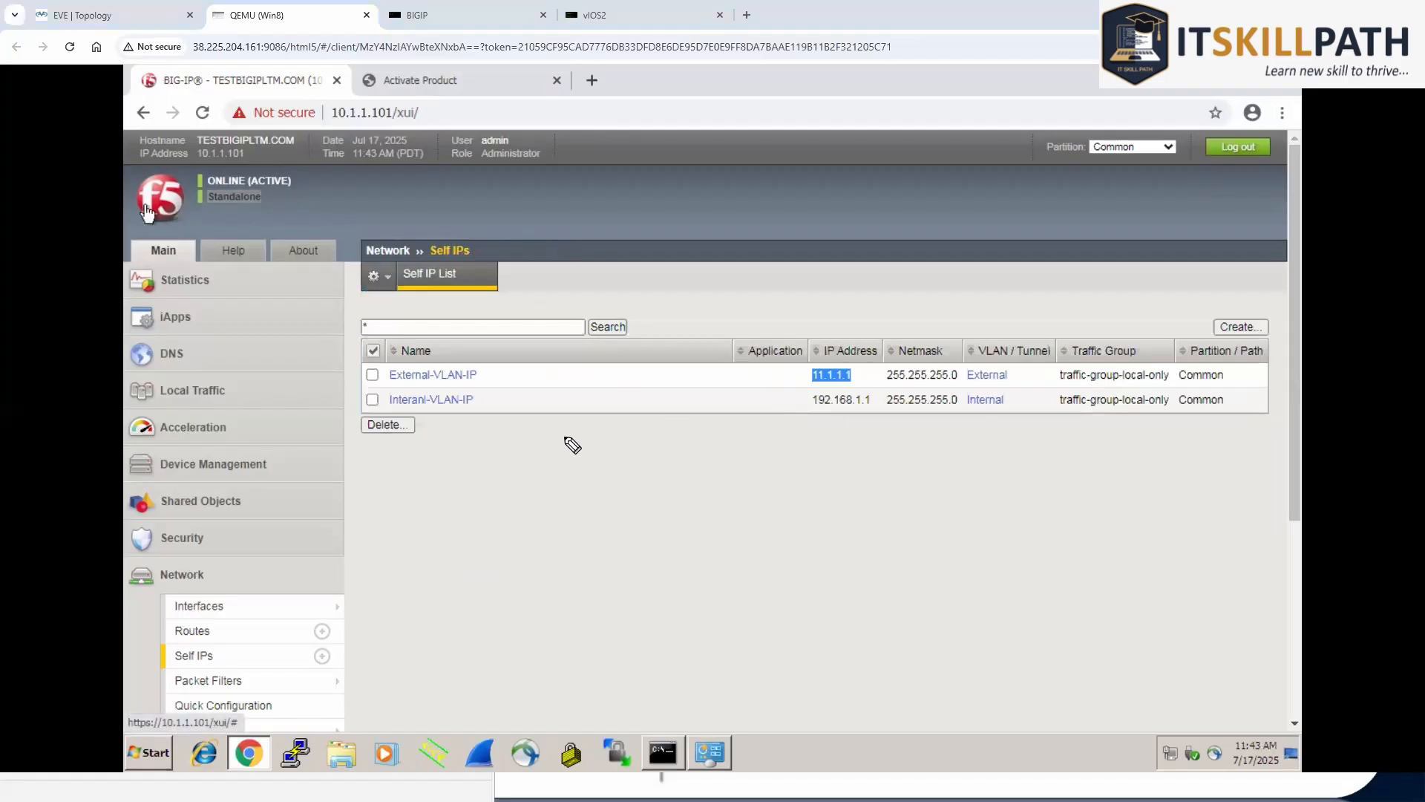
mouse_move(541, 450)
mouse_down()
mouse_move(519, 461)
mouse_move(660, 433)
mouse_up()
click(6, 399)
mouse_move(425, 484)
mouse_down()
mouse_move(416, 506)
mouse_move(449, 486)
mouse_move(824, 444)
mouse_move(924, 415)
mouse_move(891, 419)
mouse_move(911, 416)
mouse_move(907, 404)
mouse_move(942, 421)
mouse_up()
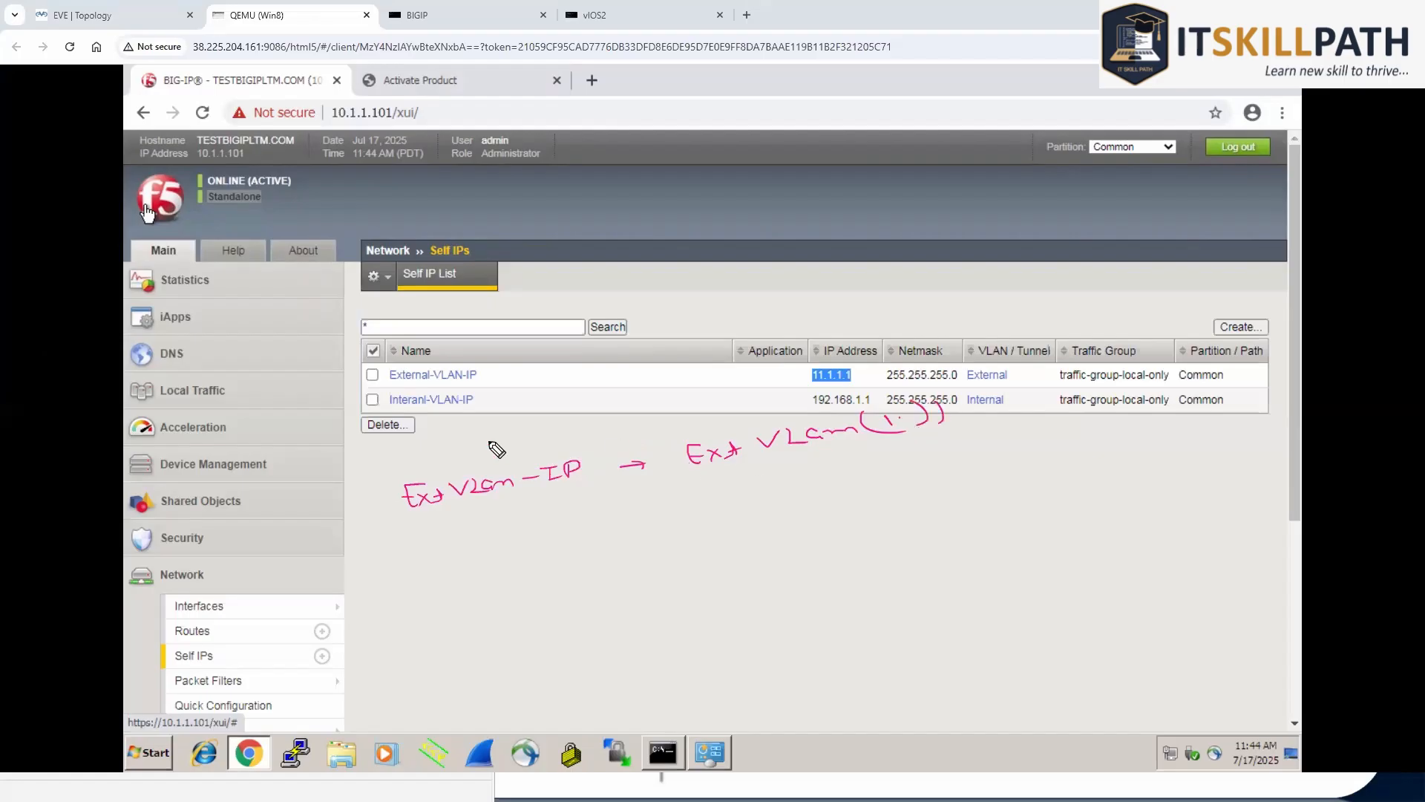
mouse_move(494, 456)
mouse_down()
mouse_move(637, 407)
mouse_move(772, 397)
mouse_move(930, 427)
mouse_up()
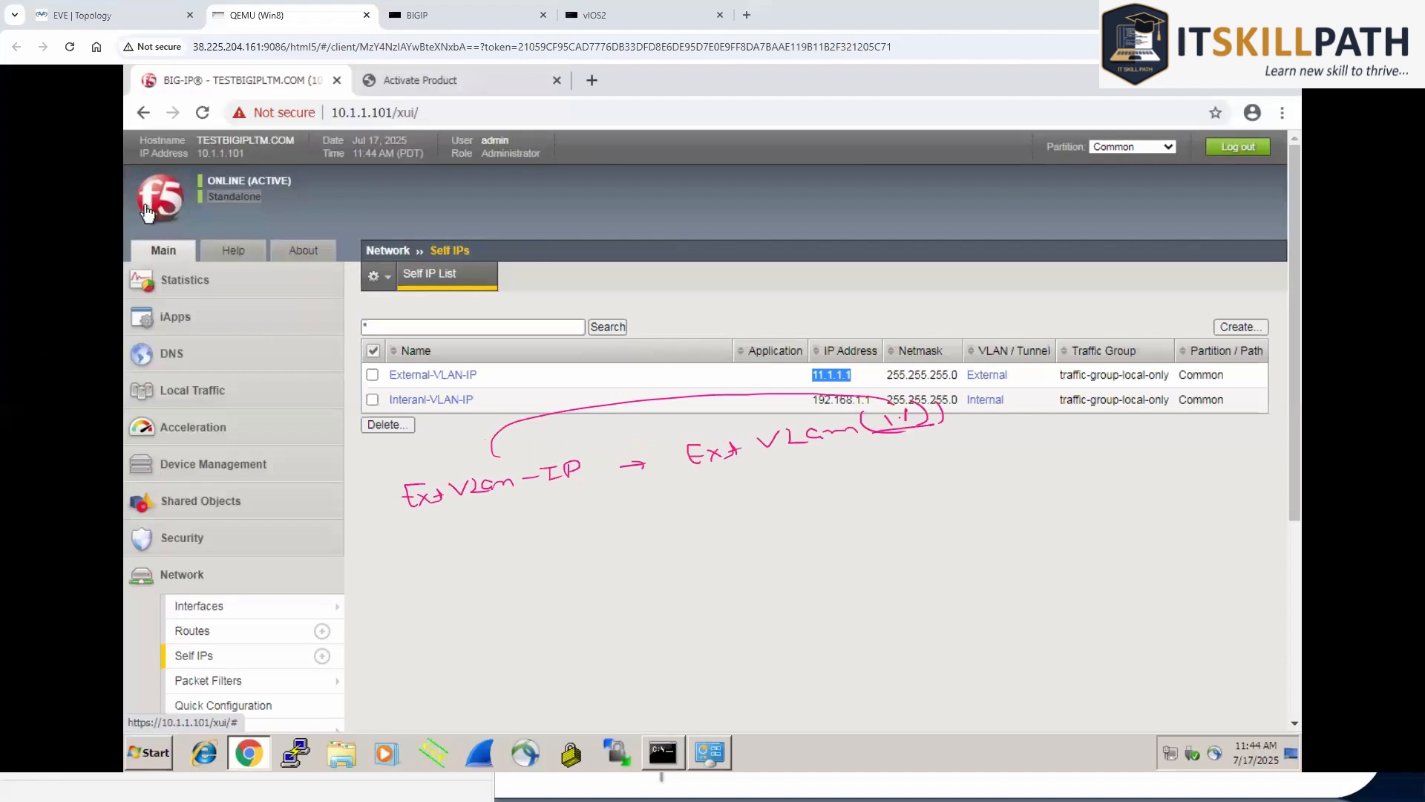
On the Interfaces & IP Addresses slide, mark how a self IP ties to a VLAN and physical interface.
click(501, 785)
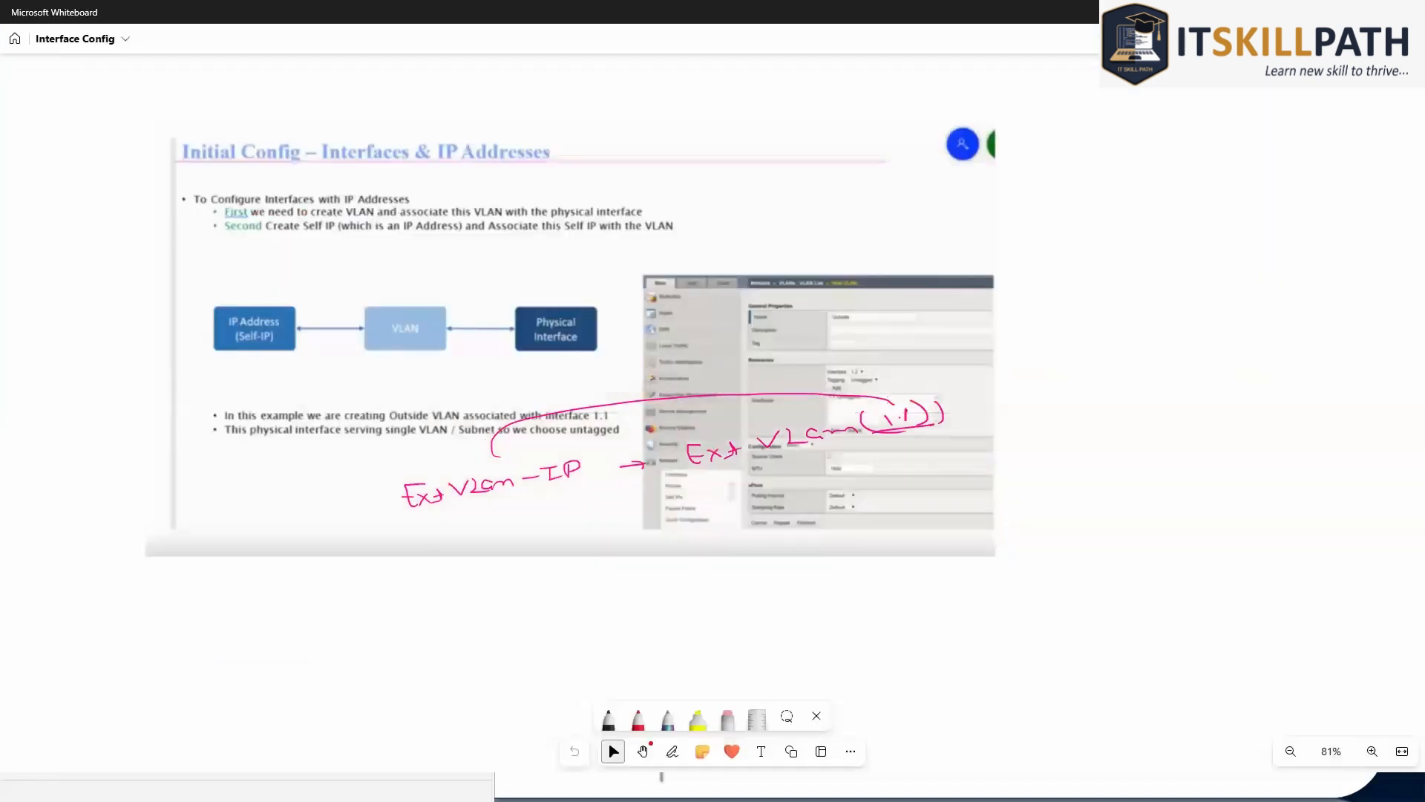
key(Escape)
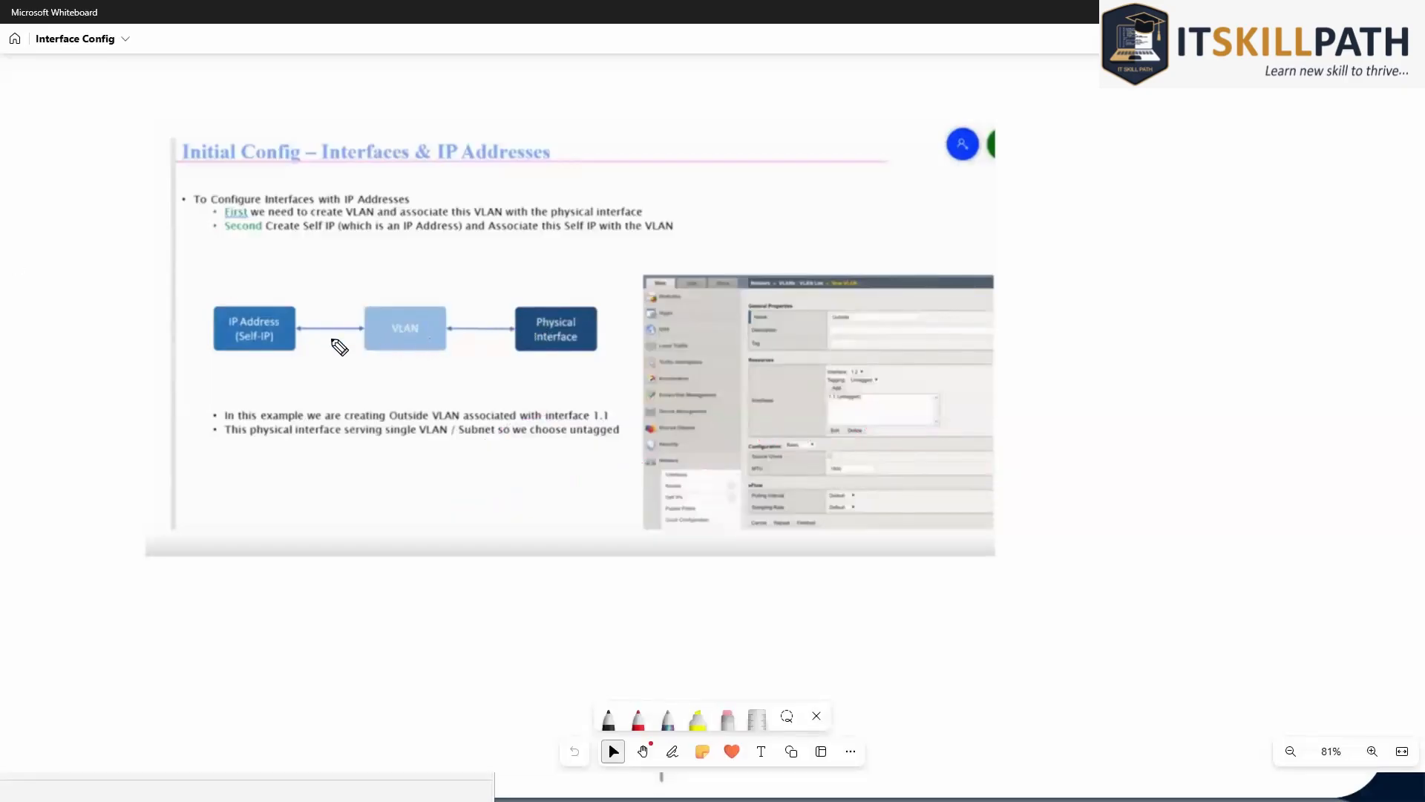
mouse_move(295, 328)
mouse_down()
mouse_move(356, 325)
mouse_move(309, 331)
mouse_move(343, 336)
mouse_up()
drag(470, 421, 486, 421)
drag(267, 217, 657, 216)
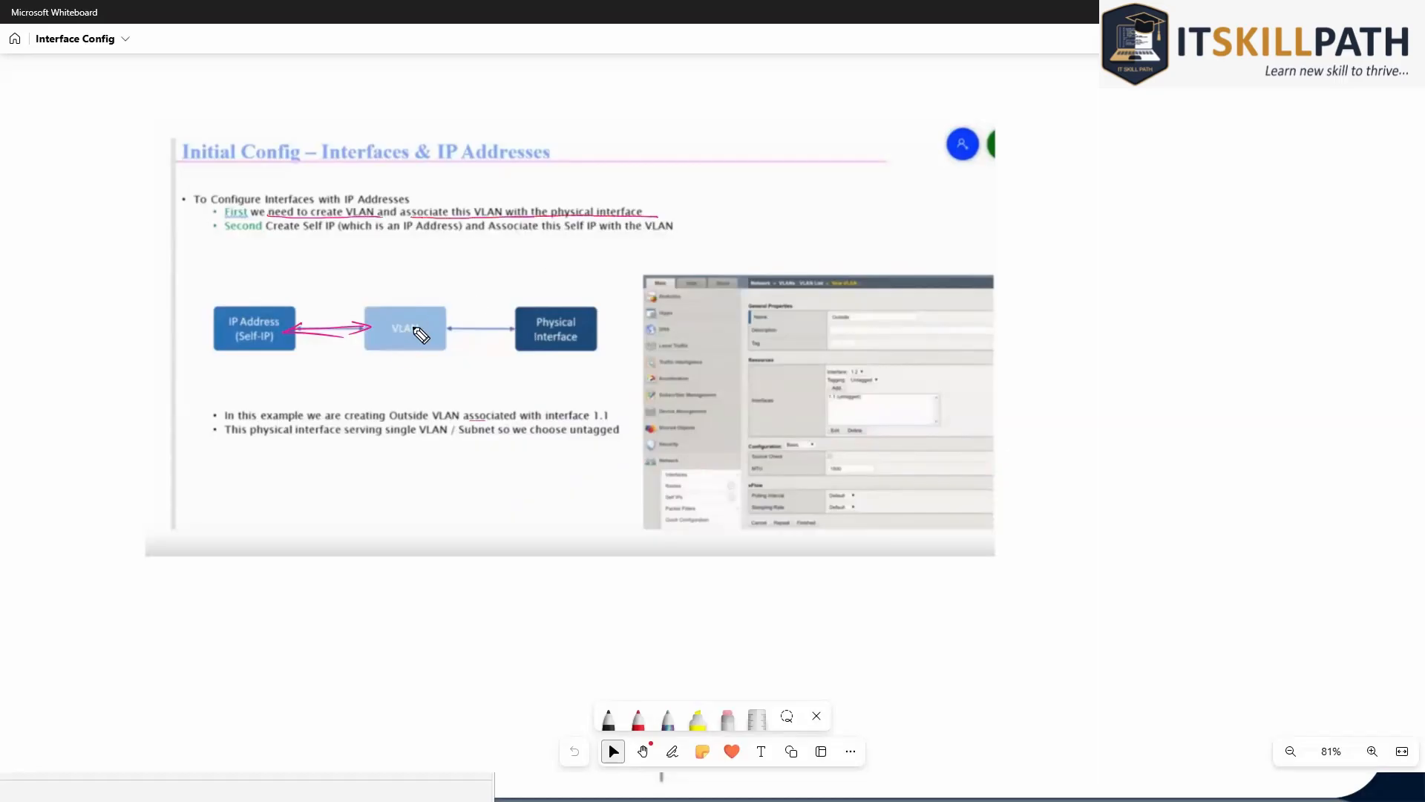
drag(532, 352, 616, 345)
click(373, 358)
Write an example that External maps to interface 1.1, then clear the ink and return to BIG-IP.
drag(324, 483, 331, 506)
mouse_move(349, 486)
mouse_down()
mouse_move(351, 503)
mouse_move(405, 486)
mouse_move(395, 496)
mouse_up()
mouse_move(425, 479)
mouse_down()
mouse_move(430, 496)
mouse_move(535, 494)
mouse_move(271, 490)
mouse_move(573, 501)
mouse_up()
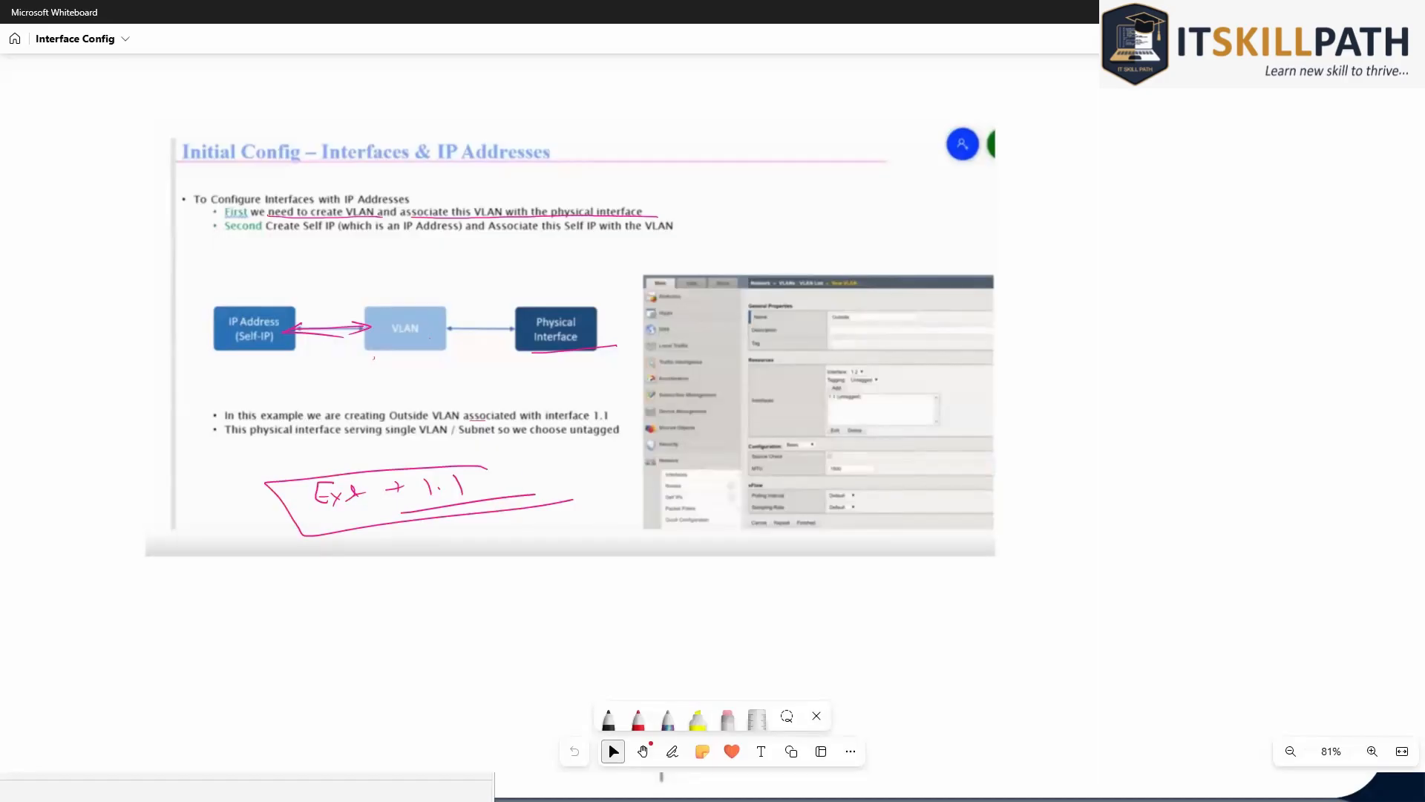
key(Escape)
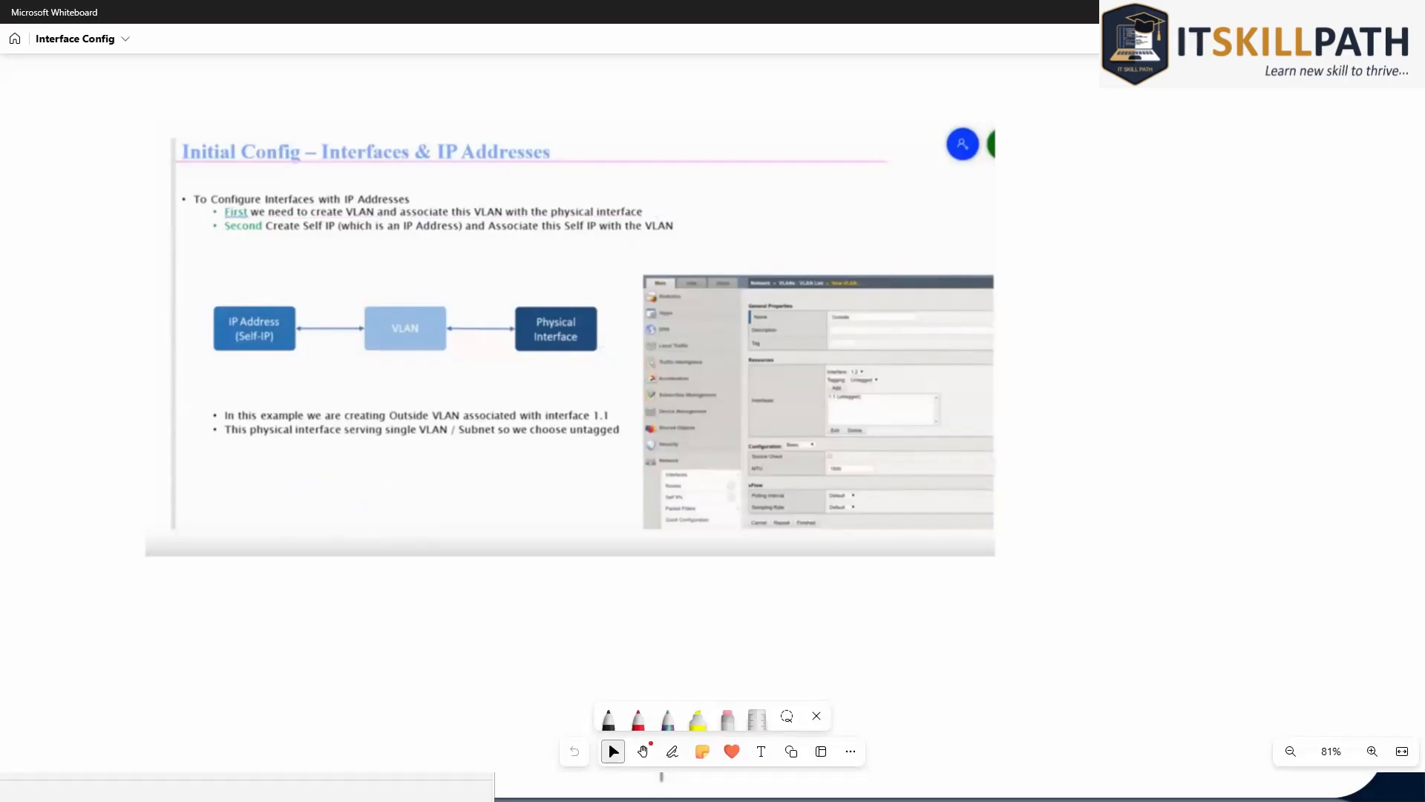
key(alt+Tab)
Review the interfaces and the VLAN list: External on 1.1, Internal on 1.2.
scroll(224, 618, down, 1)
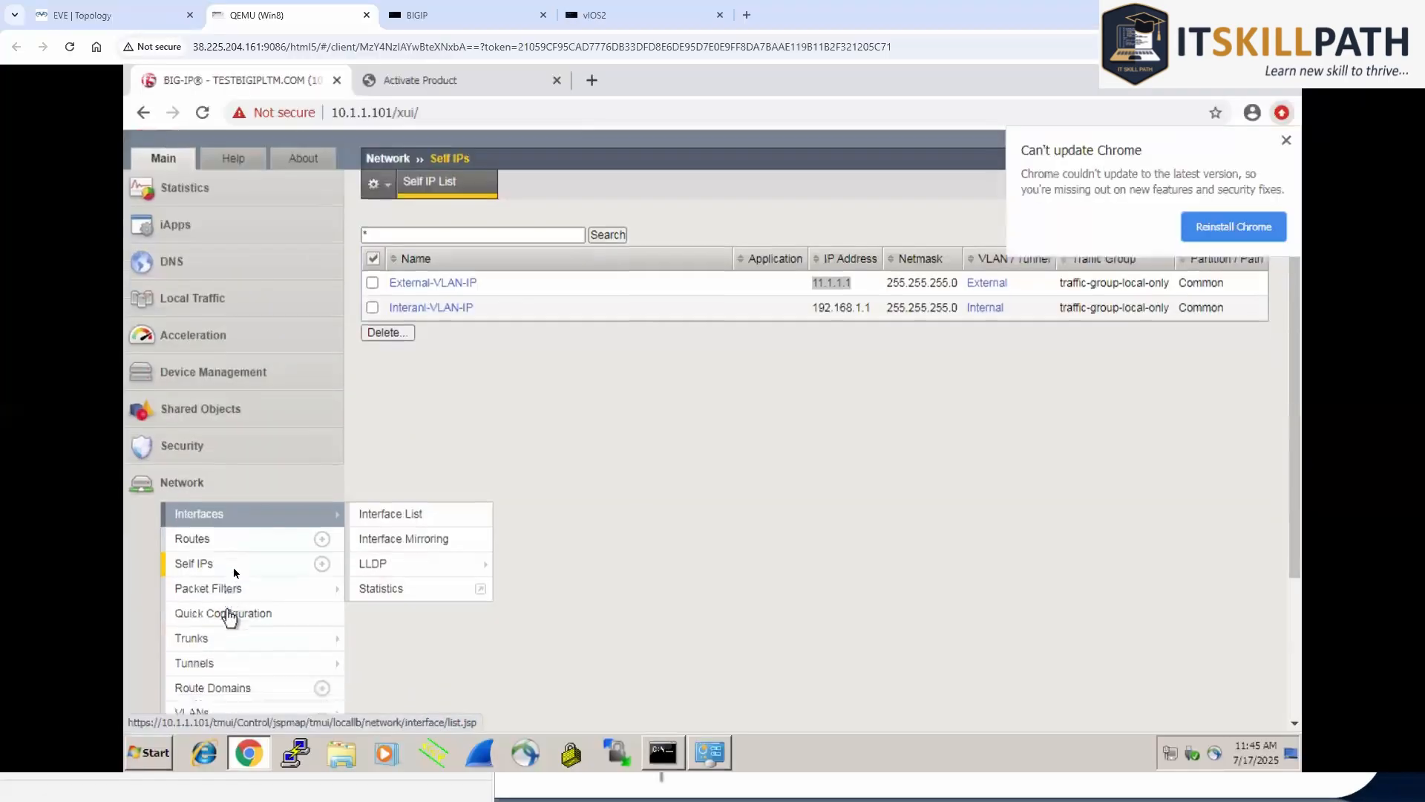
click(238, 525)
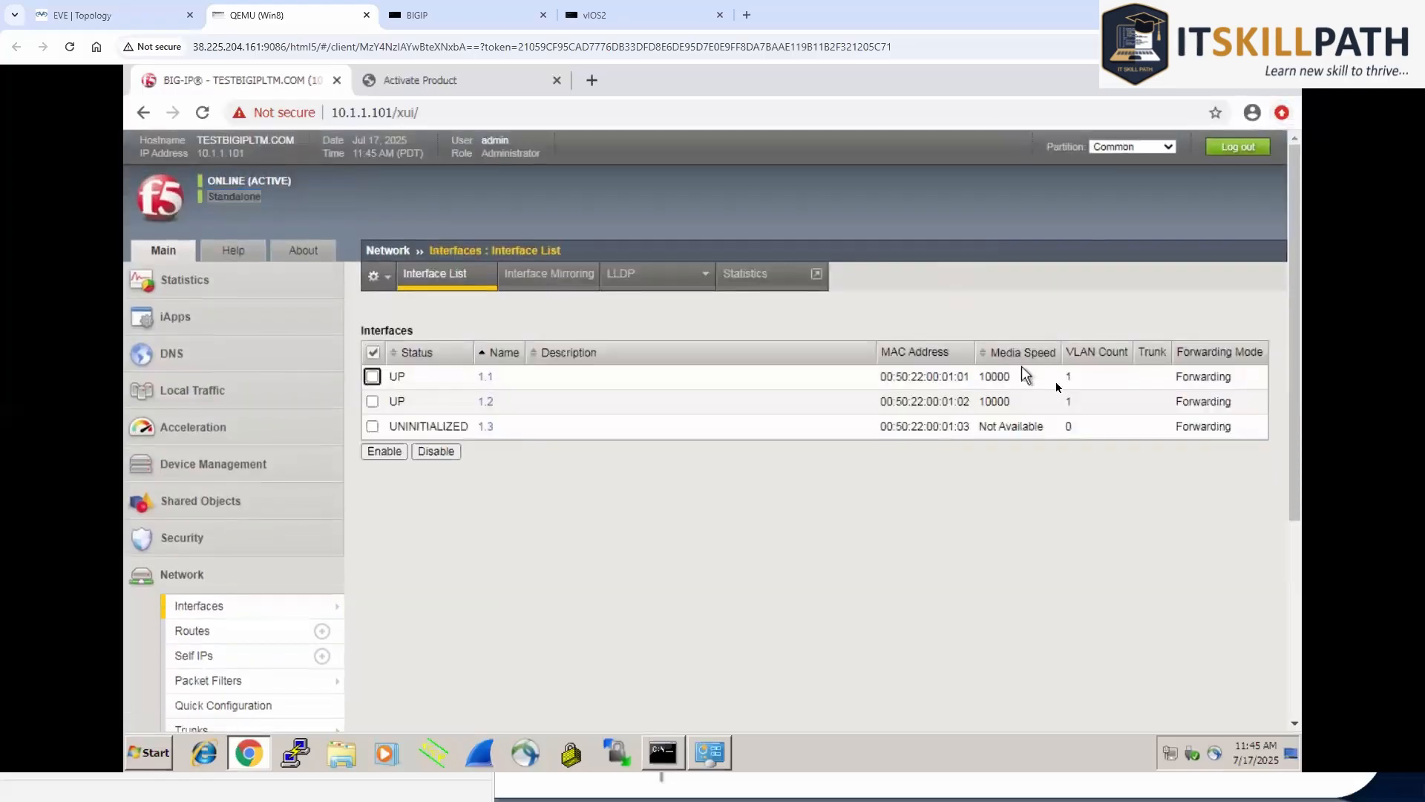
scroll(1054, 475, down, 4)
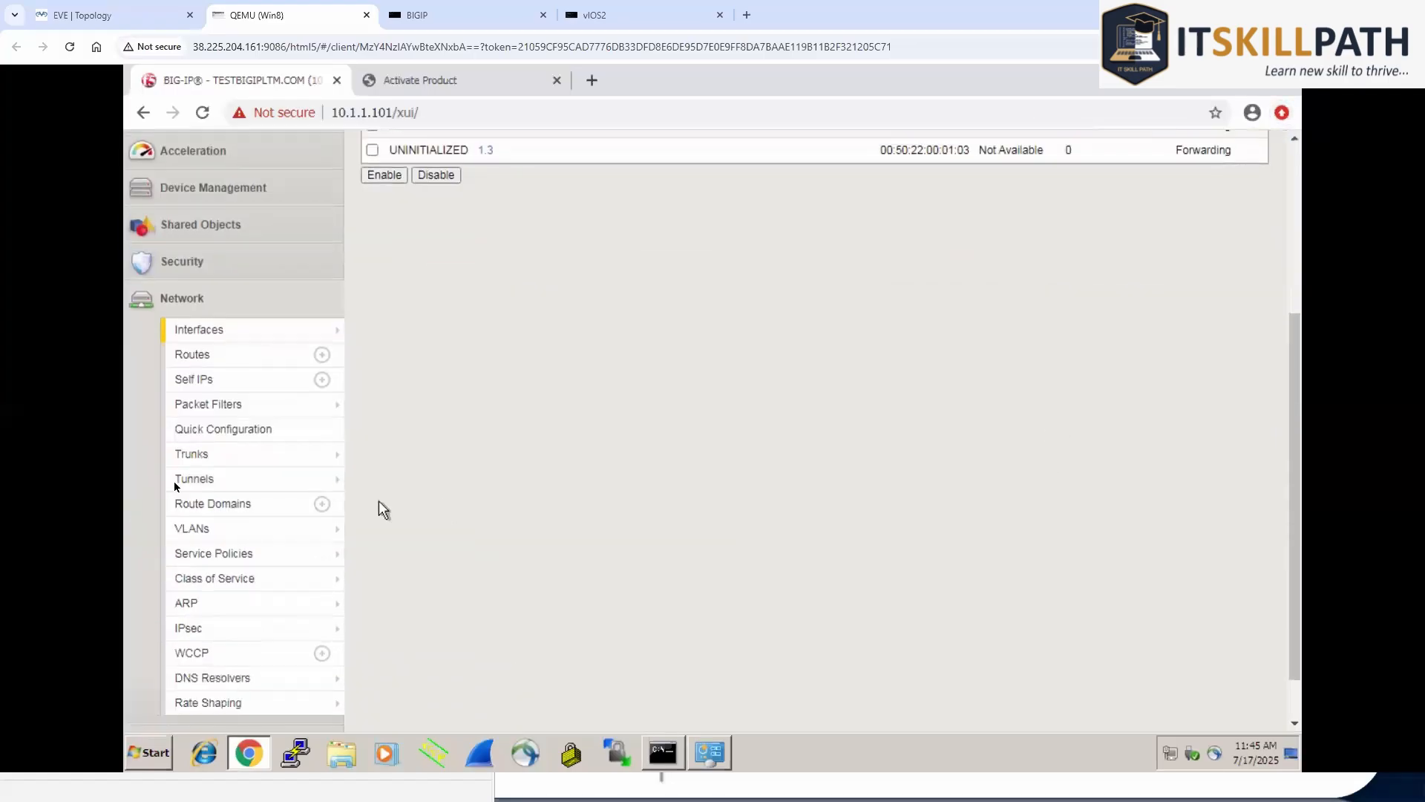
click(211, 528)
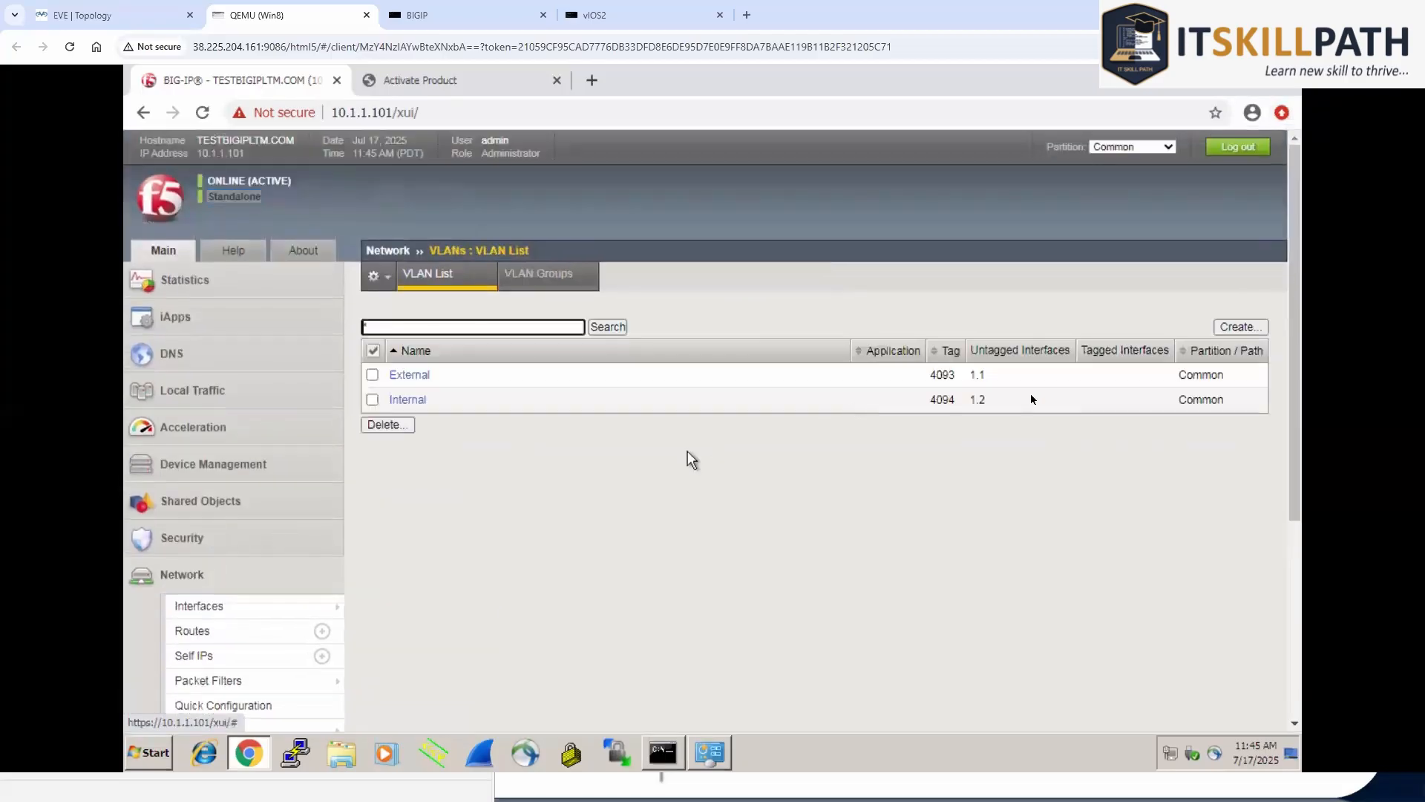
drag(968, 377, 989, 401)
click(978, 400)
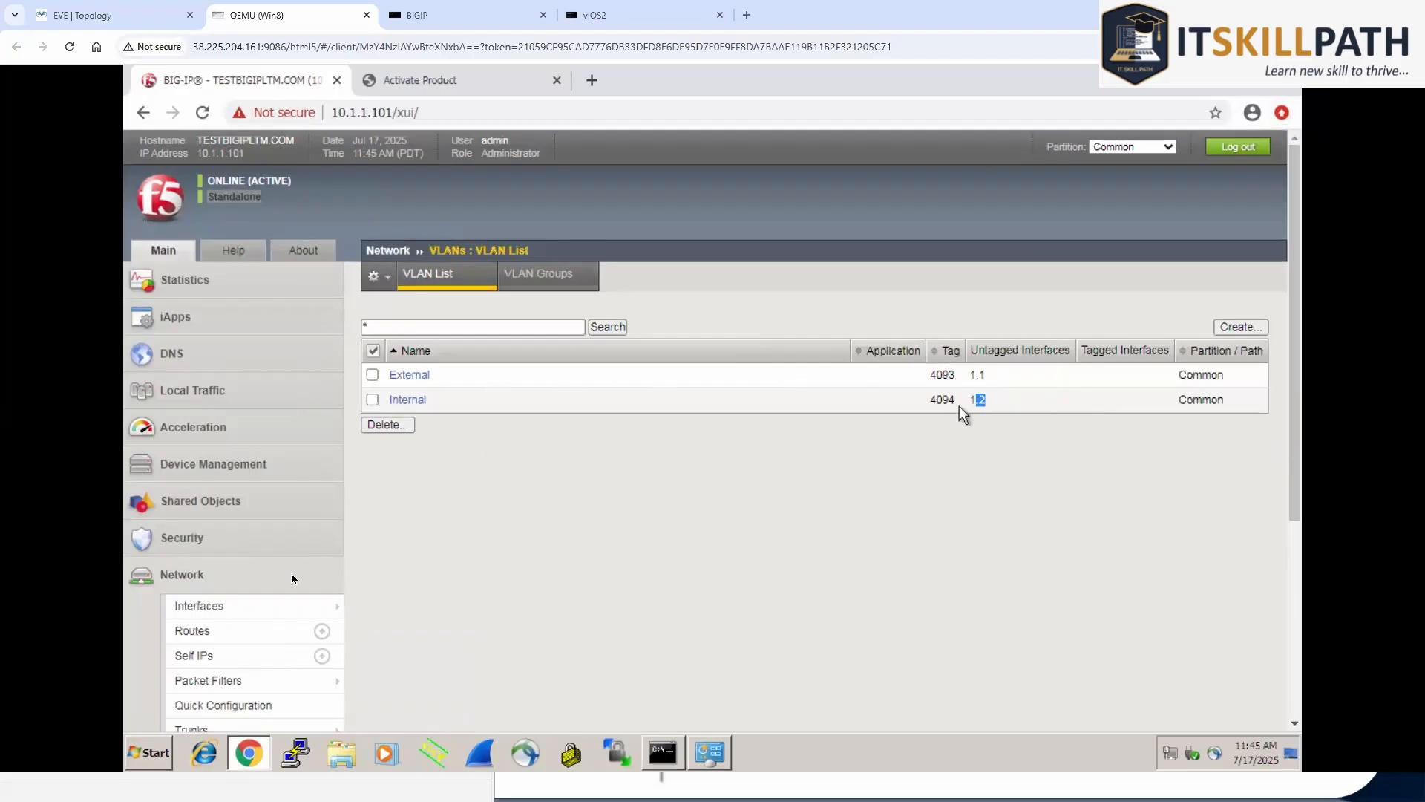
Review both self IPs, then start a new route from the Routes page.
click(216, 663)
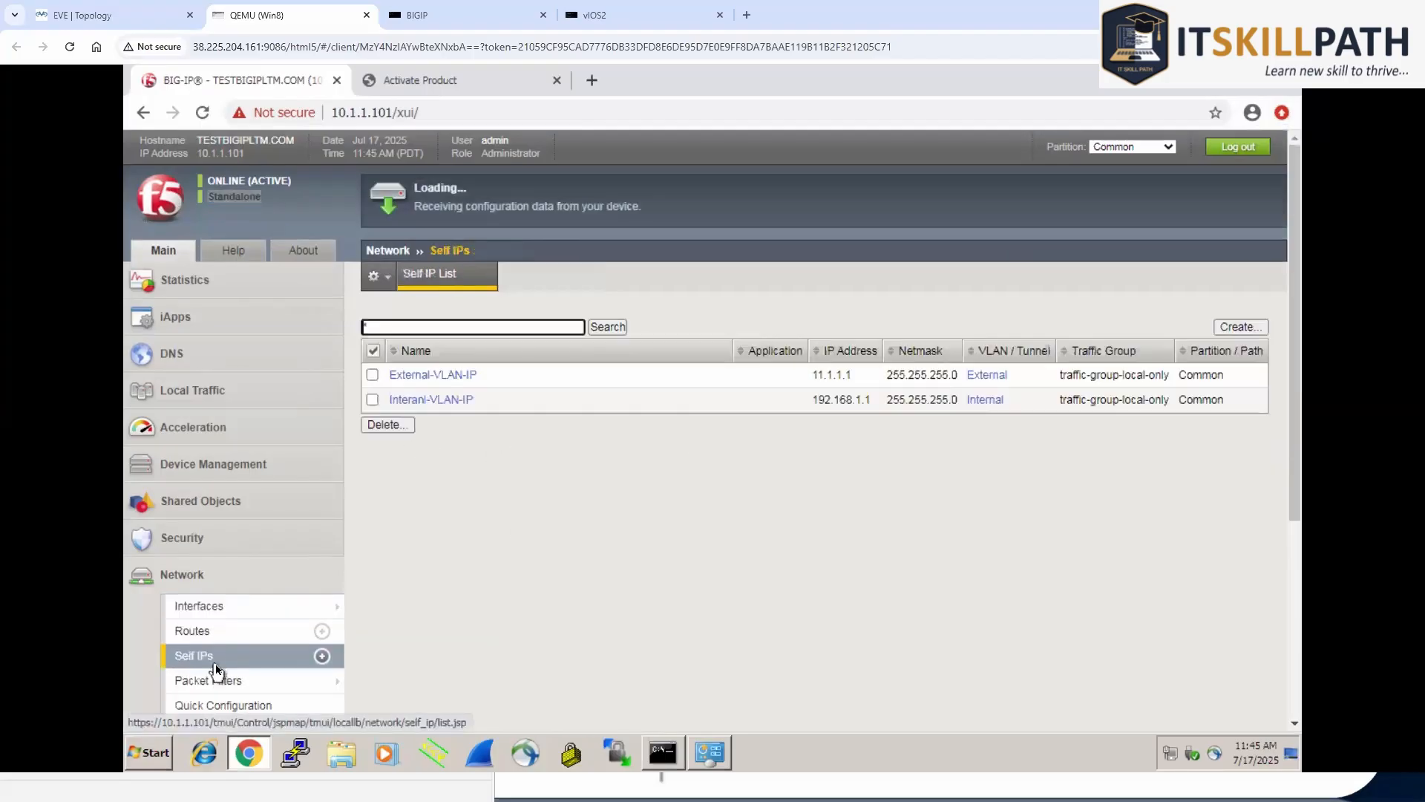
drag(1019, 380, 967, 407)
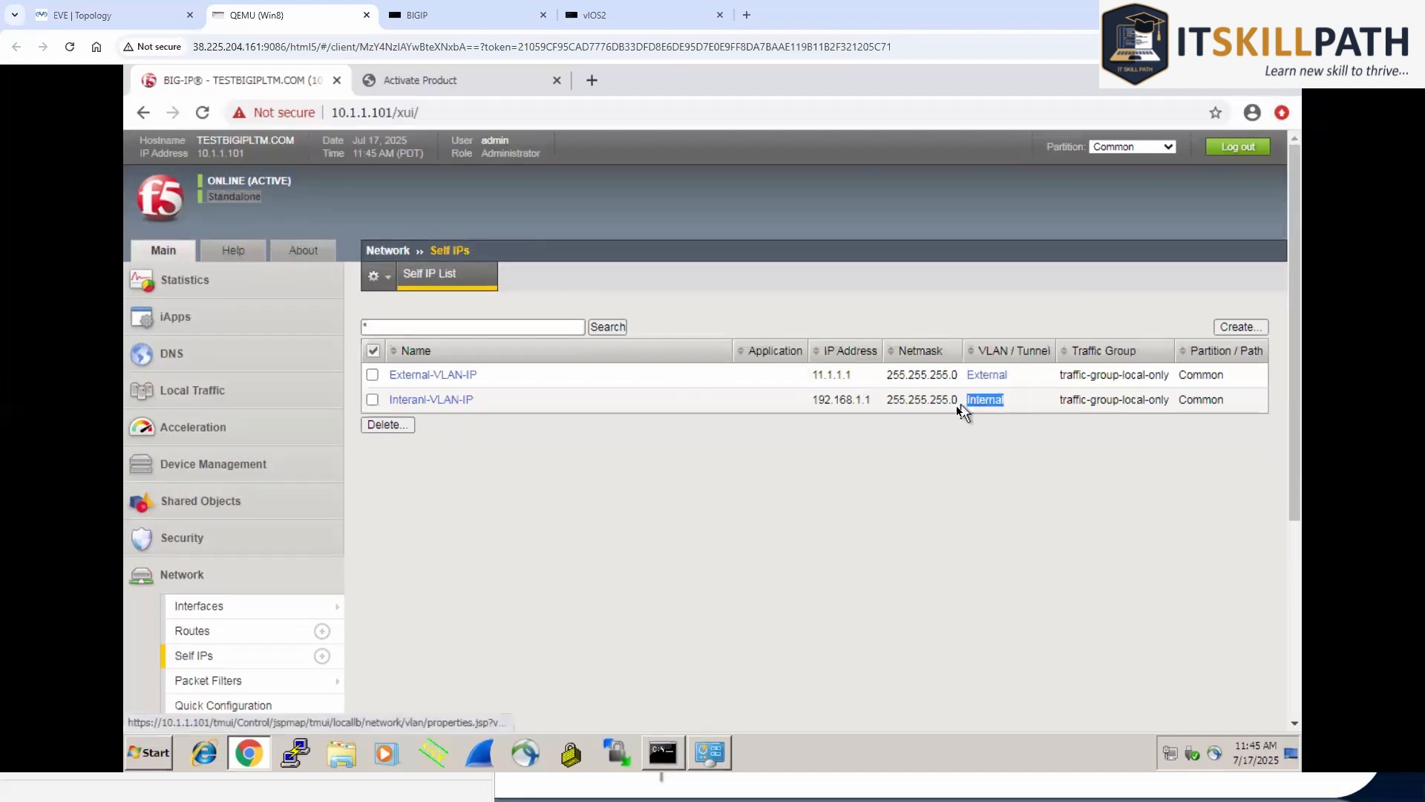
drag(847, 405, 807, 406)
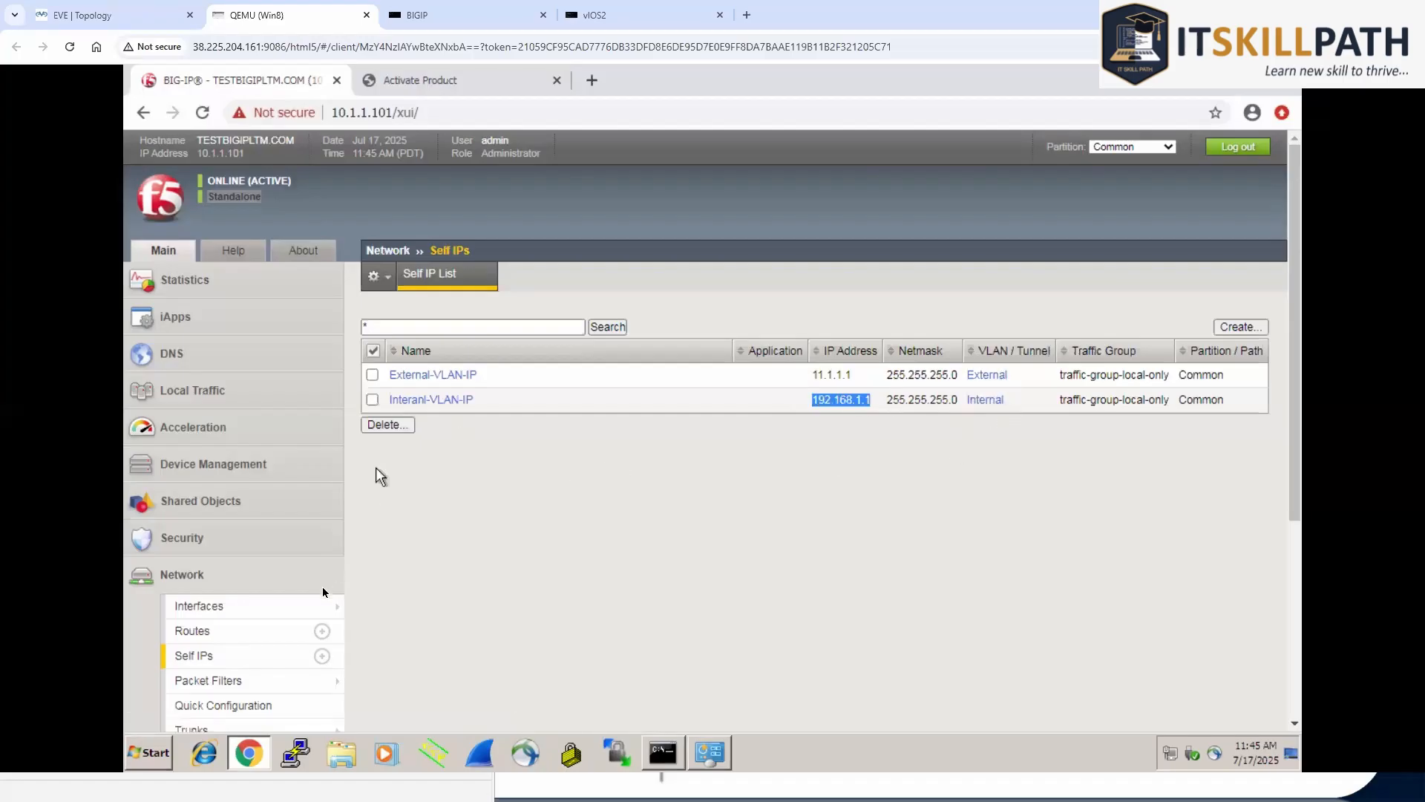
click(222, 631)
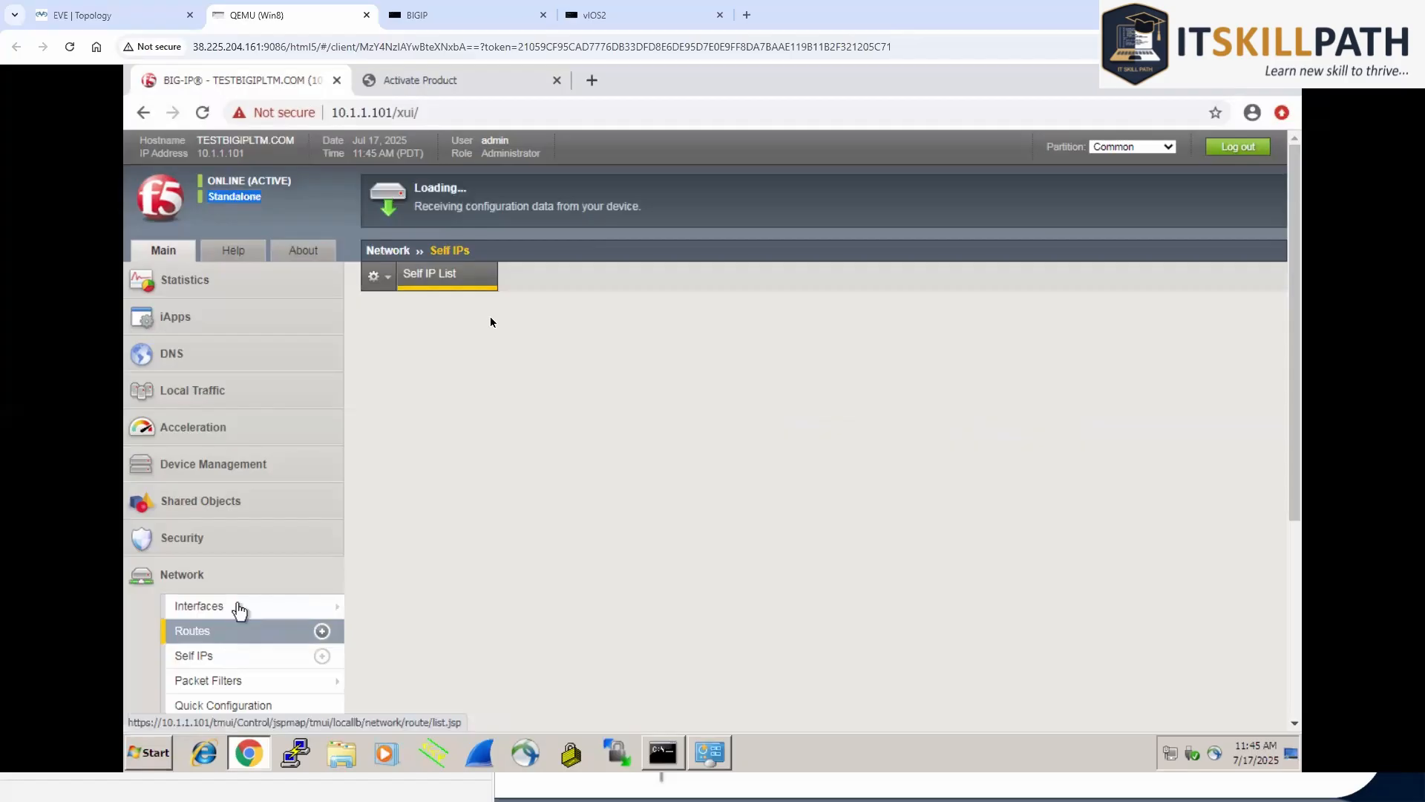
click(1255, 327)
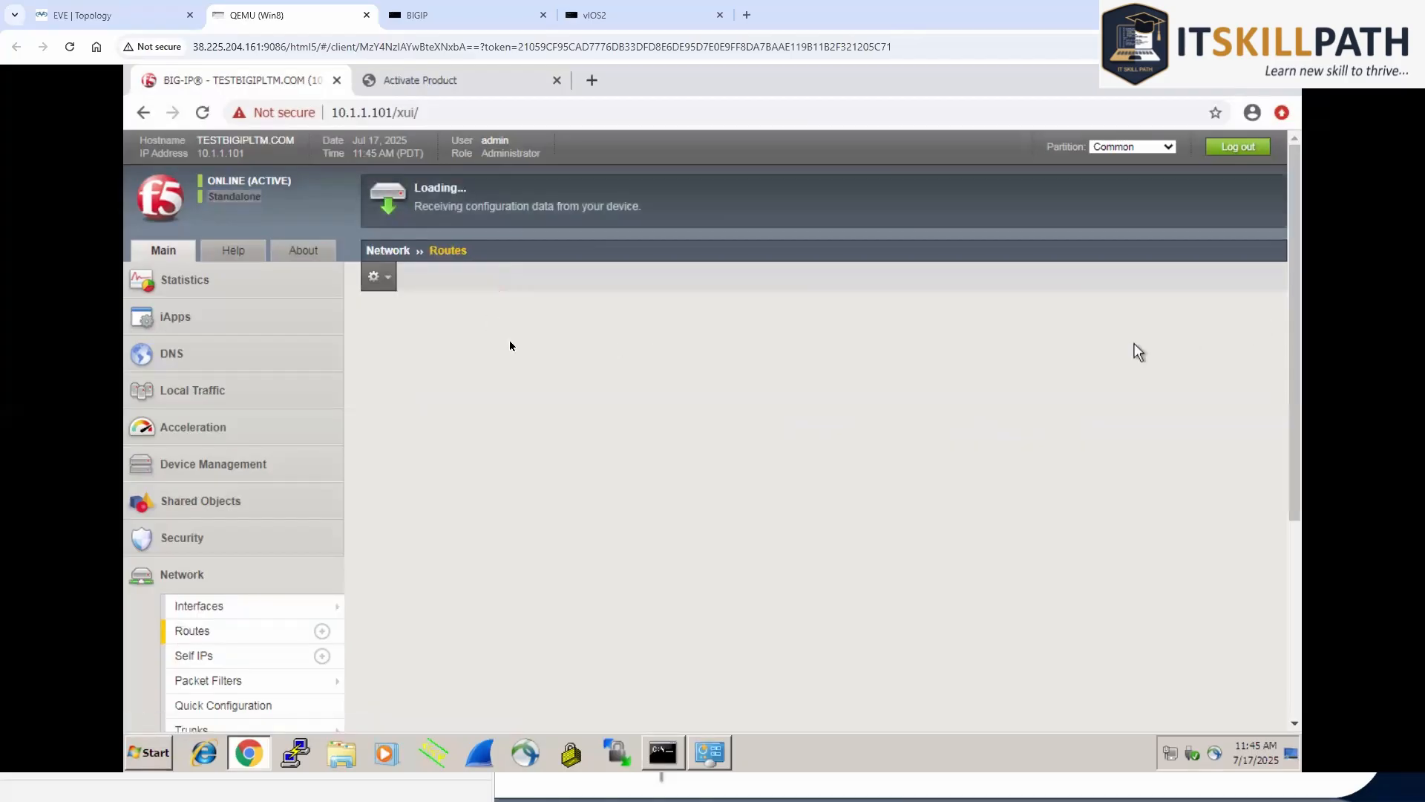
Check the lab topology for the gateway address while the blank New Route form waits.
click(571, 322)
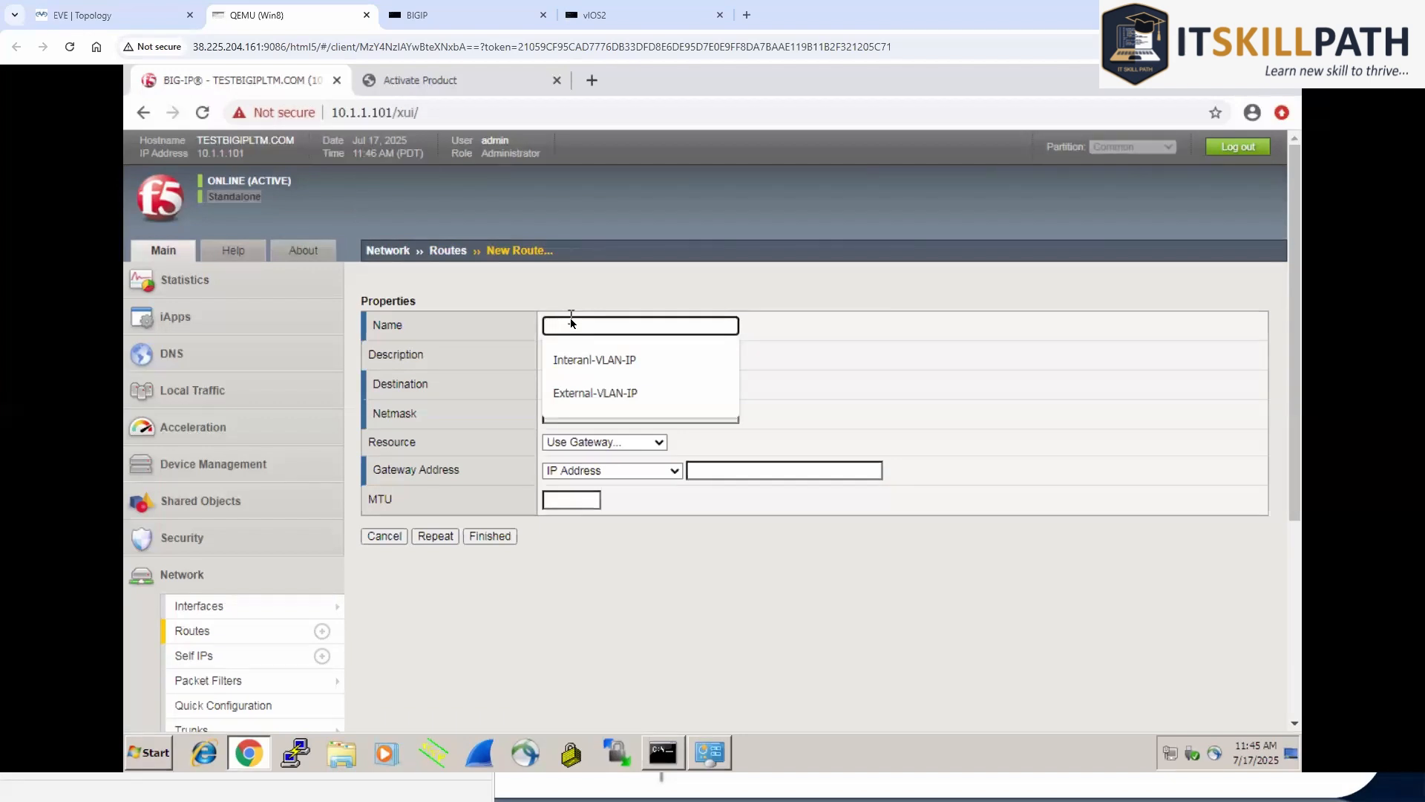
scroll(571, 321, down, 3)
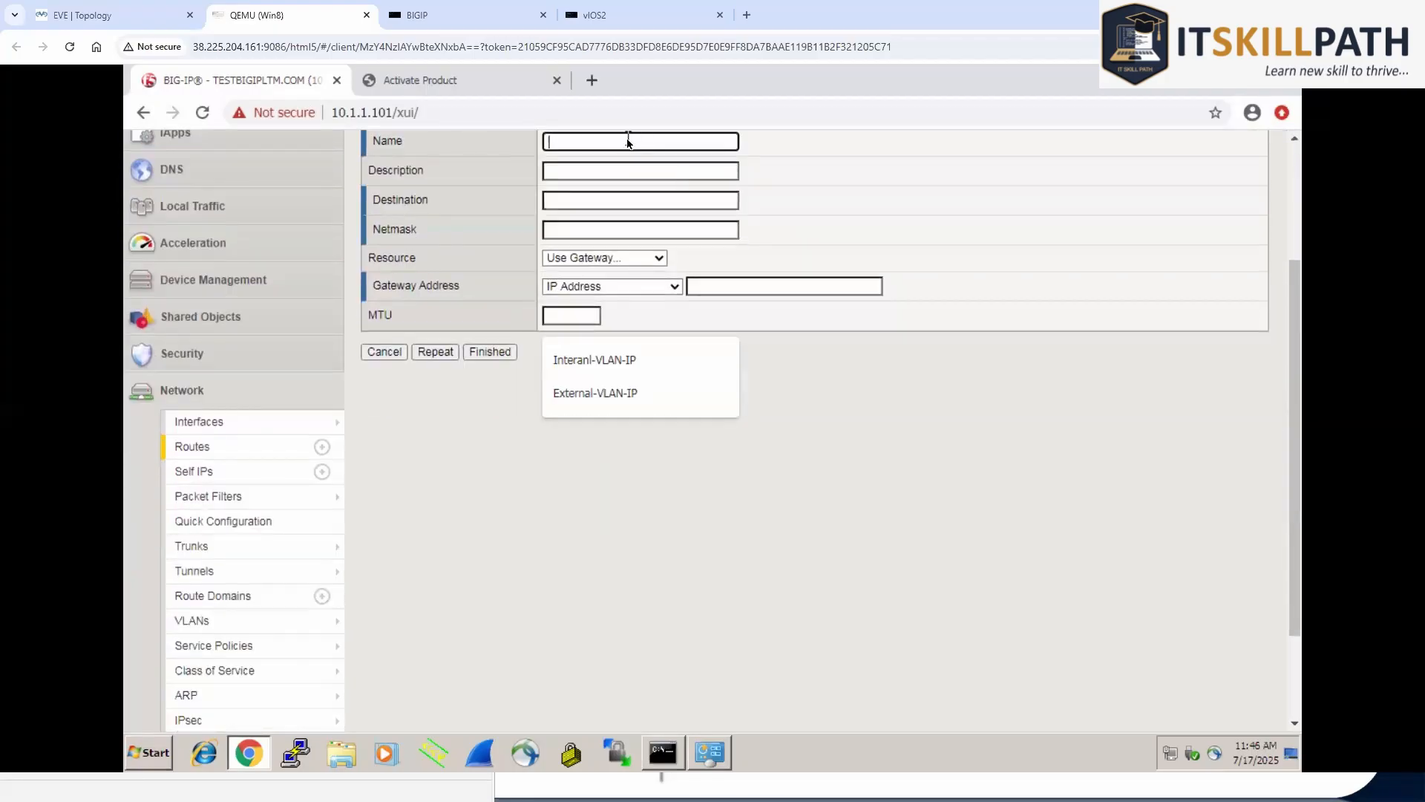
scroll(809, 215, up, 2)
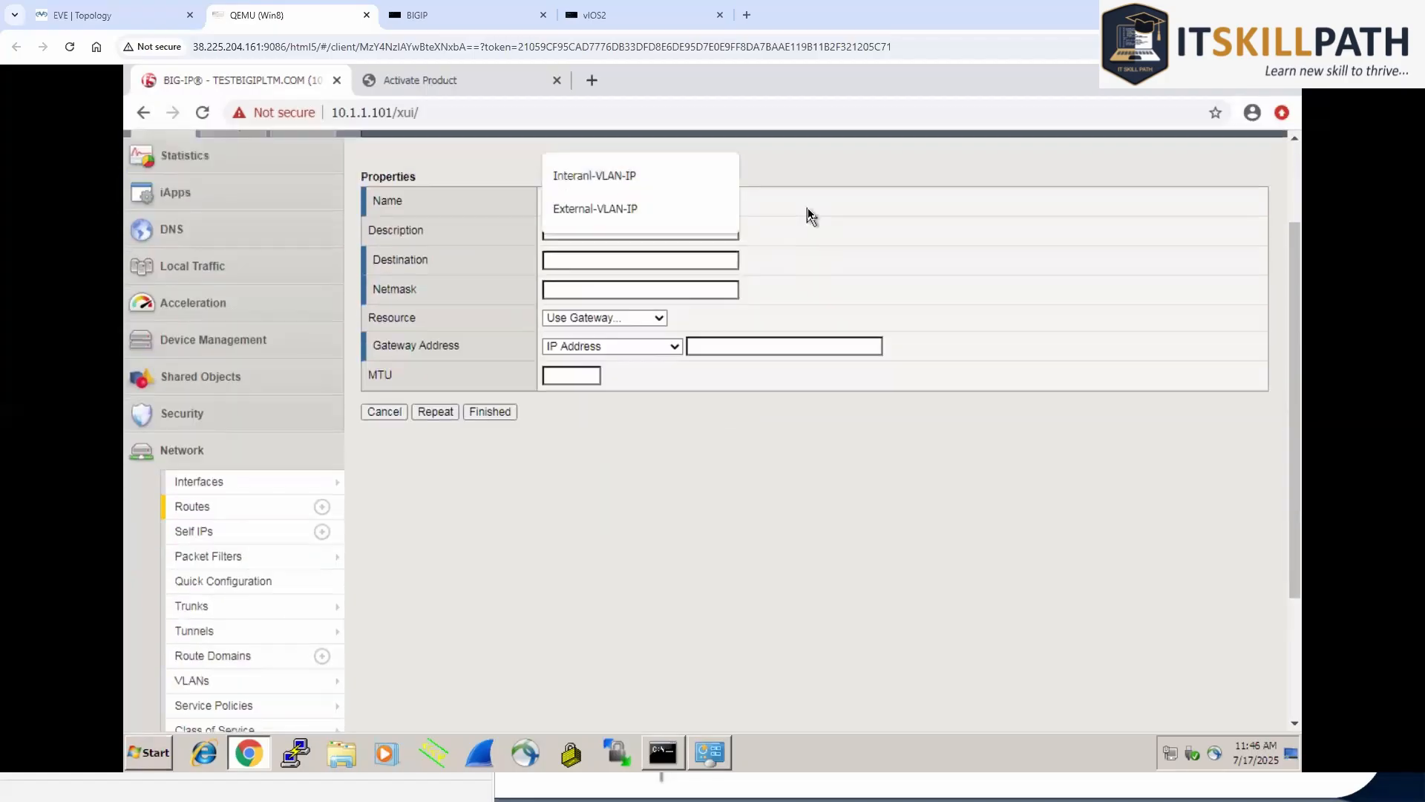
click(72, 10)
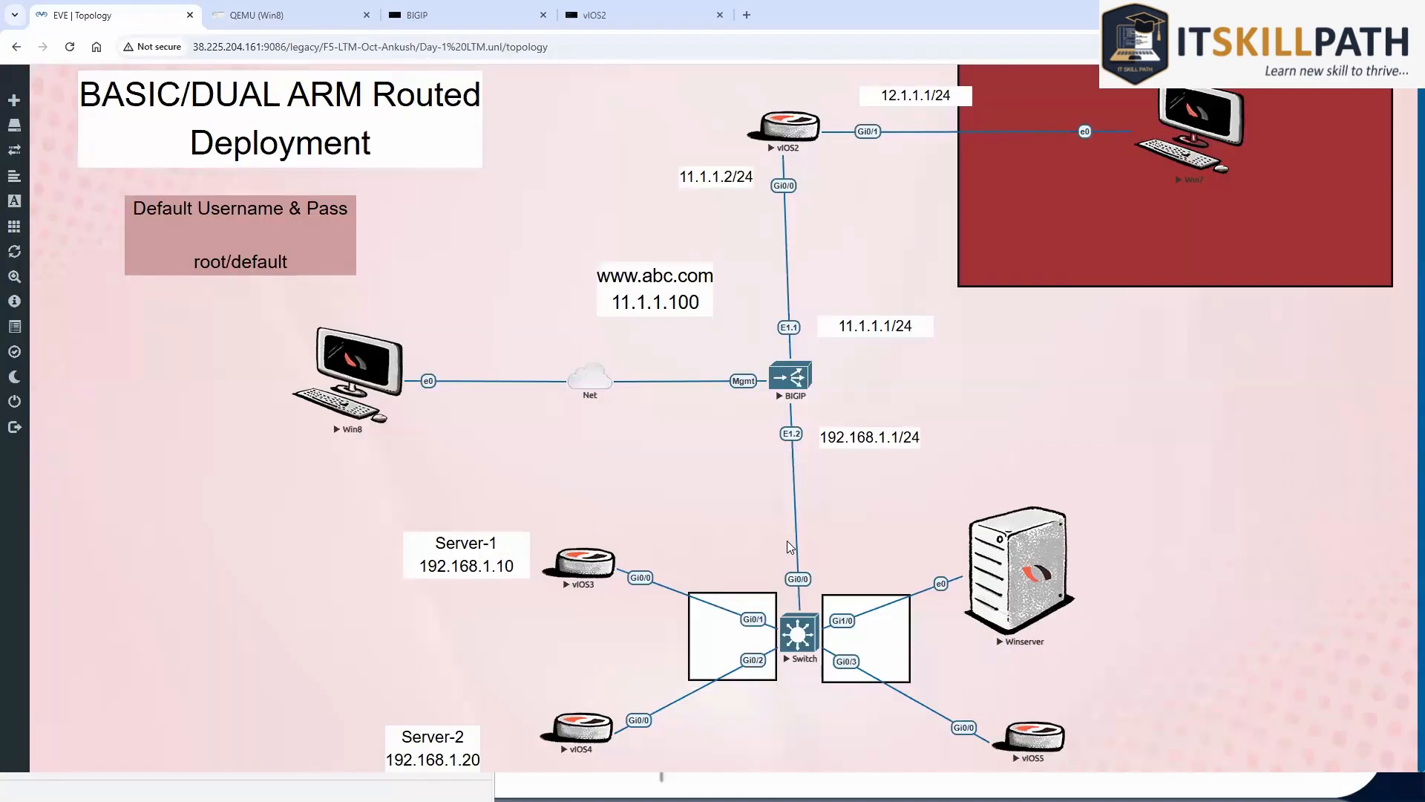
click(268, 25)
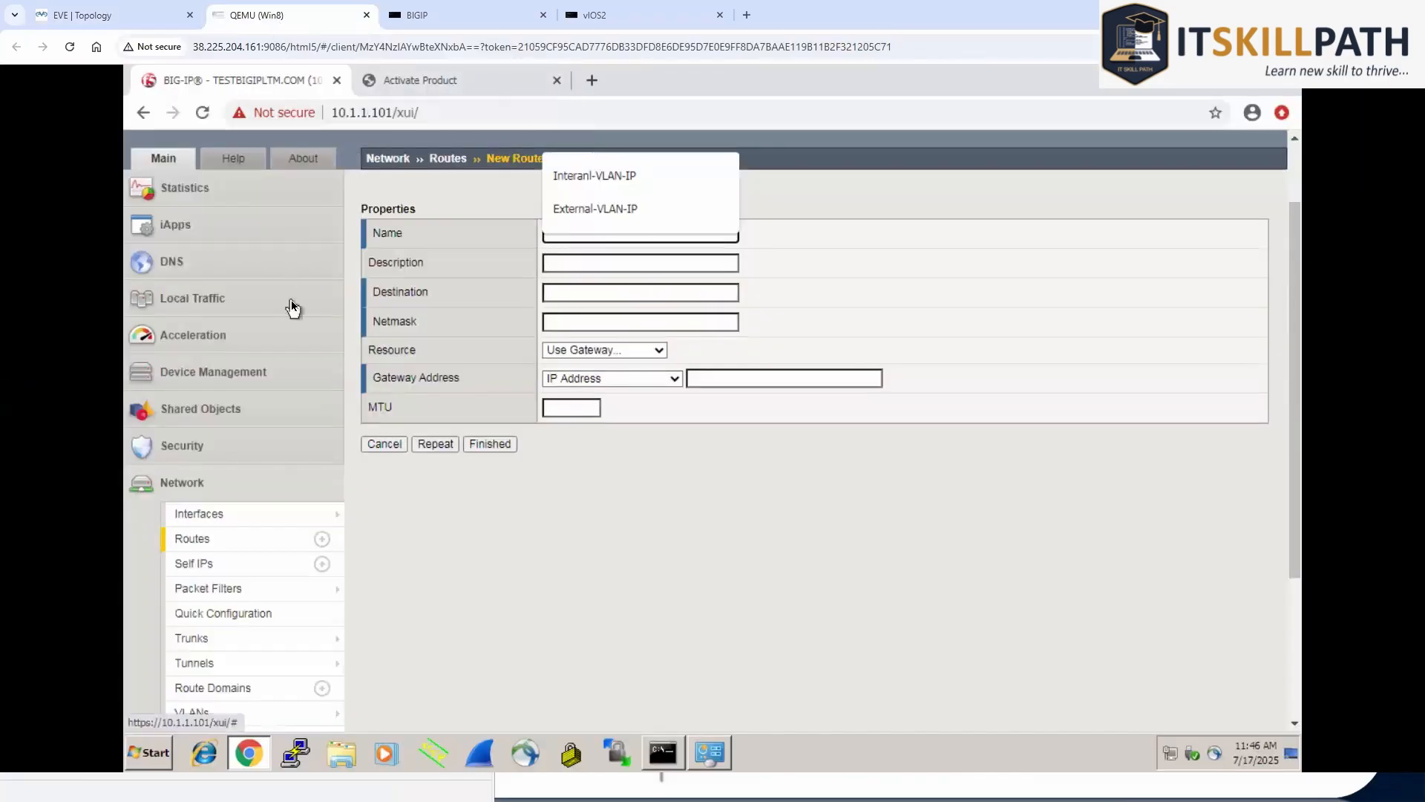
Name the route DF-Route with destination 0.0.0.0 and netmask 0.0.0.0.
click(559, 260)
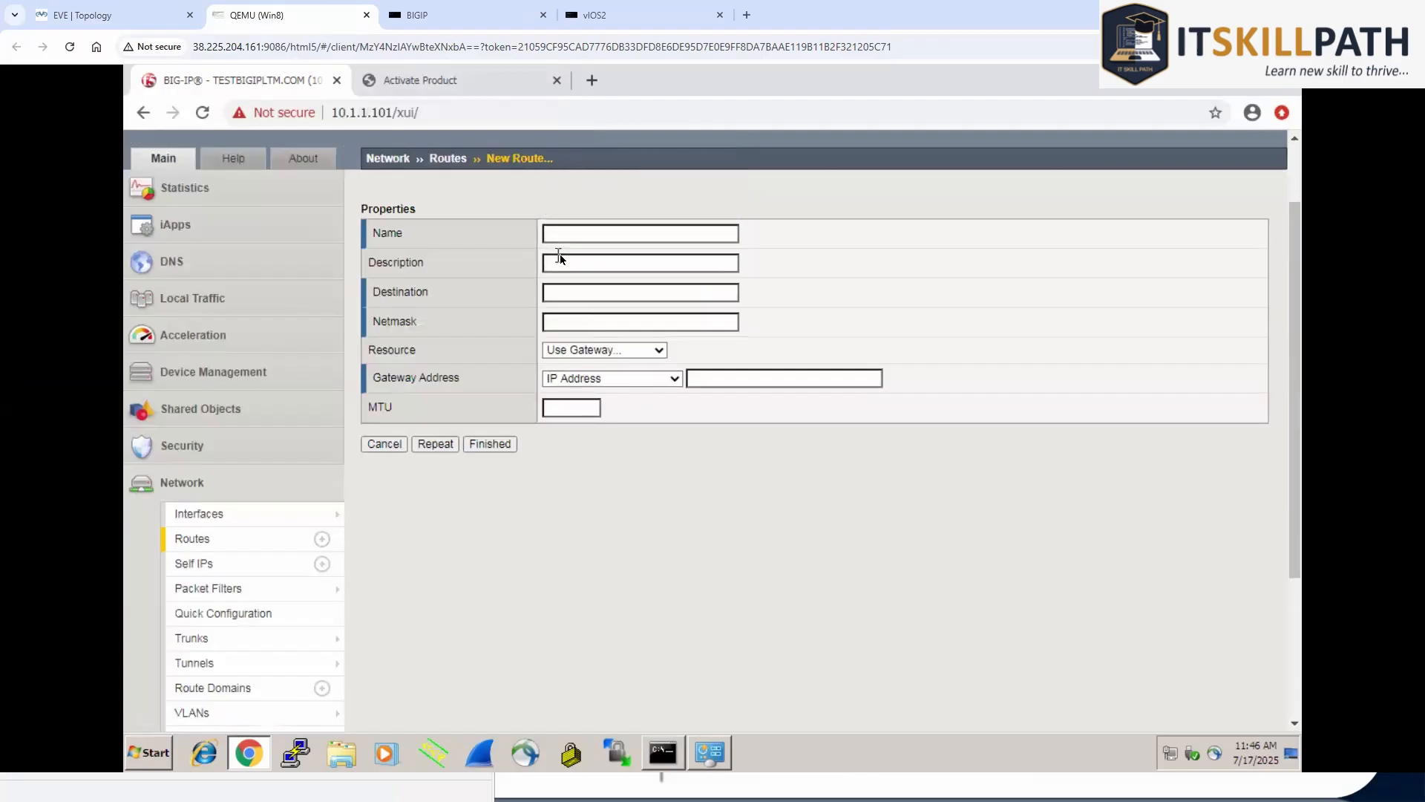
click(572, 238)
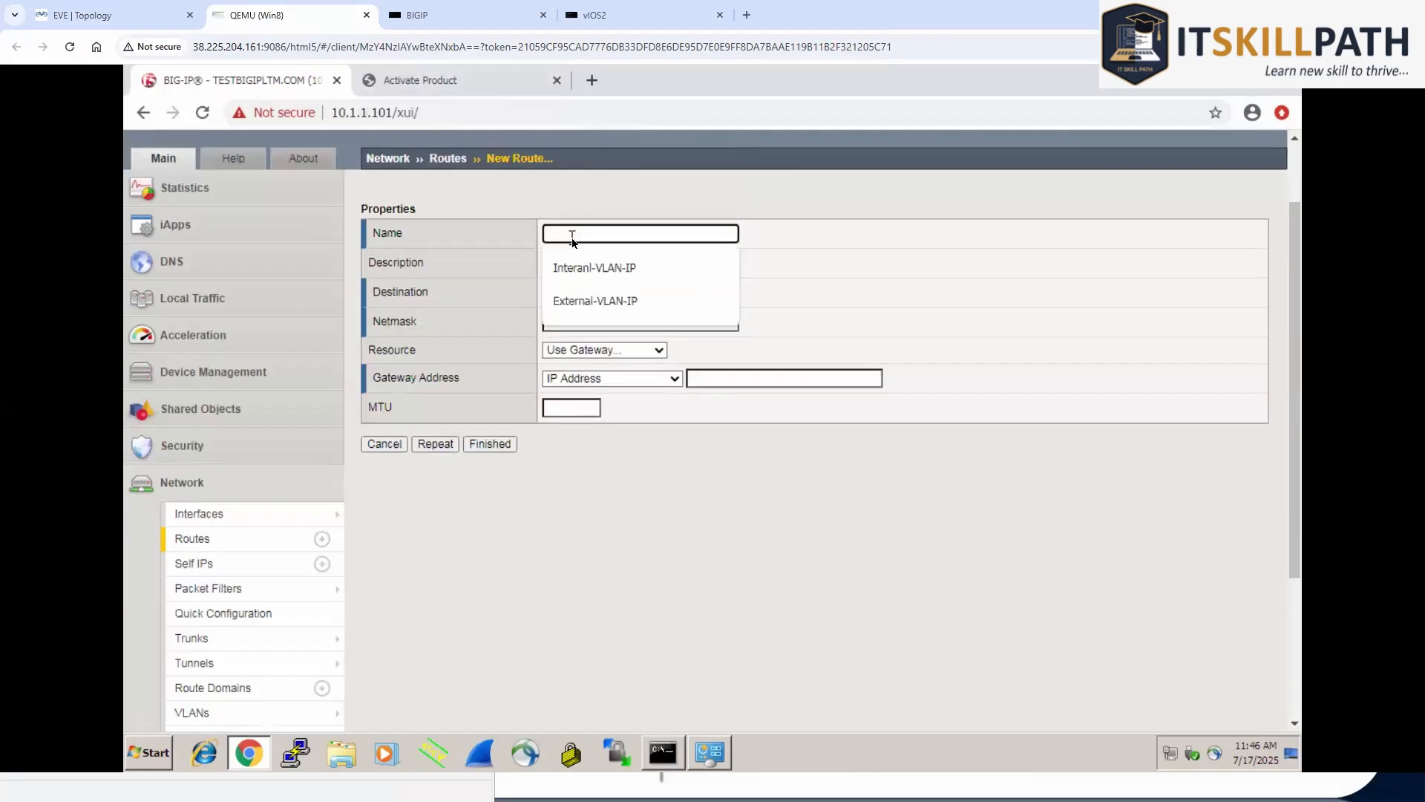
text(DF)
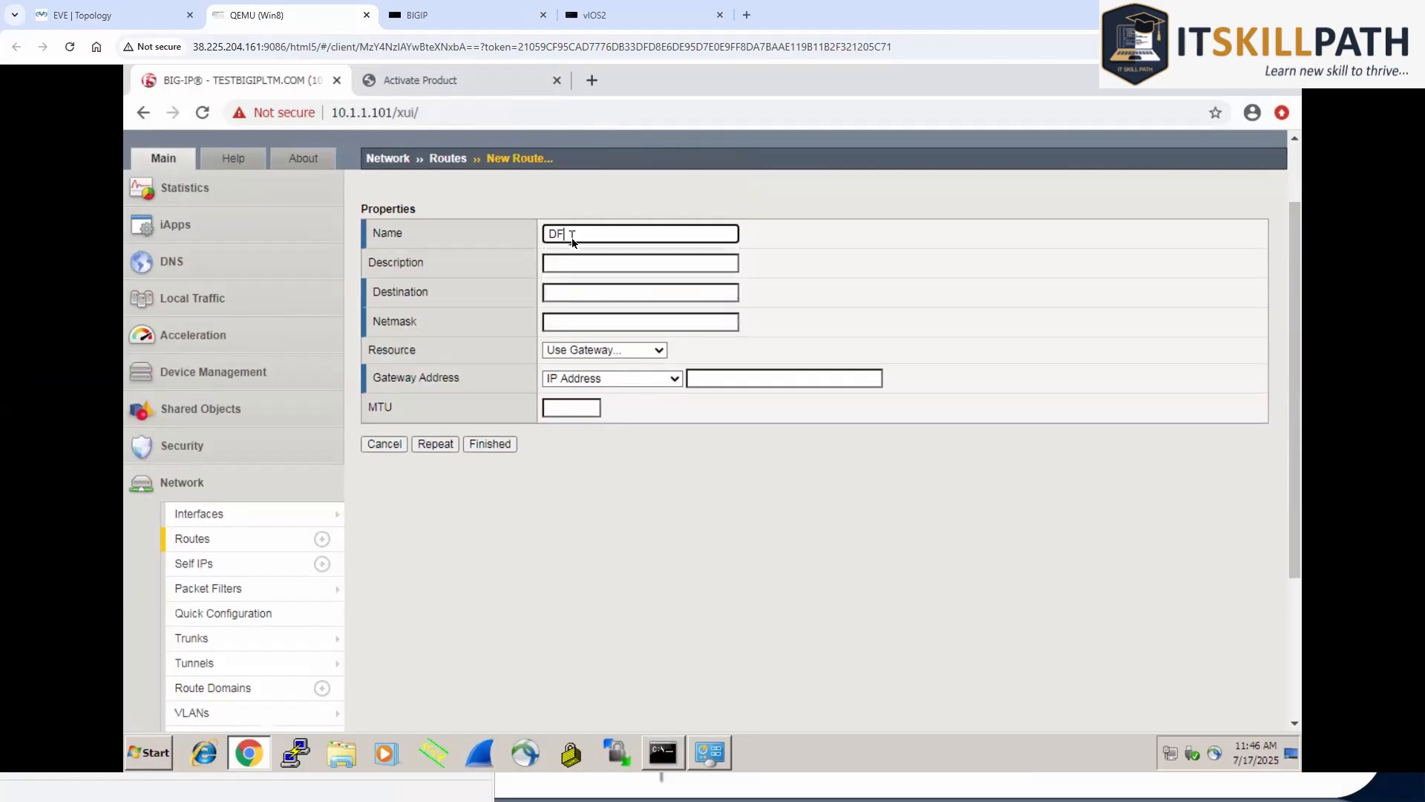
text(-Route)
click(567, 291)
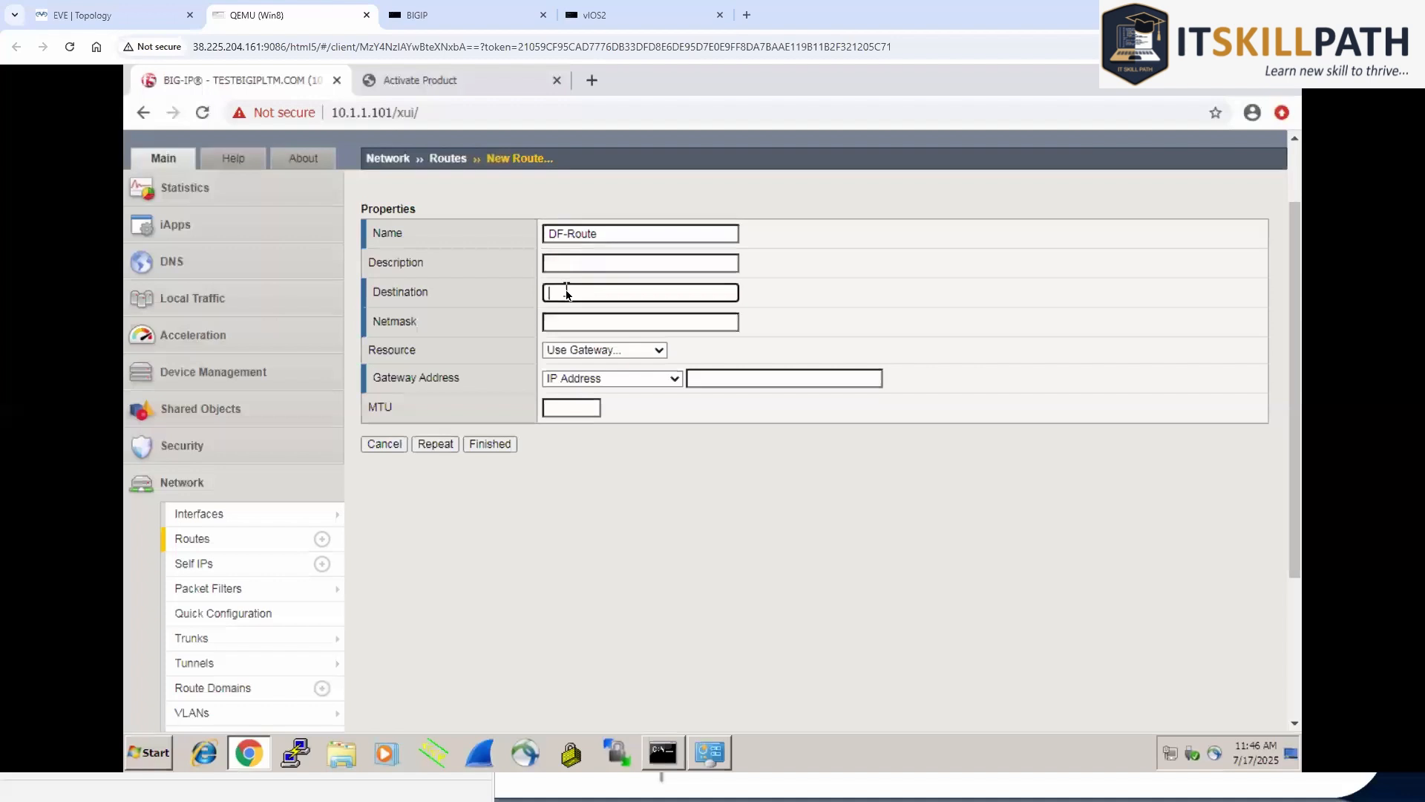
text(0.0.0.0)
click(557, 321)
text(0.0.0.0)
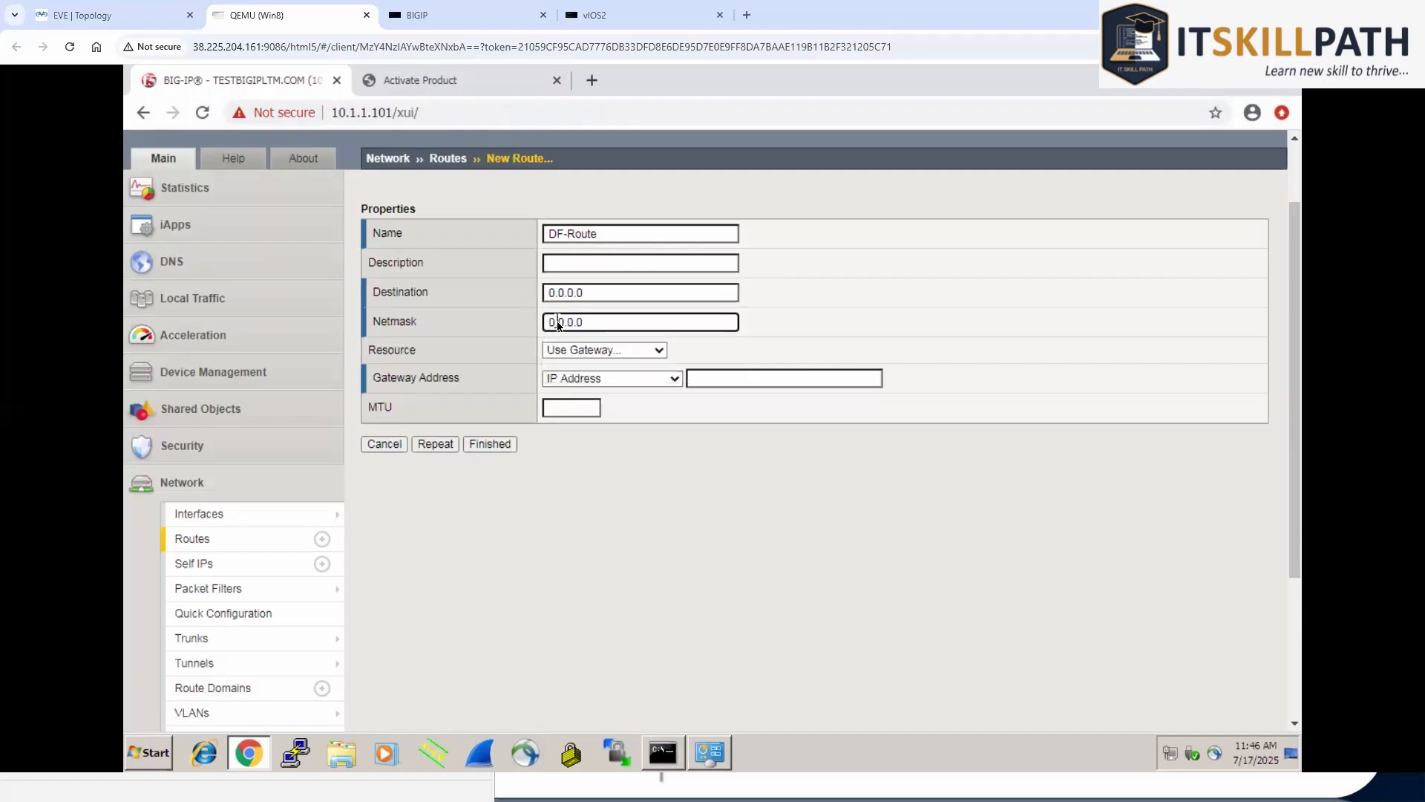
click(861, 296)
Set gateway 11.1.1.2 and MTU 1500, then save the route.
click(709, 381)
text(11.1.1.1)
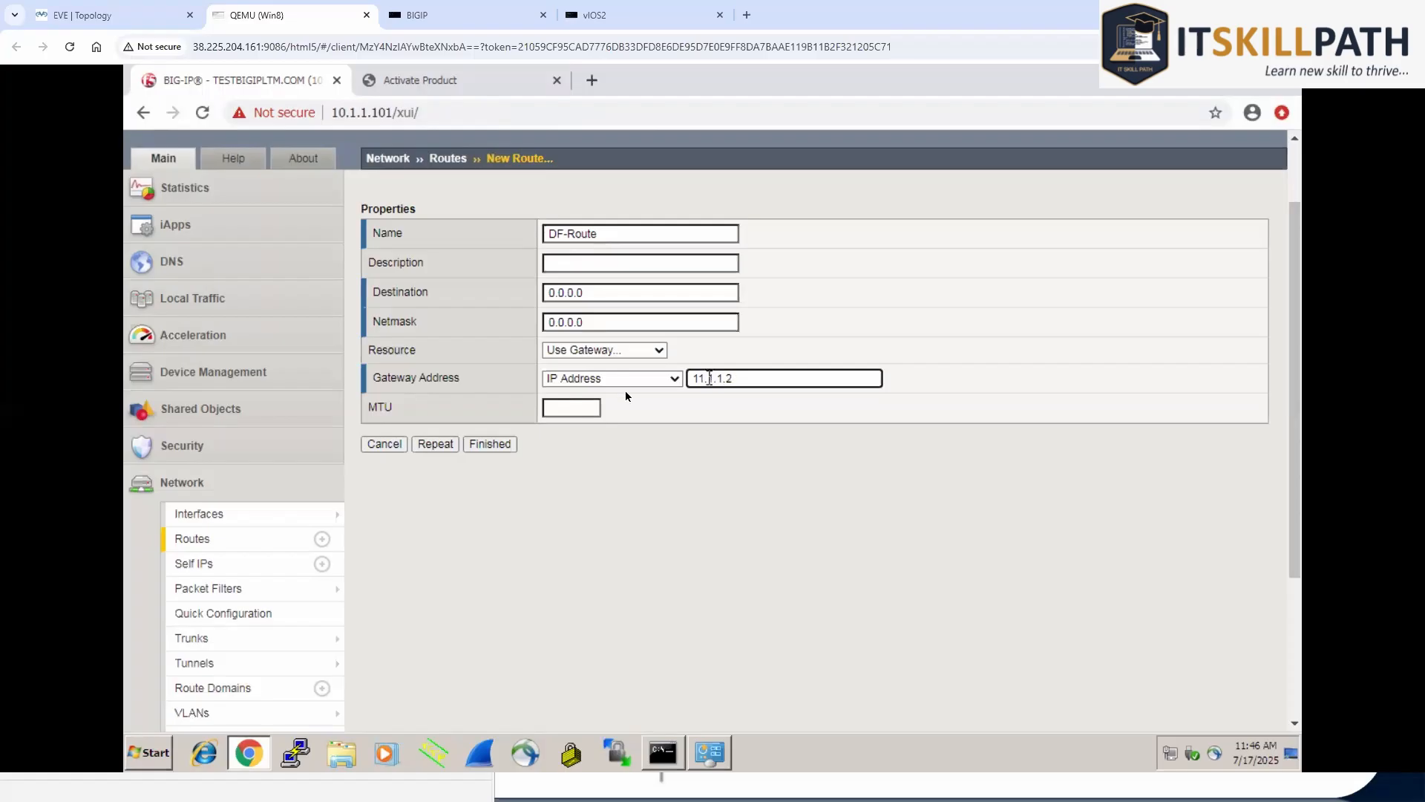
click(596, 407)
click(566, 443)
click(487, 445)
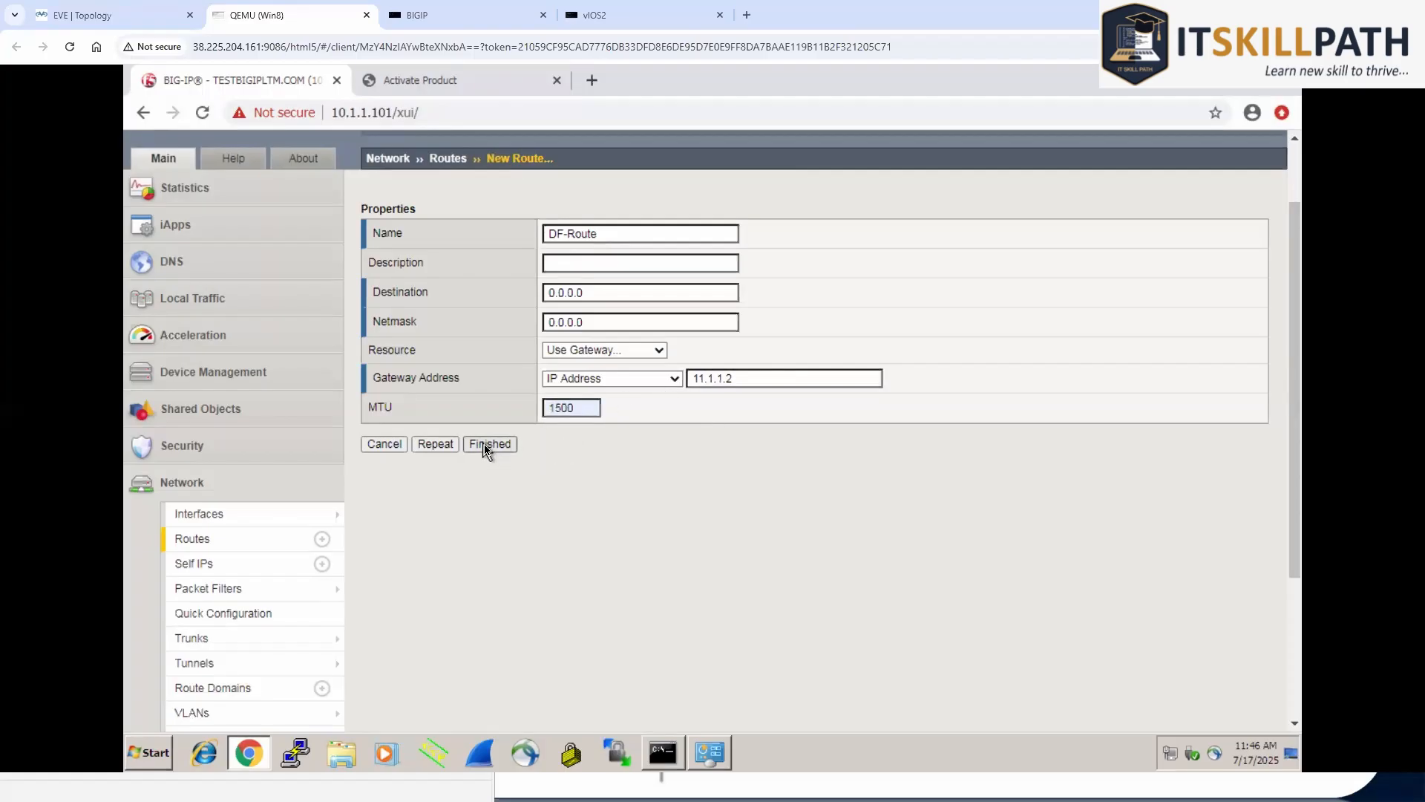
scroll(485, 446, down, 3)
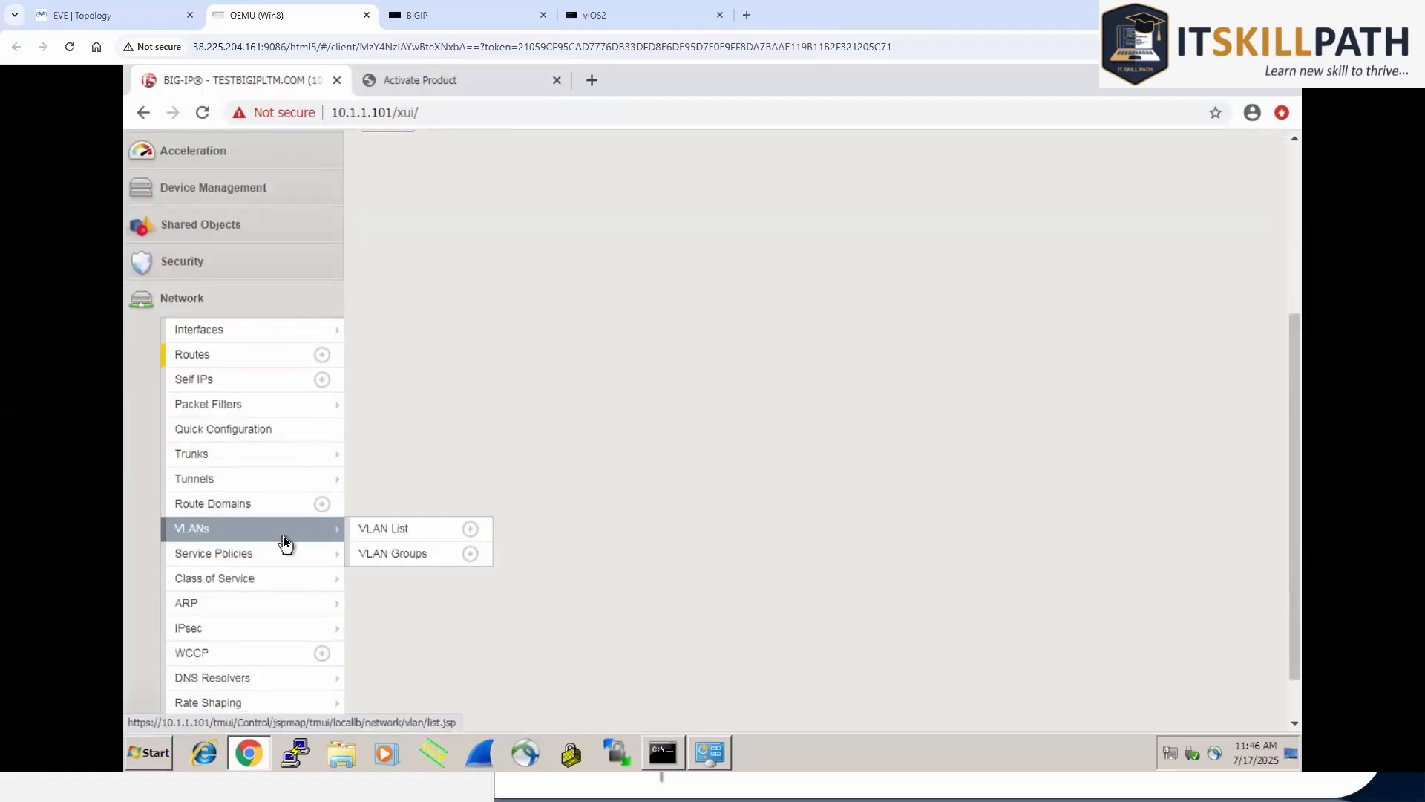
Draft a trunk with member interface 1.3 from the Trunk List, then cancel it.
mouse_move(273, 577)
mouse_move(232, 466)
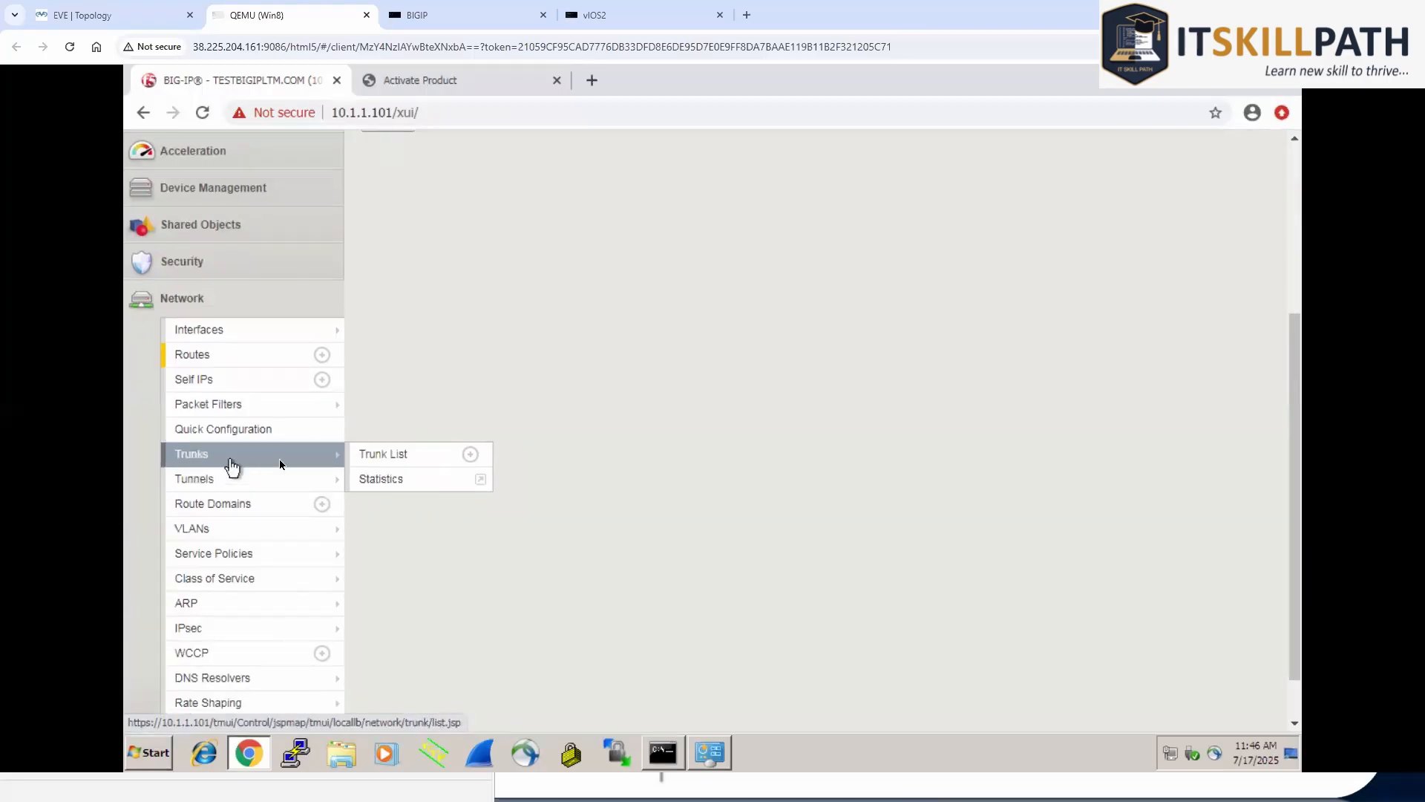
click(389, 456)
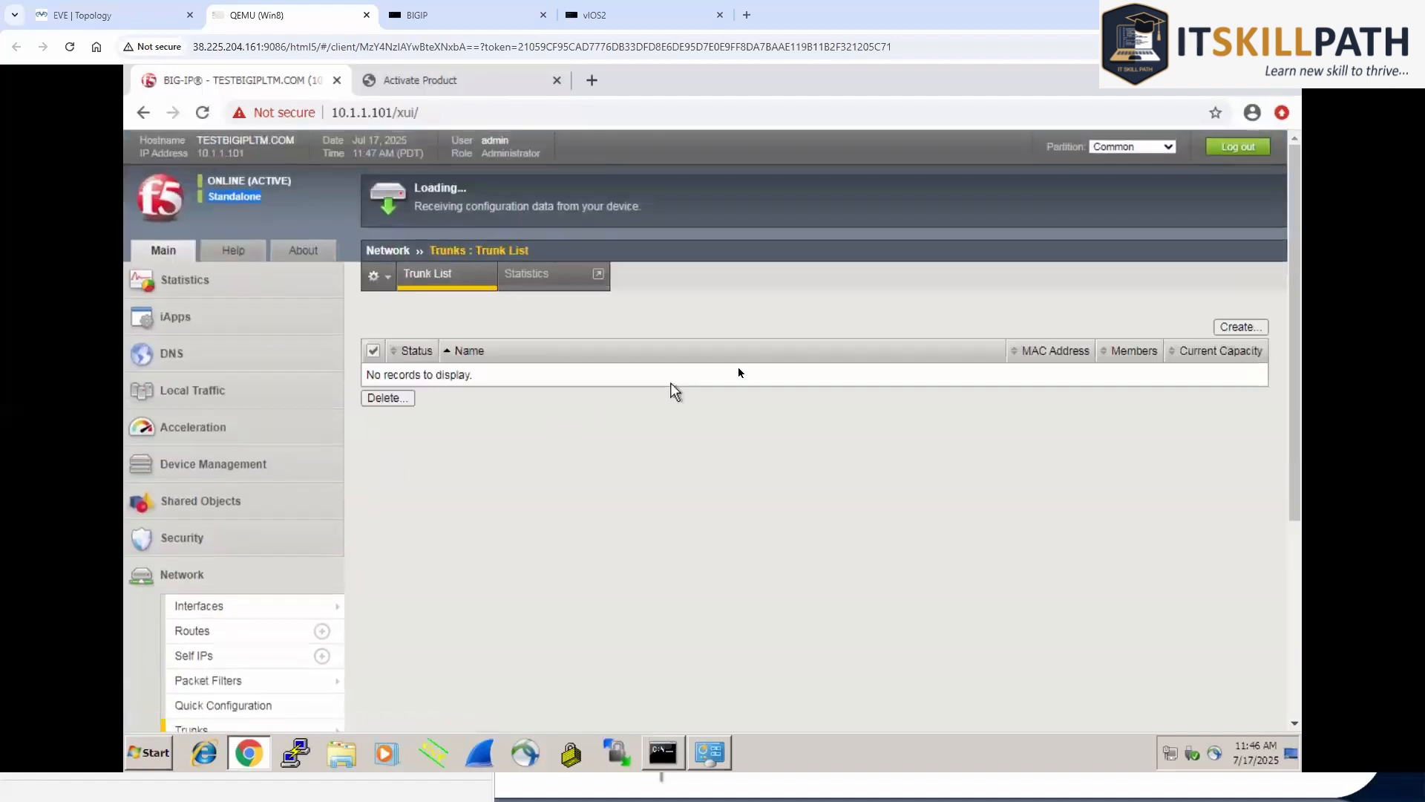
click(1240, 327)
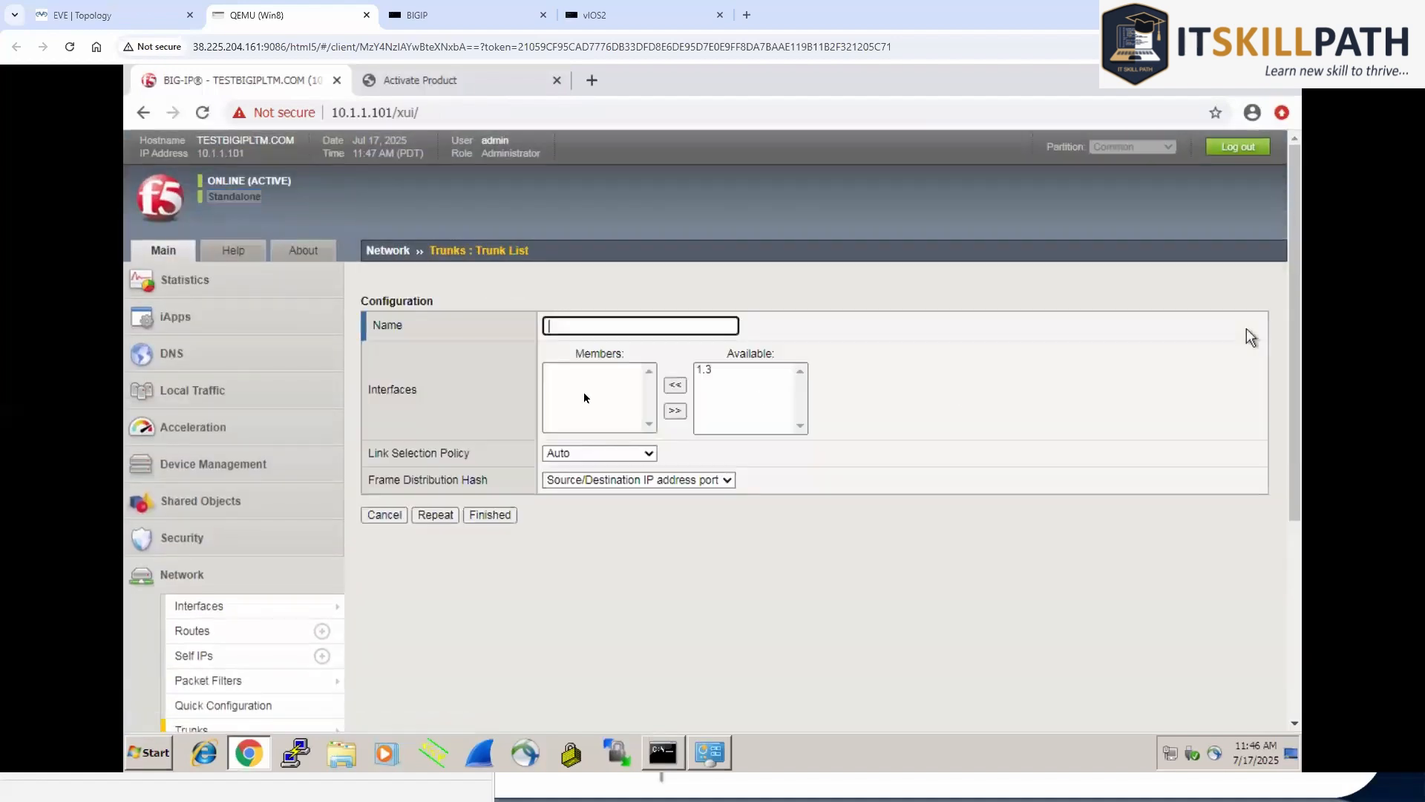
click(705, 370)
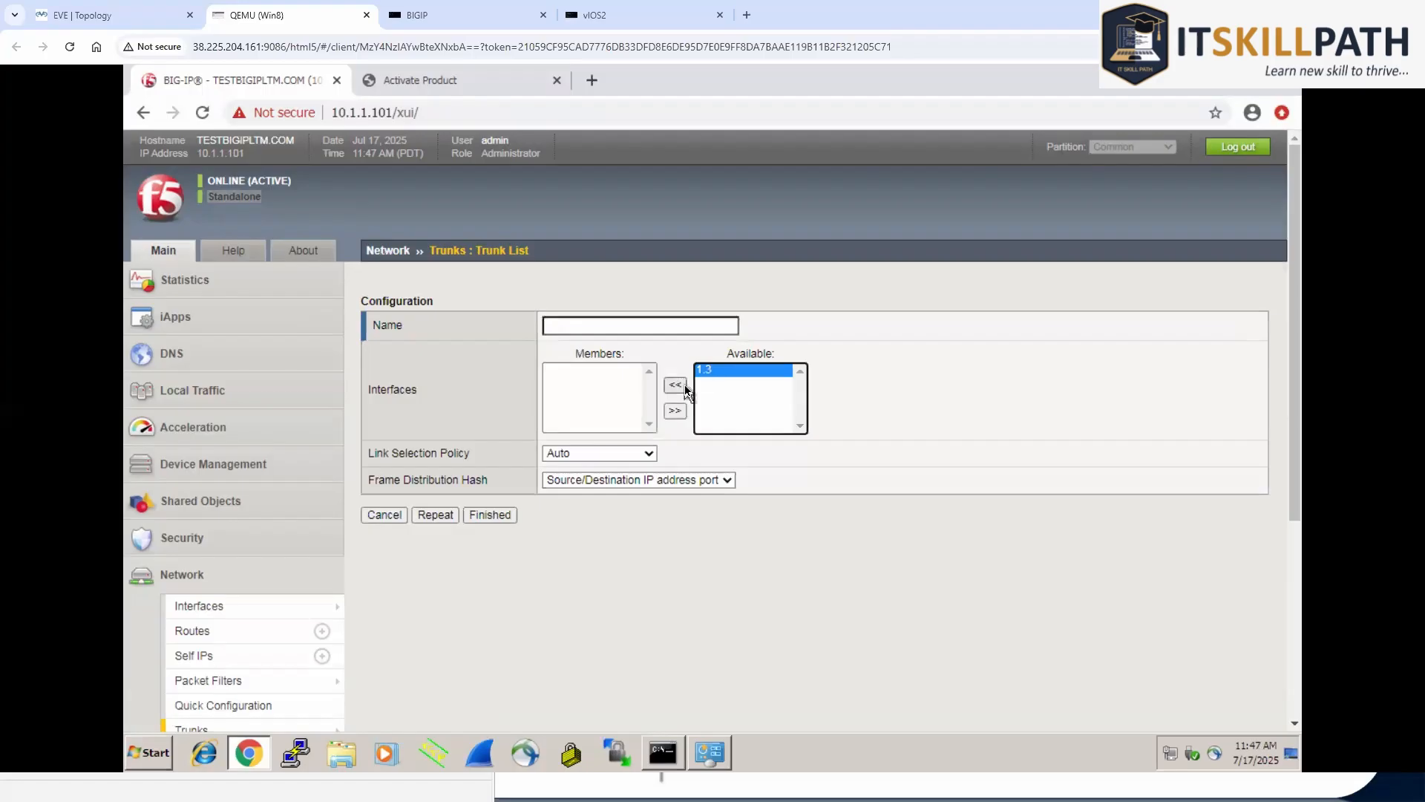
click(675, 385)
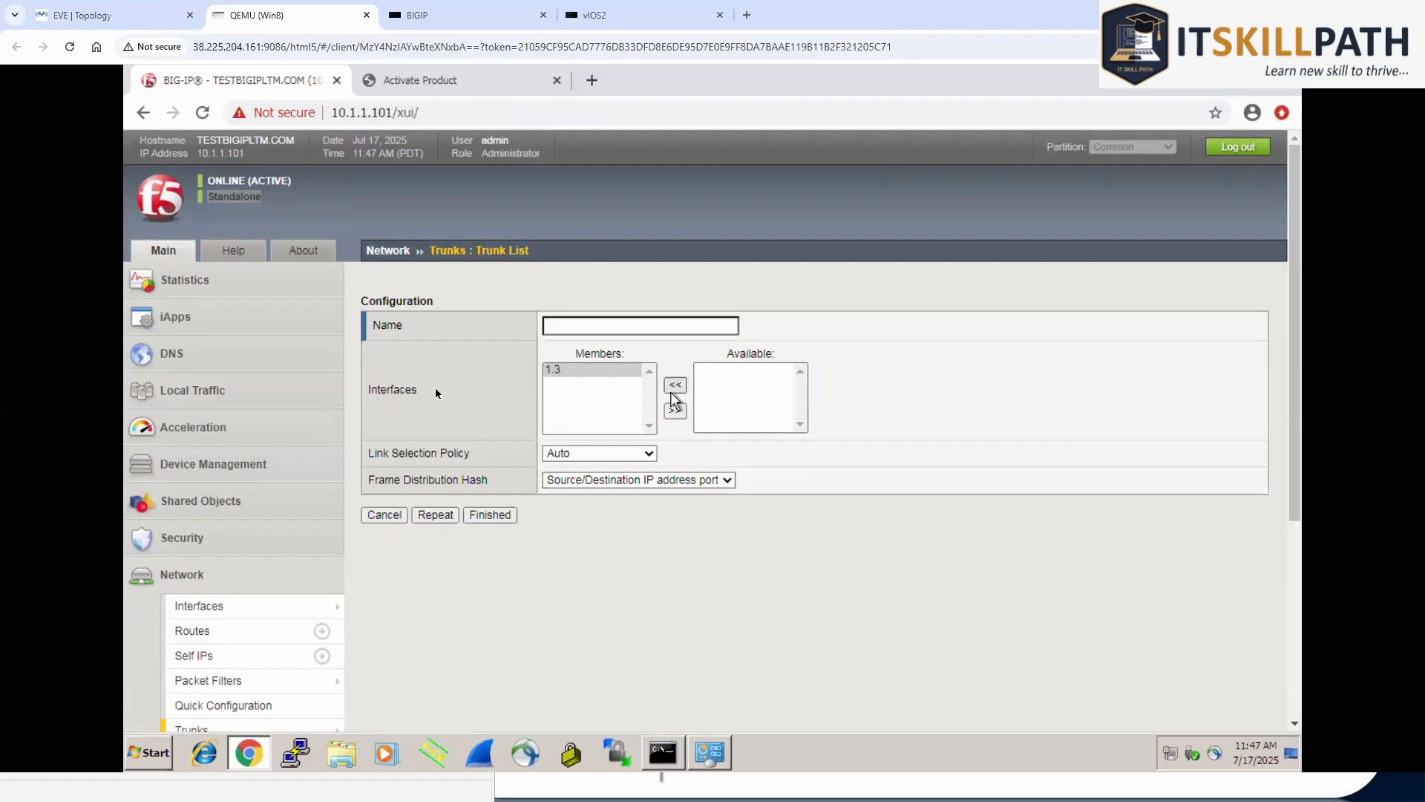
click(567, 325)
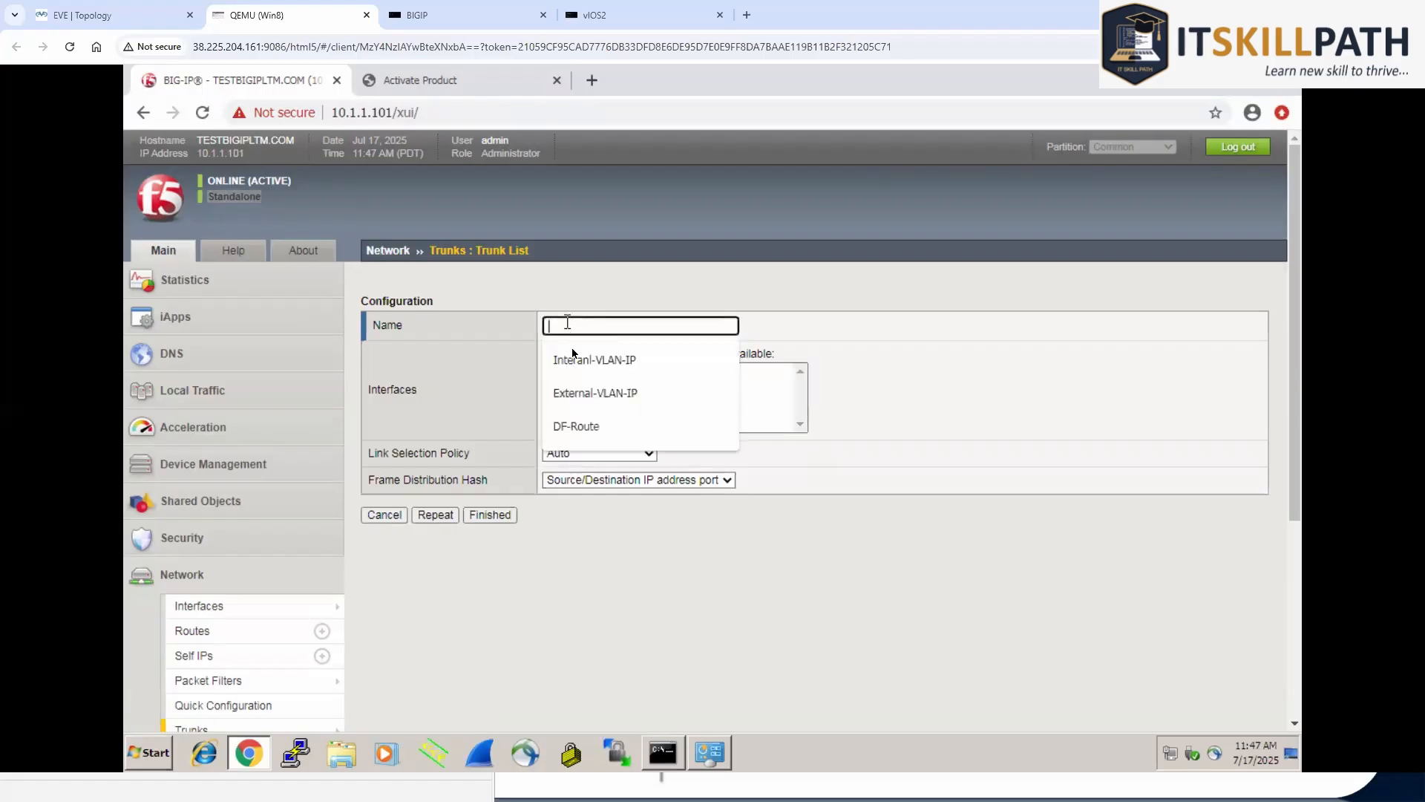
click(399, 451)
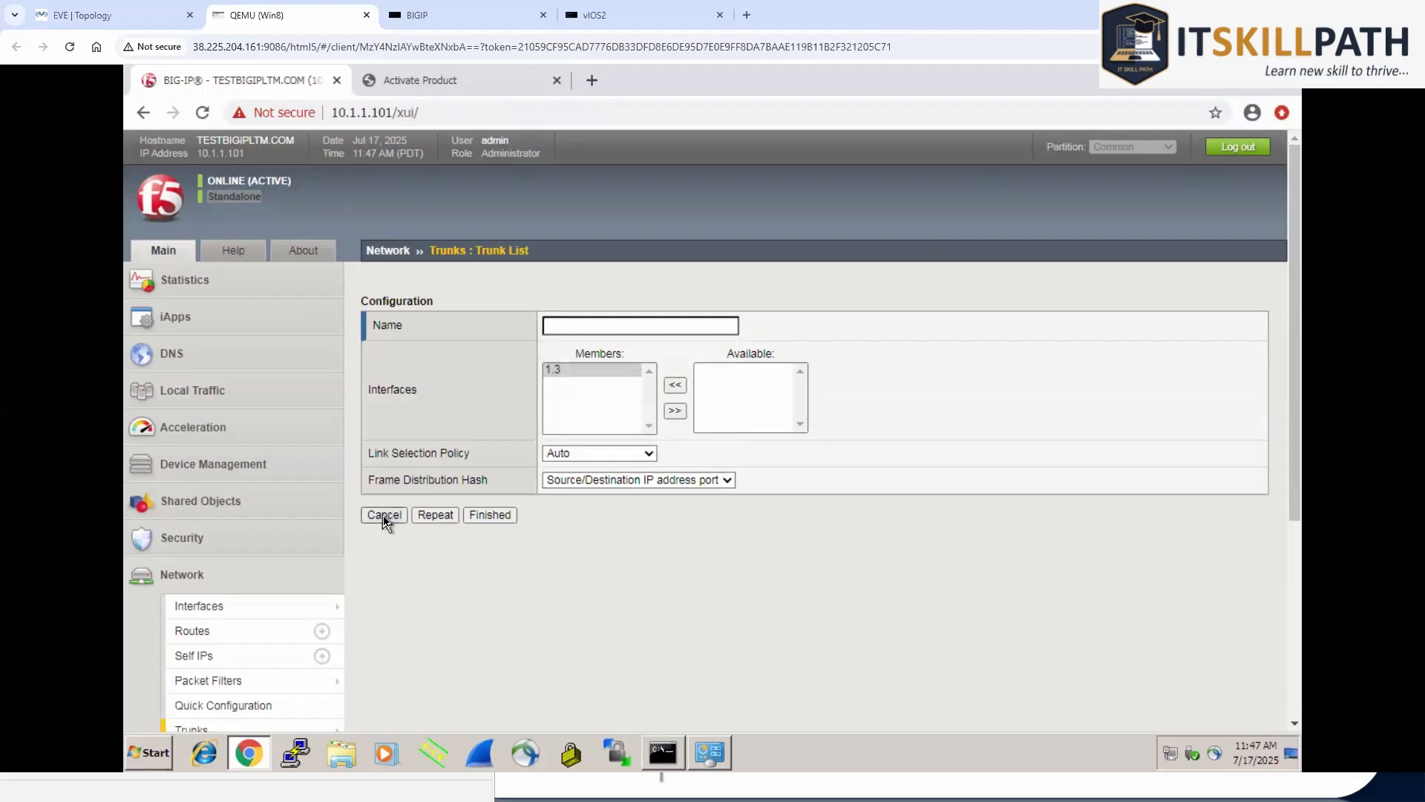
click(384, 517)
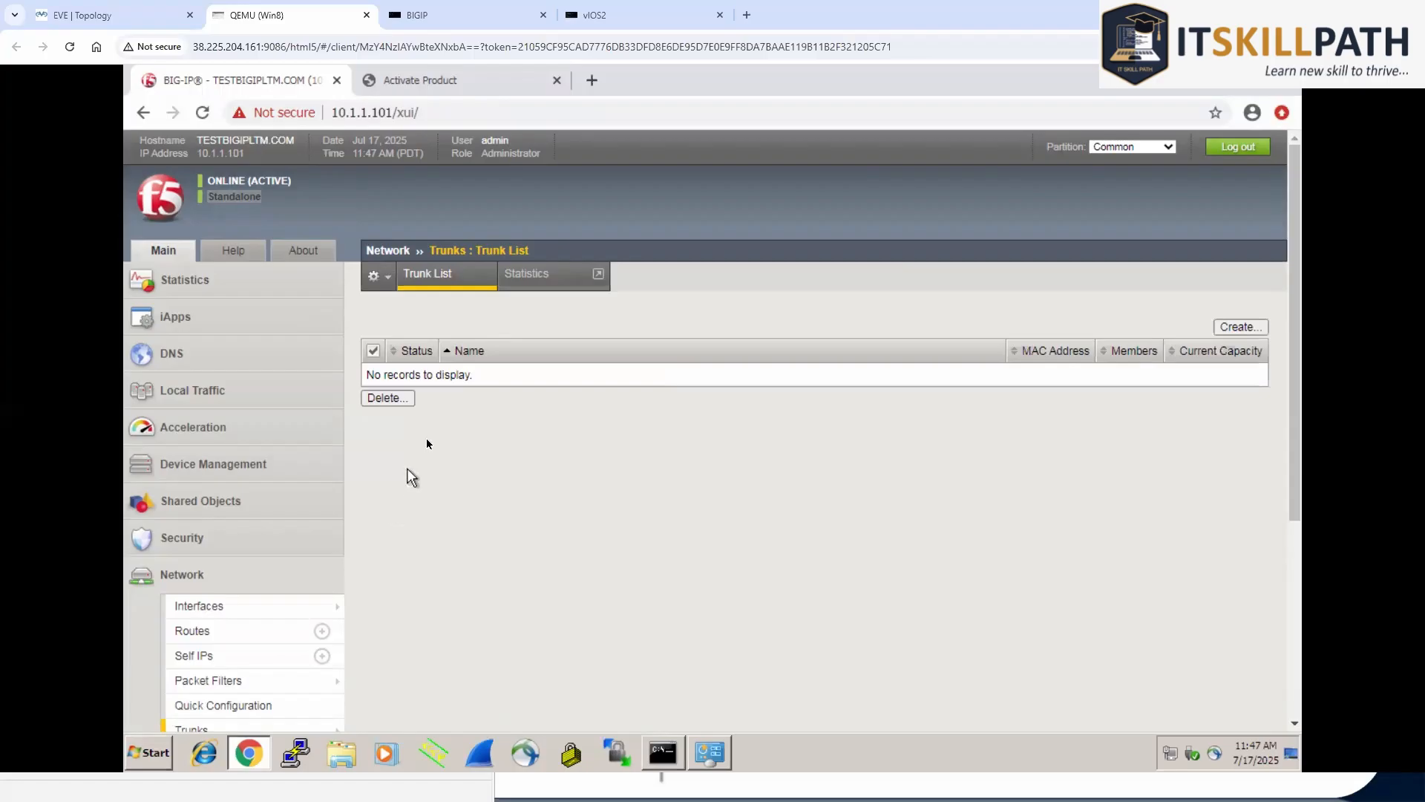
scroll(428, 446, down, 2)
scroll(429, 445, up, 2)
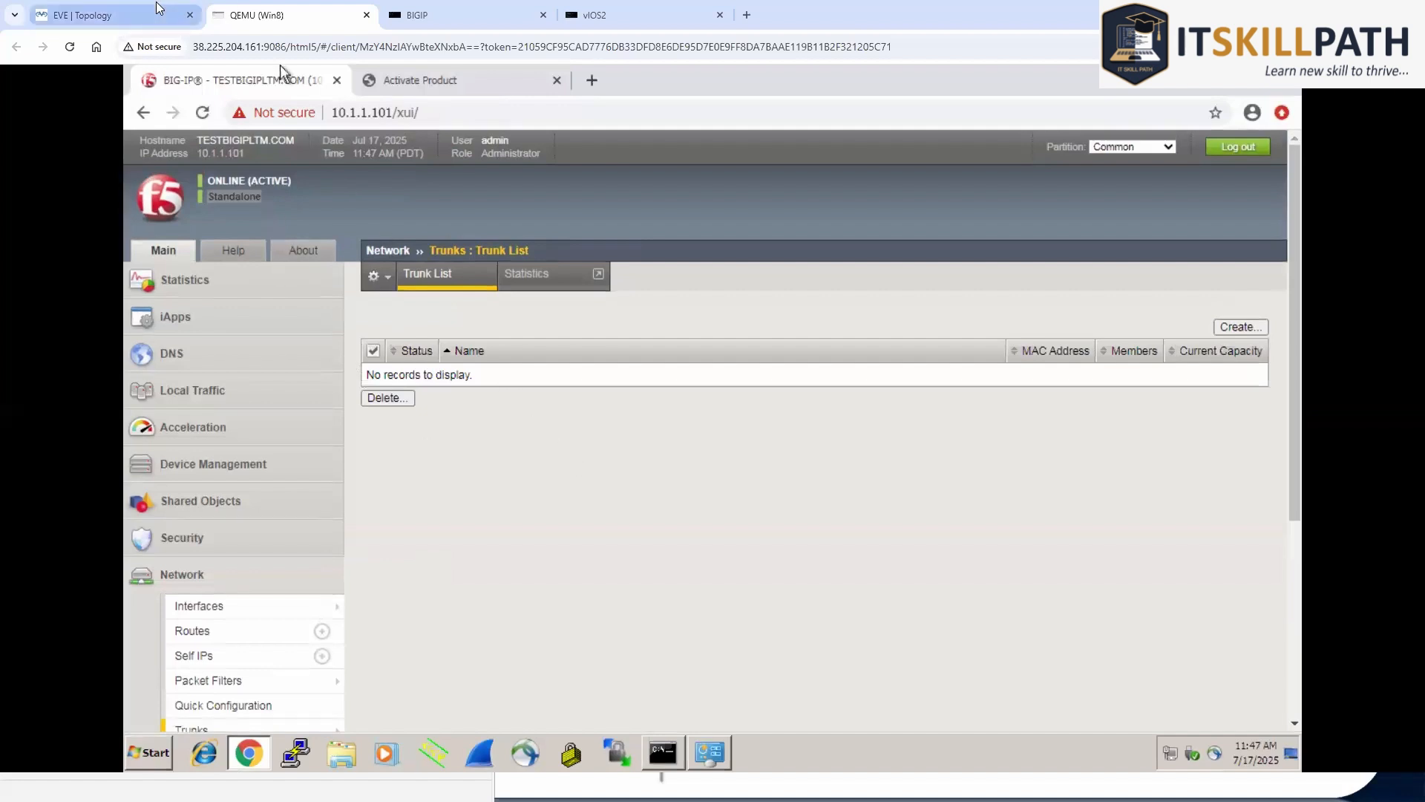
click(112, 14)
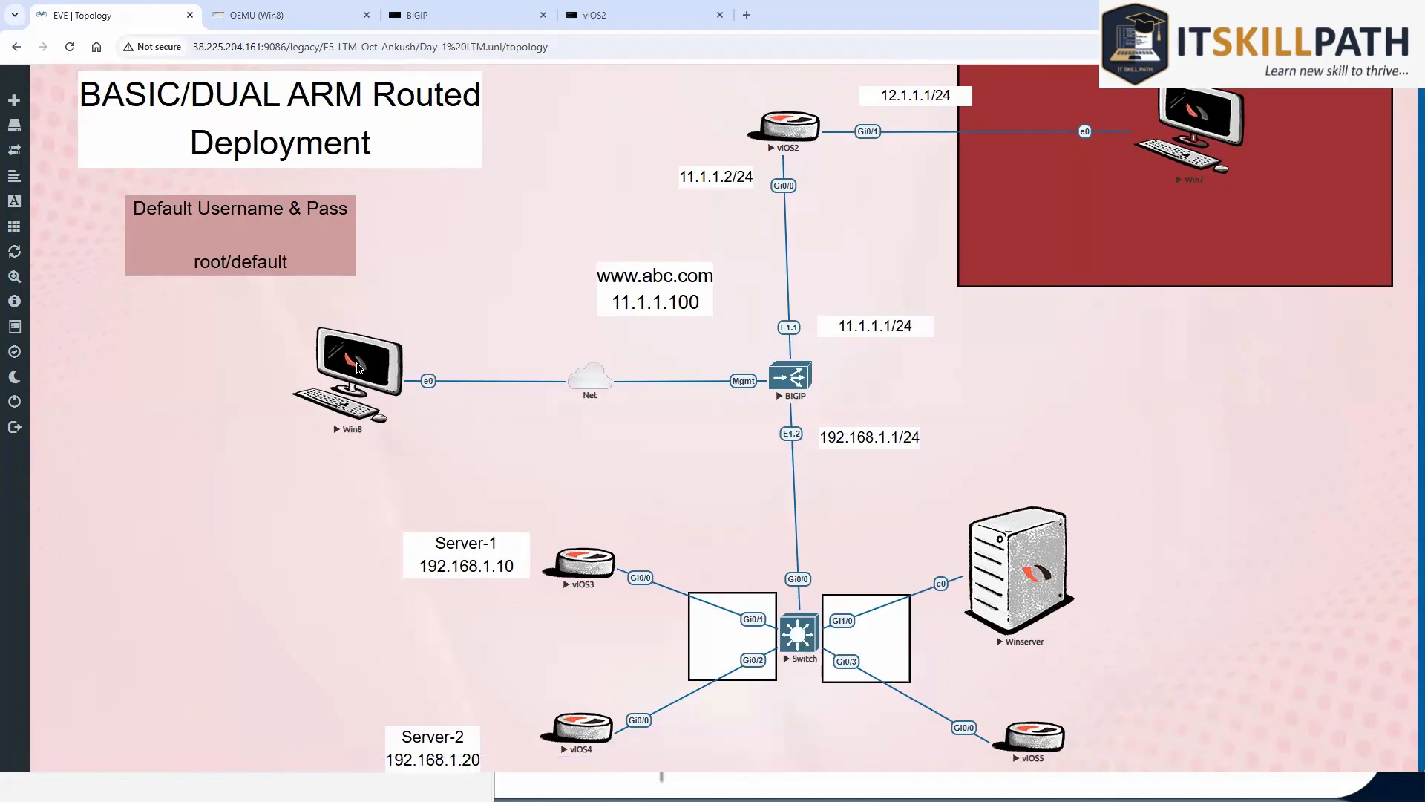
click(276, 15)
scroll(530, 583, down, 5)
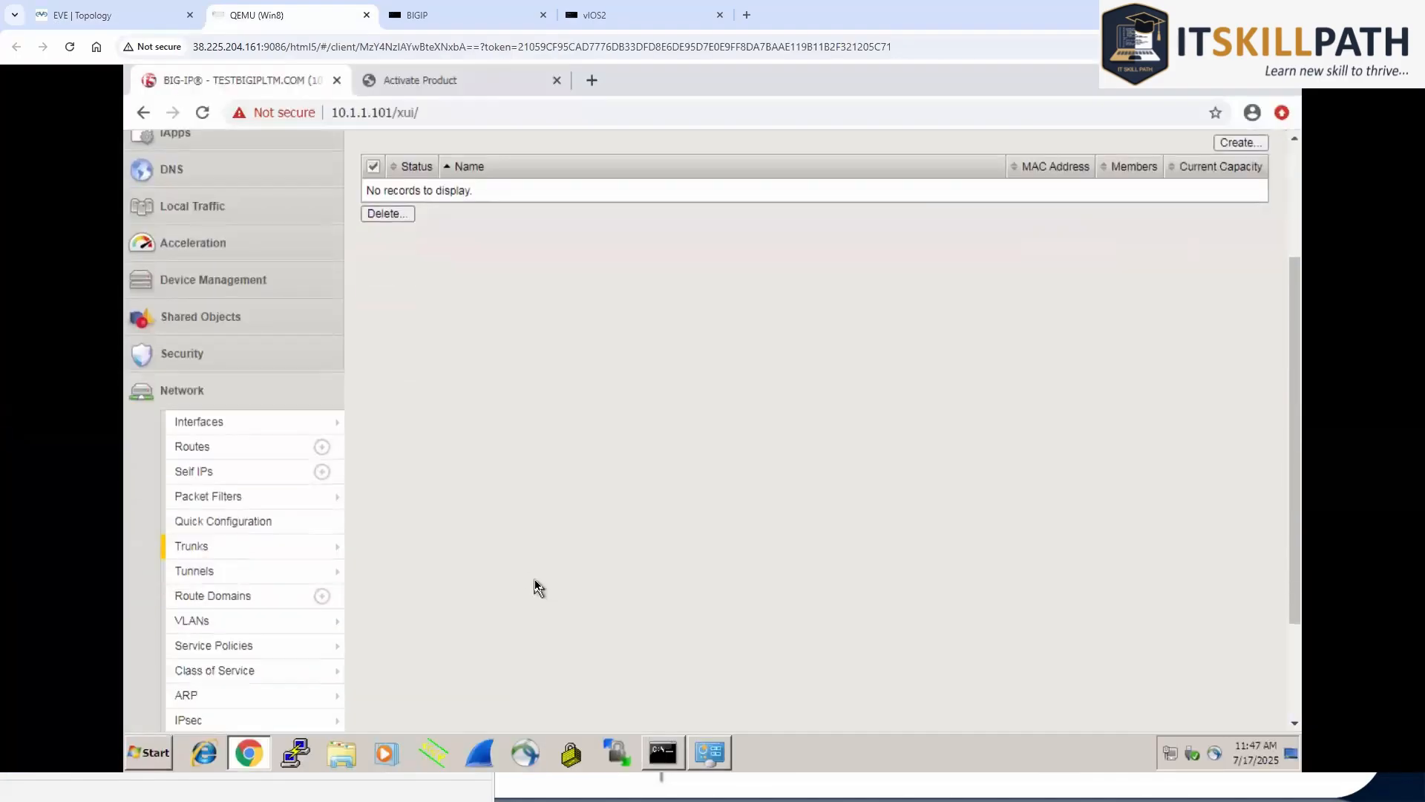
Check the Self IPs and Interfaces lists, then open Local Traffic Pools and the empty Virtual Server list.
scroll(536, 588, up, 3)
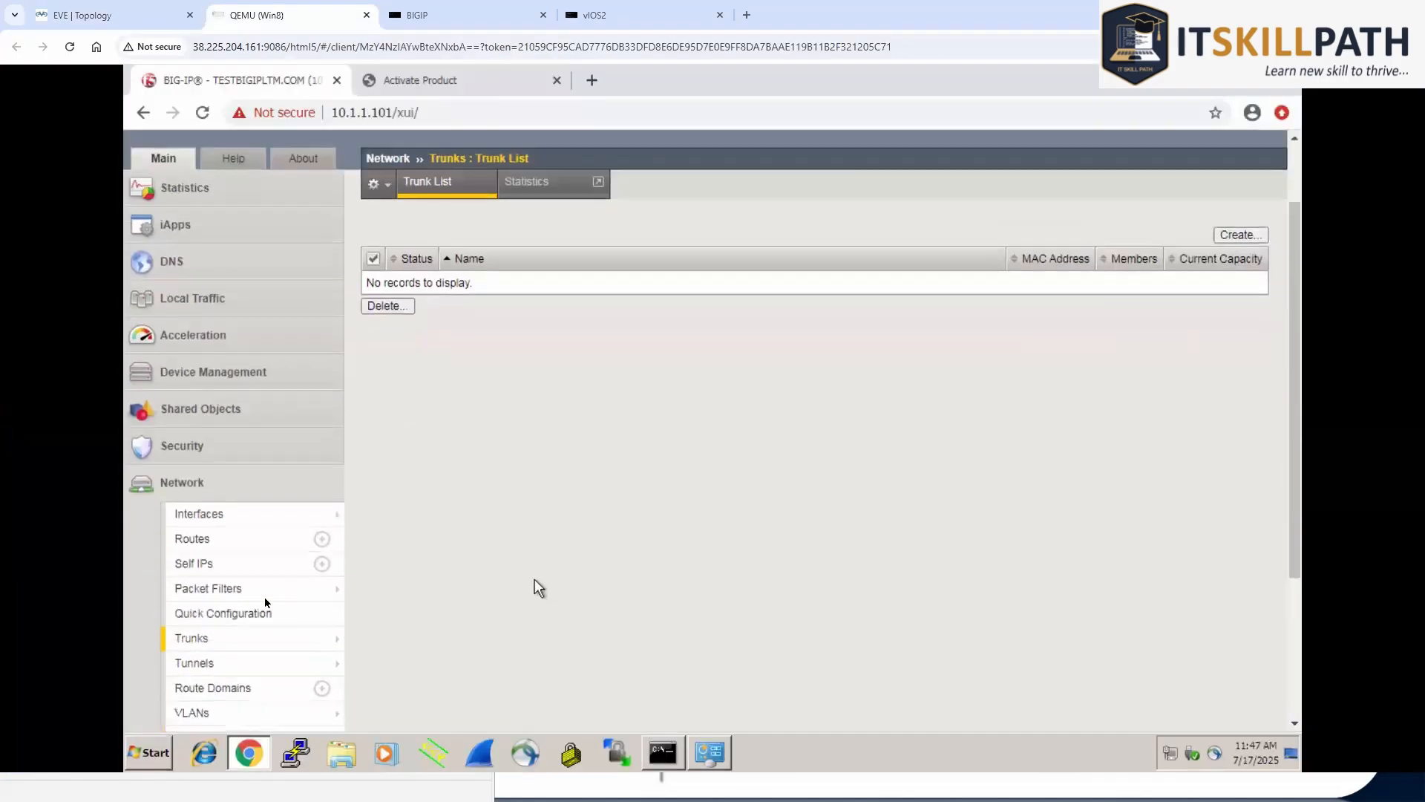
click(232, 572)
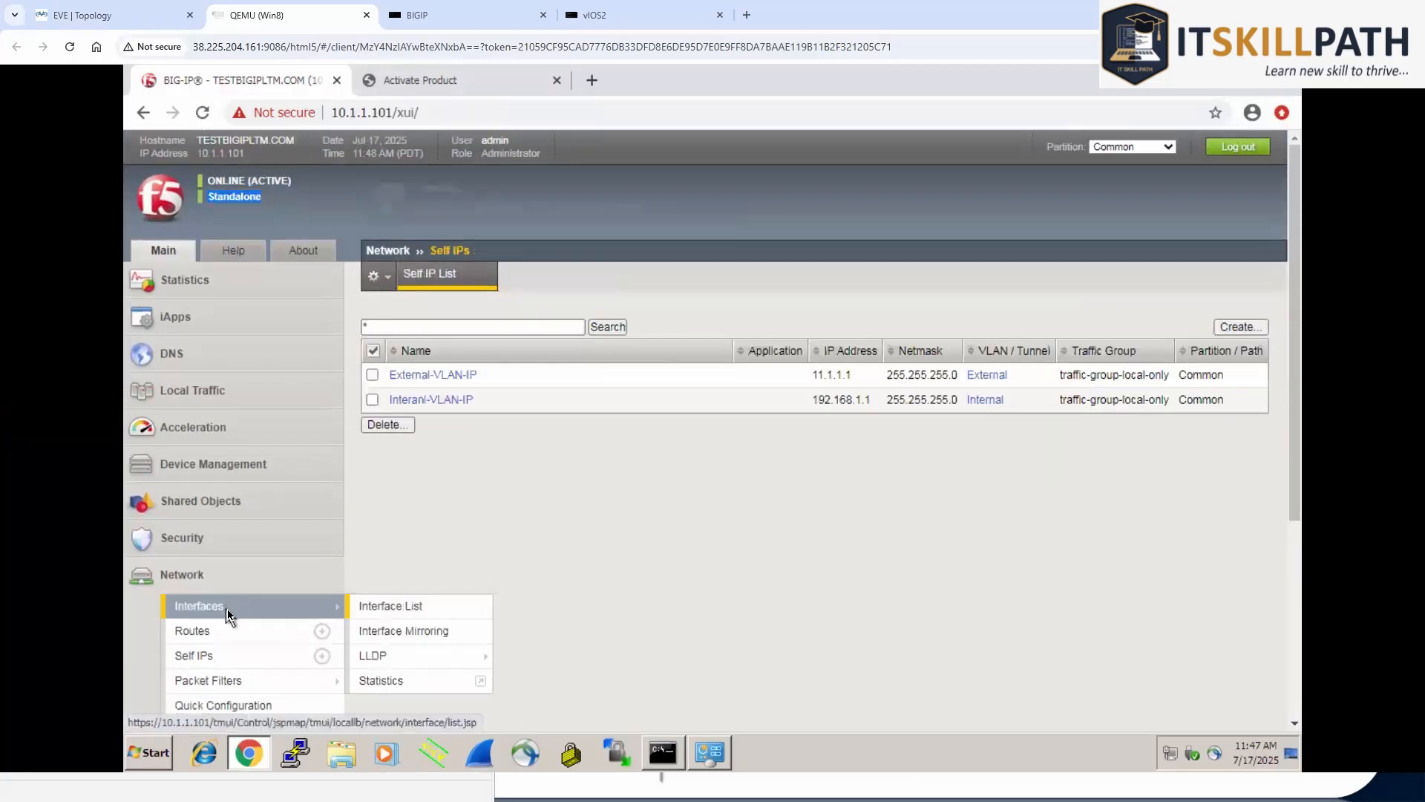
click(229, 599)
click(234, 392)
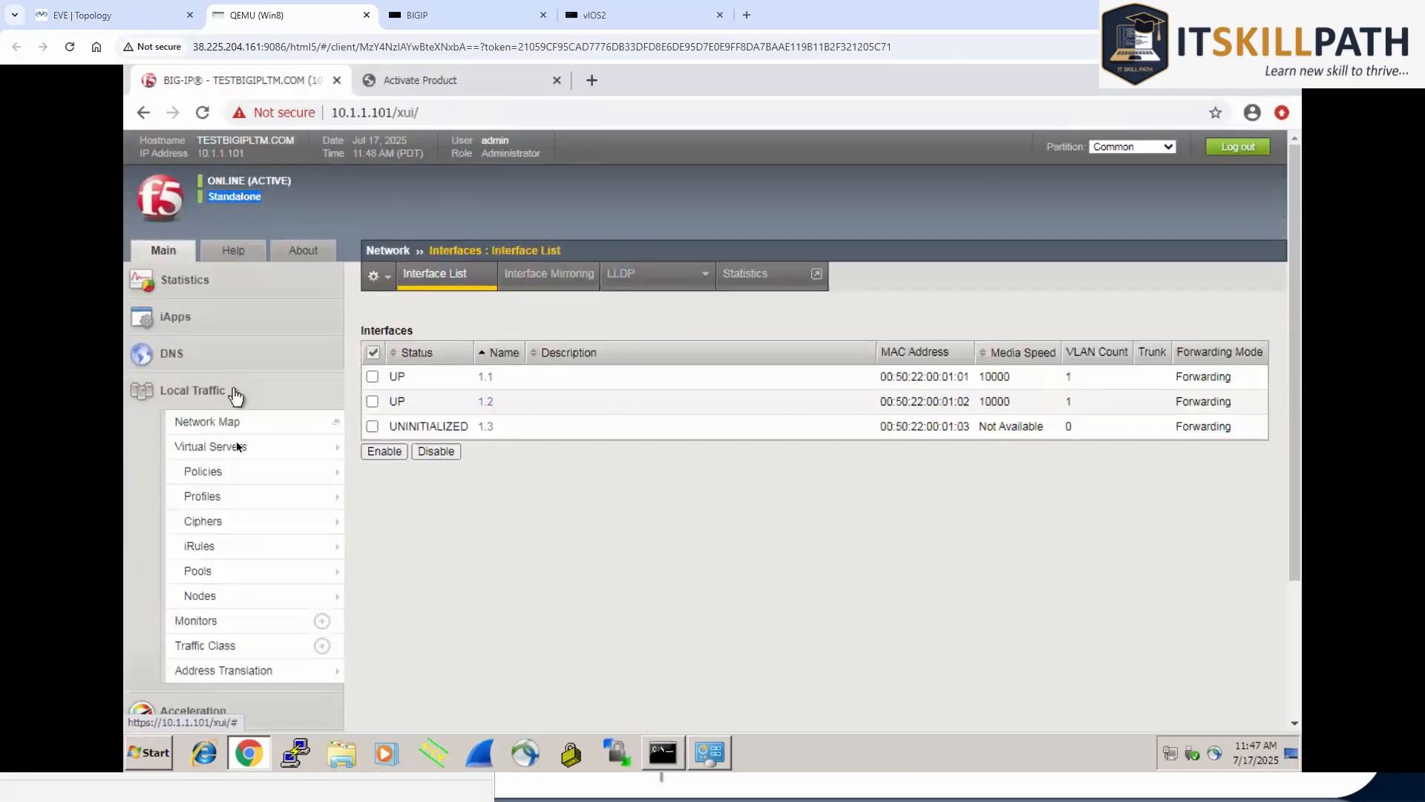
mouse_move(238, 460)
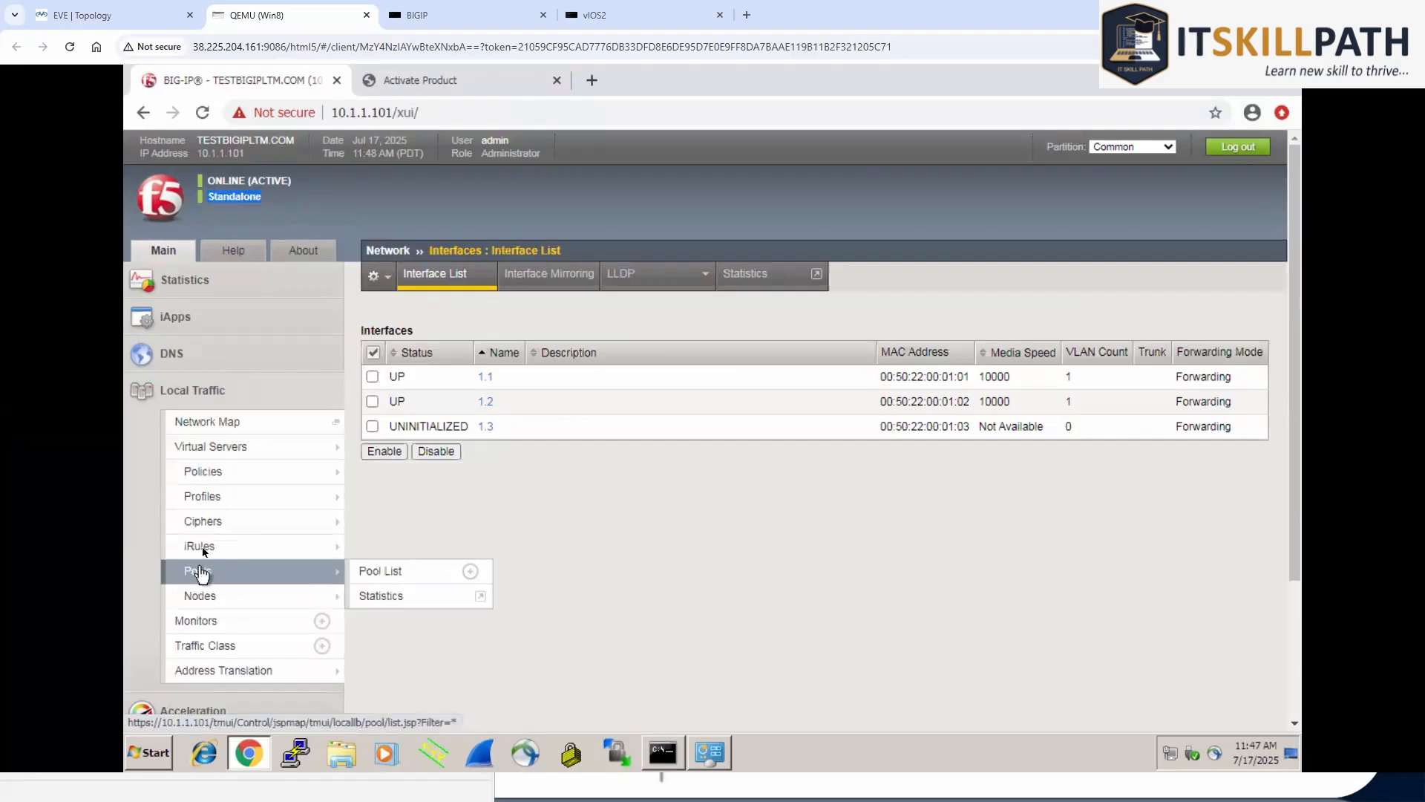
click(199, 572)
click(220, 450)
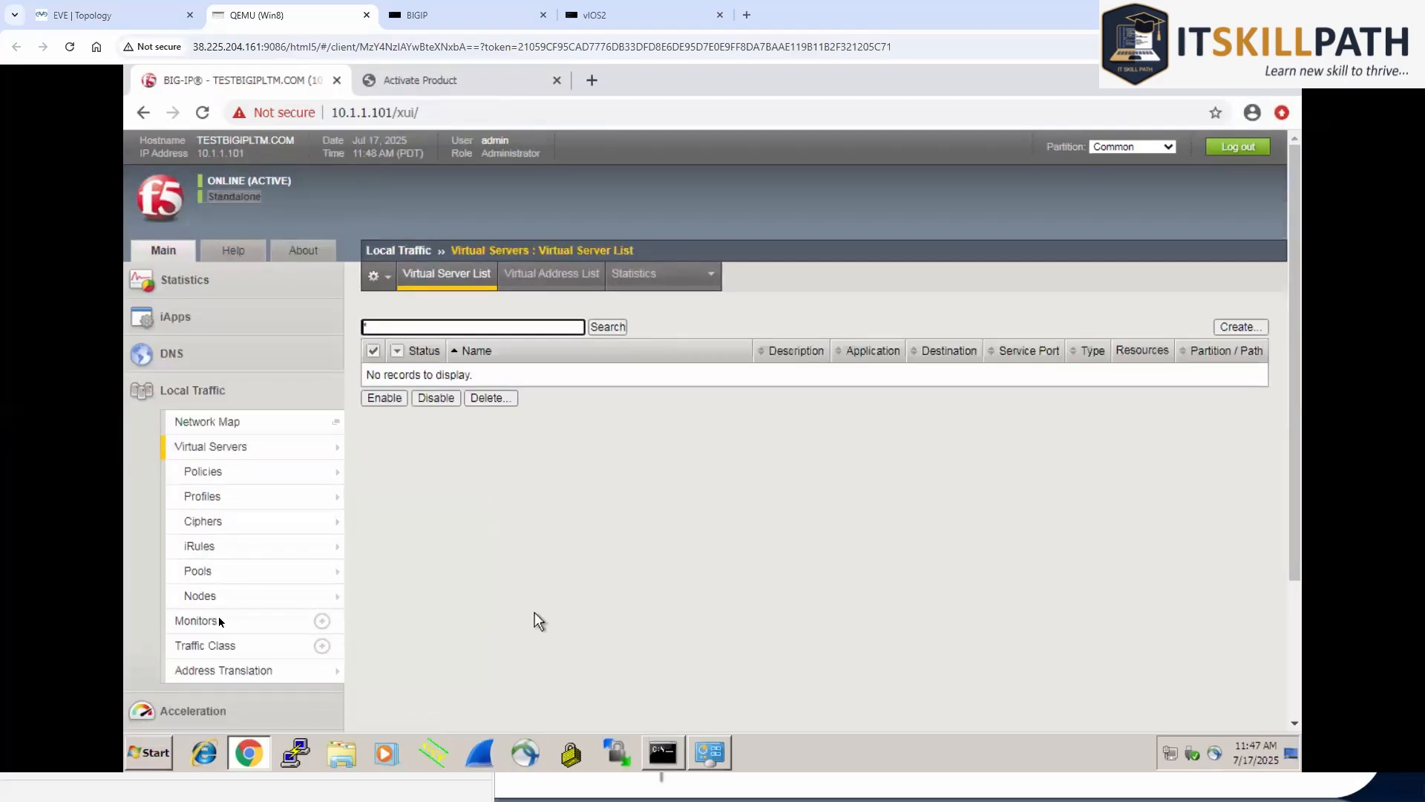
mouse_move(218, 601)
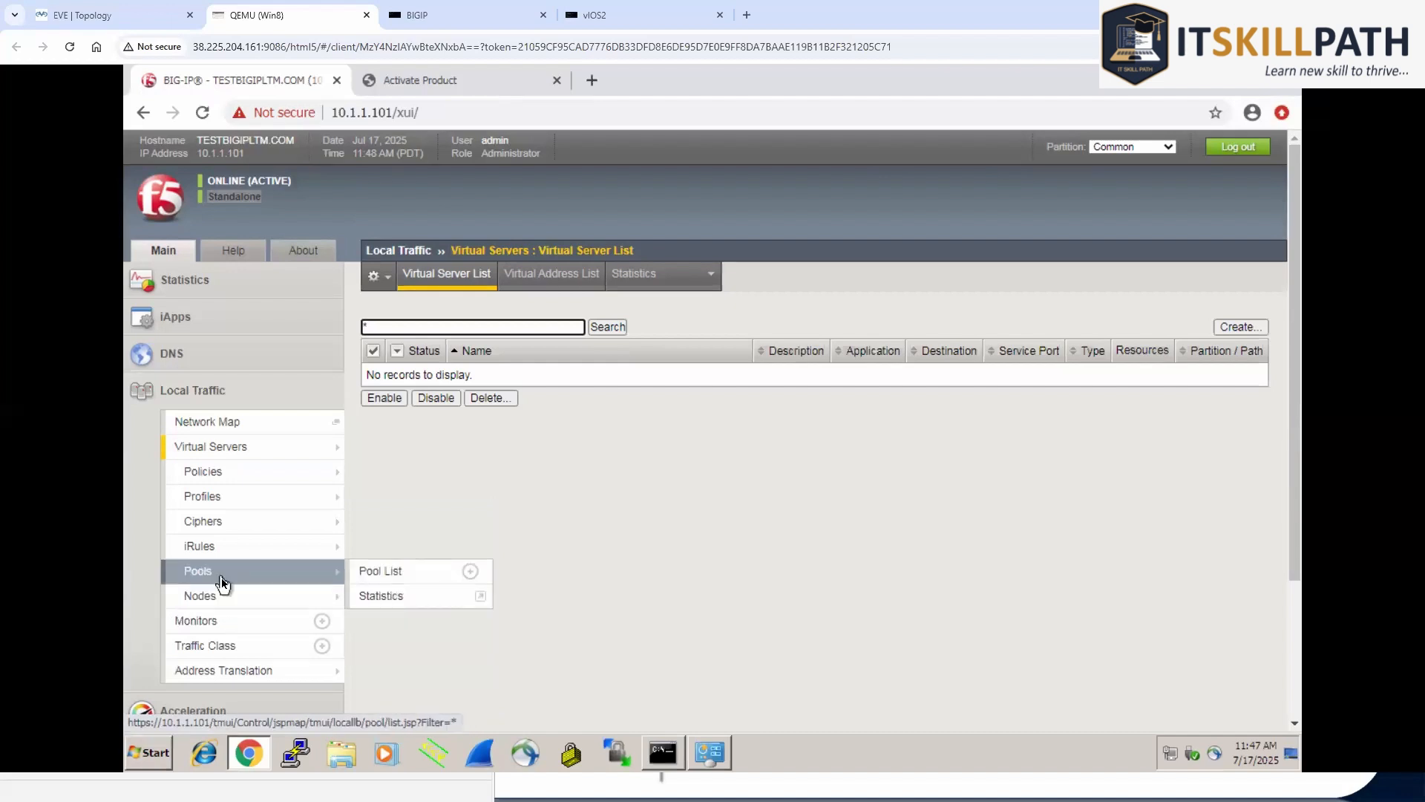
mouse_move(229, 559)
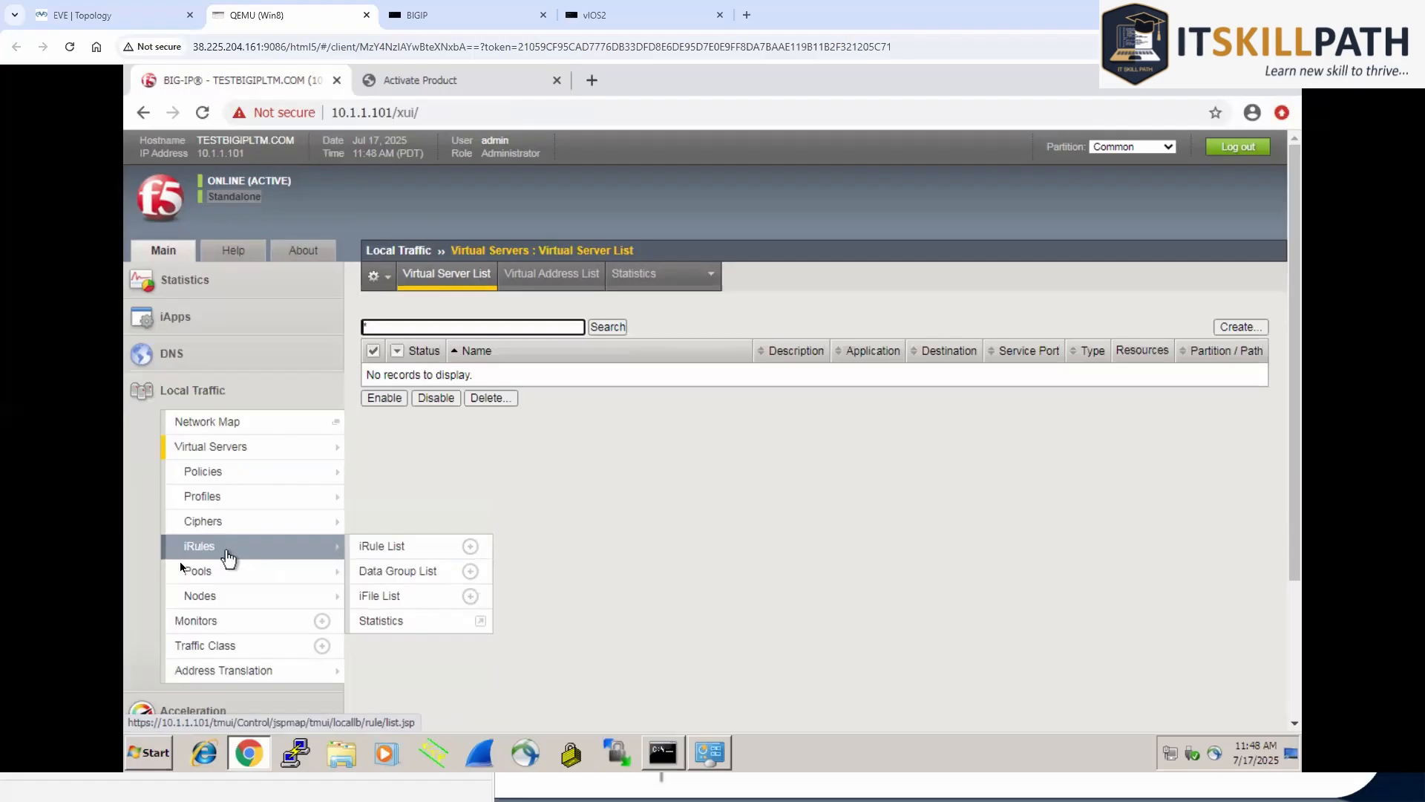
mouse_move(182, 570)
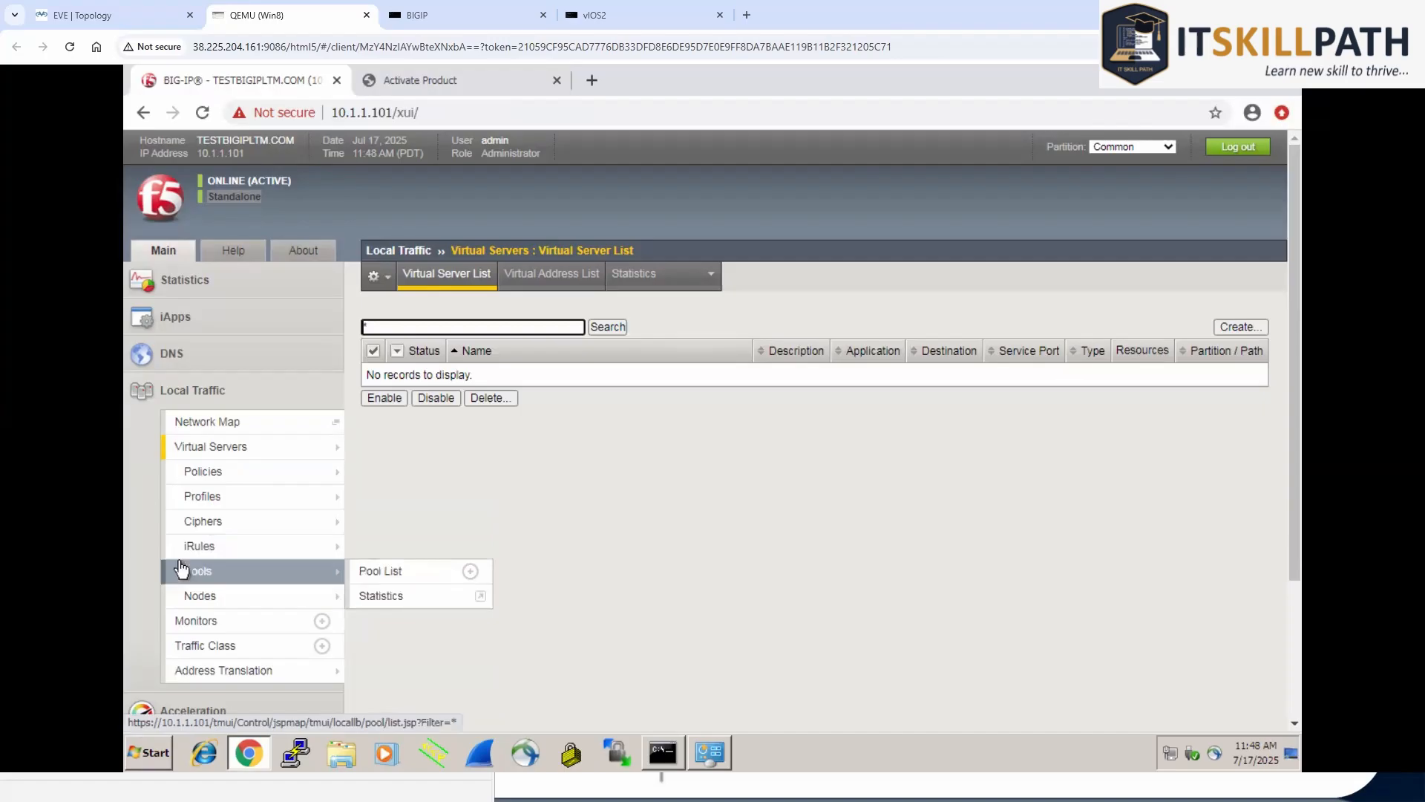
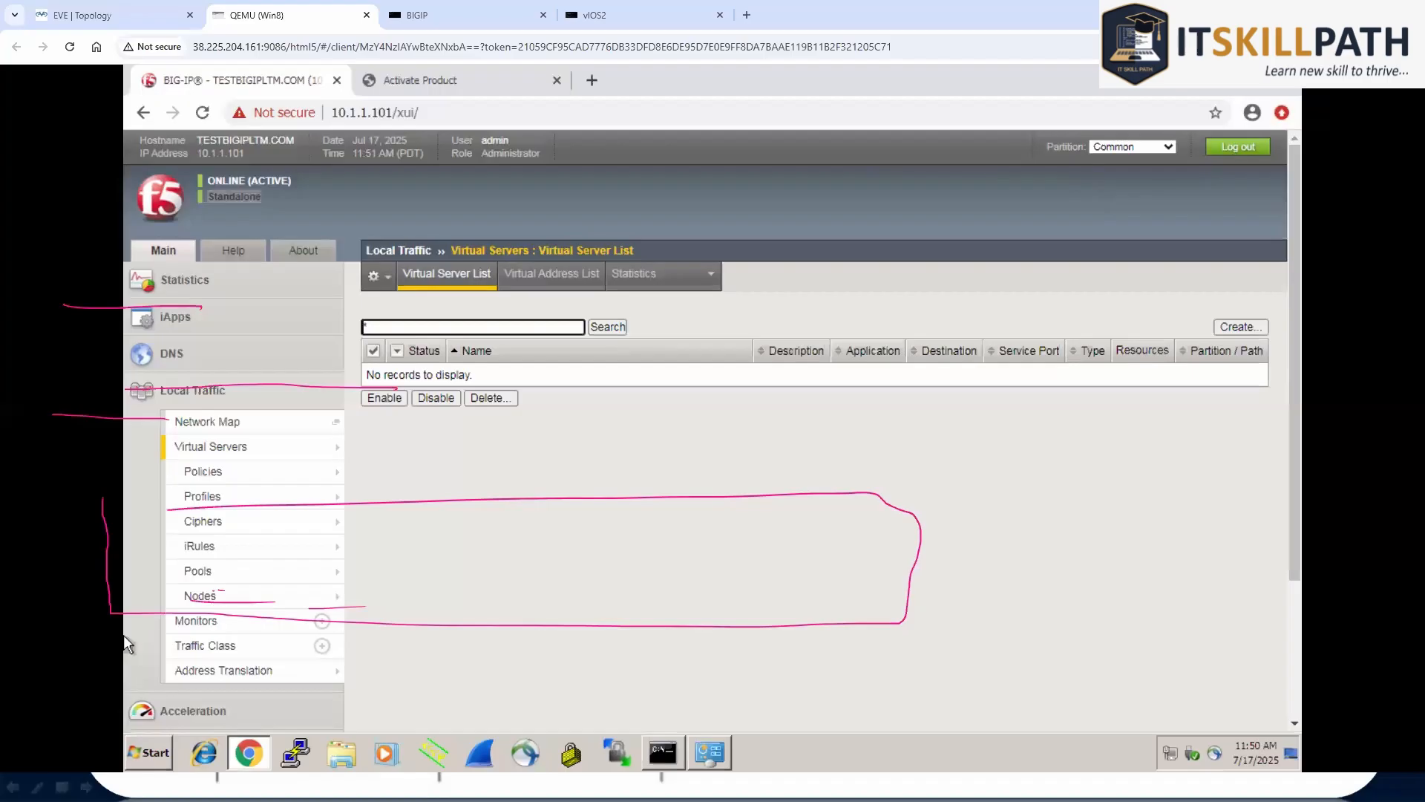
Open the Local Traffic Node List, which has no nodes yet.
key(Escape)
click(251, 604)
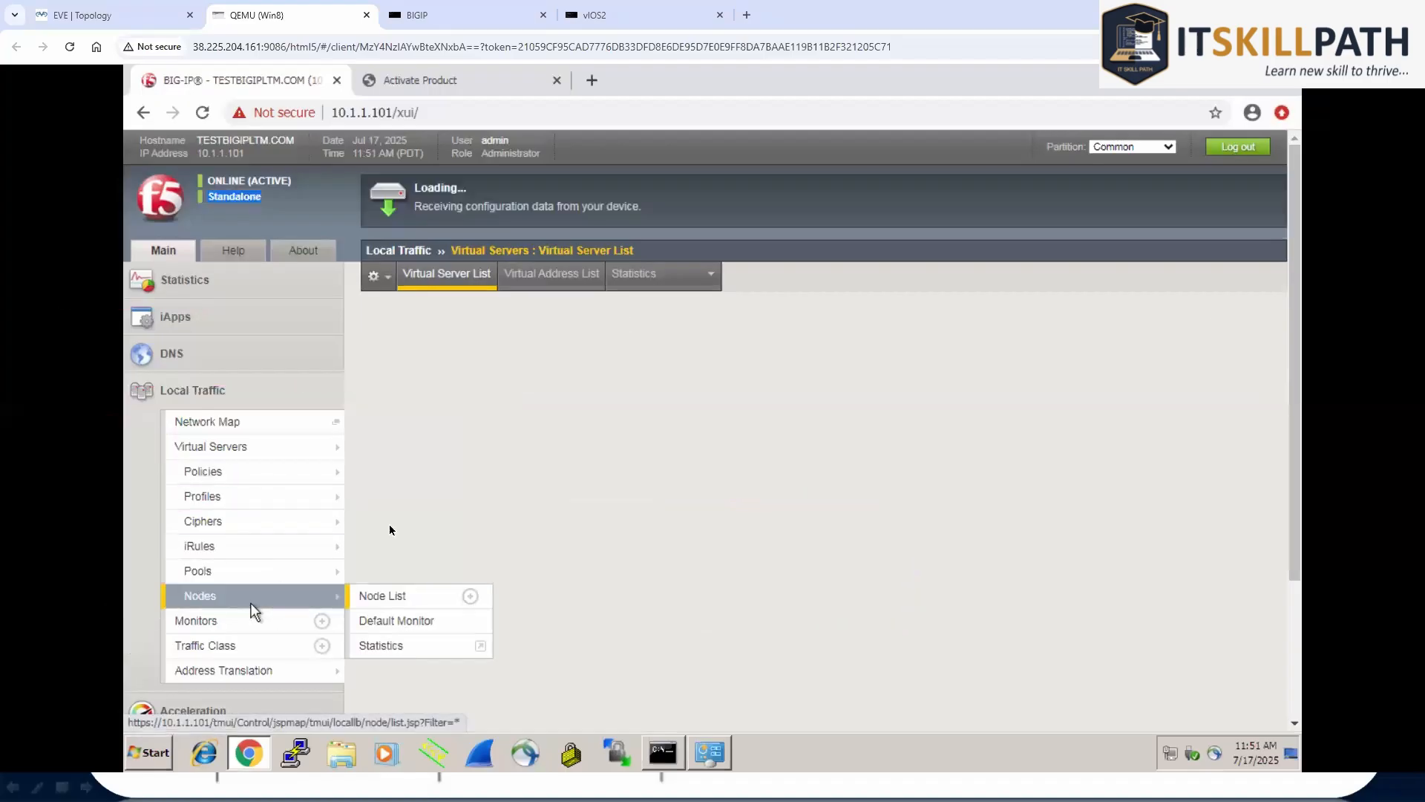
Create node Server-1 with address 192.168.1.10.
click(1260, 329)
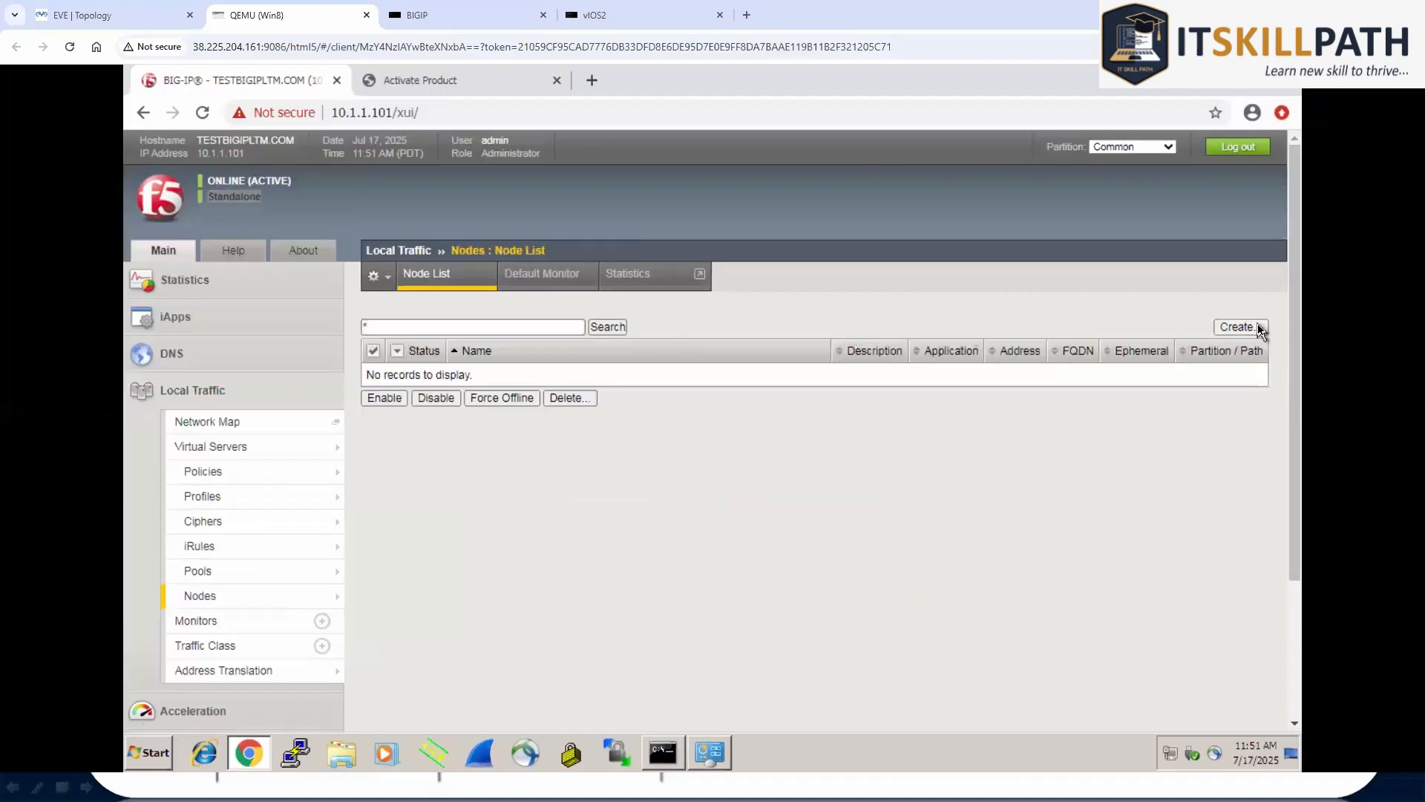
click(666, 327)
text(Server-1)
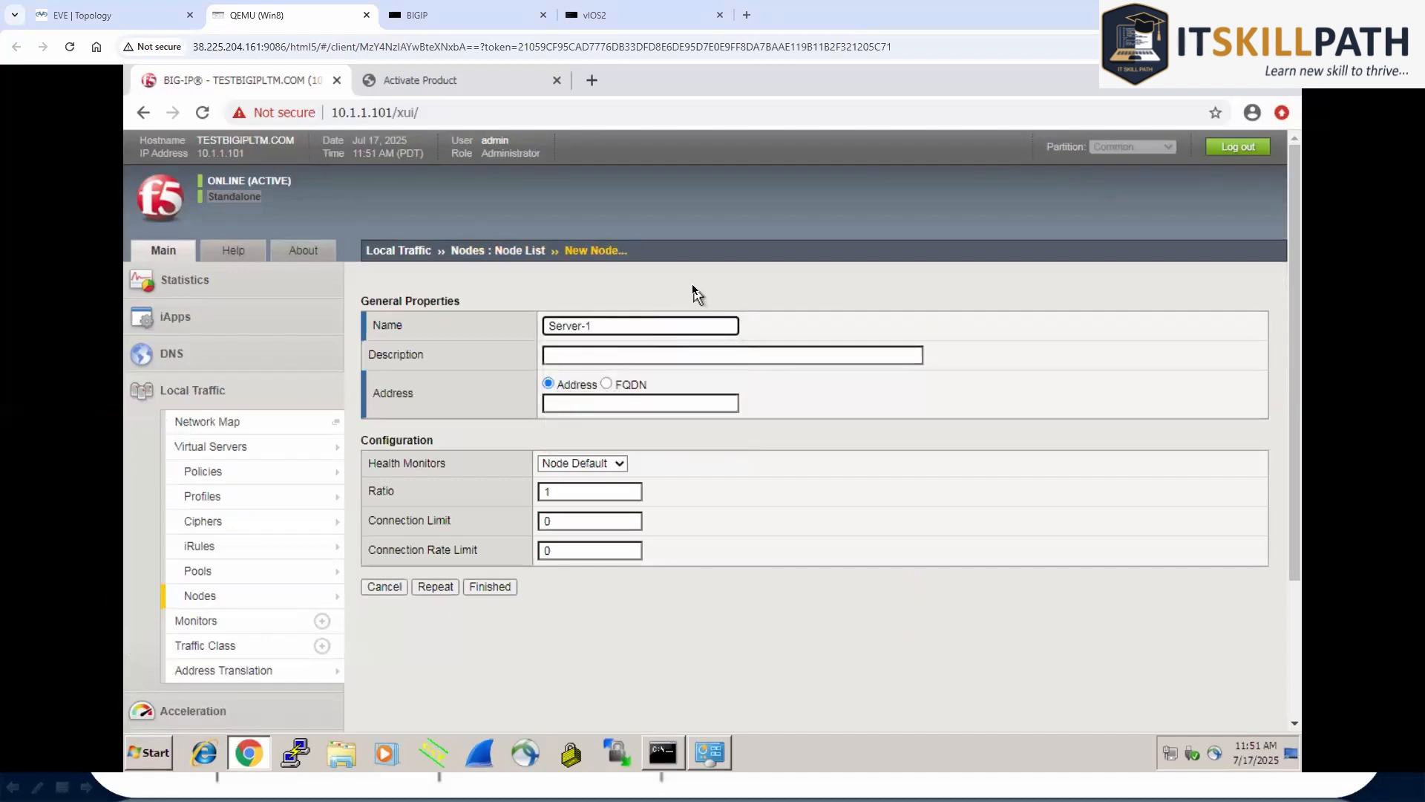
click(591, 410)
click(112, 15)
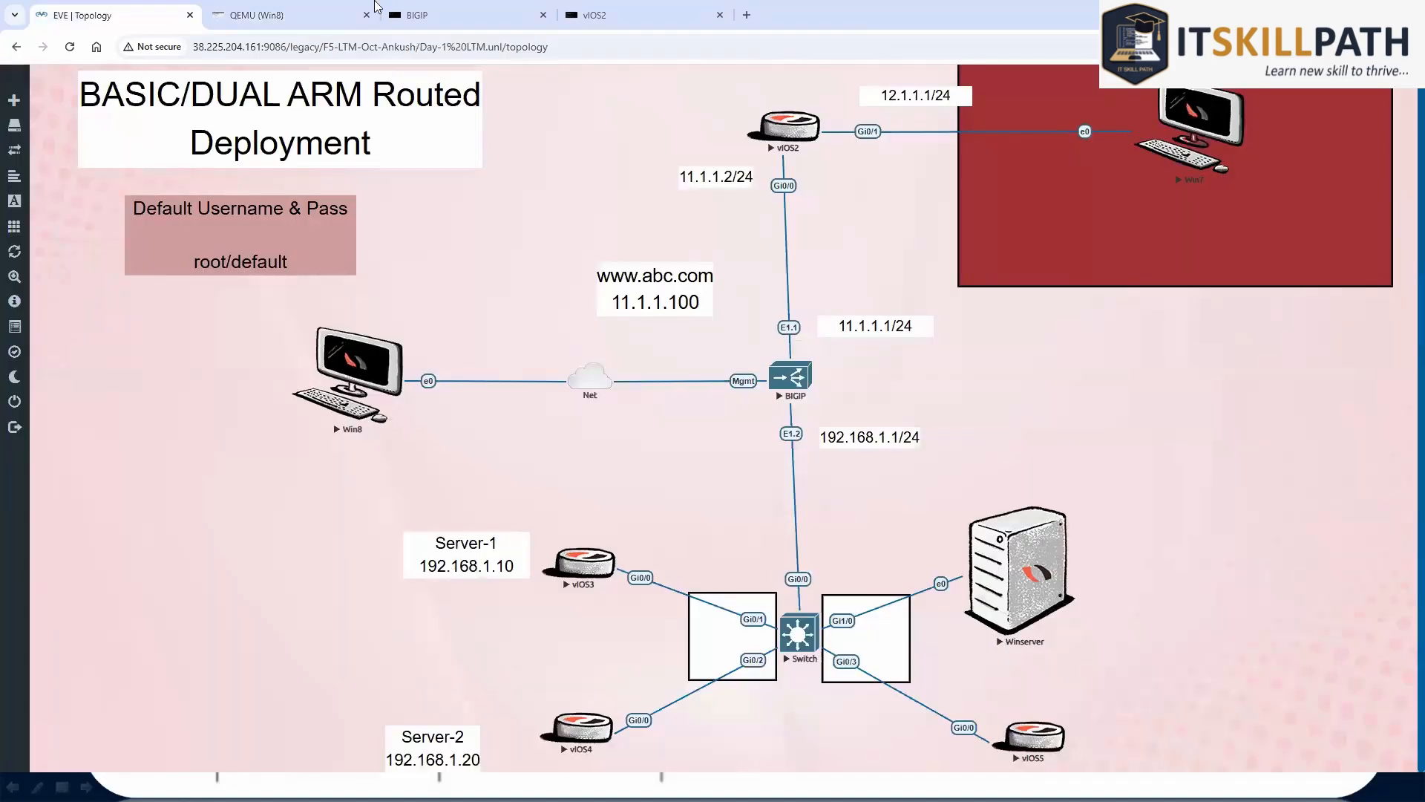
click(248, 15)
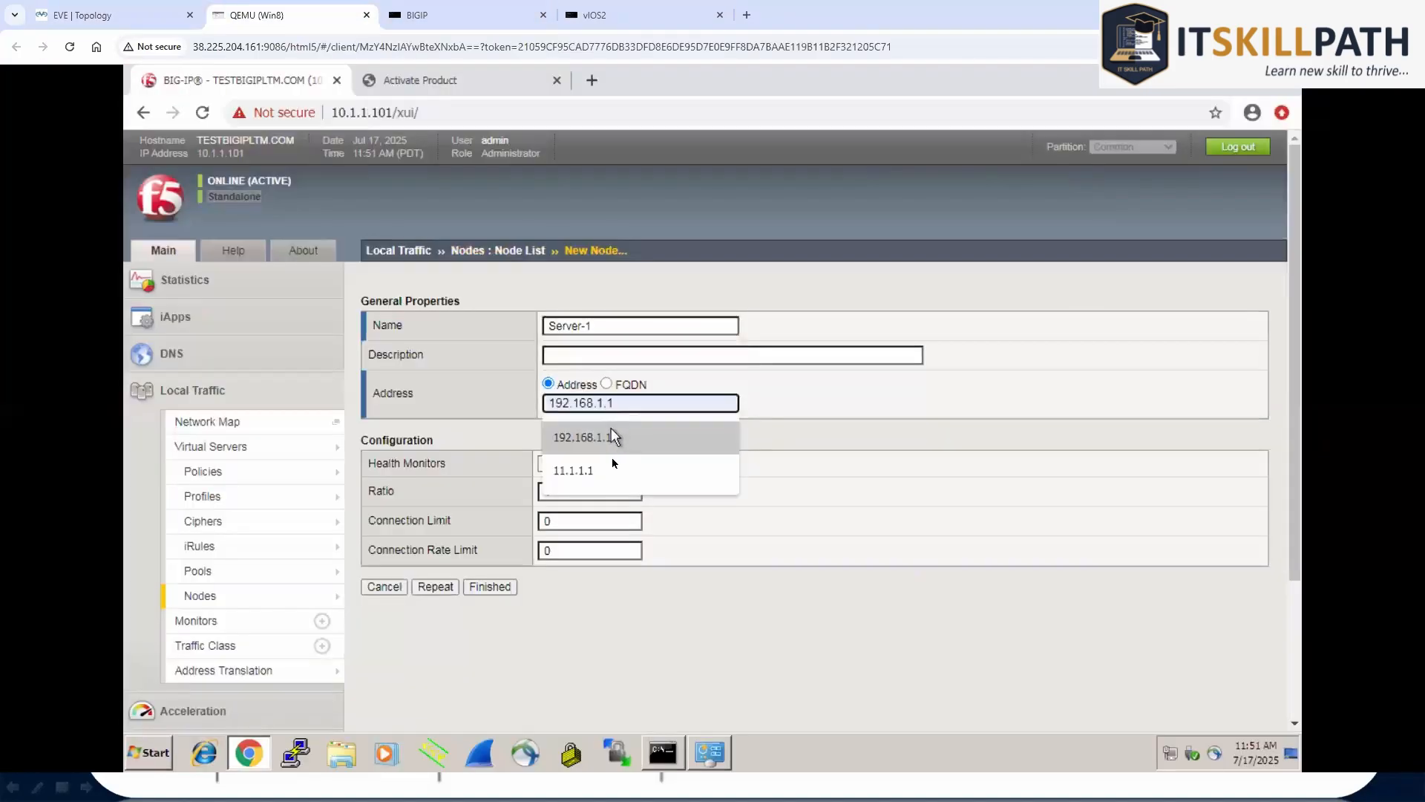
click(615, 438)
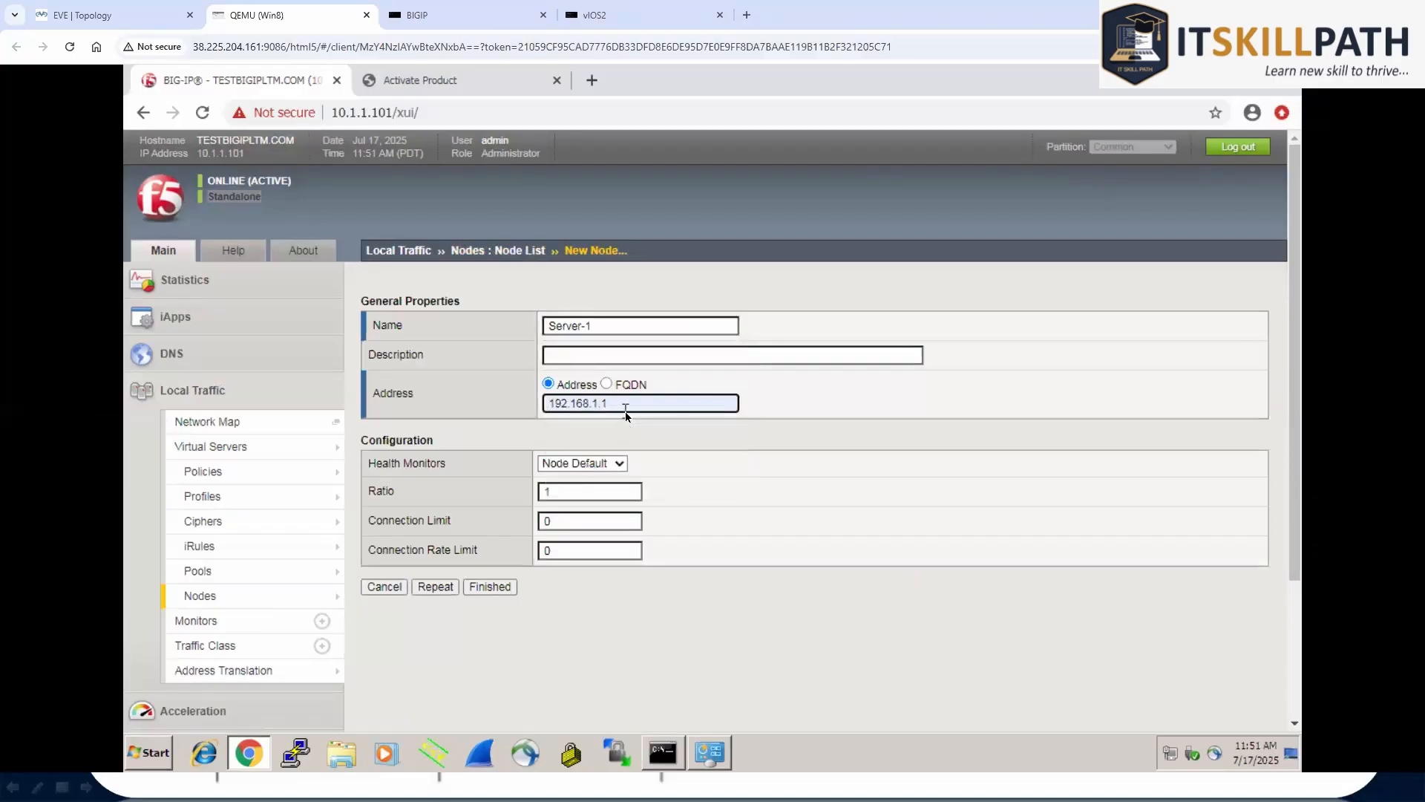
text(0)
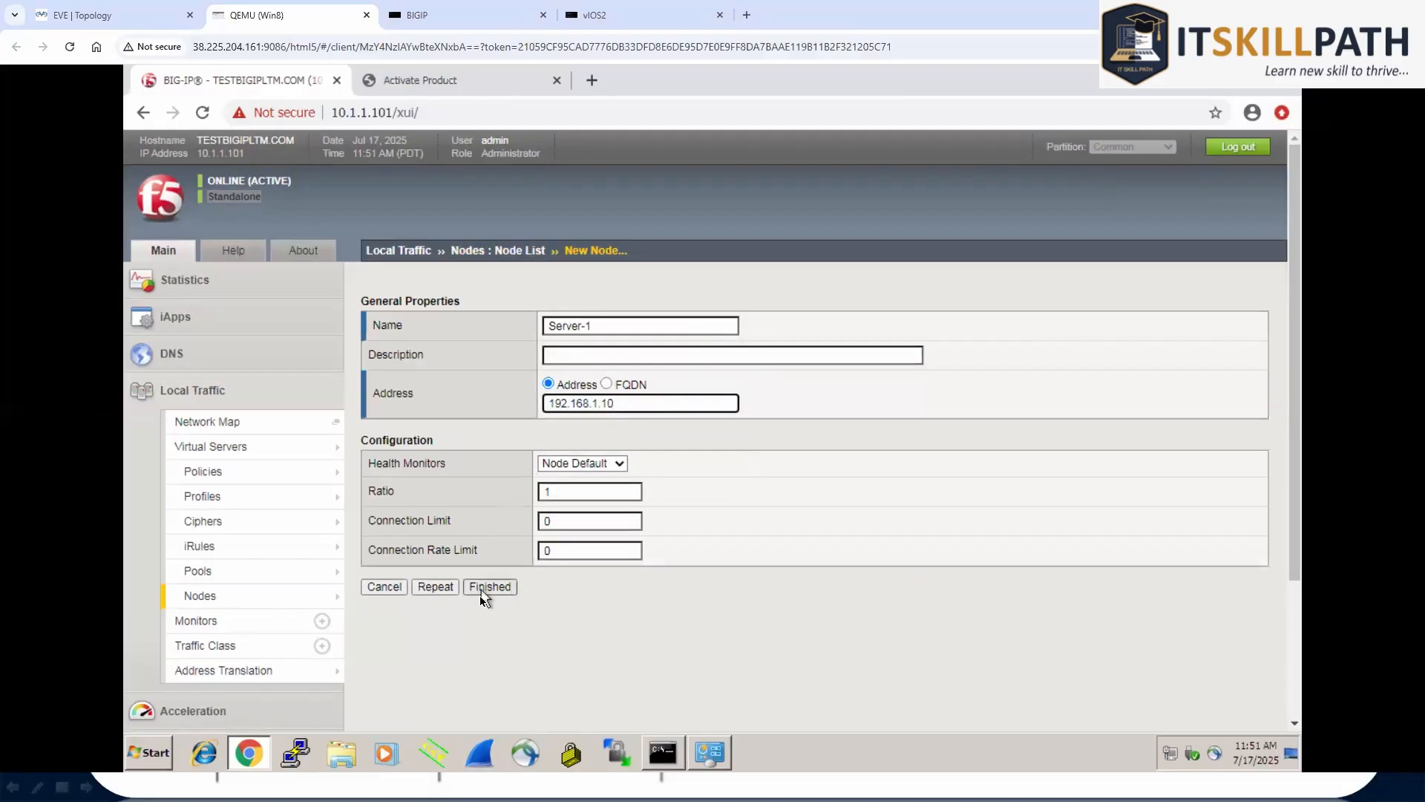
click(426, 589)
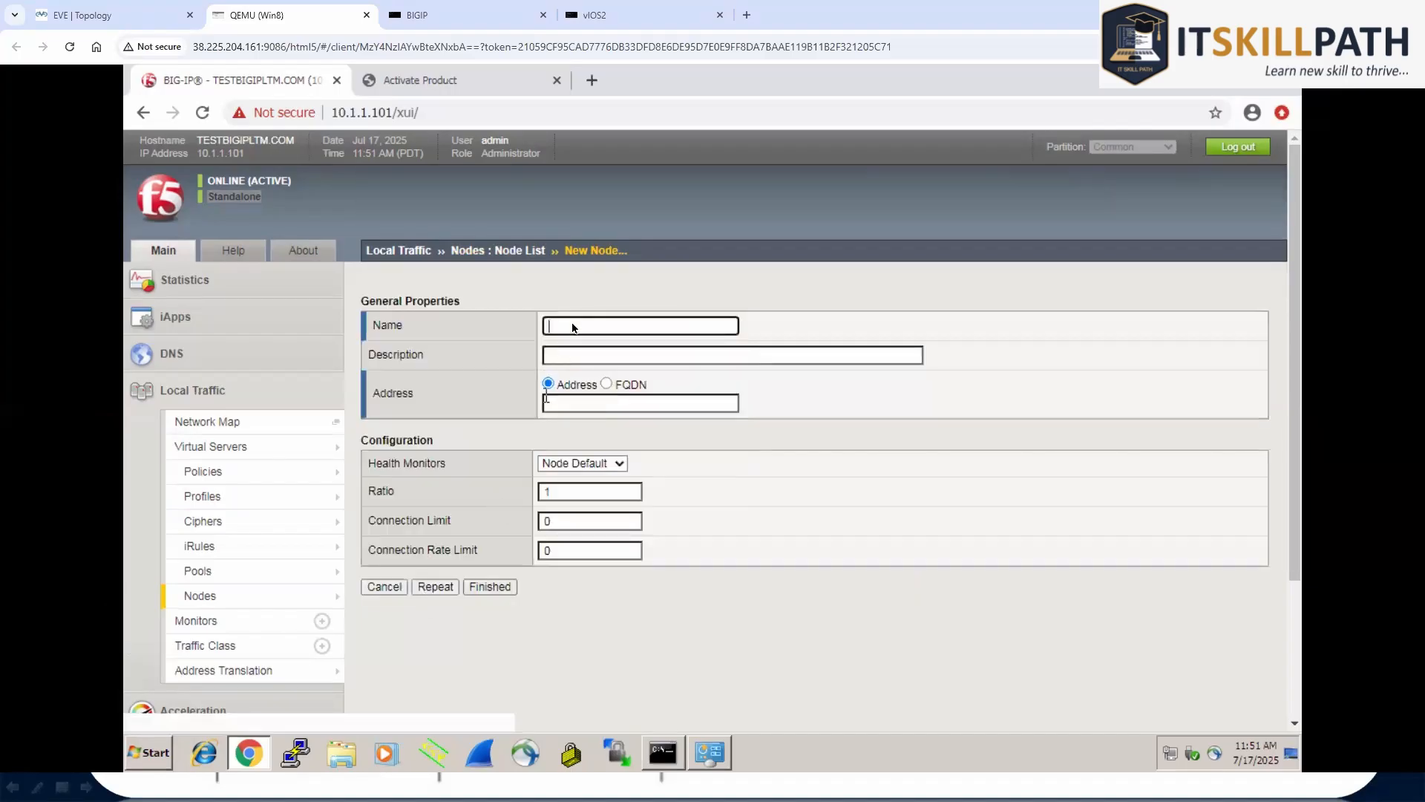
Add a second node, Server-2 at 192.168.1.11, and finish.
click(573, 327)
click(587, 458)
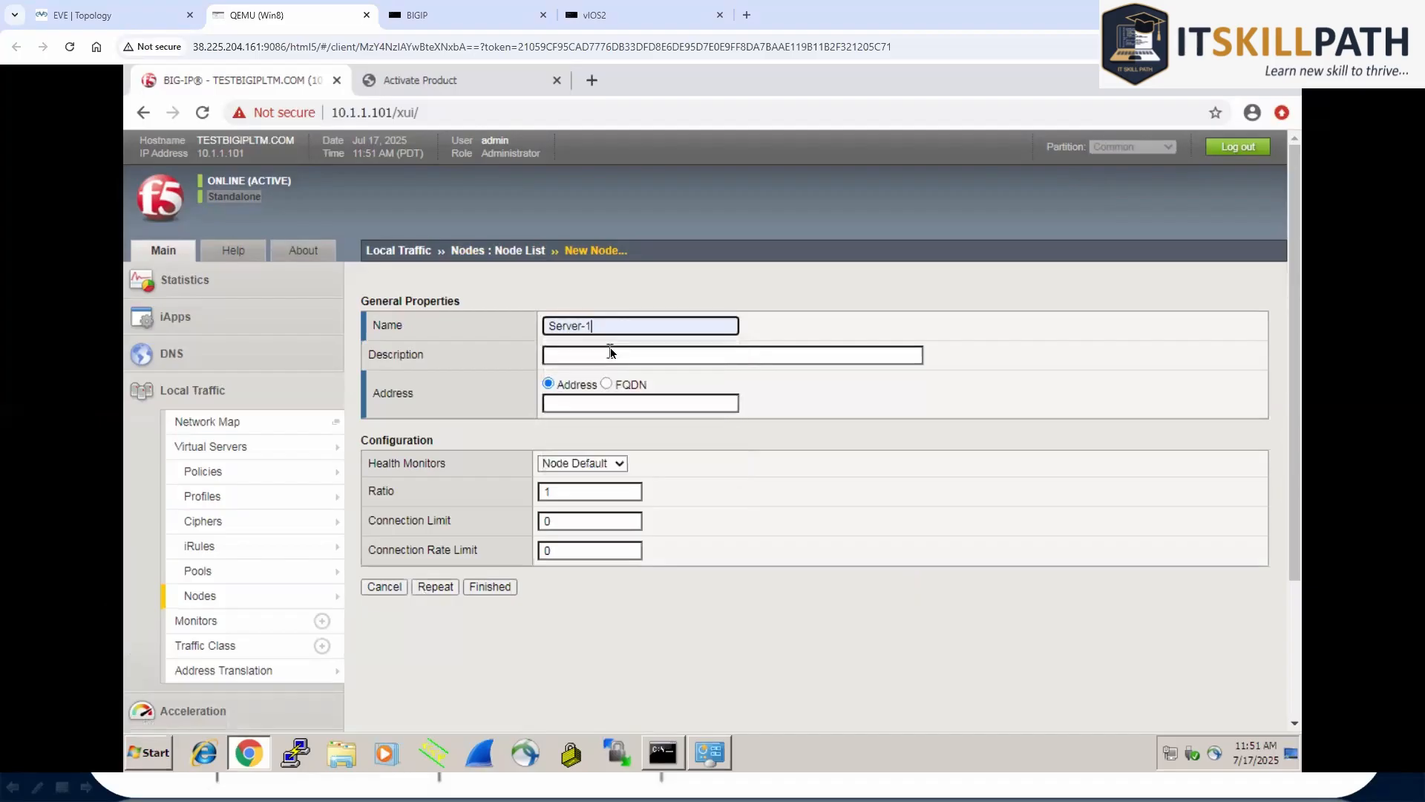
key(BackSpace)
text(2)
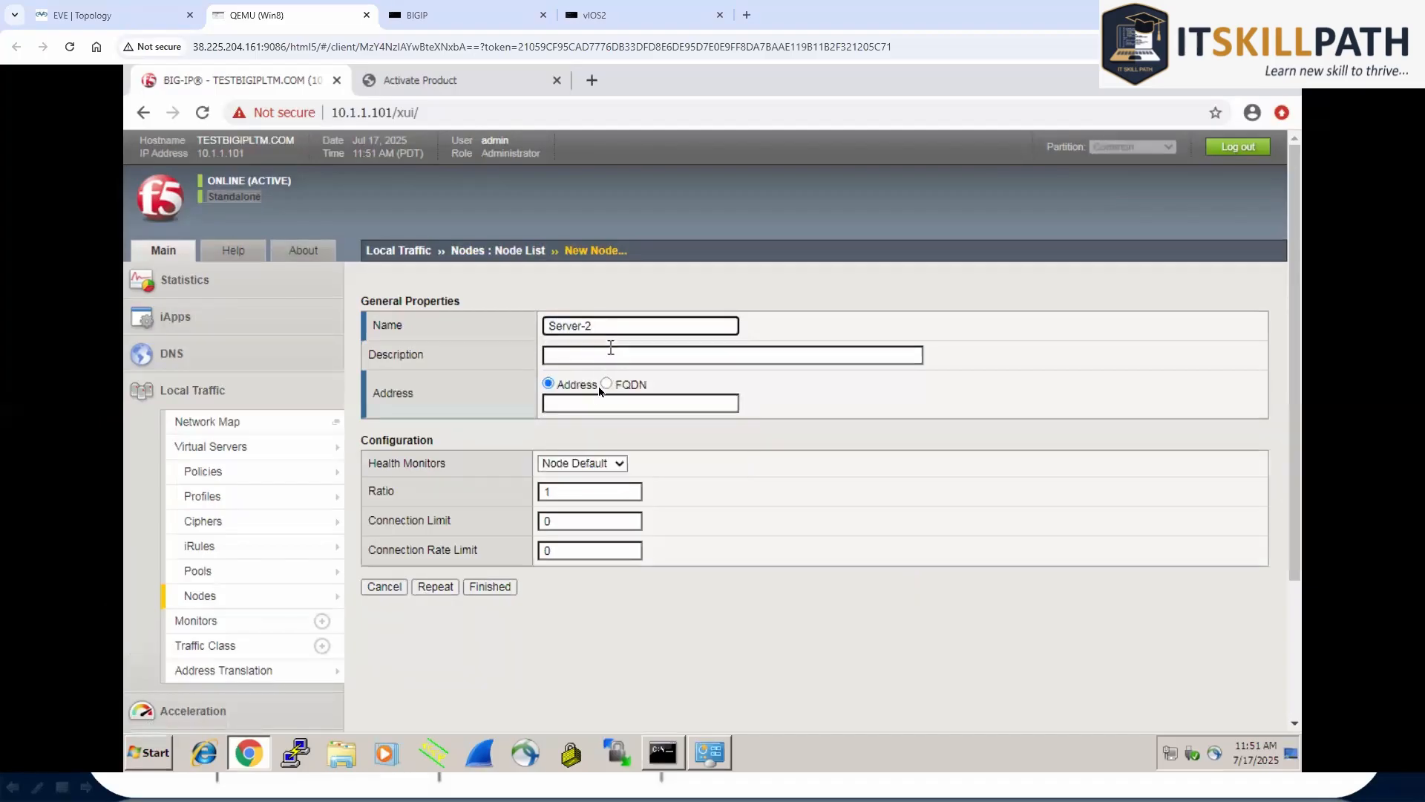
click(598, 407)
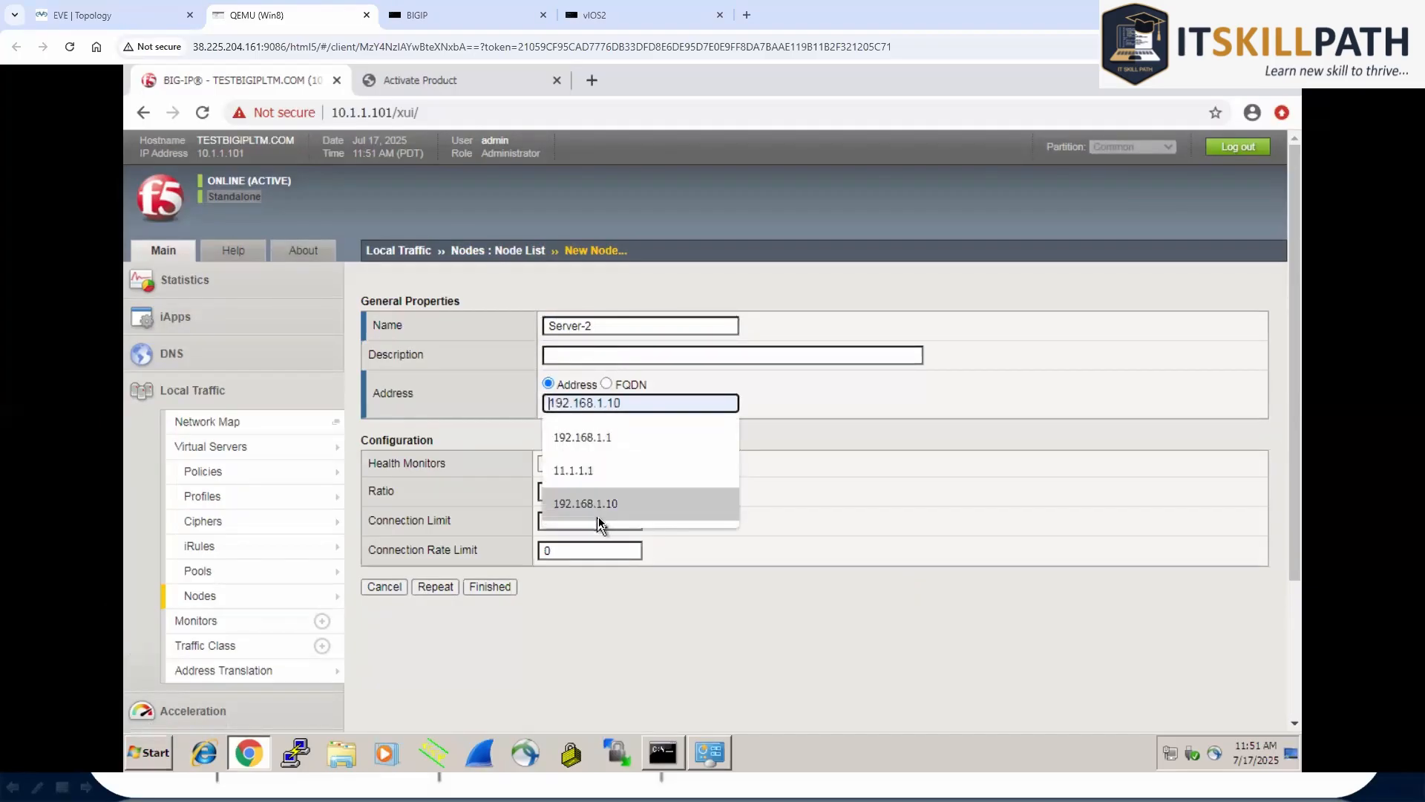
click(602, 512)
key(BackSpace)
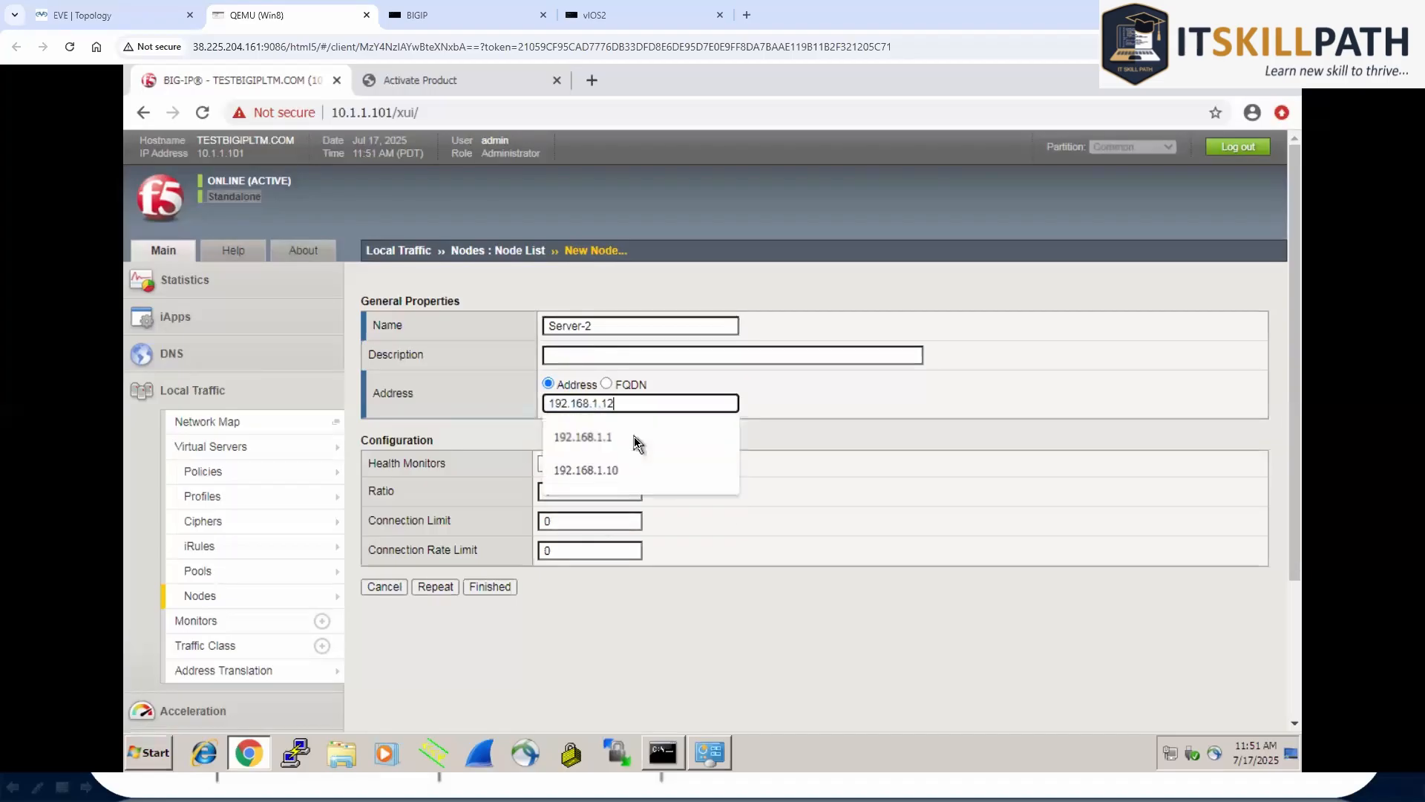
text(1)
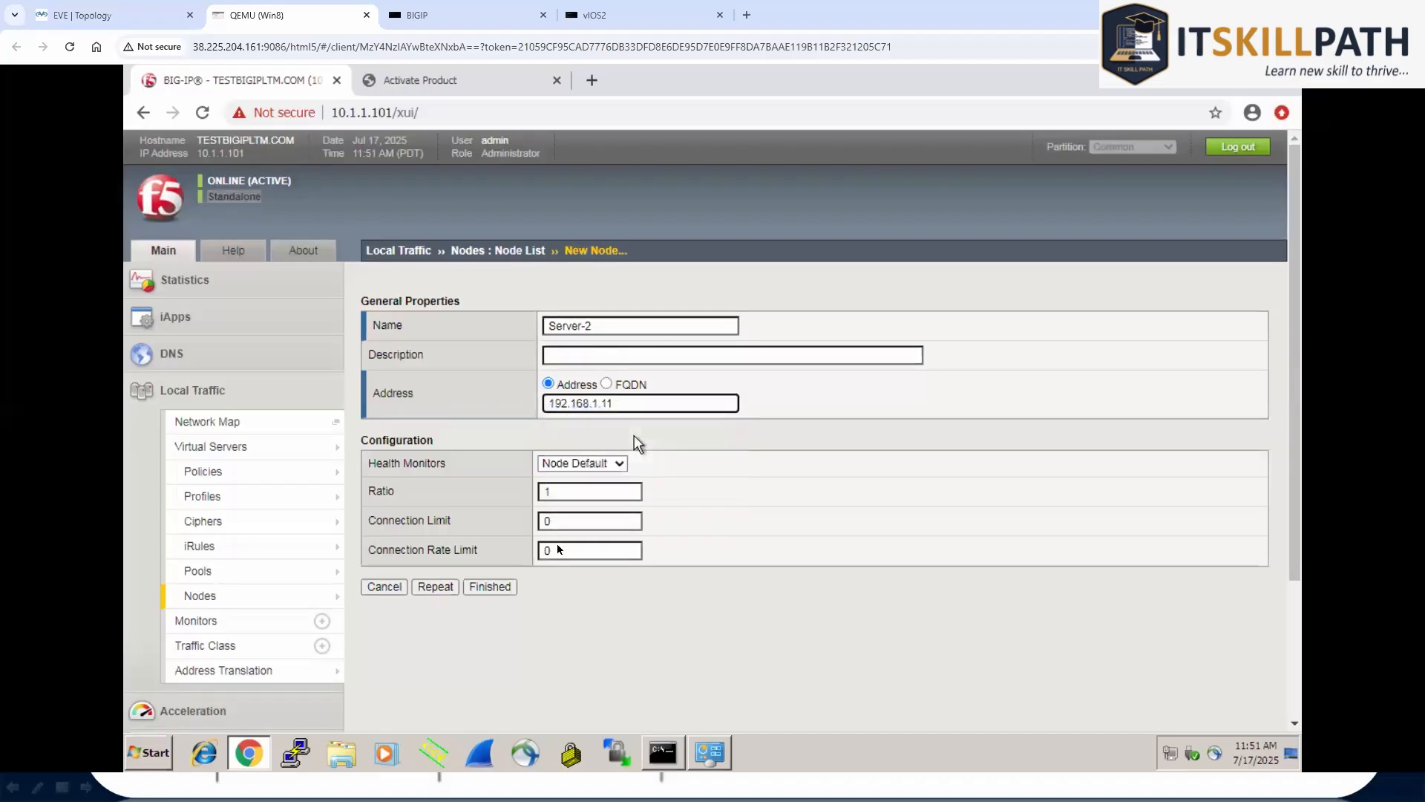
click(507, 587)
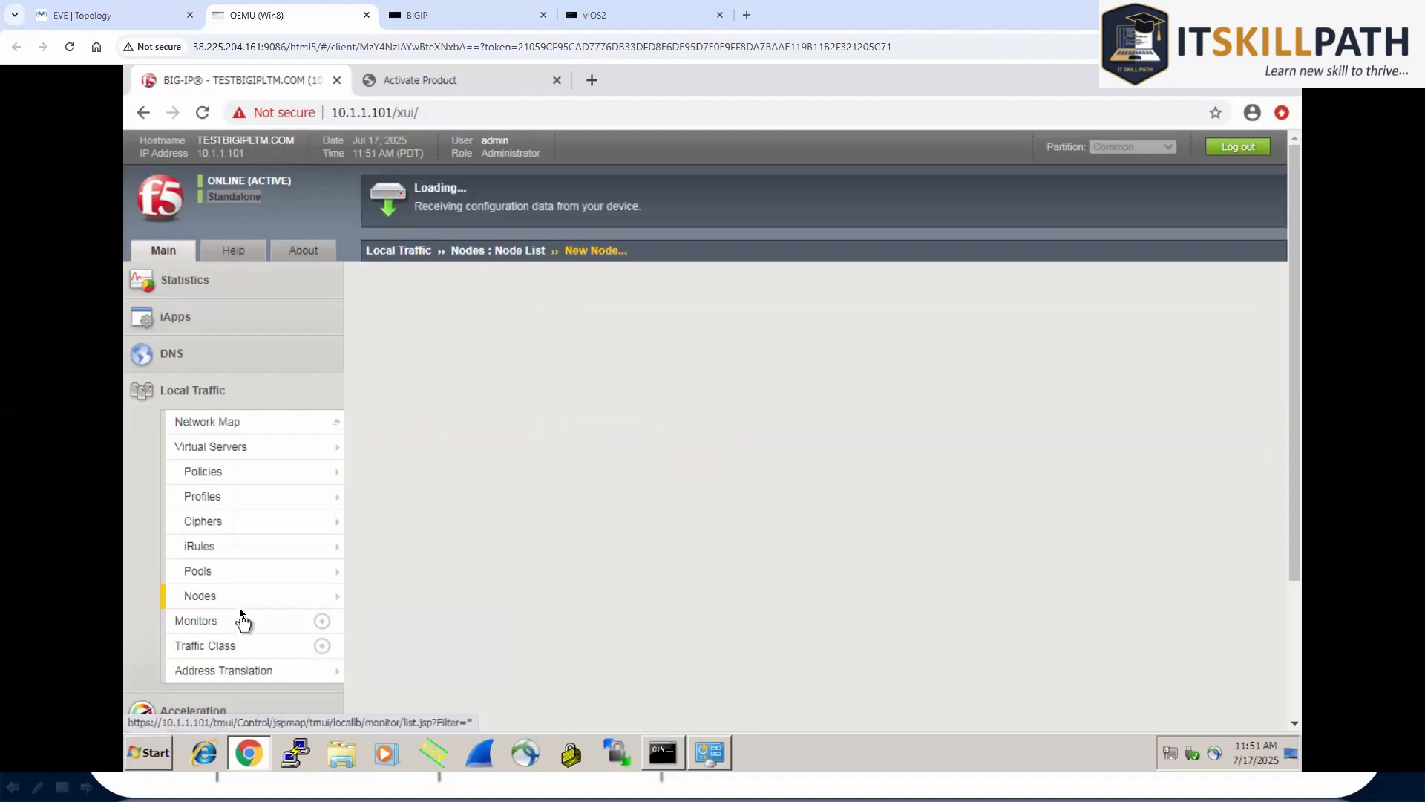
click(241, 602)
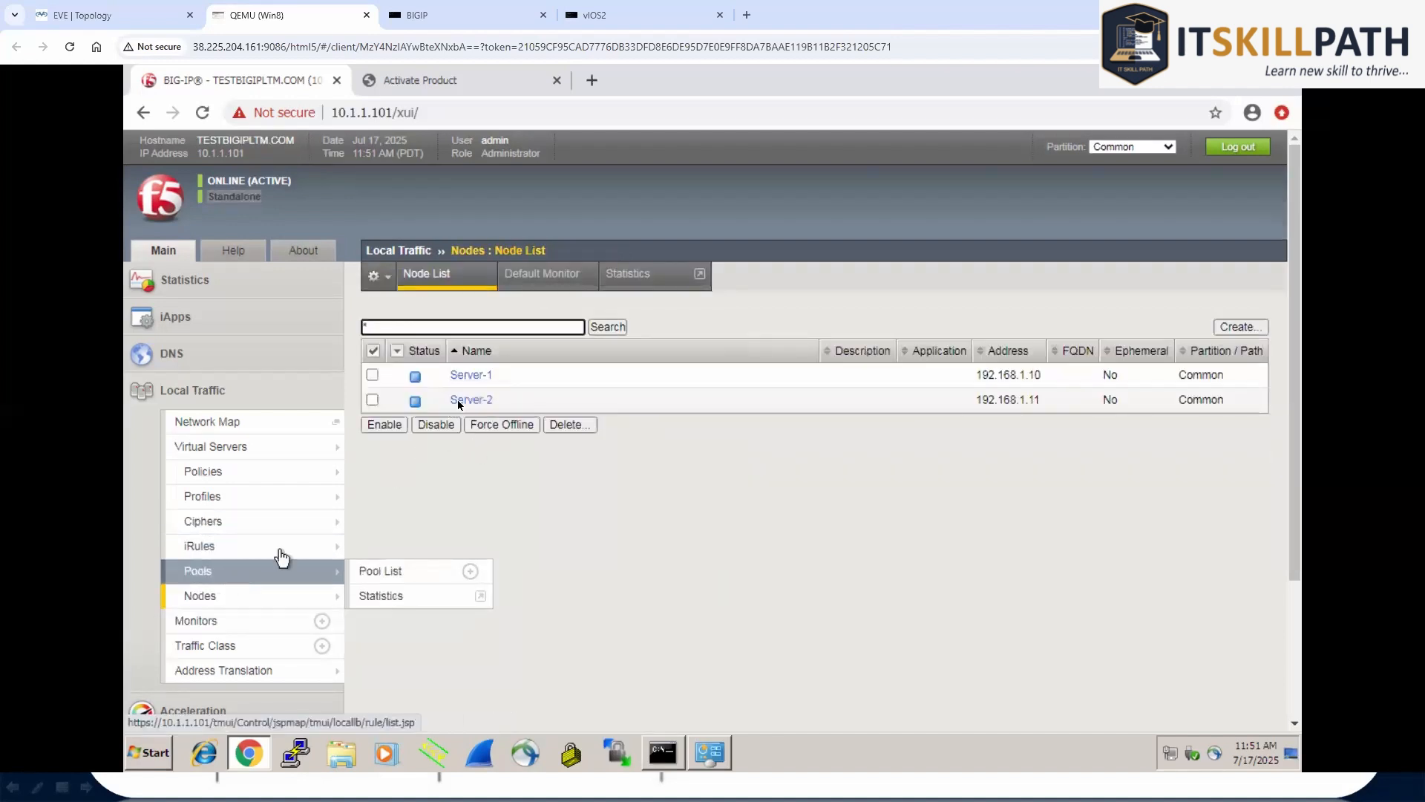
From the Pool List, start a new pool named Pool-1.
click(236, 573)
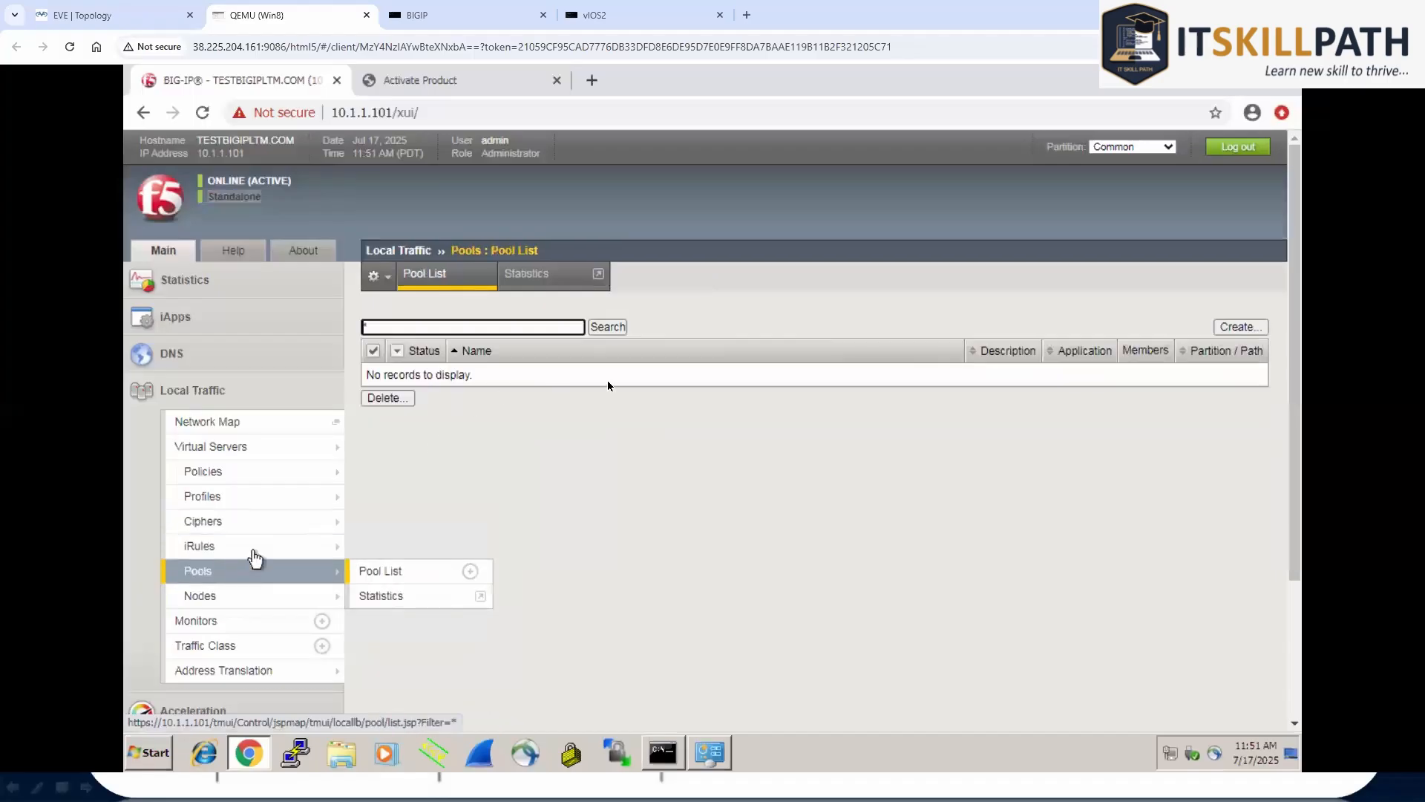
click(1241, 328)
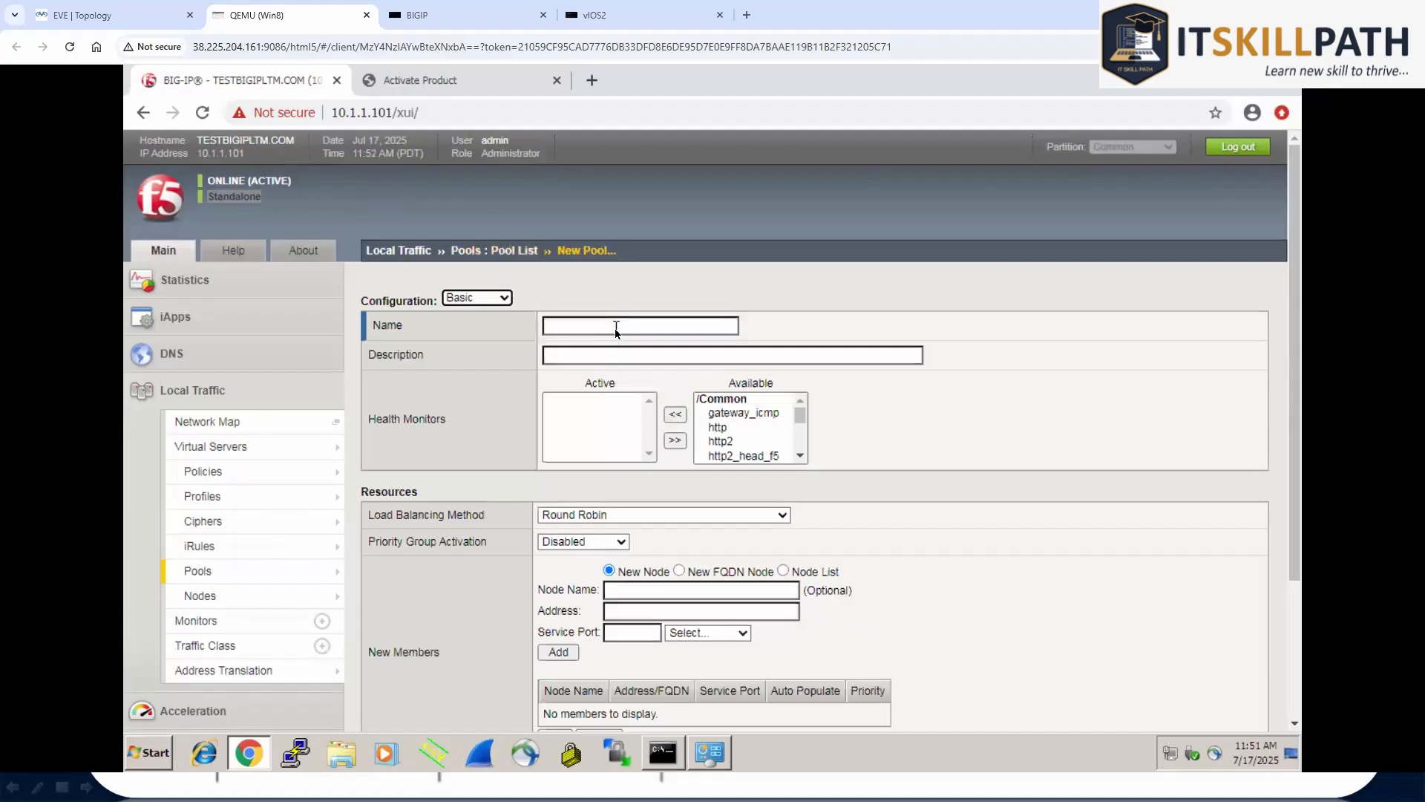
click(615, 327)
text(Pool-1)
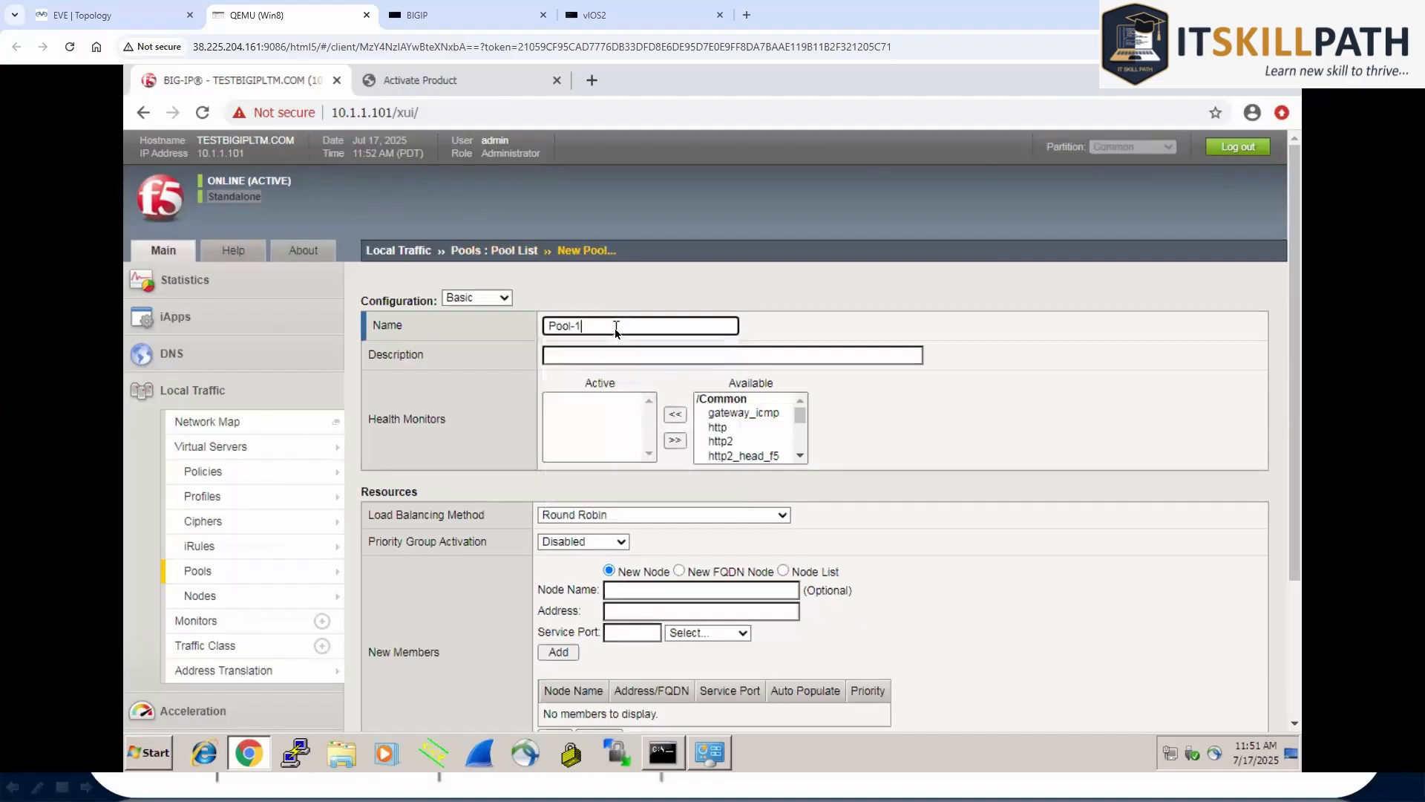
Move gateway_icmp into Pool-1's active health monitors.
drag(360, 416, 466, 414)
click(743, 413)
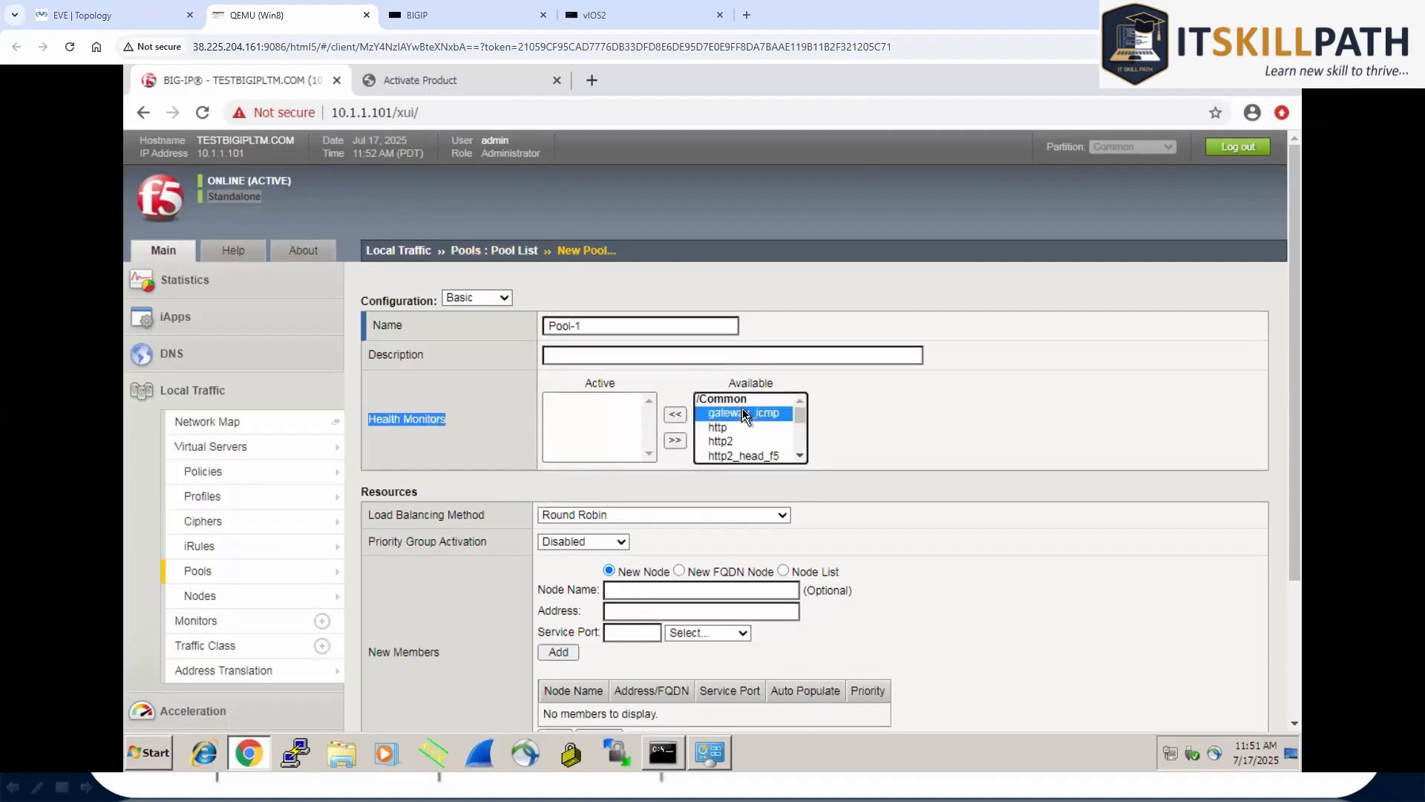
click(111, 15)
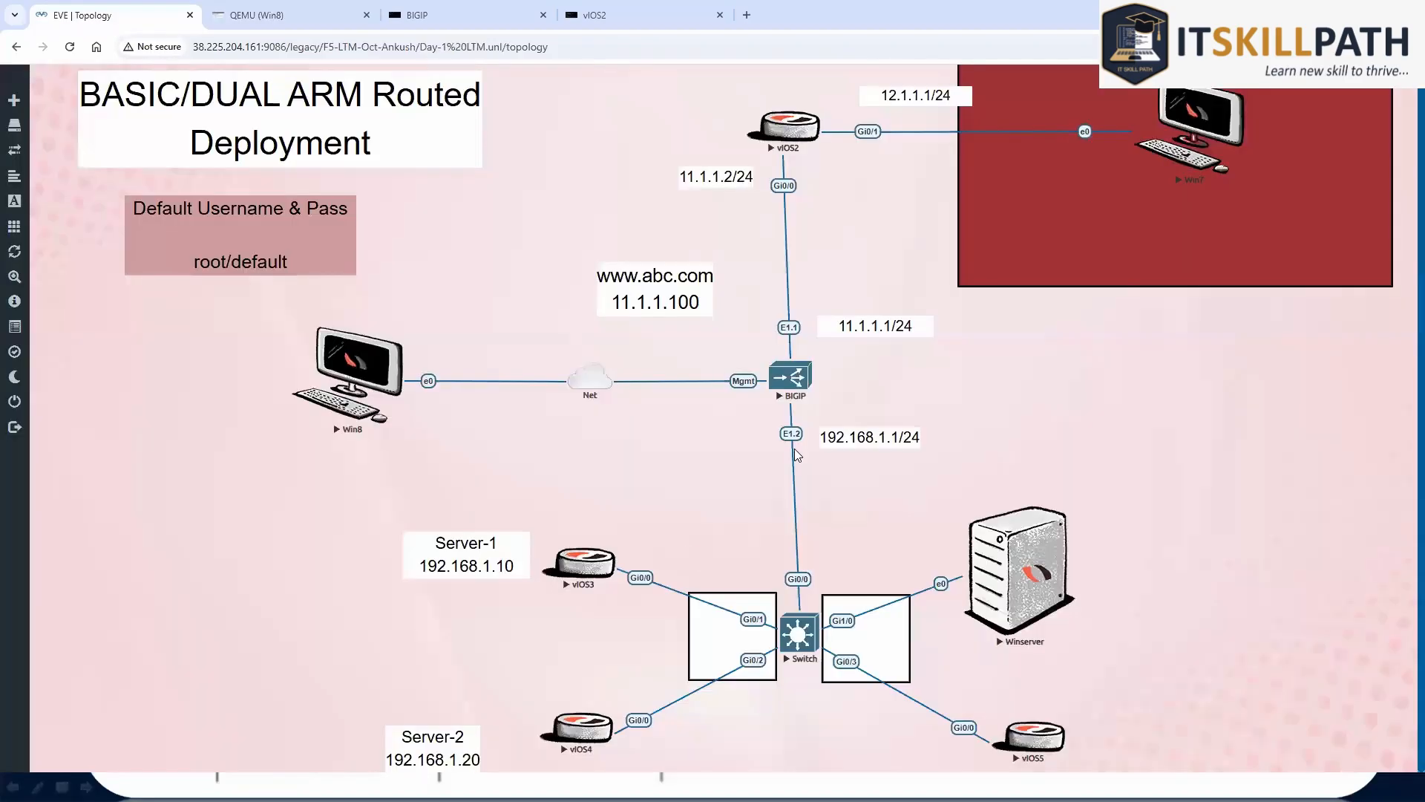
click(275, 15)
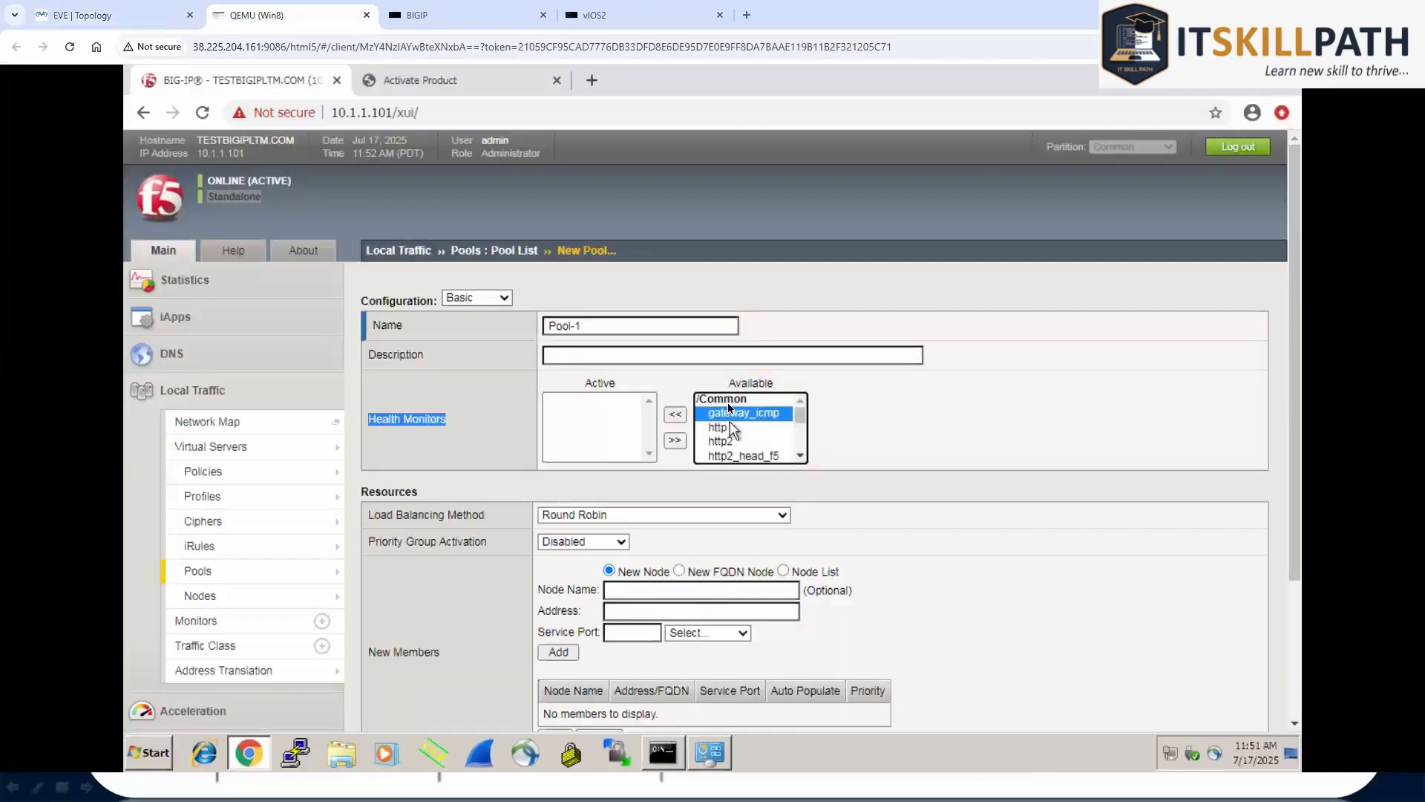
scroll(734, 429, down, 3)
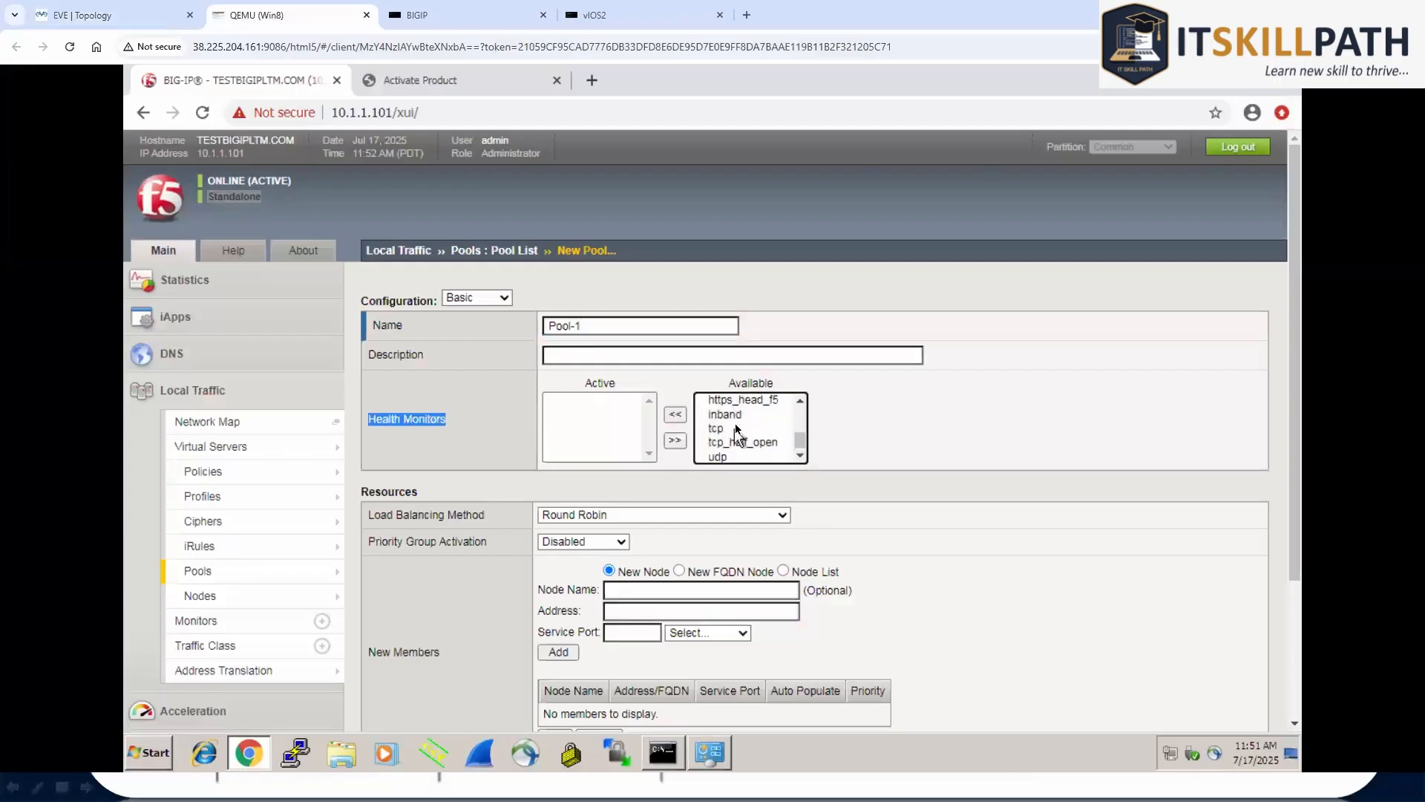
scroll(734, 430, up, 3)
click(733, 414)
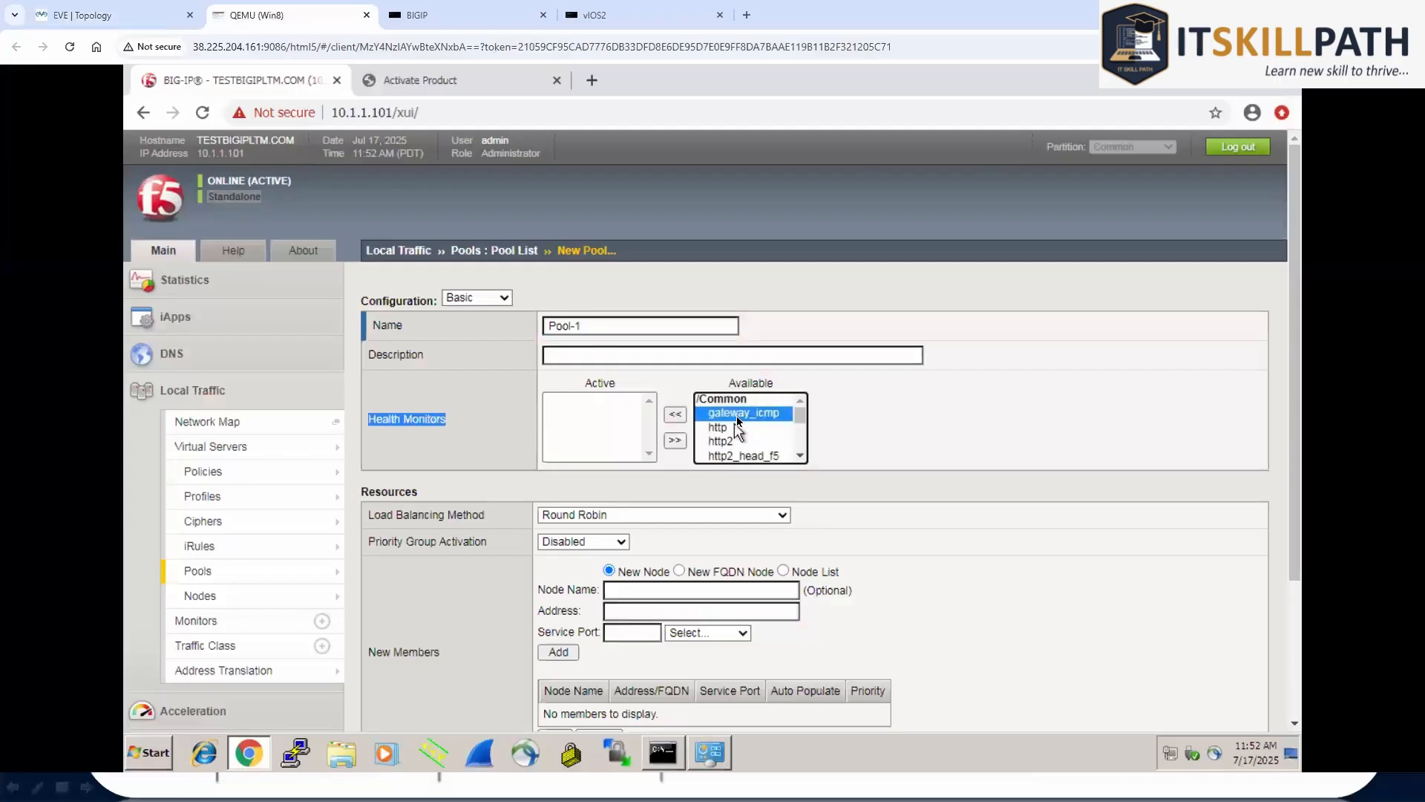
click(674, 416)
scroll(675, 421, down, 3)
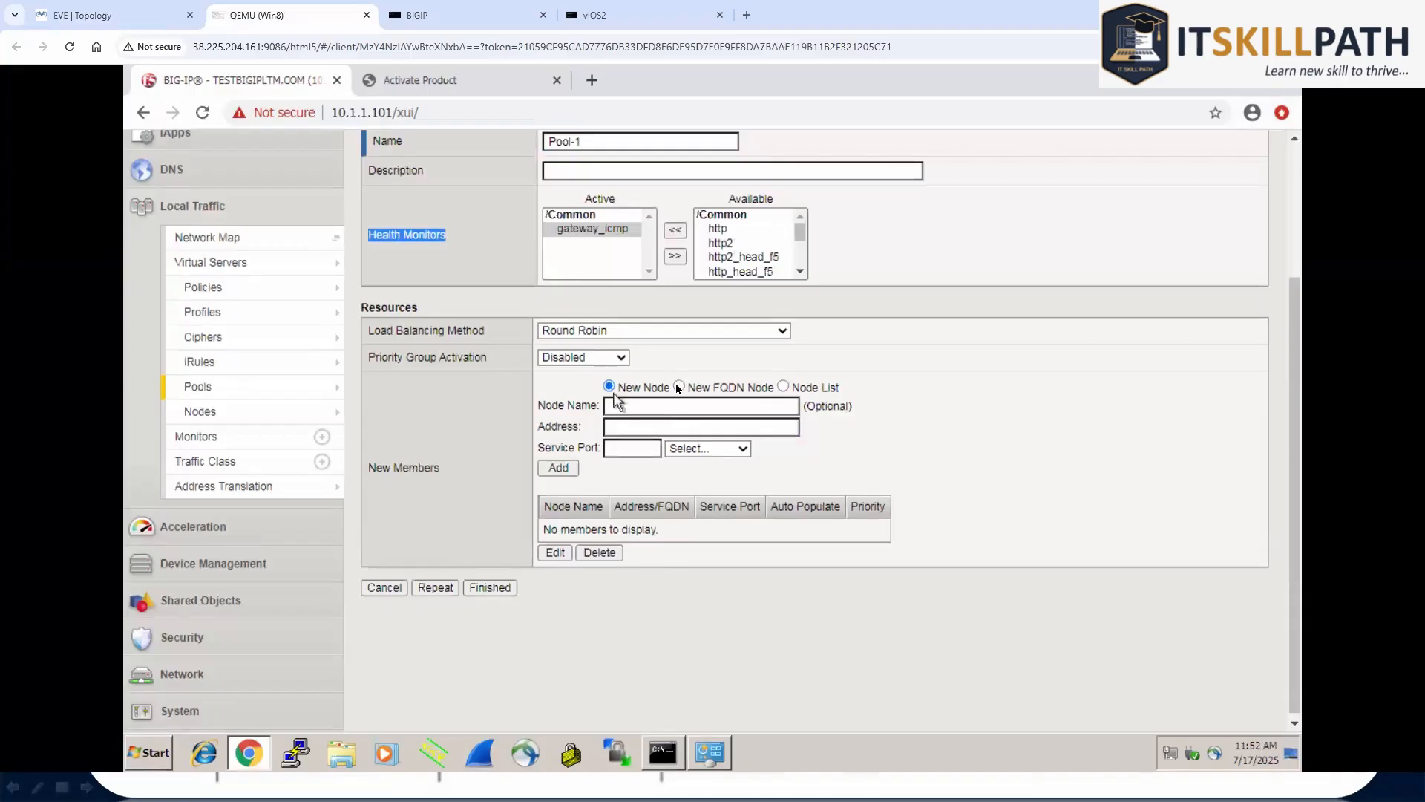
Add existing node Server-1 on HTTP port 80 as a Pool-1 member.
click(783, 387)
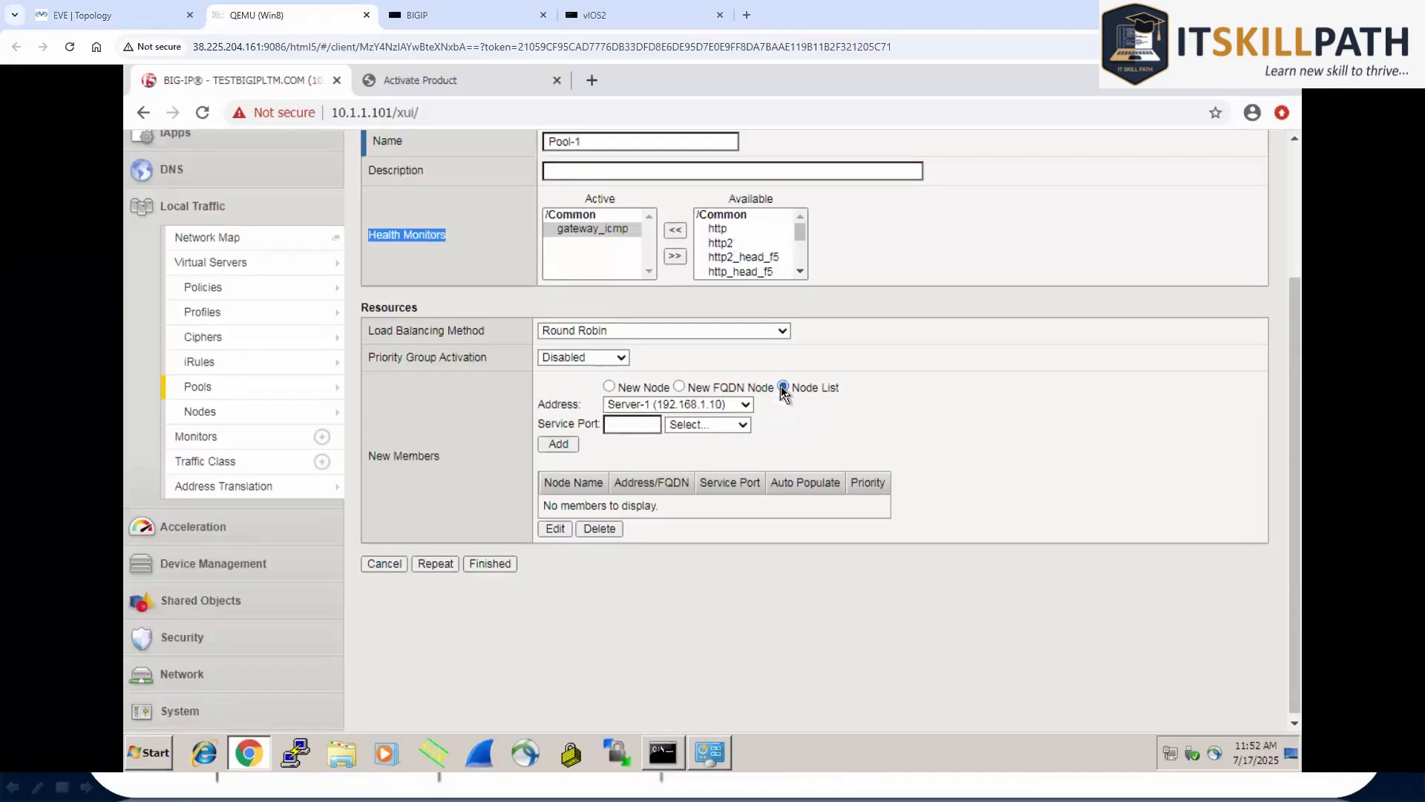
click(610, 387)
click(633, 448)
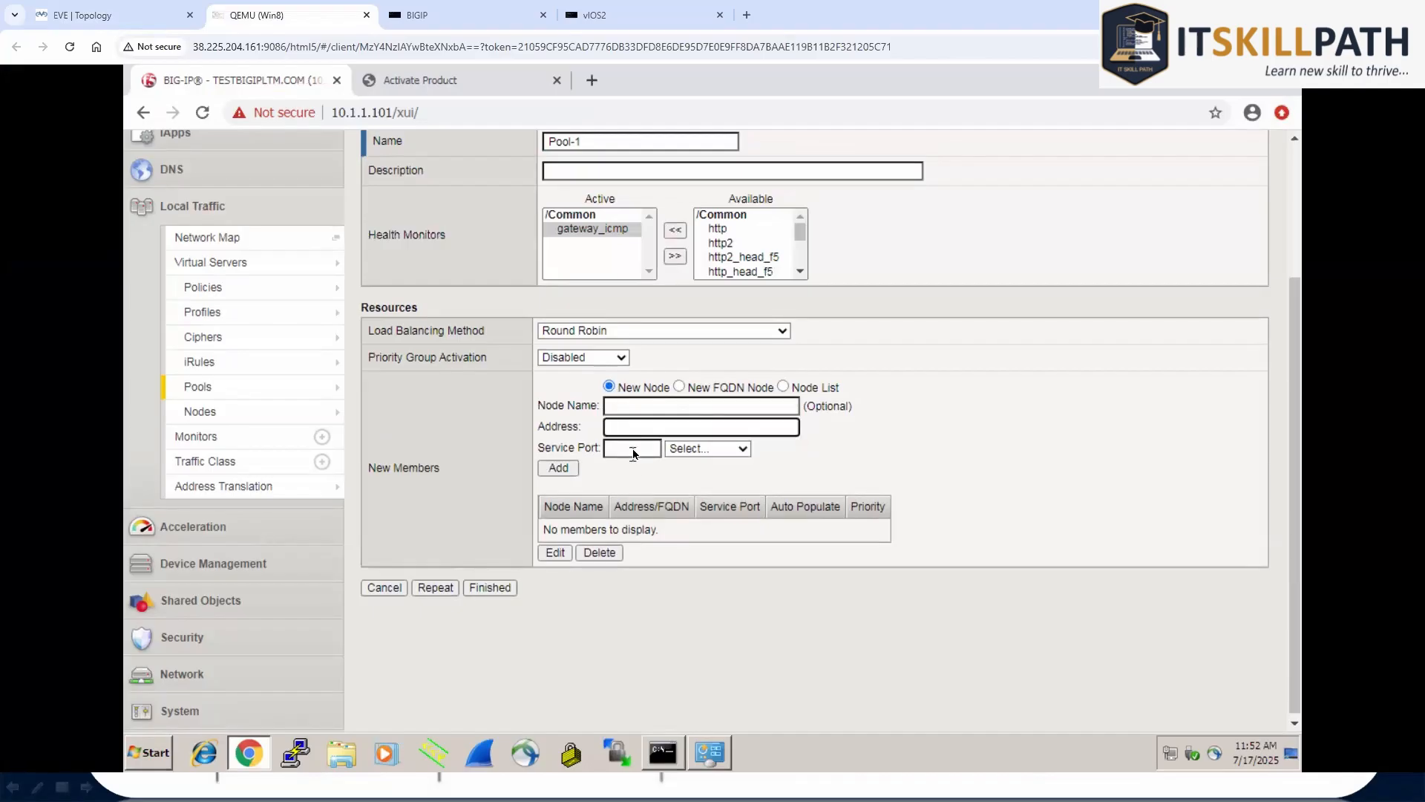
click(783, 387)
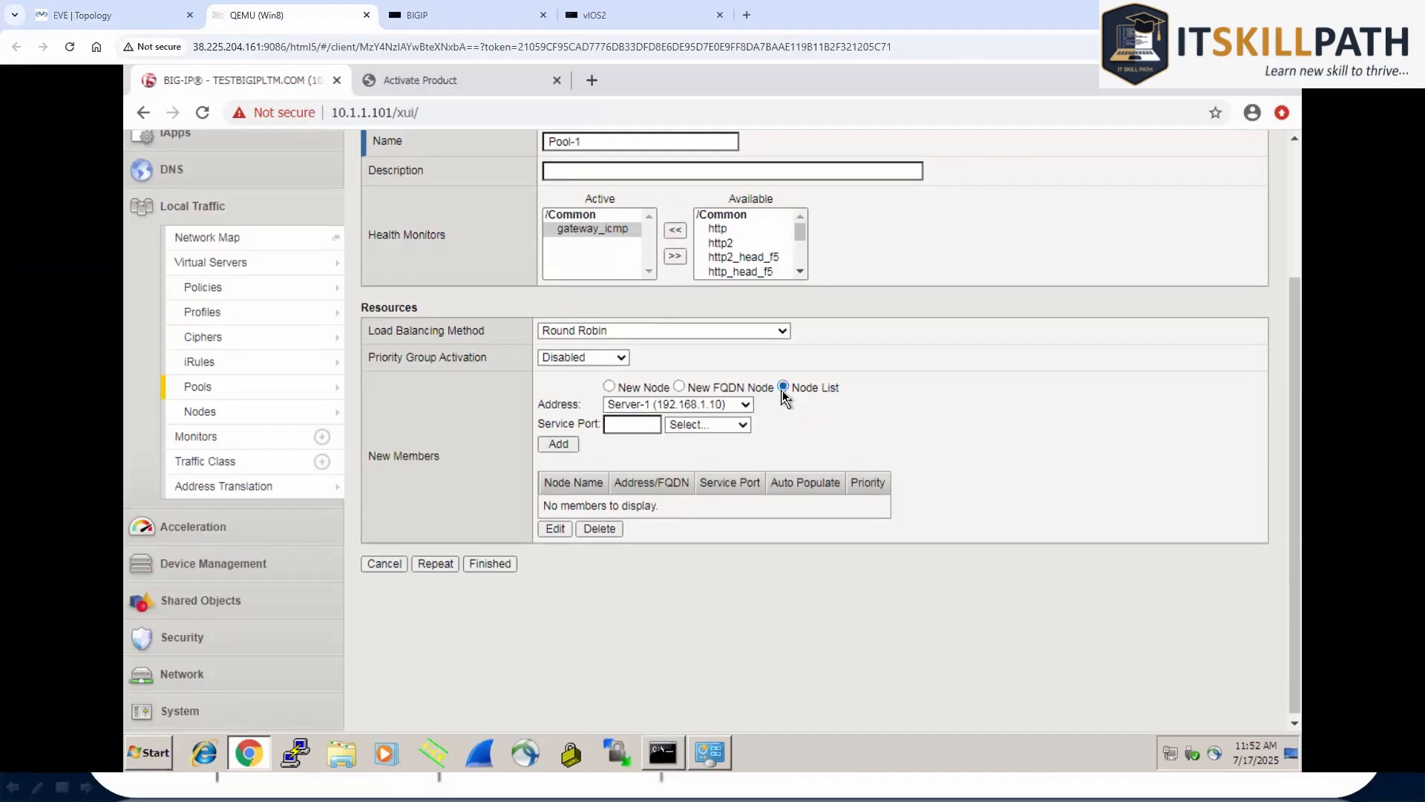
click(691, 425)
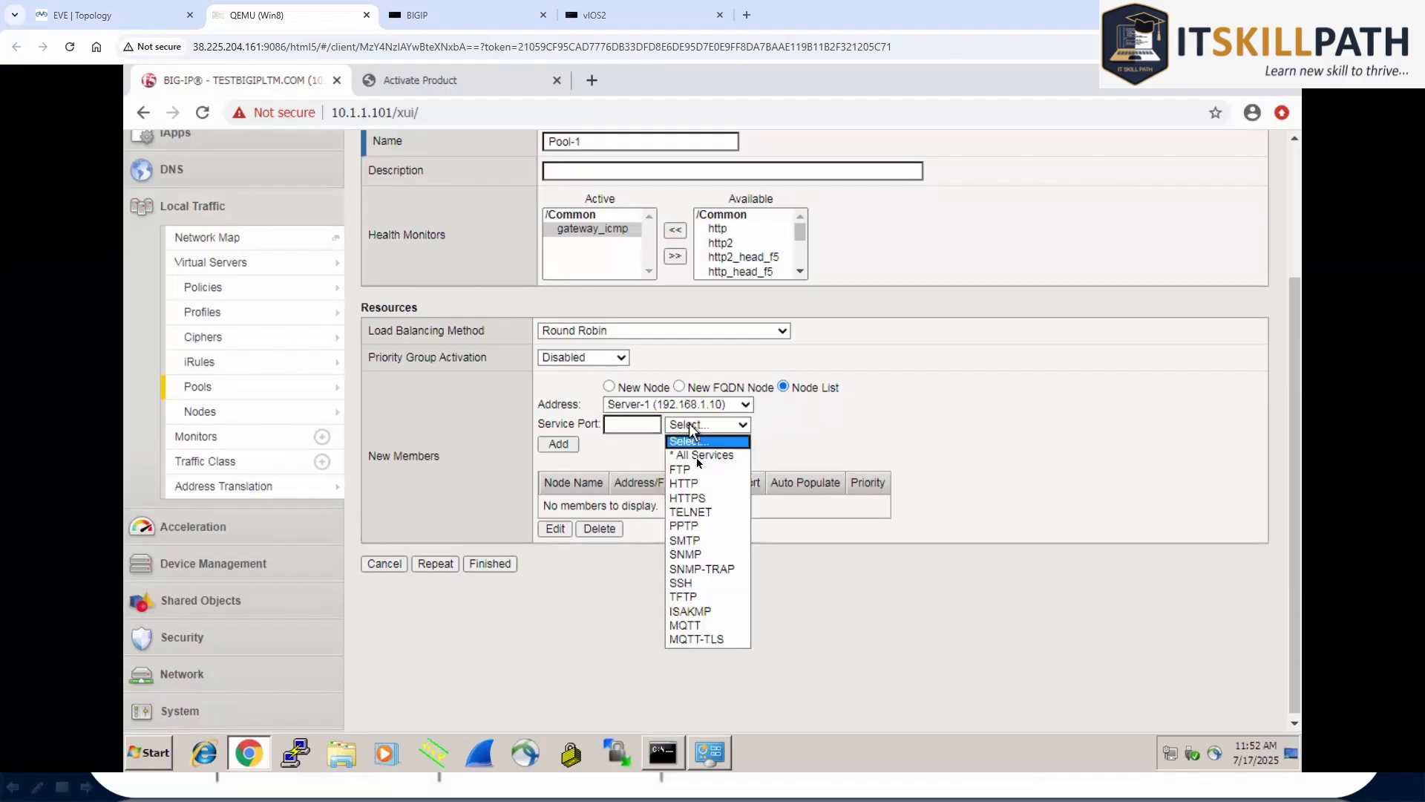
click(683, 483)
click(572, 444)
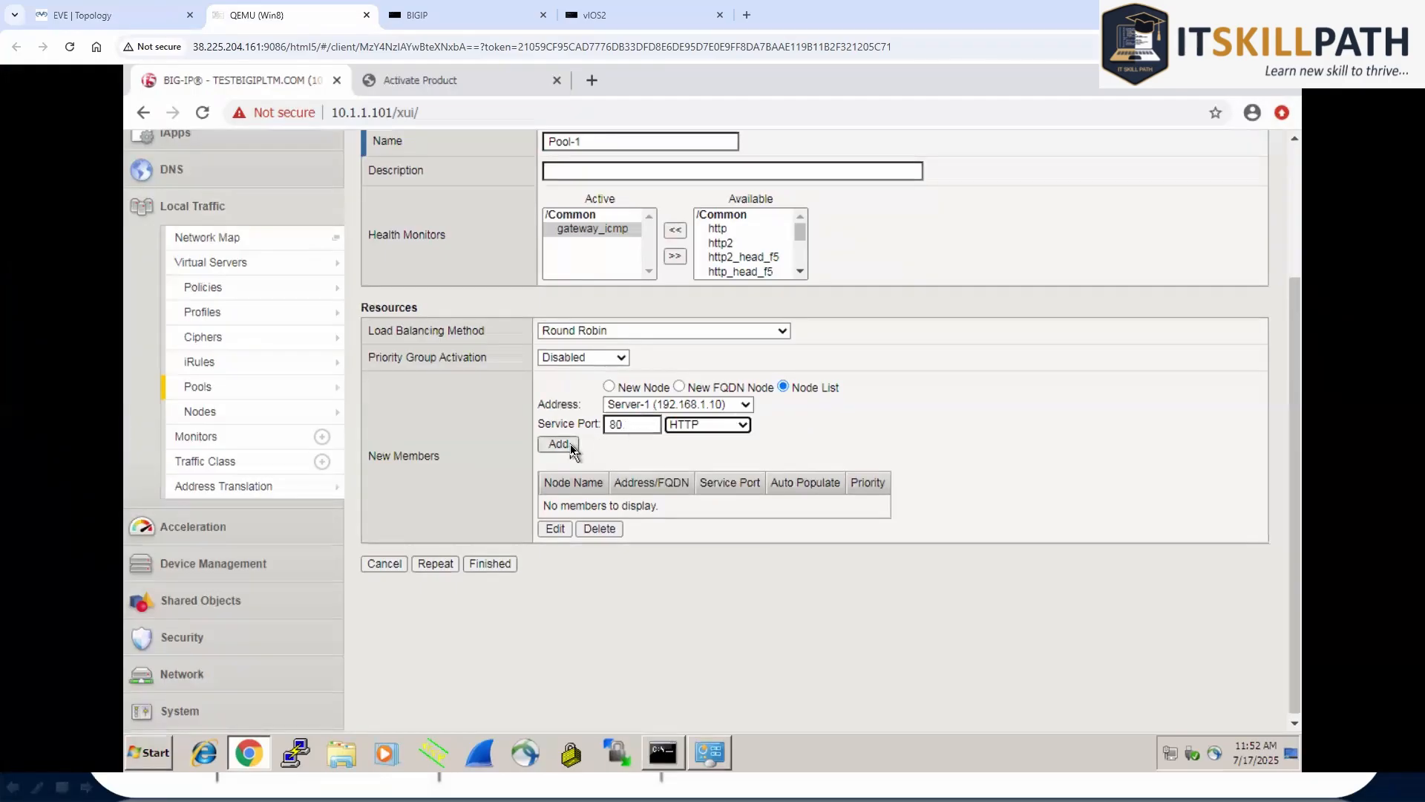
Add Server-2 on port 80 and create Pool-1 with both members.
click(744, 404)
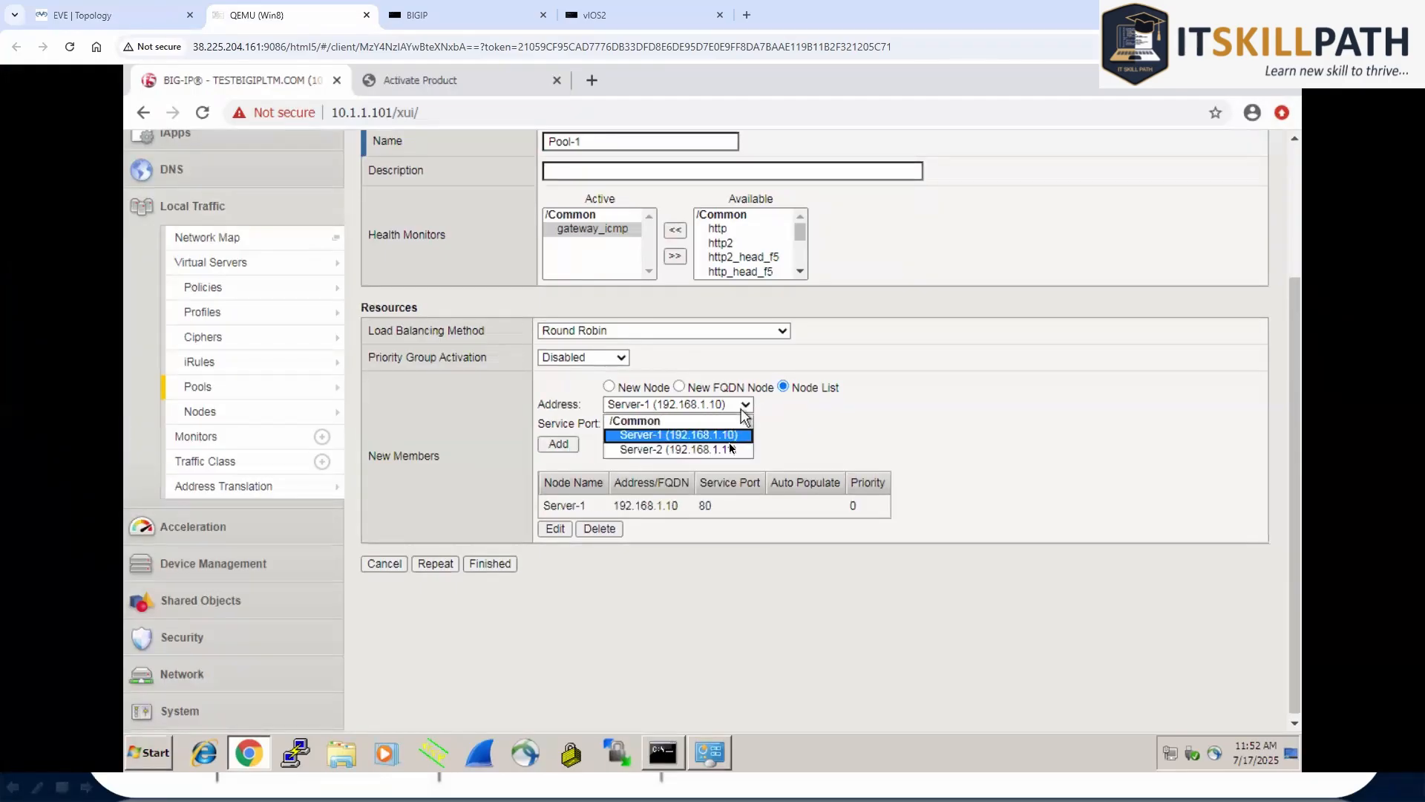
click(727, 450)
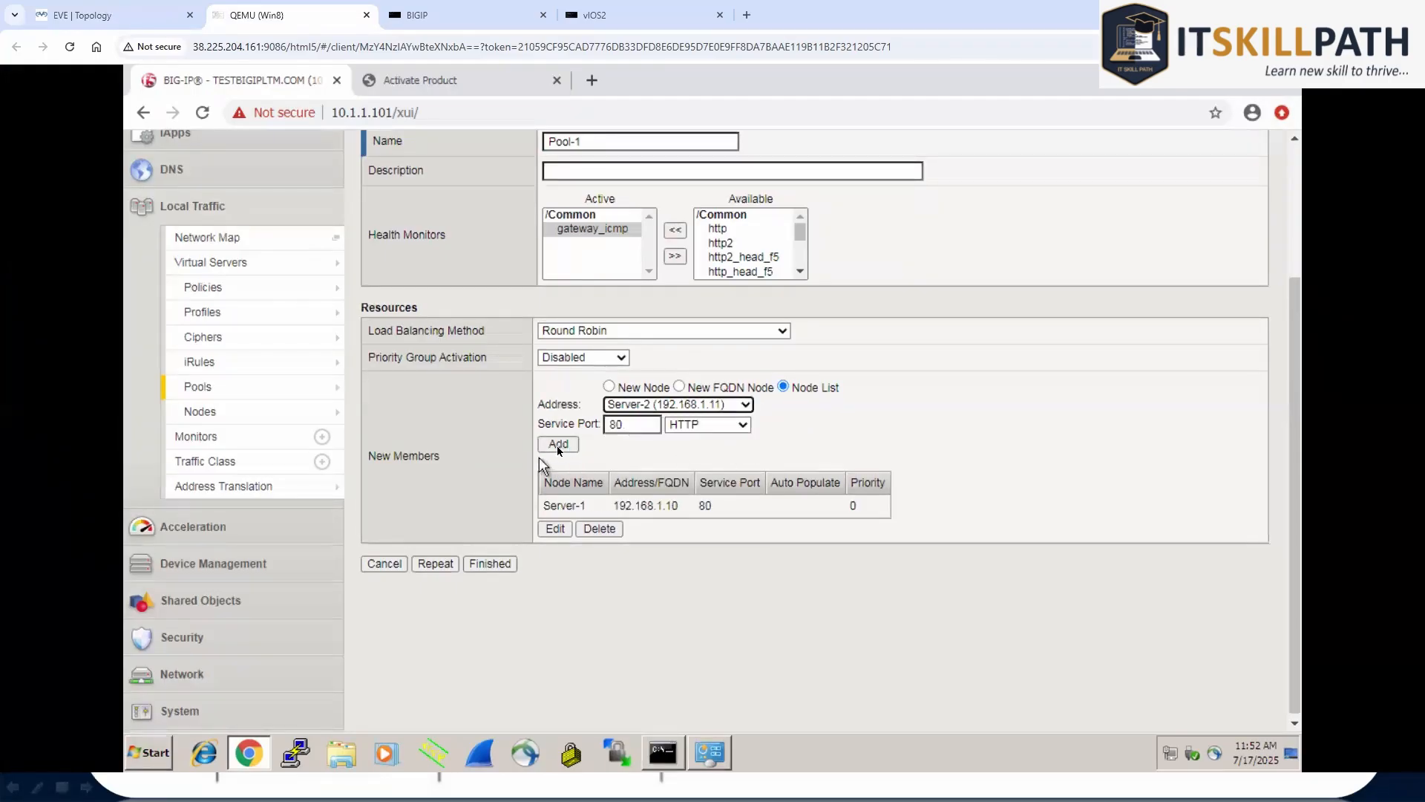
click(559, 445)
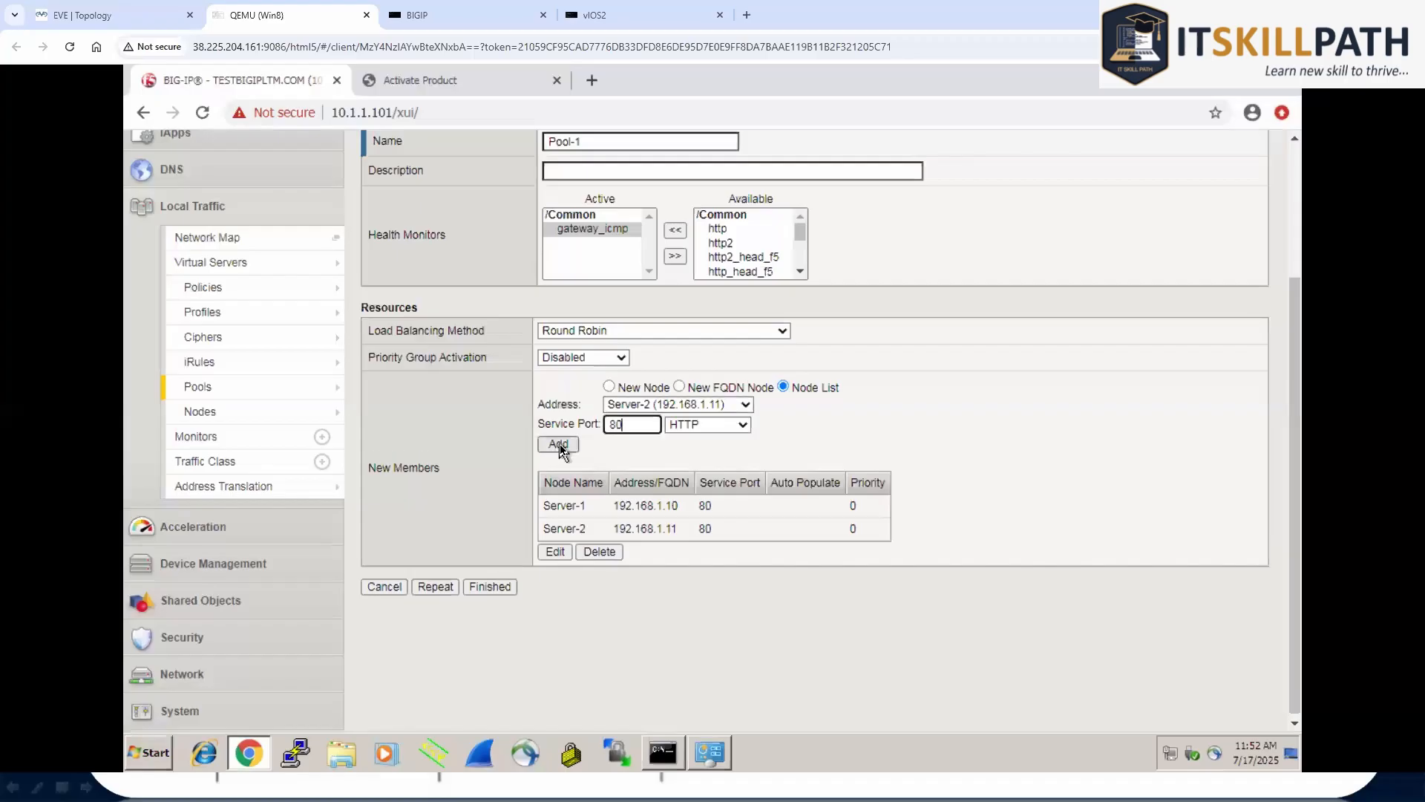
click(482, 590)
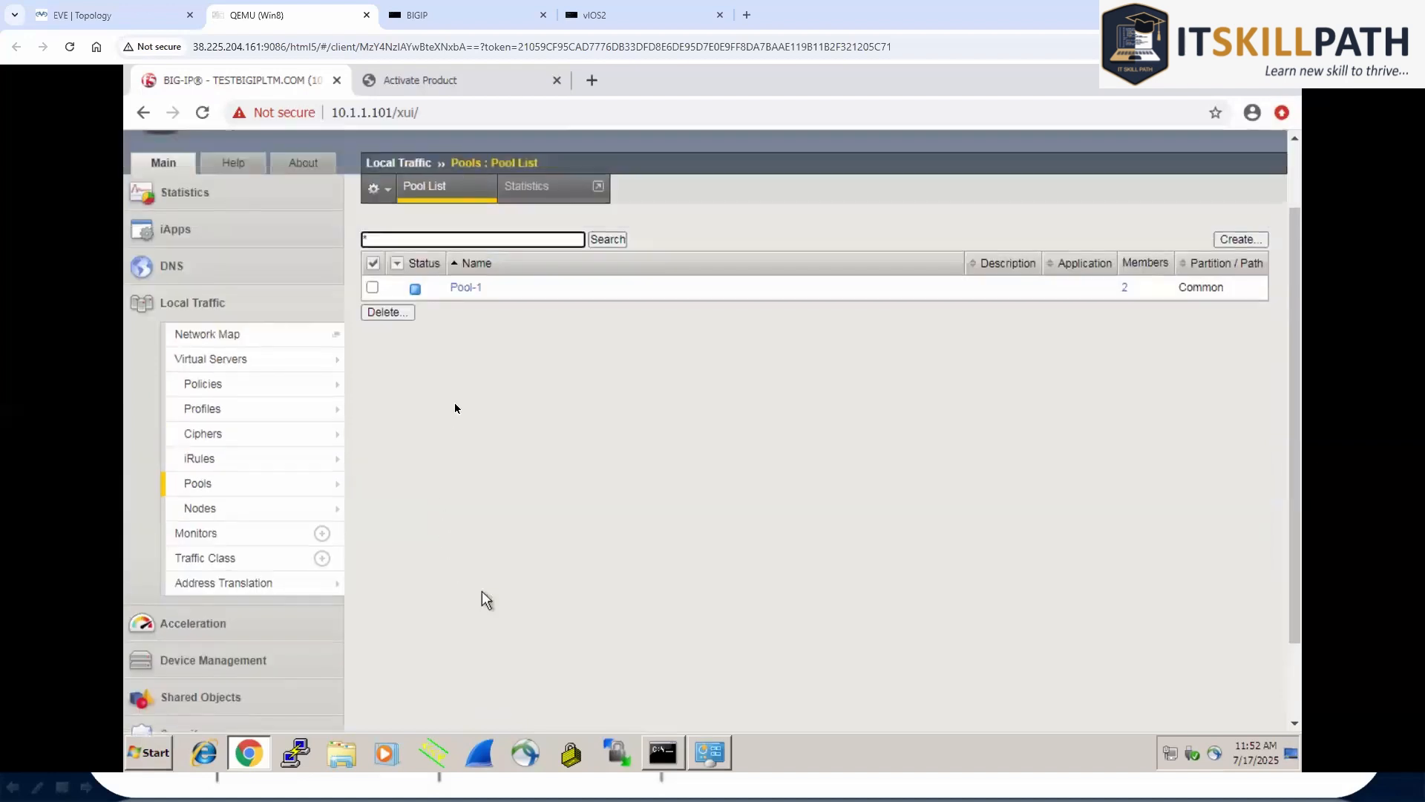
View Pool-1's members Server-1:80 and Server-2:80, then switch to the LTM 101 PDF.
click(460, 381)
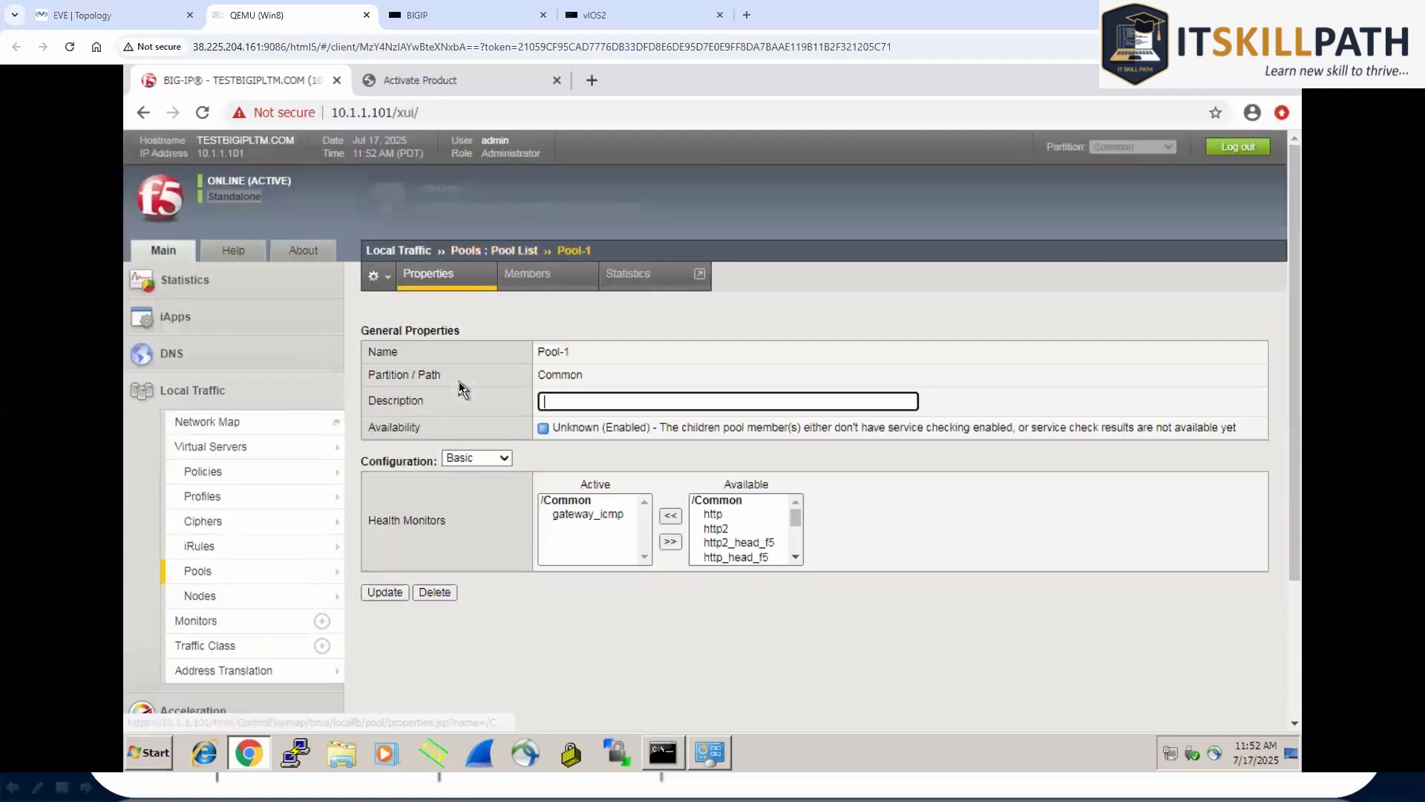
click(520, 276)
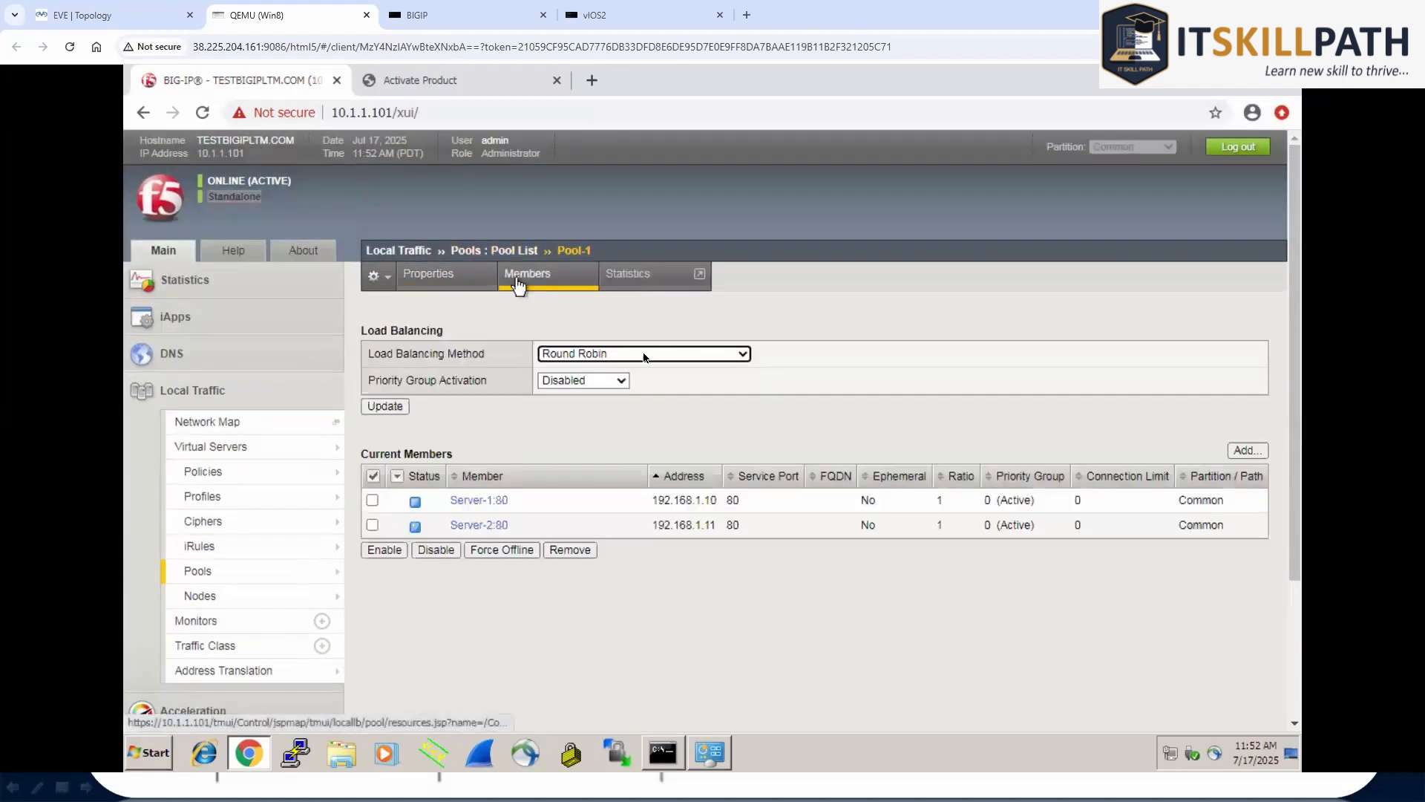
mouse_move(653, 502)
mouse_down()
mouse_move(717, 505)
mouse_move(653, 502)
mouse_up()
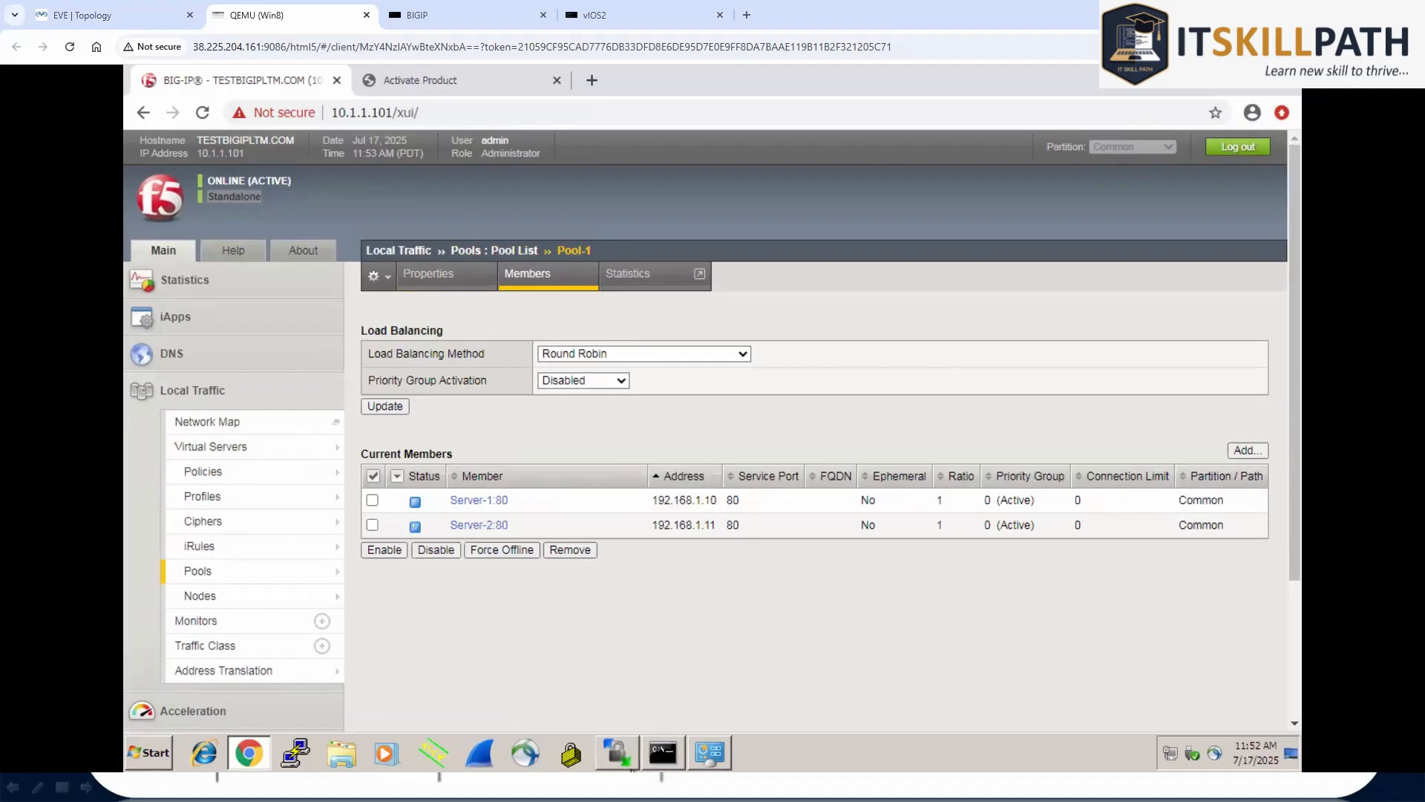
click(152, 784)
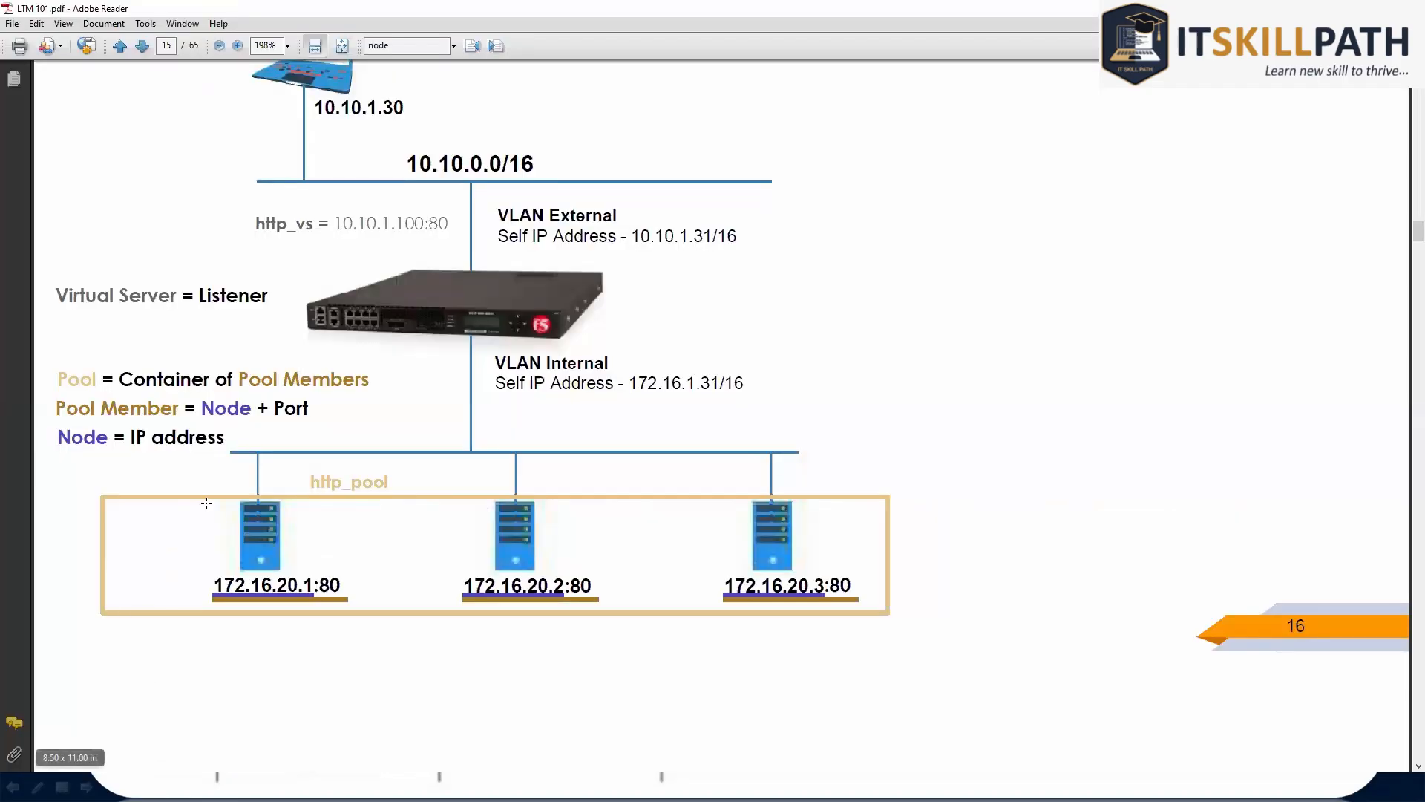
Highlight 'Node + Port' and 'Pool' on the slide, then return to Pool-1's members.
drag(196, 408, 301, 405)
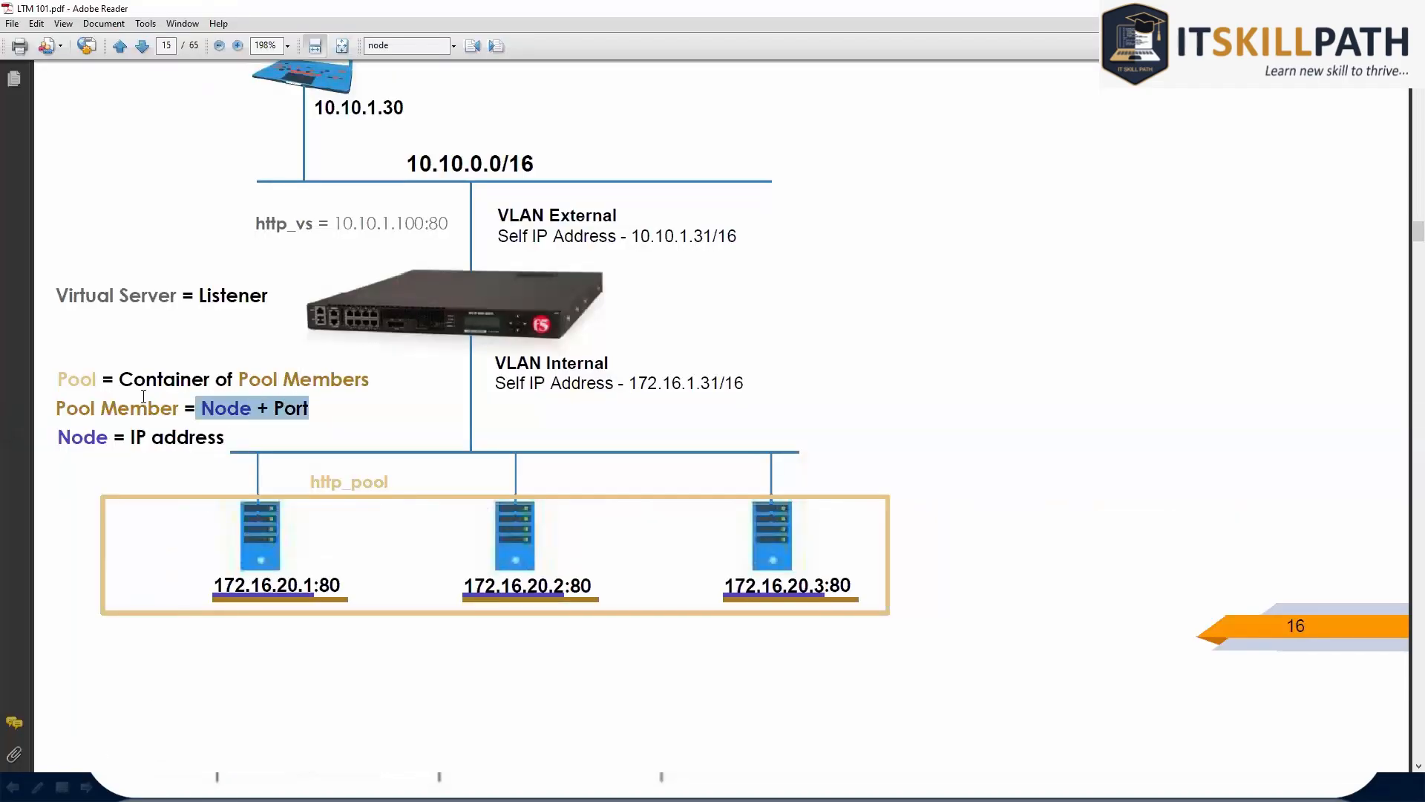
drag(102, 376, 68, 378)
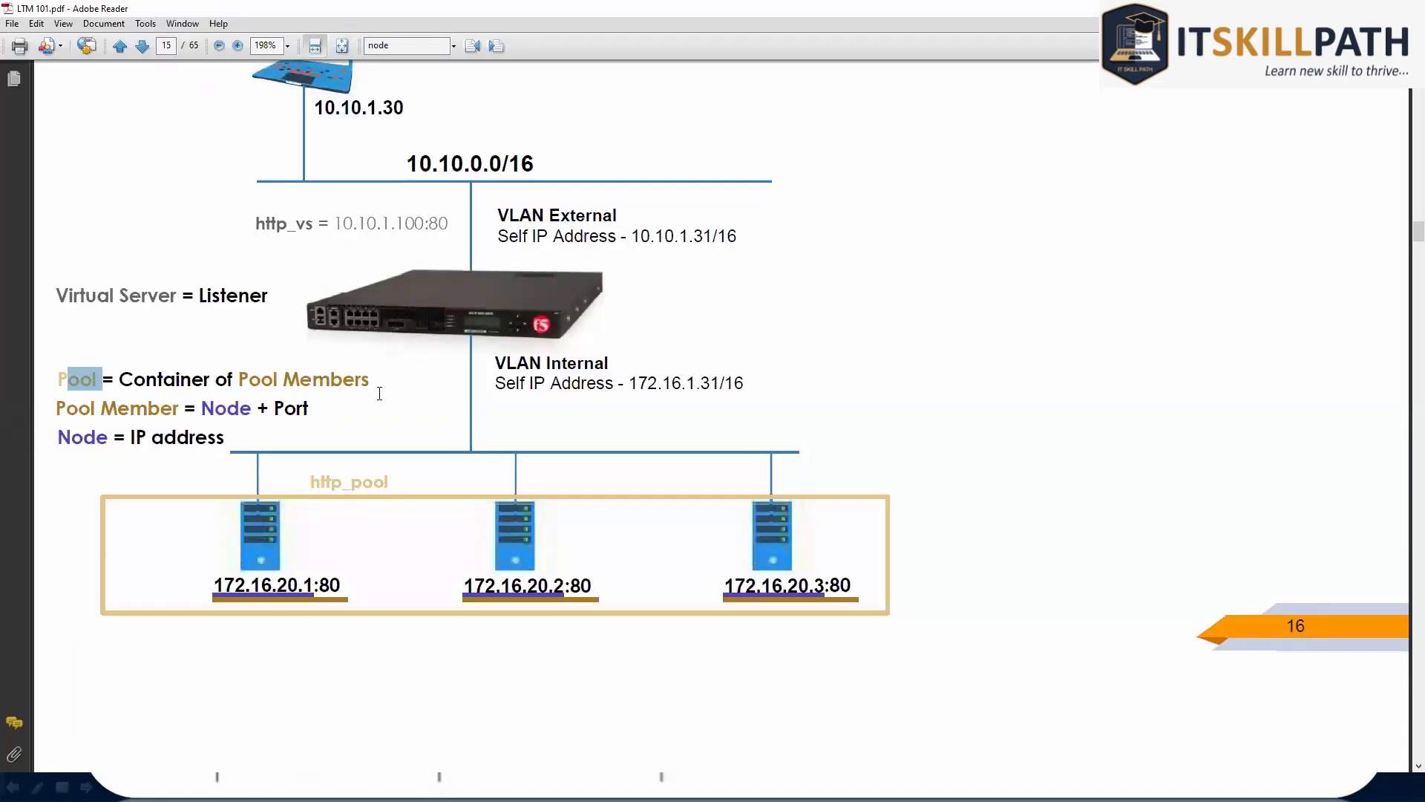
click(111, 785)
click(111, 646)
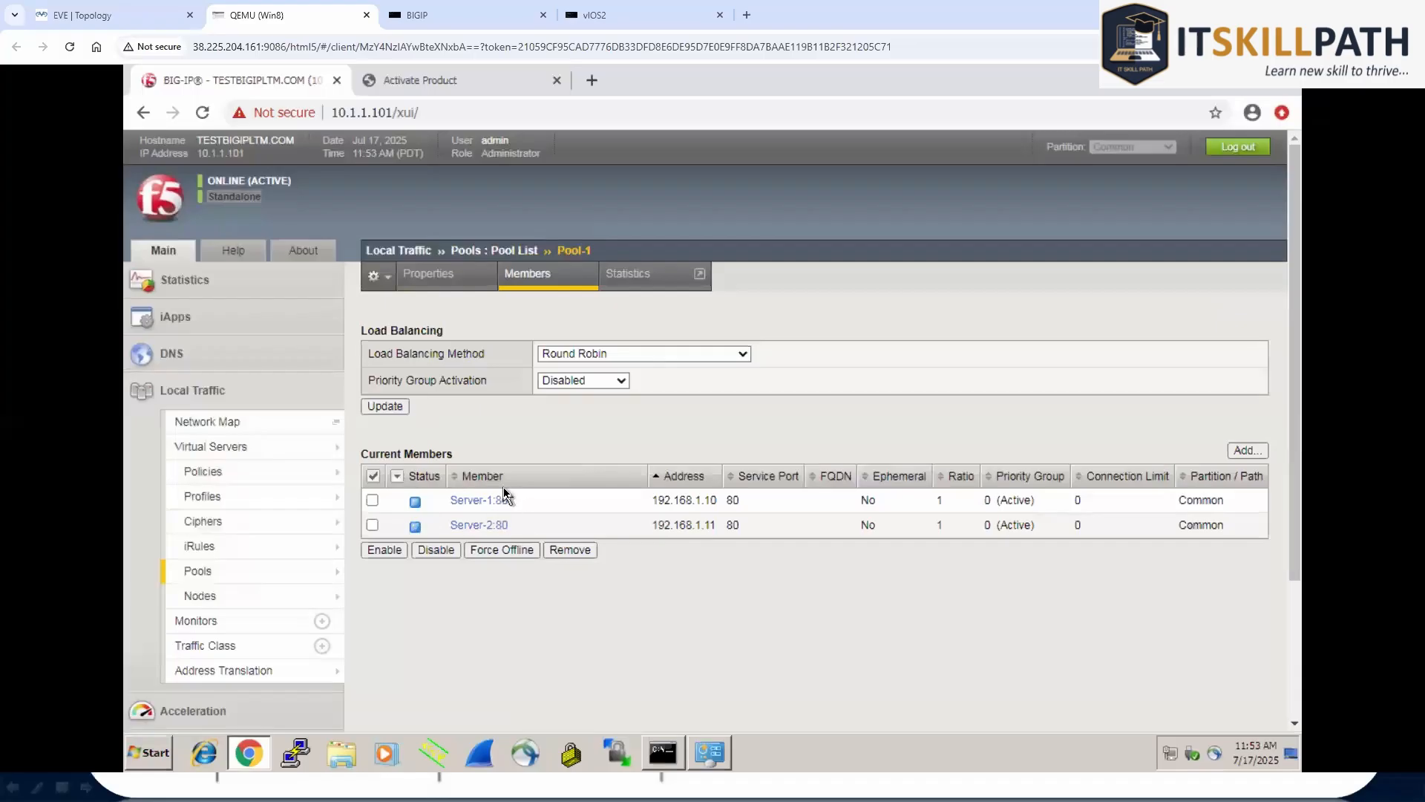
Go to the empty Virtual Server List and start a new virtual server.
click(215, 571)
click(233, 449)
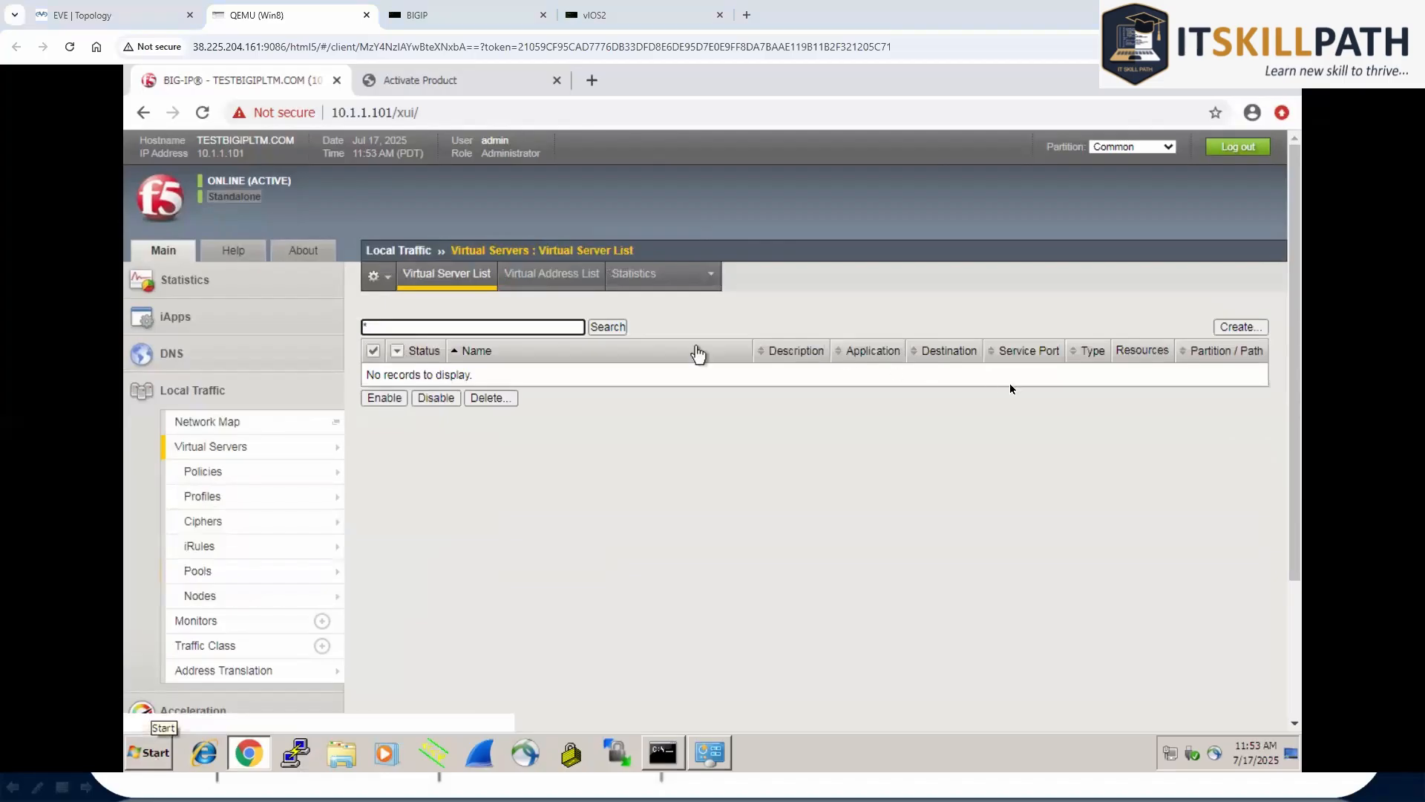
click(1245, 330)
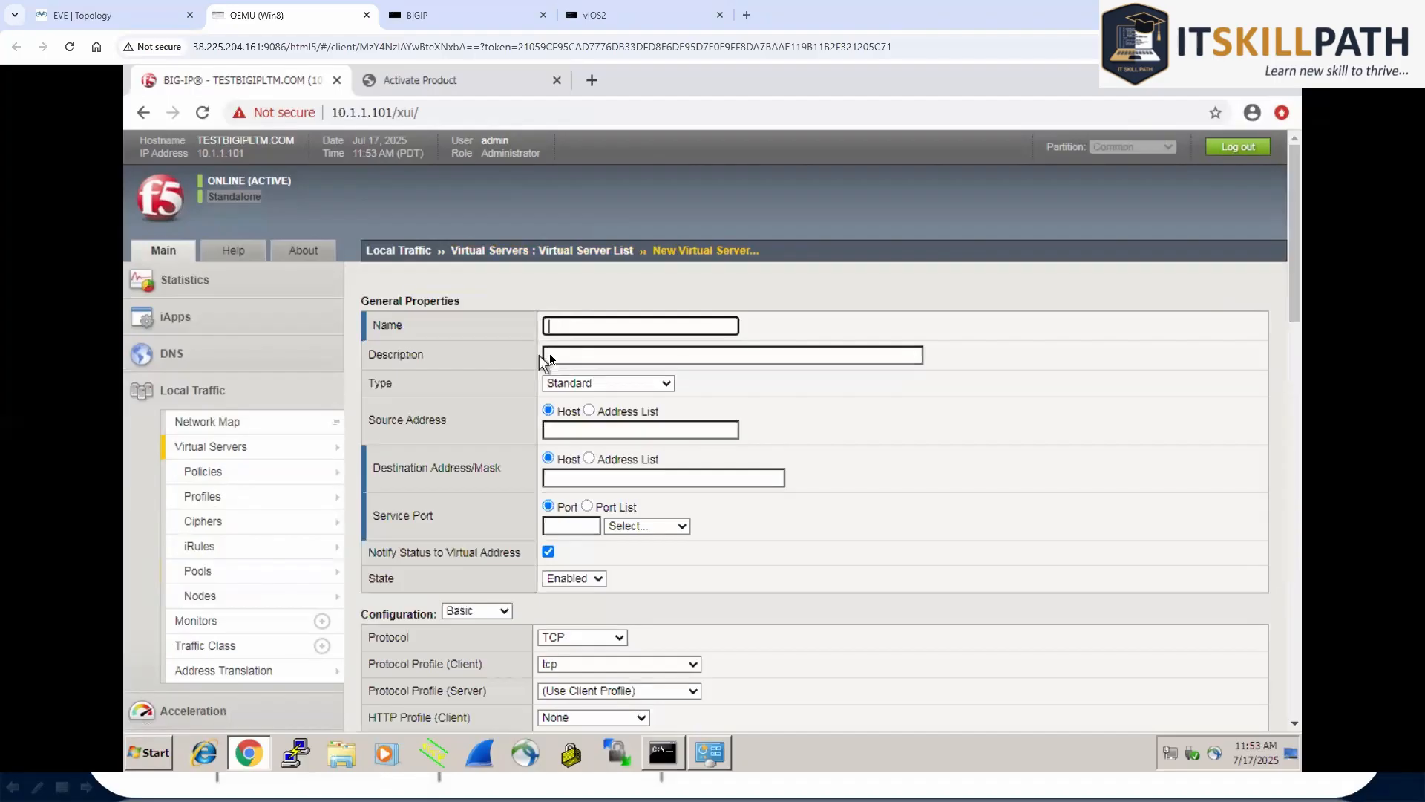
Name the virtual server http_vs with destination 11.1.1.100 and service port HTTP 80.
text(http_vs)
click(634, 483)
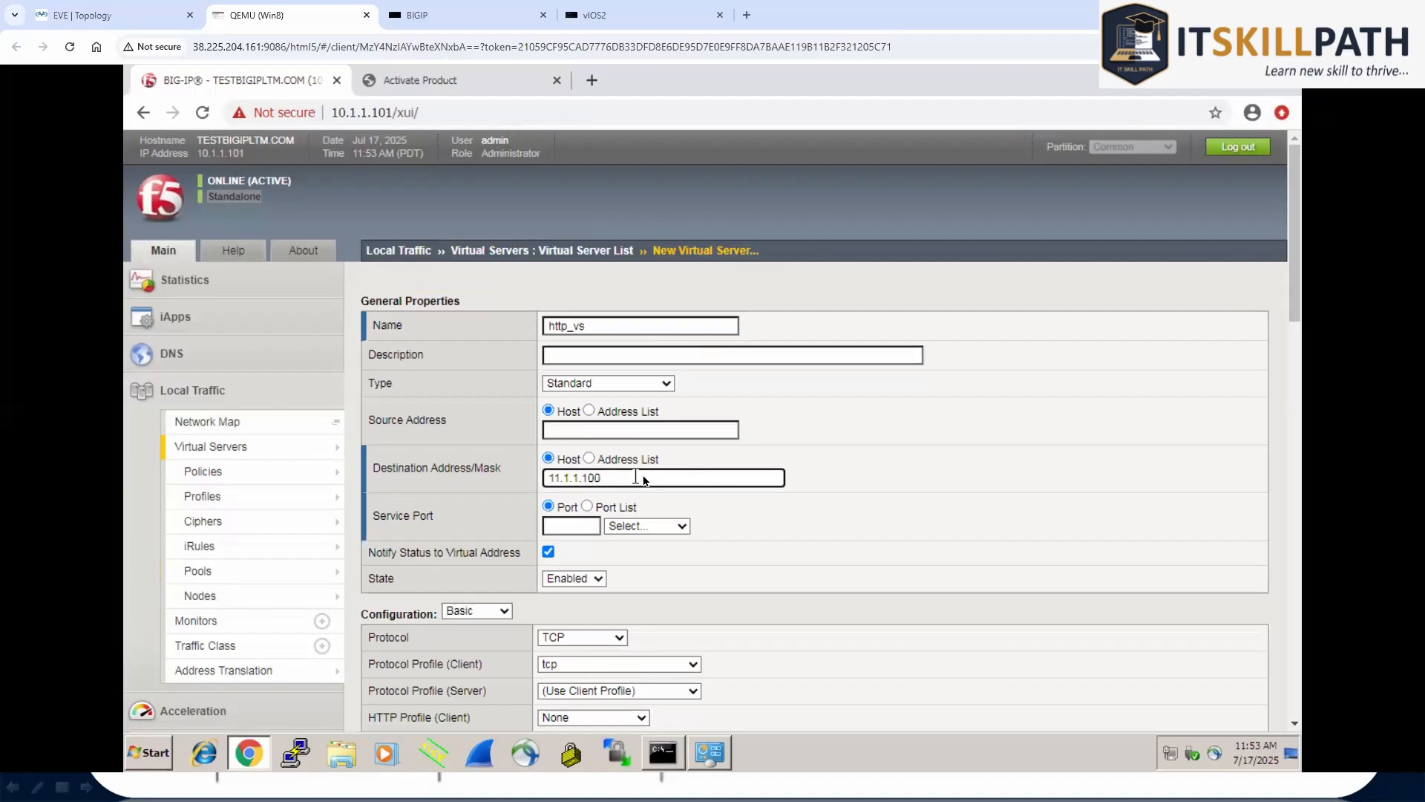
click(643, 526)
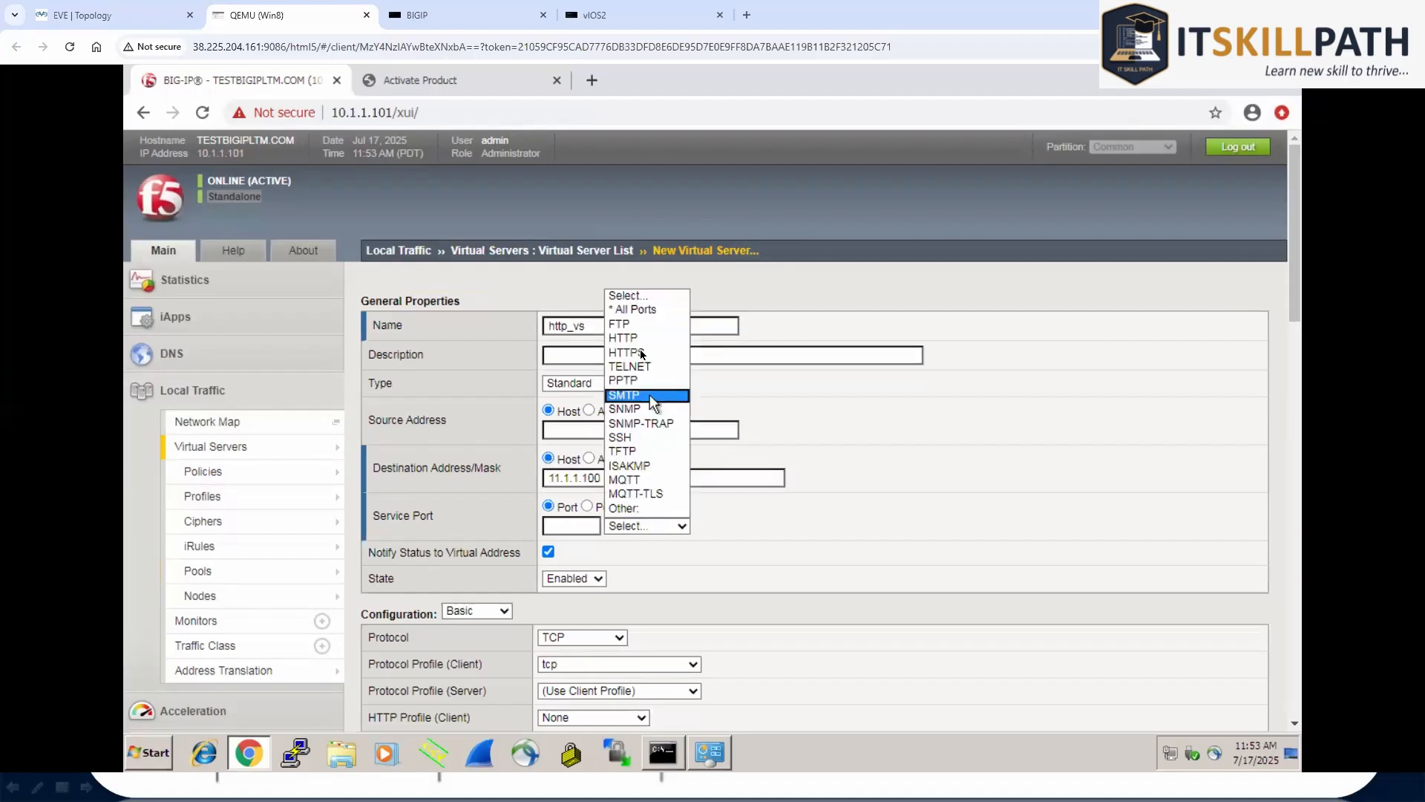
click(639, 339)
Set Pool-1 as default pool, create http_vs, and switch to the whiteboard.
scroll(661, 546, down, 3)
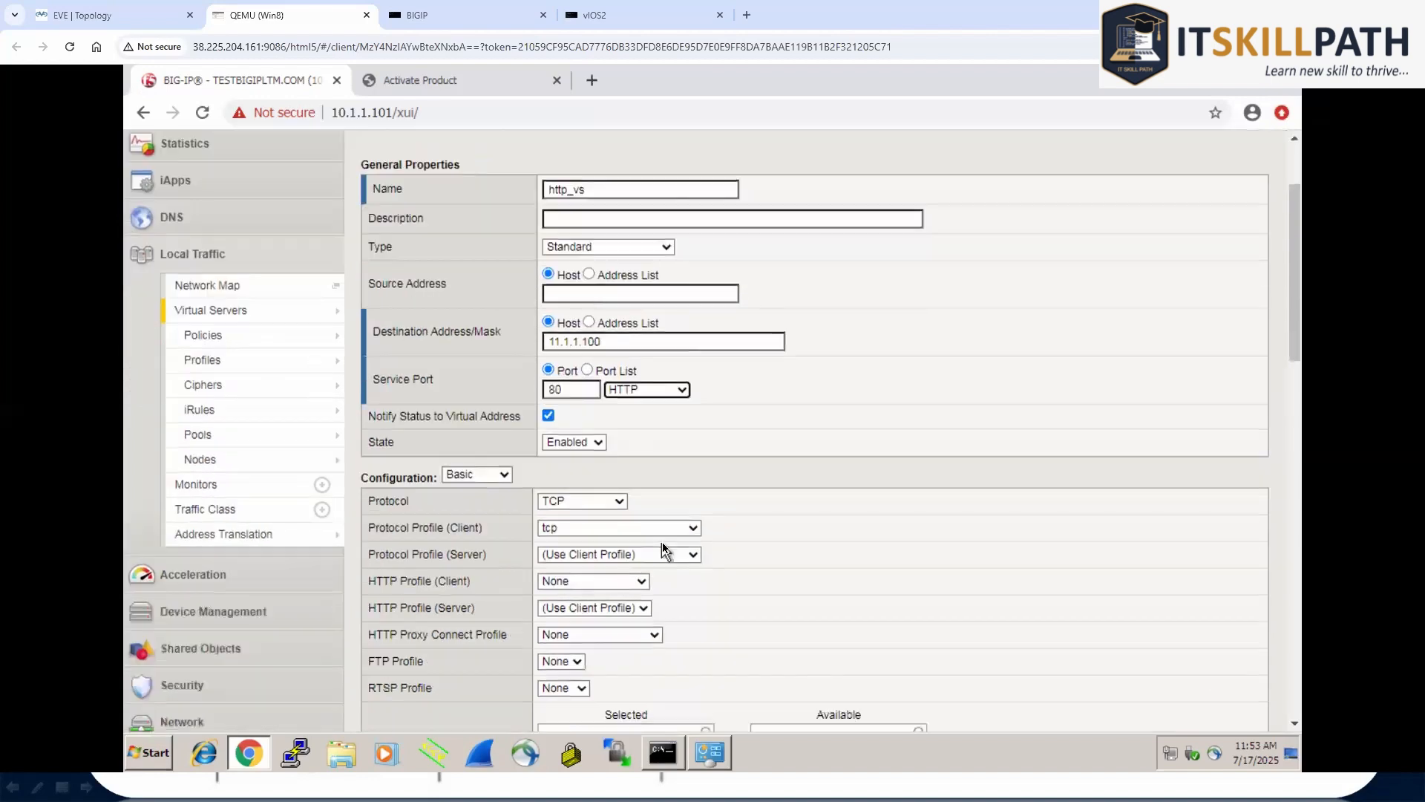
scroll(661, 538, down, 15)
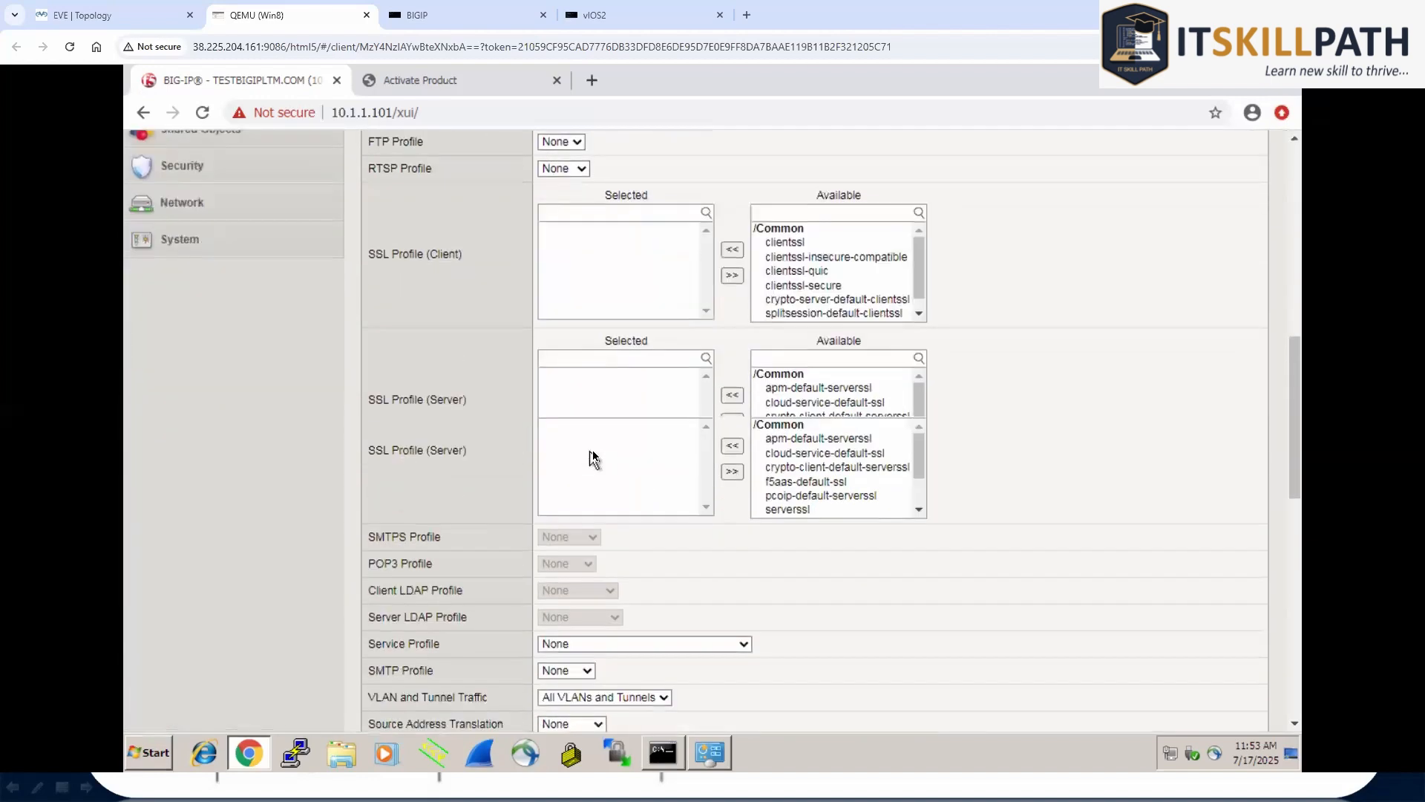
scroll(593, 453, down, 5)
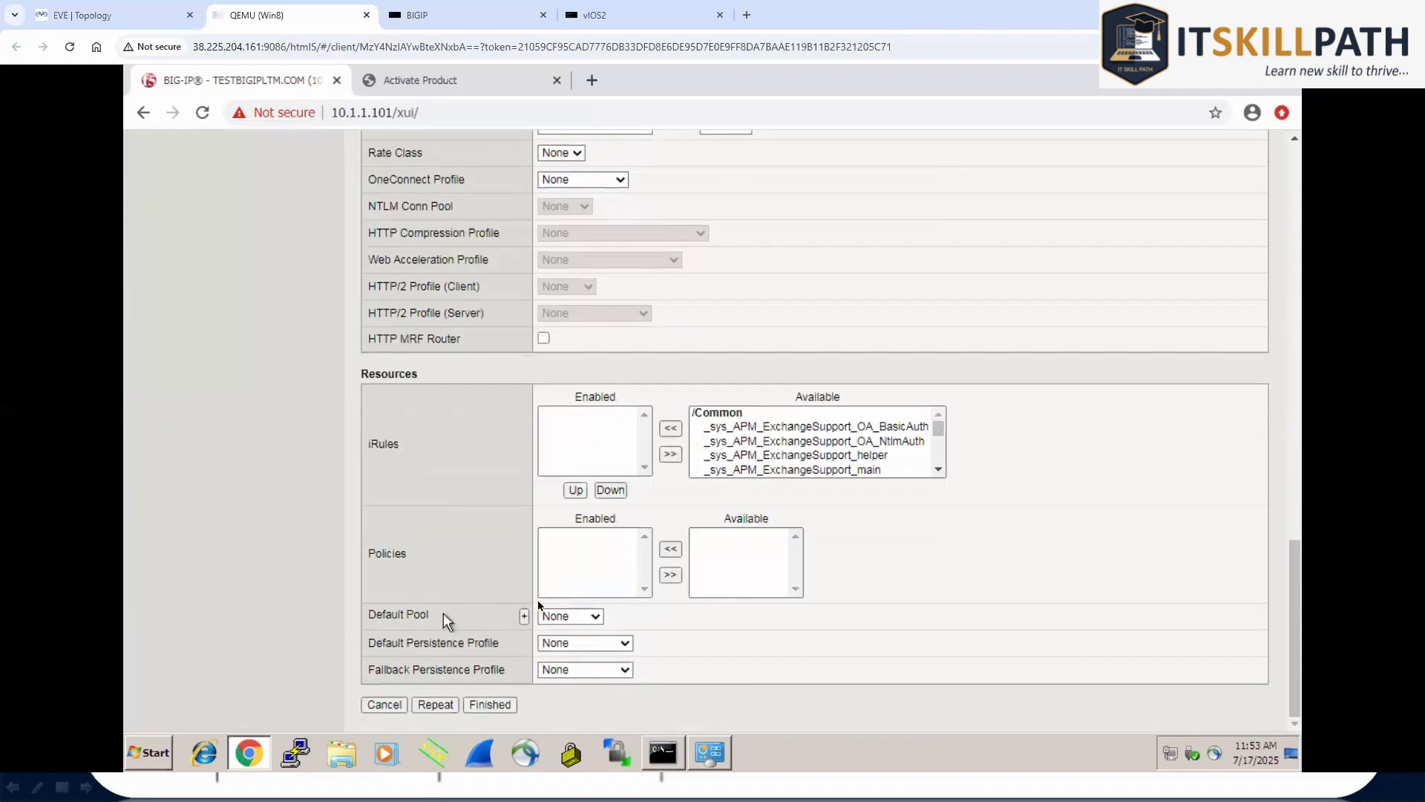
click(574, 617)
click(576, 663)
click(509, 709)
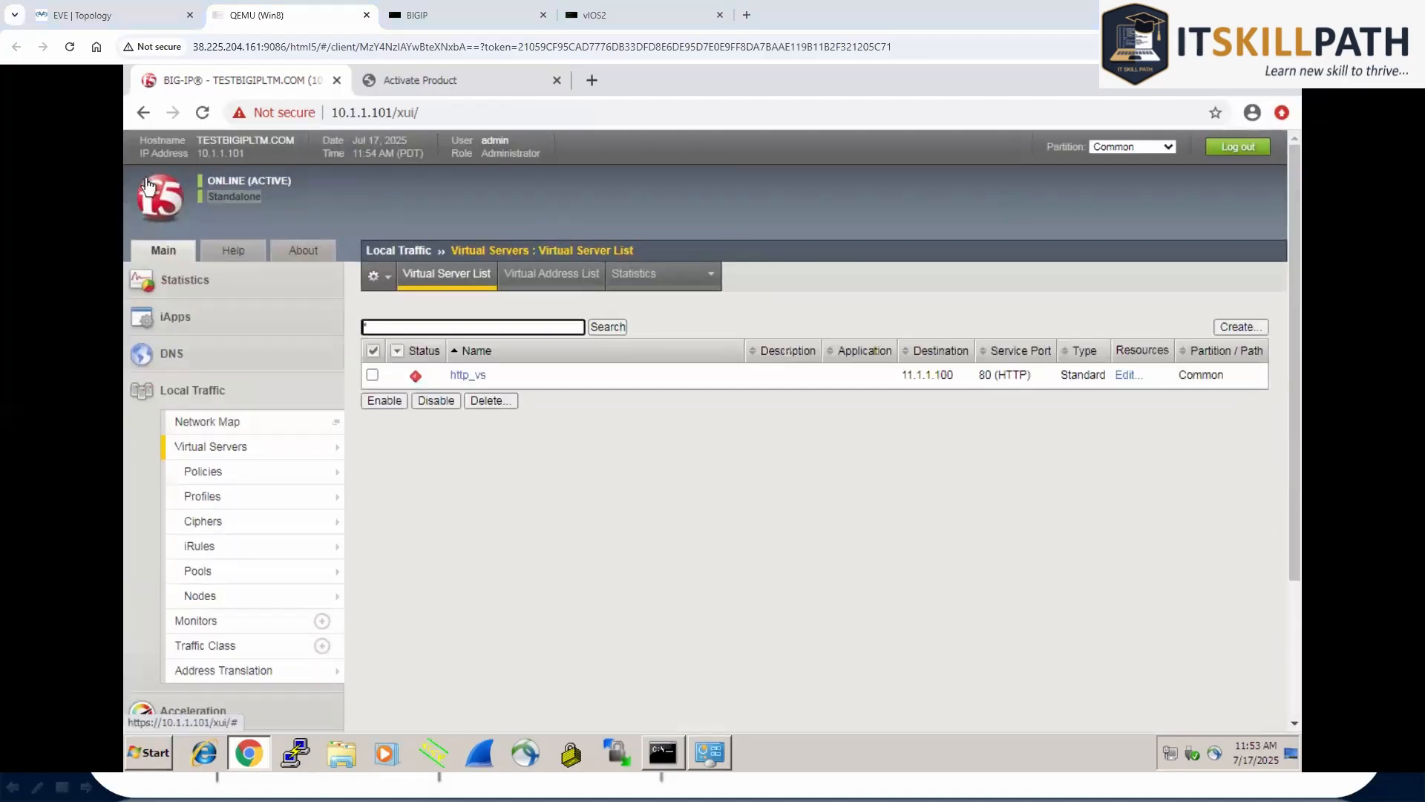
key(alt+Tab)
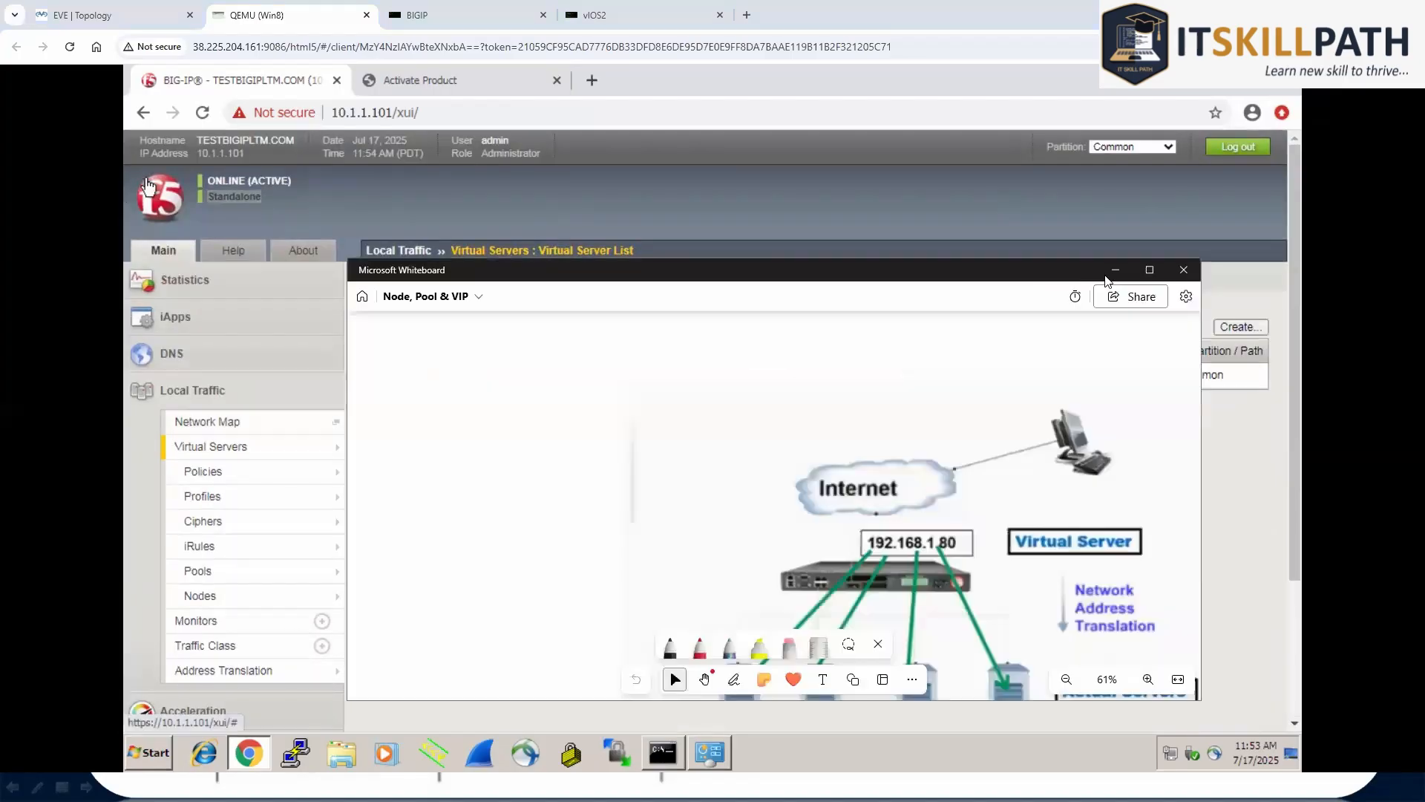
click(1144, 275)
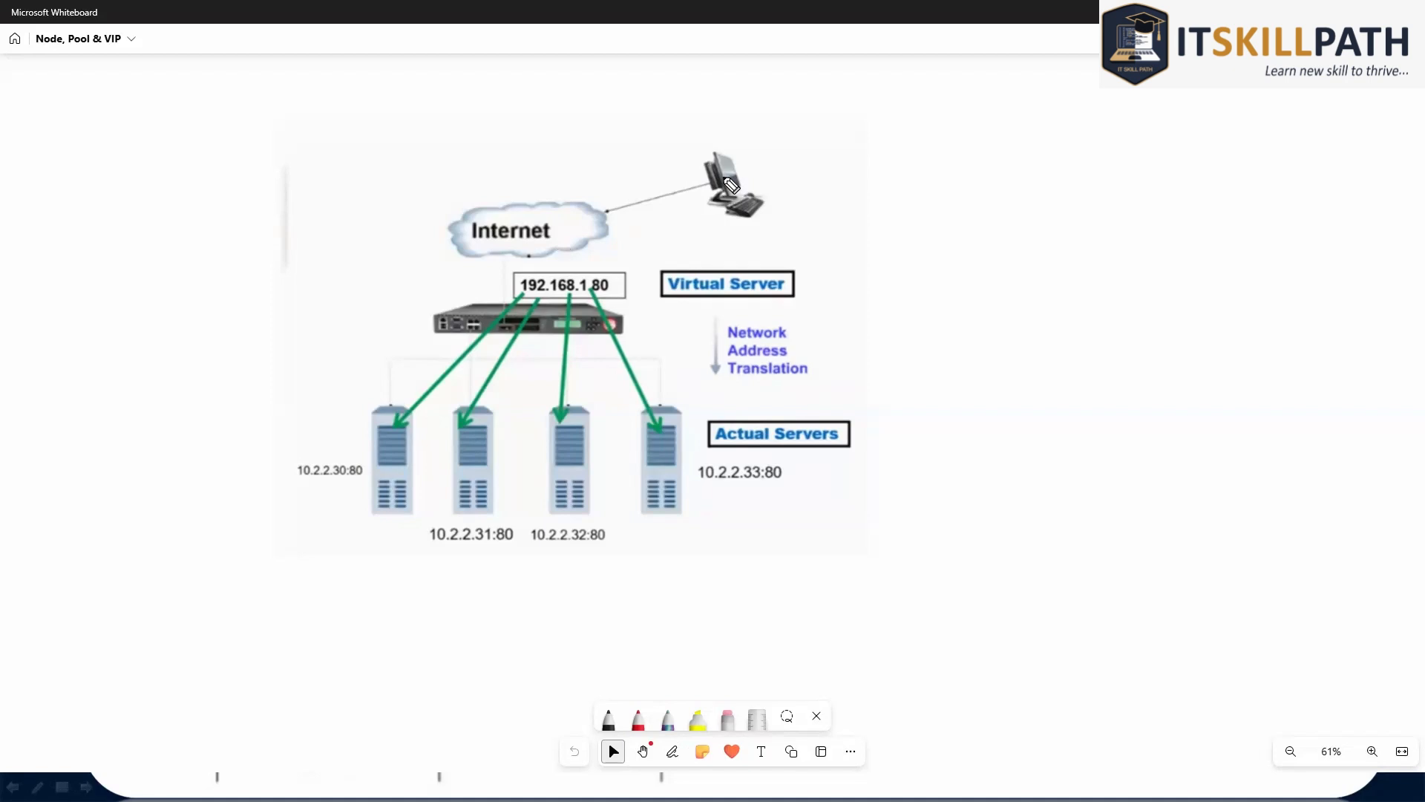
mouse_move(510, 258)
mouse_down()
mouse_move(602, 264)
mouse_move(695, 240)
mouse_move(601, 271)
mouse_move(711, 238)
mouse_move(504, 259)
mouse_up()
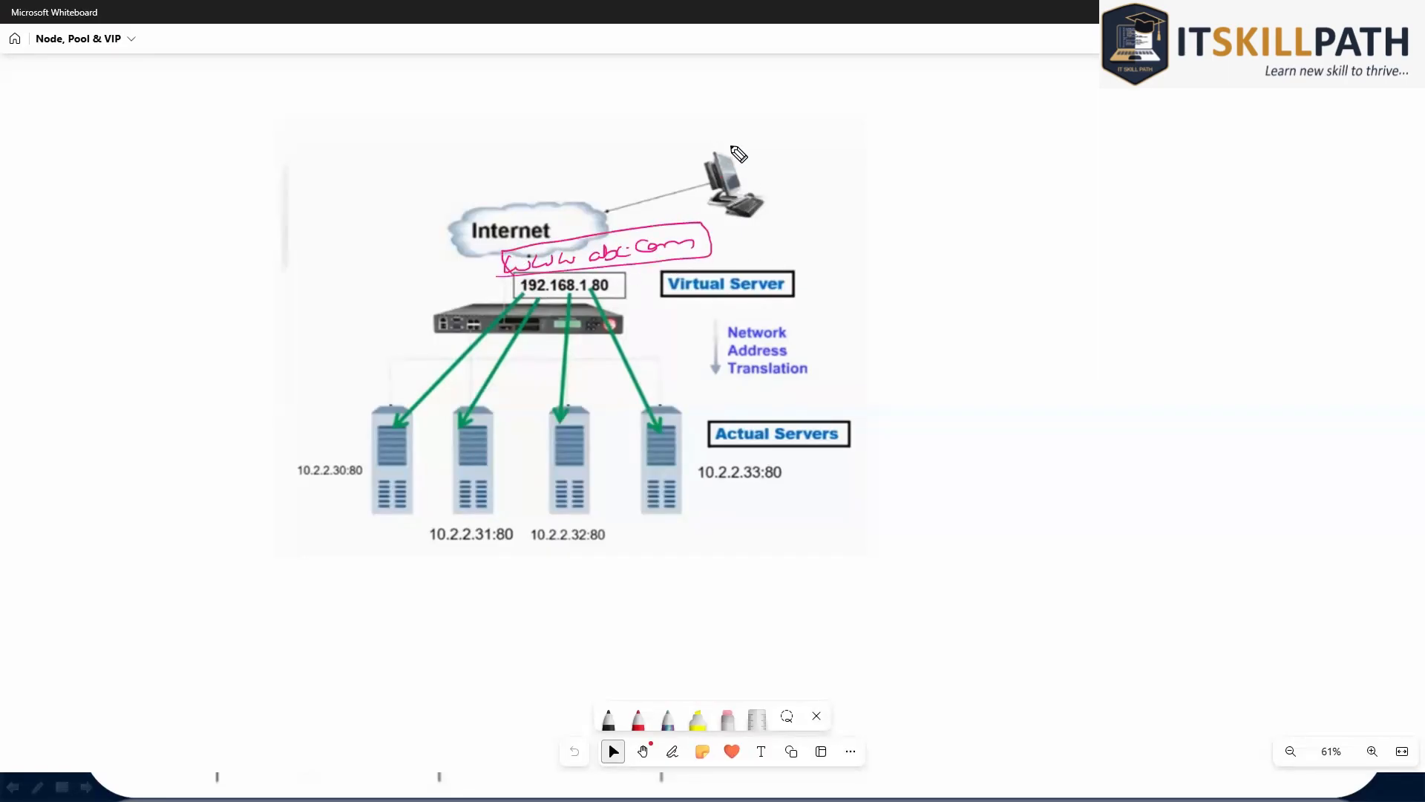
drag(730, 142, 988, 110)
click(840, 132)
click(909, 116)
click(933, 104)
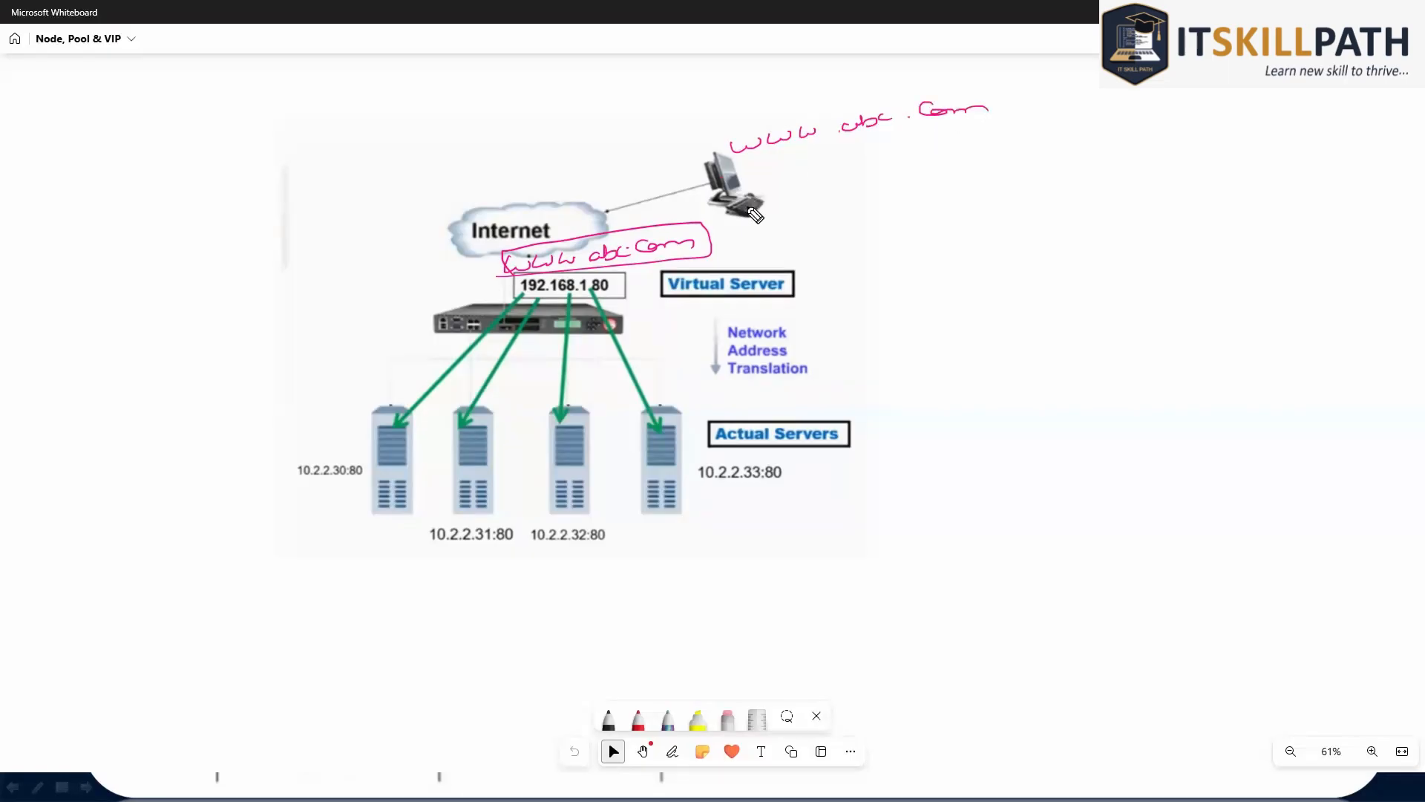
Begin handwriting the client IP beside the computer.
drag(765, 199, 767, 209)
drag(772, 195, 874, 181)
click(796, 197)
click(825, 195)
click(849, 188)
click(938, 143)
drag(991, 262, 990, 279)
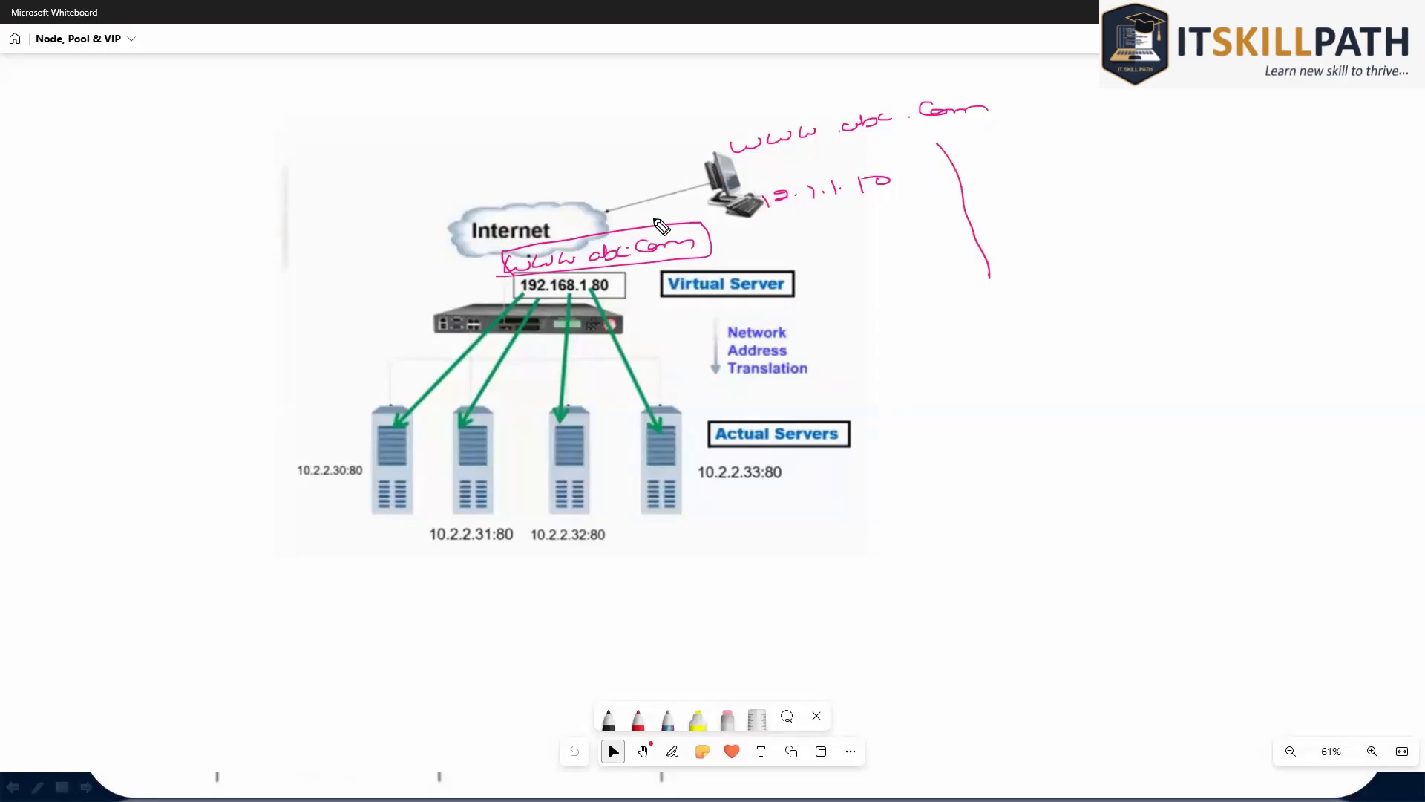
mouse_move(503, 265)
mouse_down()
mouse_move(482, 291)
mouse_move(625, 289)
mouse_up()
mouse_move(885, 184)
mouse_down()
mouse_move(870, 181)
mouse_move(891, 181)
mouse_up()
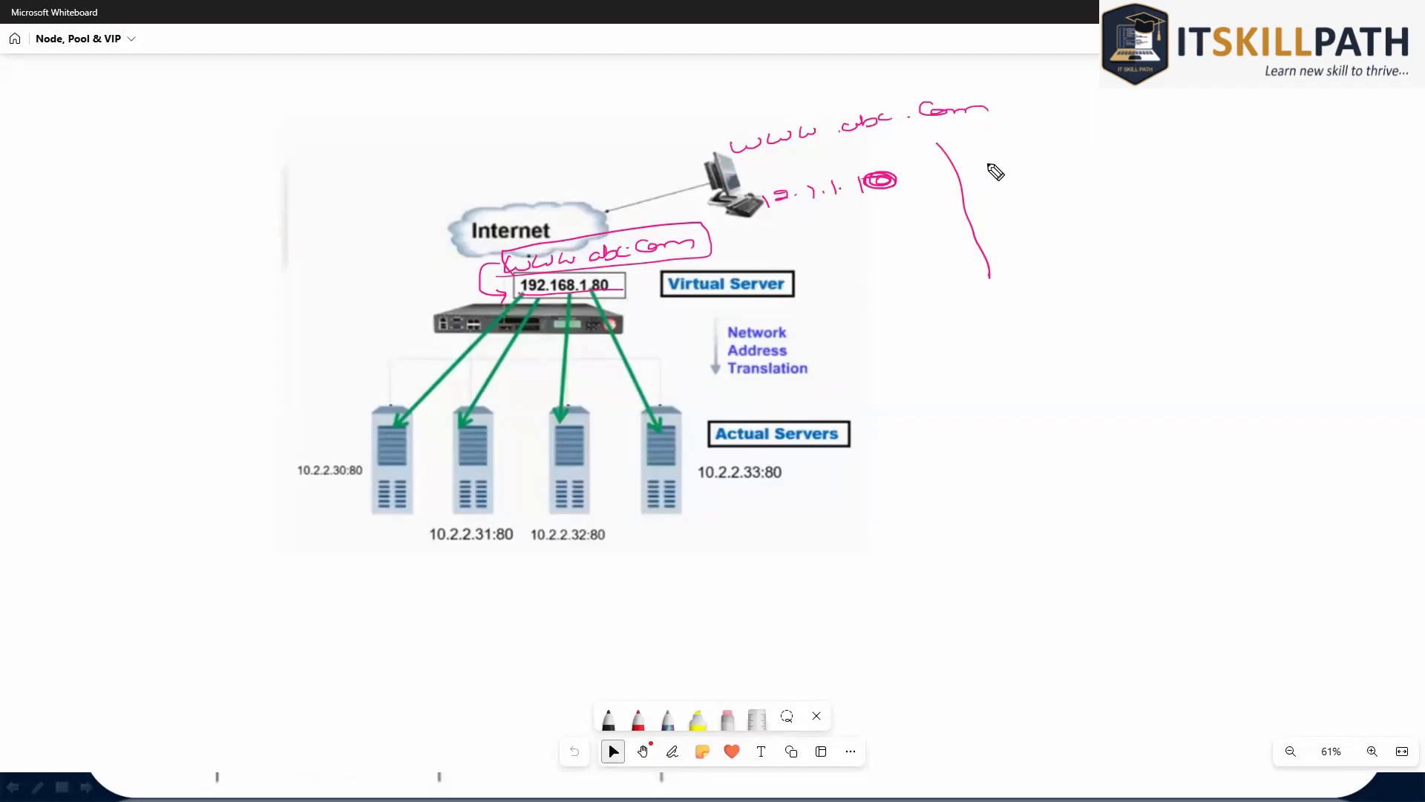
Underline 12.1.1.10 and add a boxed 'TCP-3Way Handshake' title at the top.
drag(778, 213, 867, 197)
mouse_move(653, 75)
mouse_down()
mouse_move(683, 72)
mouse_move(665, 92)
mouse_move(725, 74)
mouse_move(1054, 49)
mouse_up()
mouse_move(676, 50)
mouse_down()
mouse_move(616, 74)
mouse_move(854, 99)
mouse_move(1054, 77)
mouse_move(923, 39)
mouse_move(631, 60)
mouse_move(667, 67)
mouse_up()
Mark the title box and write the source IP S-12.1.1.10 followed by SYN.
mouse_move(568, 104)
mouse_down()
mouse_move(643, 107)
mouse_move(668, 83)
mouse_up()
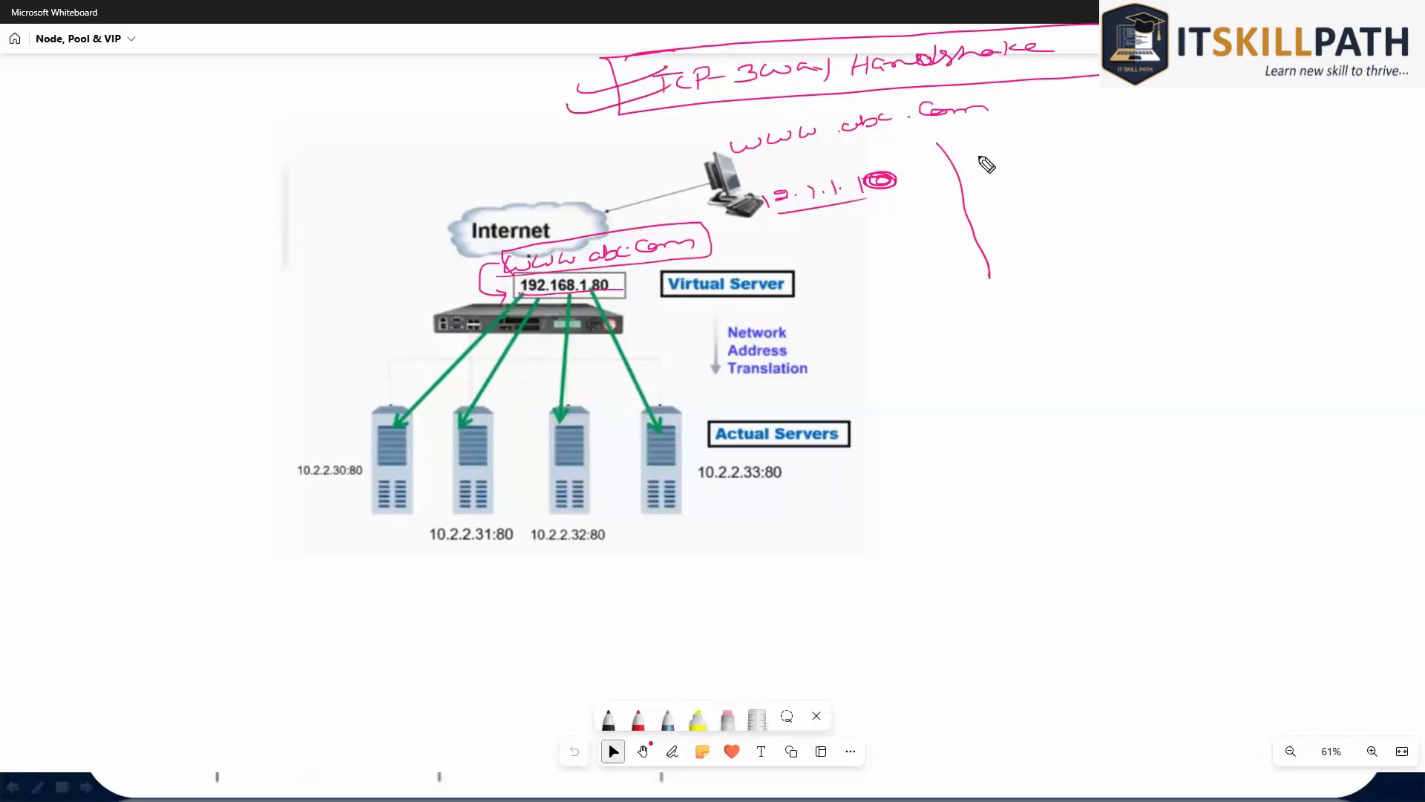
mouse_move(974, 149)
mouse_down()
mouse_move(984, 162)
mouse_move(1020, 154)
mouse_up()
mouse_move(1031, 146)
mouse_down()
mouse_move(1032, 160)
mouse_move(1065, 154)
mouse_up()
drag(1073, 137, 1124, 146)
click(1086, 149)
click(1109, 147)
drag(1145, 131, 1144, 132)
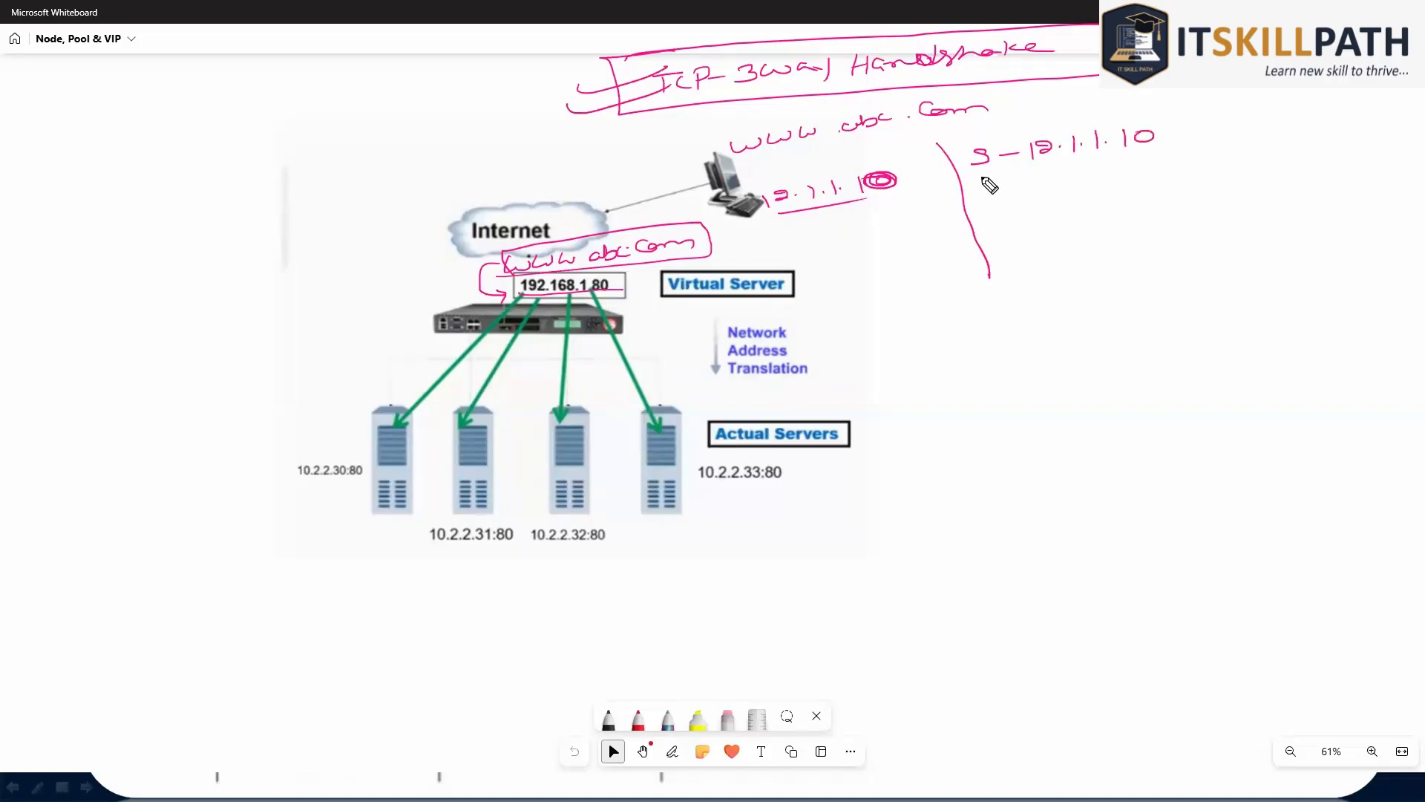
mouse_move(1227, 120)
mouse_down()
mouse_move(1212, 135)
mouse_move(1241, 129)
mouse_up()
mouse_move(1251, 121)
mouse_down()
mouse_move(1238, 137)
mouse_move(1274, 117)
mouse_up()
Write destination D-192.168.1.80 on the line below and source port SP-49123 after SYN.
mouse_move(978, 185)
mouse_down()
mouse_move(980, 200)
mouse_move(1114, 190)
mouse_up()
click(1097, 183)
mouse_move(1134, 174)
mouse_down()
mouse_move(1130, 187)
mouse_move(1202, 182)
mouse_up()
click(1163, 182)
drag(1221, 167, 1217, 168)
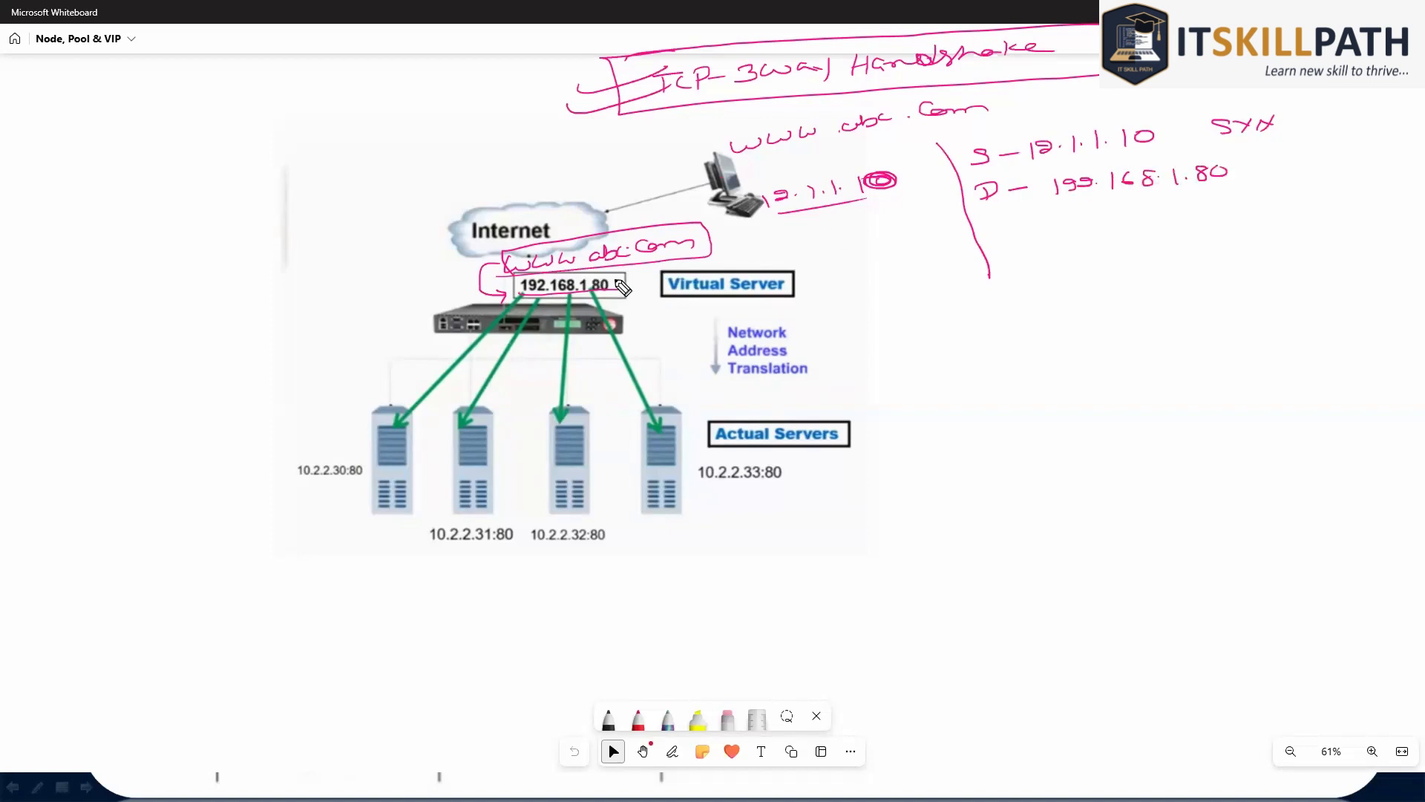
drag(1296, 133, 1406, 135)
drag(1409, 124, 1411, 136)
click(1277, 174)
Add destination port 80, underline the destination line, and draw a line back to the client.
drag(1277, 174, 1277, 184)
drag(1296, 167, 1299, 184)
drag(1320, 173, 1360, 176)
drag(1385, 161, 1383, 163)
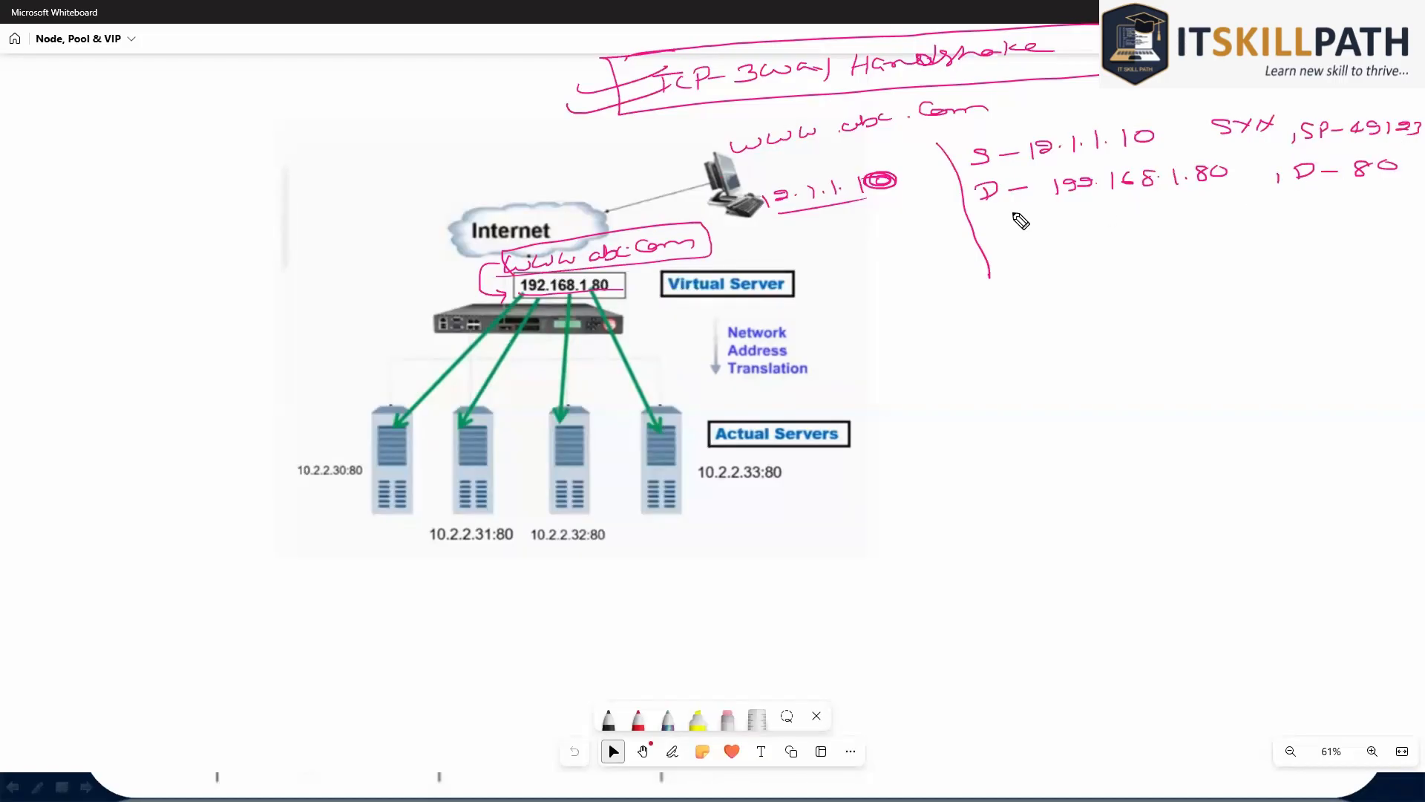
drag(980, 213, 1424, 179)
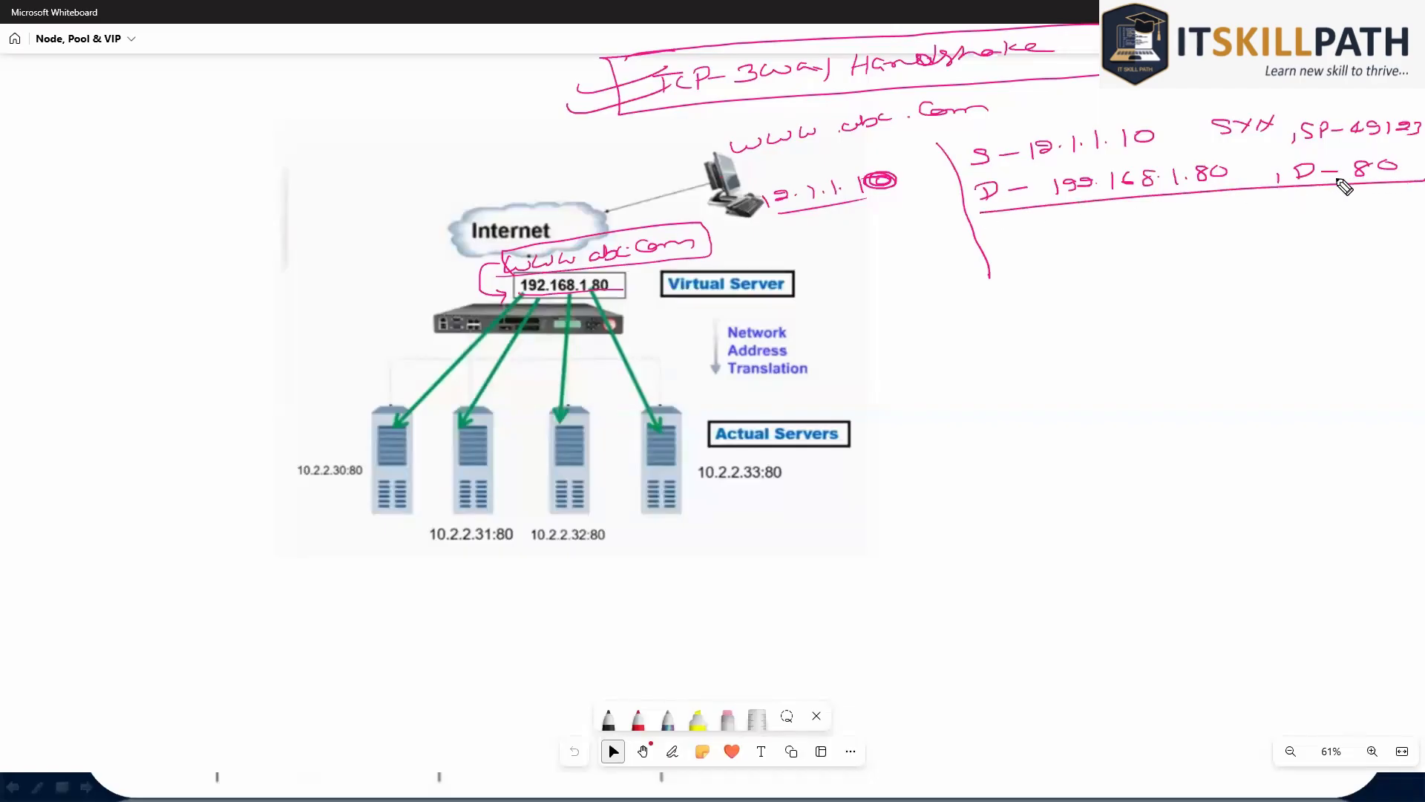
mouse_move(962, 181)
mouse_down()
mouse_move(640, 227)
mouse_move(534, 268)
mouse_move(523, 291)
mouse_up()
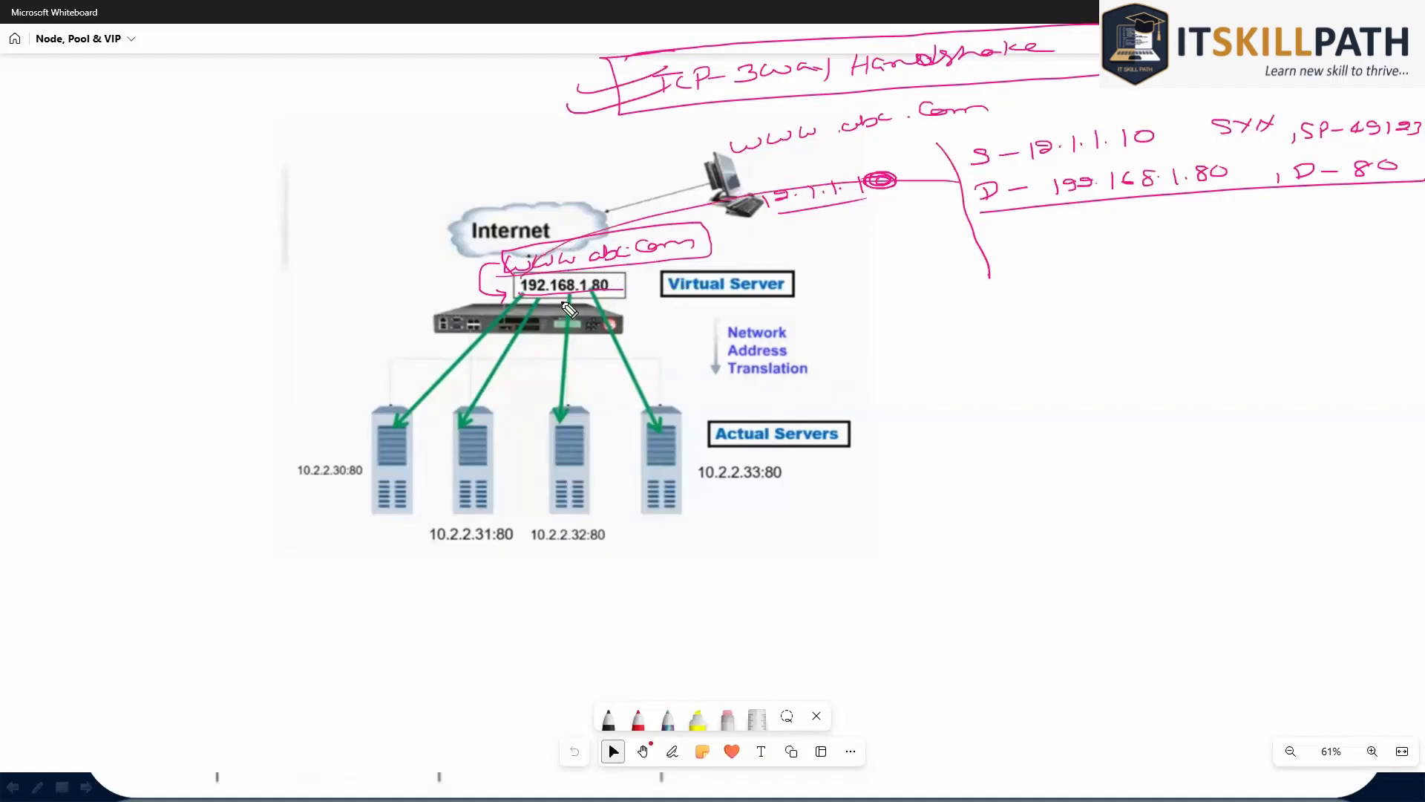
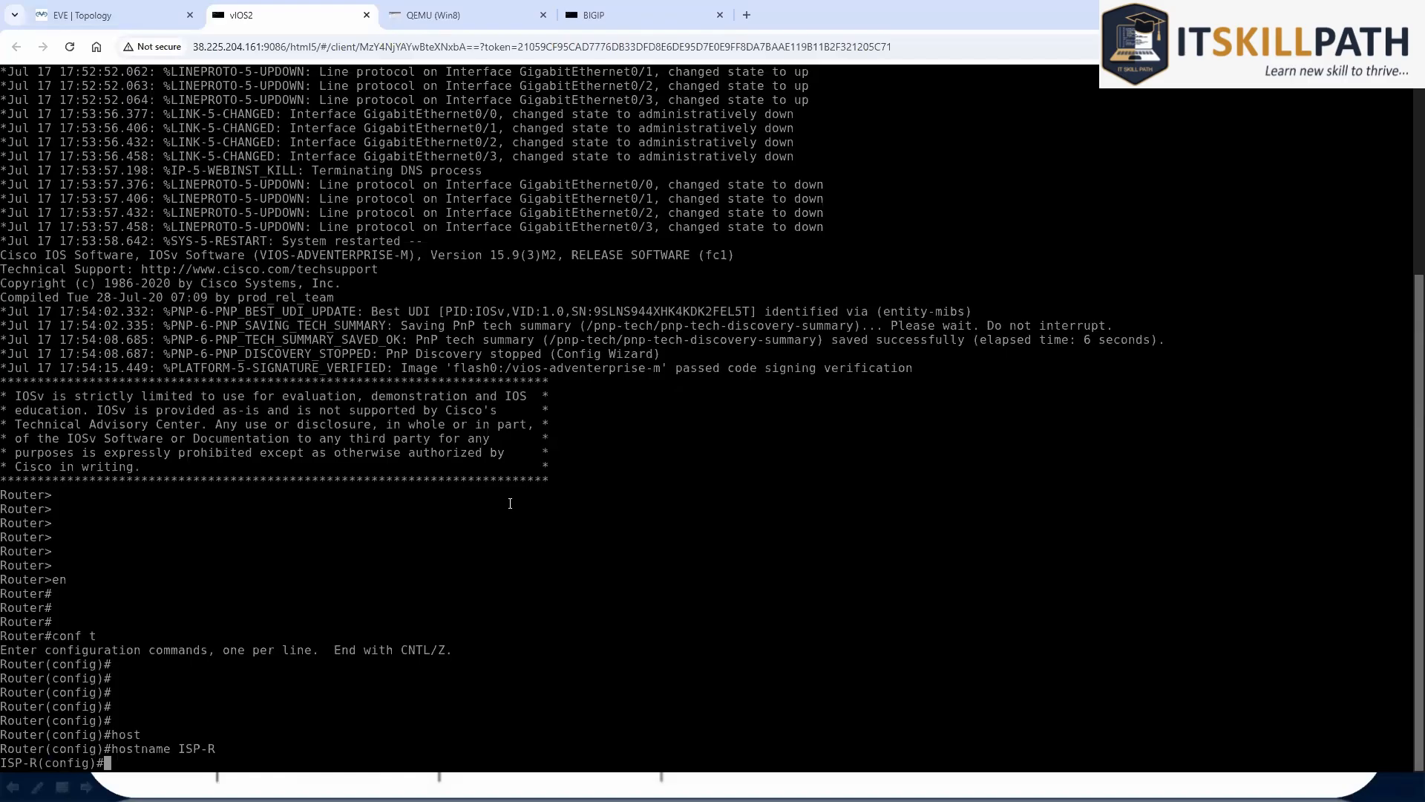
Assign 11.1.1.2 255.255.255.0 to GigabitEthernet0/0, correcting the mistyped mask, and bring it up.
text(int g0/0)
key(Return)
key(Return)
key(Return)
key(Return)
text(ip add 11.1.1.2 255)
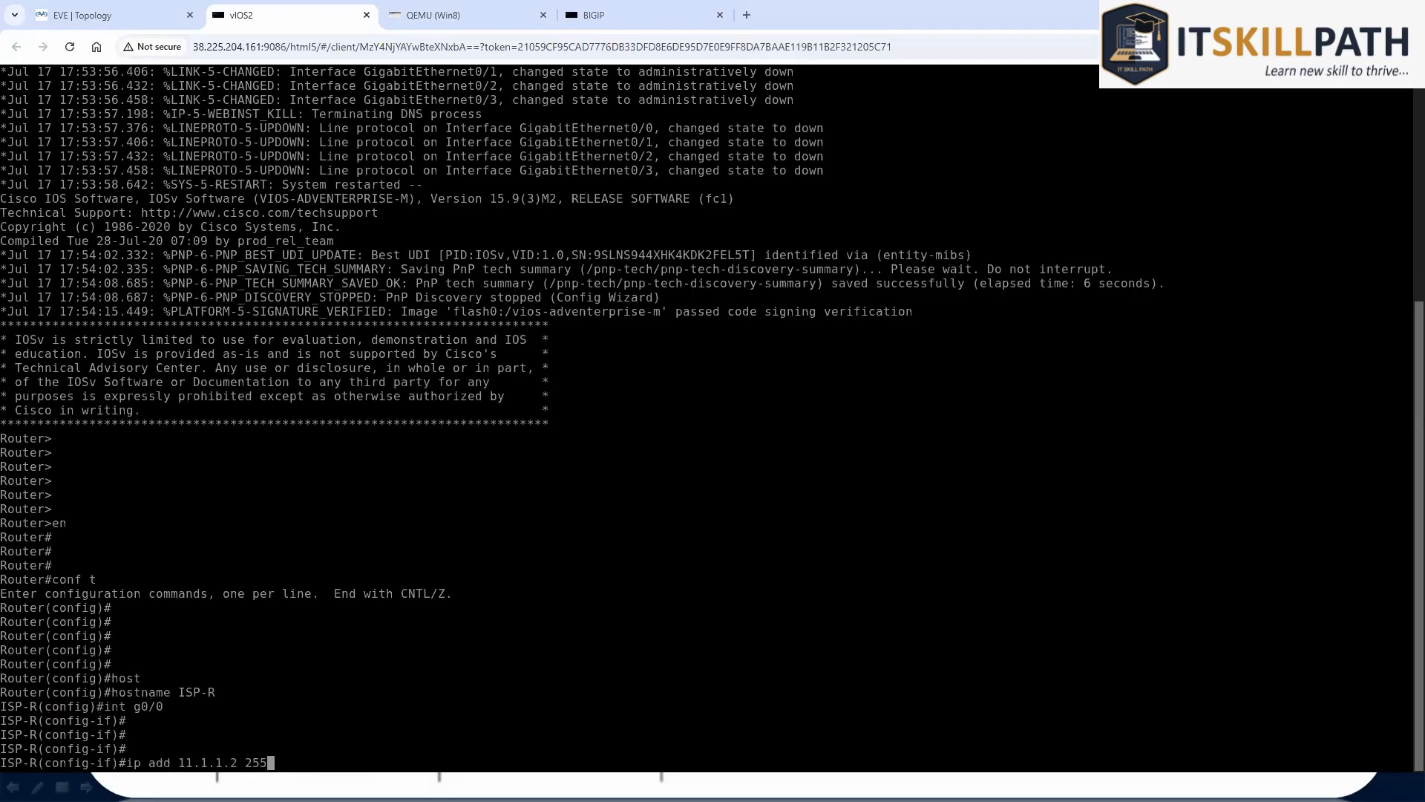
text(.255.255,0)
key(Return)
key(Return)
key(Return)
key(Return)
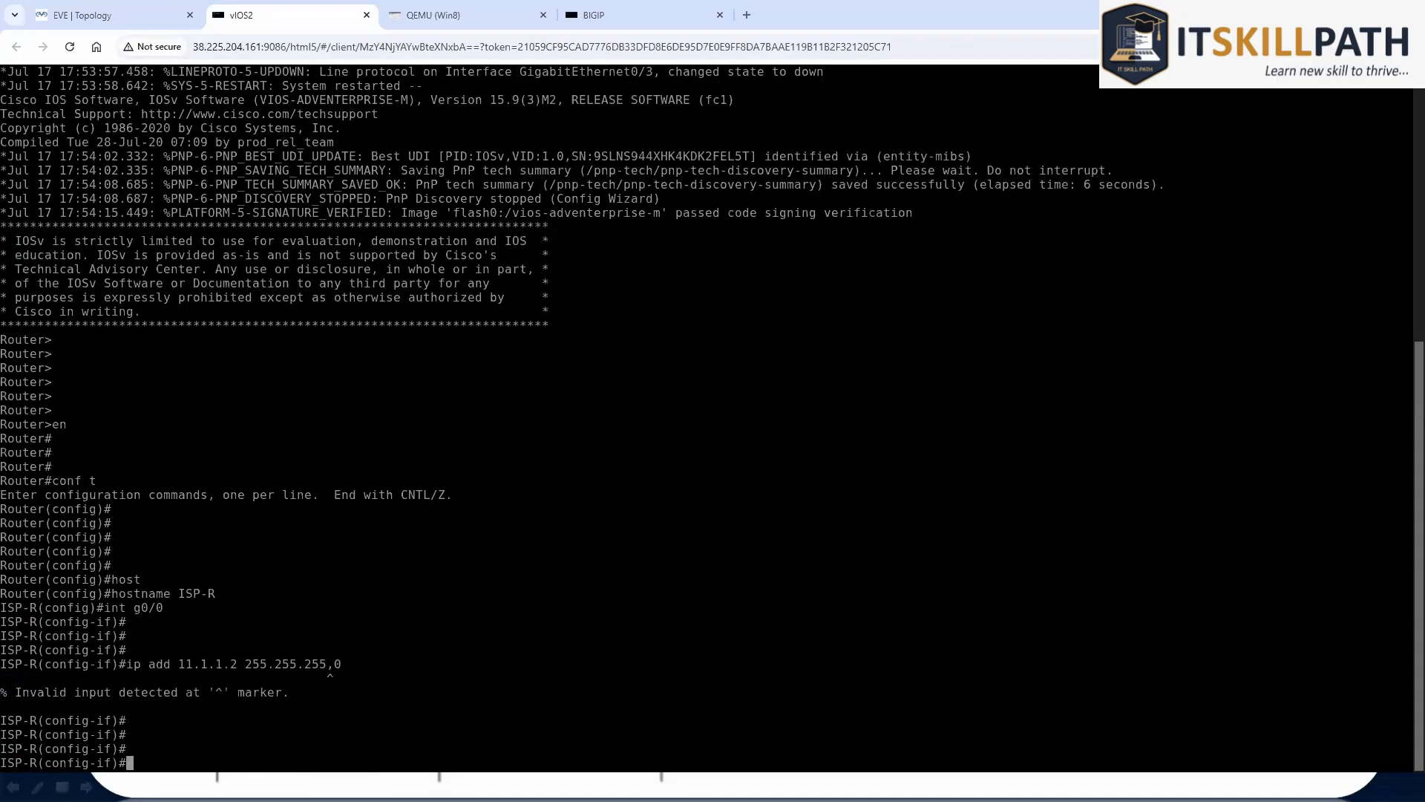
key(Up)
key(Left)
key(Left)
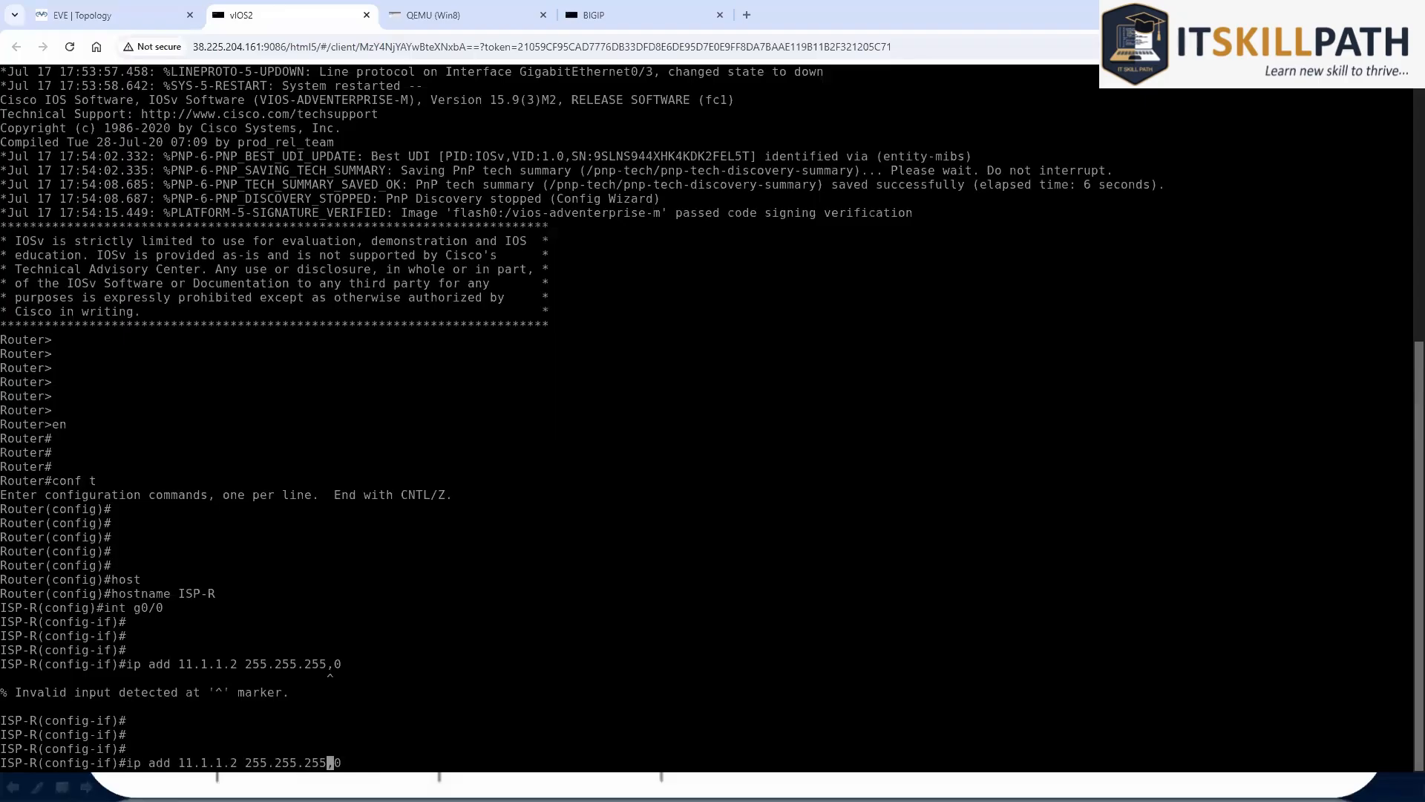
key(Delete)
text(.)
key(Return)
key(Return)
key(Return)
key(Return)
key(Return)
key(Return)
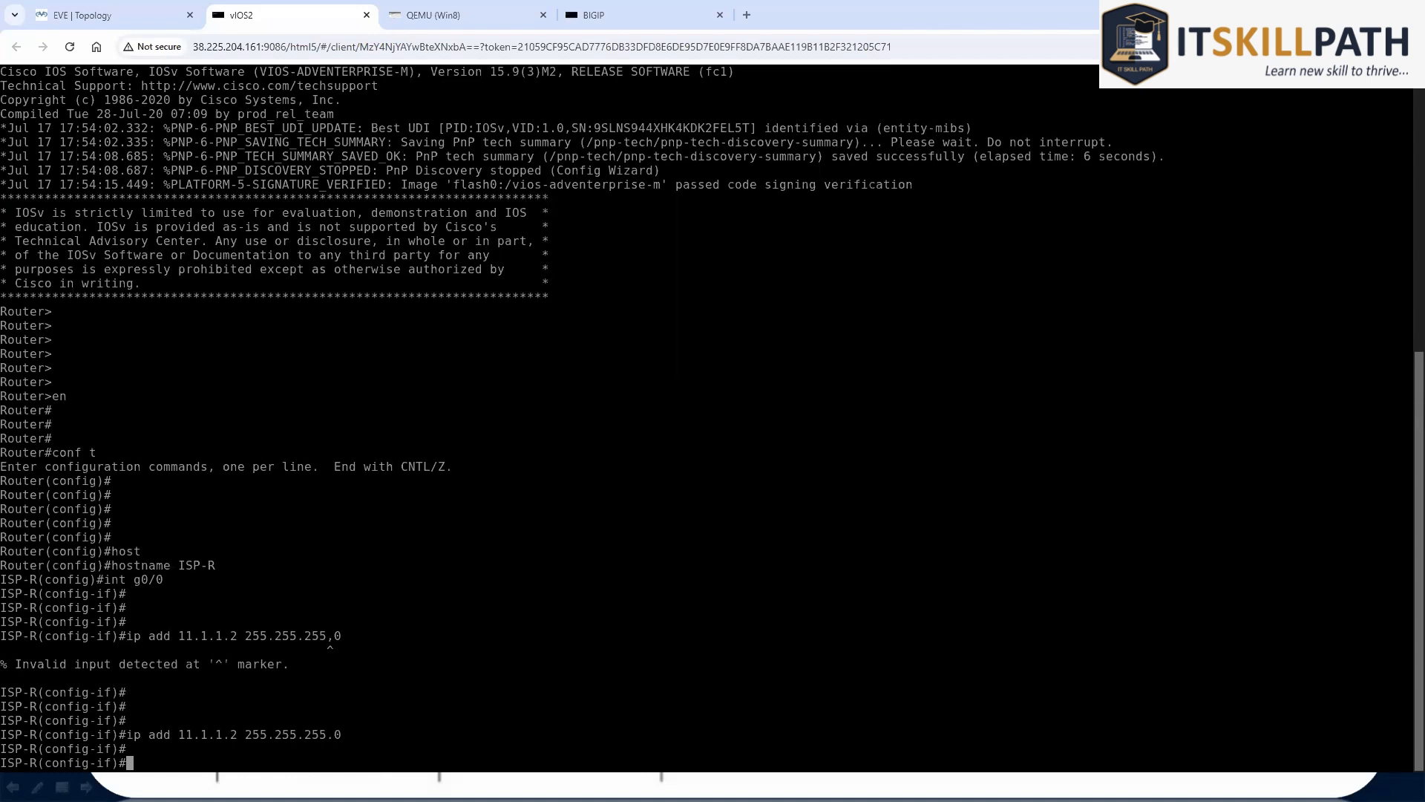
text(no sh)
key(Return)
key(Return)
key(Return)
key(Return)
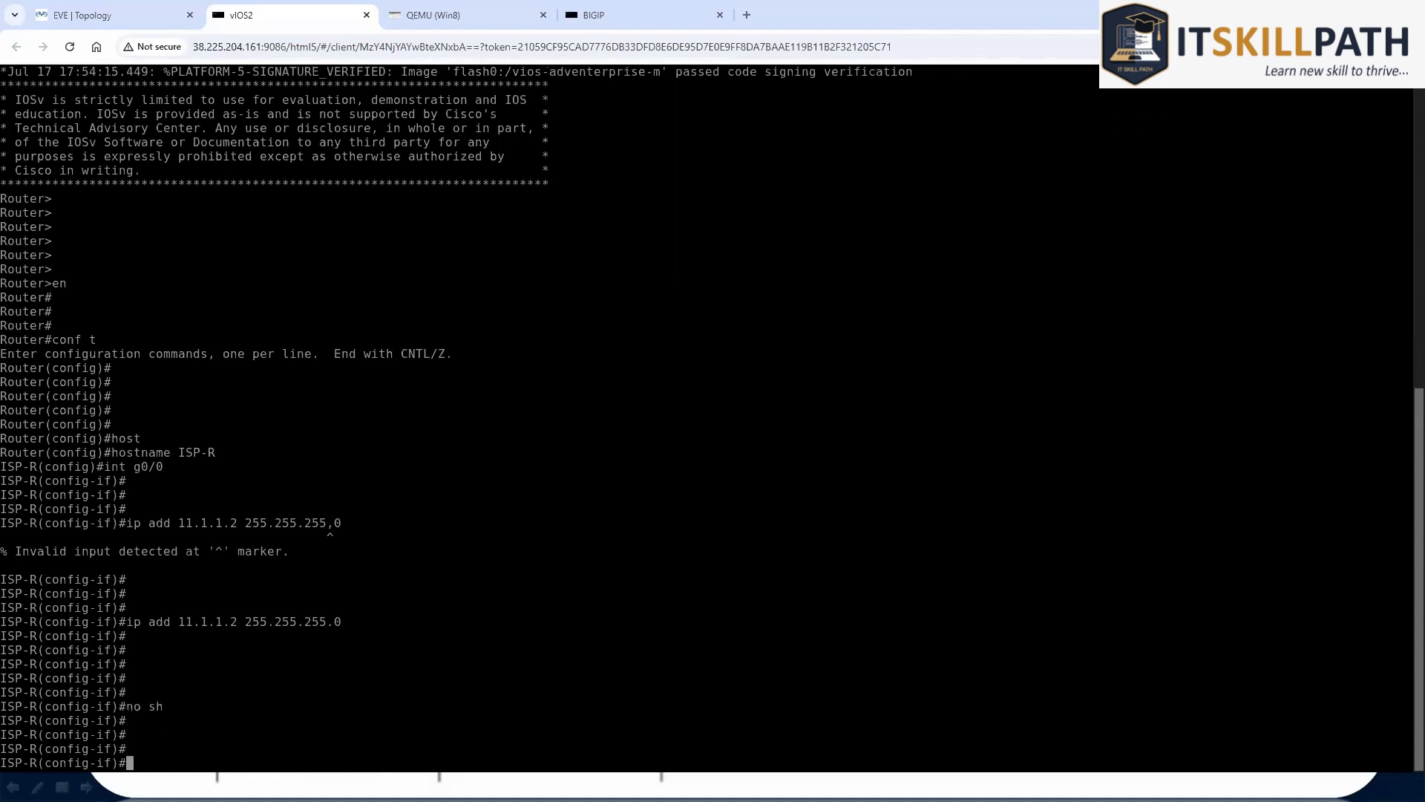
key(Return)
Give GigabitEthernet0/1 address 12.1.1.1 255.255.255.0 after checking the topology, and bring it up.
text(int)
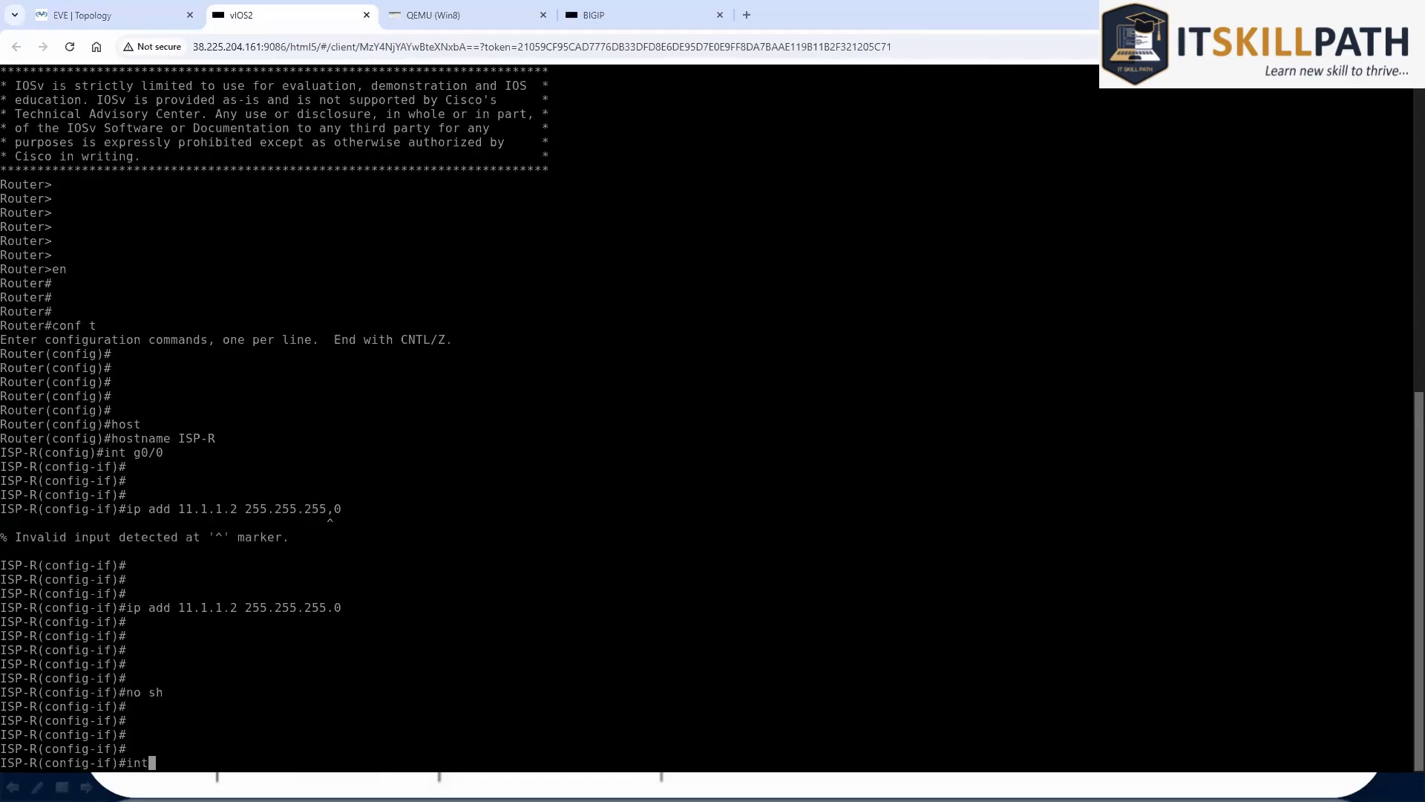
text( g0/1)
key(Return)
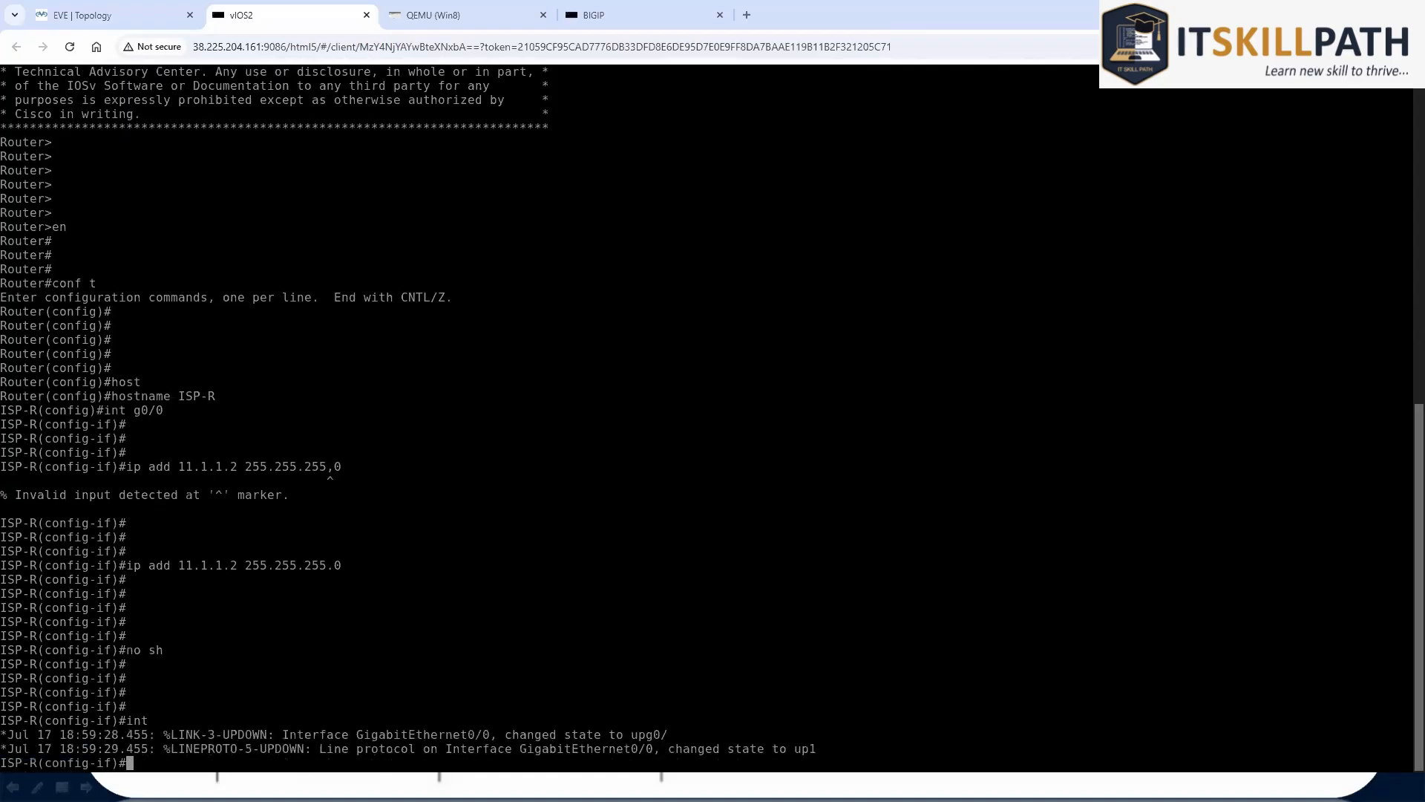
click(115, 12)
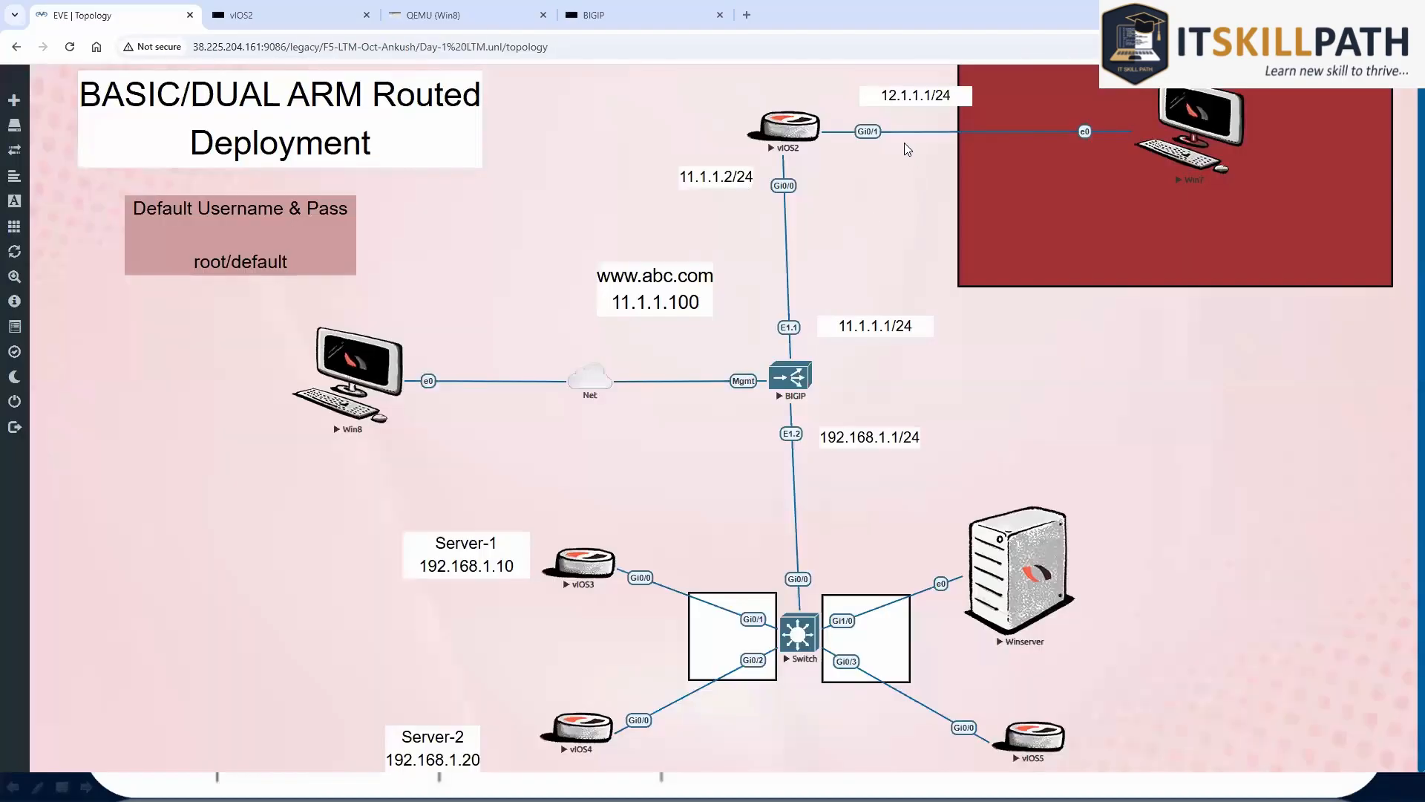
click(260, 11)
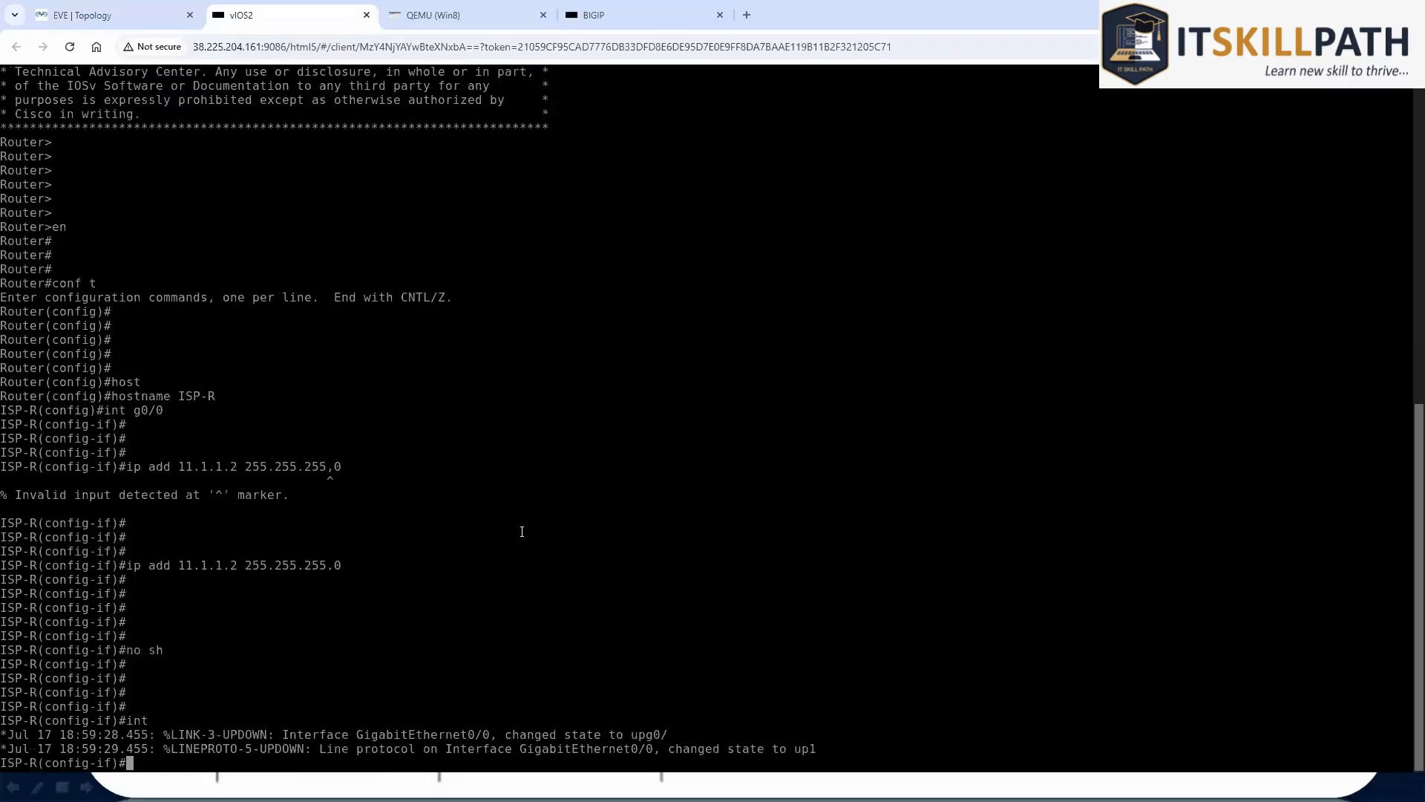
key(Return)
key(Return)
key(Return)
text(1)
key(BackSpace)
key(BackSpace)
text(ip add )
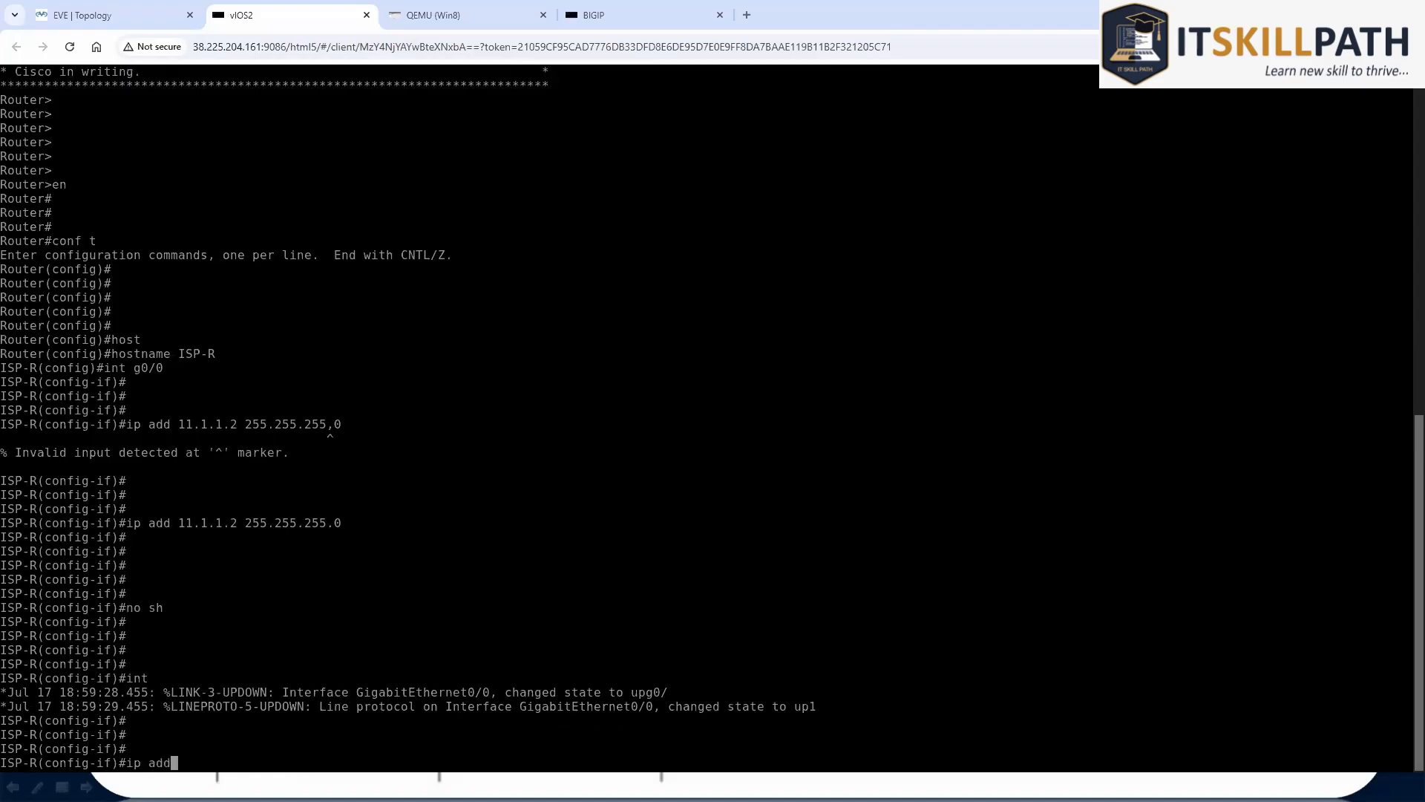
text(12.1.1.1 255.255.255.0)
key(Return)
key(Return)
key(Return)
key(Return)
key(Return)
text(no sh)
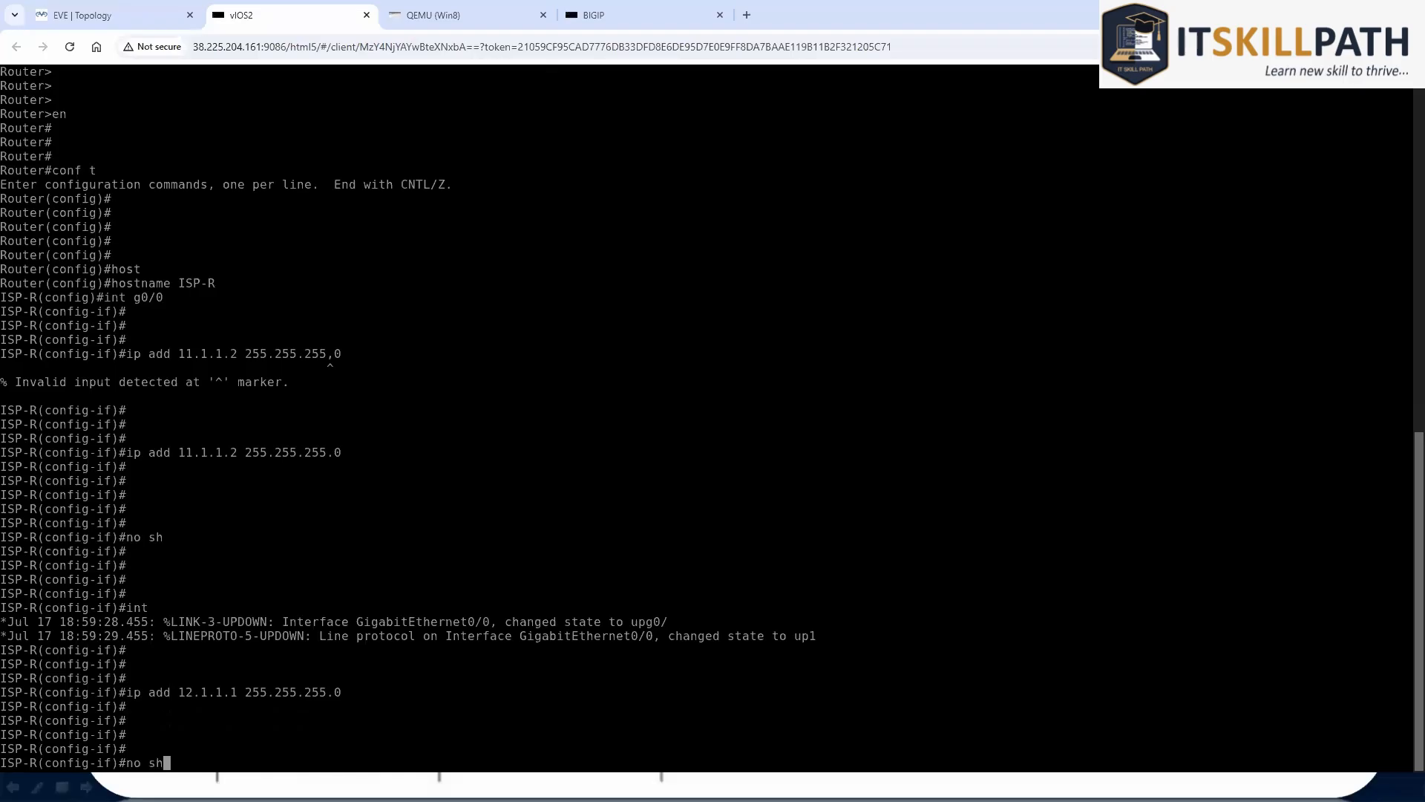
key(Return)
key(Return)
key(Return)
key(Return)
key(Return)
key(Return)
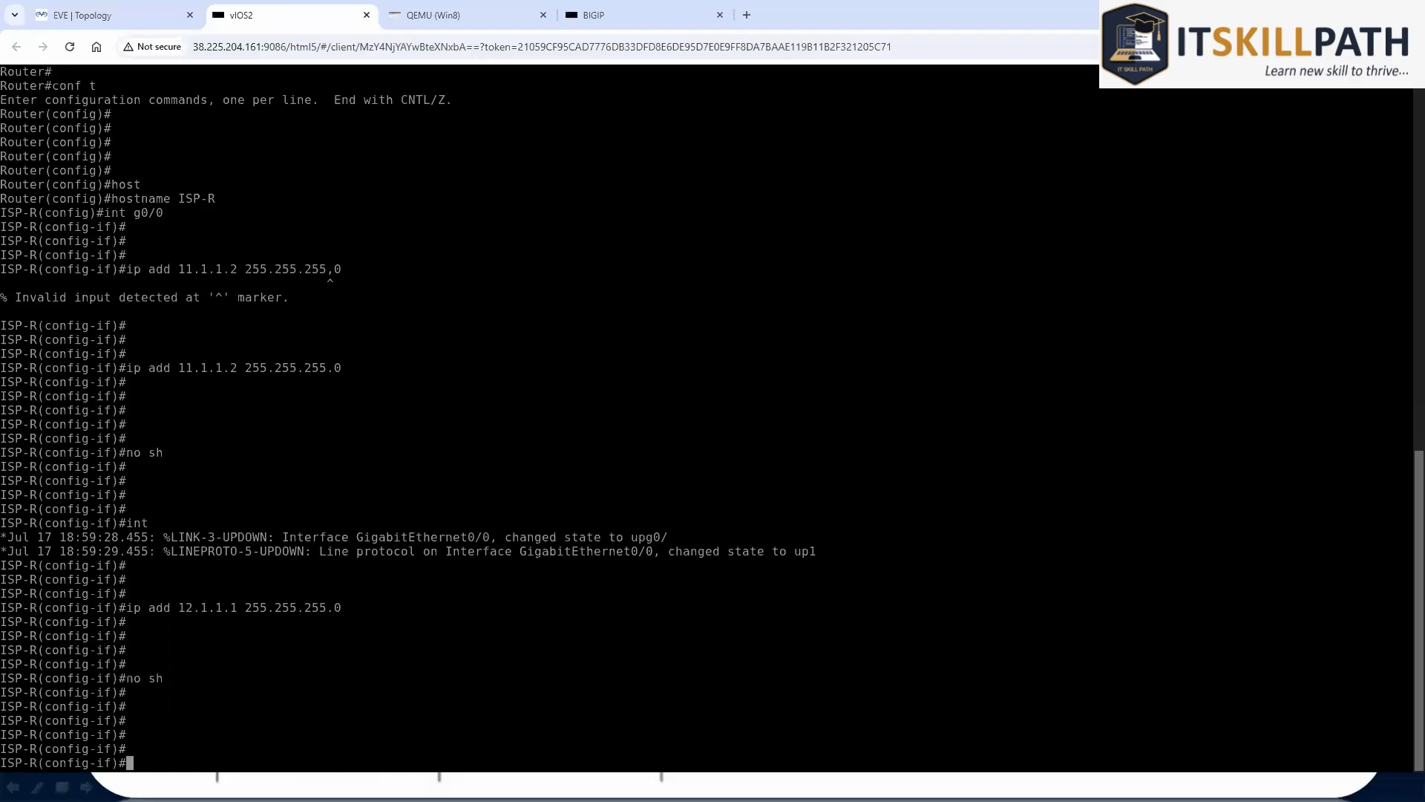
key(Return)
key(Return)
key(Return)
key(Return)
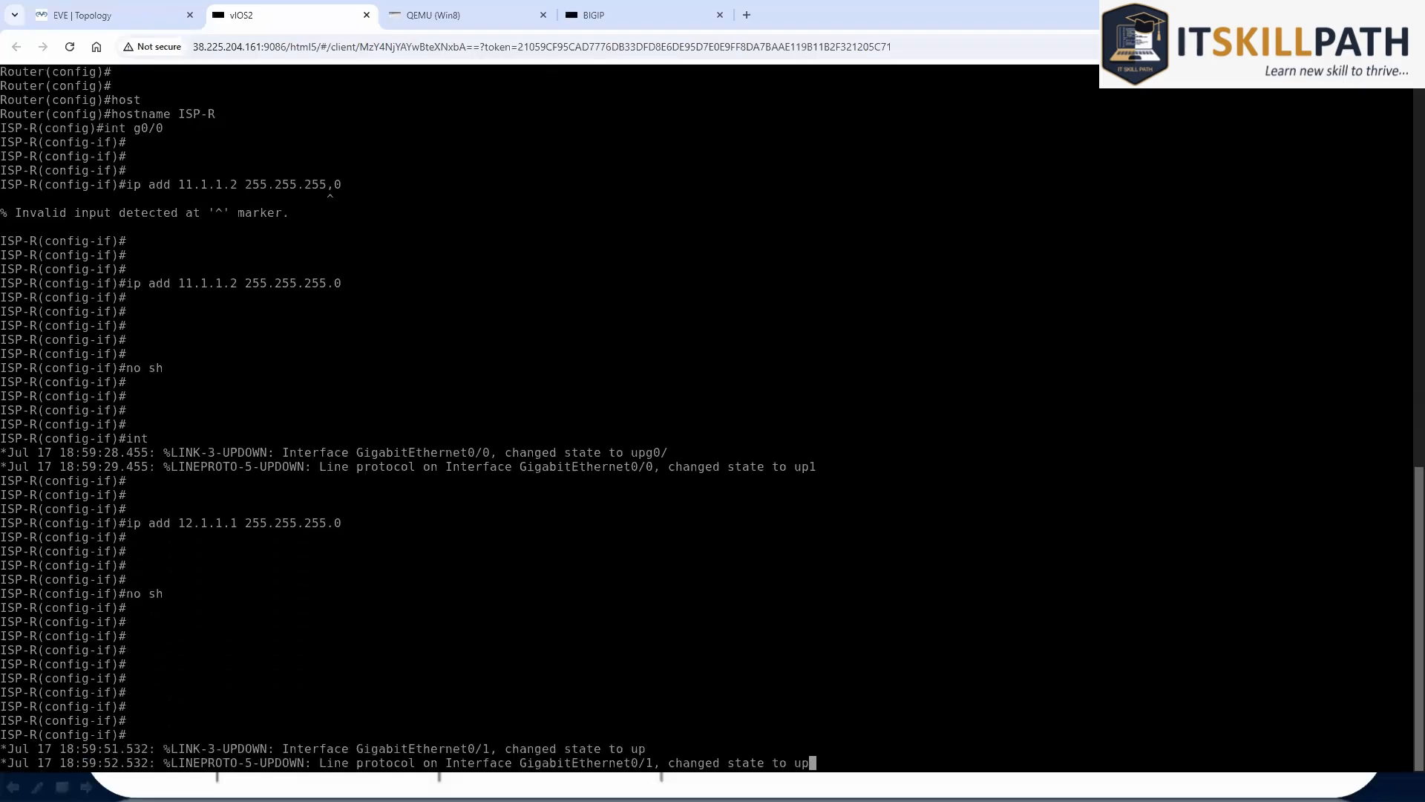
key(Return)
key(Return)
key(Return)
key(Return)
text(ip dns s)
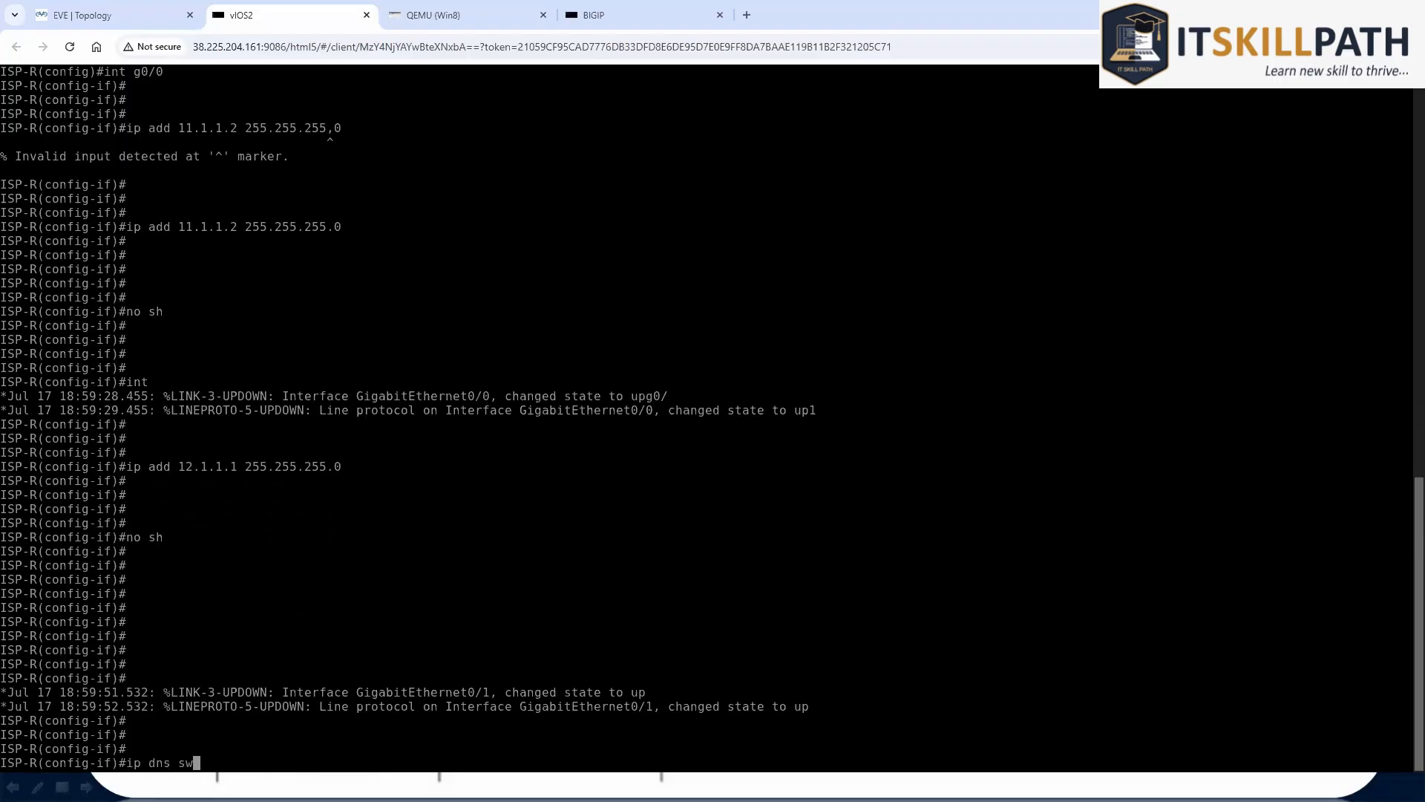
text(w)
Enable ISP-R as a DNS server with ip dns server.
key(Tab)
text(e)
key(Tab)
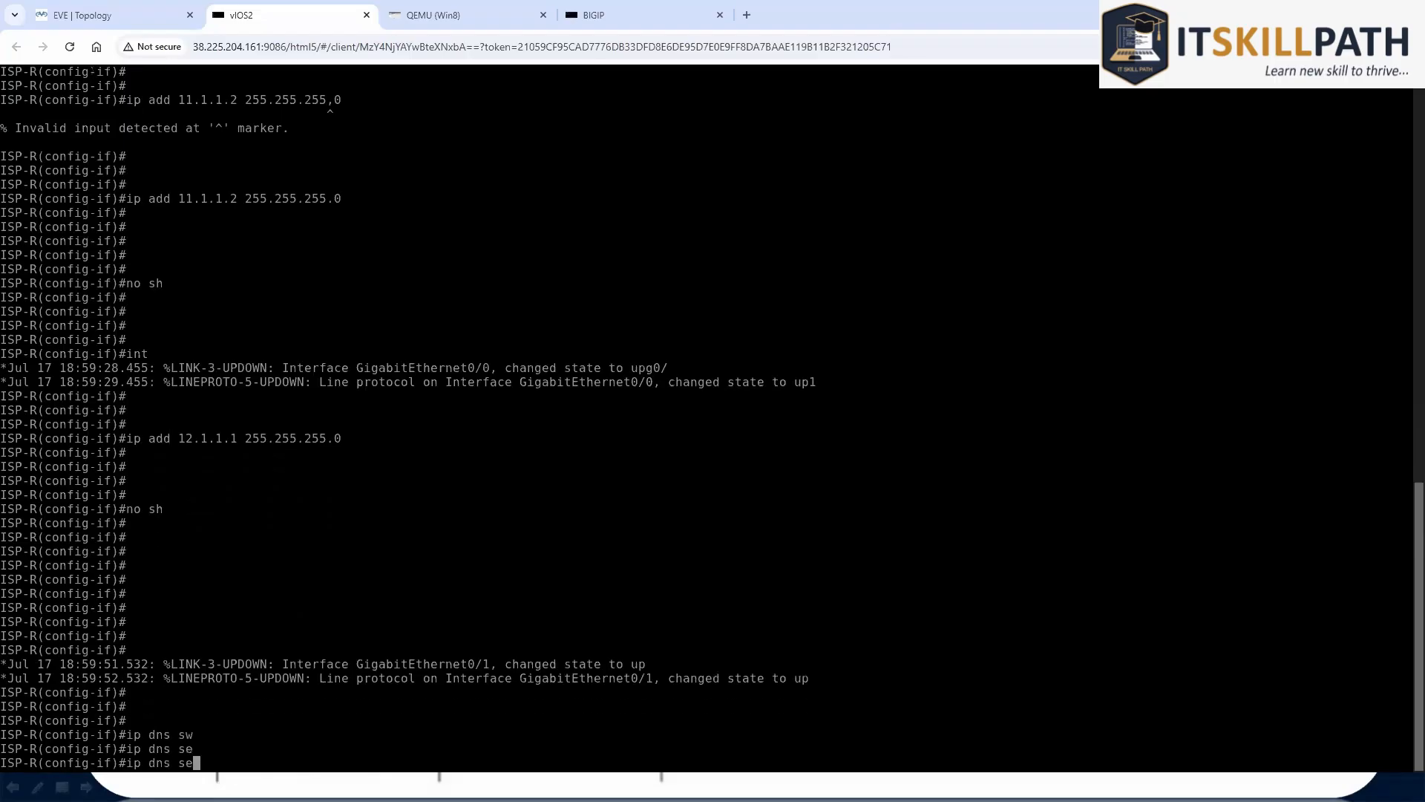
text(r)
key(Tab)
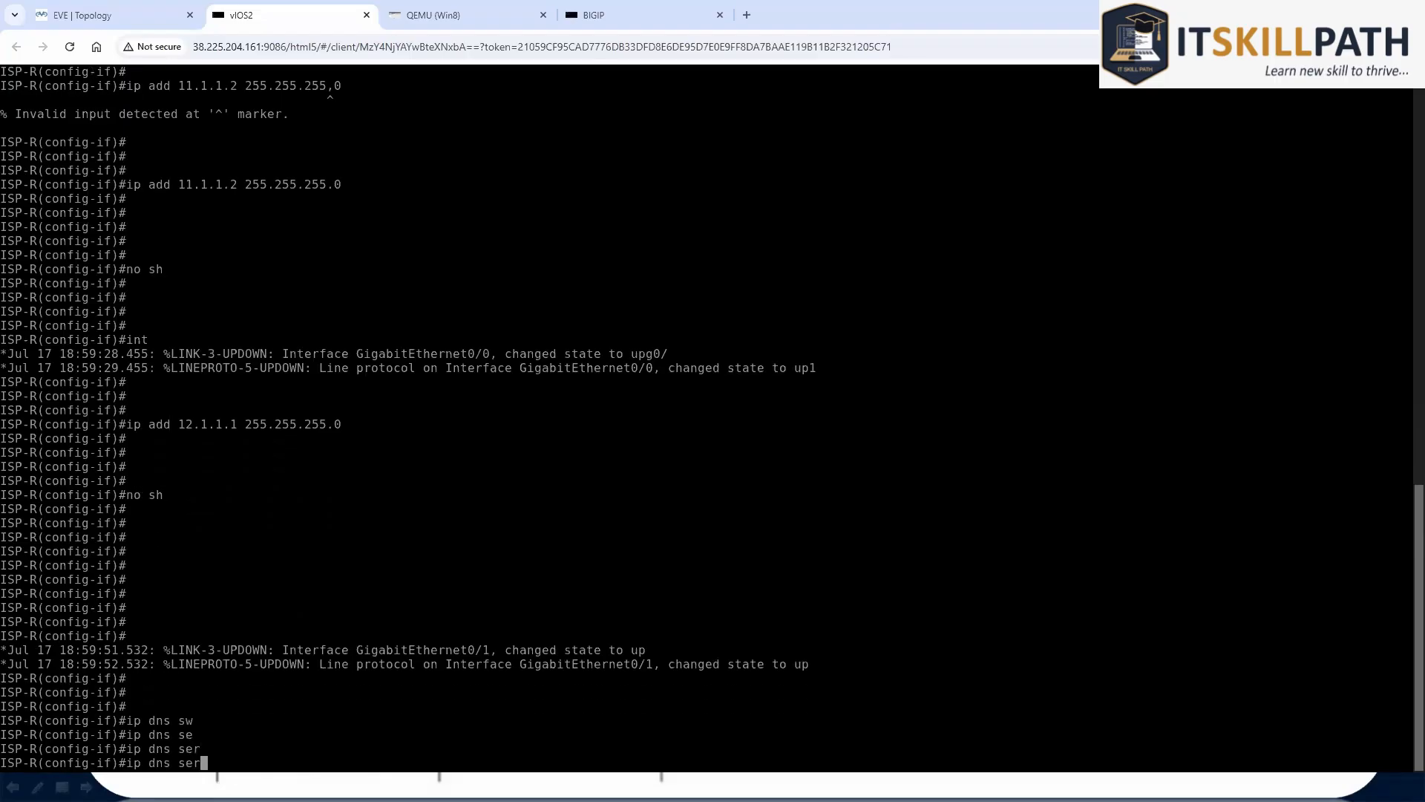
text(ver)
key(Return)
key(Return)
key(Return)
key(Return)
text(ip ah)
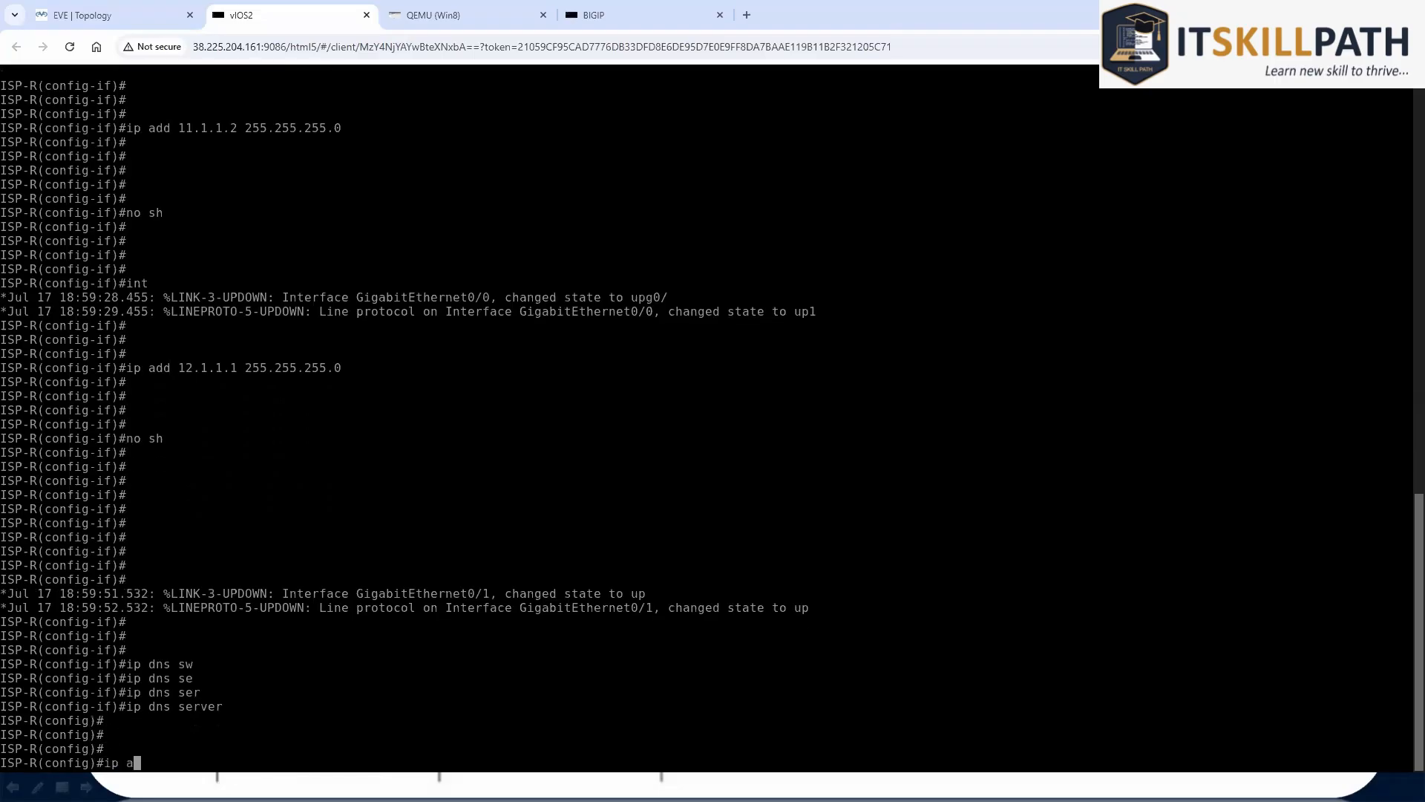
key(BackSpace)
text(host 11.1.1.1)
key(Left)
key(Left)
key(Left)
key(Left)
key(Left)
key(Left)
key(Left)
key(Left)
key(Left)
text(www.abc.com)
key(Return)
key(Return)
key(Return)
key(Return)
key(Return)
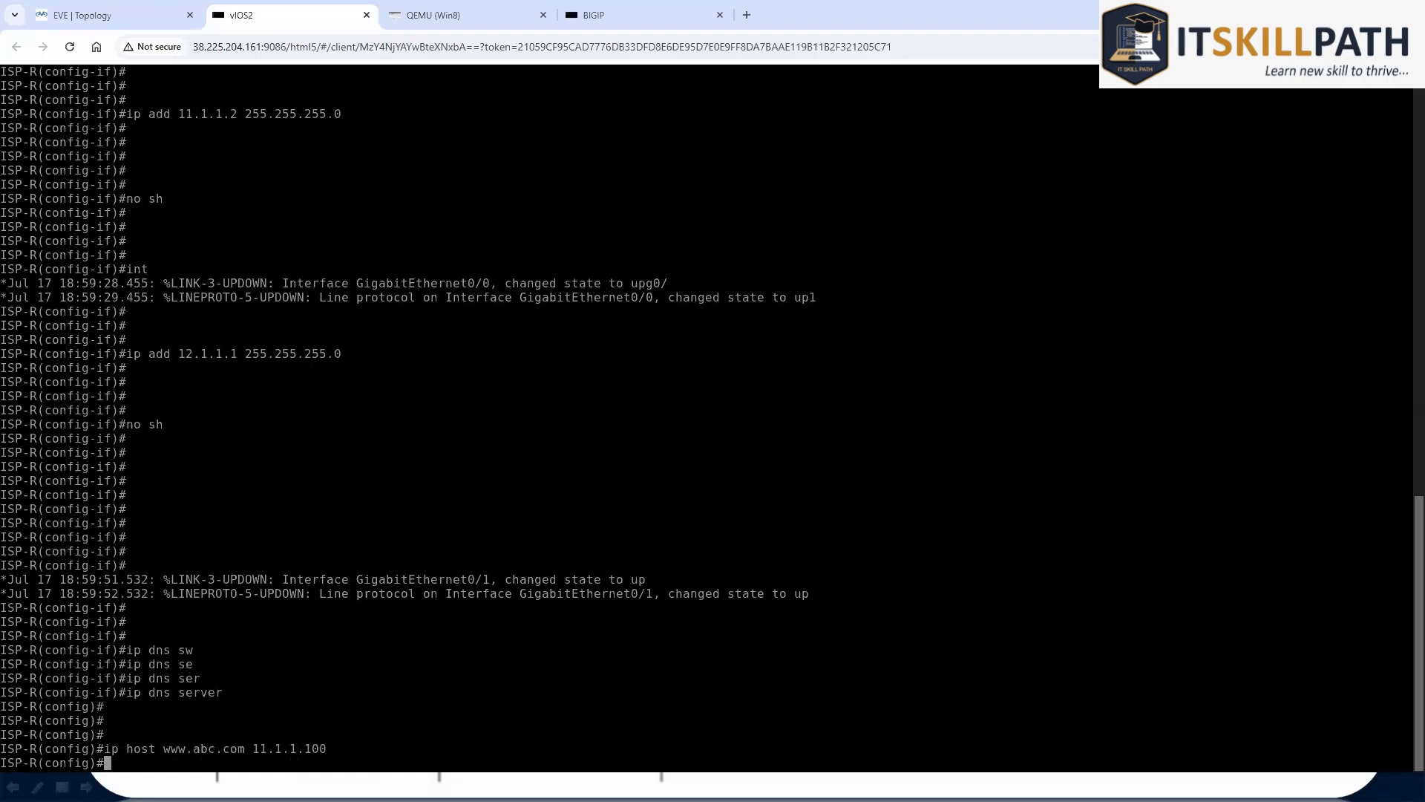
Save the configuration with do wr and review the show ip int brief summary.
text(do wr)
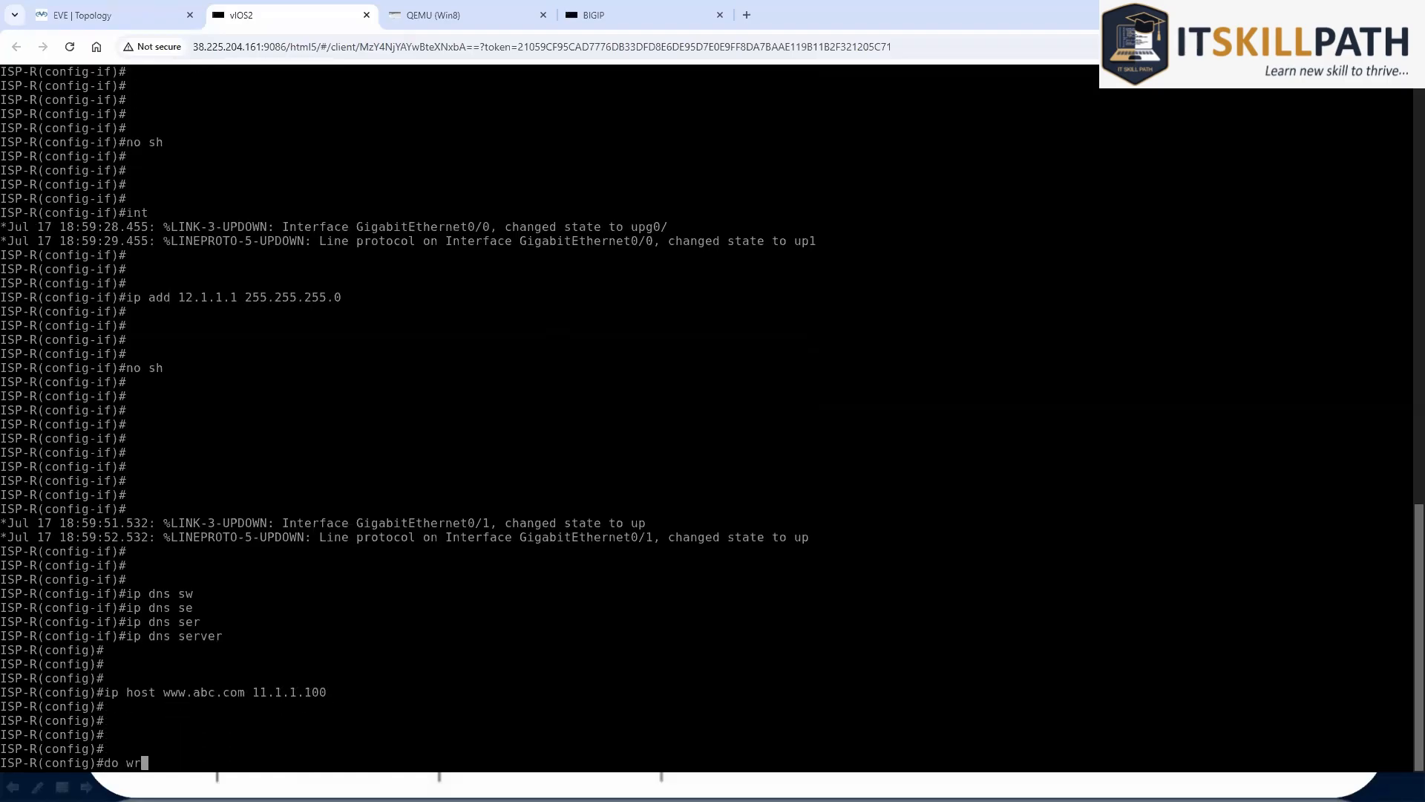
key(Return)
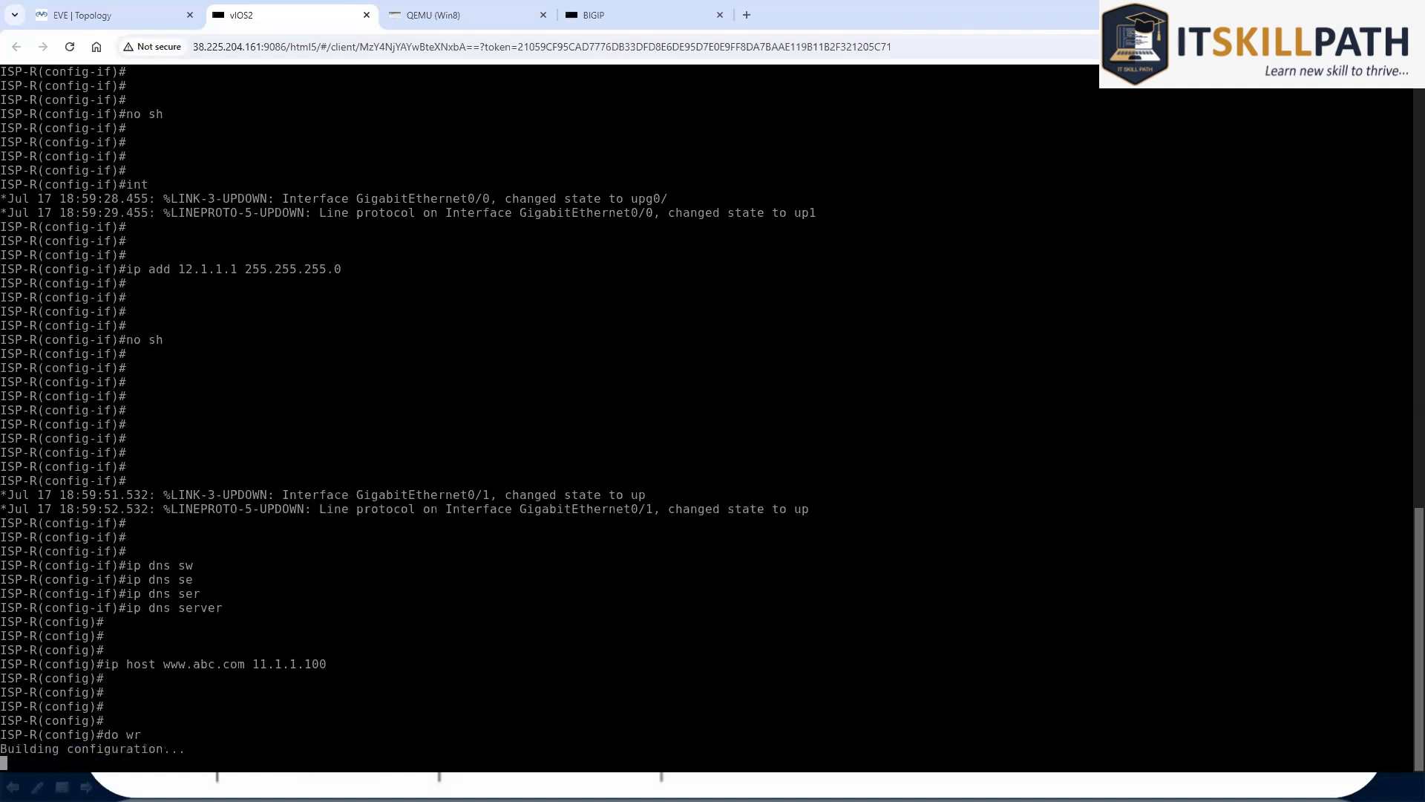
key(Return)
key(Return)
key(Return)
key(Return)
key(Return)
key(Return)
key(Return)
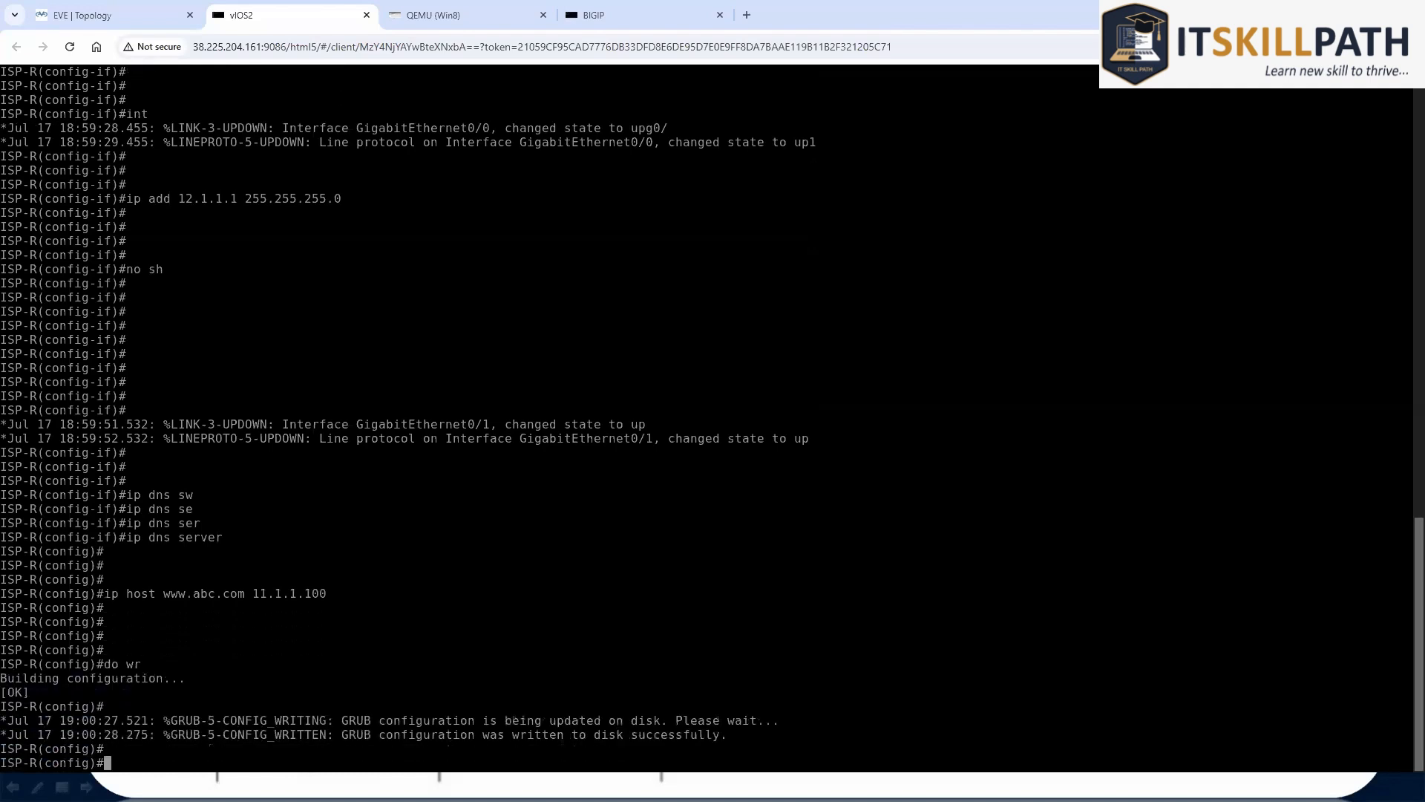
text(do i)
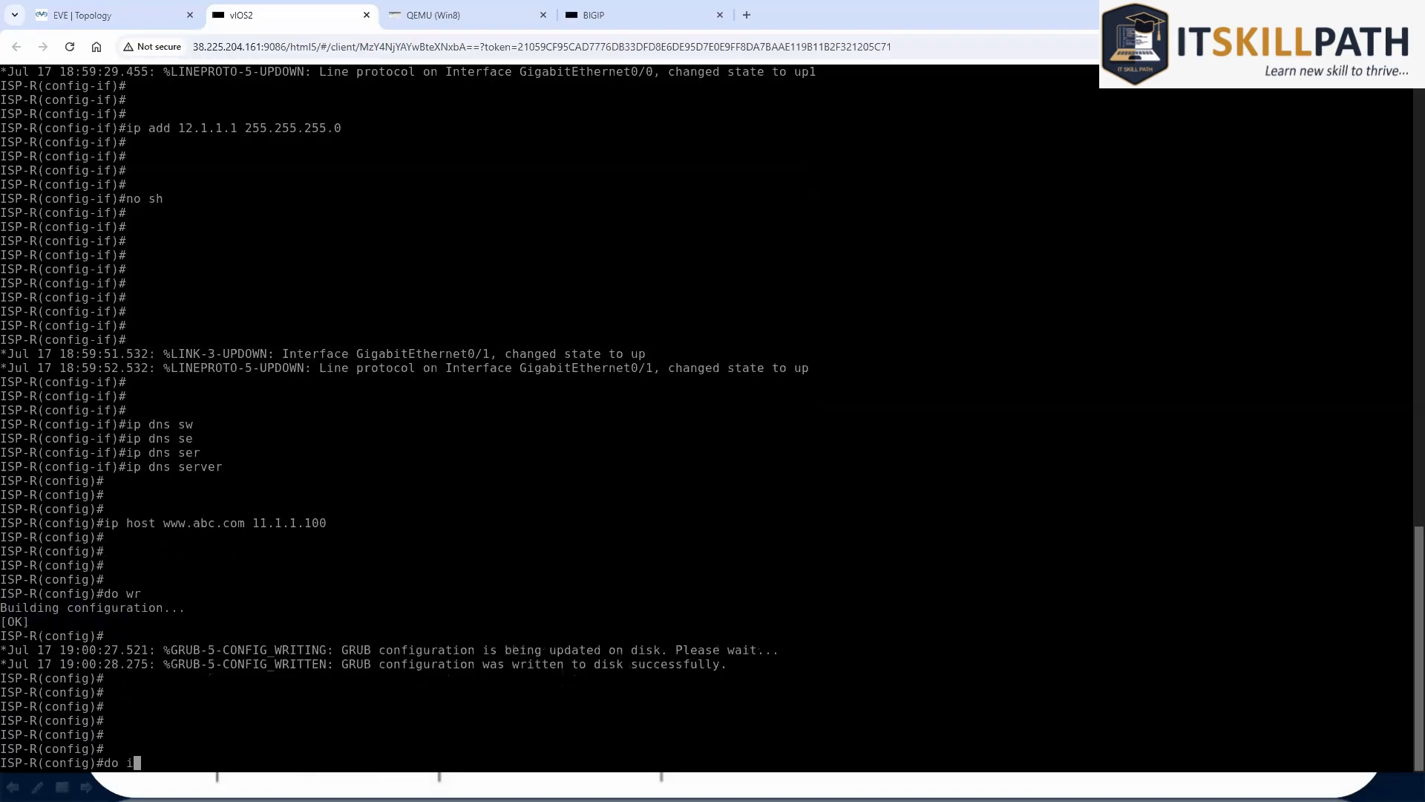
text(p int br)
key(Return)
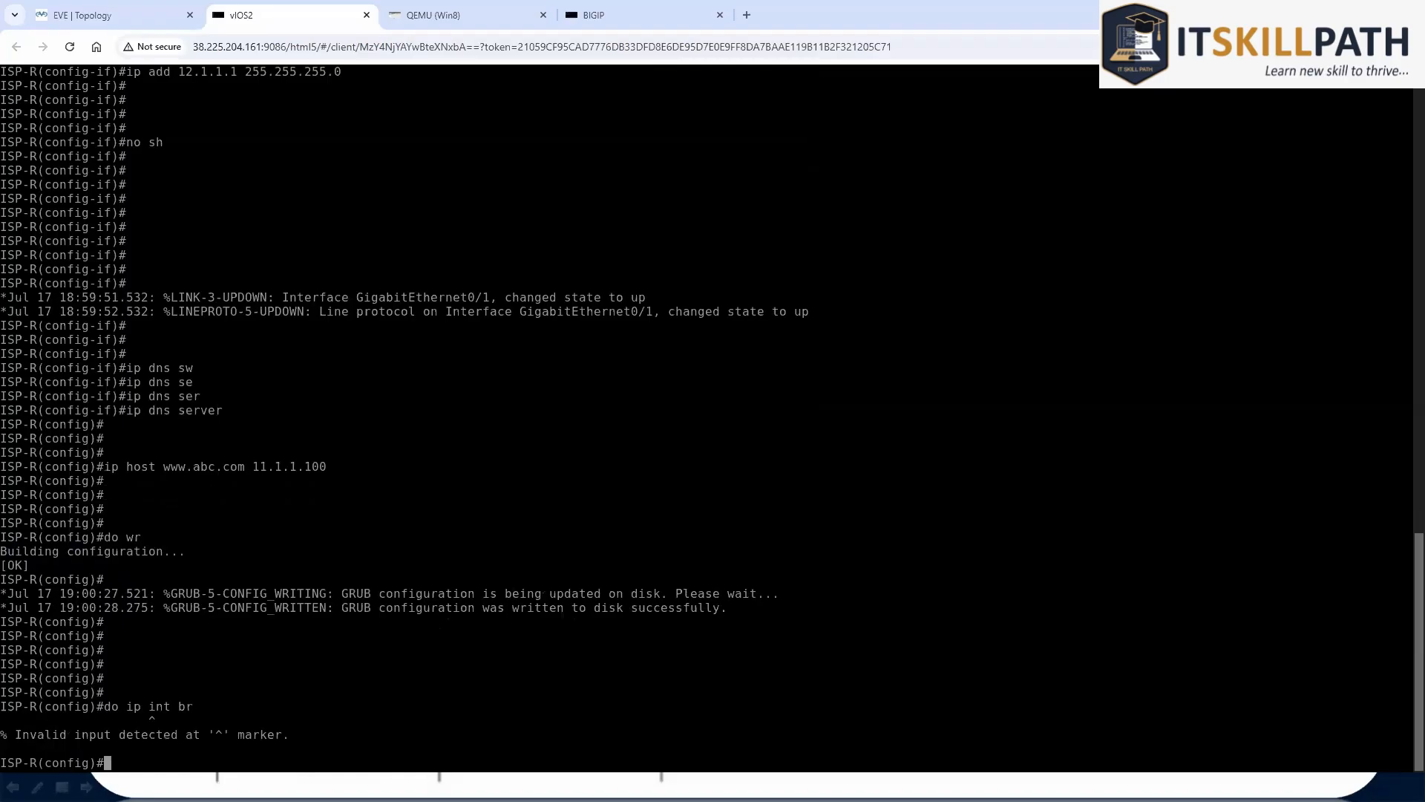
key(ctrl+z)
text(soleh )
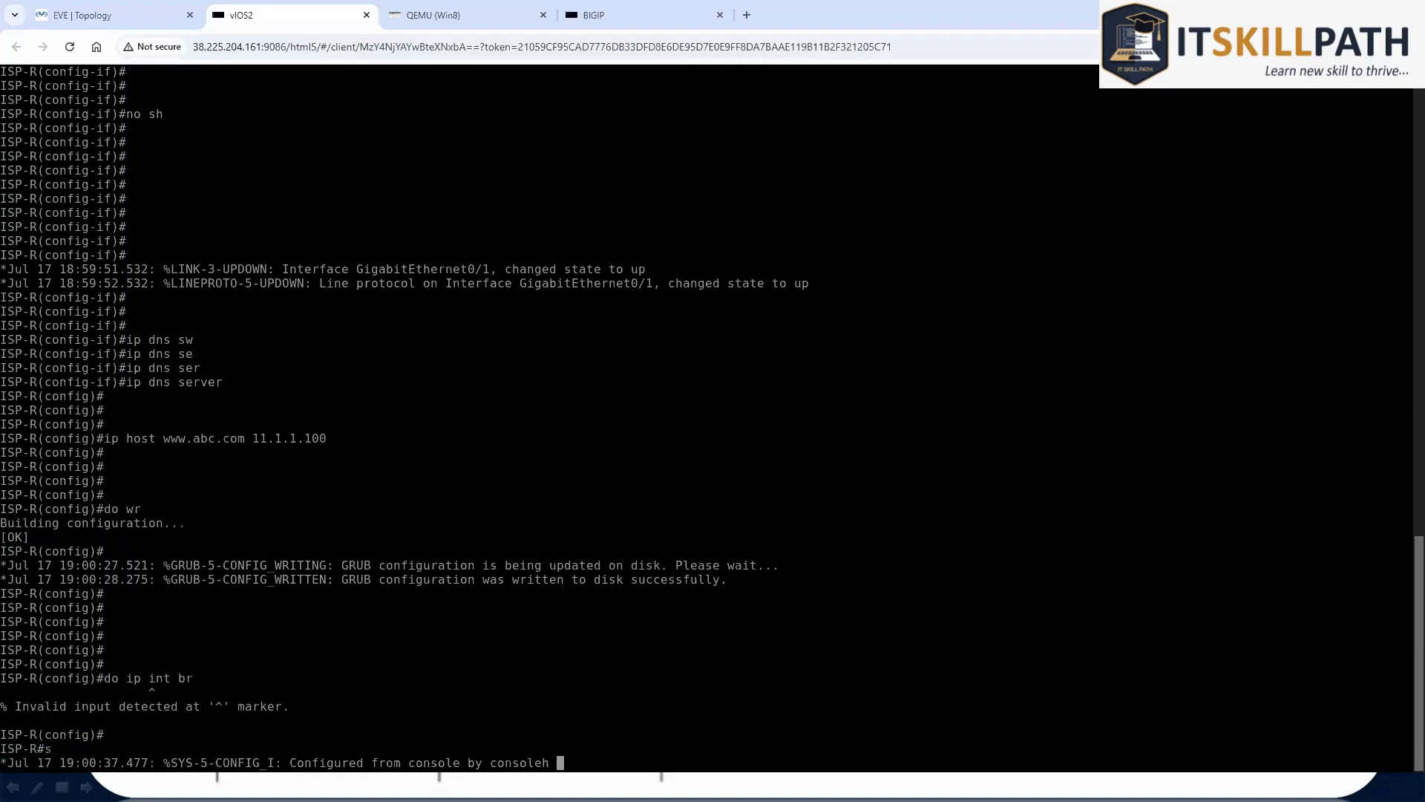
text(ip int br)
key(Return)
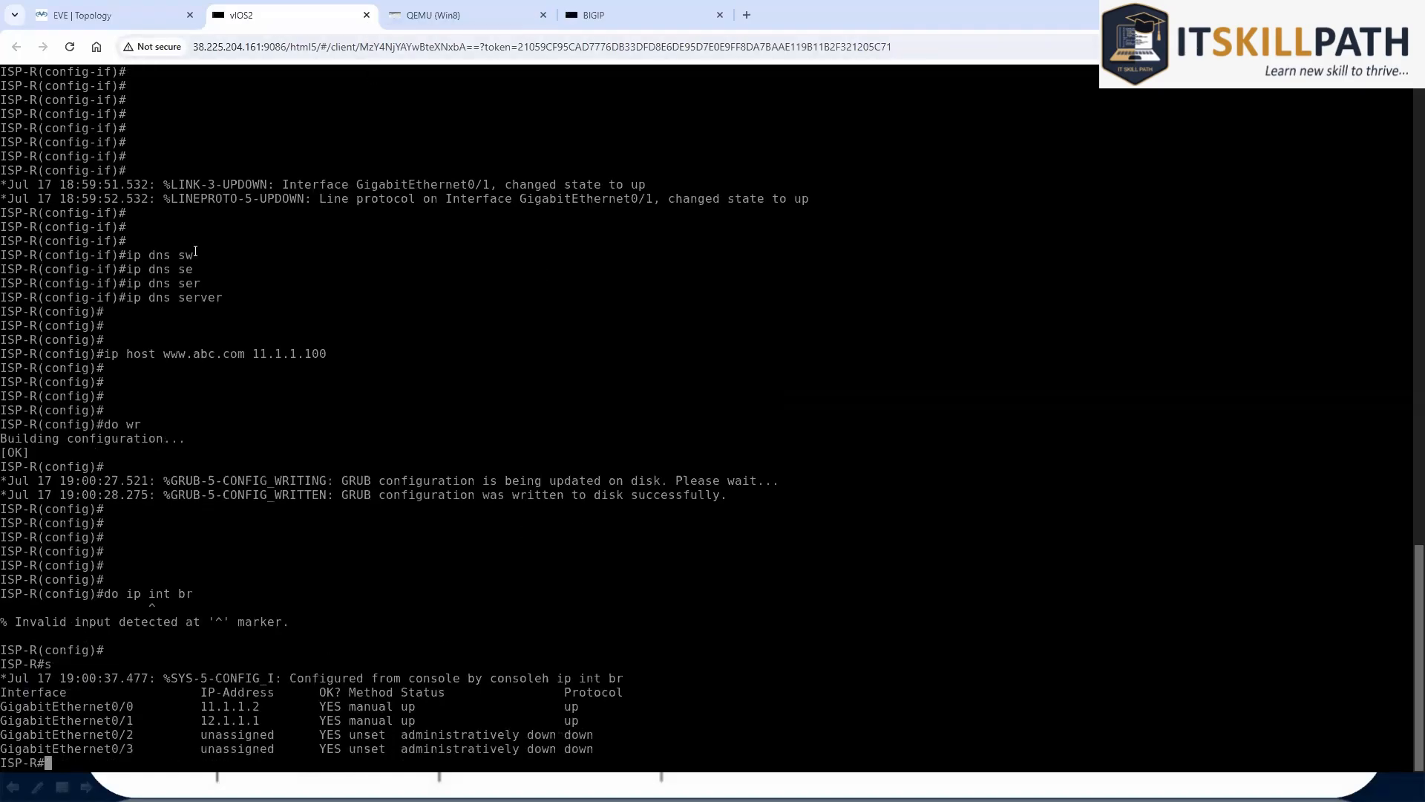
click(82, 15)
Close vIOS2, open the vIOS3 and vIOS4 consoles, and decline each initial configuration dialog.
click(367, 15)
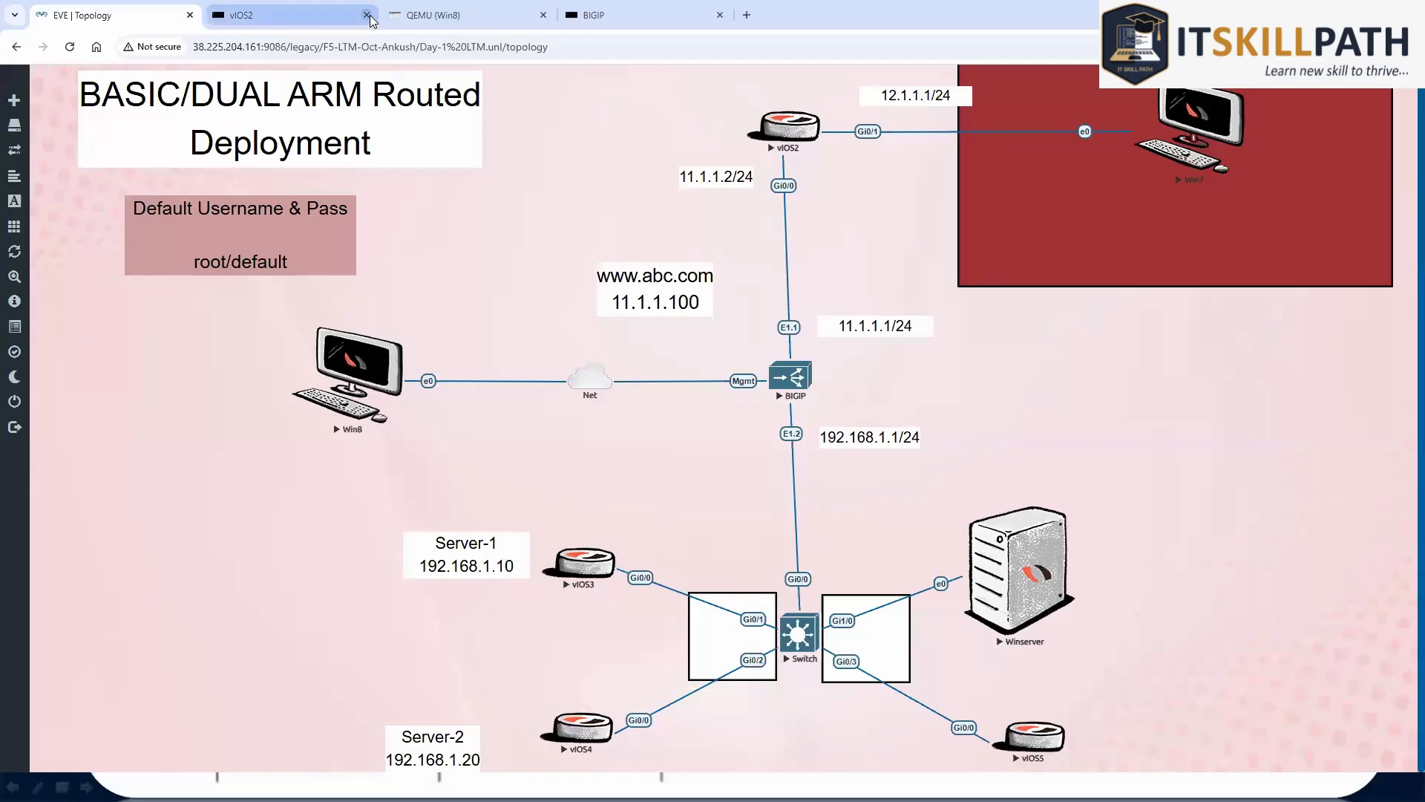
click(580, 562)
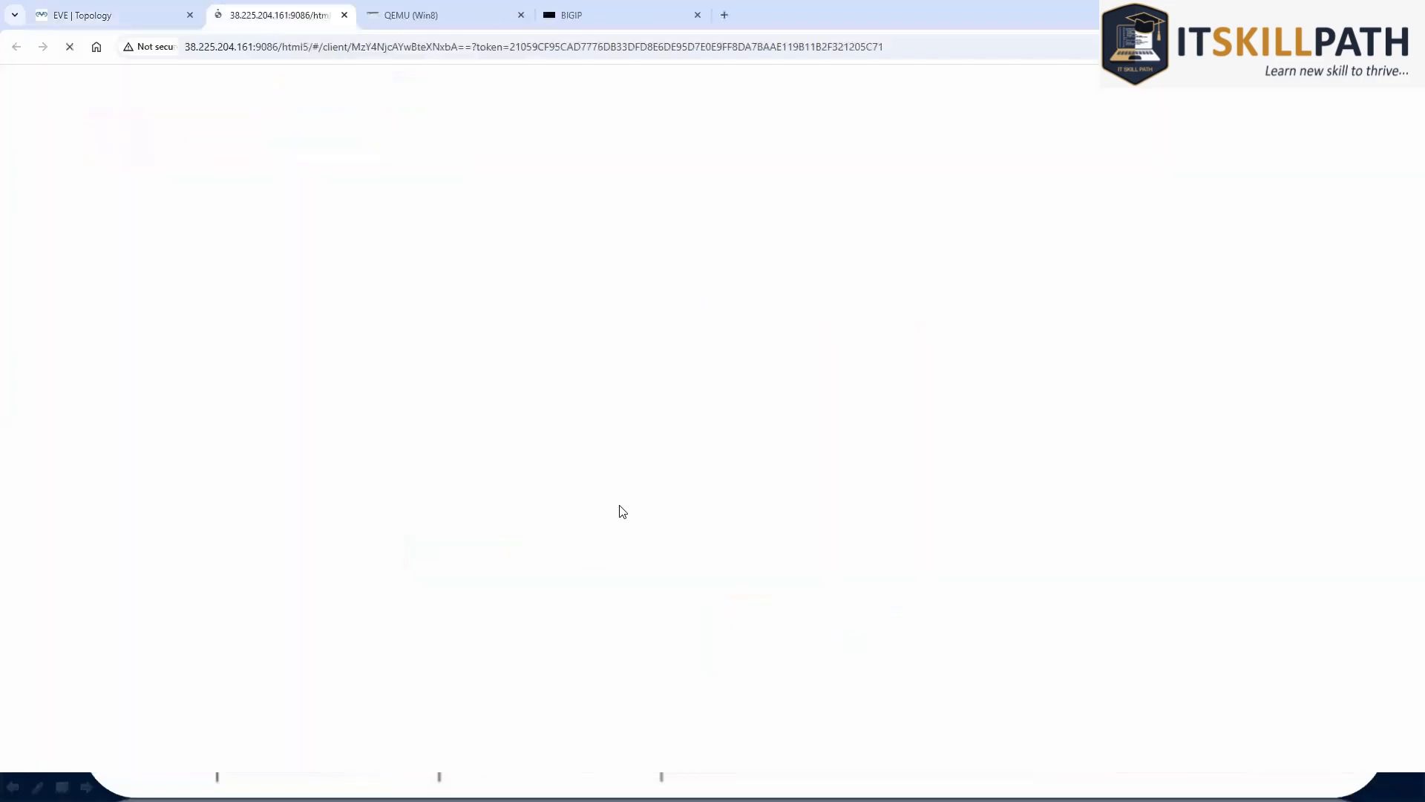
text(n)
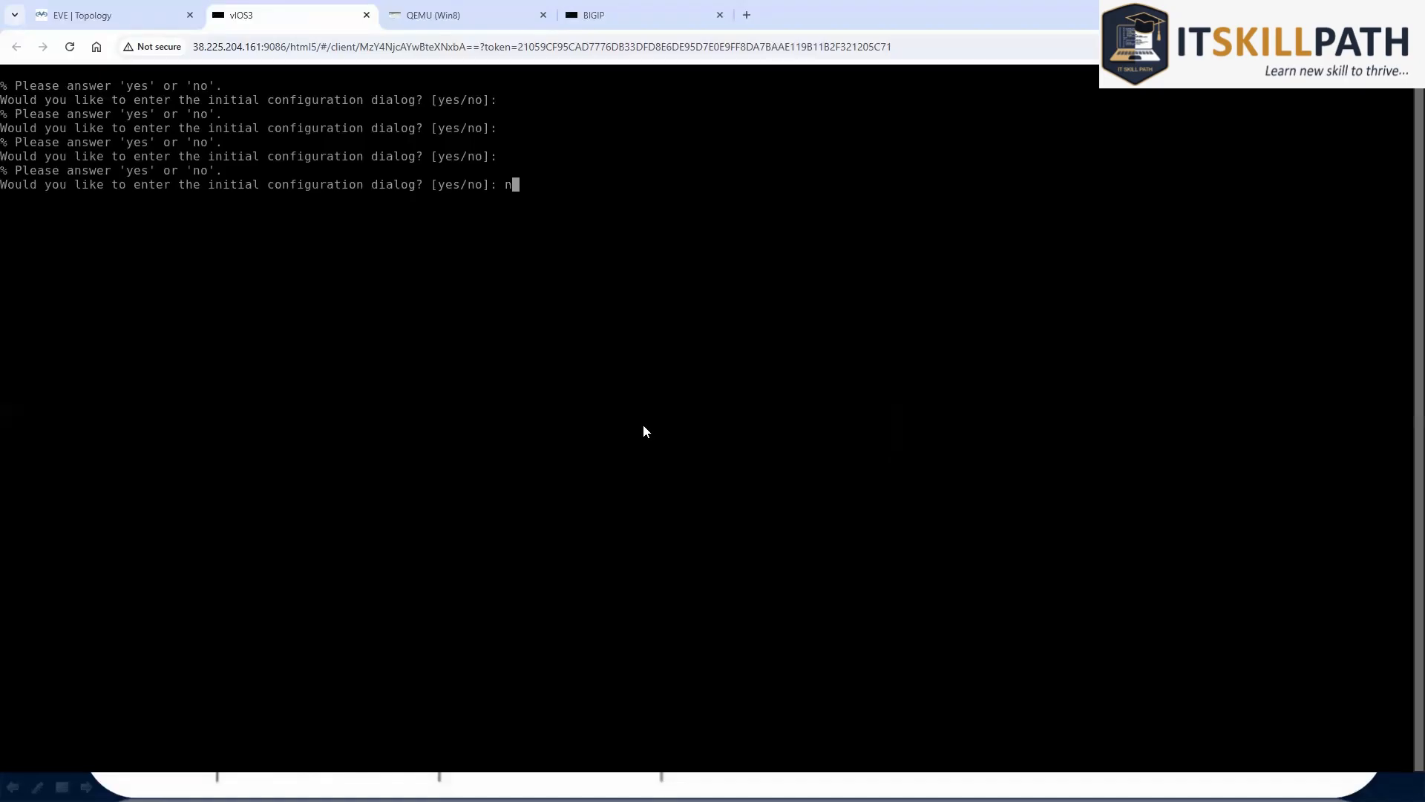
key(Return)
click(97, 6)
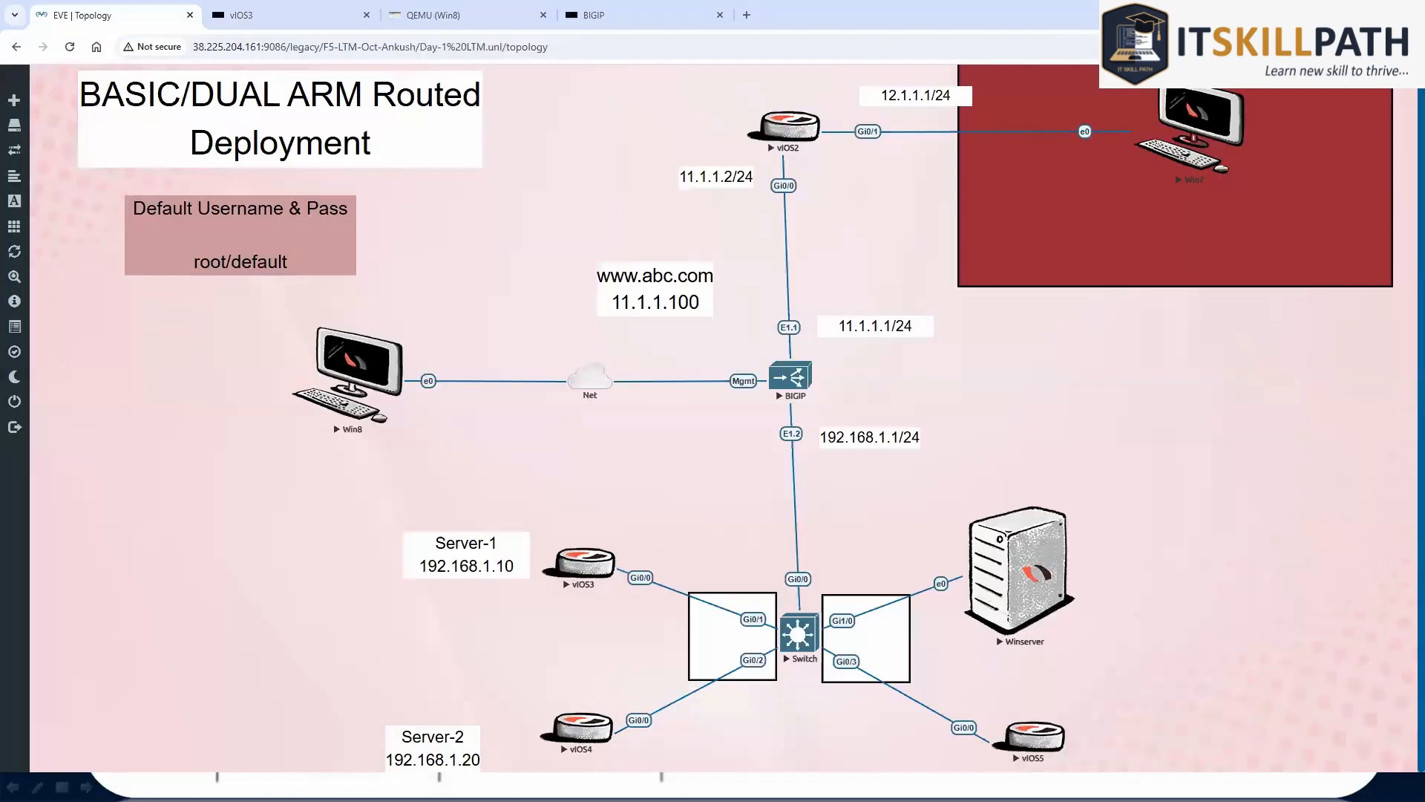
click(591, 731)
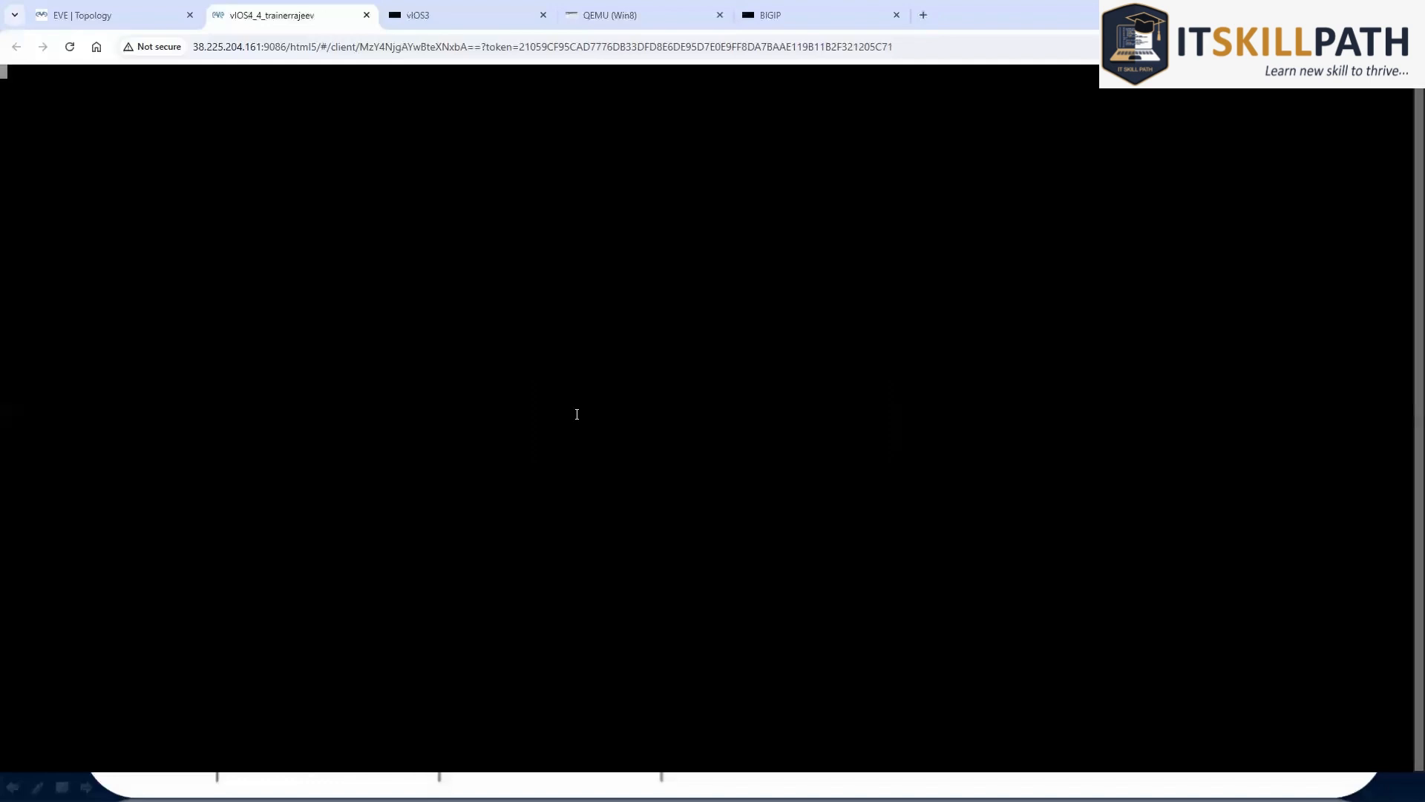
text(no)
key(Return)
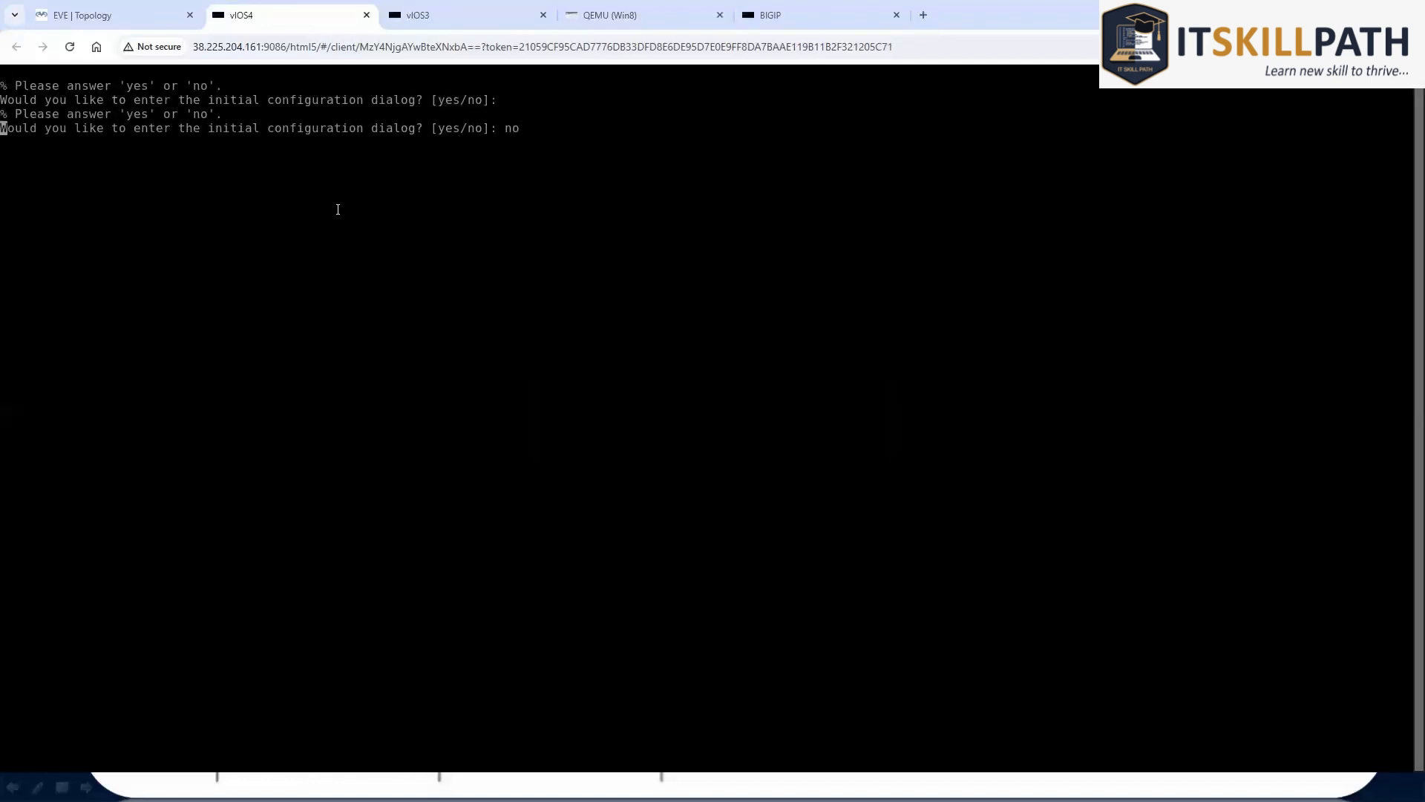
Edit the Server-2 address label on the topology diagram.
click(105, 15)
double_click(432, 753)
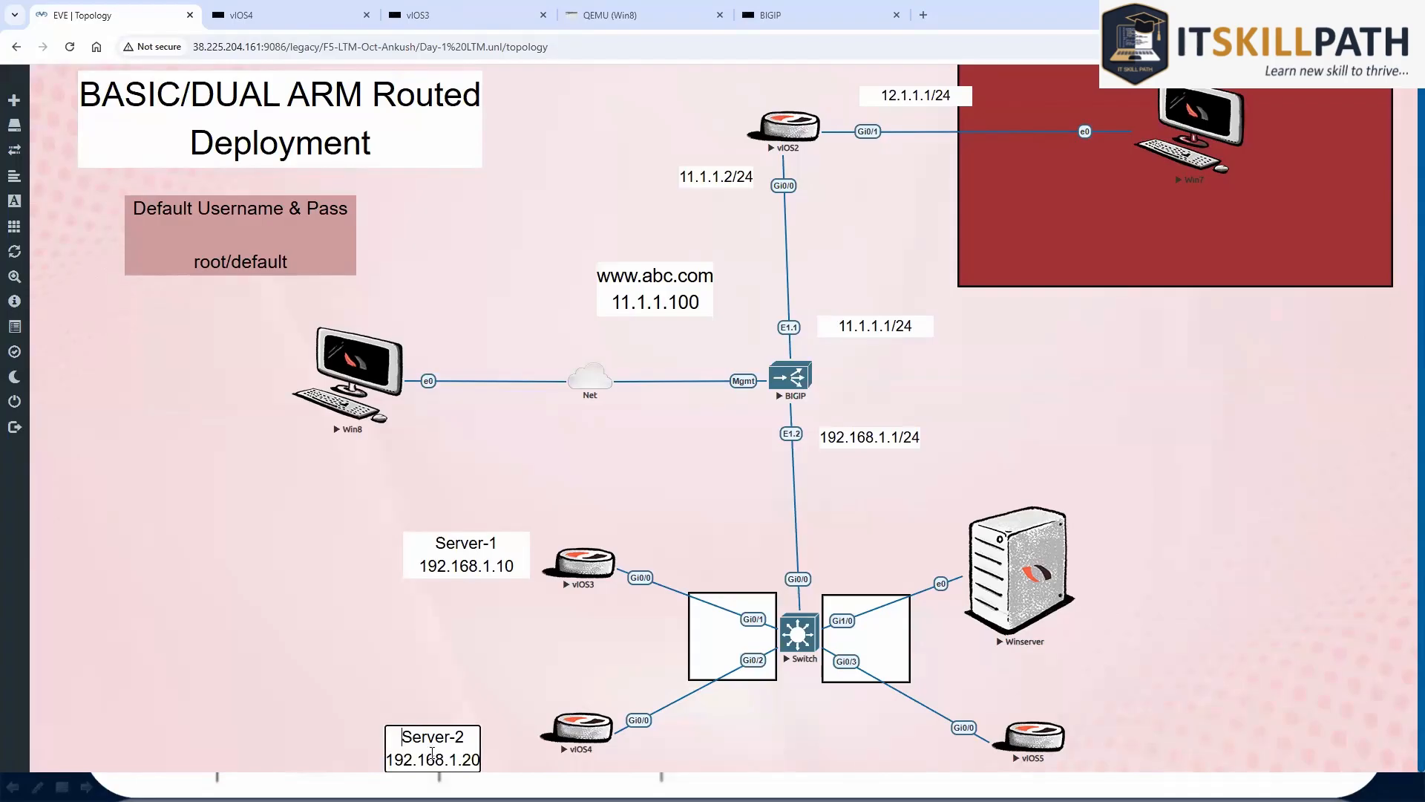
key(BackSpace)
text(1)
key(Left)
key(BackSpace)
key(BackSpace)
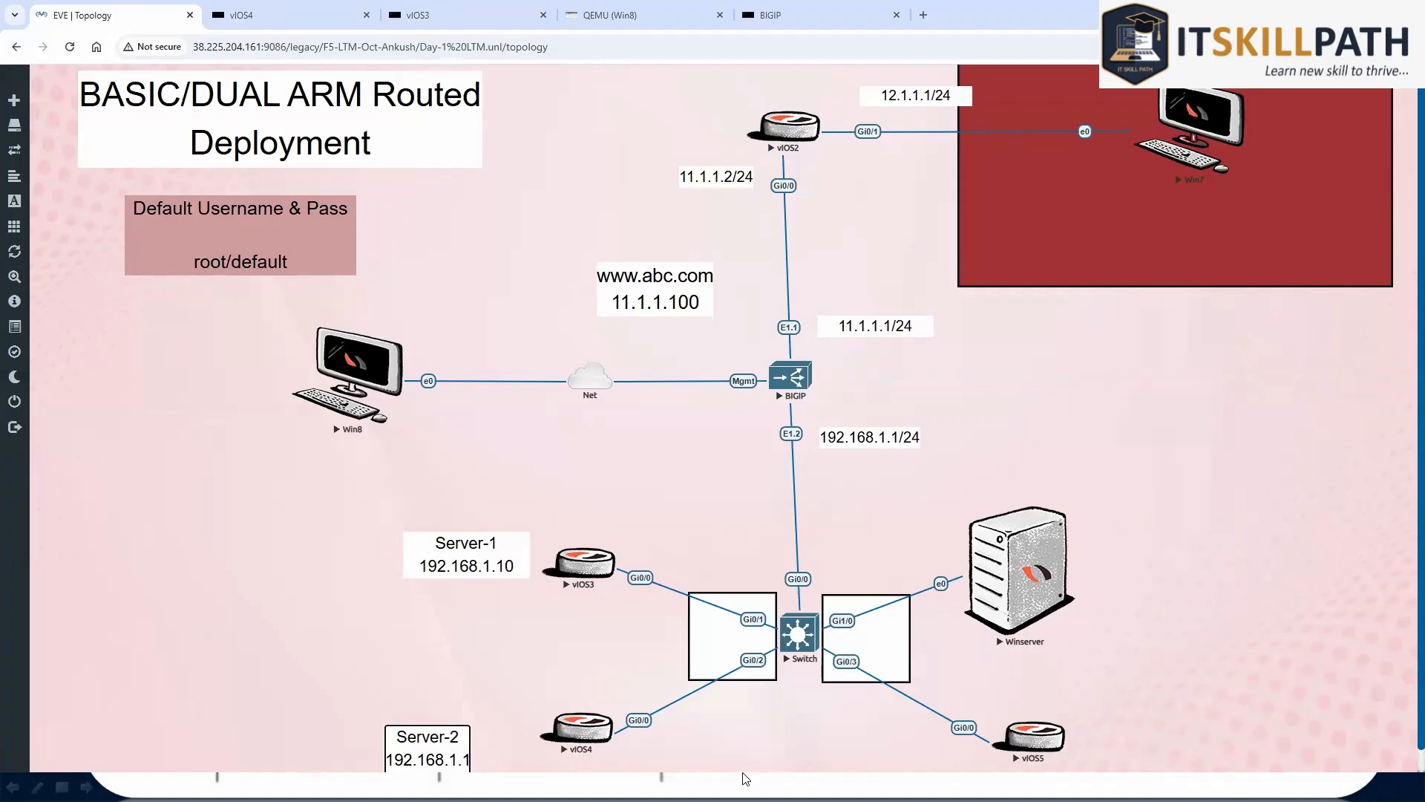
Move the vIOS3 console tab ahead of vIOS4 and show it.
click(456, 14)
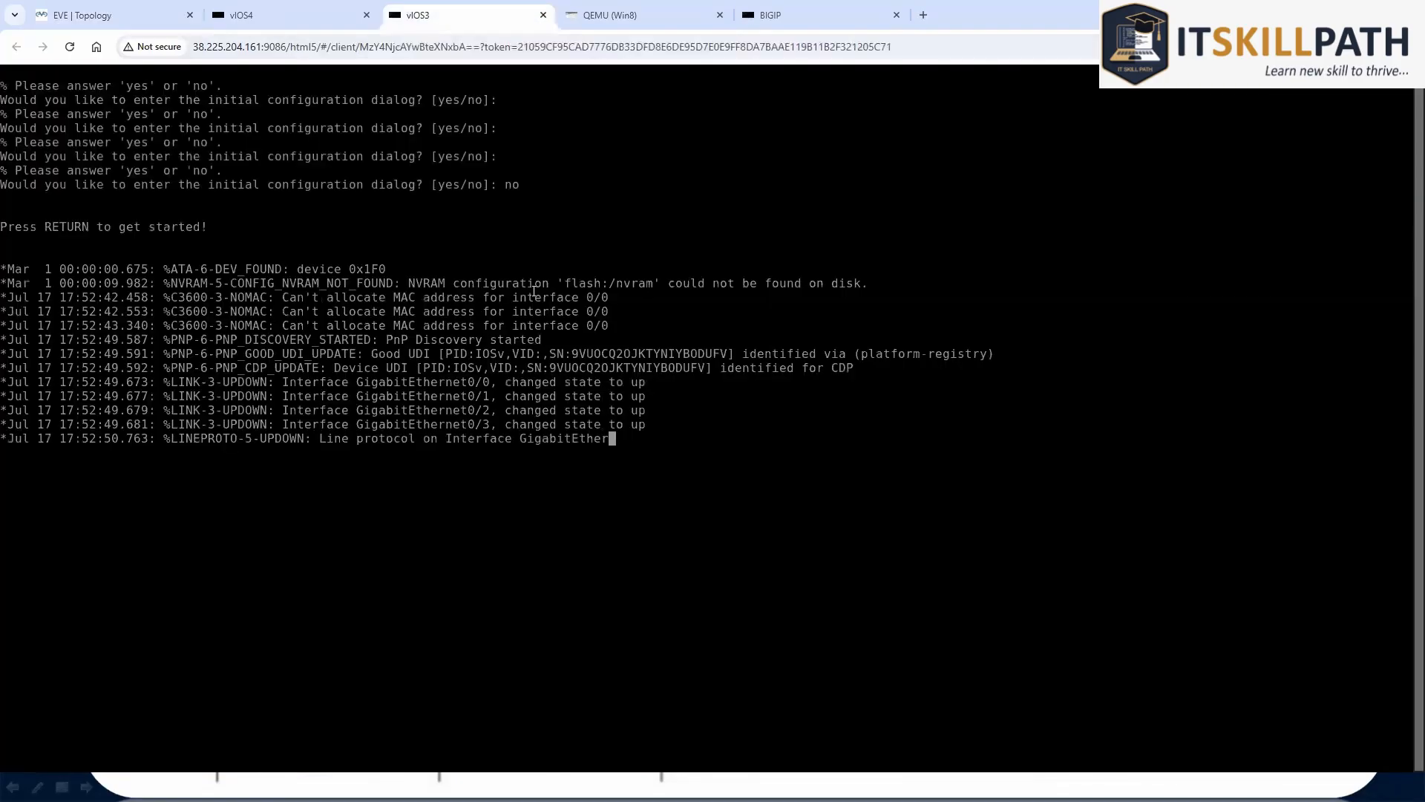
click(297, 15)
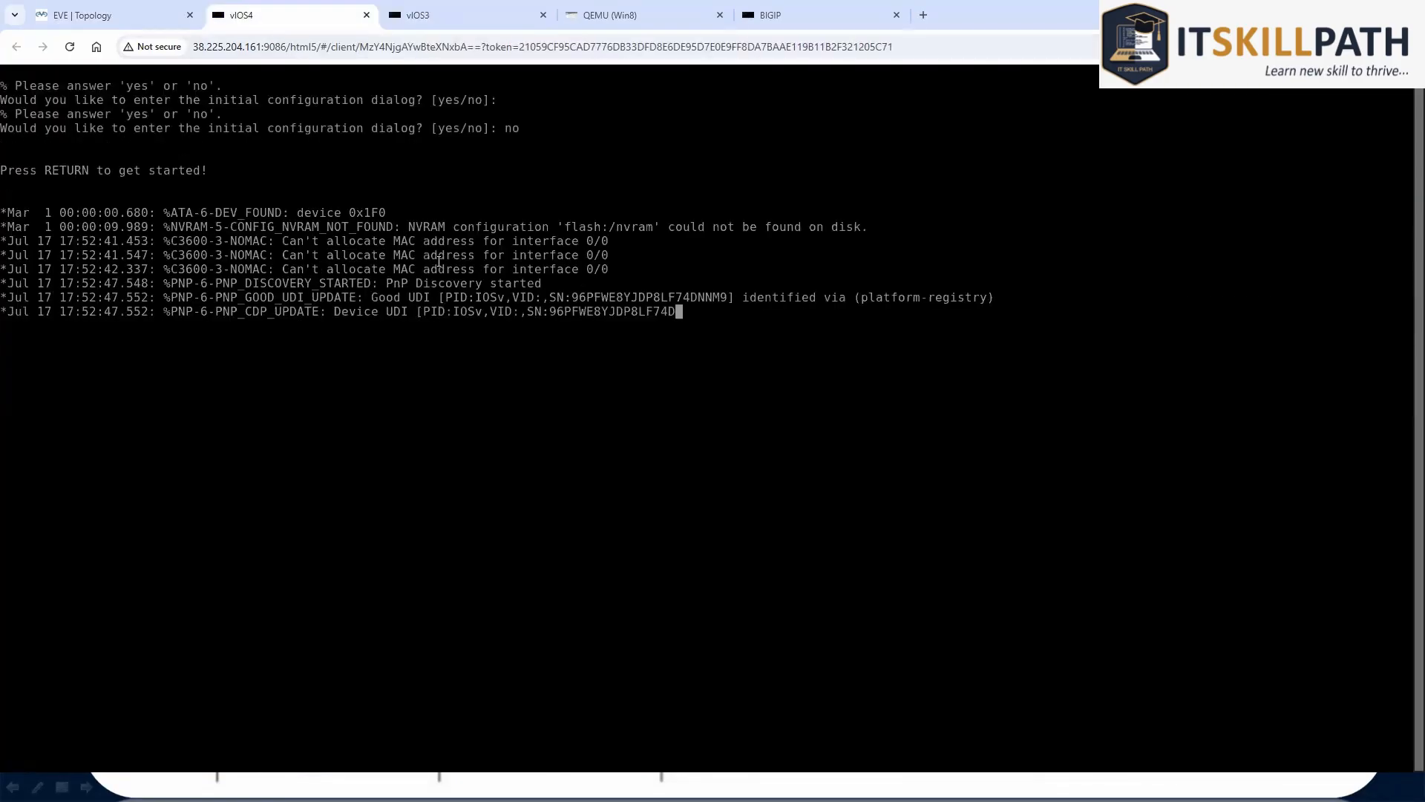
drag(456, 17, 290, 15)
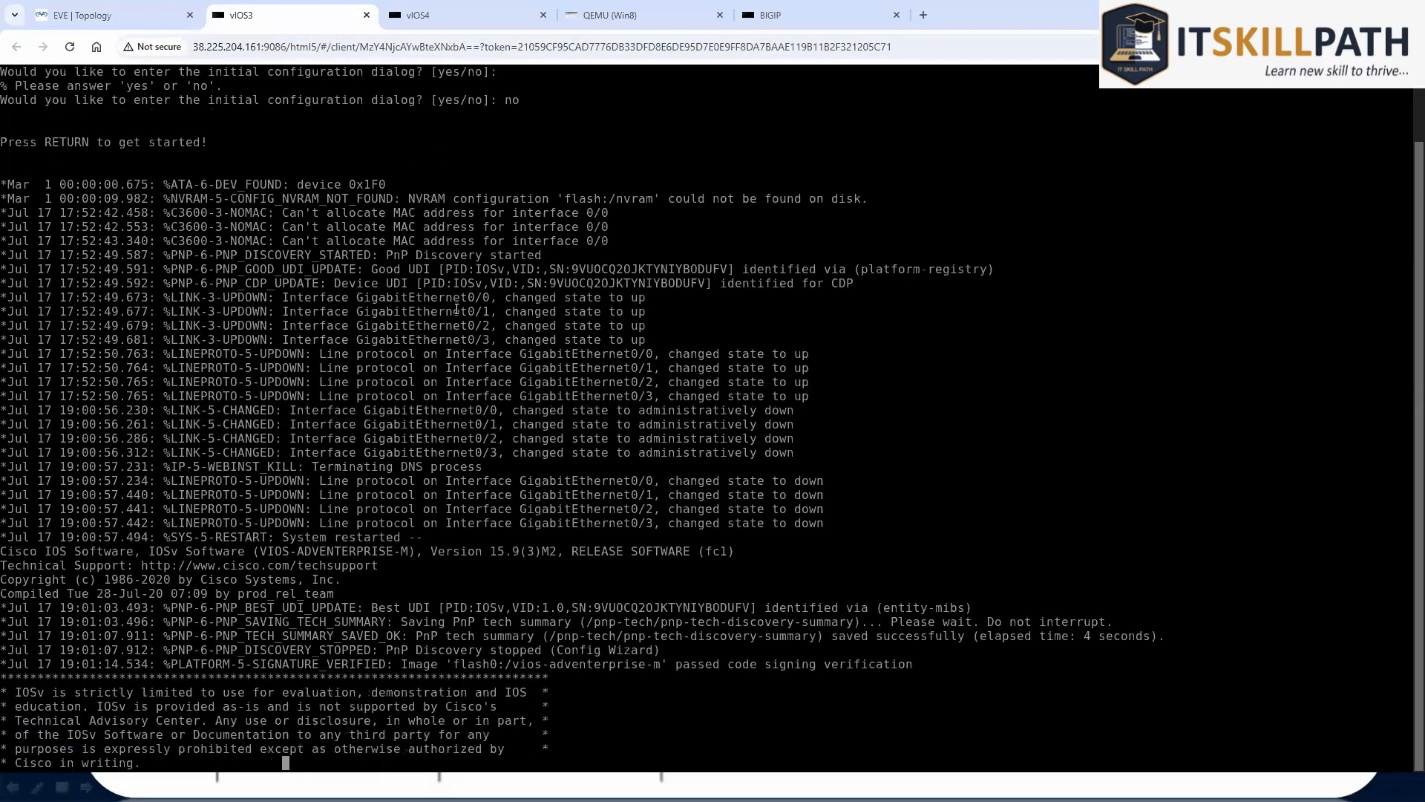
Enter global configuration mode and rename the router to Server-1.
key(Return)
key(Return)
key(Return)
key(Return)
key(Return)
key(Return)
key(Return)
key(Return)
key(Return)
text(en)
key(Return)
key(Return)
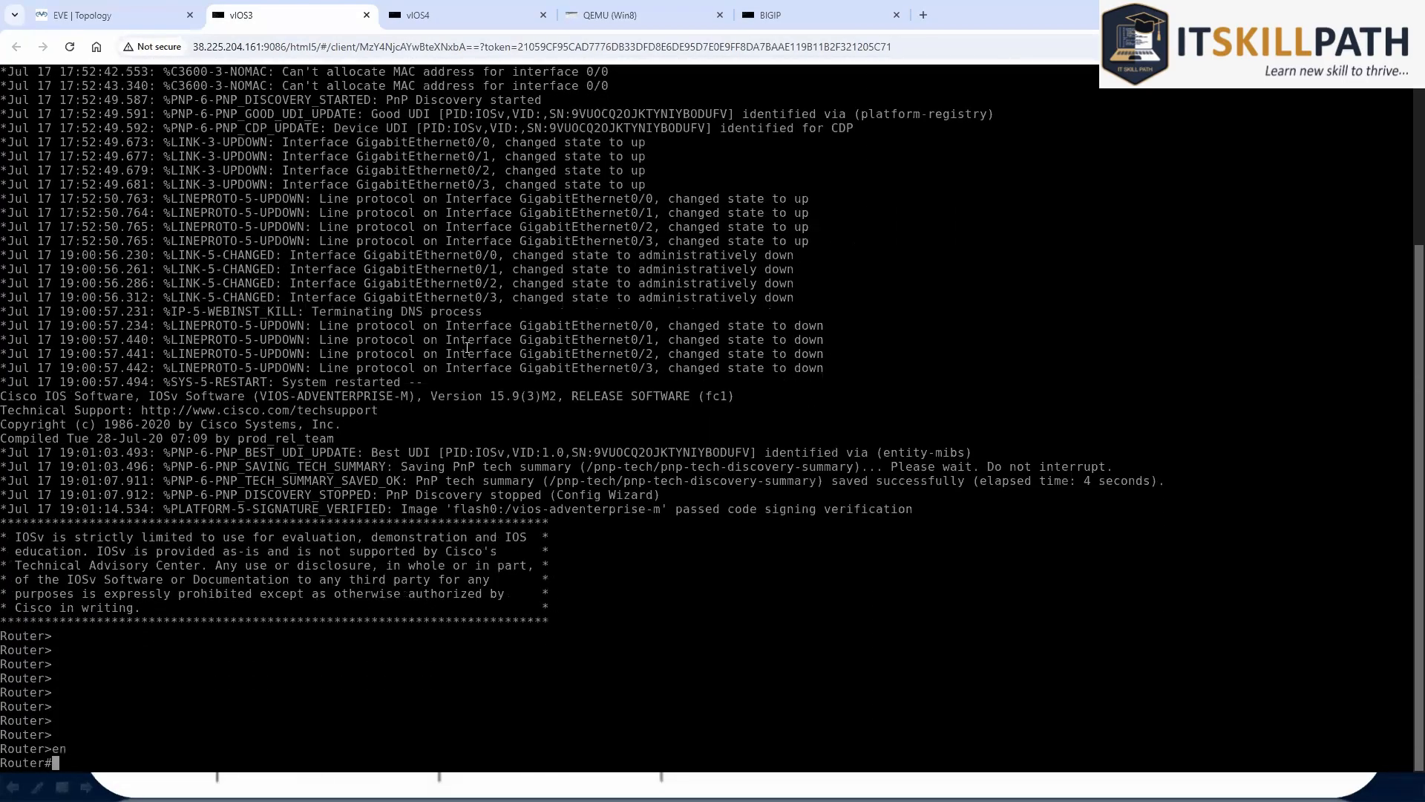
text(conf y)
key(Return)
key(Return)
key(Return)
key(Return)
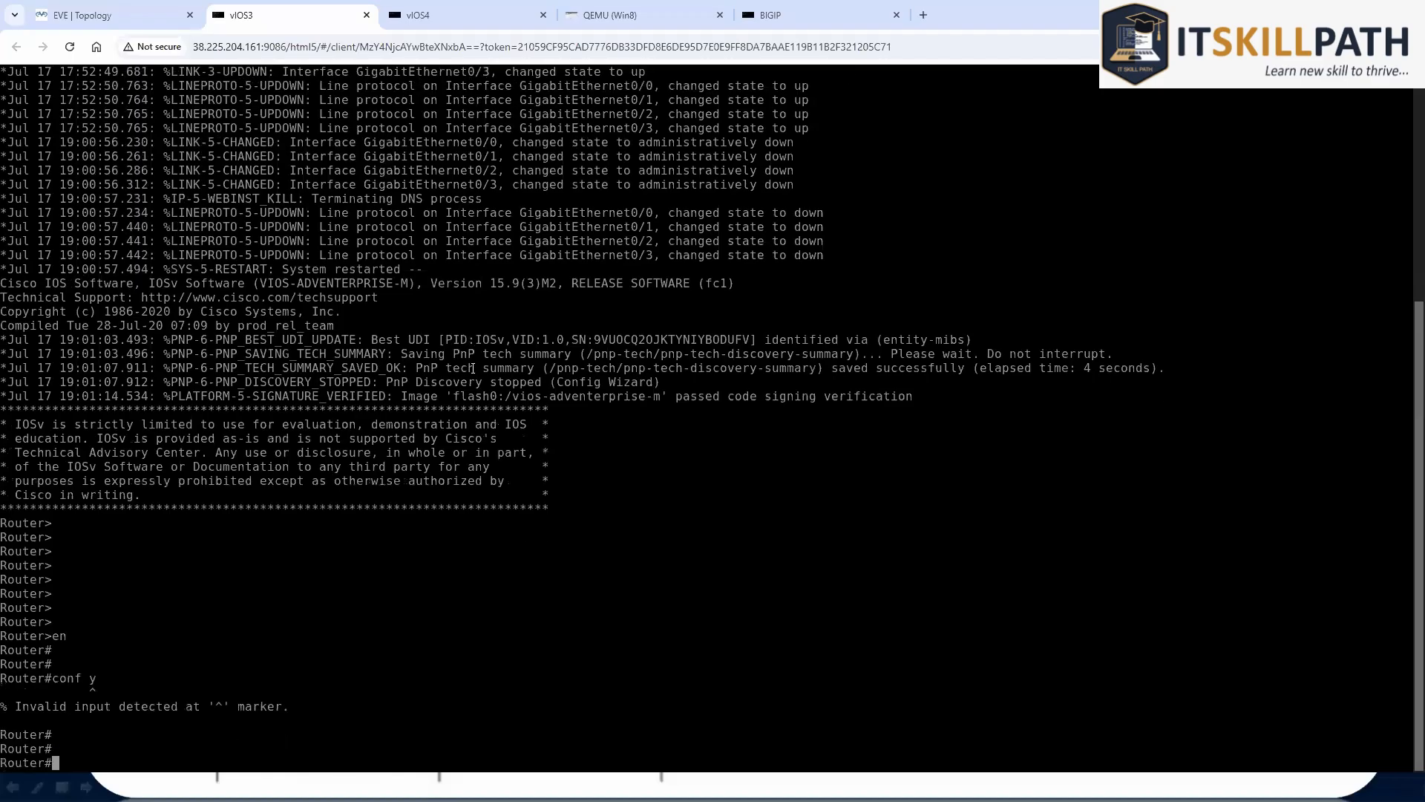
key(Up)
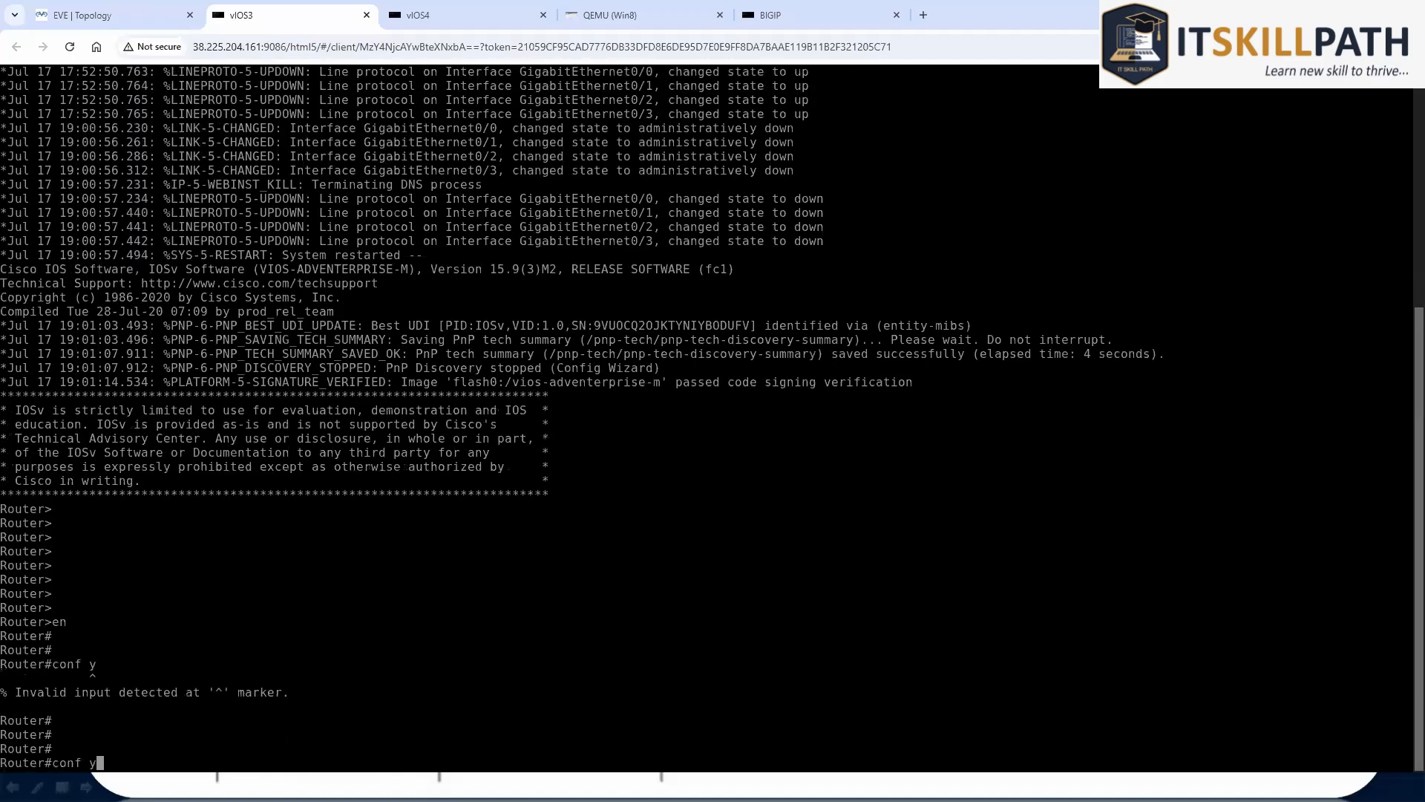
text(t)
key(Return)
key(Return)
key(Return)
key(Return)
key(Return)
text(hos)
key(Tab)
text(Server)
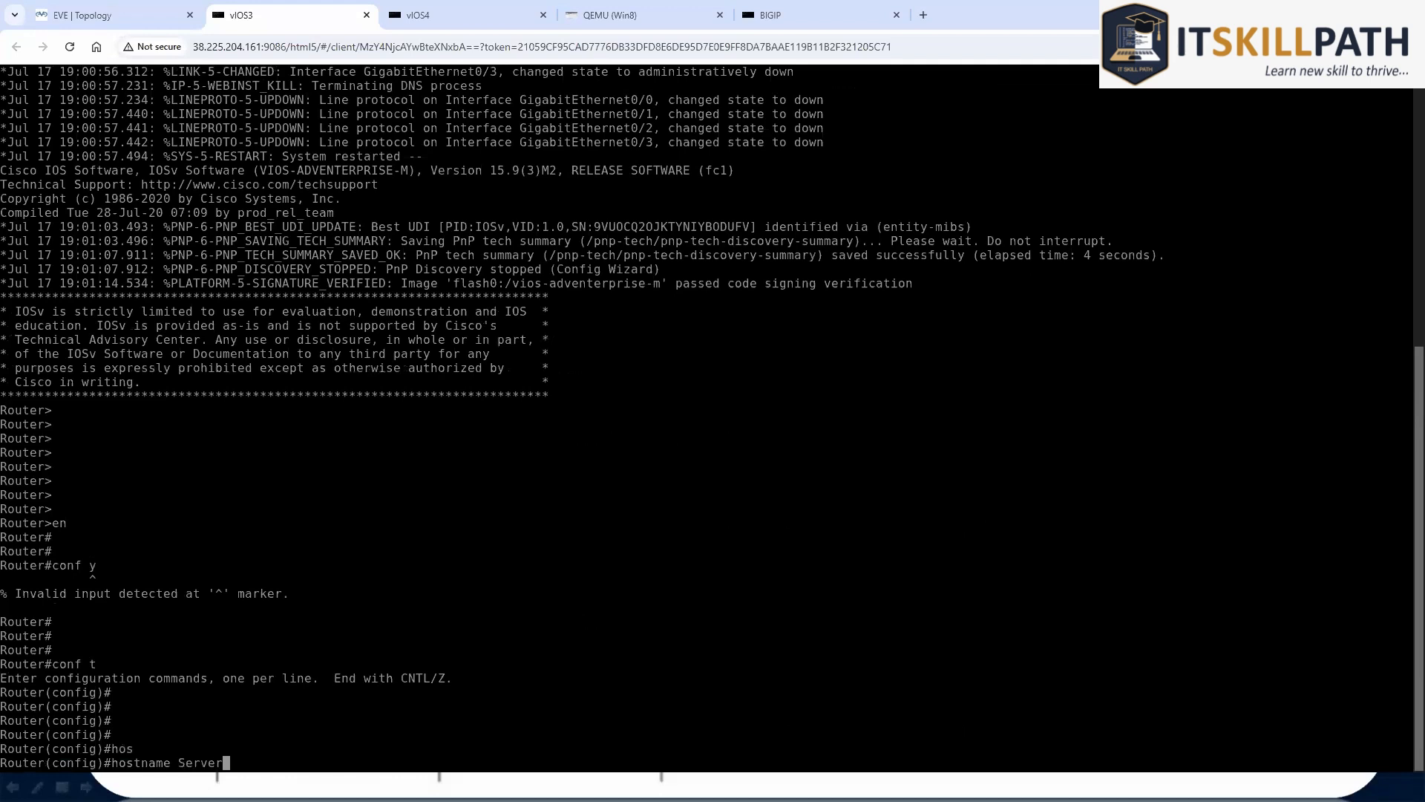
text(-1)
key(Return)
key(Return)
key(Return)
key(Return)
Assign 192.168.1.10 255.255.255.0 to g0/0 and bring the interface up.
text(int g0/0)
key(Return)
key(Return)
key(Return)
key(Return)
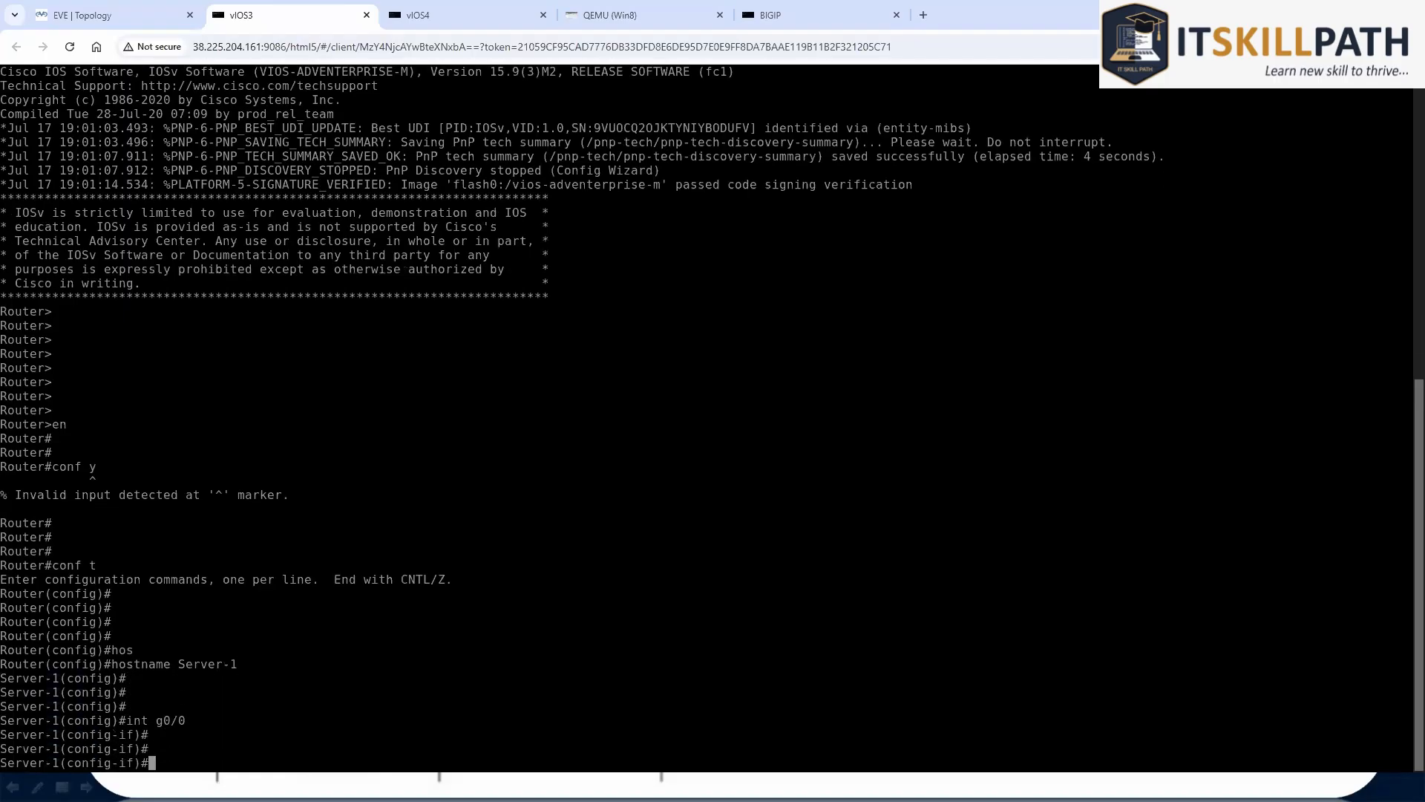
text(ip ad)
key(Tab)
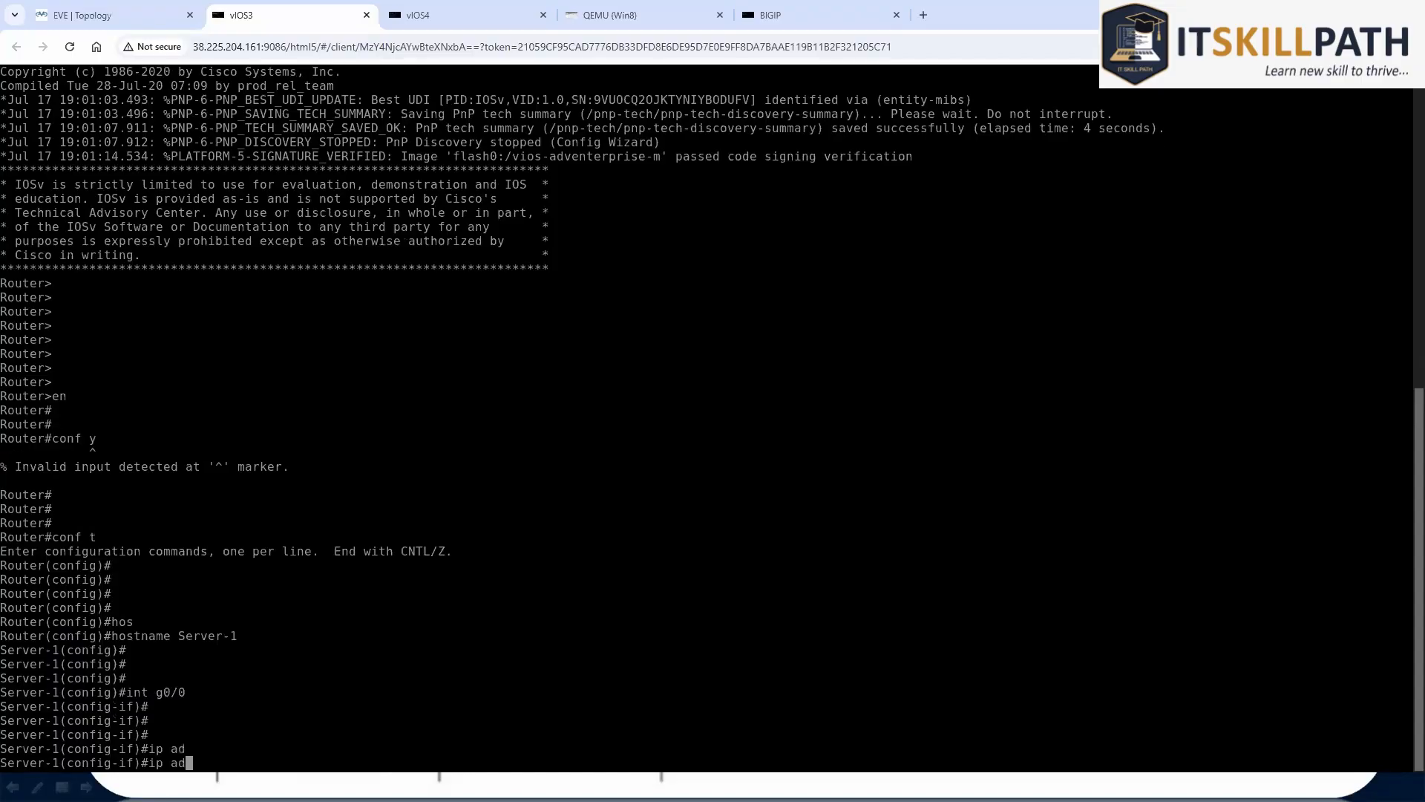
text(d)
key(Tab)
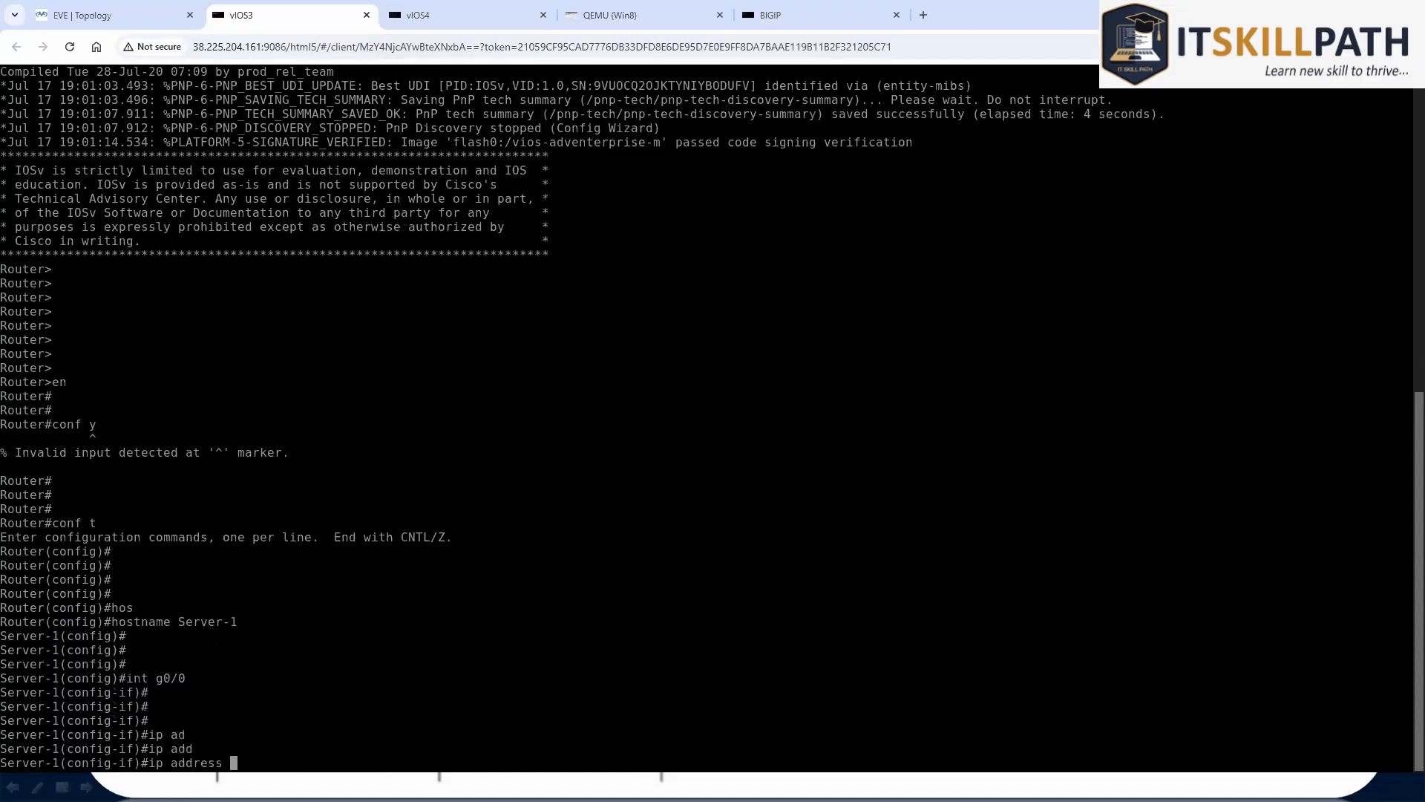
text(192.168.1.10 255.255.)
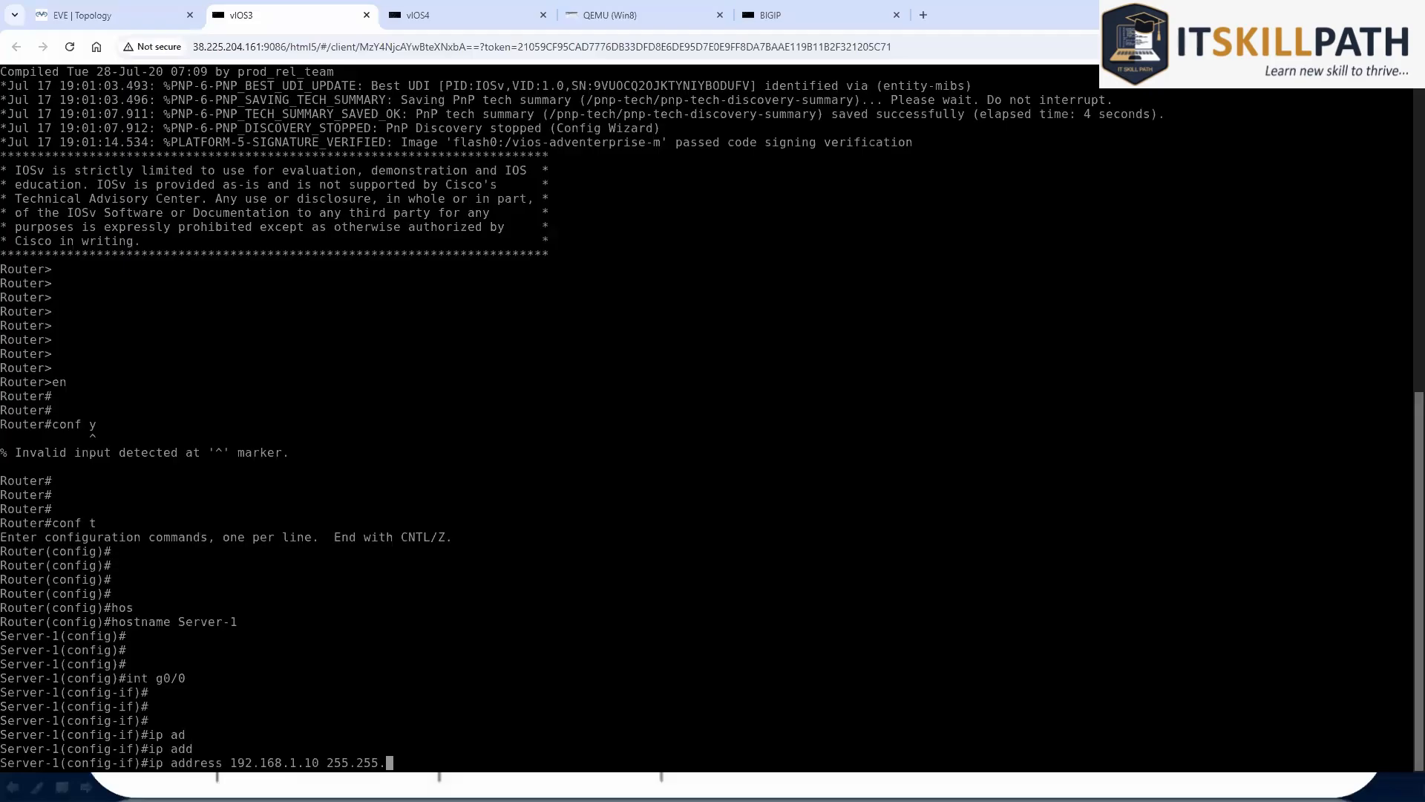
text(255.0)
key(Return)
key(Return)
key(Return)
key(Return)
key(Return)
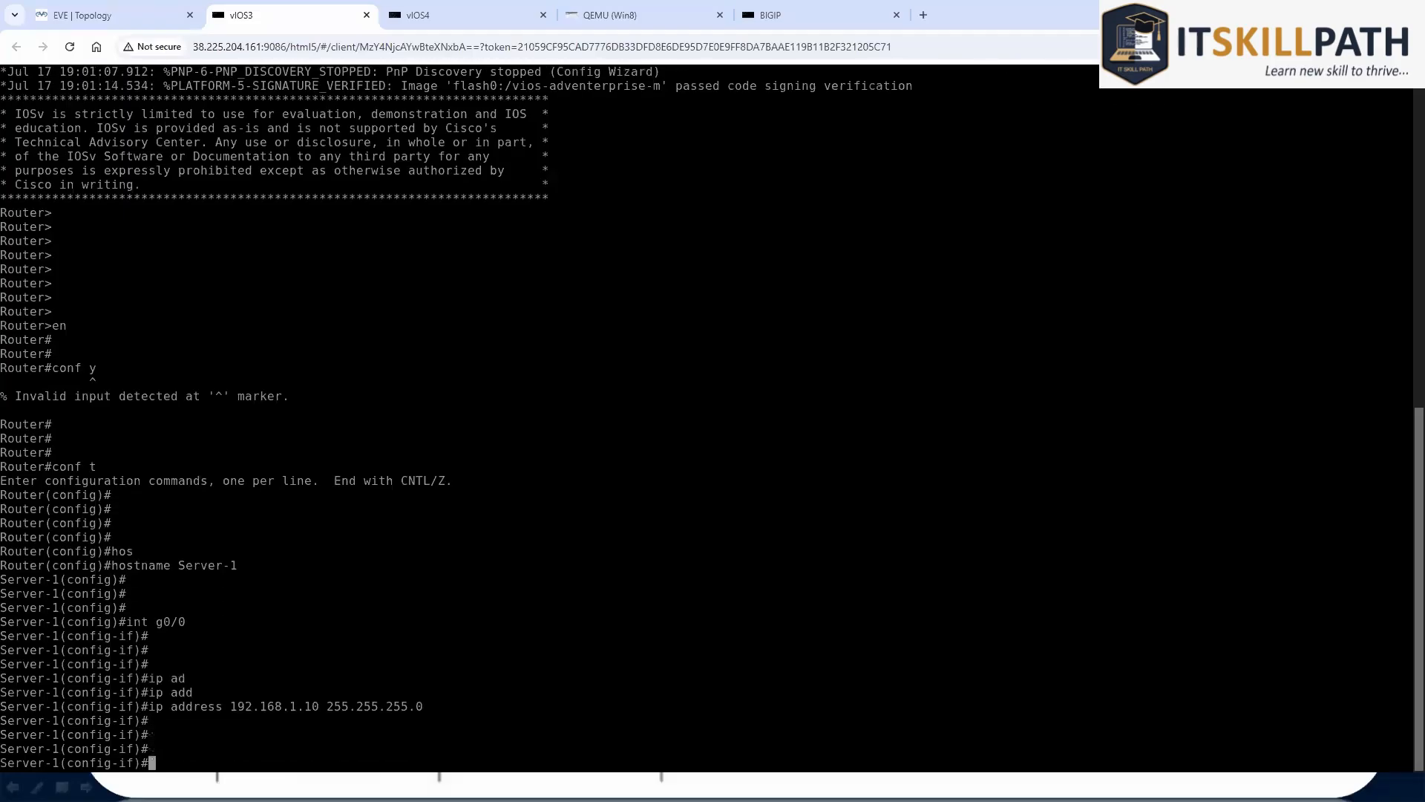
text(no sh)
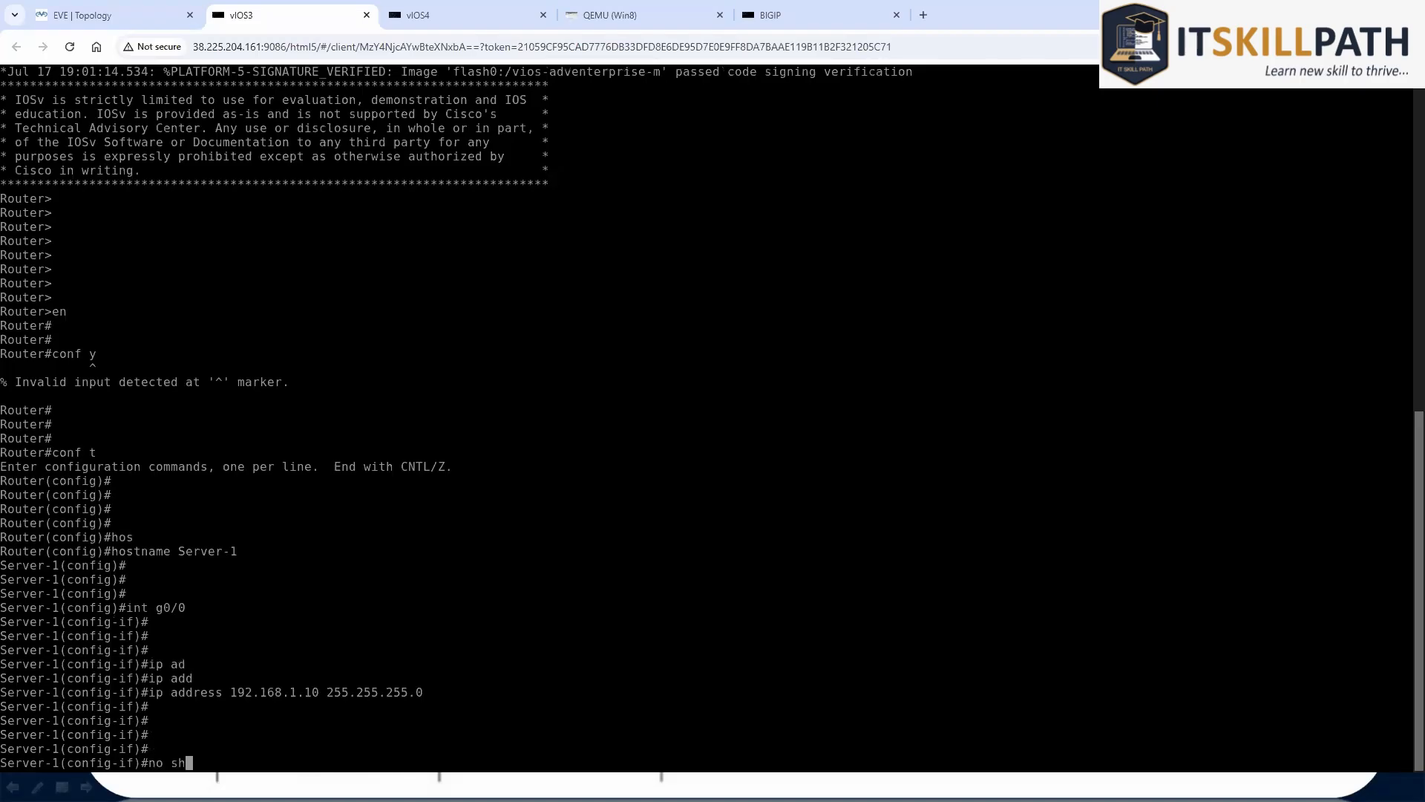
key(Return)
key(Return)
key(Return)
key(Return)
Add default route 0.0.0.0 0.0.0.0 via 192.168.1.1, fixing the malformed first attempt.
text(ip r)
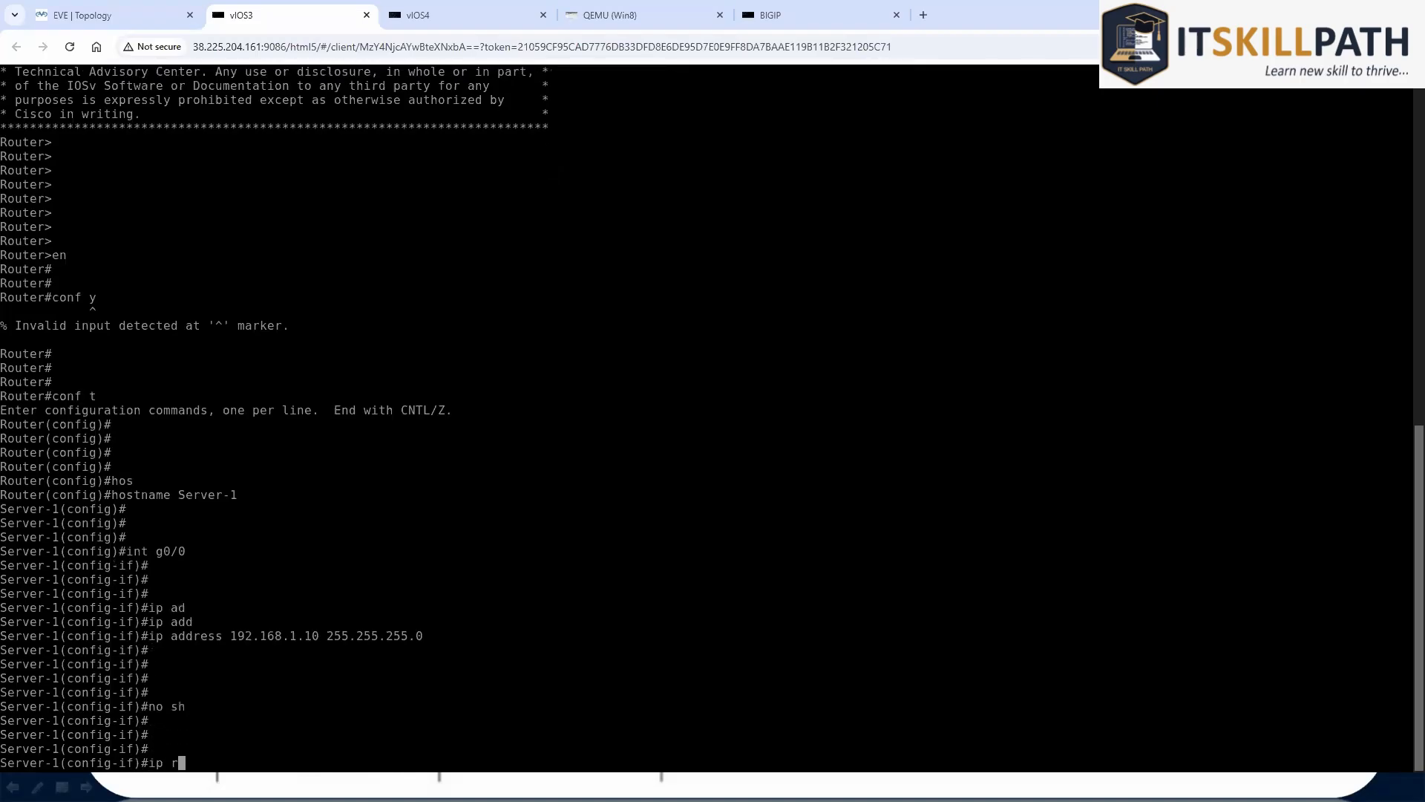
text(oute )
text(.9.9.9)
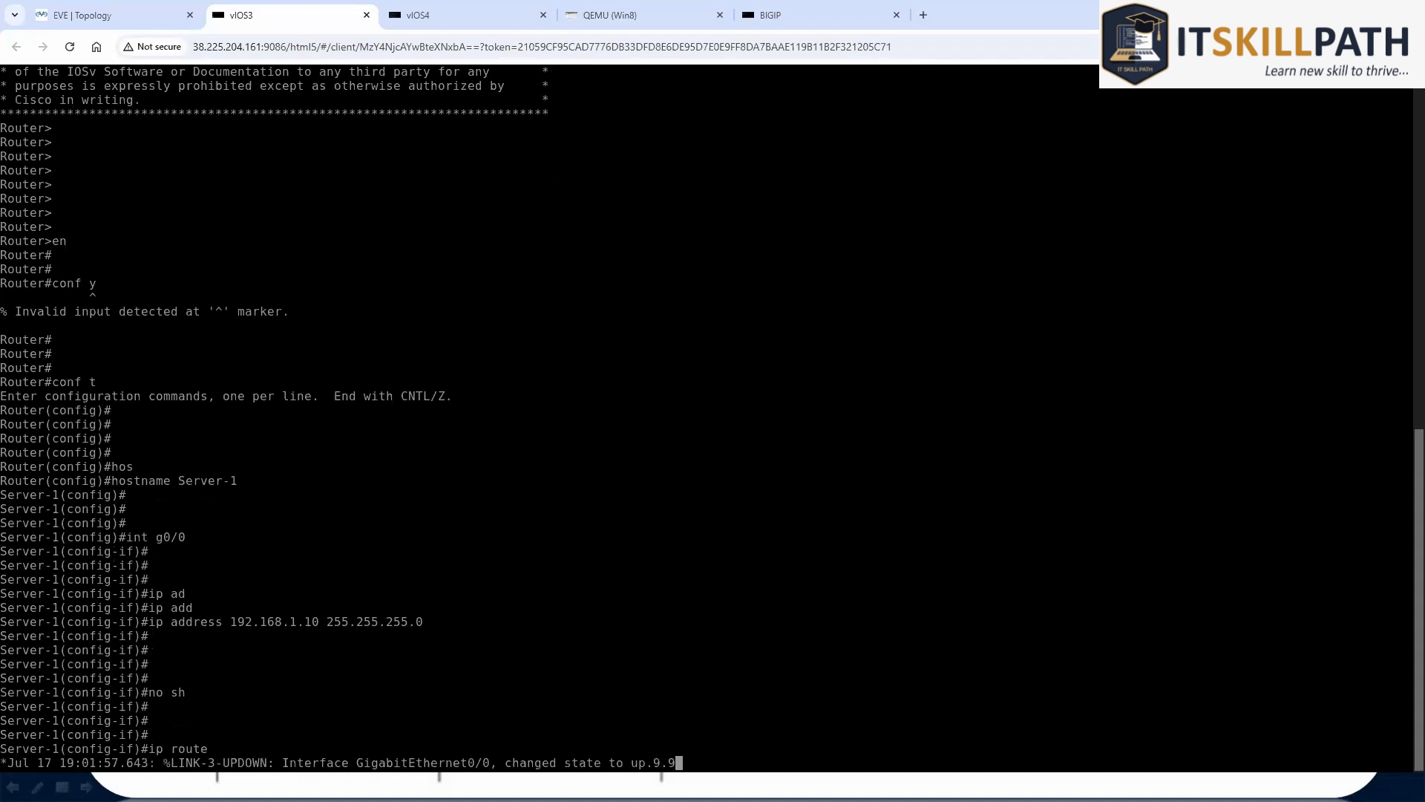
key(Return)
key(Return)
key(Return)
key(Return)
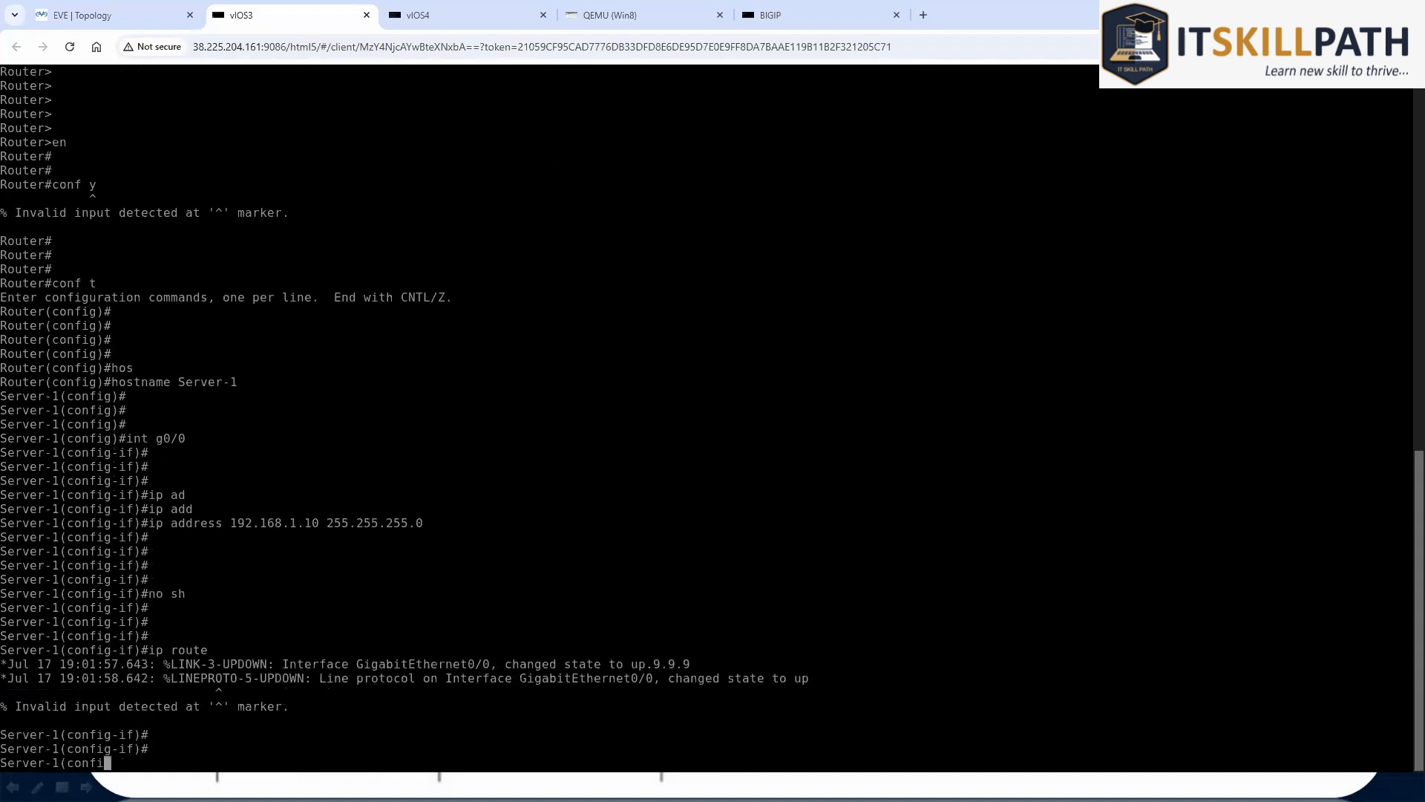
key(Up)
key(BackSpace)
key(BackSpace)
key(BackSpace)
key(BackSpace)
key(BackSpace)
text(0.)
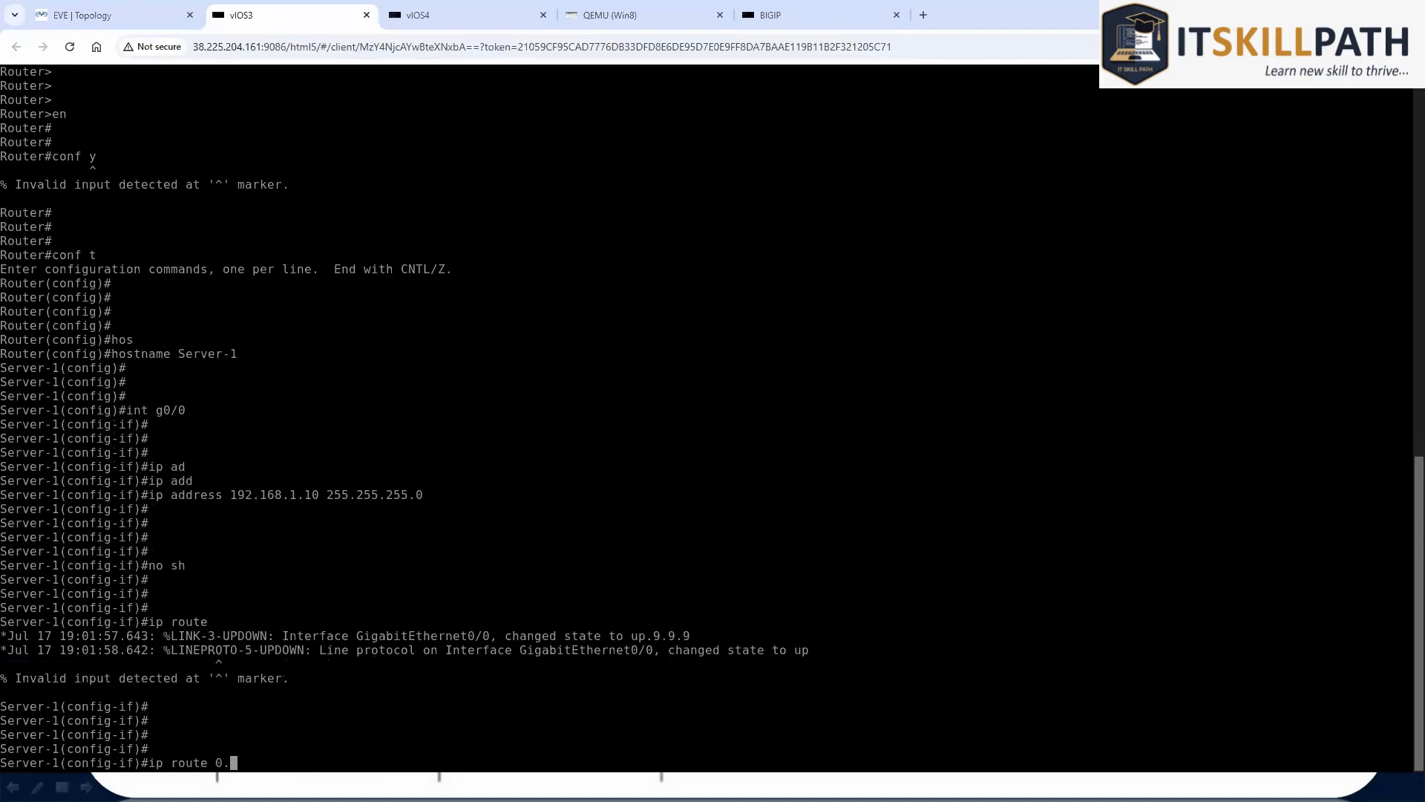
text(0.0.0 0.0.0.0 192.168.1.1)
key(Return)
key(Return)
key(Return)
key(Return)
Turn on the router's HTTP server with ip http server.
text(ip ht)
key(Tab)
text(se)
key(Tab)
text(r)
key(Tab)
key(Tab)
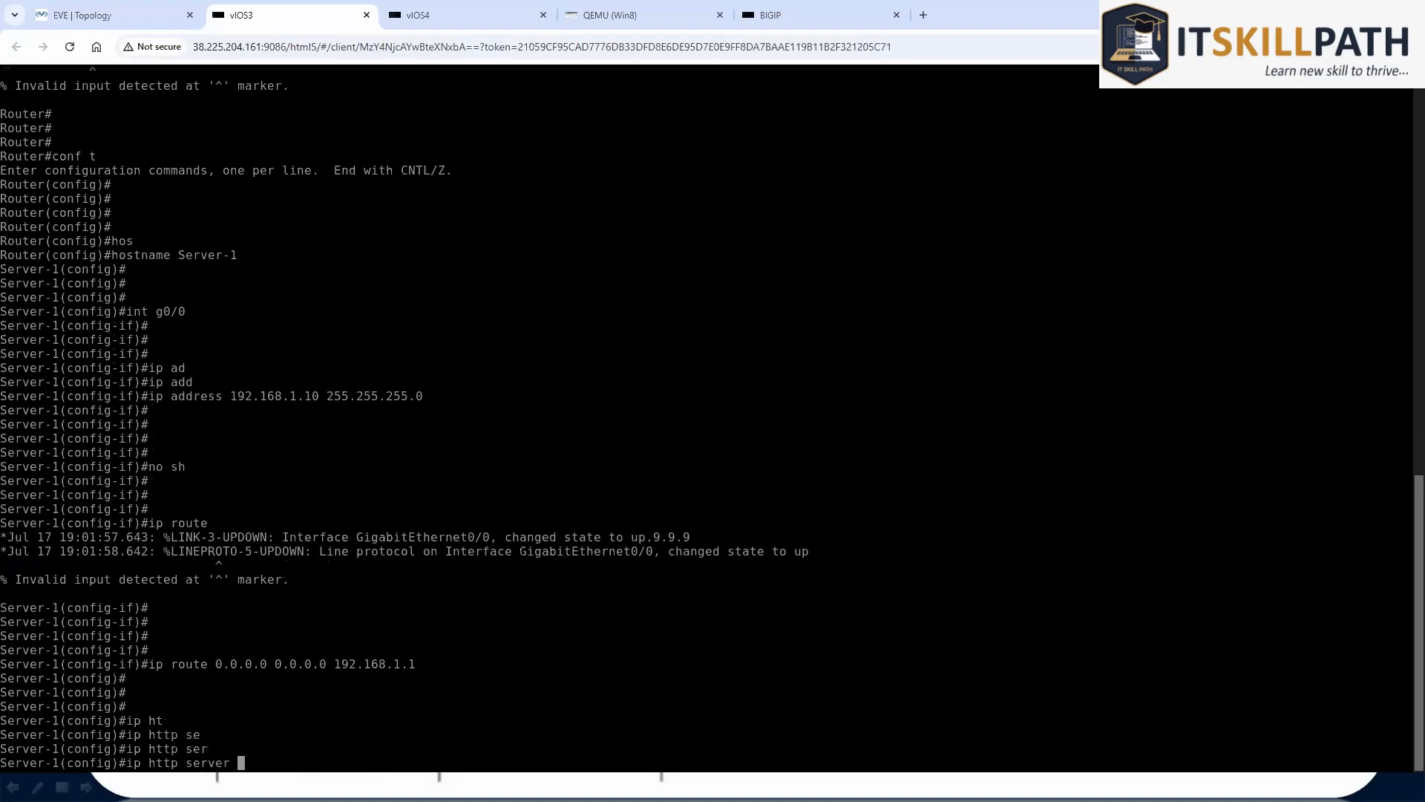
key(Return)
key(Return)
key(Return)
Set an enable password and save Server-1's configuration with do wr.
text(ena)
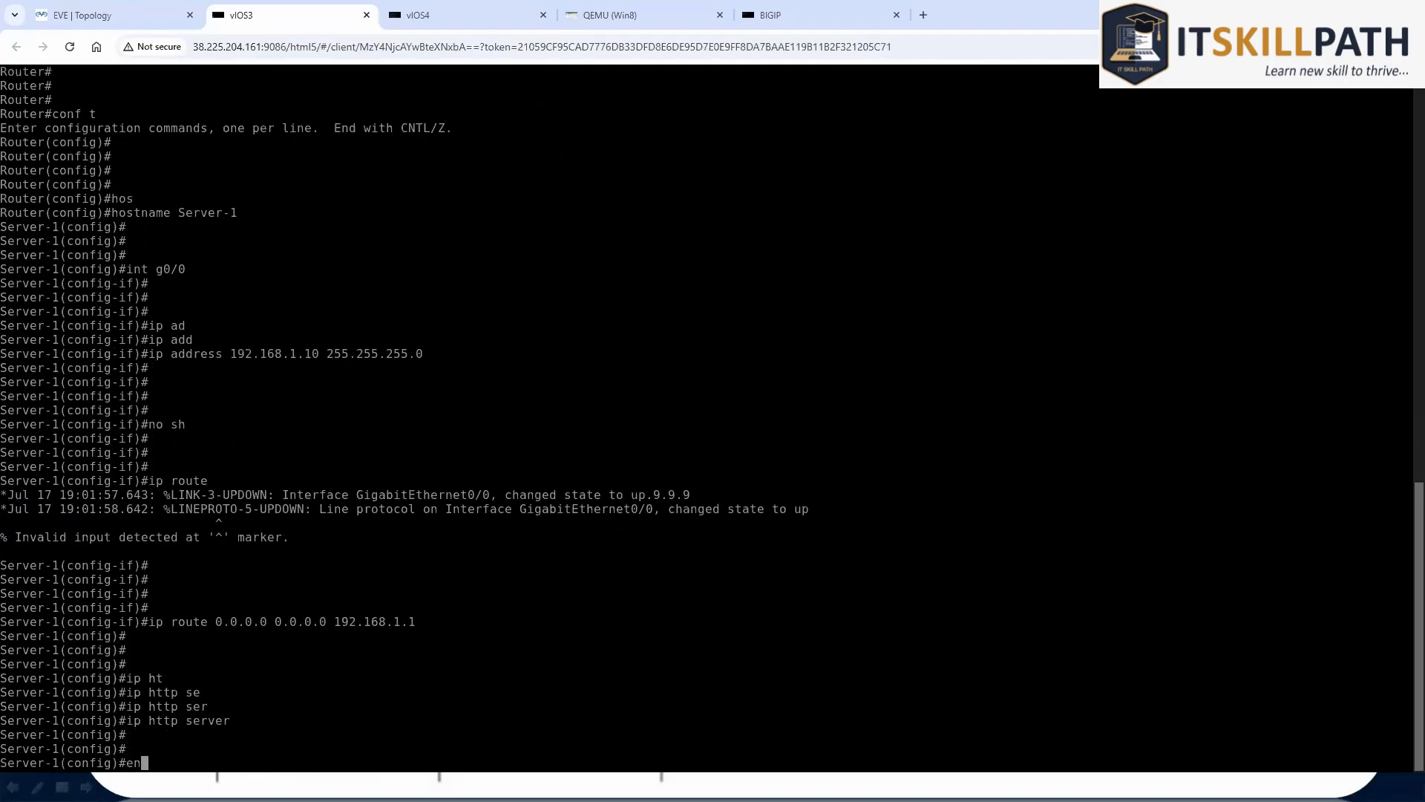
key(Tab)
text(pass)
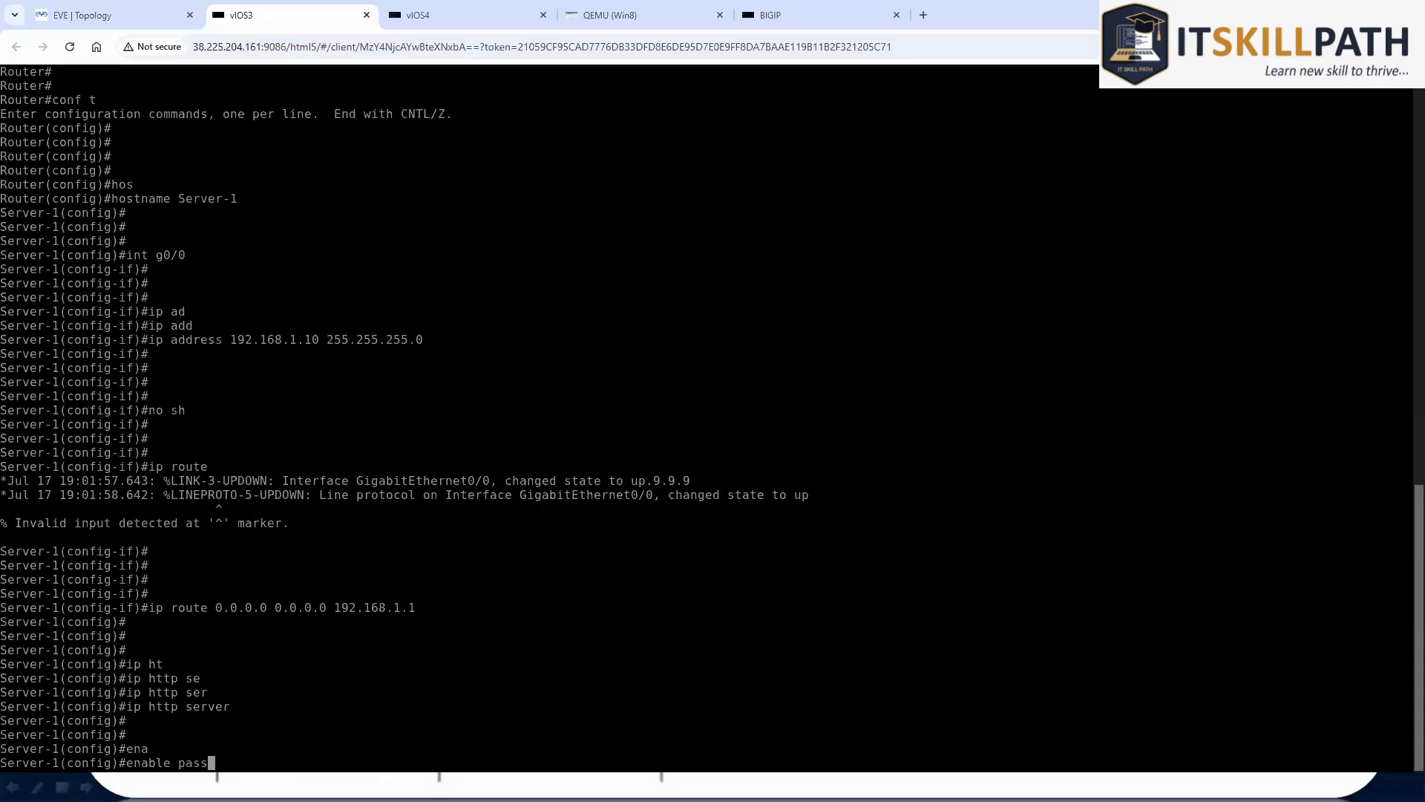
key(Tab)
text(2345)
key(Return)
key(Return)
key(Return)
key(Return)
key(Return)
text(do wr)
key(Return)
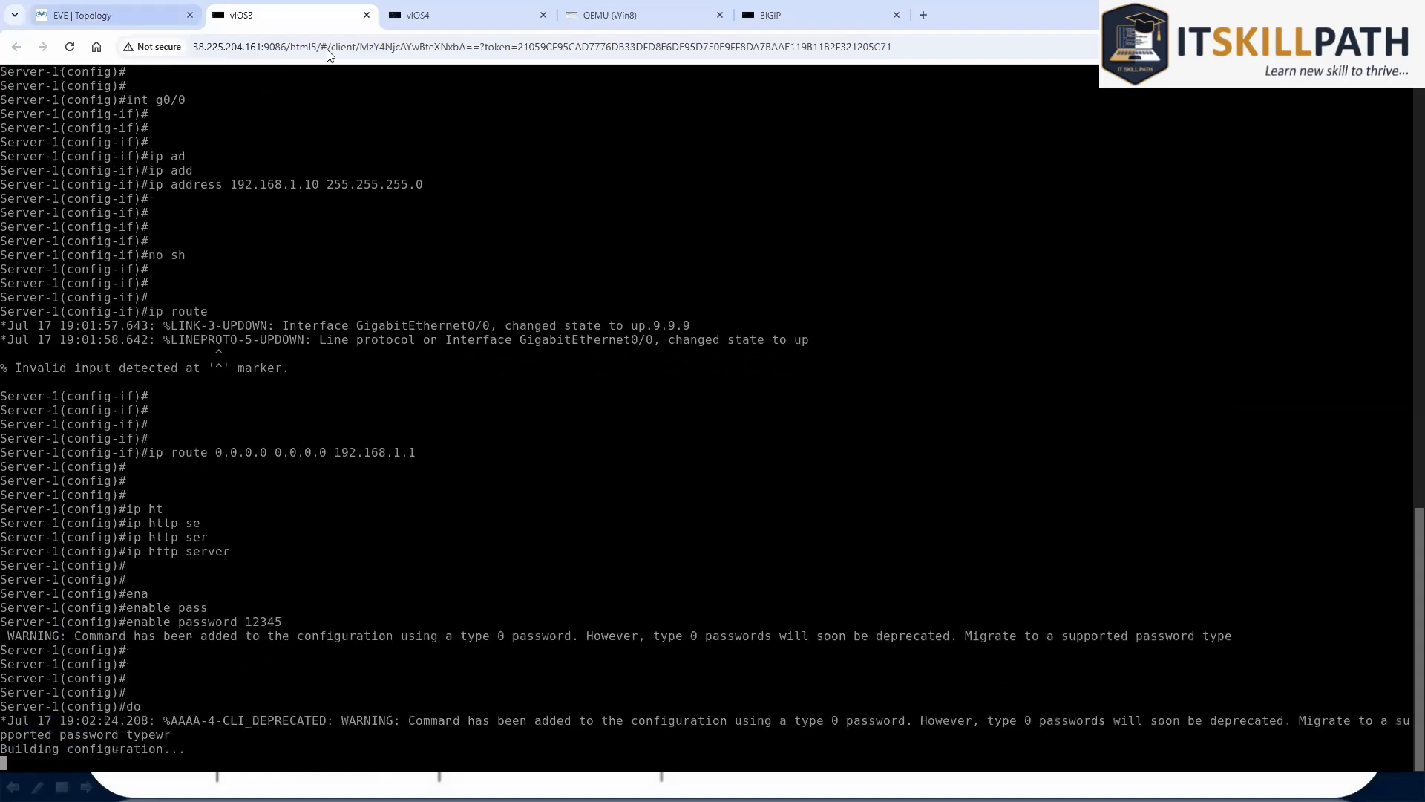
click(445, 13)
Enter global configuration on vIOS4 and set the hostname to Server-2.
key(Return)
key(Return)
key(Return)
key(Return)
key(Return)
text(en)
key(Return)
key(Return)
key(Return)
key(Return)
text(conf t)
key(Return)
key(Return)
key(Return)
key(Return)
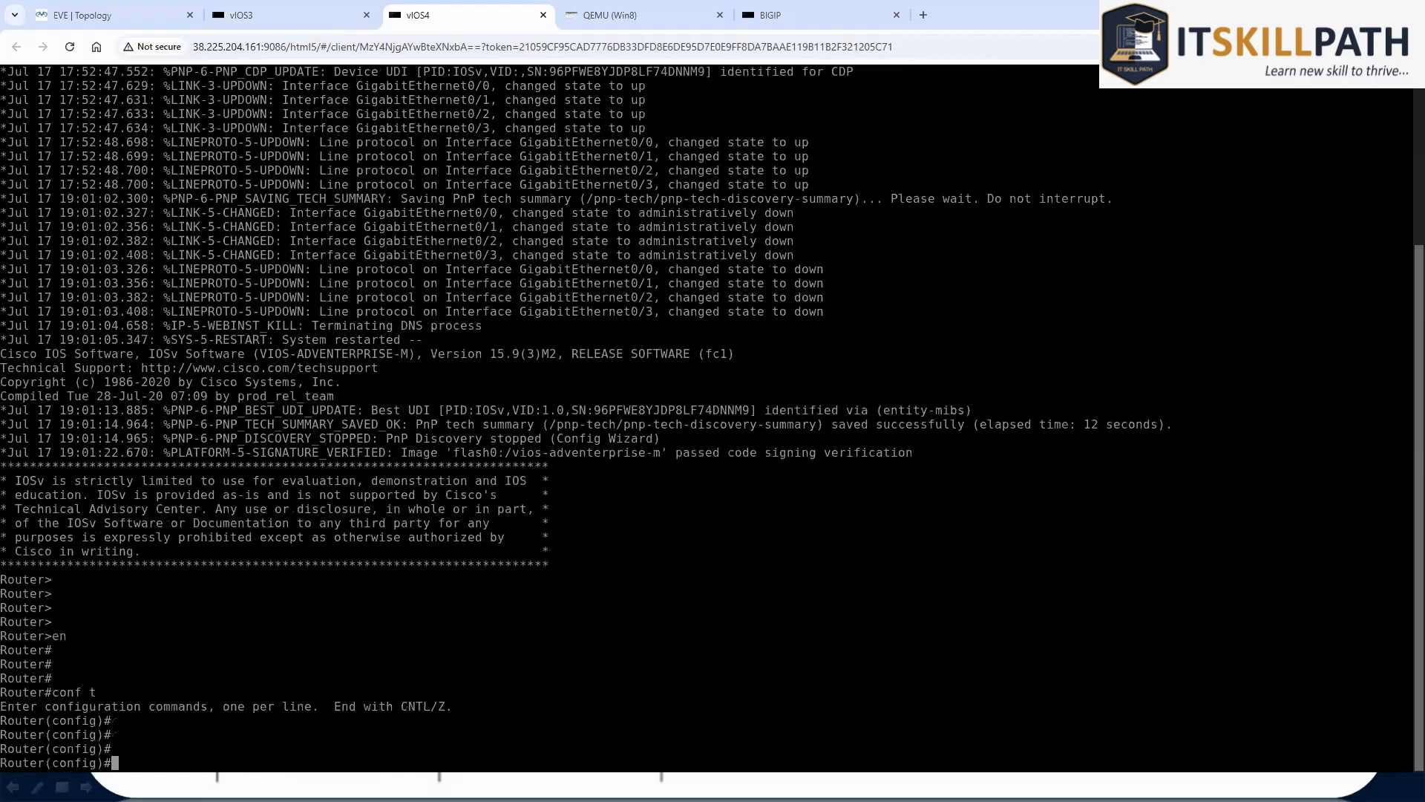
text(h)
key(Tab)
text(o)
key(Tab)
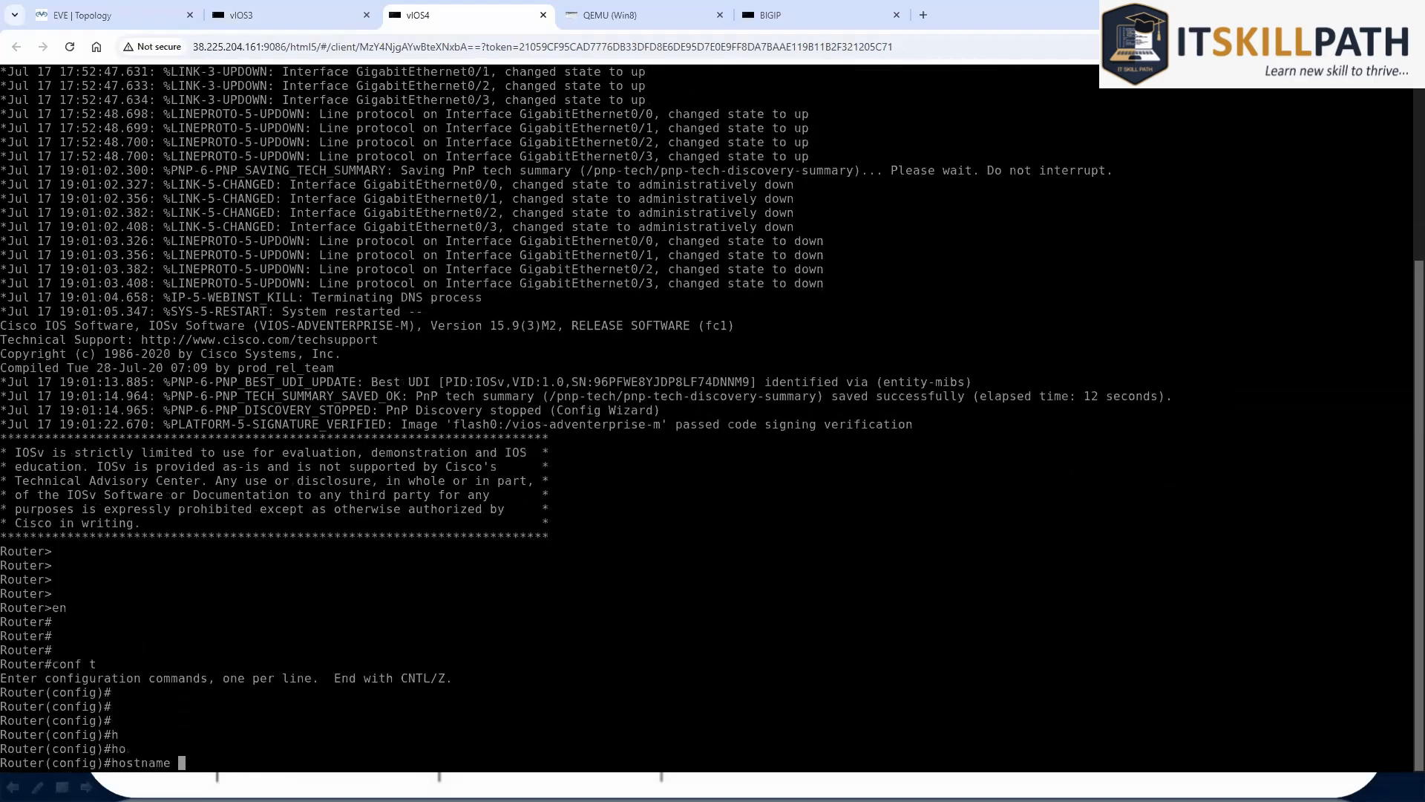
text(Server-2)
key(Return)
key(Return)
key(Return)
key(Return)
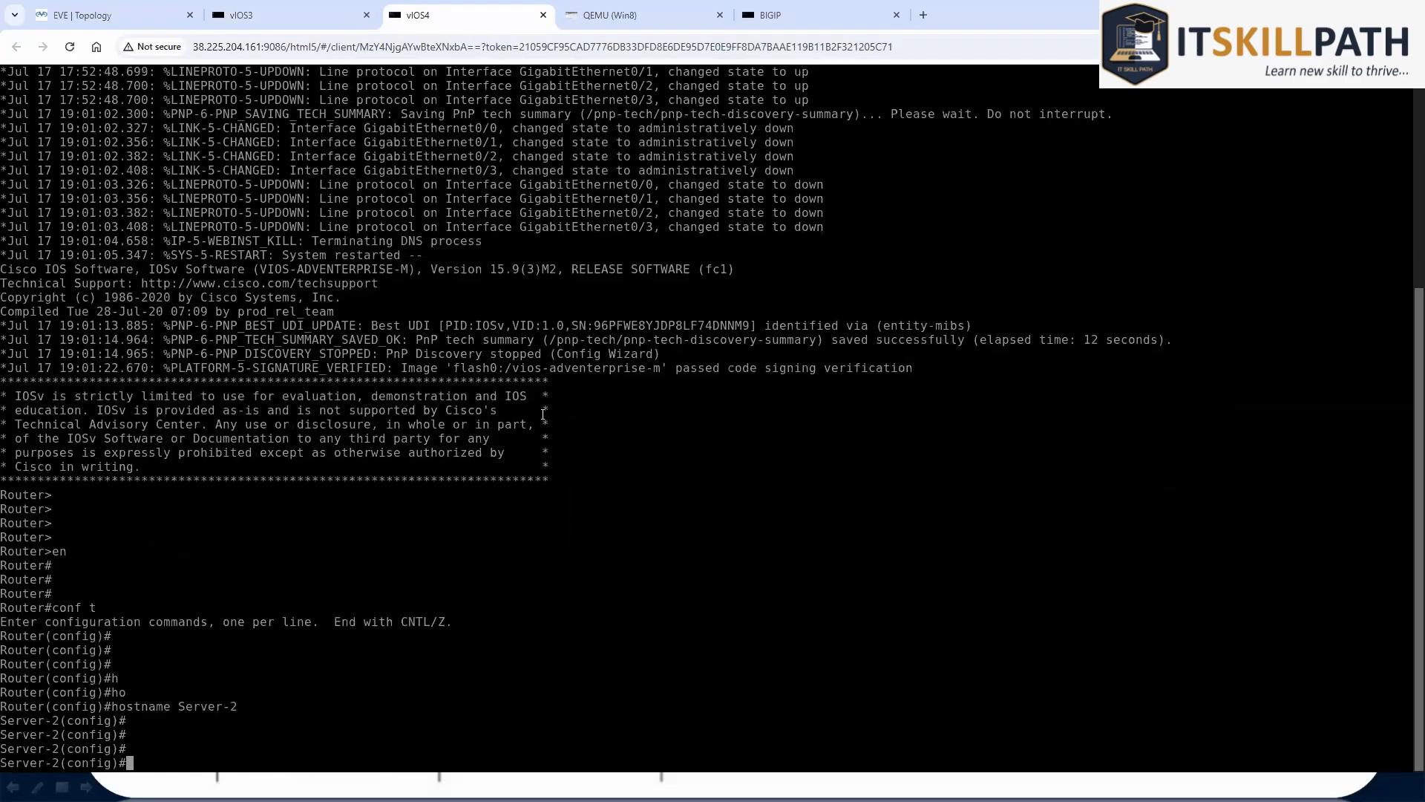
Give g0/0 the address 192.168.1.11 255.255.255.0 and bring the interface up.
text(int g0/0)
key(Return)
text(ip 192.168.1.)
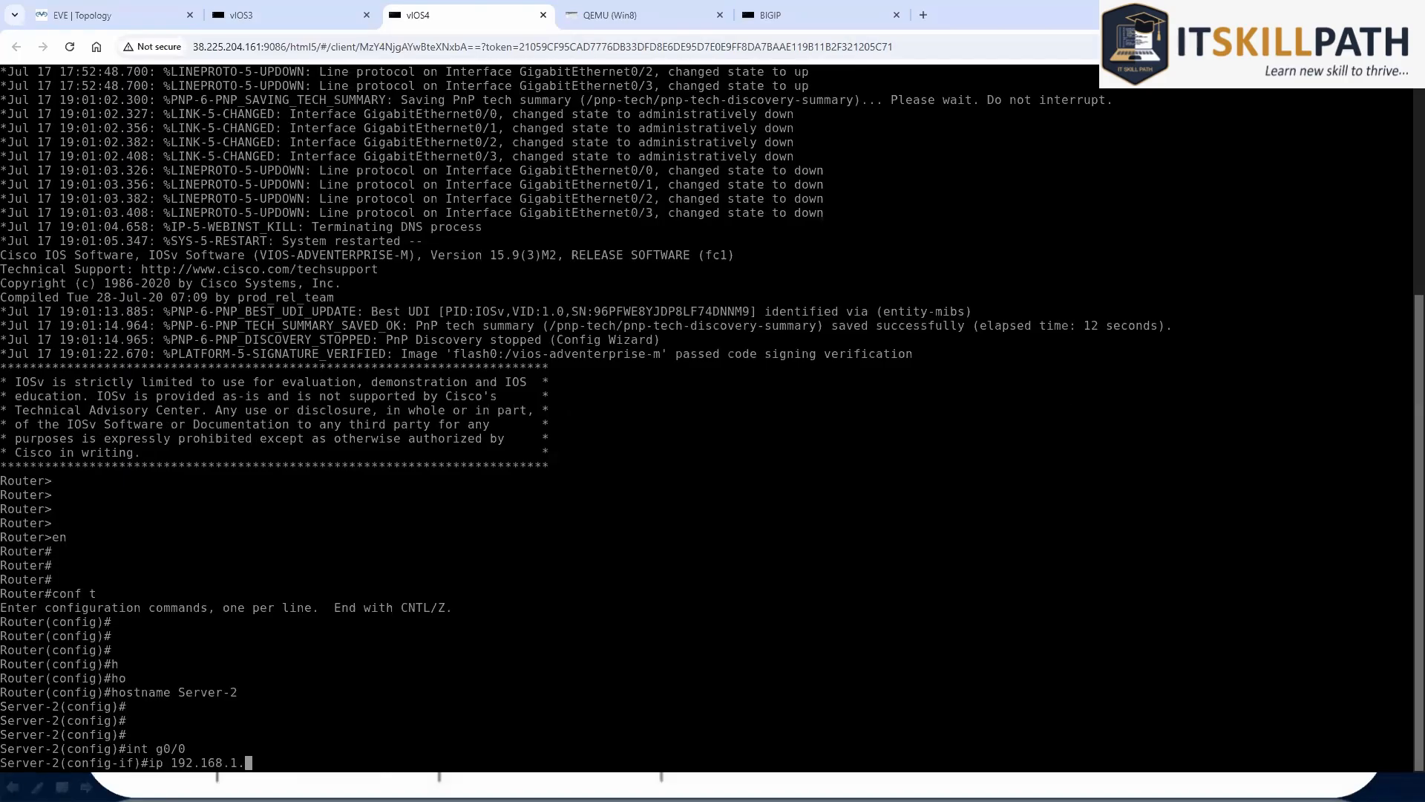
text(11 255.255.255.0)
key(Return)
key(Return)
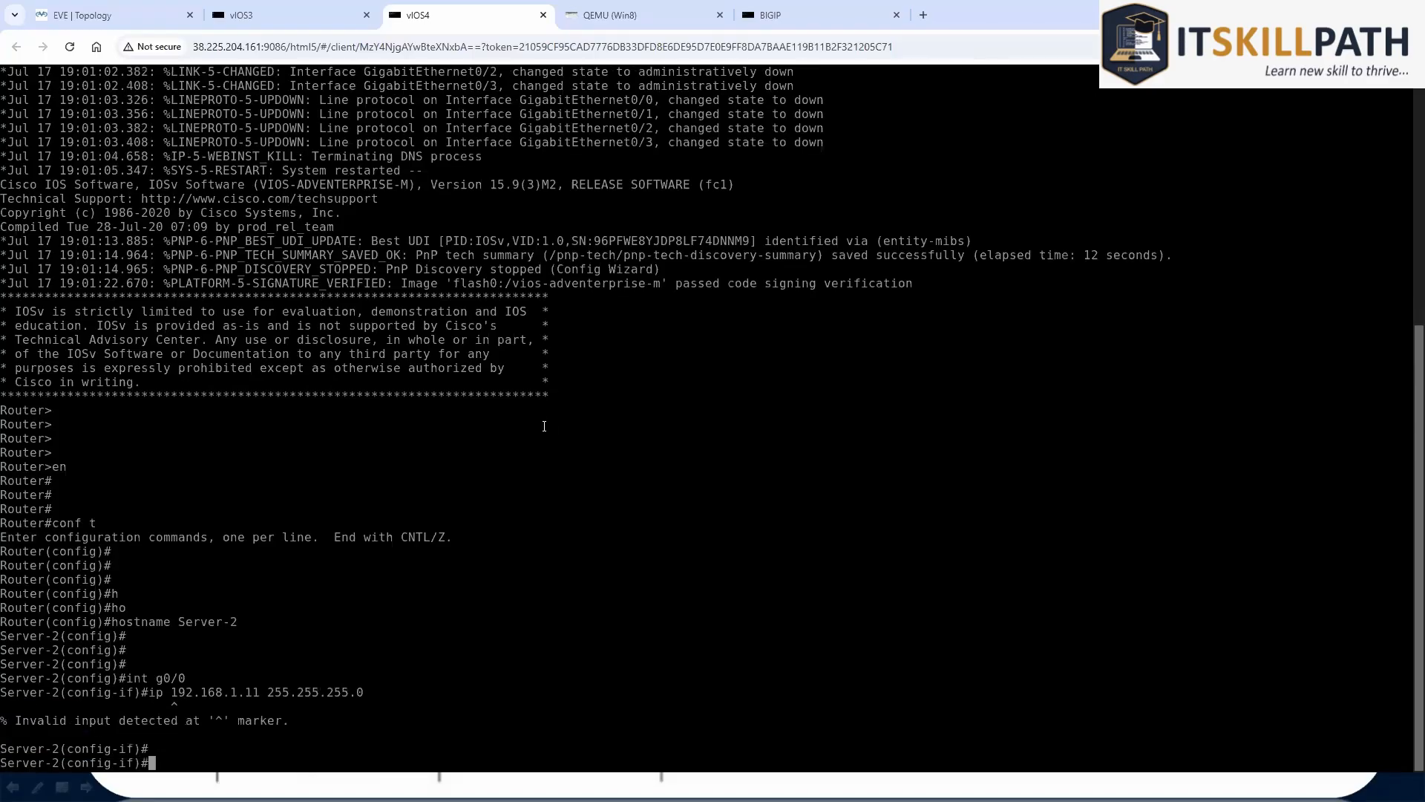
key(Up)
key(Left)
key(Left)
key(Left)
key(Left)
key(Left)
key(Left)
key(Left)
key(Left)
key(Left)
key(Left)
key(Left)
key(Left)
key(Left)
key(Left)
key(Left)
key(Left)
key(Left)
key(Left)
key(Left)
key(Left)
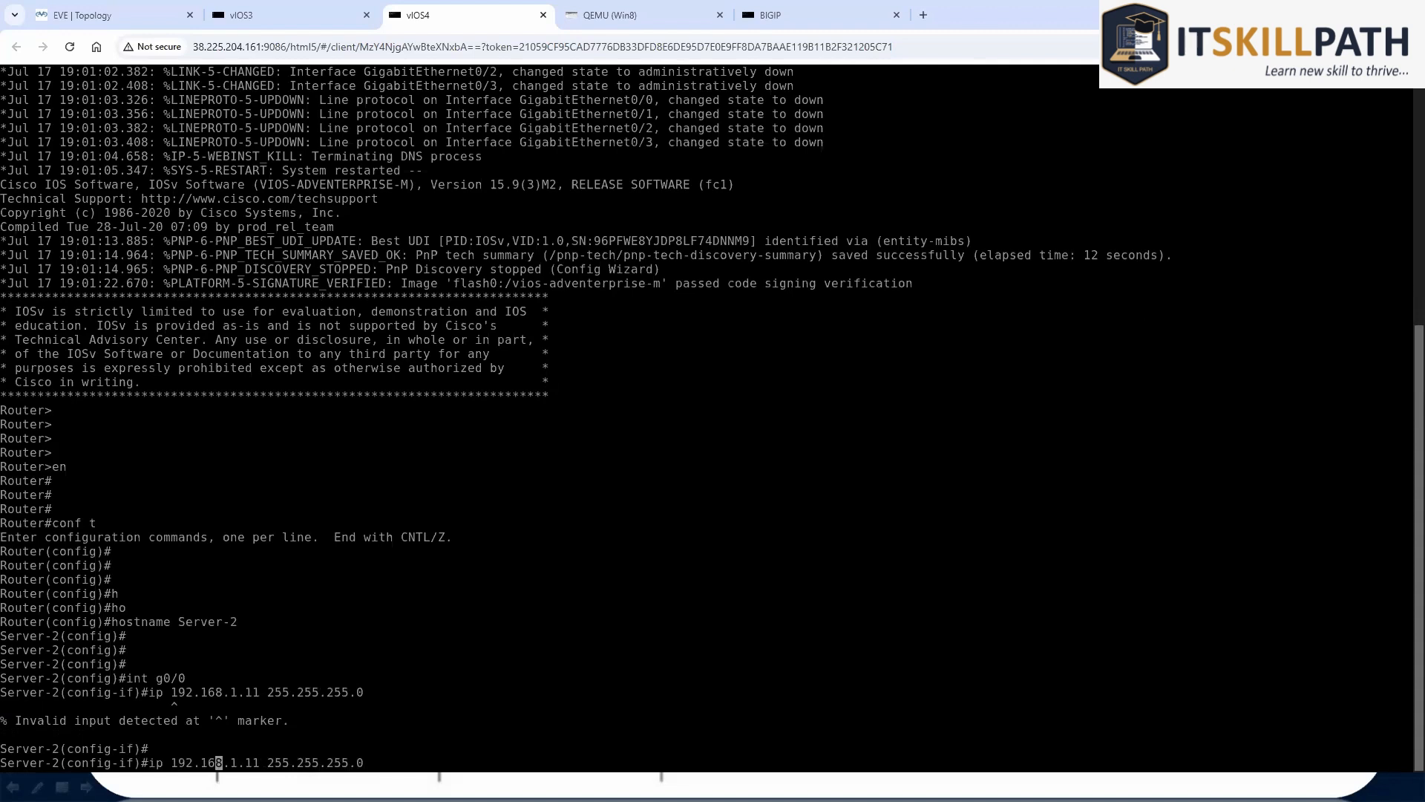
text(add)
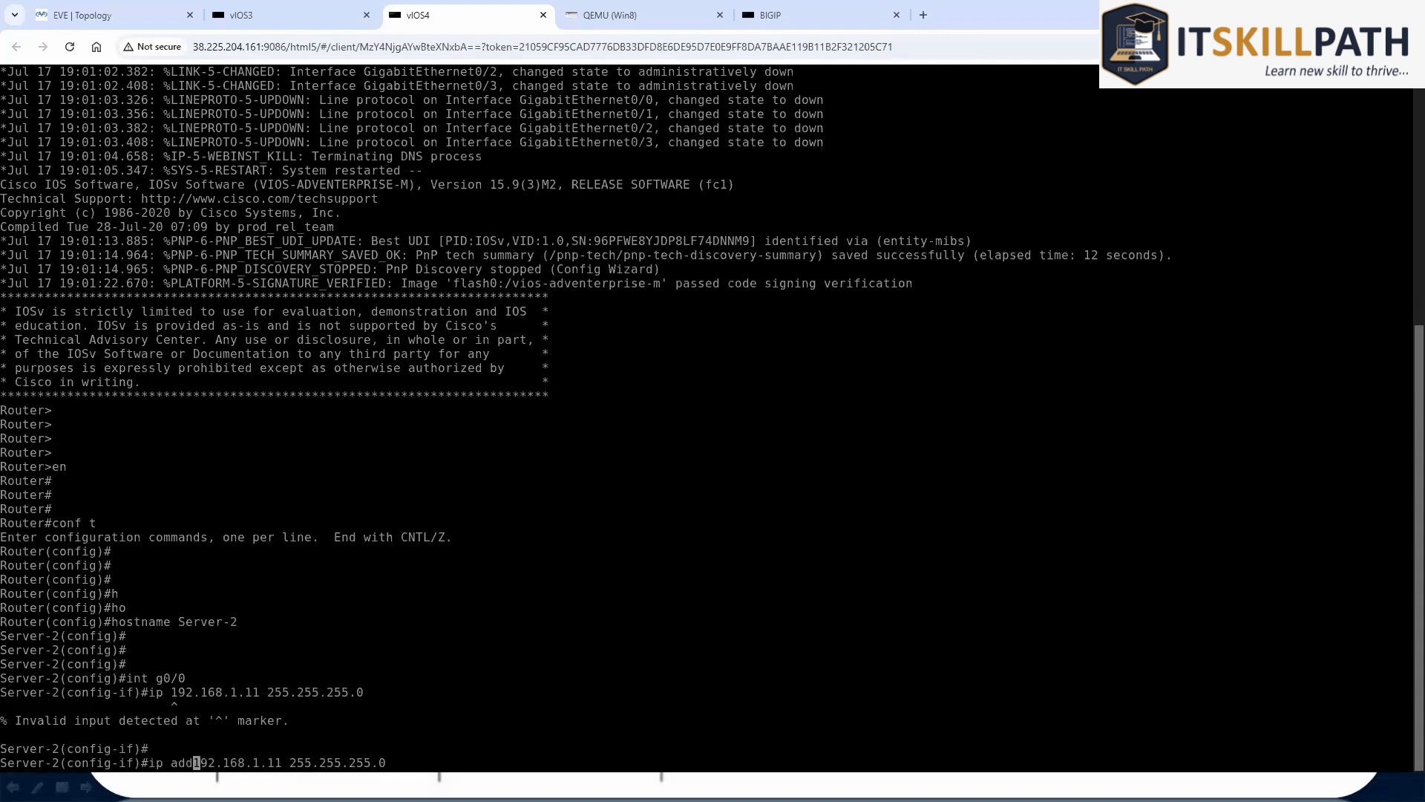
key(Return)
text(no )
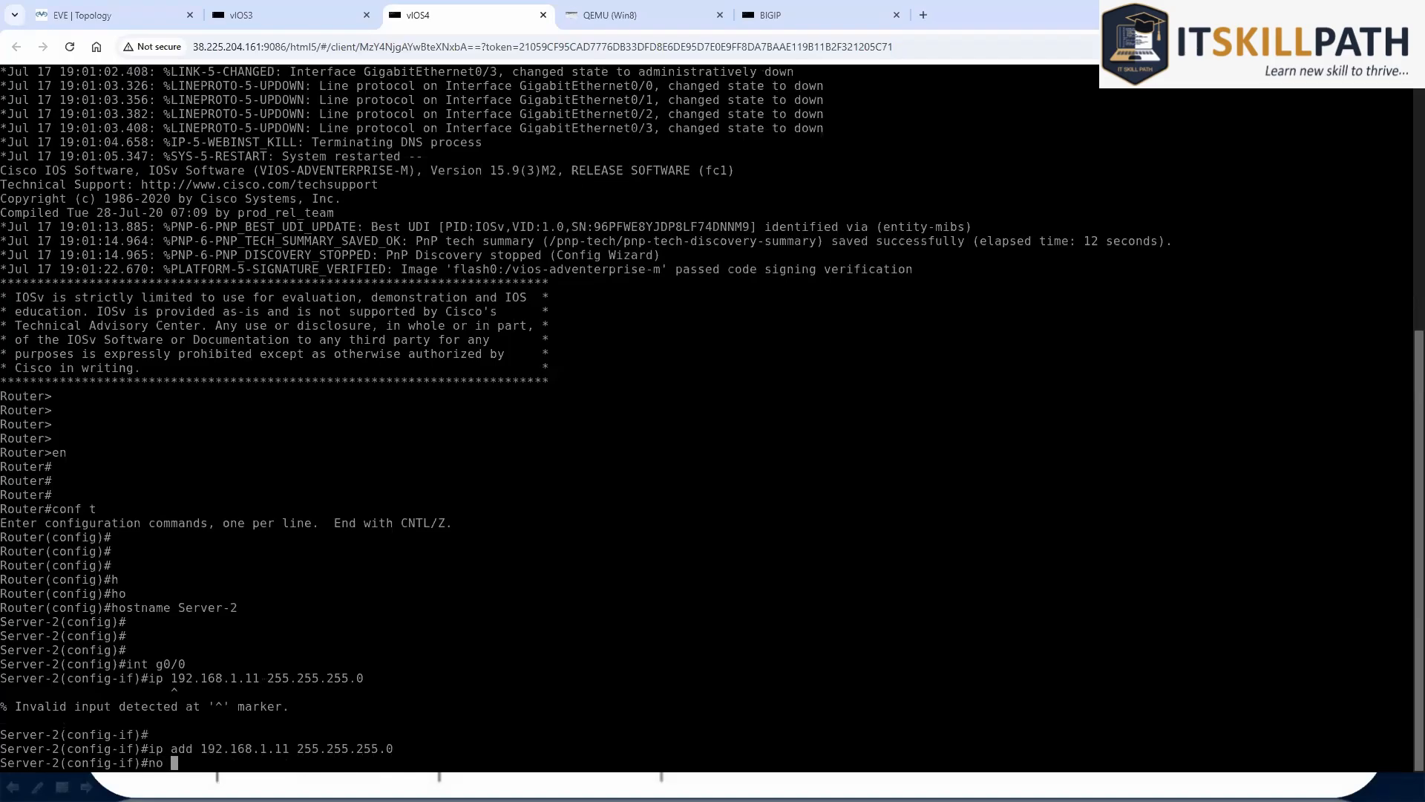
text(sh)
key(Return)
key(Return)
key(Return)
key(Return)
key(Return)
key(Return)
key(Return)
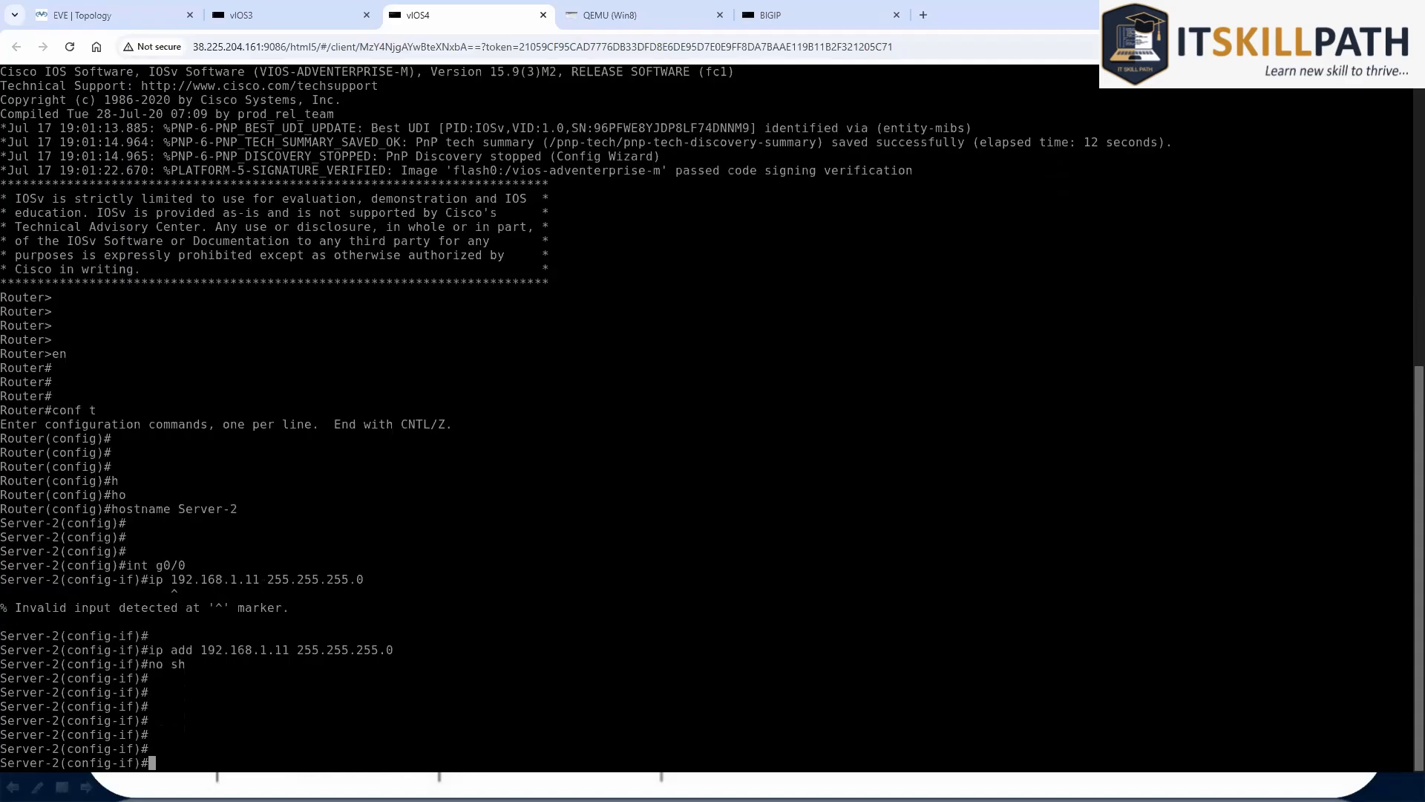
key(Return)
key(Return)
key(Return)
Add a default route 0.0.0.0 0.0.0.0 via 192.168.1.1 and enable ip http server.
text(ip r)
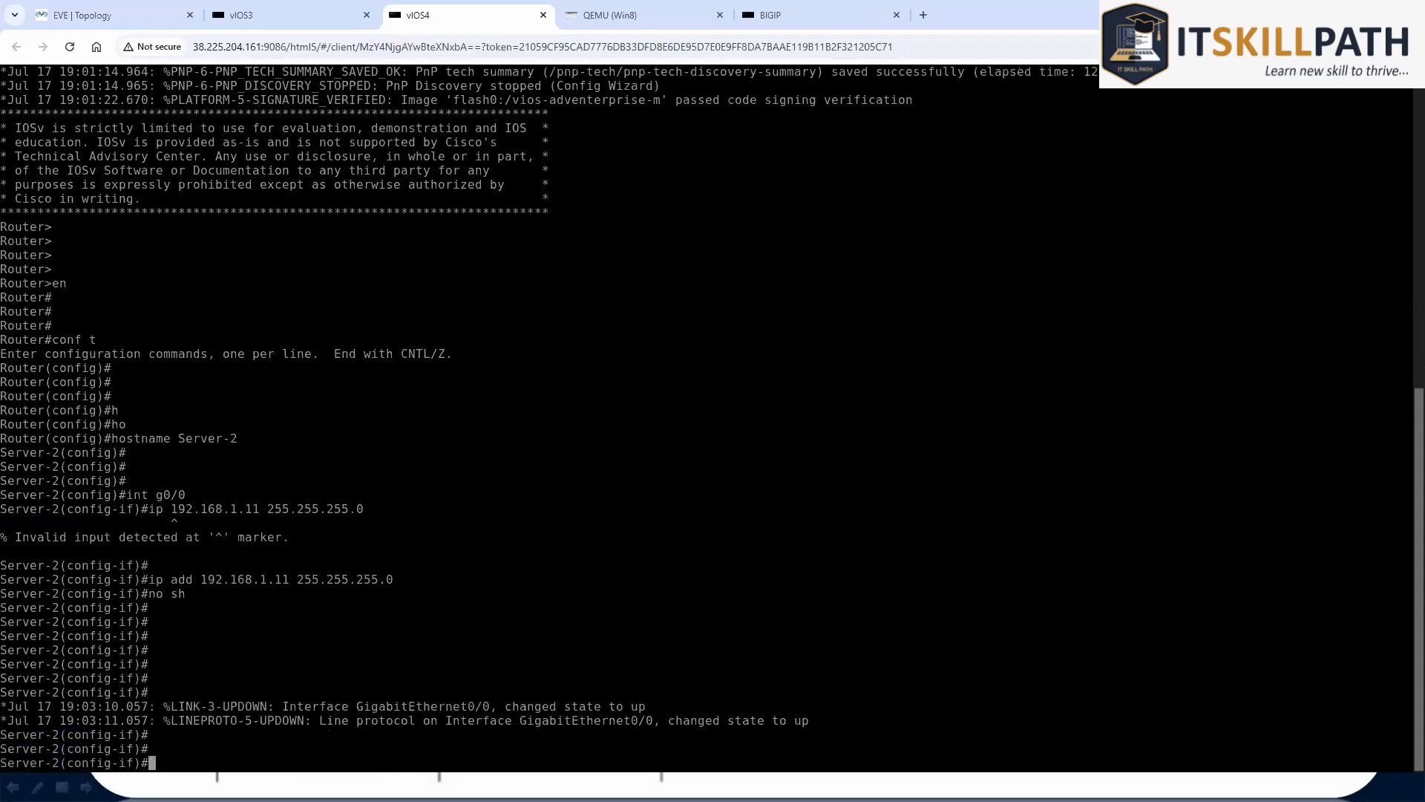
text(oute 0.0.0.0 0.0.0.0 192)
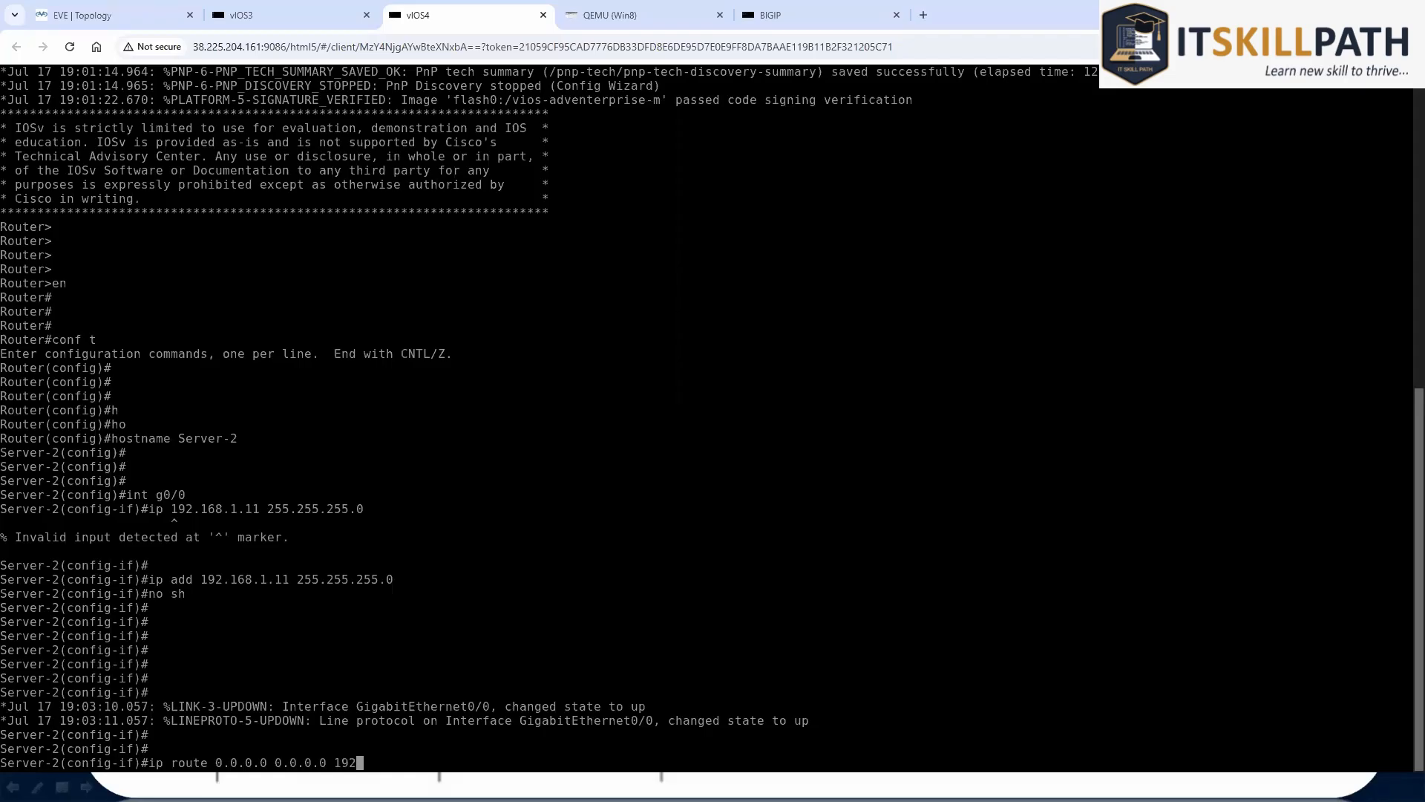
text(.168.1.1)
key(Return)
key(Return)
key(Return)
key(Return)
text(ip h)
key(Tab)
text(r)
key(BackSpace)
text(t)
key(Tab)
text(ser)
key(Tab)
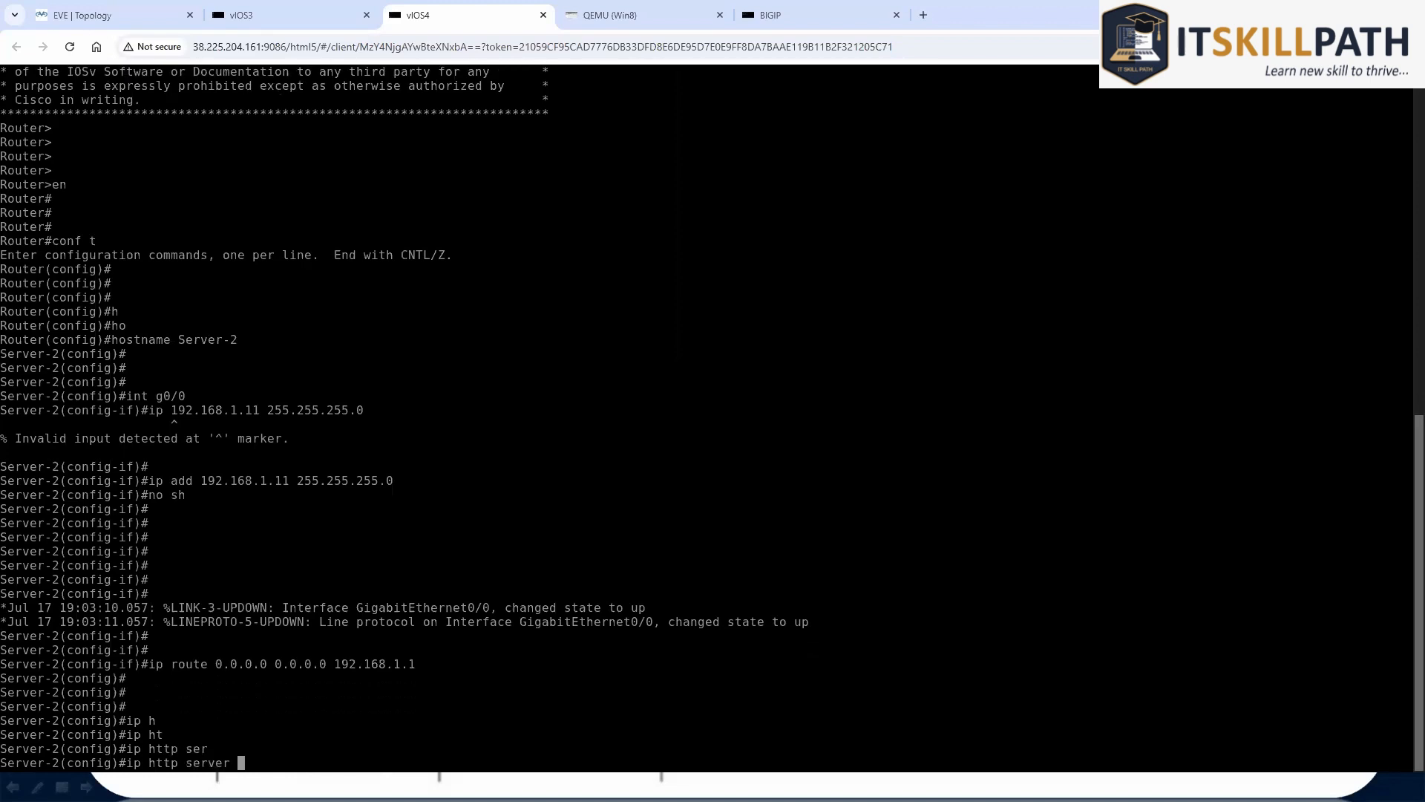
key(Return)
key(Return)
key(Return)
key(Return)
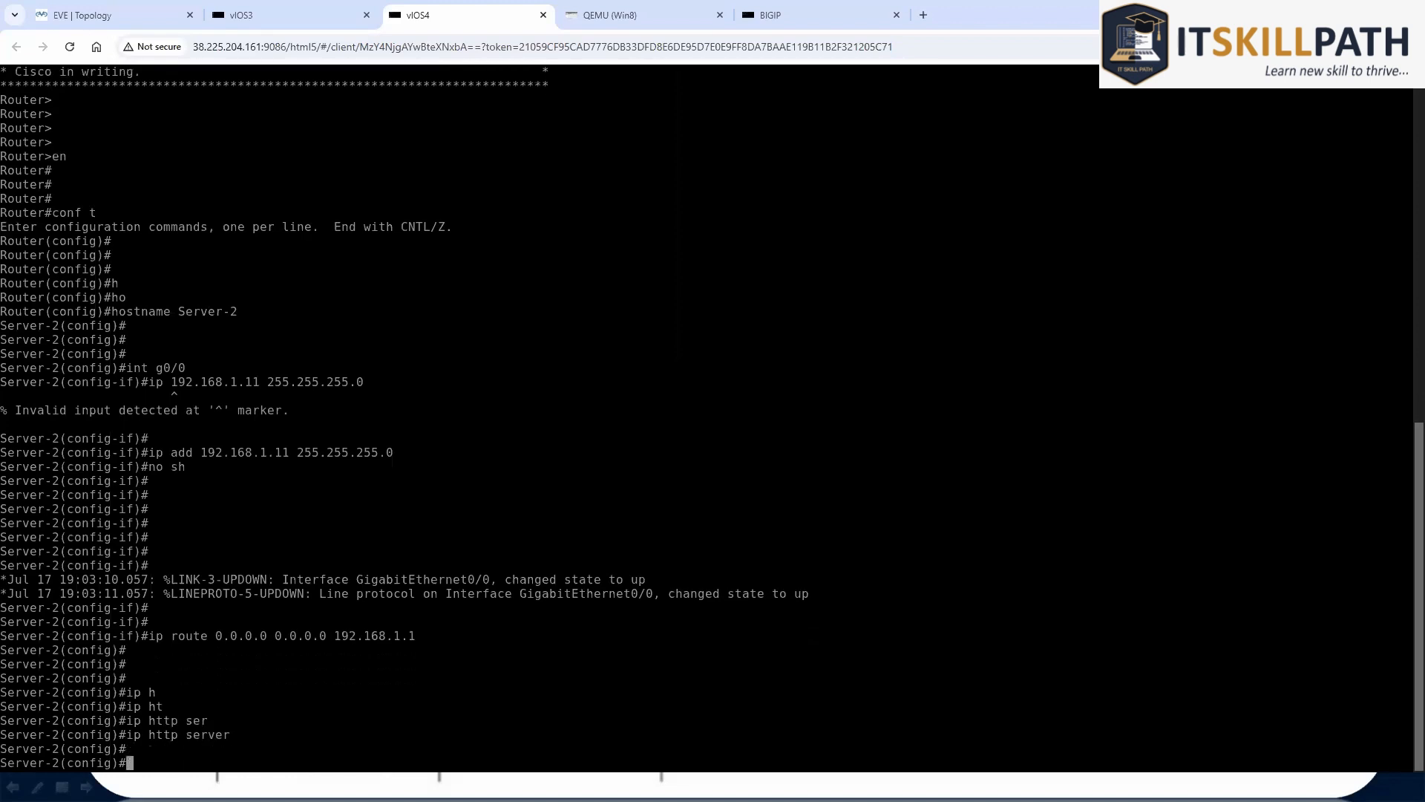
Save the Server-2 configuration with do wr.
text(do wr)
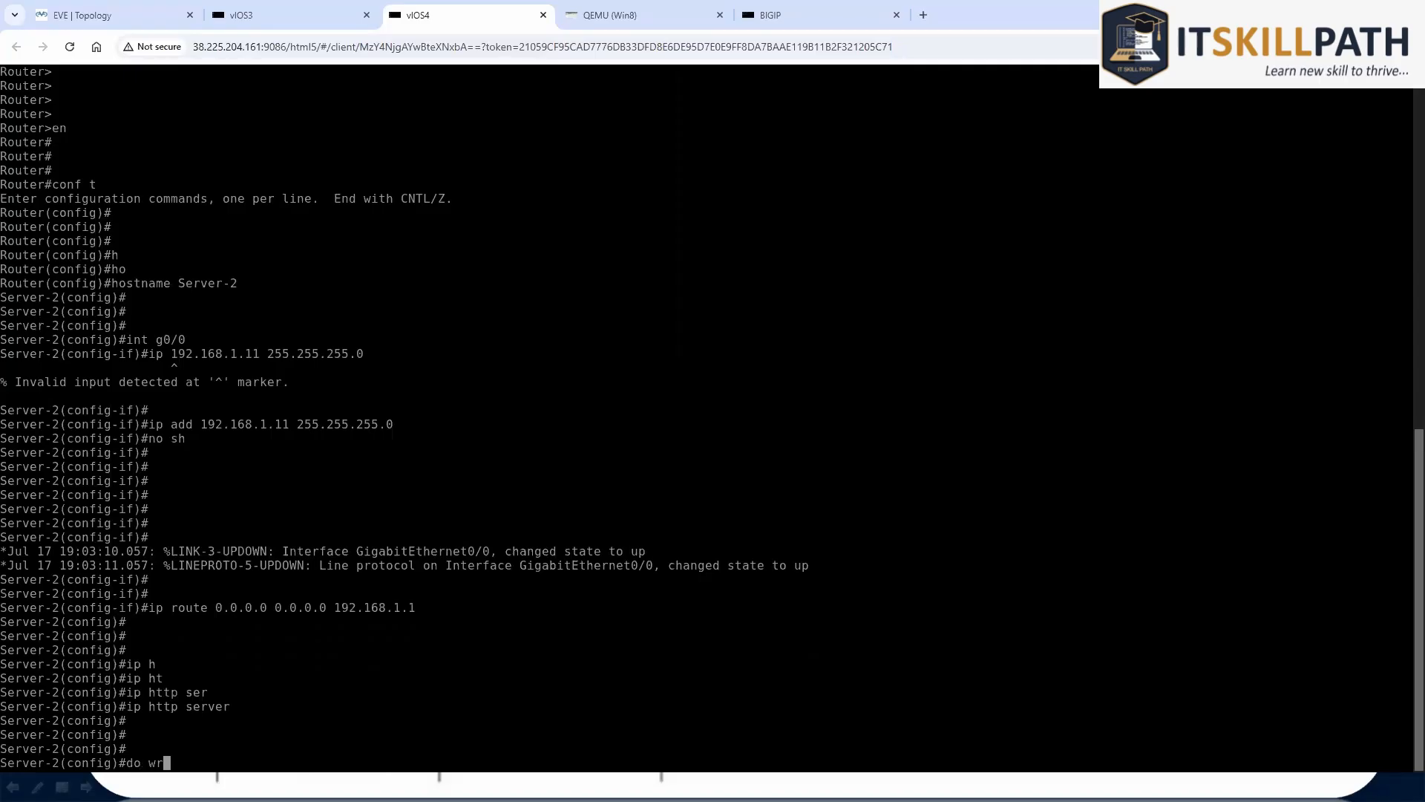
key(Return)
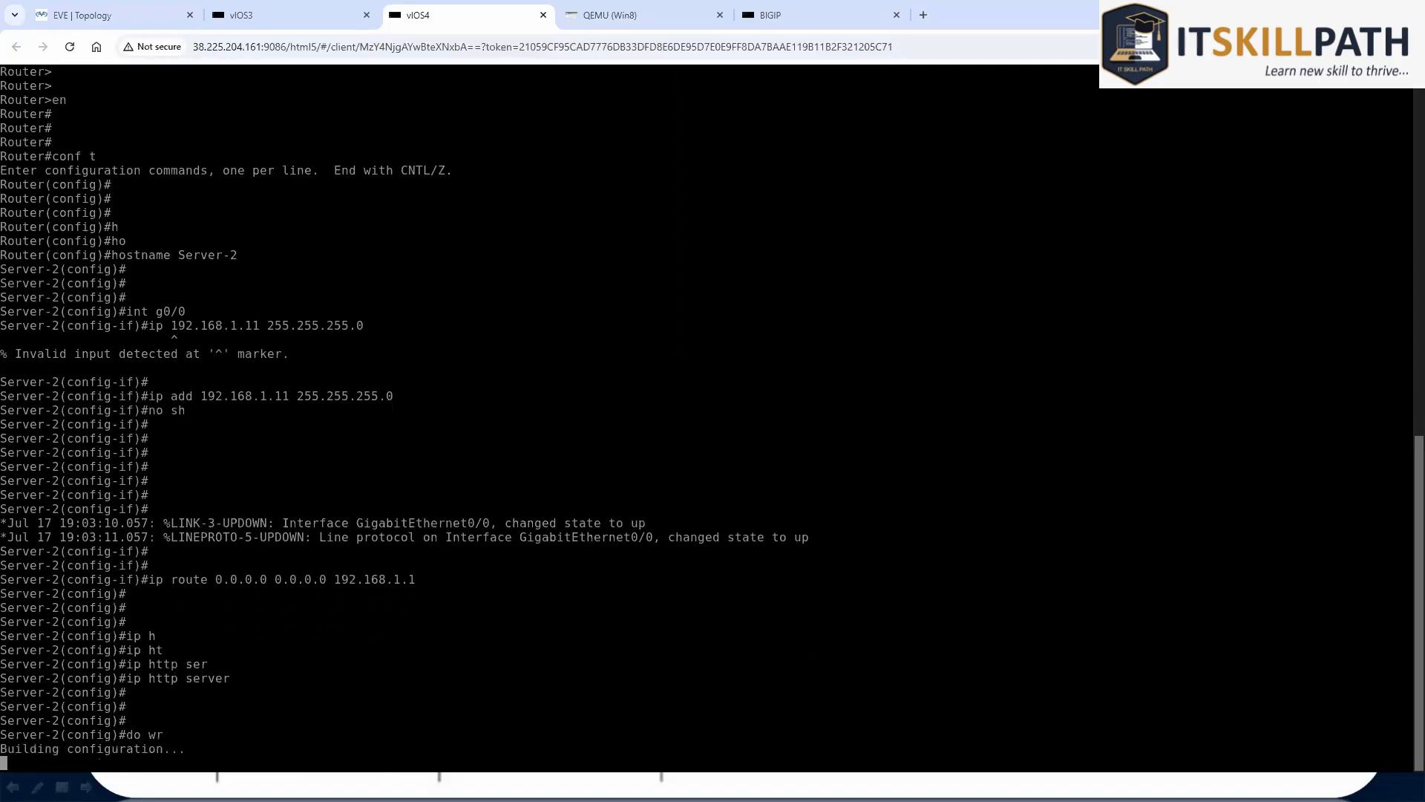
click(297, 14)
Open the Win7 console from the topology and launch a cmd command prompt.
click(173, 15)
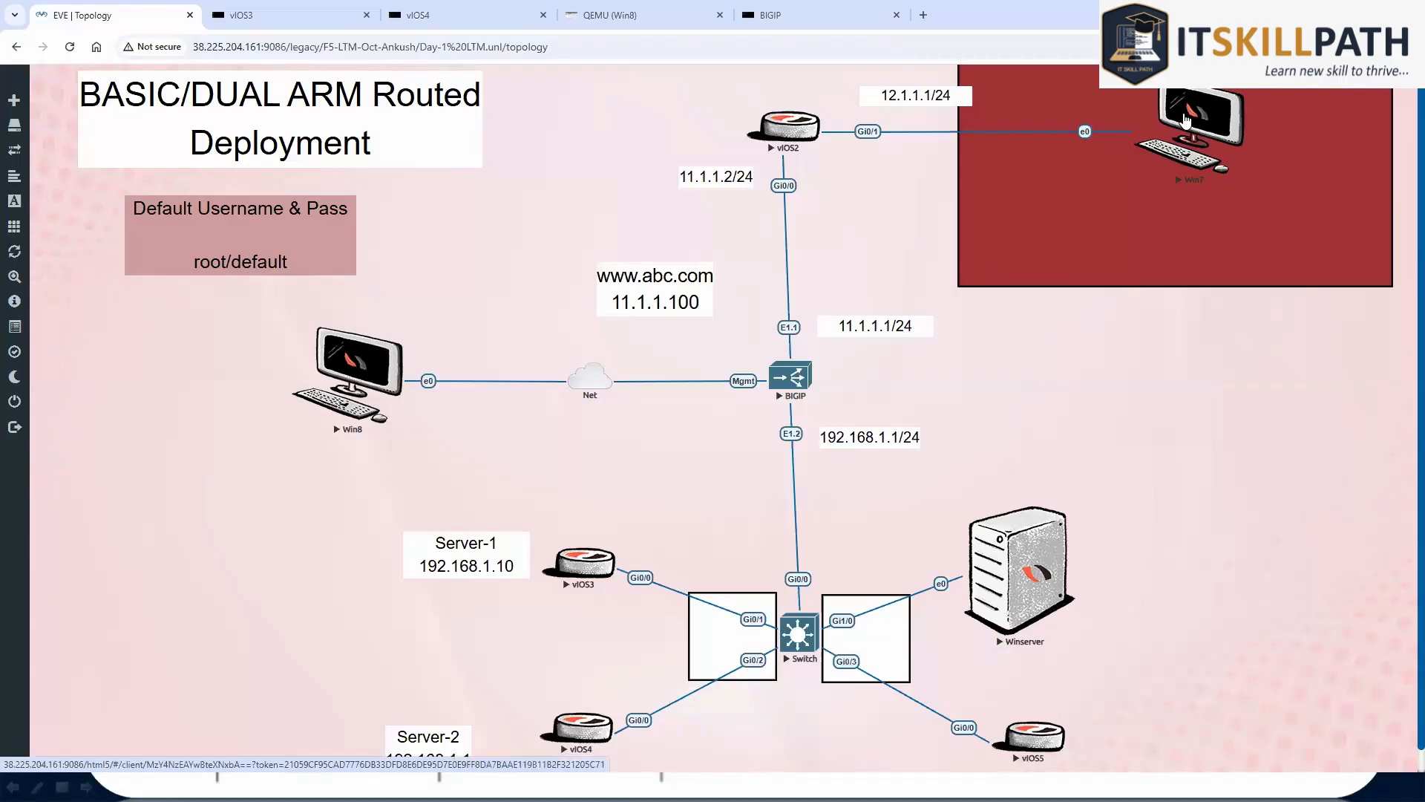
click(1186, 119)
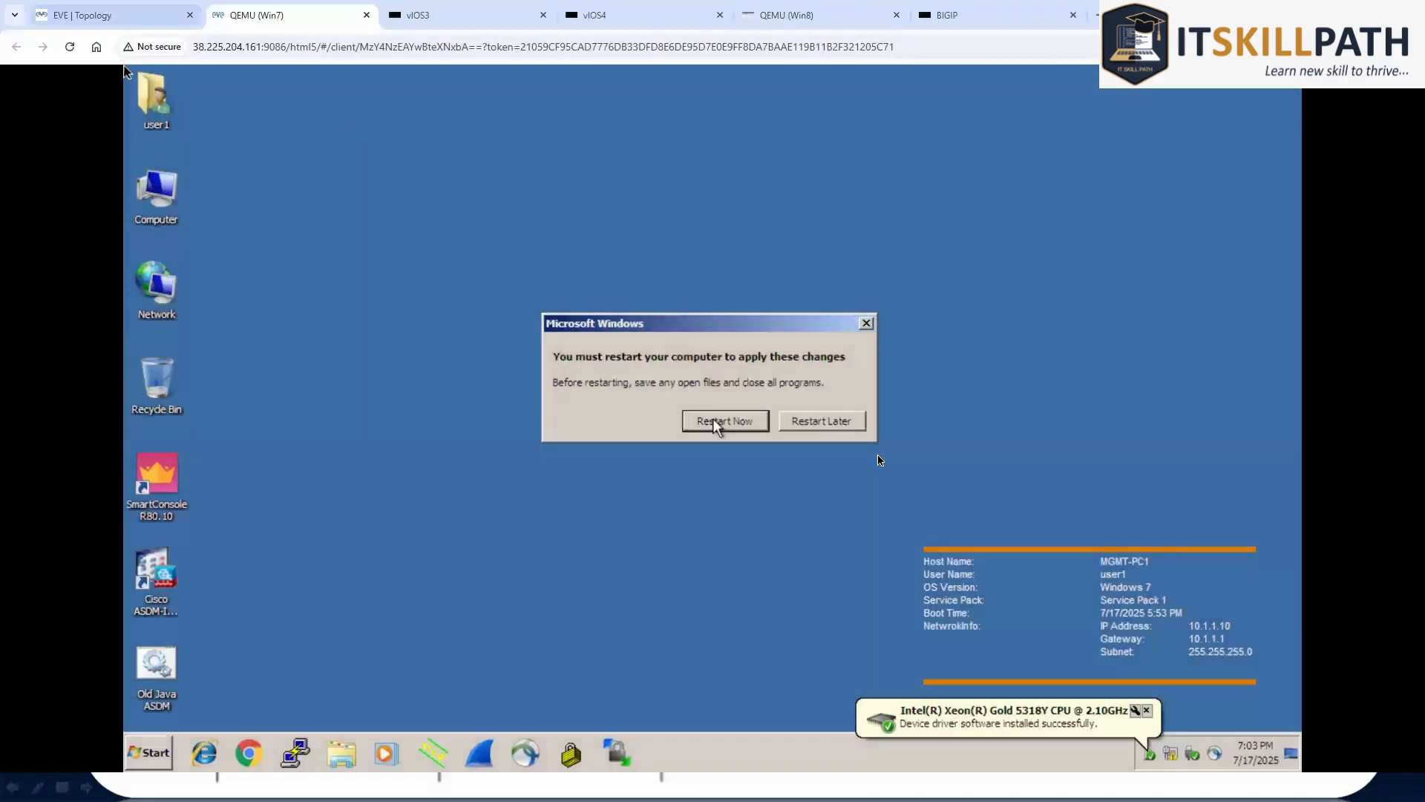
click(152, 757)
text(cmd)
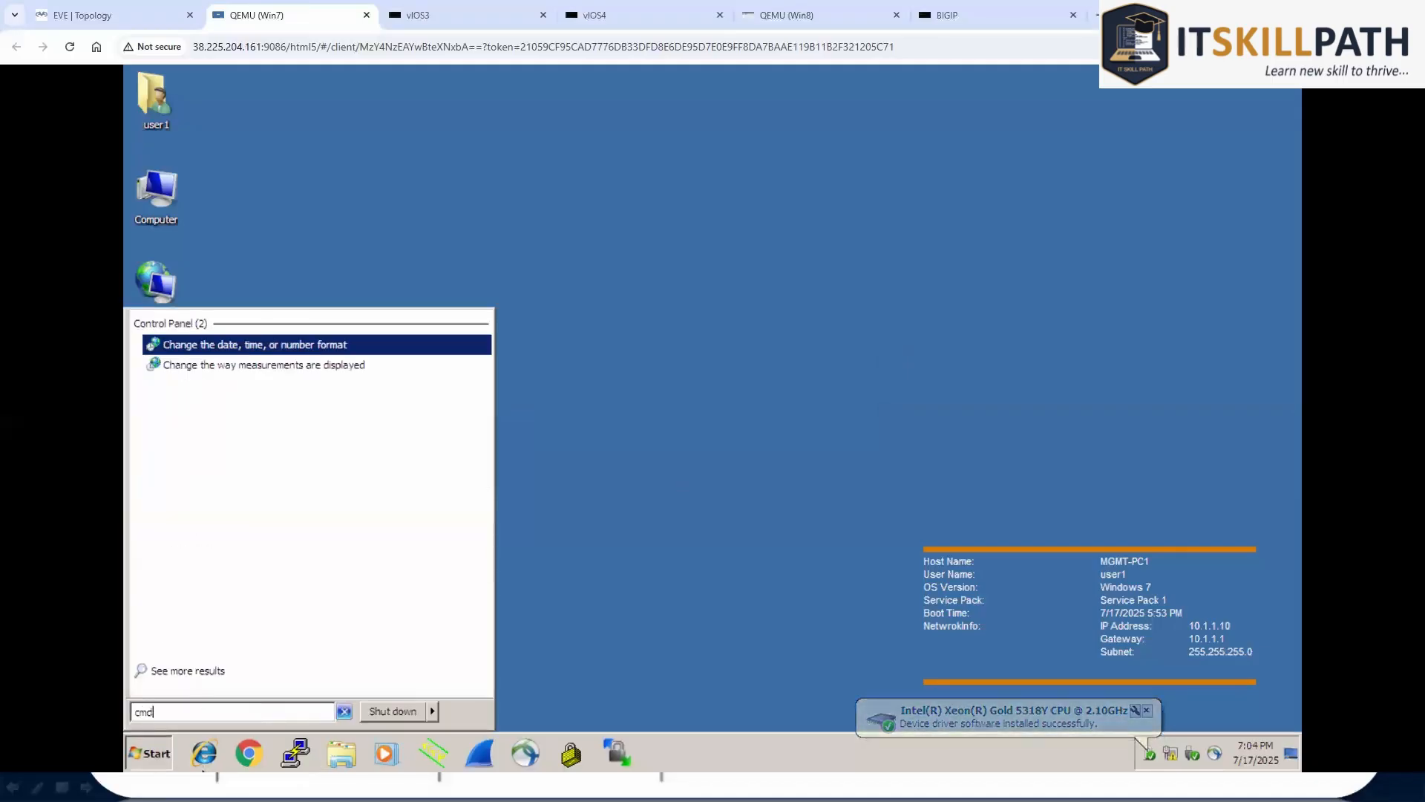
key(Return)
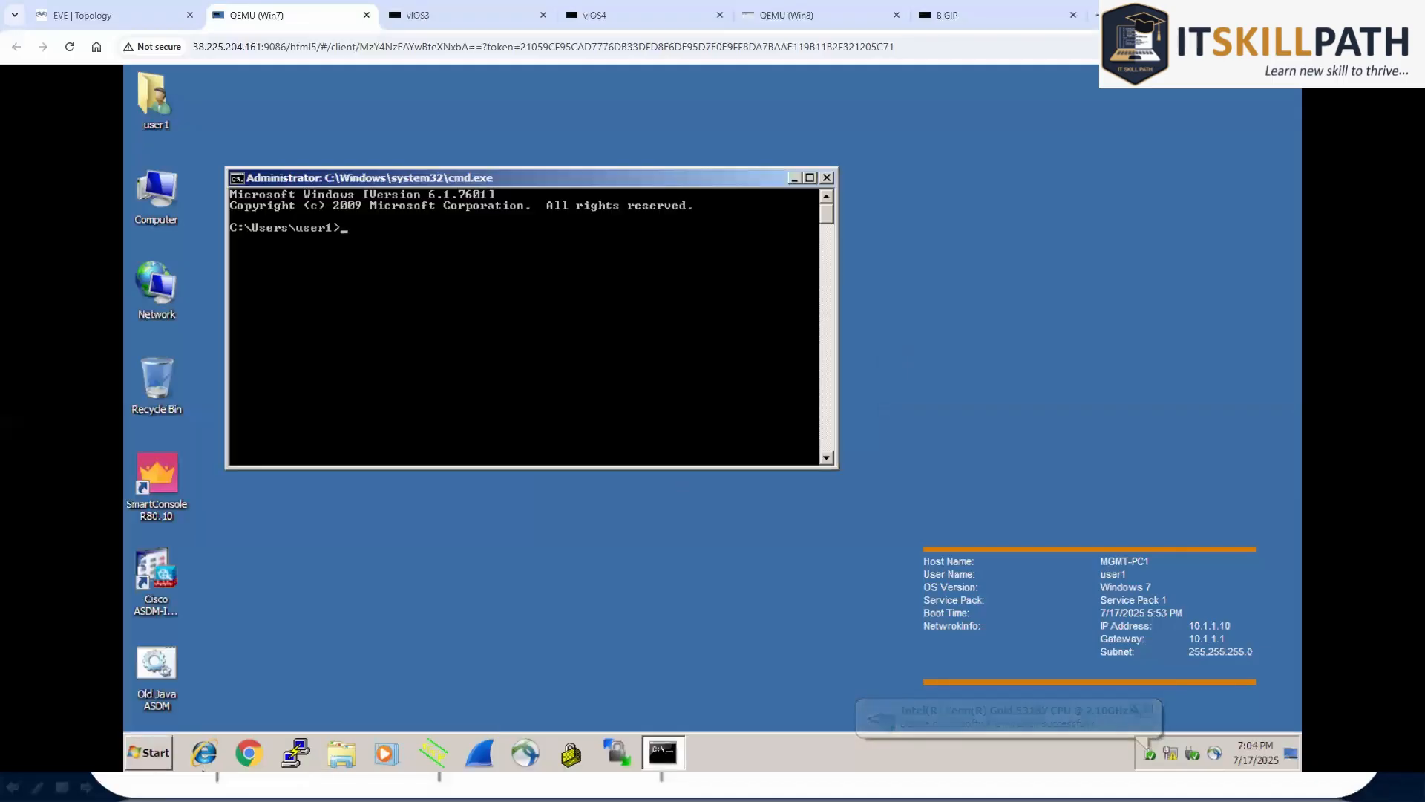
Set the Local Area Connection's preferred DNS server to 12.1.1.1 via ncpa.cpl.
text(ncpa.cpl)
key(Return)
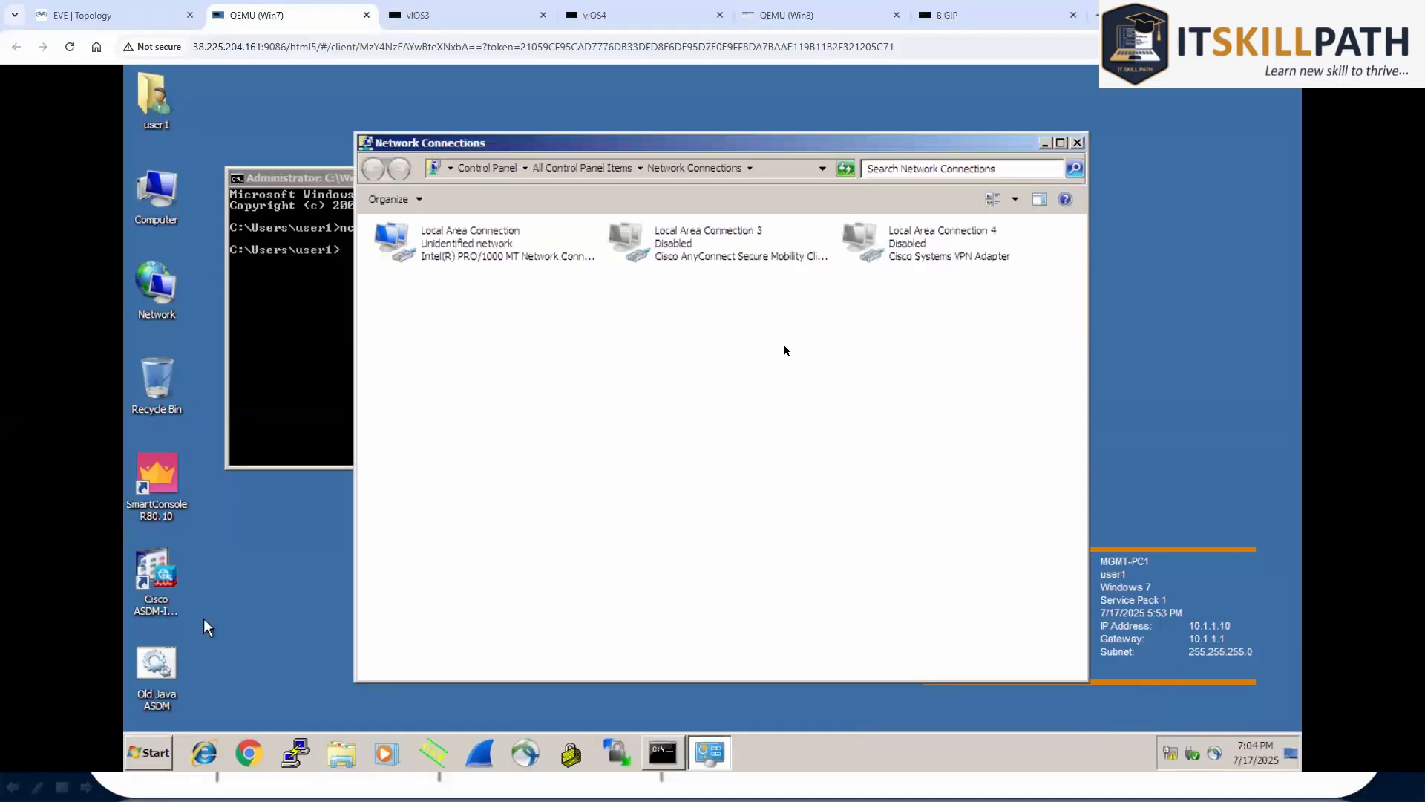
double_click(483, 234)
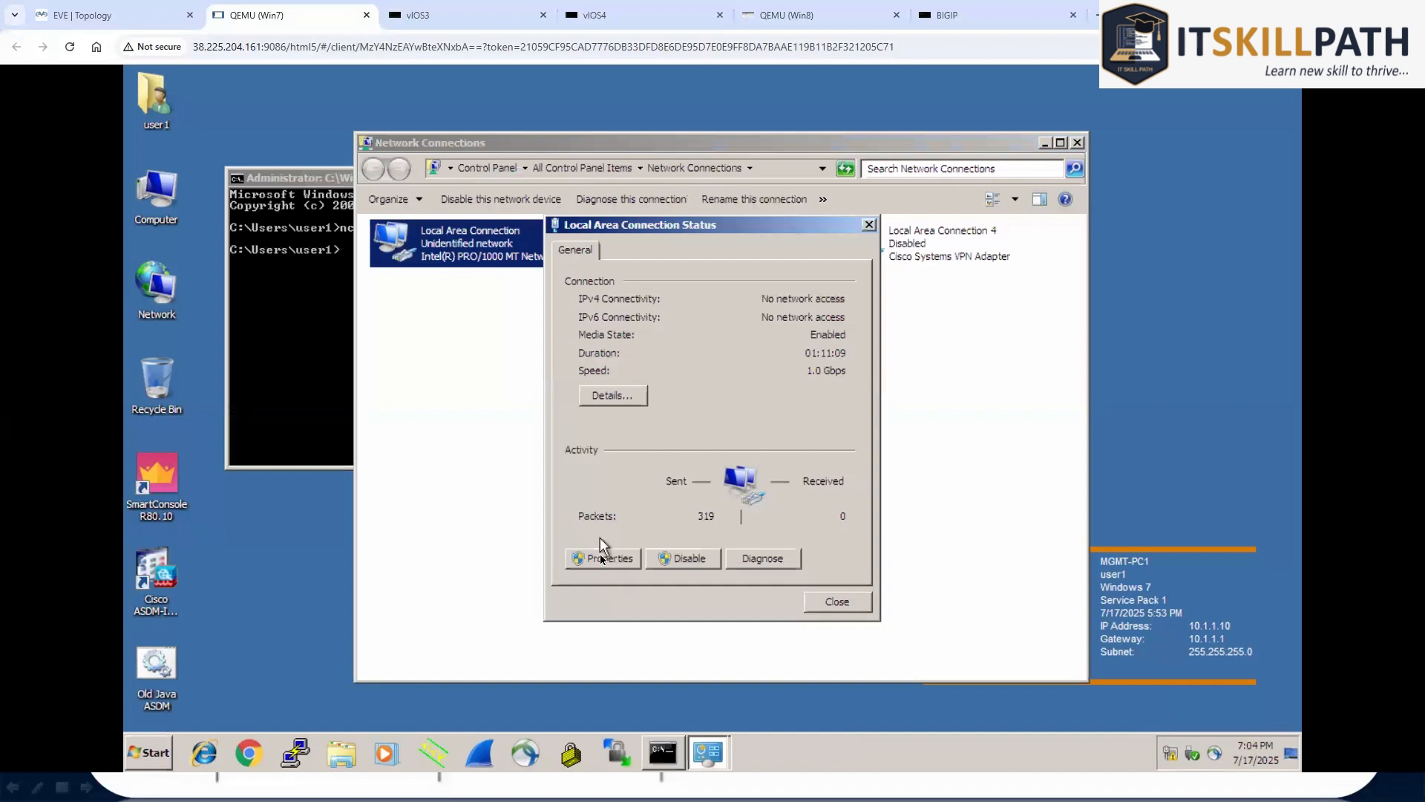
click(602, 559)
double_click(751, 467)
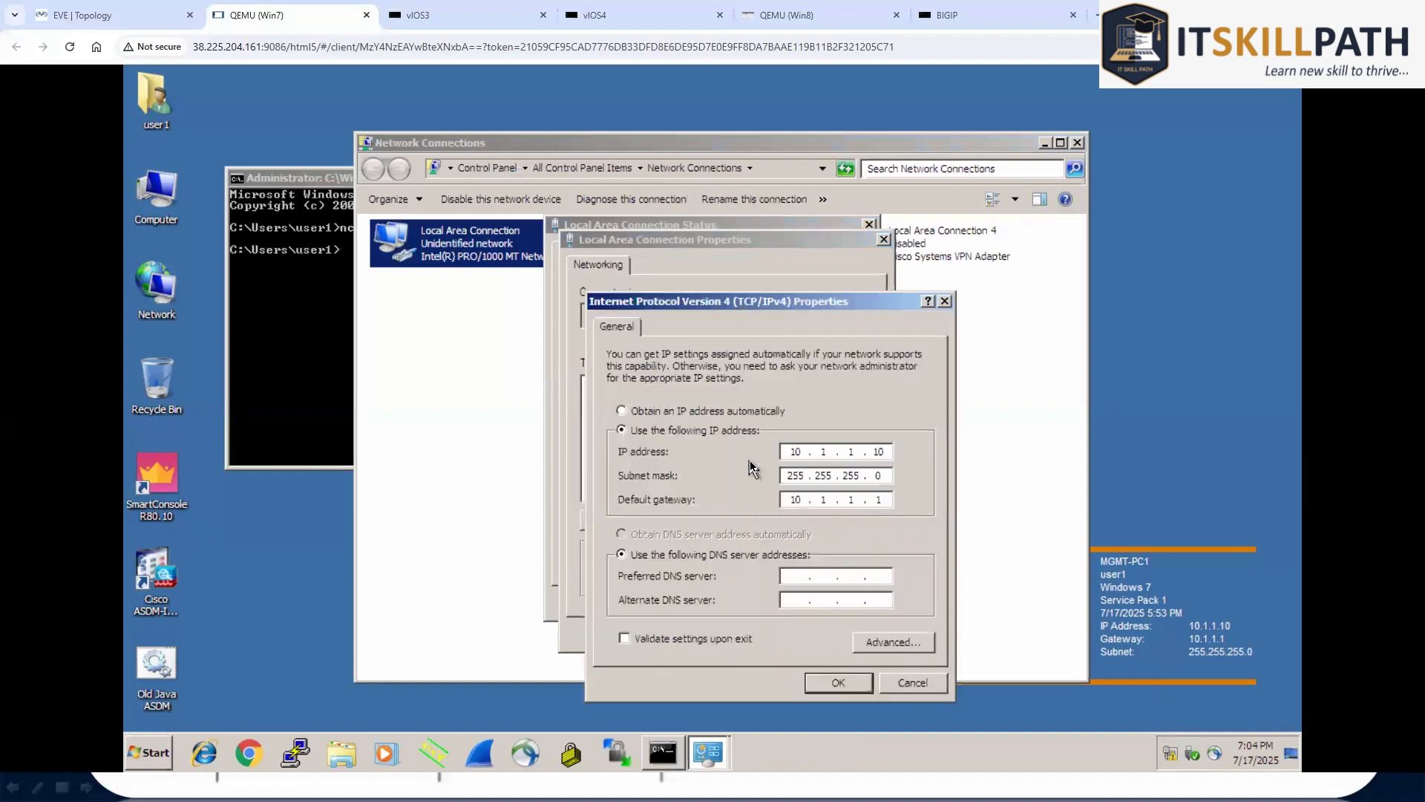
text(1212)
click(797, 576)
text(12)
click(839, 683)
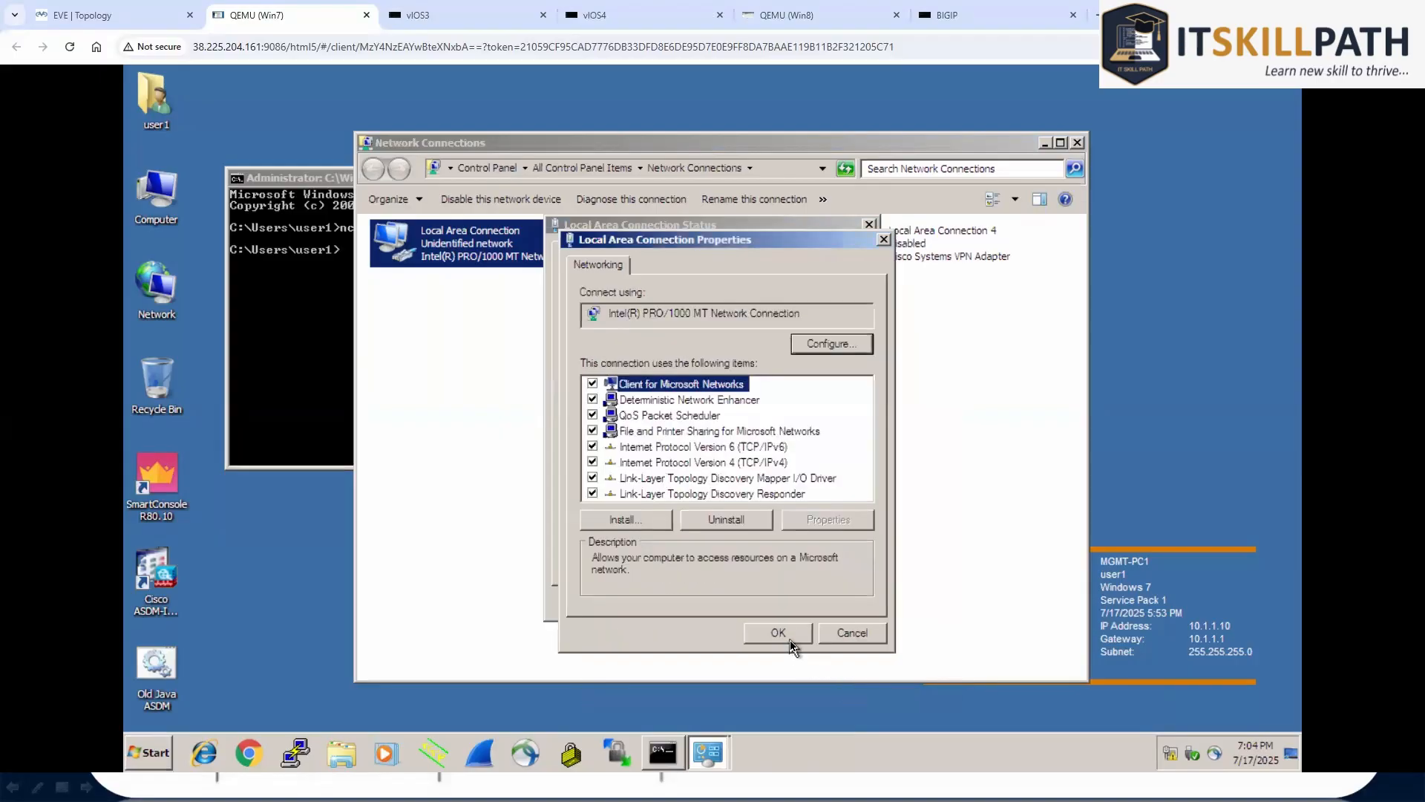
click(787, 637)
click(836, 603)
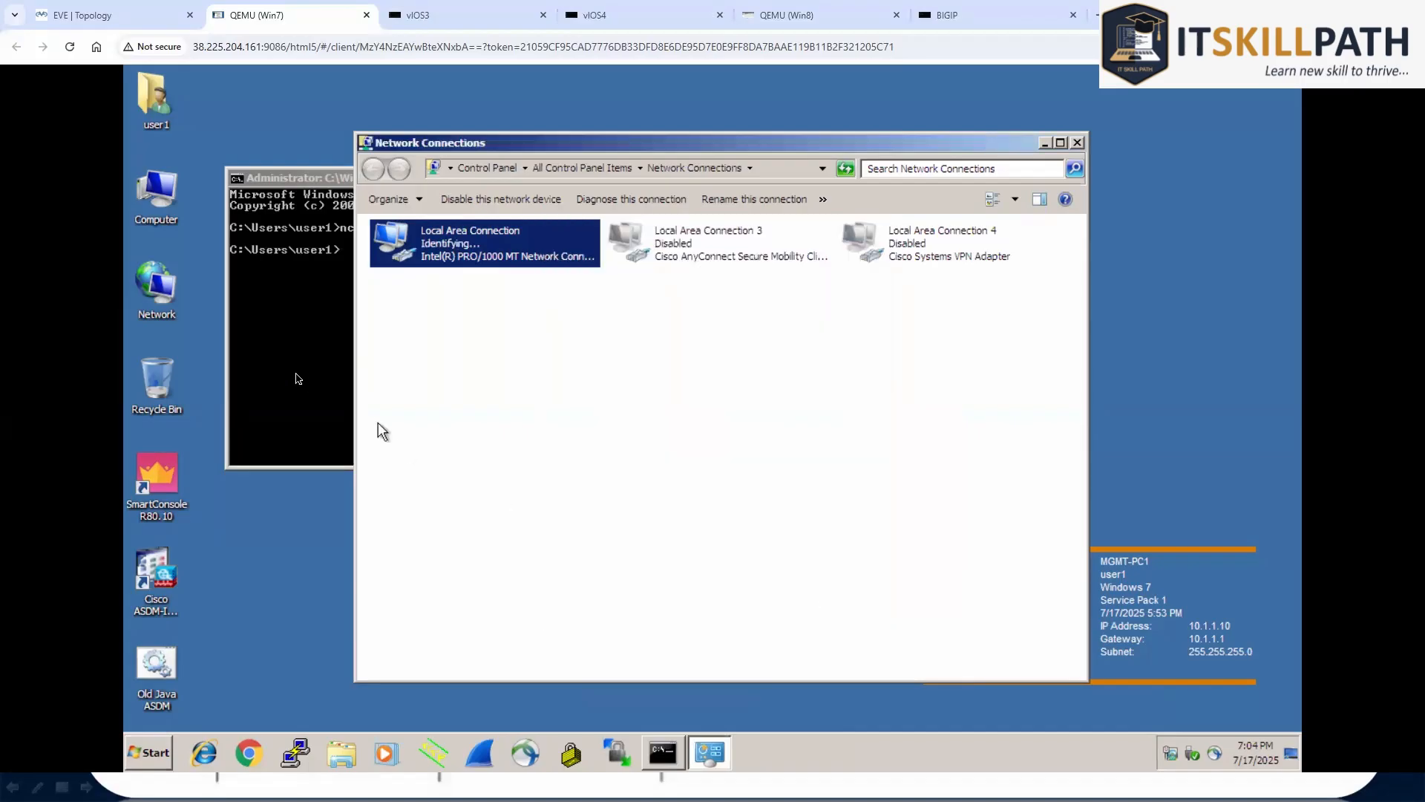
click(297, 382)
text(nslo)
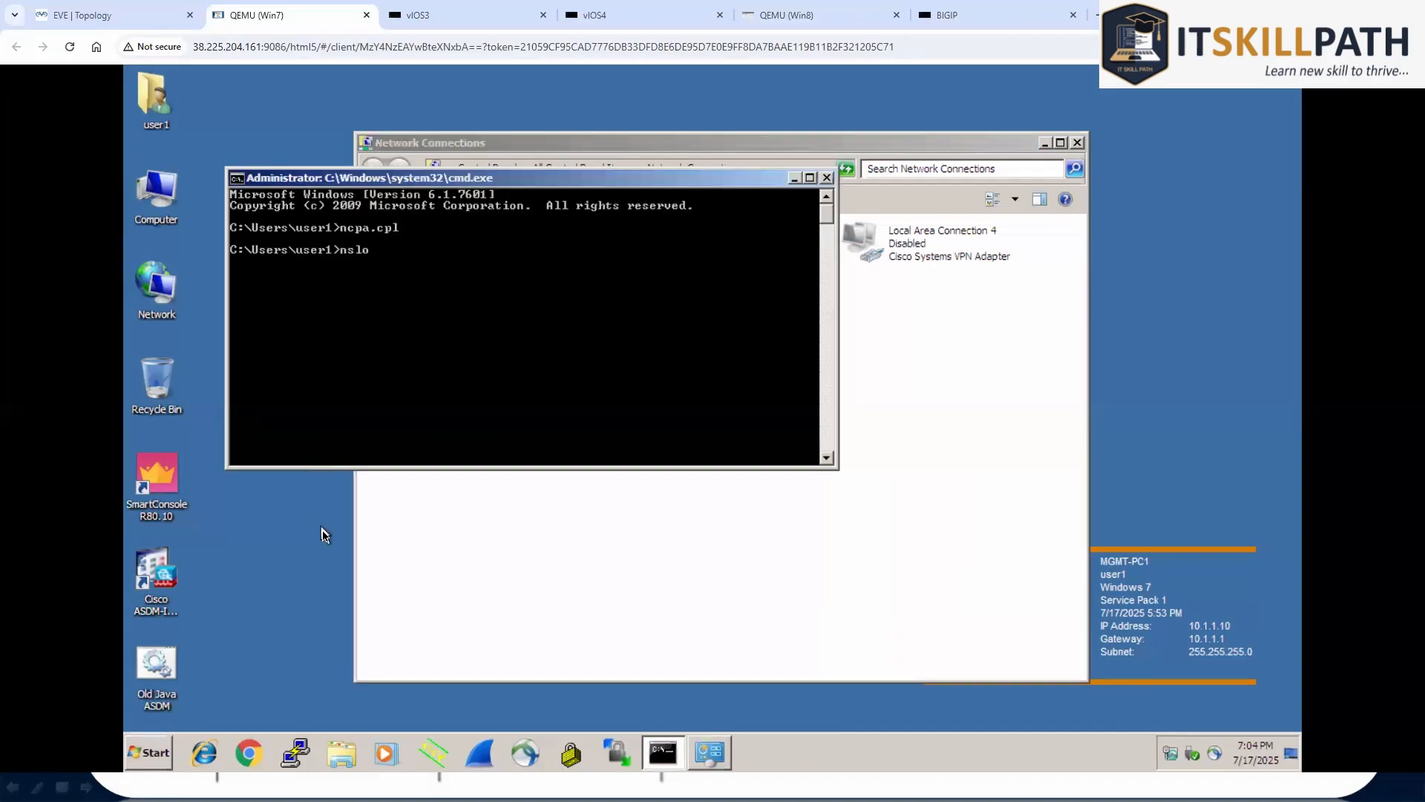
text(okup w)
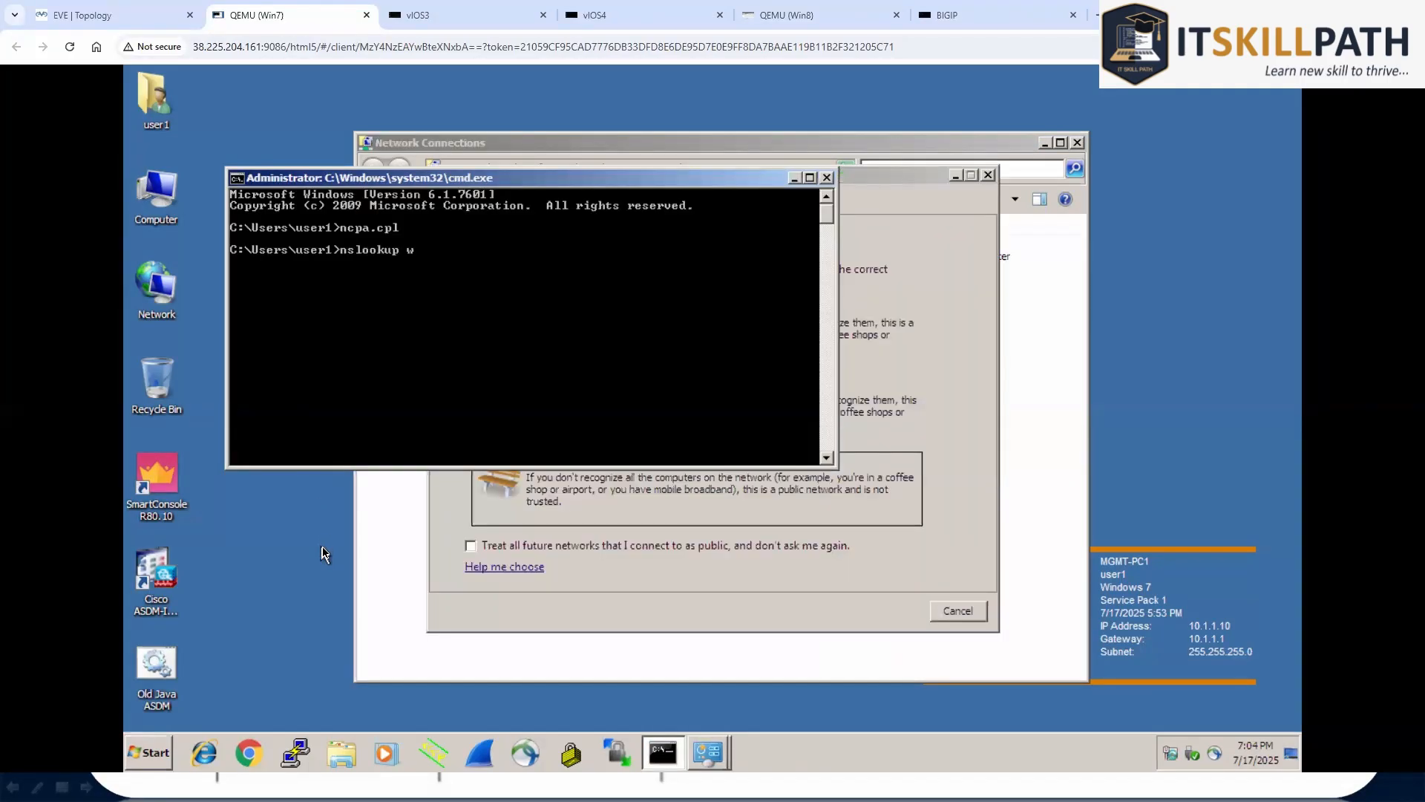
text(ww.abc.com)
key(Return)
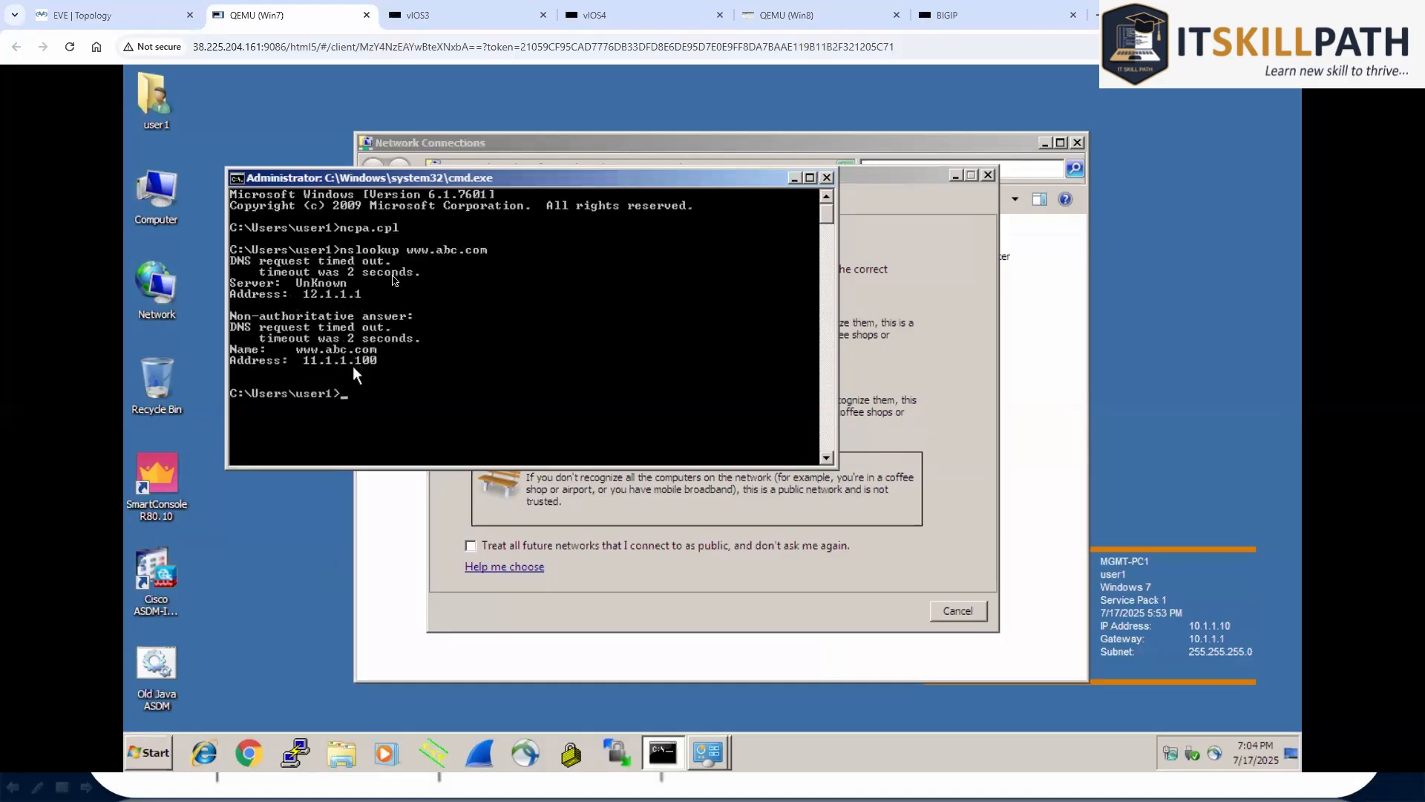
click(250, 757)
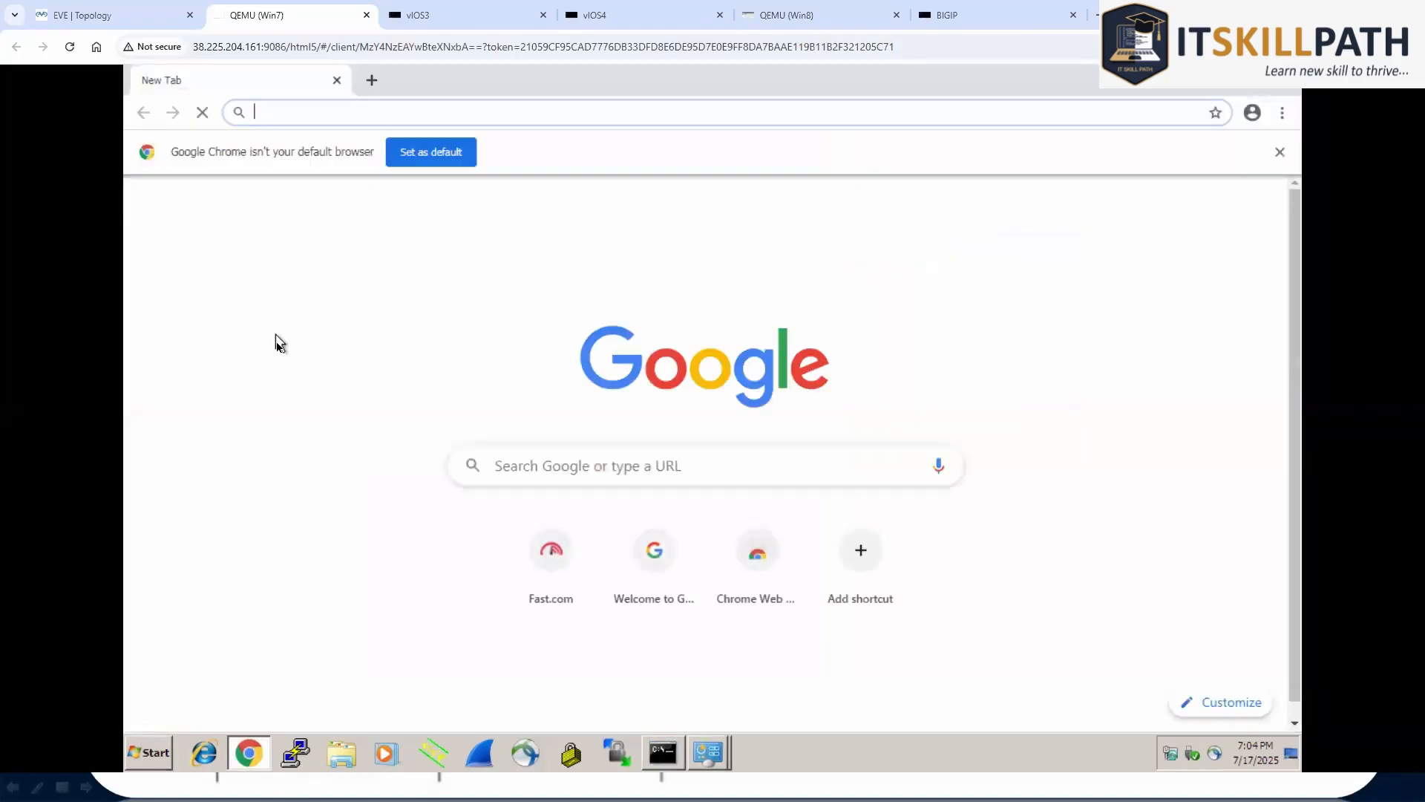
text(www)
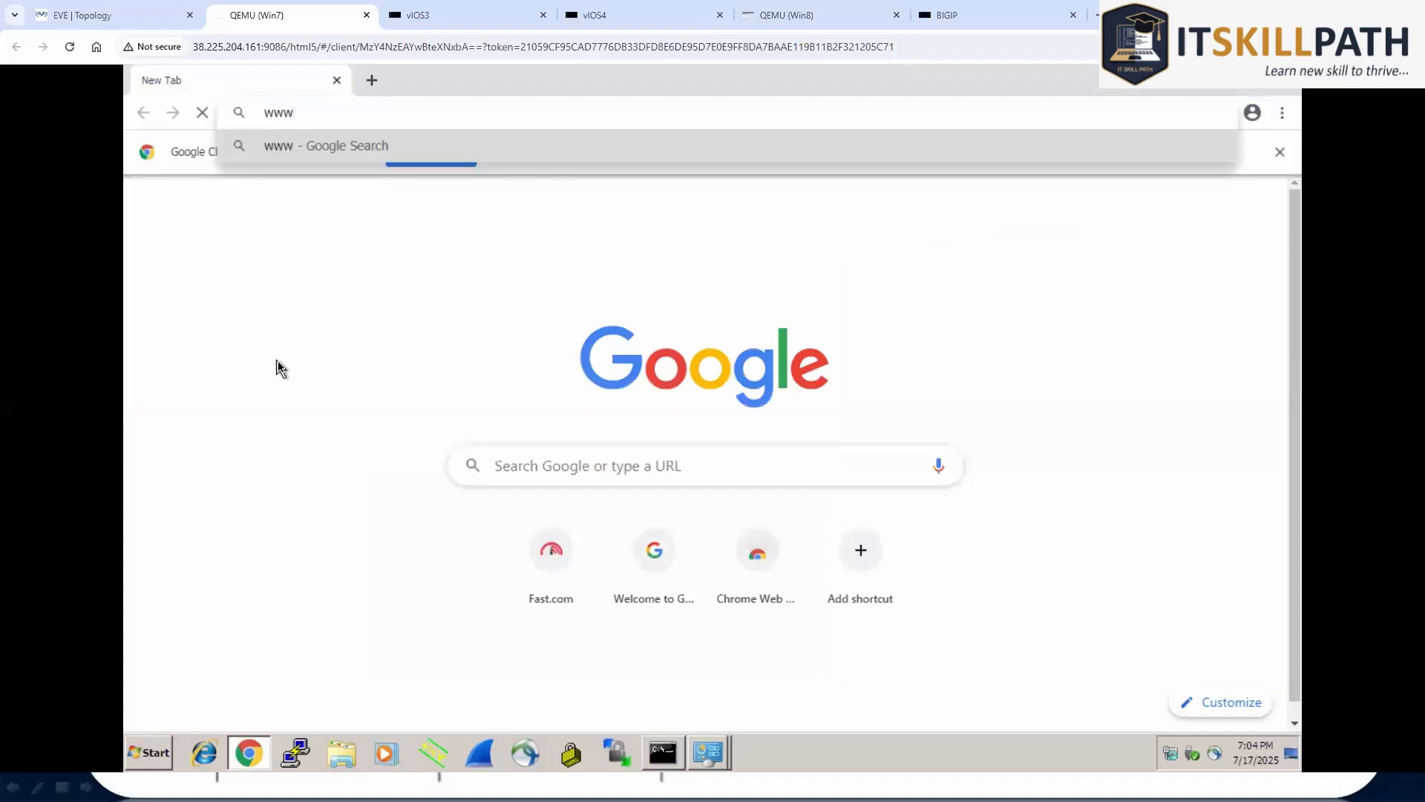
text(.abc.com)
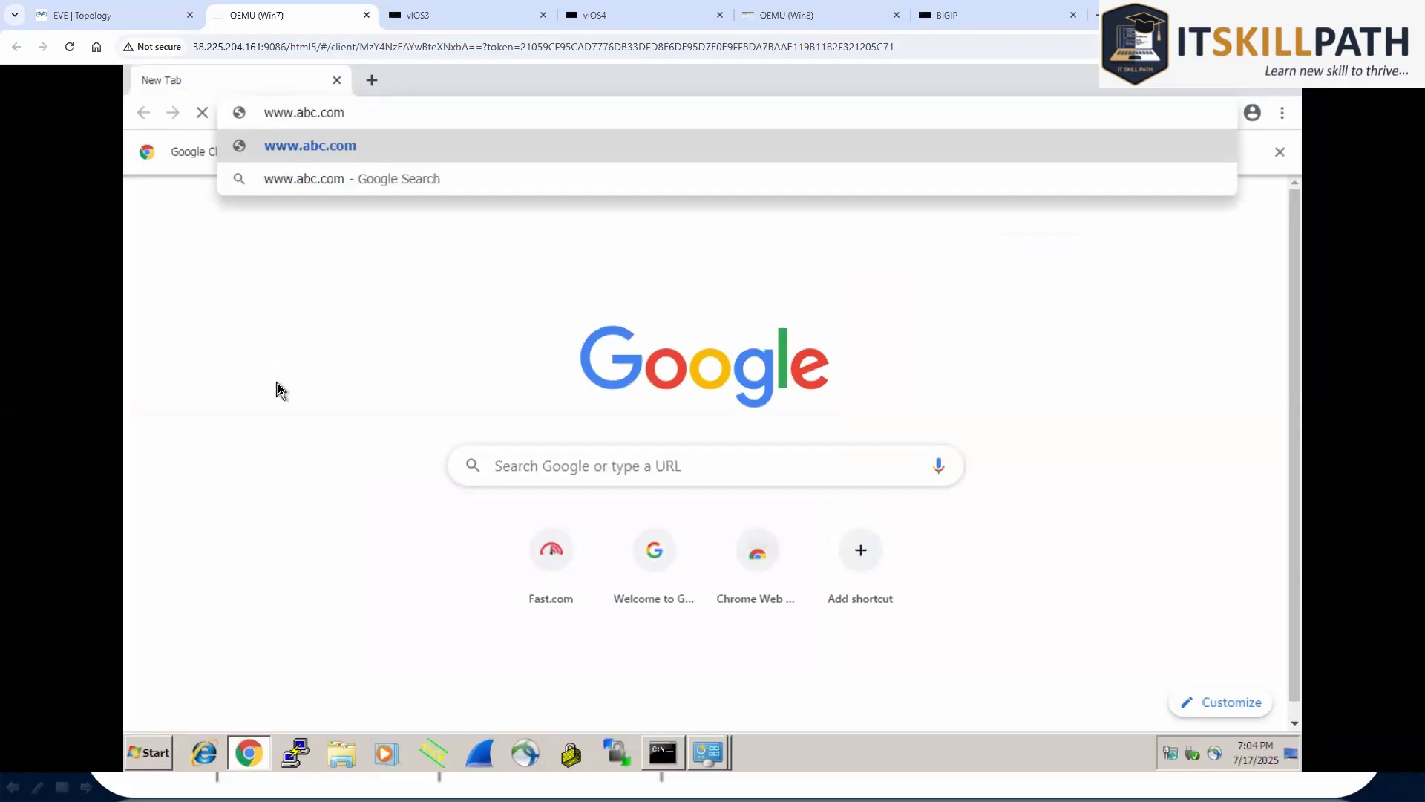
key(Return)
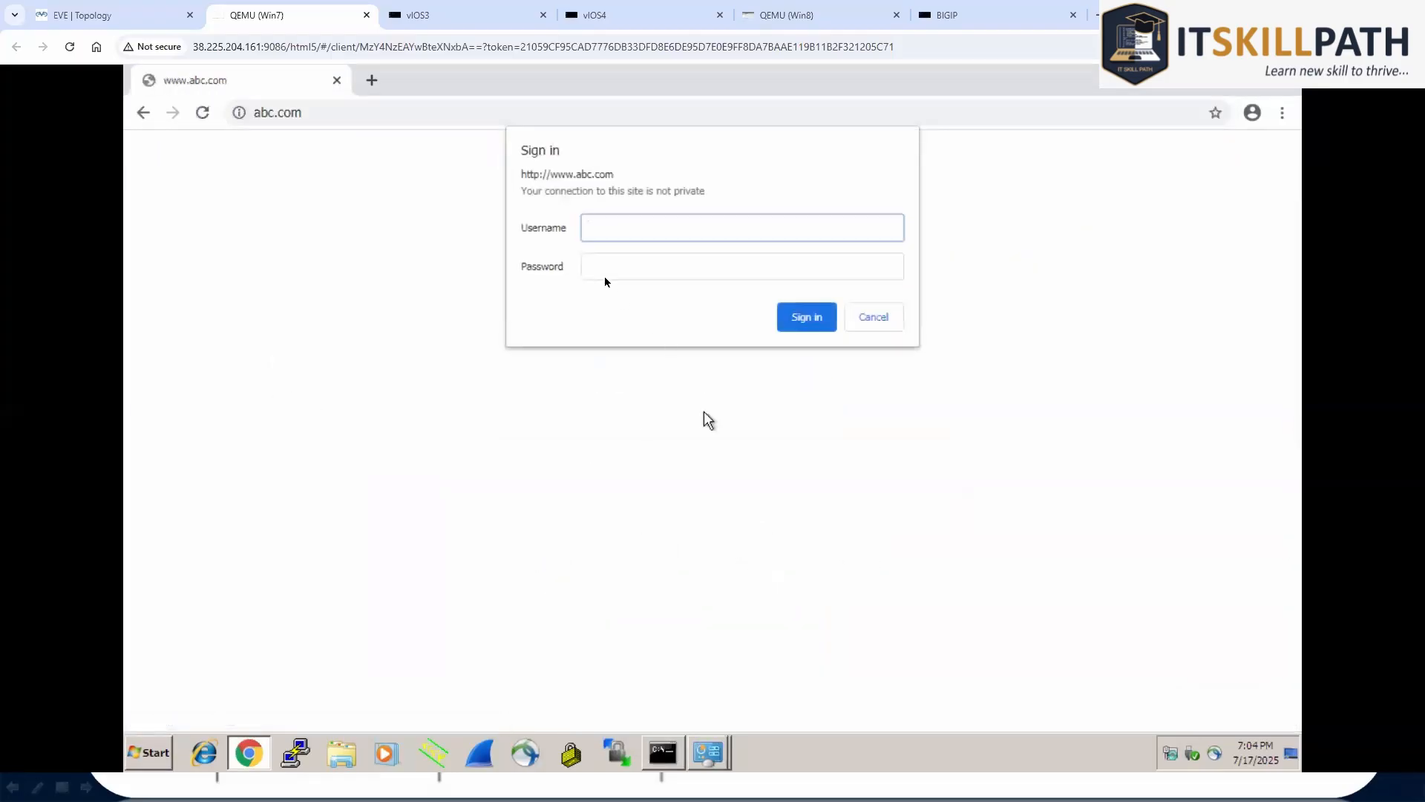
click(604, 276)
text(•••••)
click(805, 320)
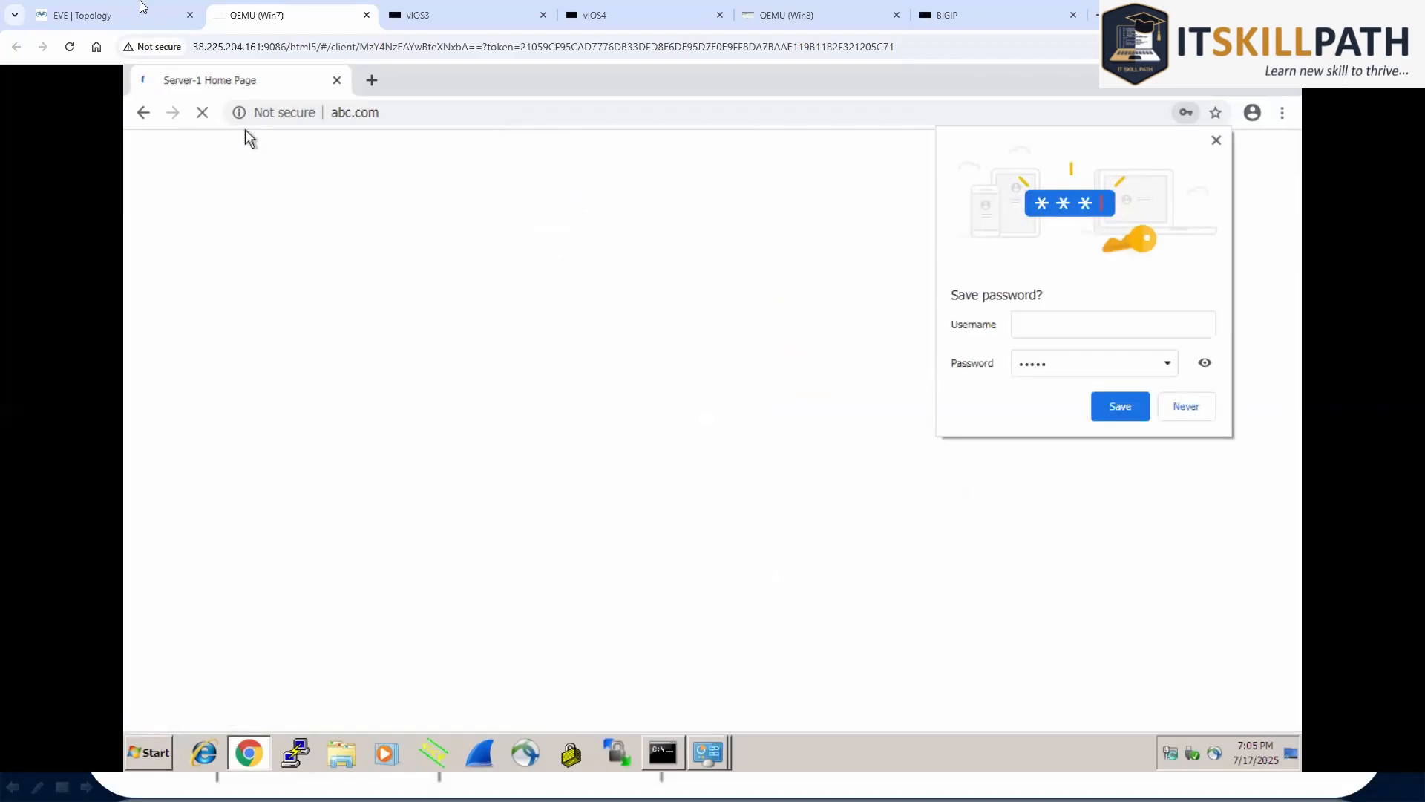
click(111, 15)
Set an enable password on the Server-2 router in configuration mode.
click(582, 727)
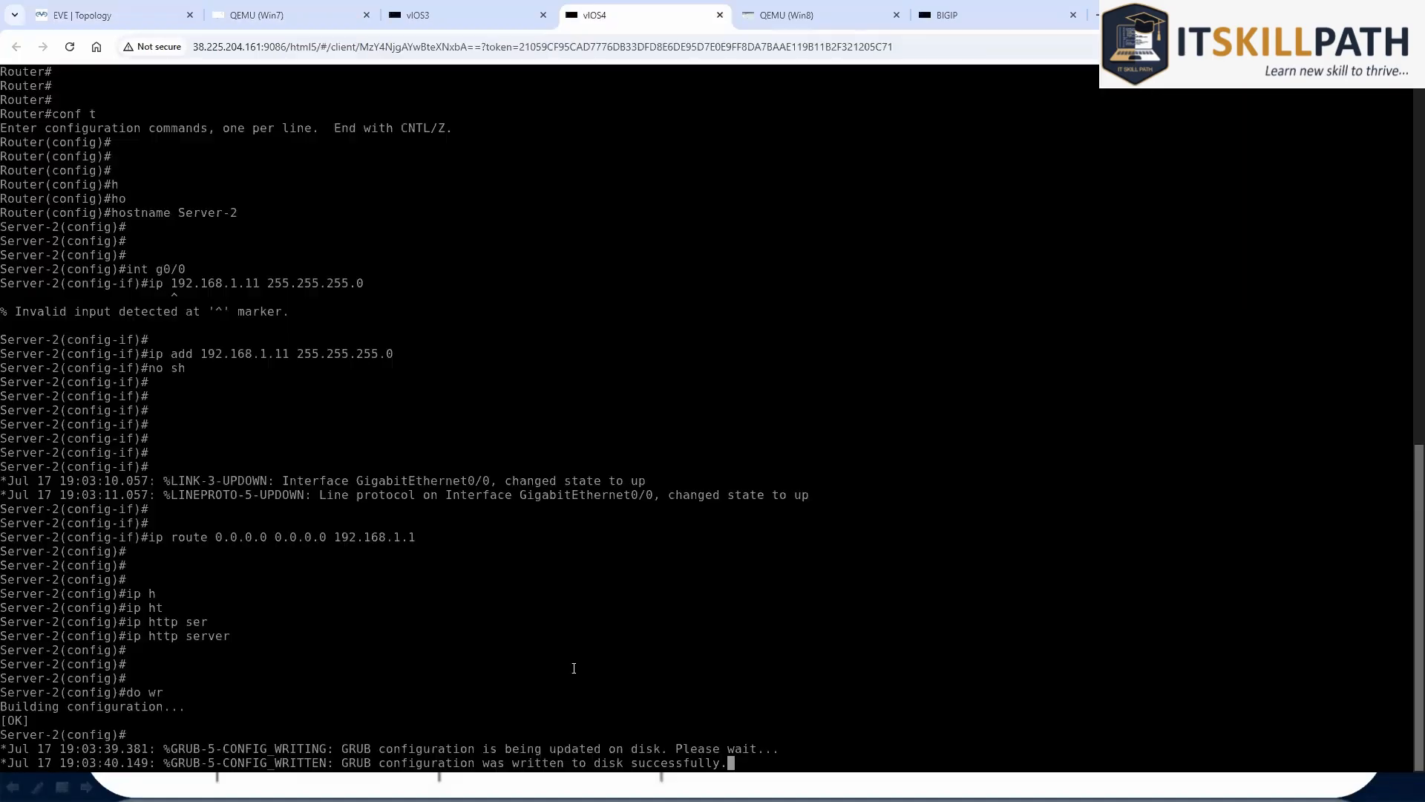
key(Return)
key(Return)
key(Return)
key(Return)
key(Return)
text(ena)
key(Tab)
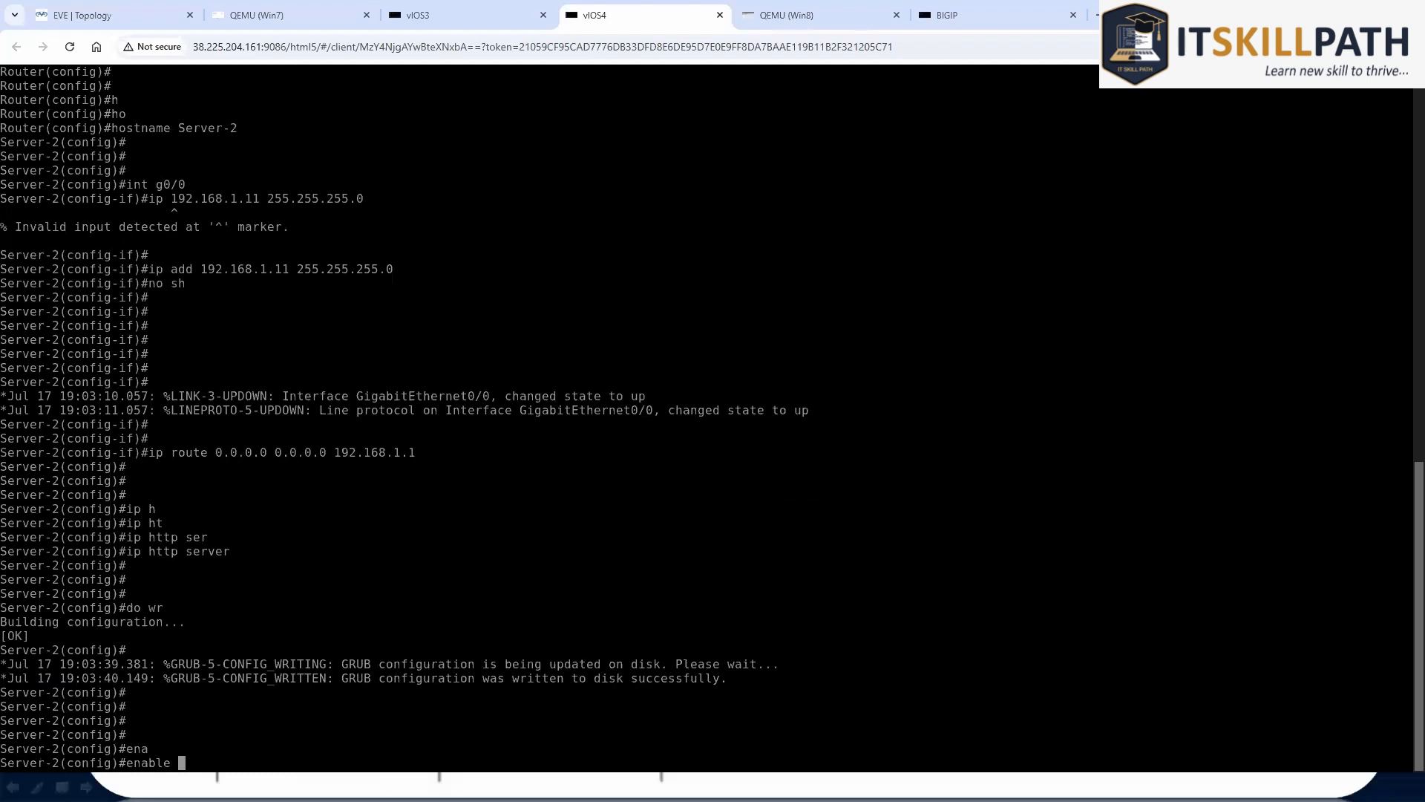
text(pas)
key(Tab)
text(123)
key(Return)
Save Server-2's configuration with do wr and bring back the Win7 nslookup window.
text(do wr)
key(Return)
click(283, 9)
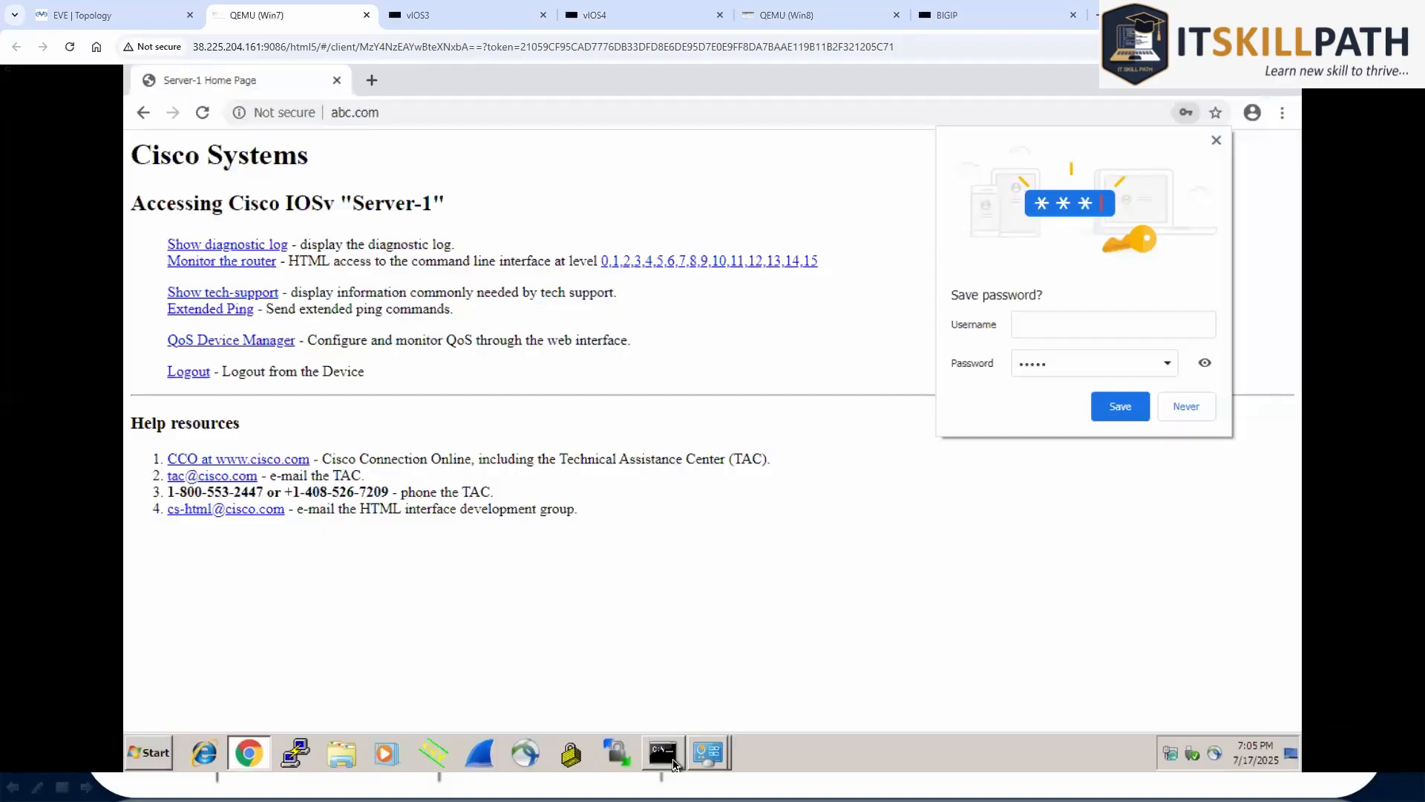
click(674, 762)
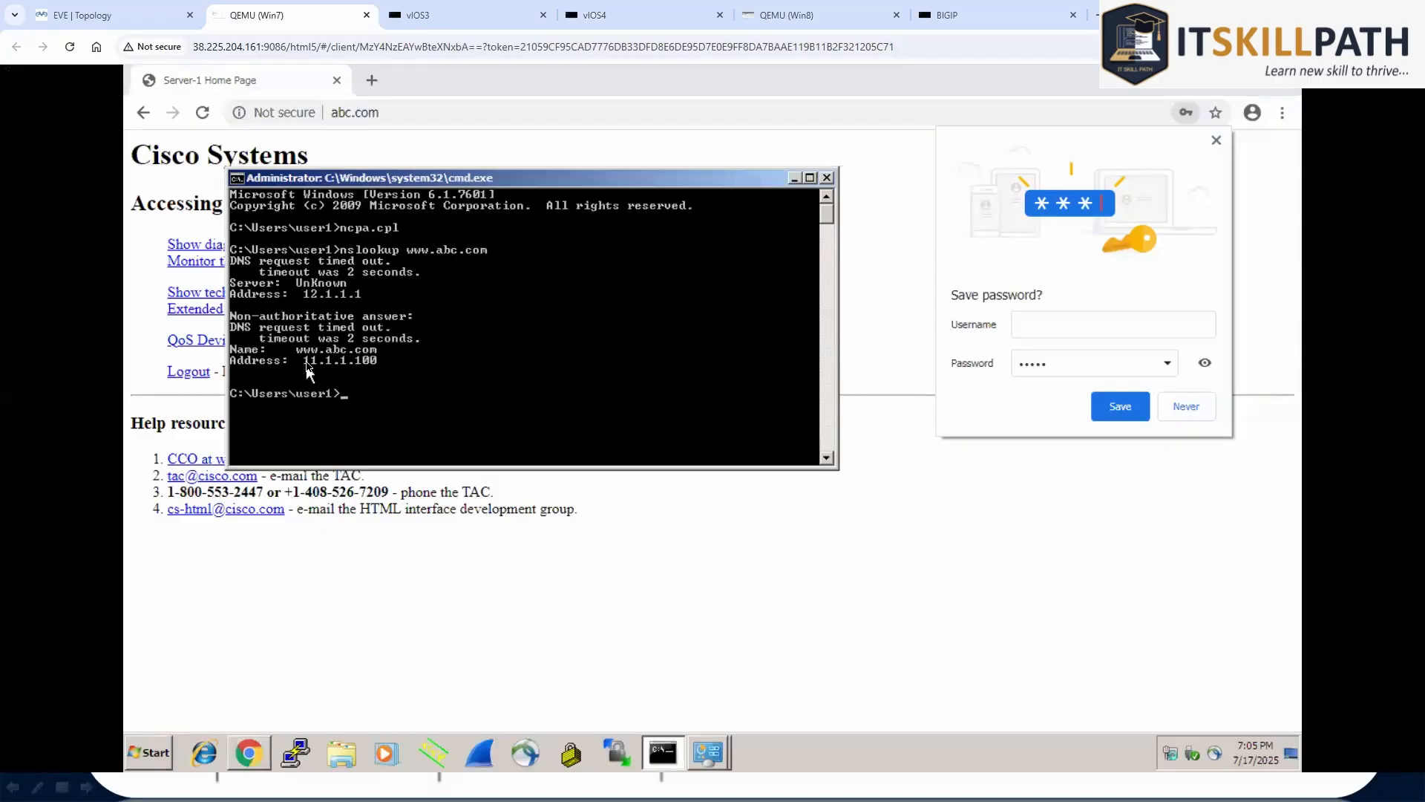
click(199, 192)
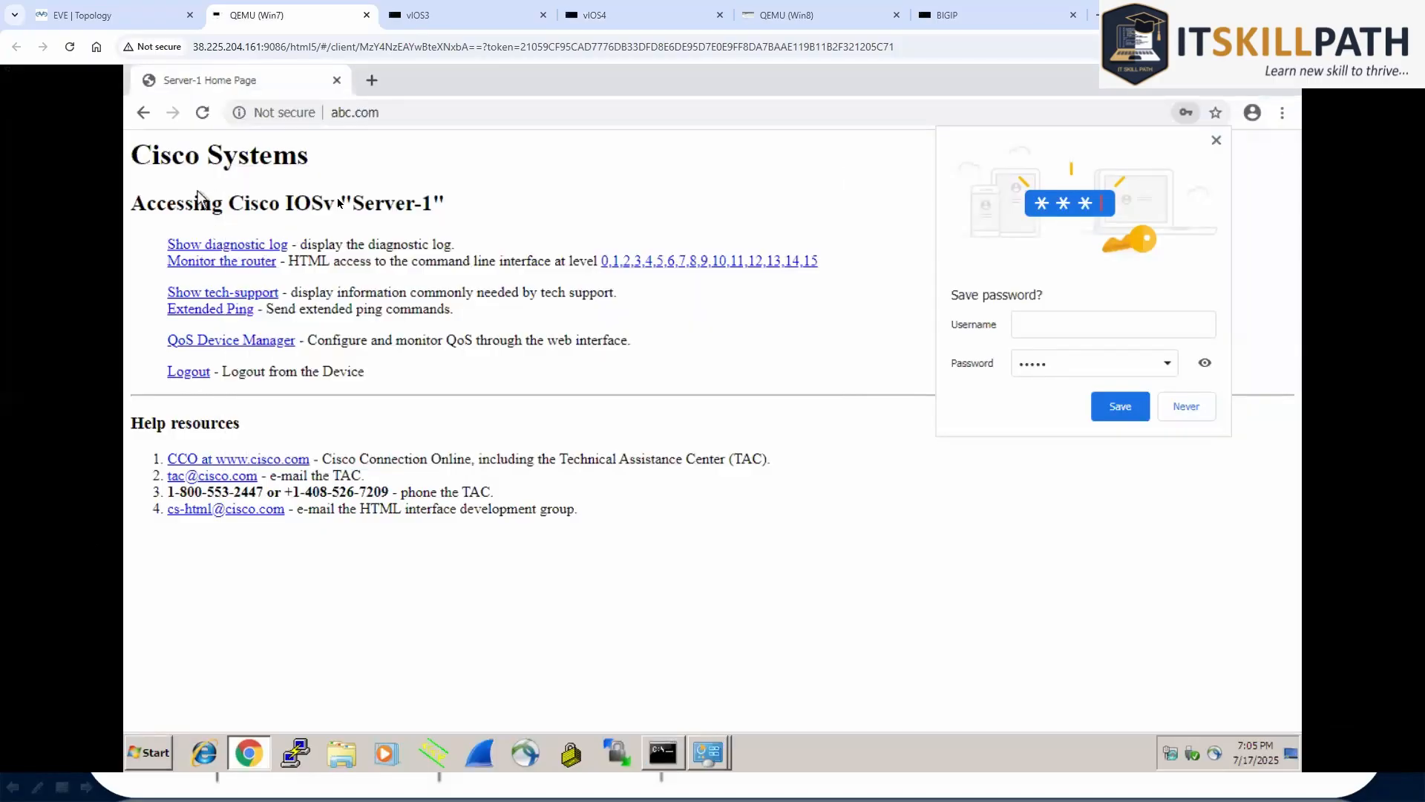
drag(352, 202, 501, 212)
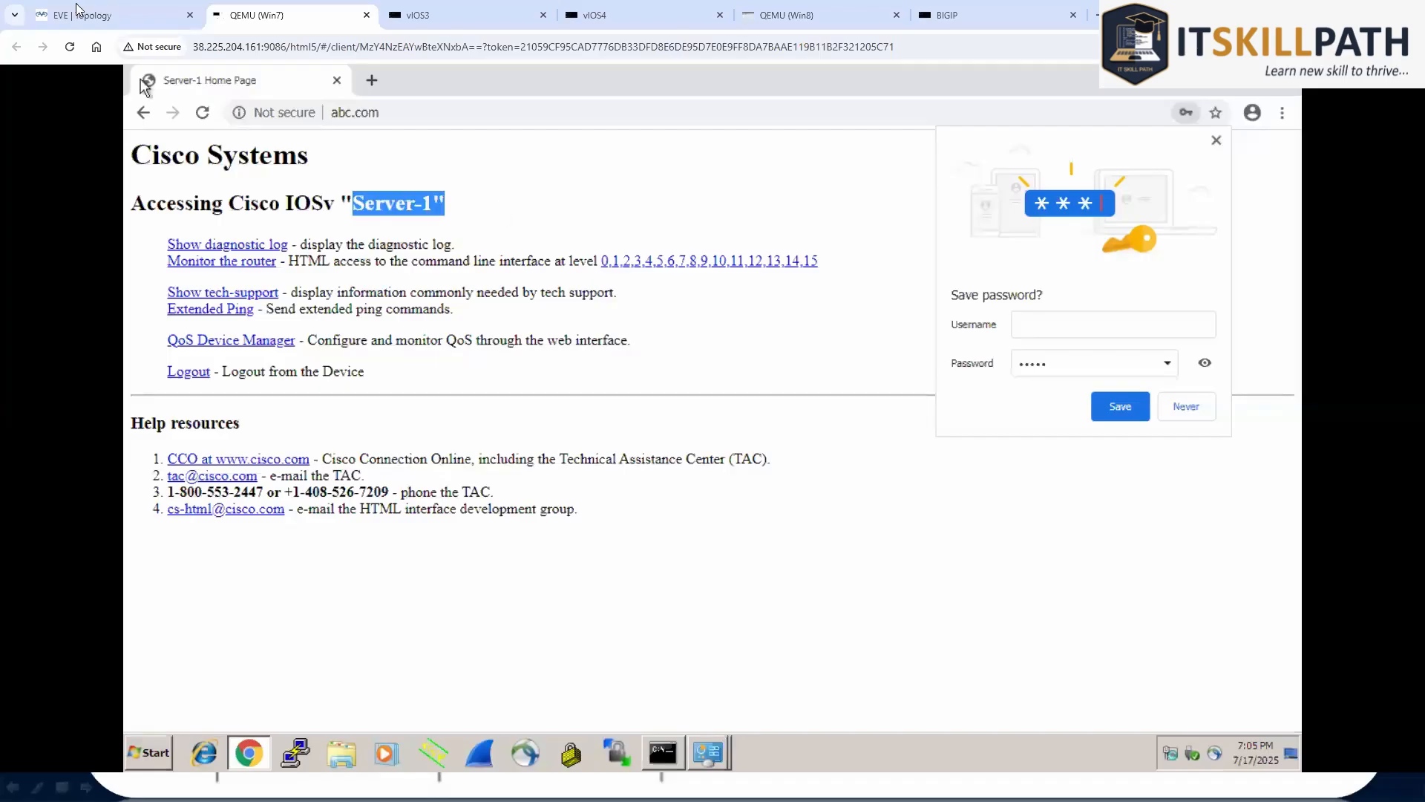
click(76, 13)
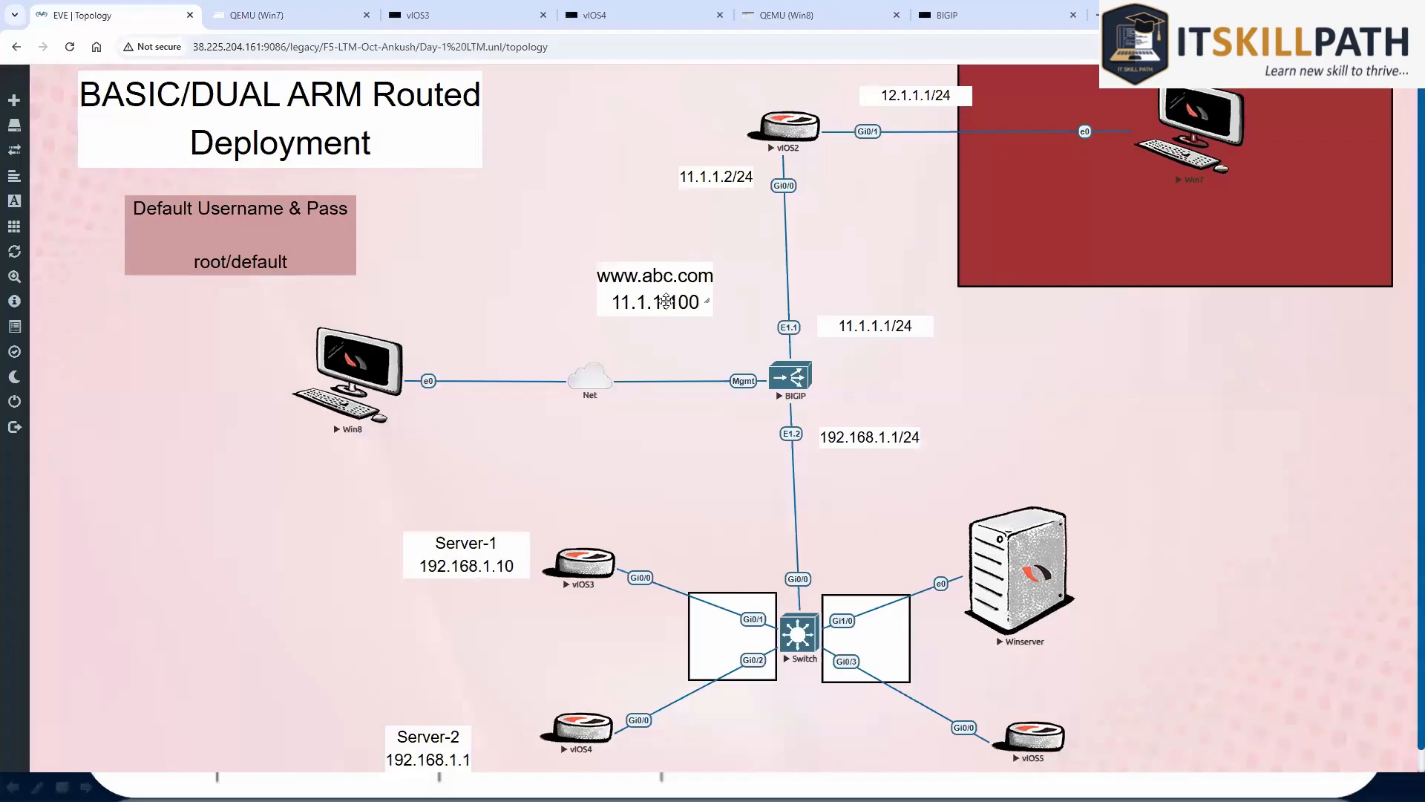
click(297, 13)
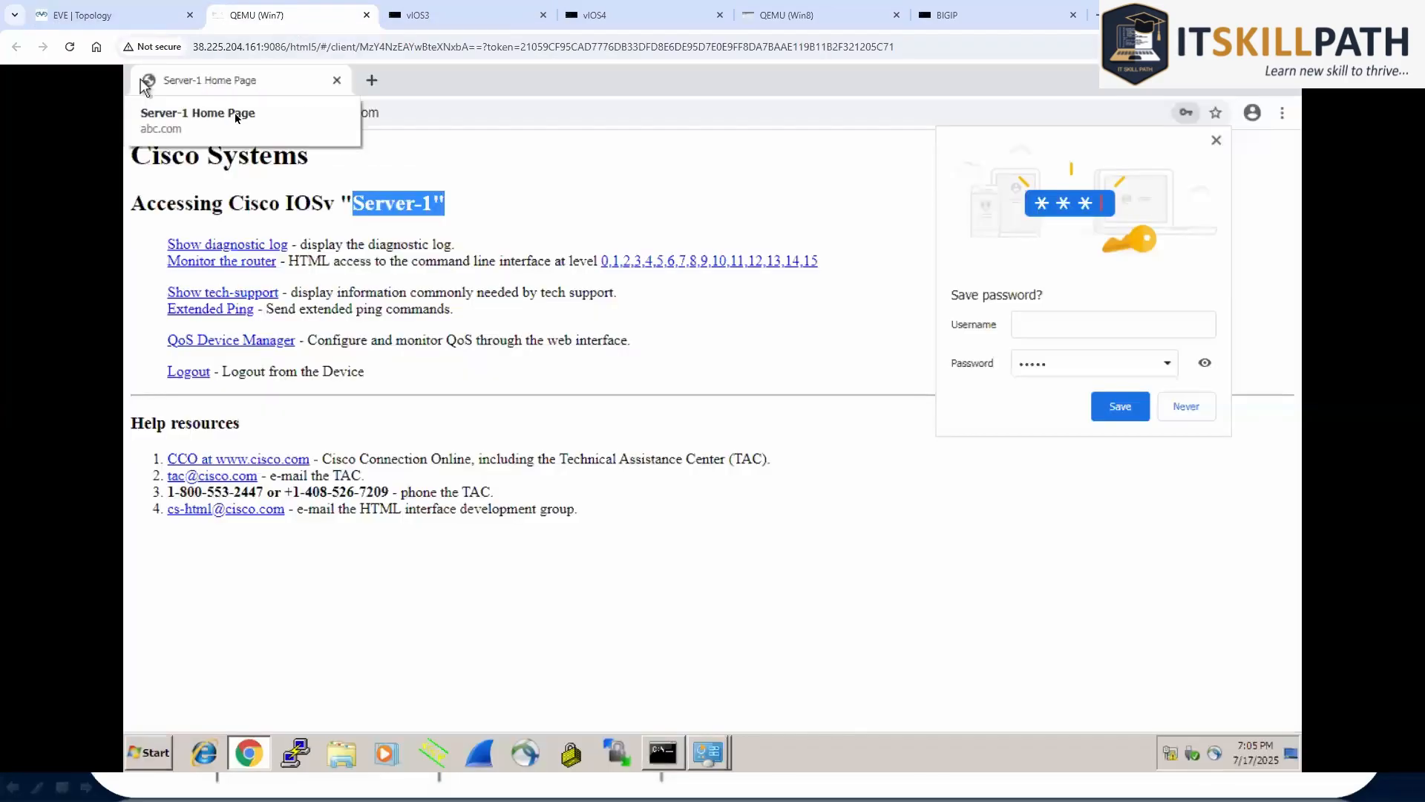
click(201, 113)
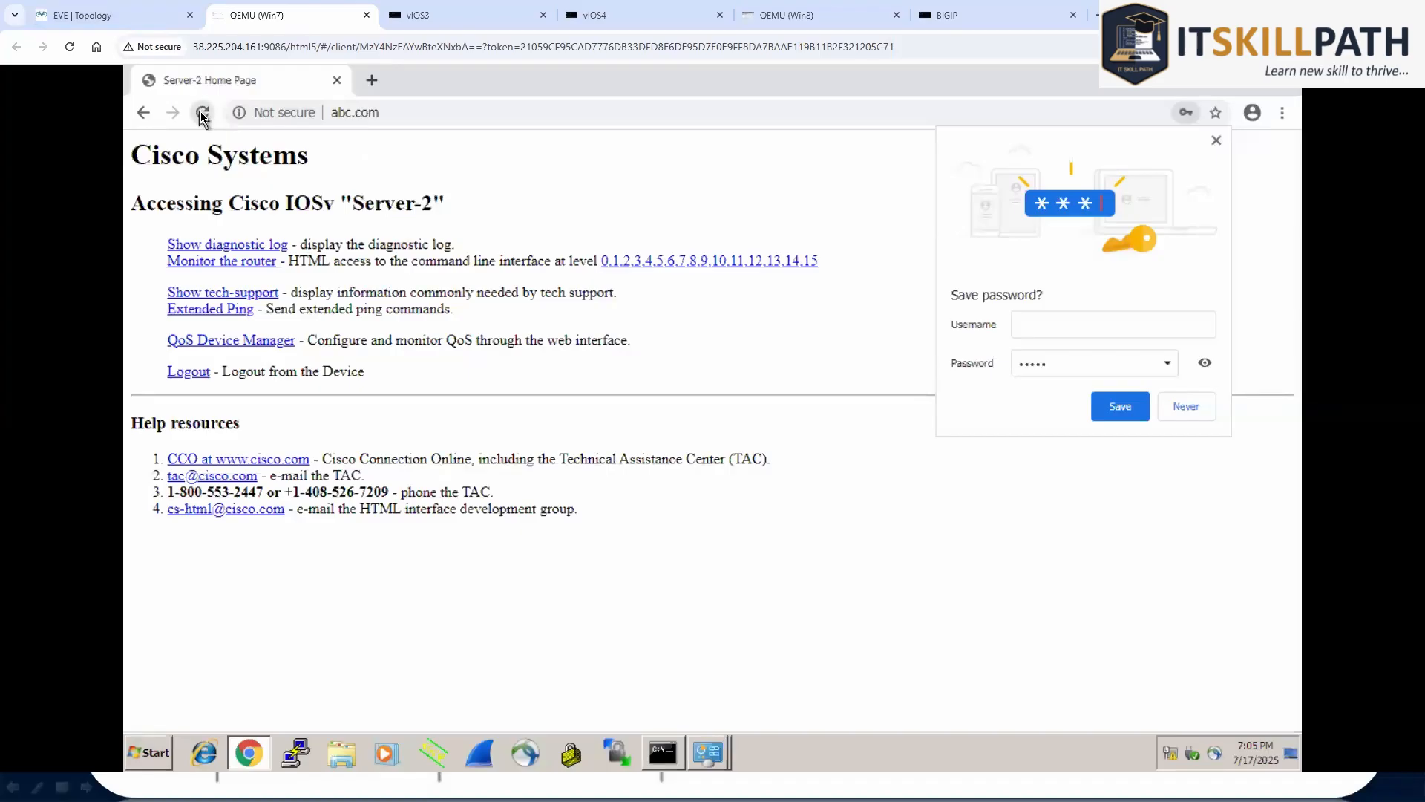
drag(351, 203, 444, 204)
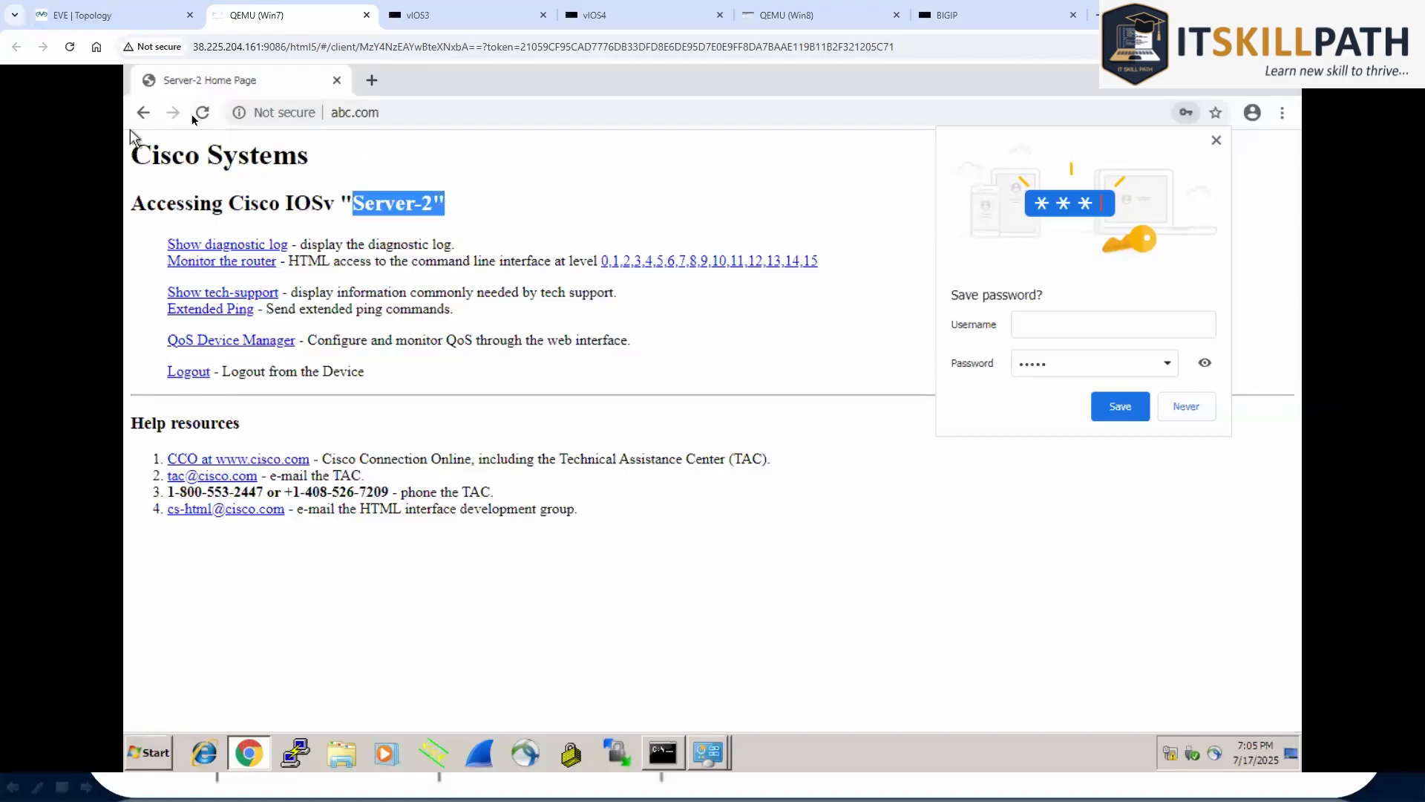
click(203, 116)
click(631, 268)
text(••••)
click(811, 319)
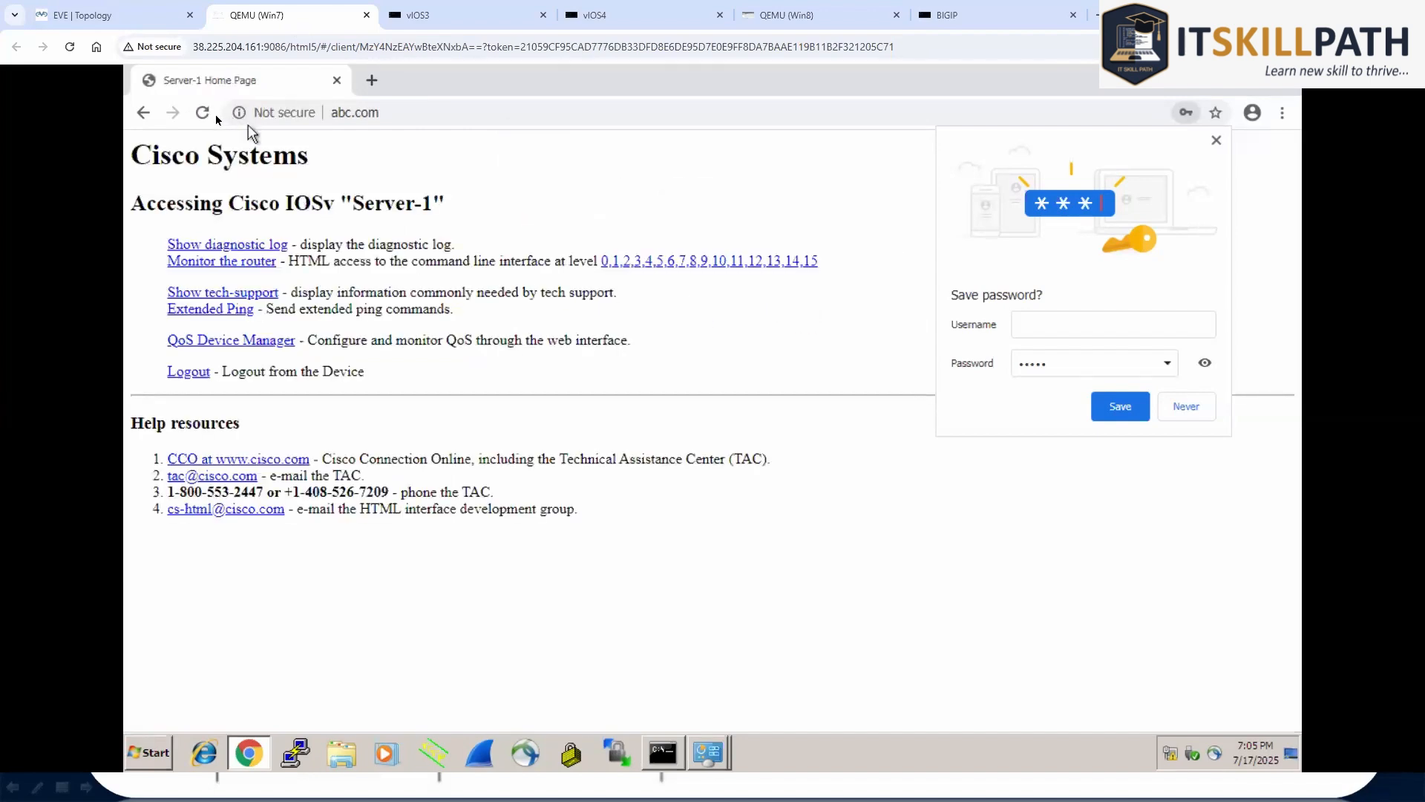
click(203, 114)
click(645, 262)
text(•)
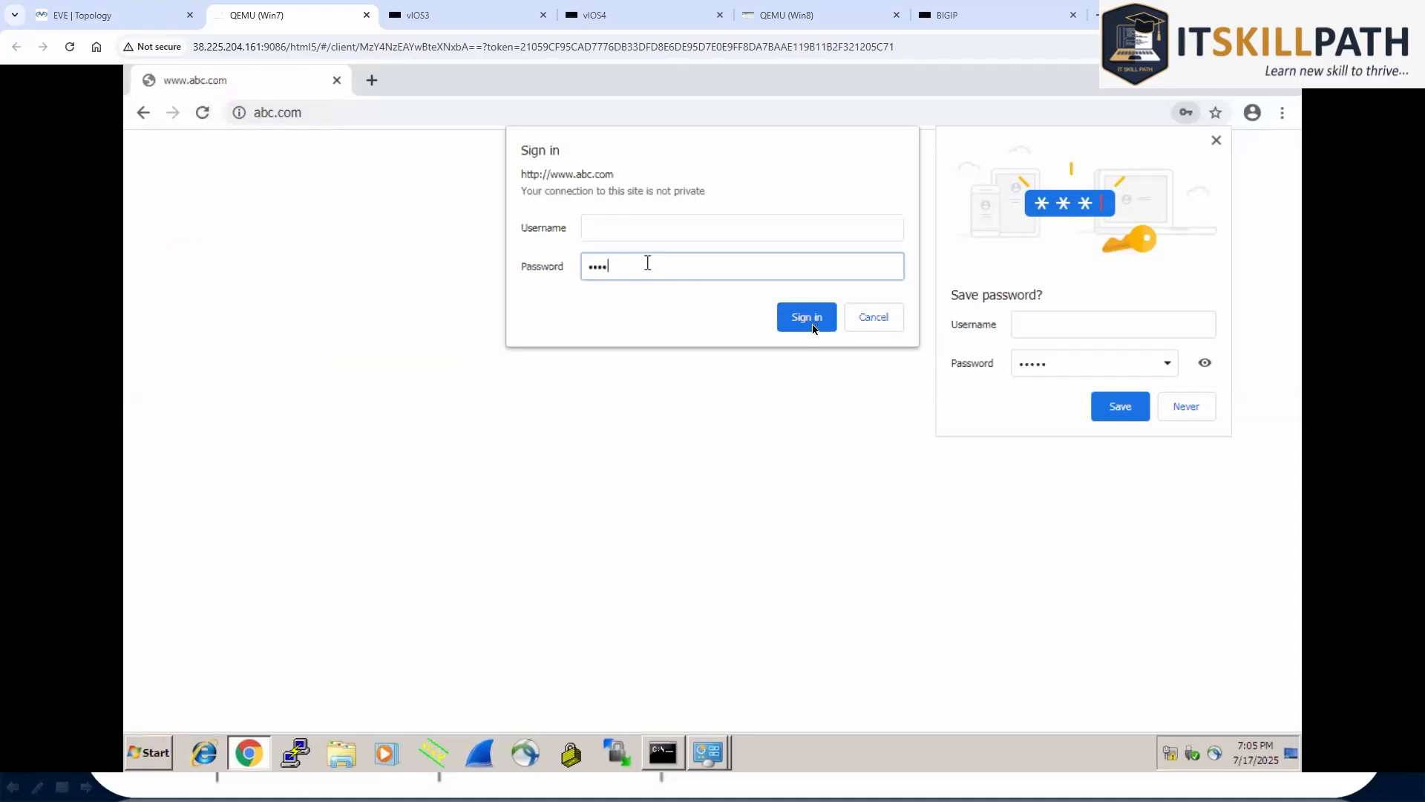
click(809, 324)
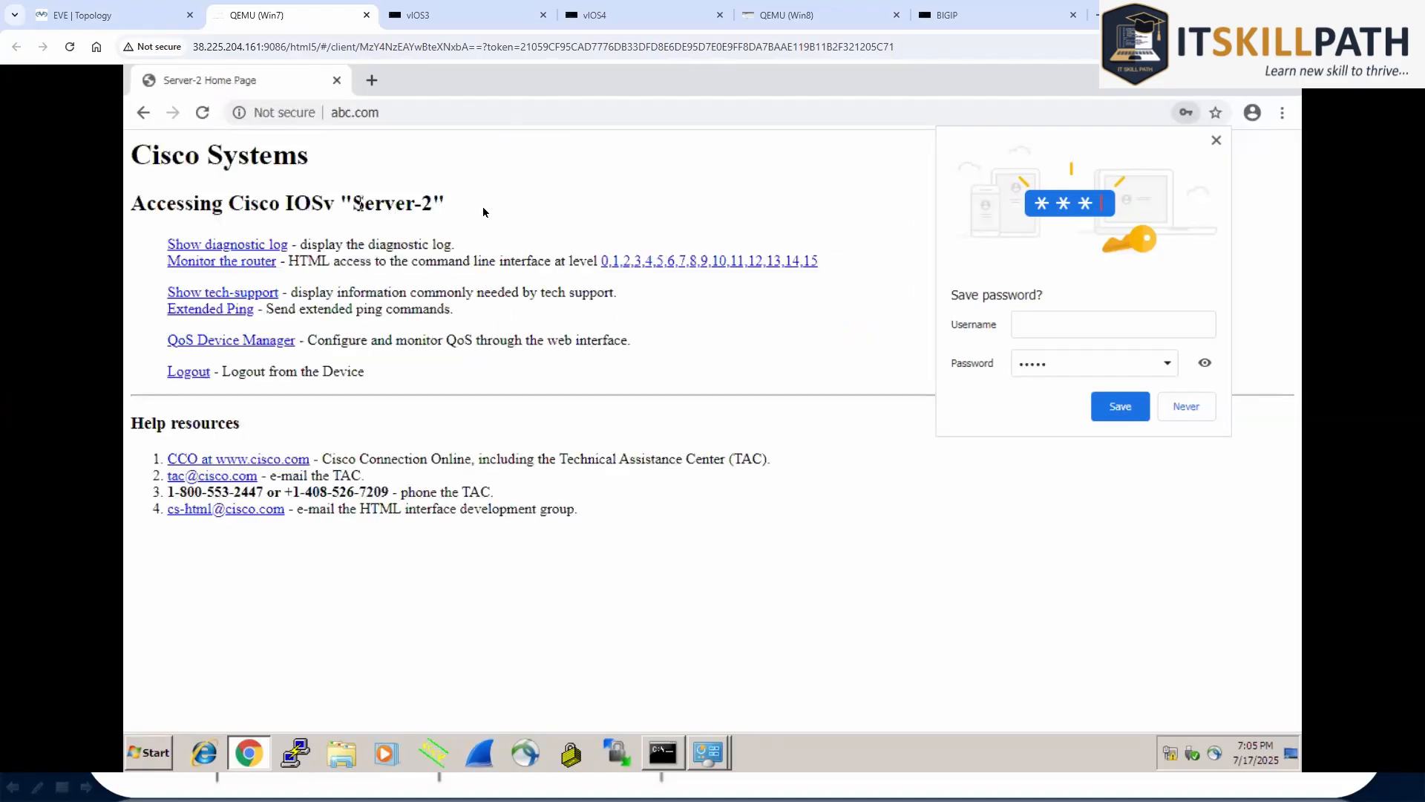
Mark the Server-2 heading, then reload and sign in once more before returning to the topology.
drag(354, 203, 483, 213)
click(202, 113)
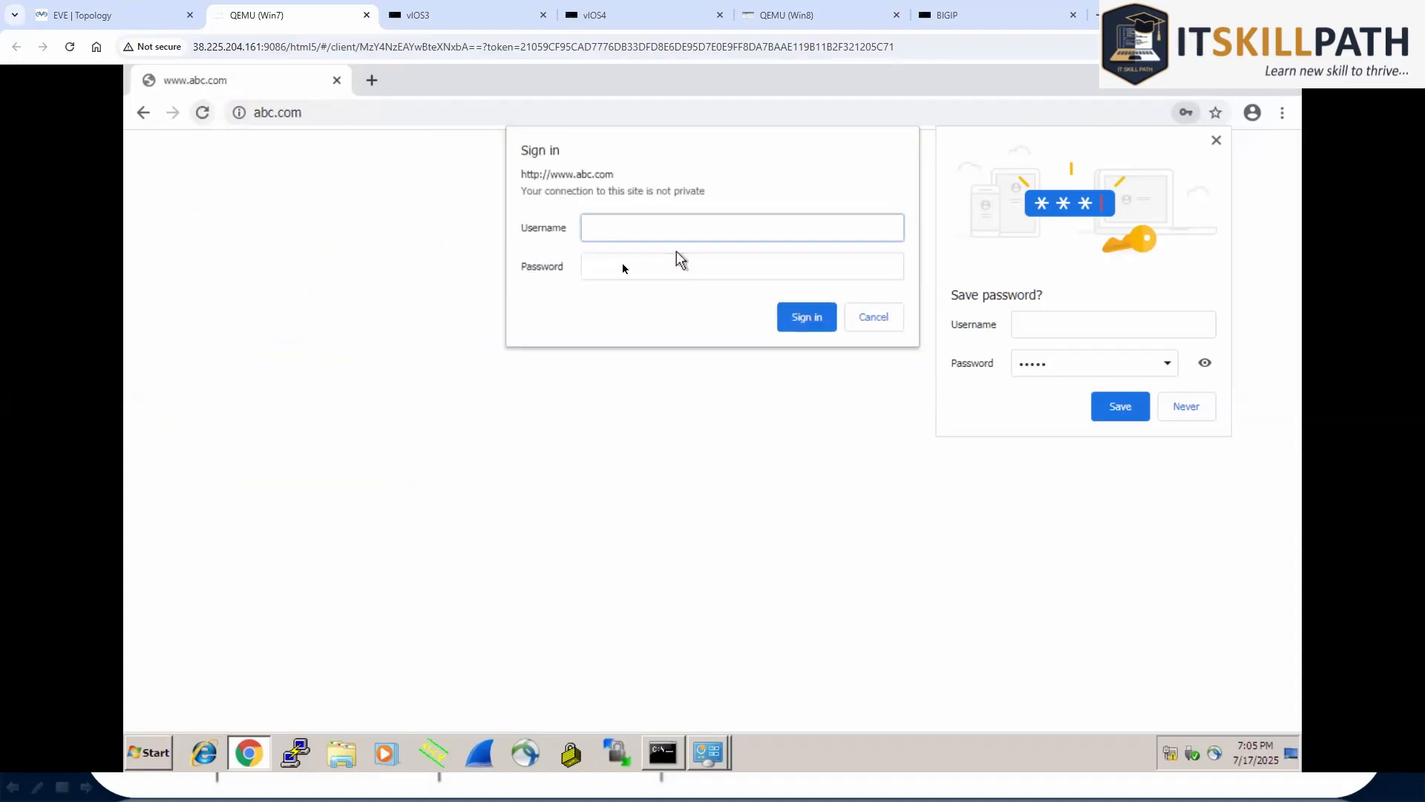
click(623, 268)
text(•••••)
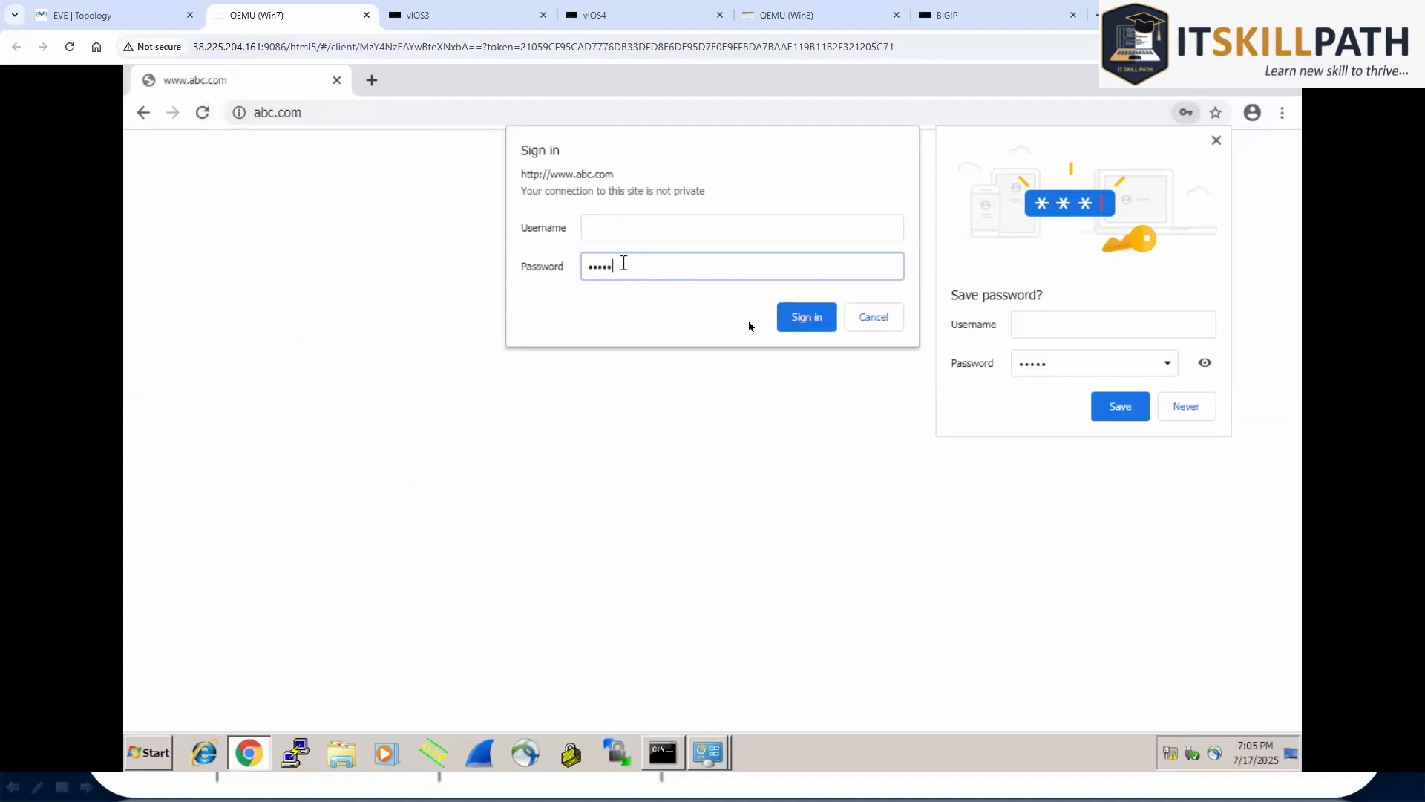
click(808, 320)
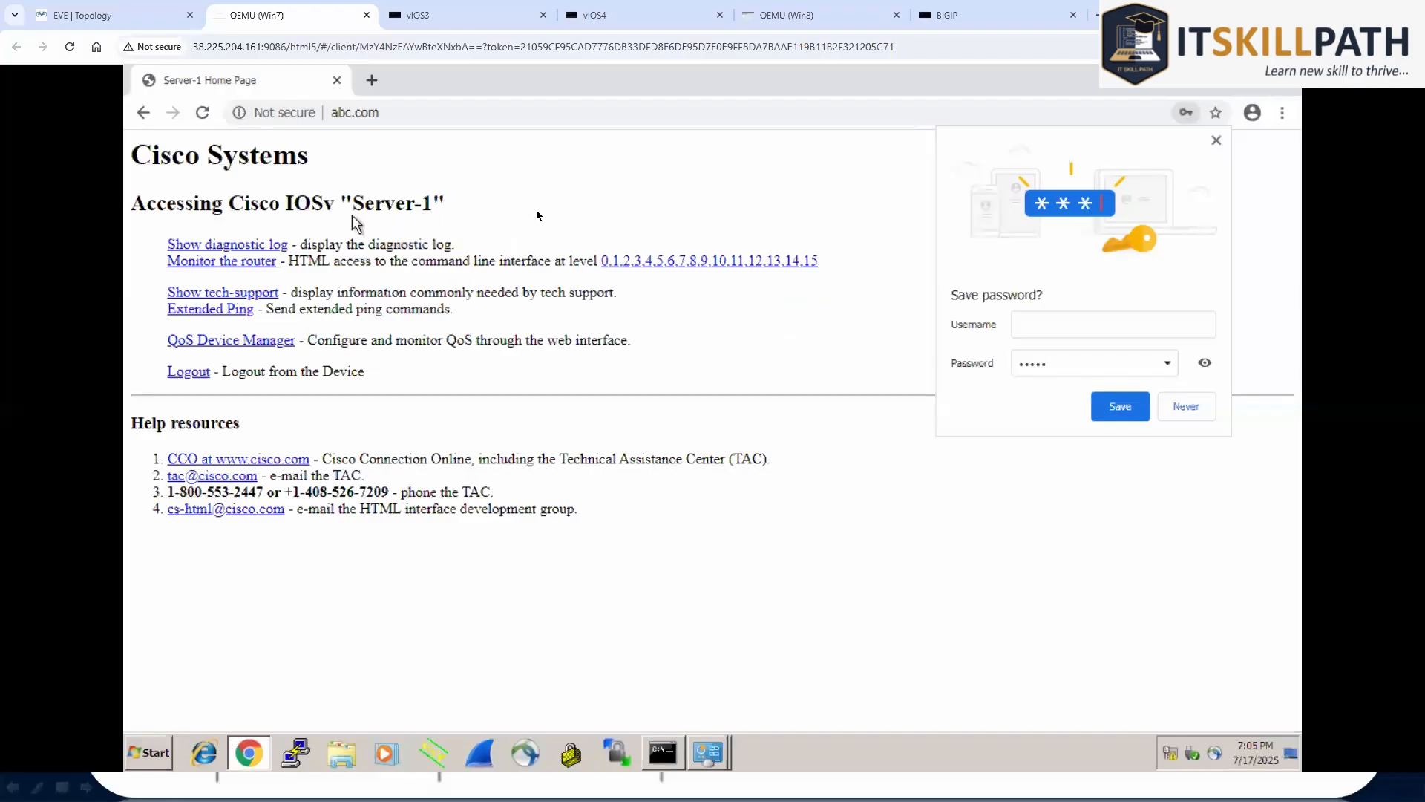
click(112, 15)
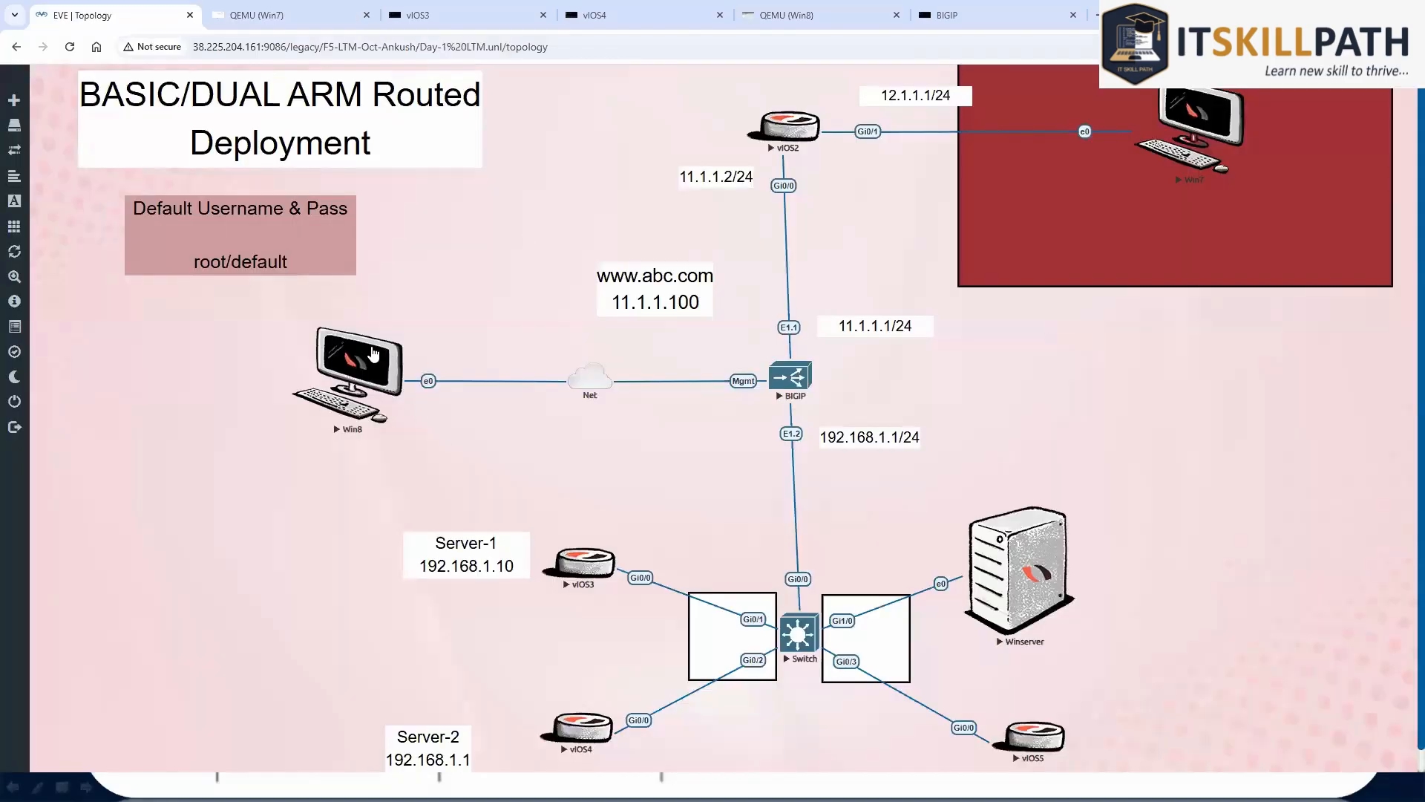
View Pool-1 statistics and highlight member connections: 6 to Server-1, 4 to Server-2.
click(386, 358)
mouse_move(240, 459)
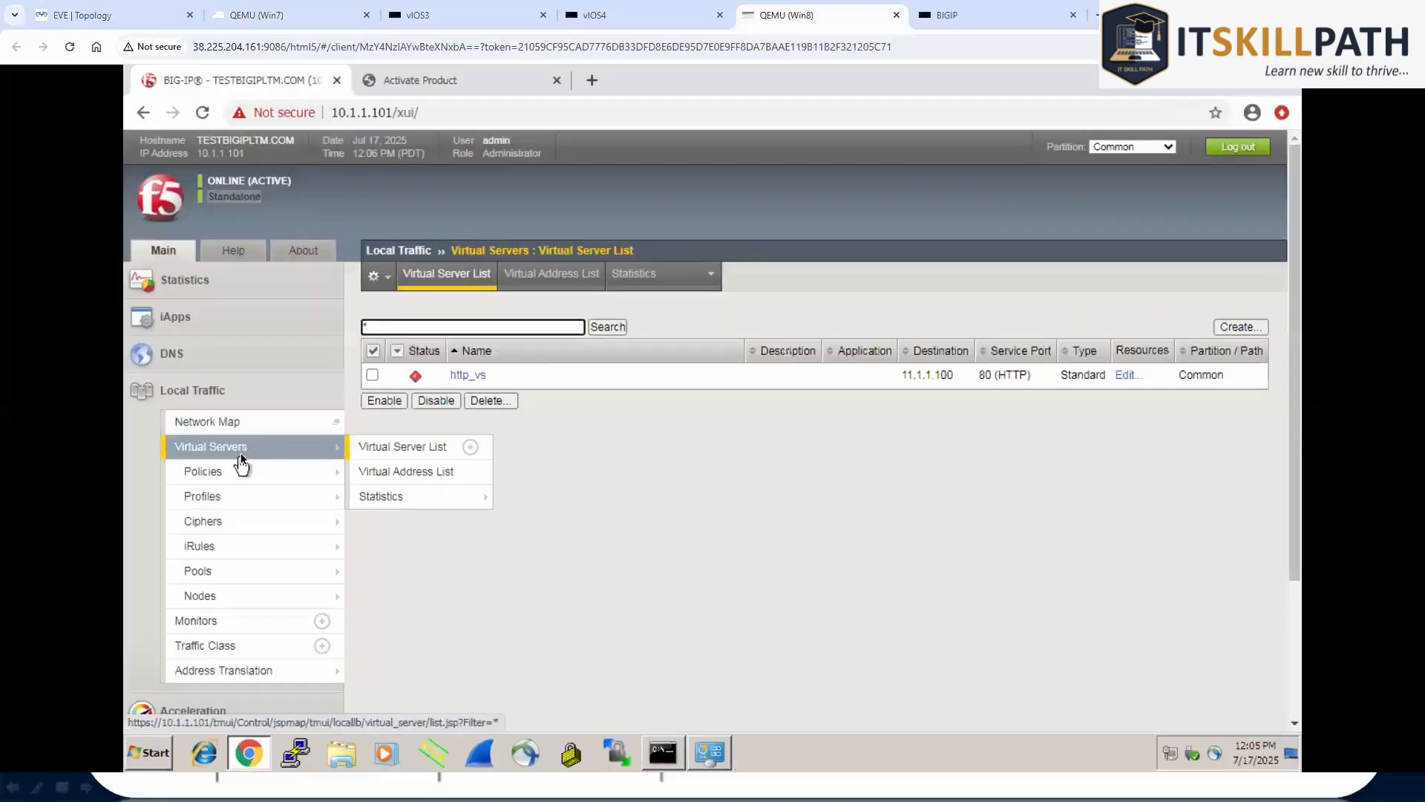
click(443, 280)
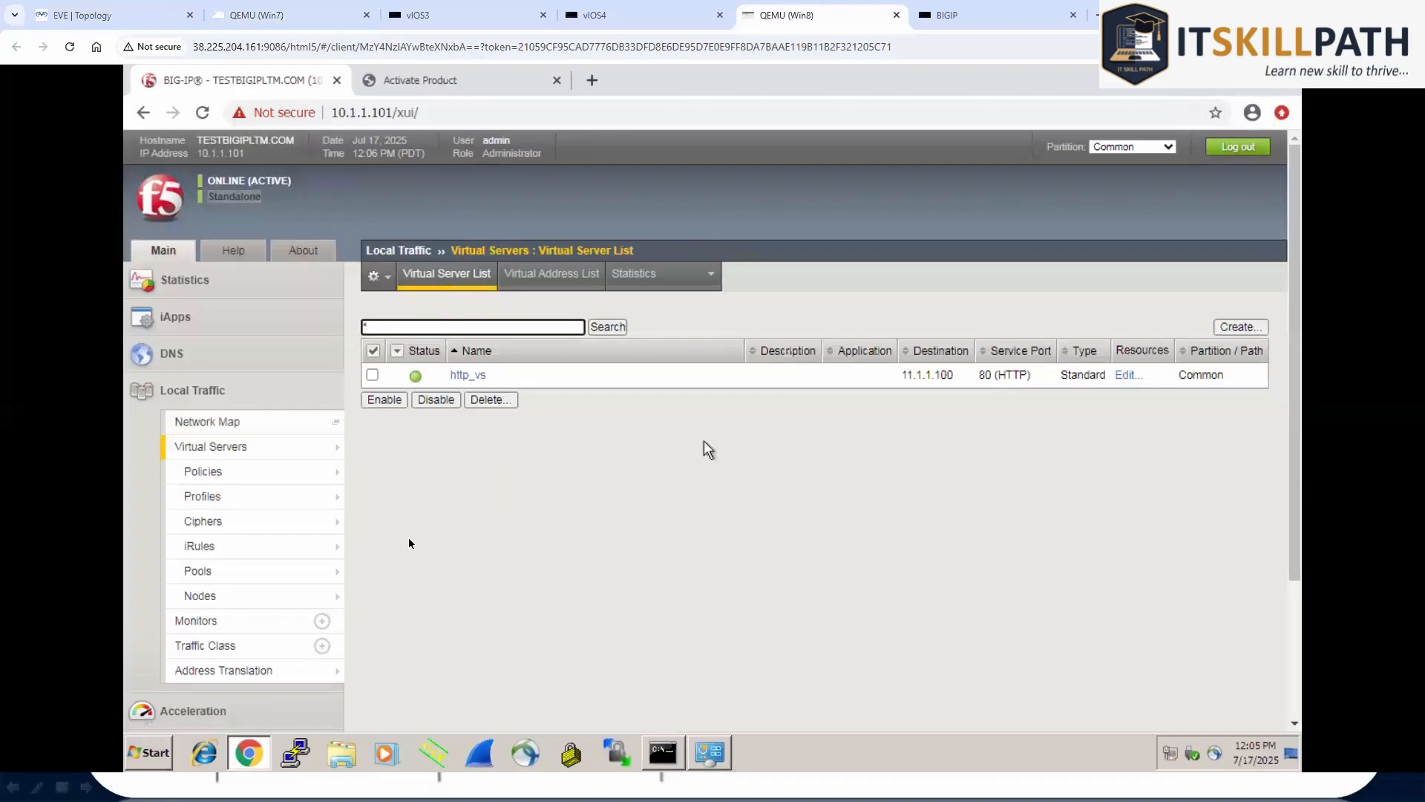
mouse_move(241, 494)
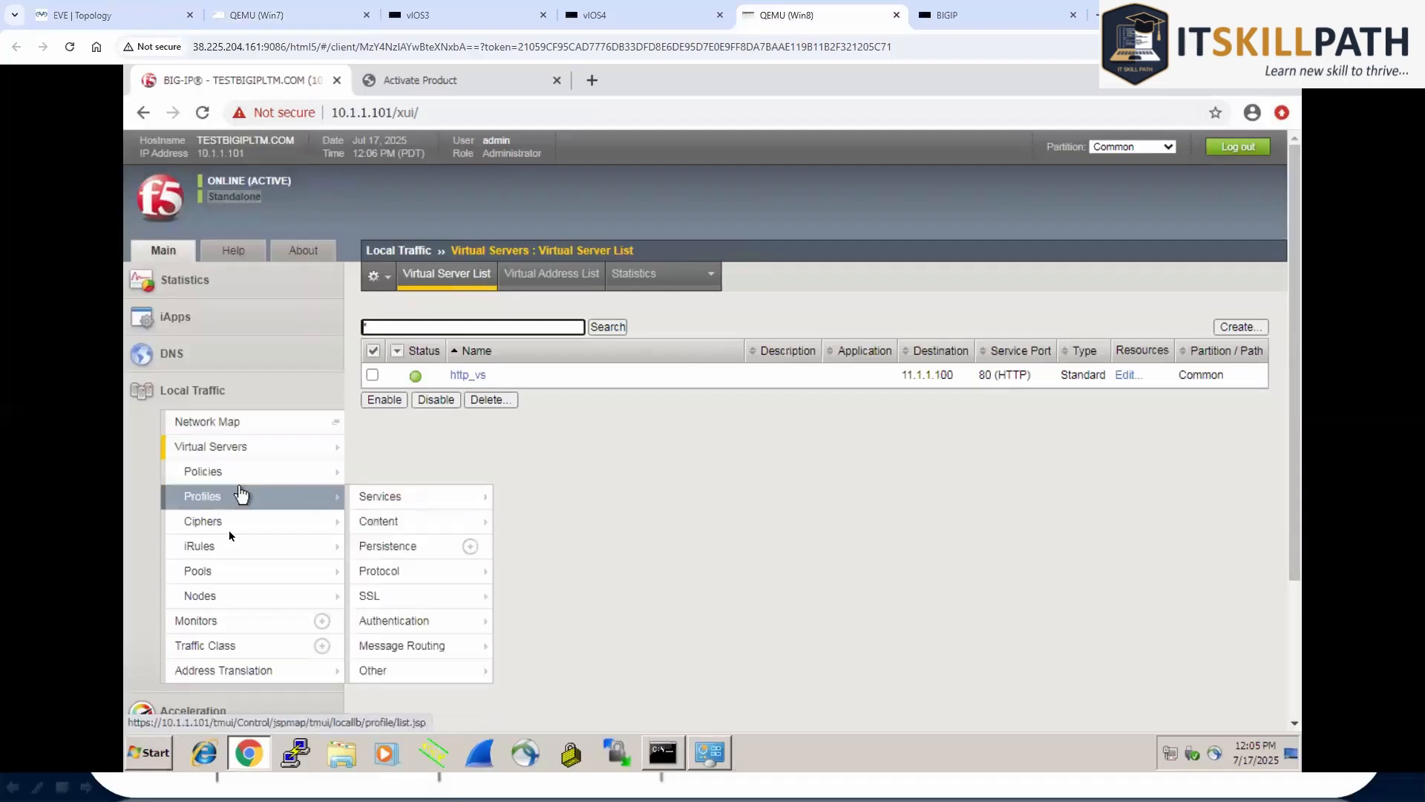
click(208, 575)
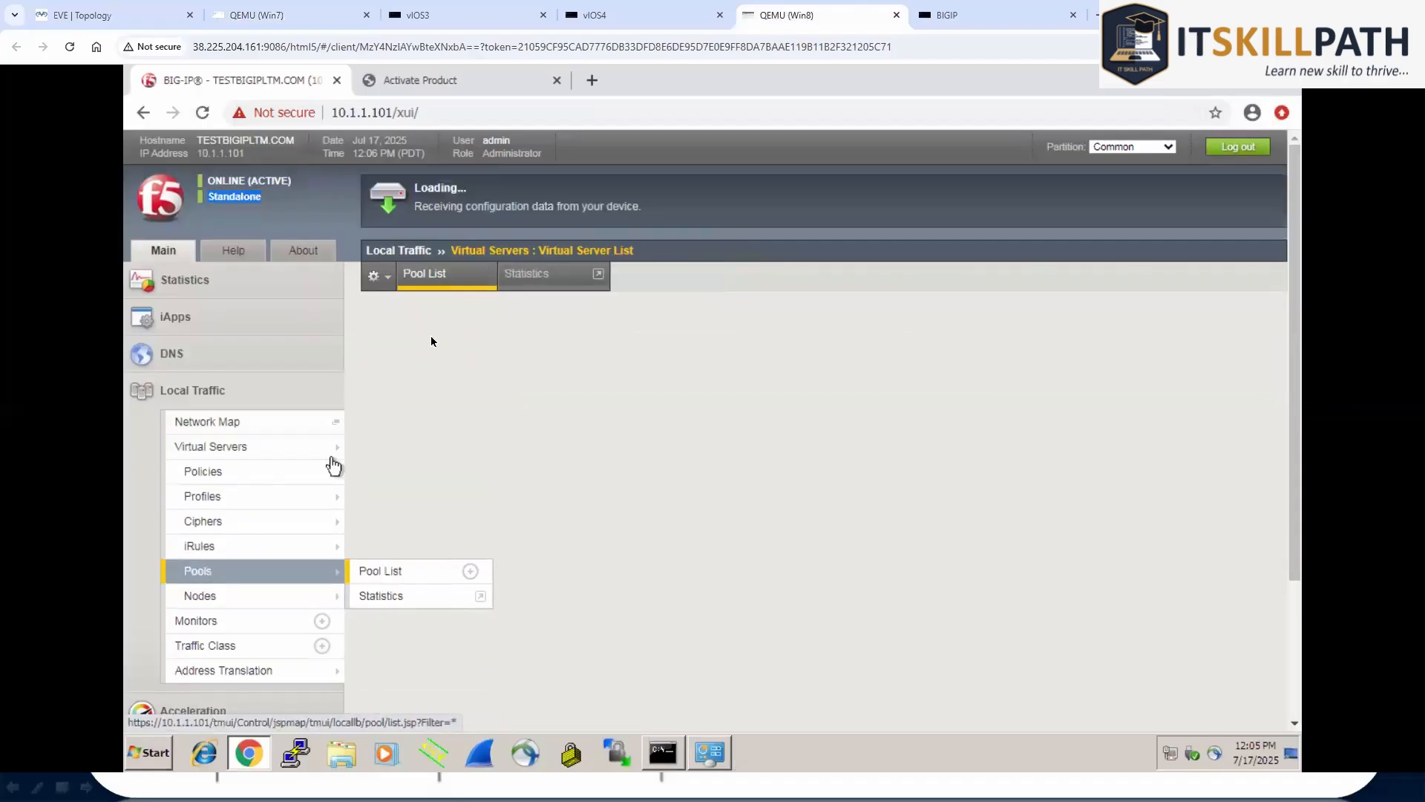
click(474, 372)
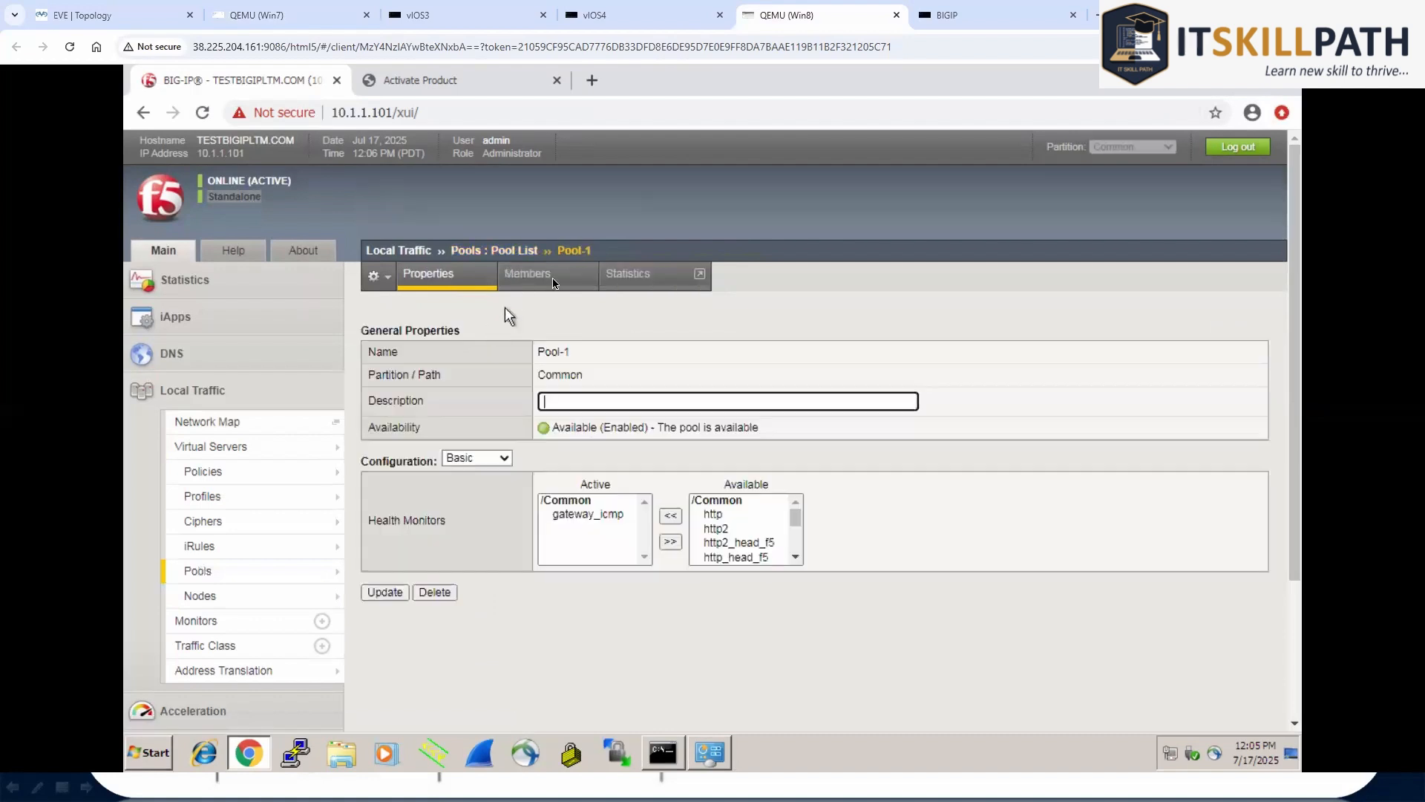
click(628, 274)
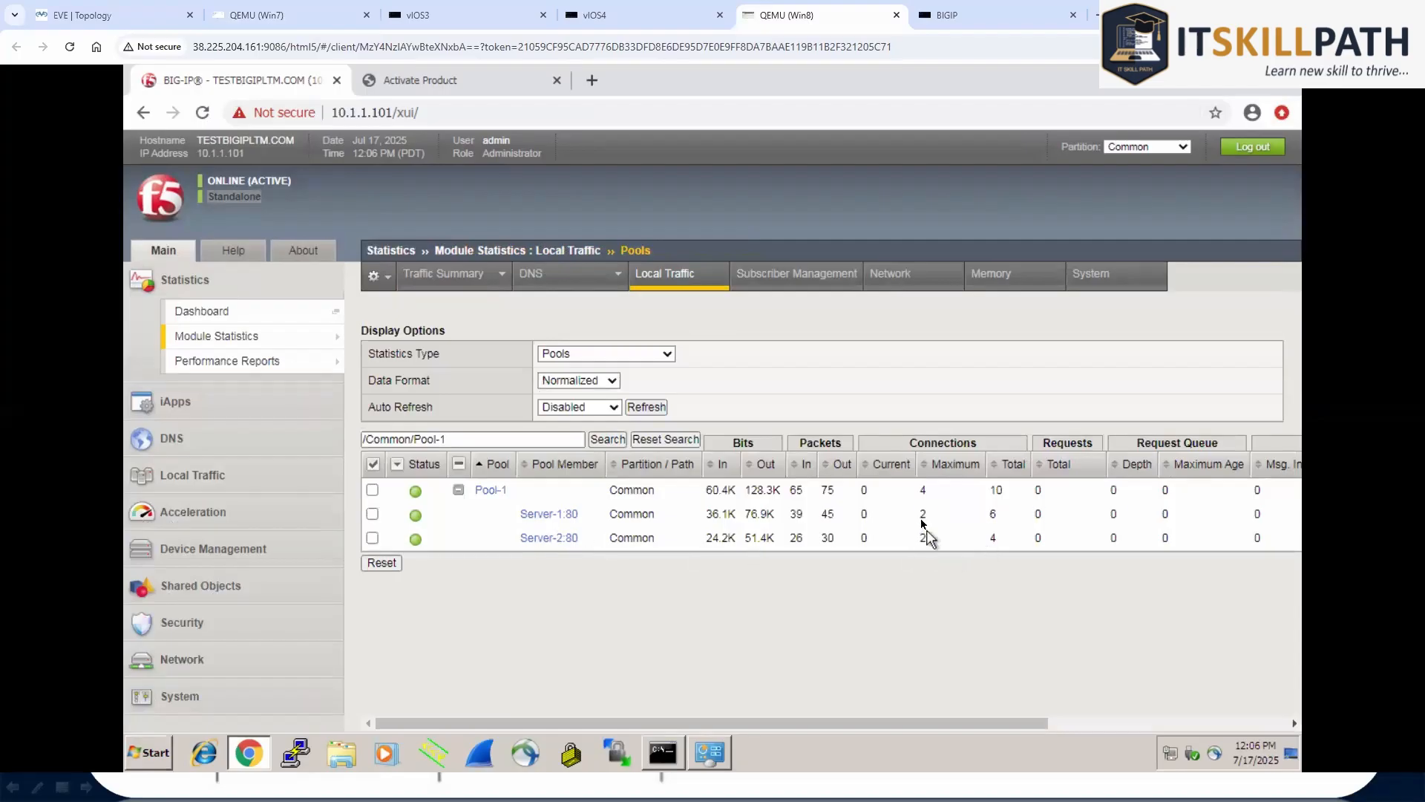
drag(923, 516, 928, 536)
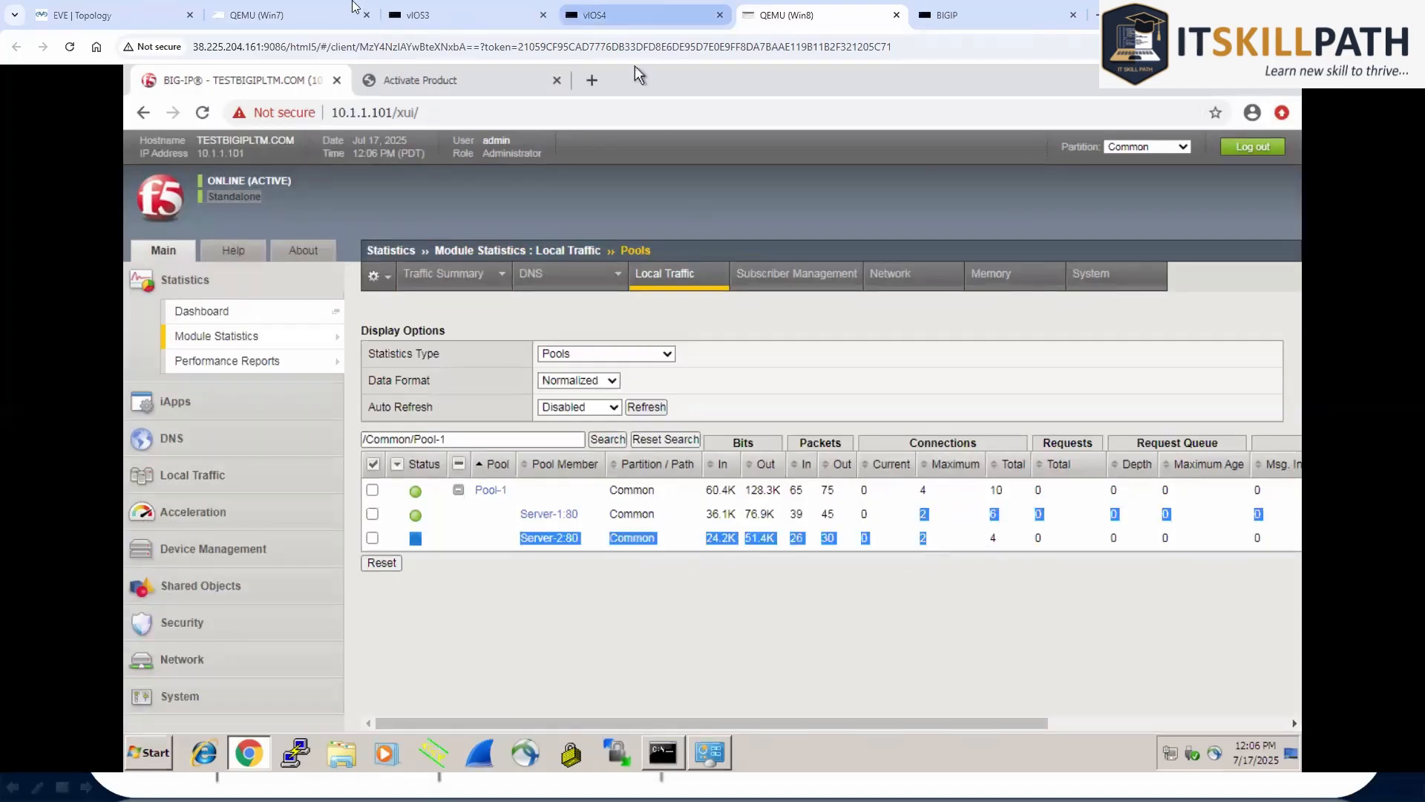
Open the BIG-IP CLI console from the EVE lab topology.
click(256, 15)
click(82, 15)
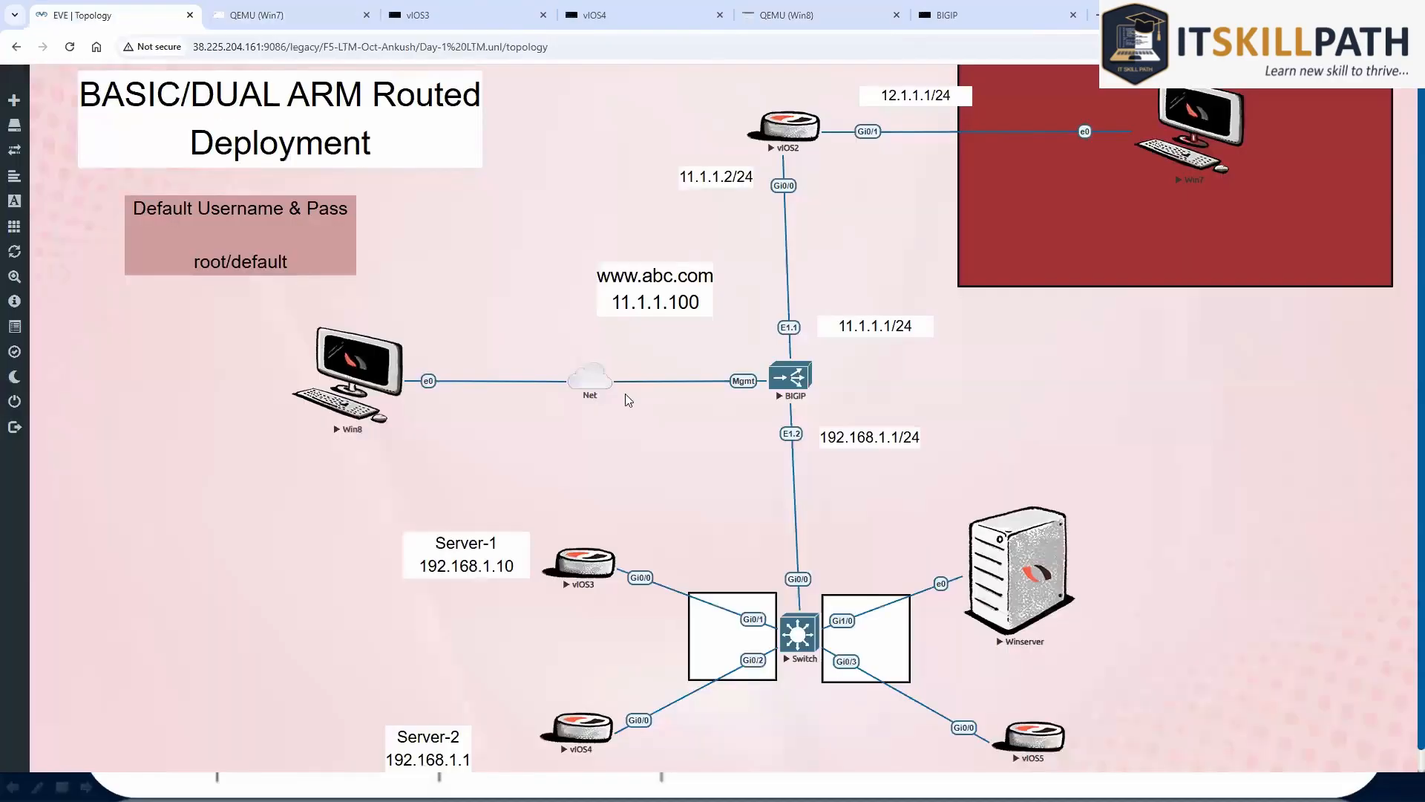
click(792, 377)
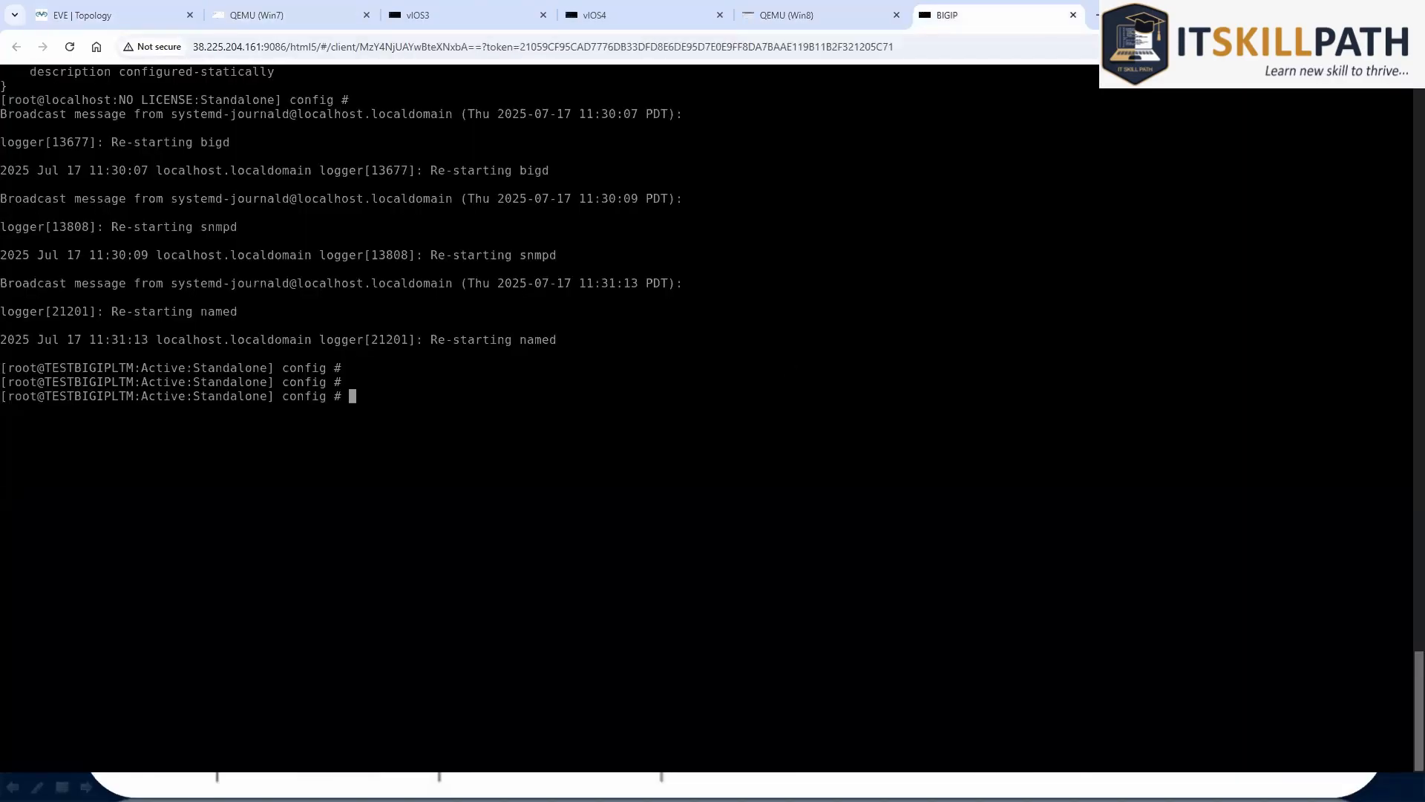
Start tmsh and enter show sys connection using Tab completion.
text(tmsh)
key(Return)
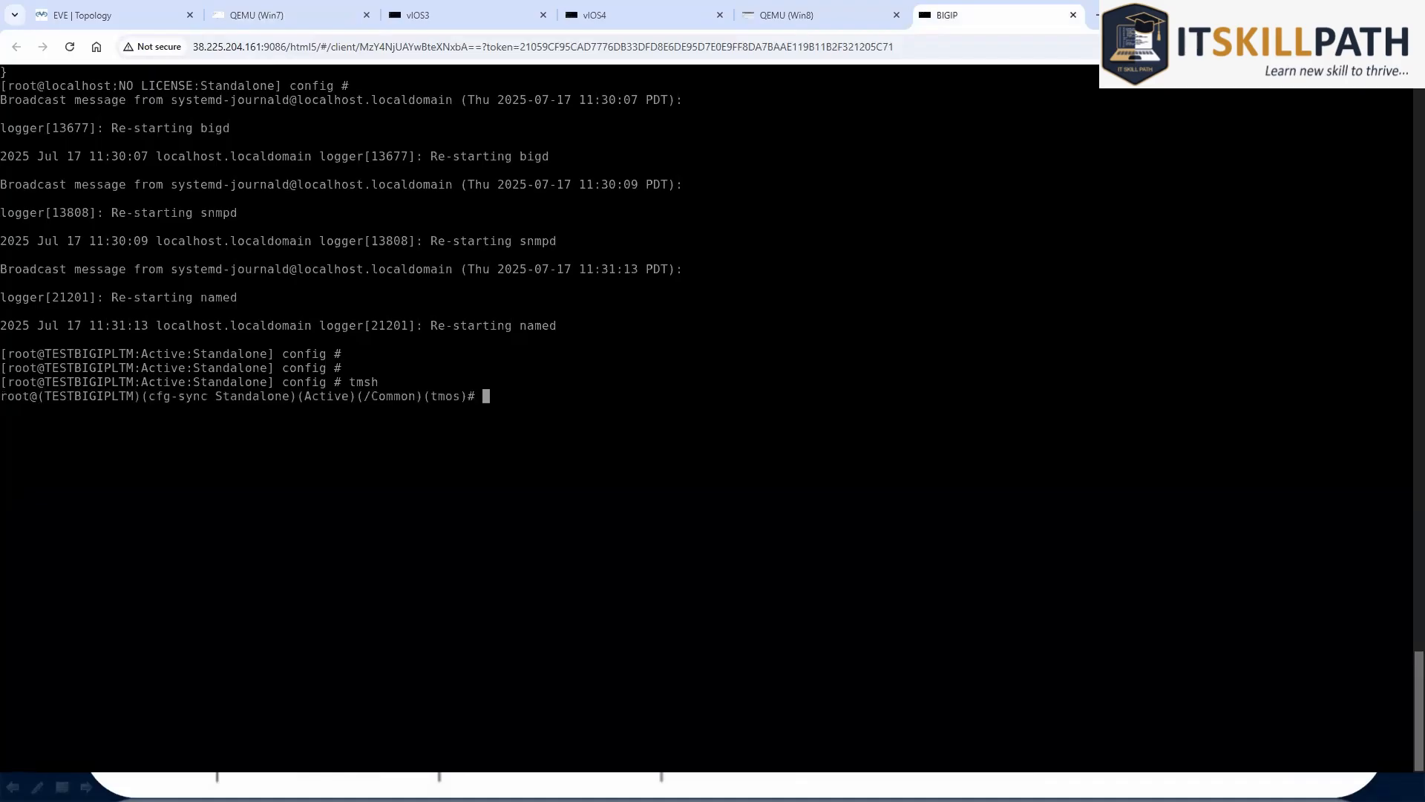
text(sh)
key(Tab)
text(ow sys)
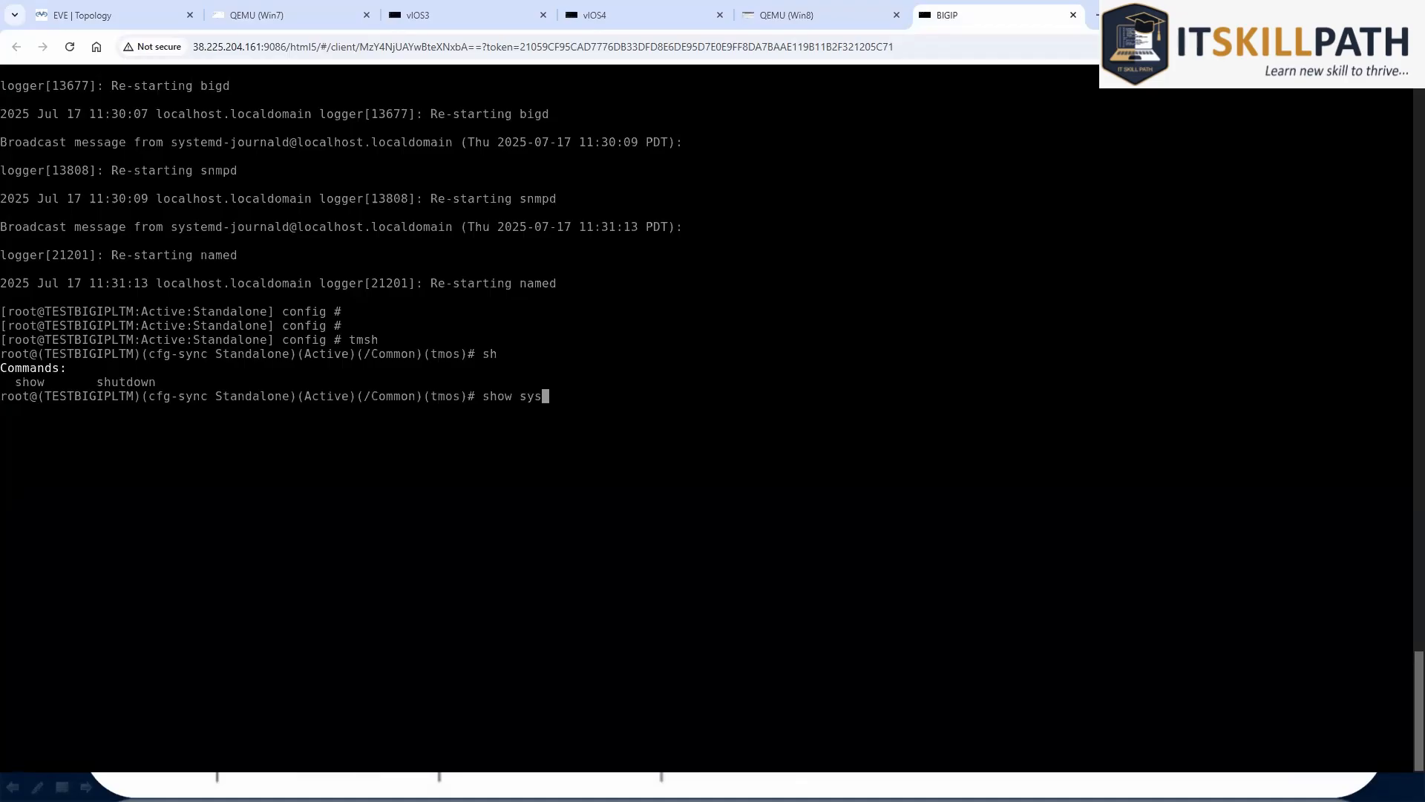
text( con)
key(Tab)
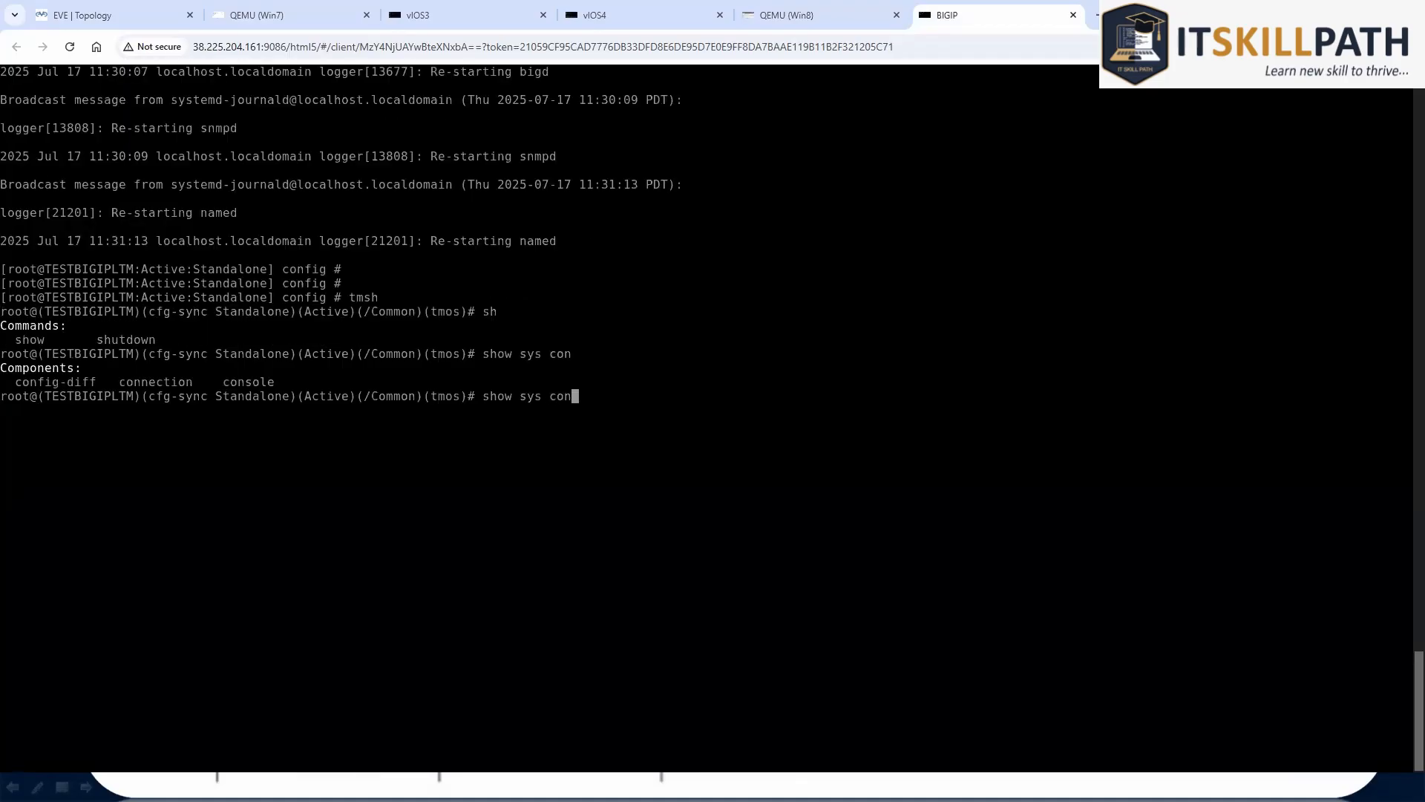
text(n)
key(Tab)
Reload abc.com on Win7 twice, signing in with the site password each time.
click(319, 11)
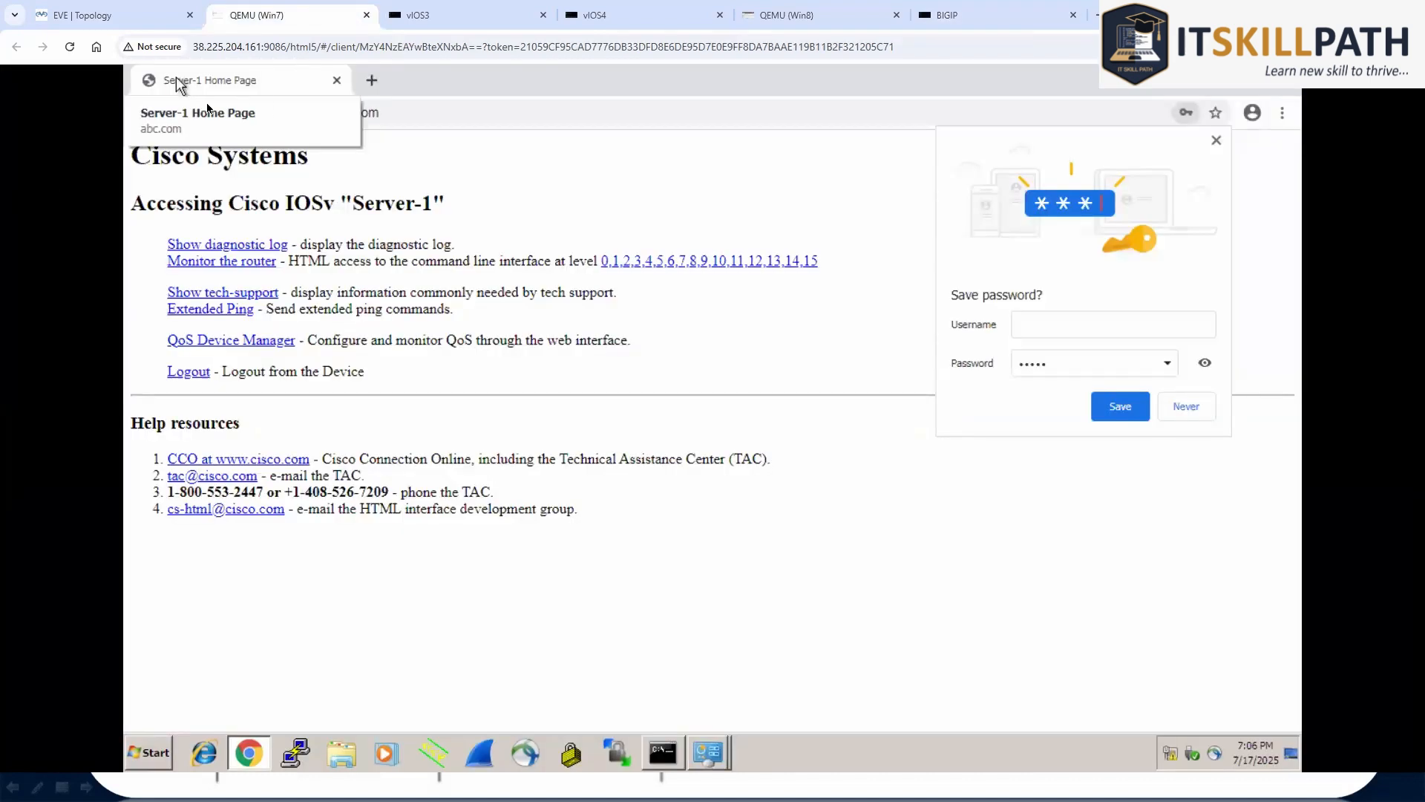
click(203, 113)
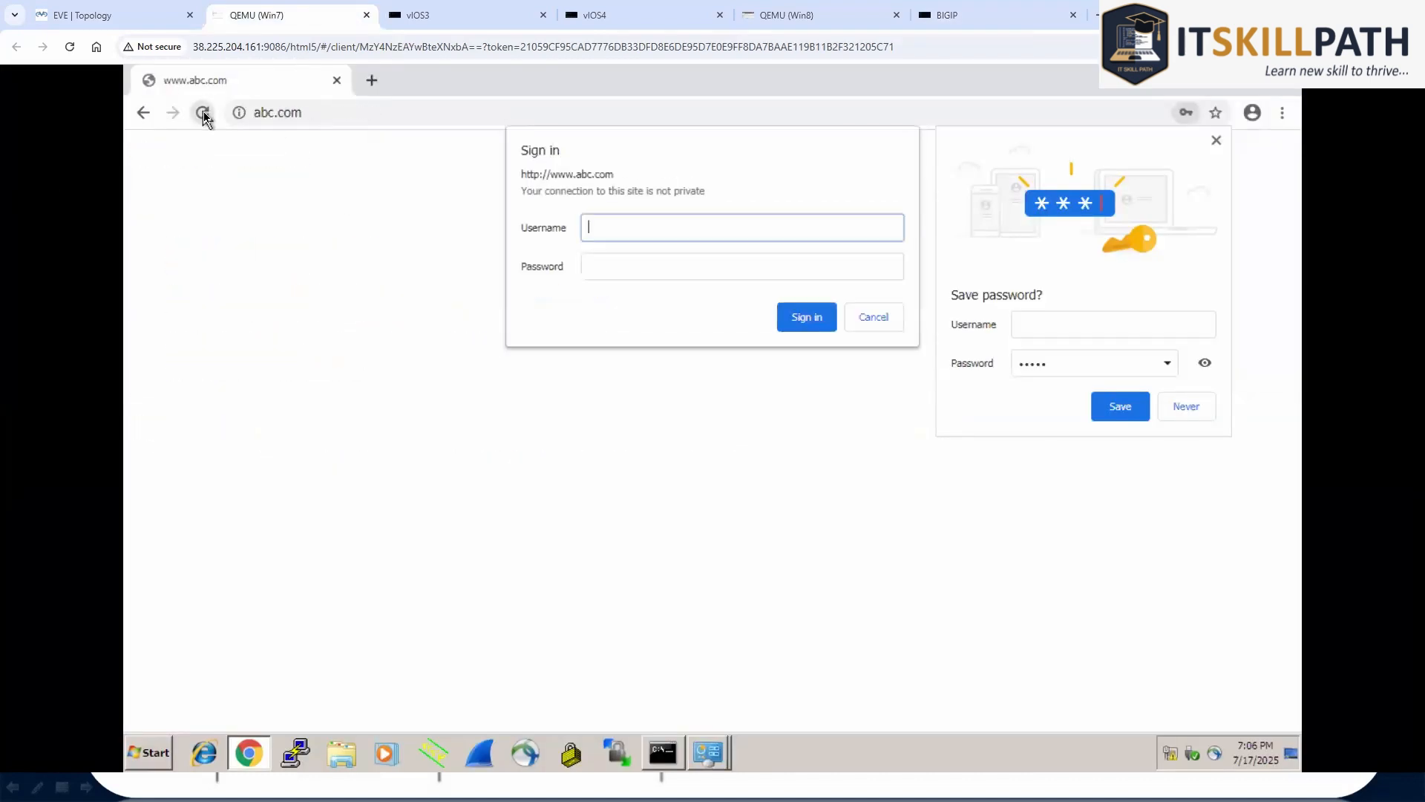
click(677, 270)
text(cisco)
click(807, 318)
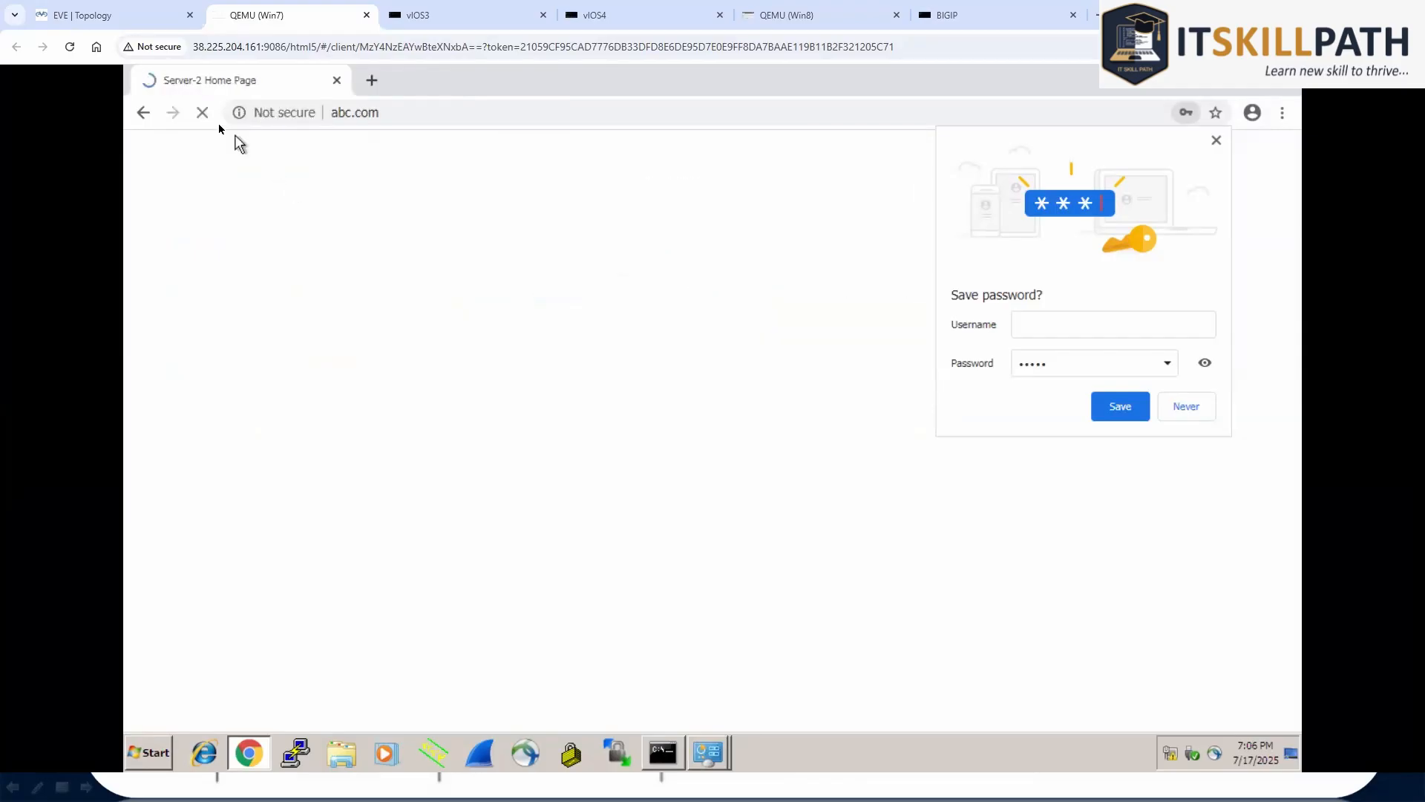
click(203, 114)
click(662, 274)
text(cisco)
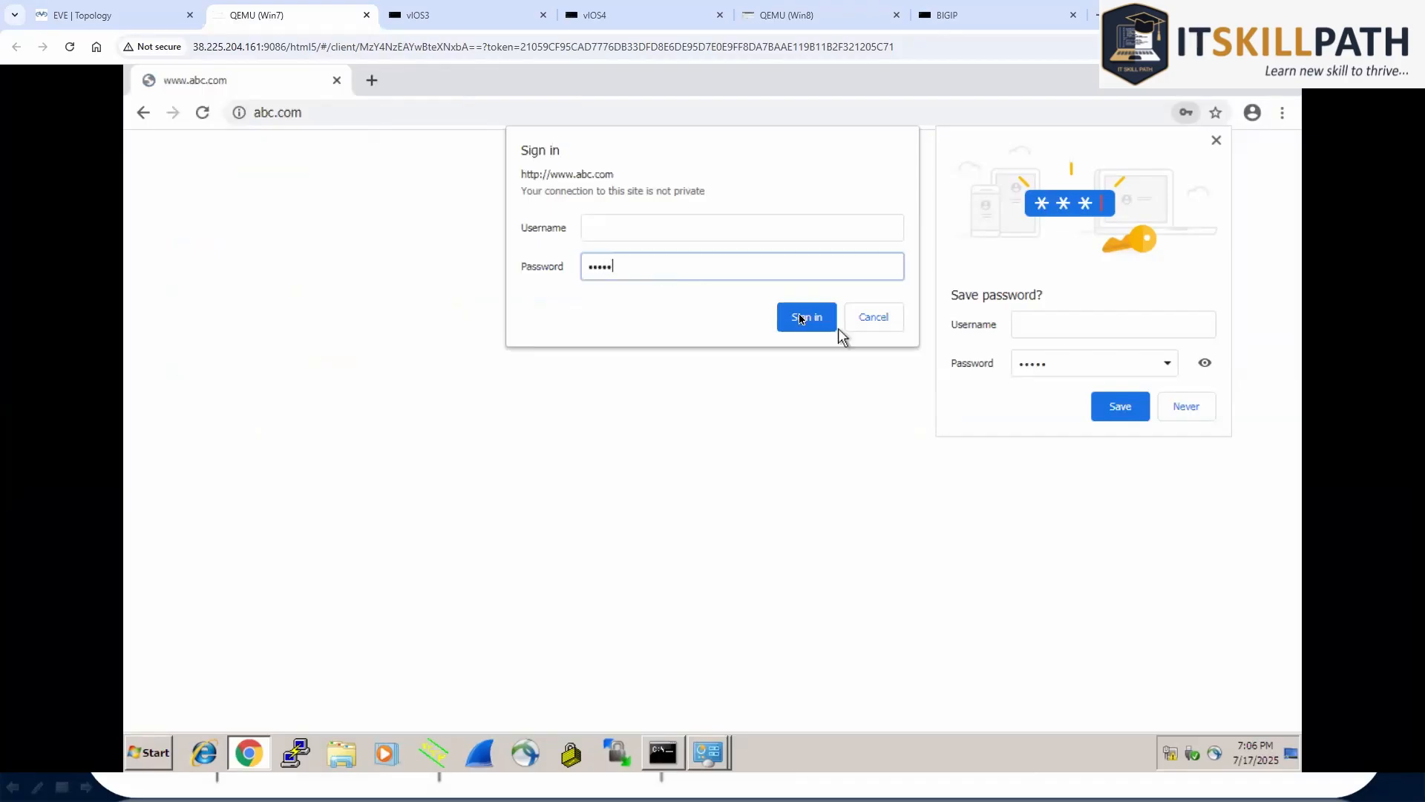
click(801, 319)
List the 7 connection records and underline client 12.1.1.10 reaching 11.1.1.100:80 via 192.168.1.11:80.
click(965, 15)
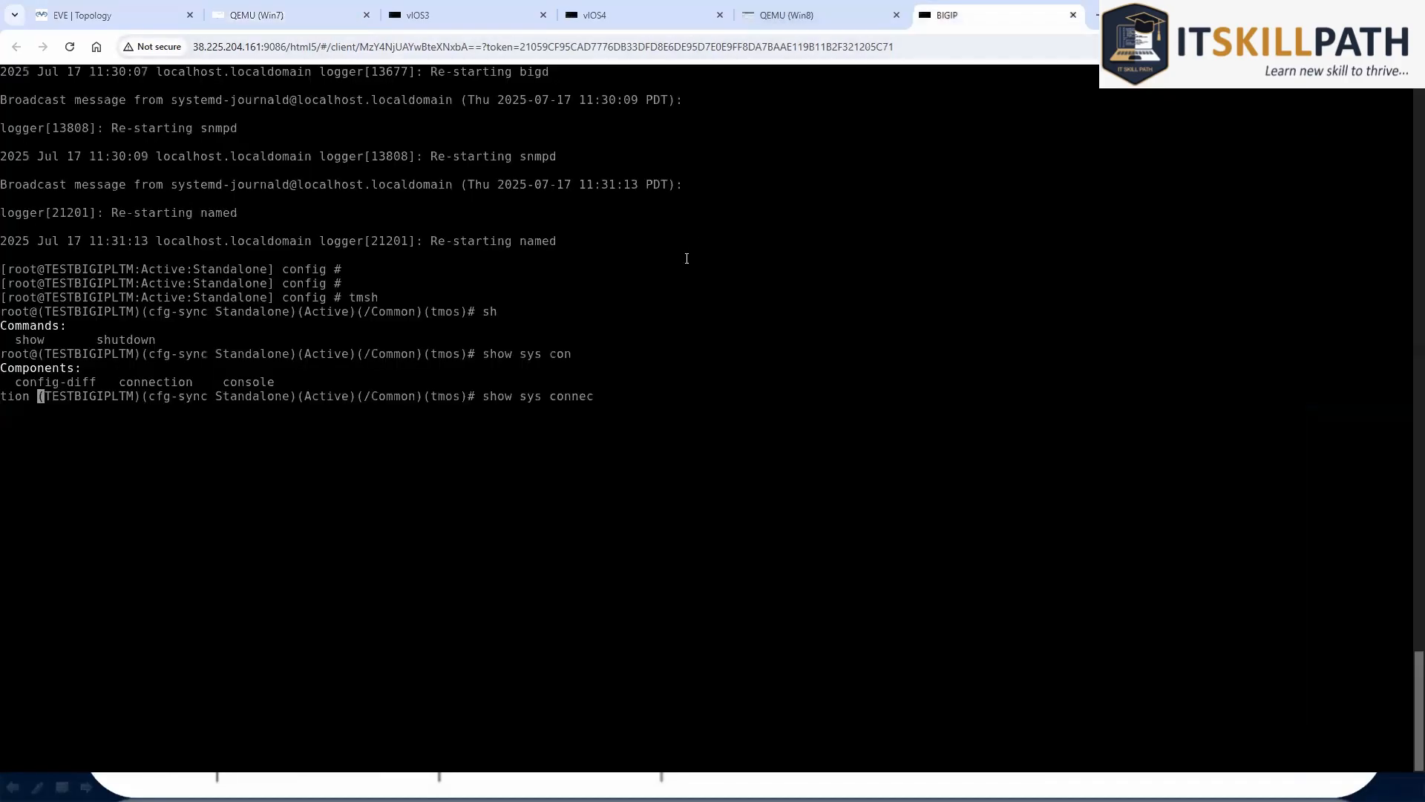
key(Return)
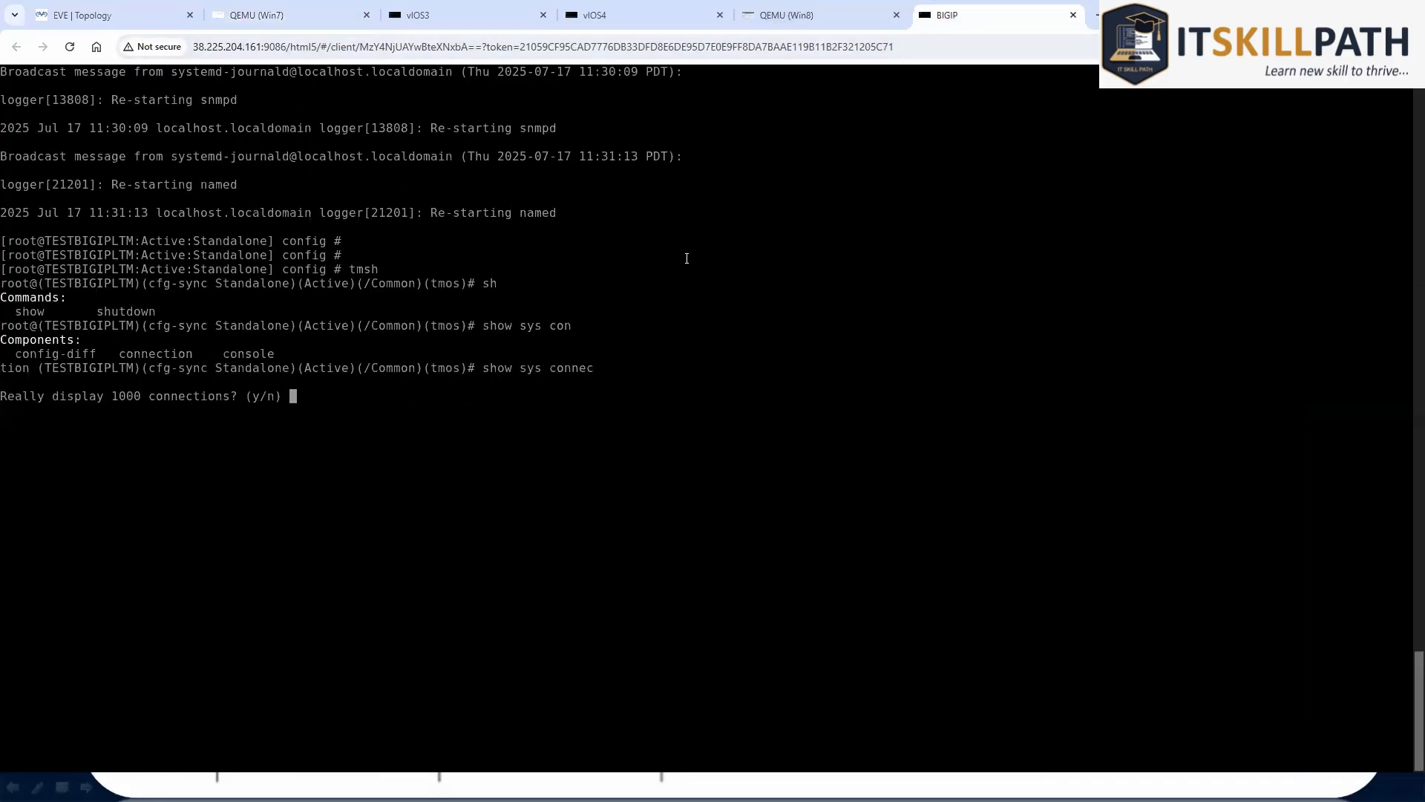
text(y)
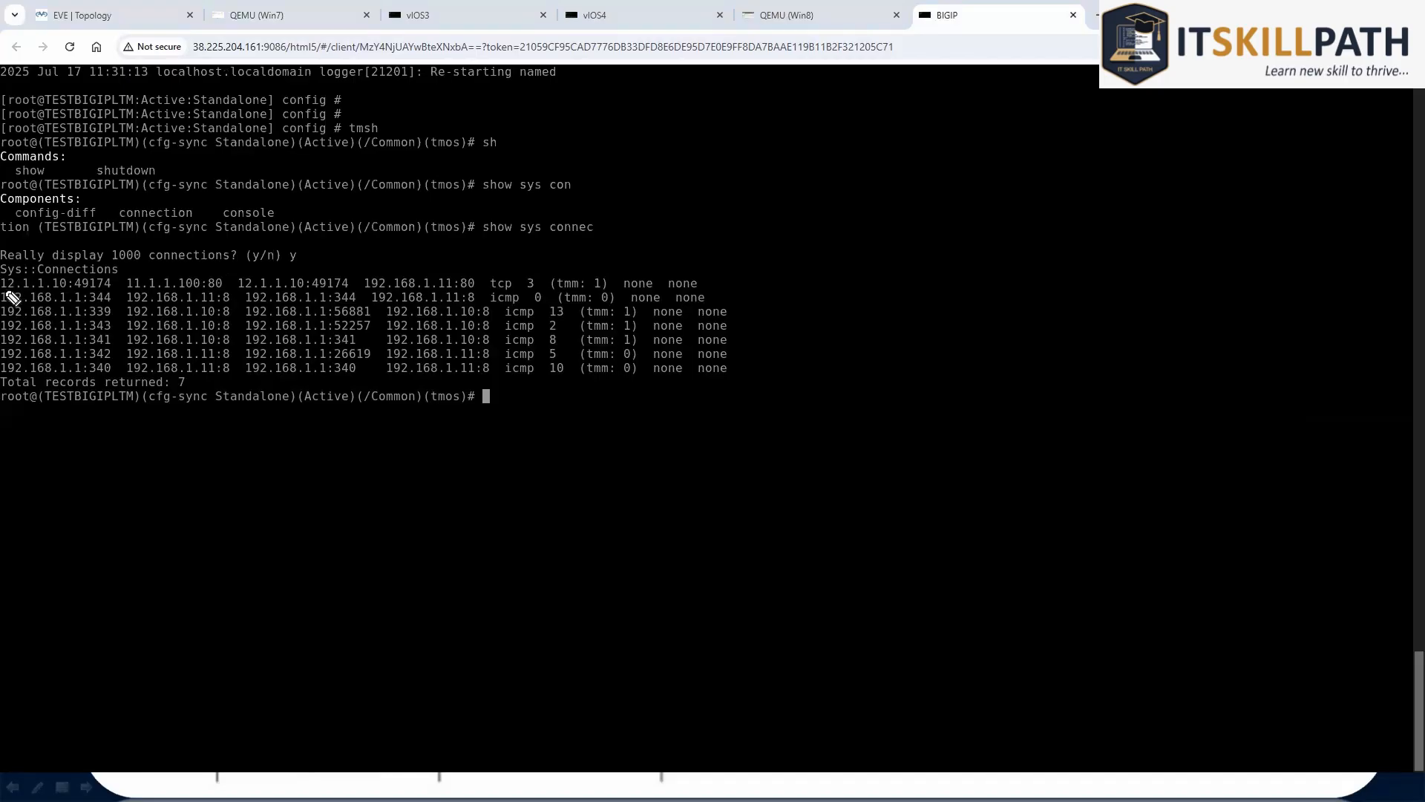
drag(2, 291, 65, 291)
Run ipconfig on Win7 to confirm address 12.1.1.10/24 with gateway 12.1.1.1.
click(135, 11)
click(1192, 143)
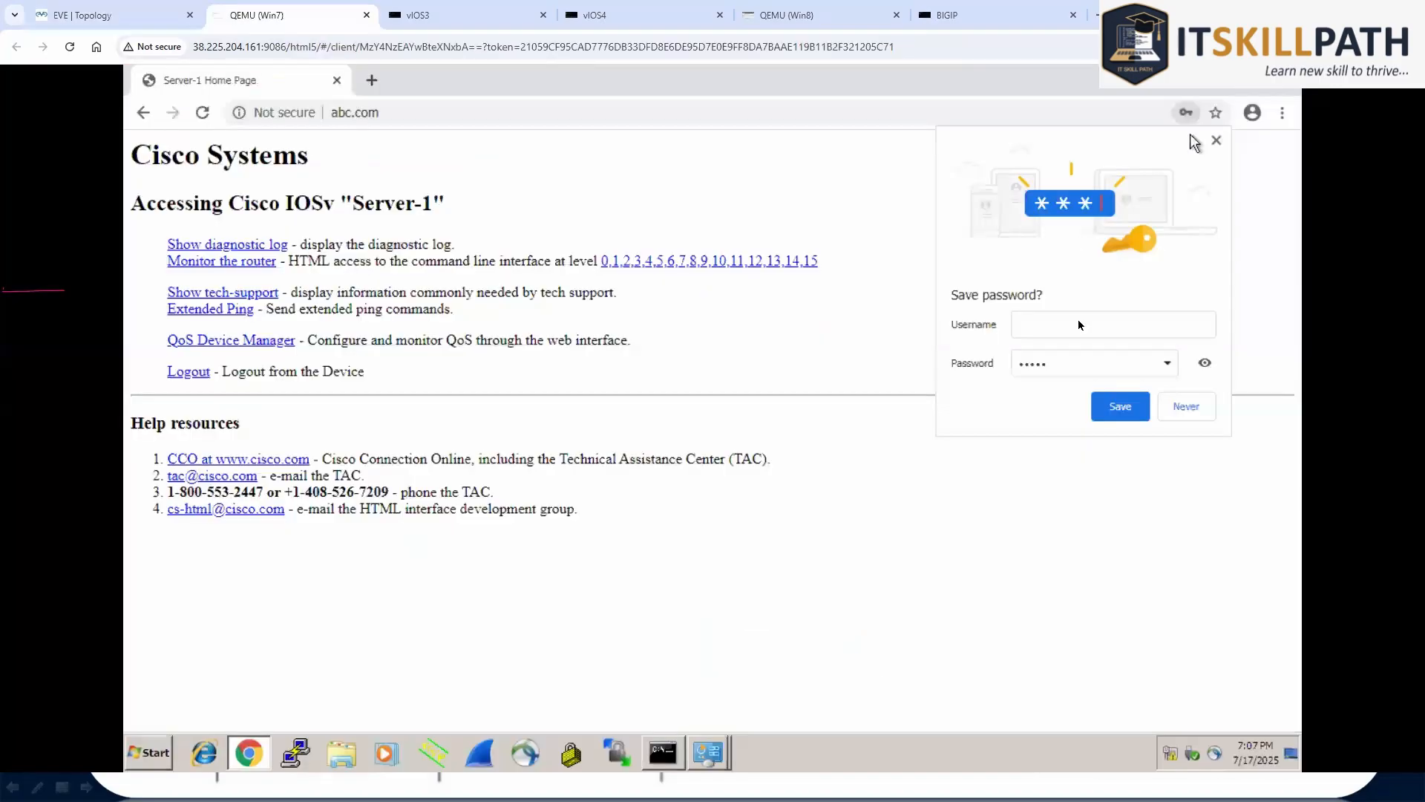
click(673, 748)
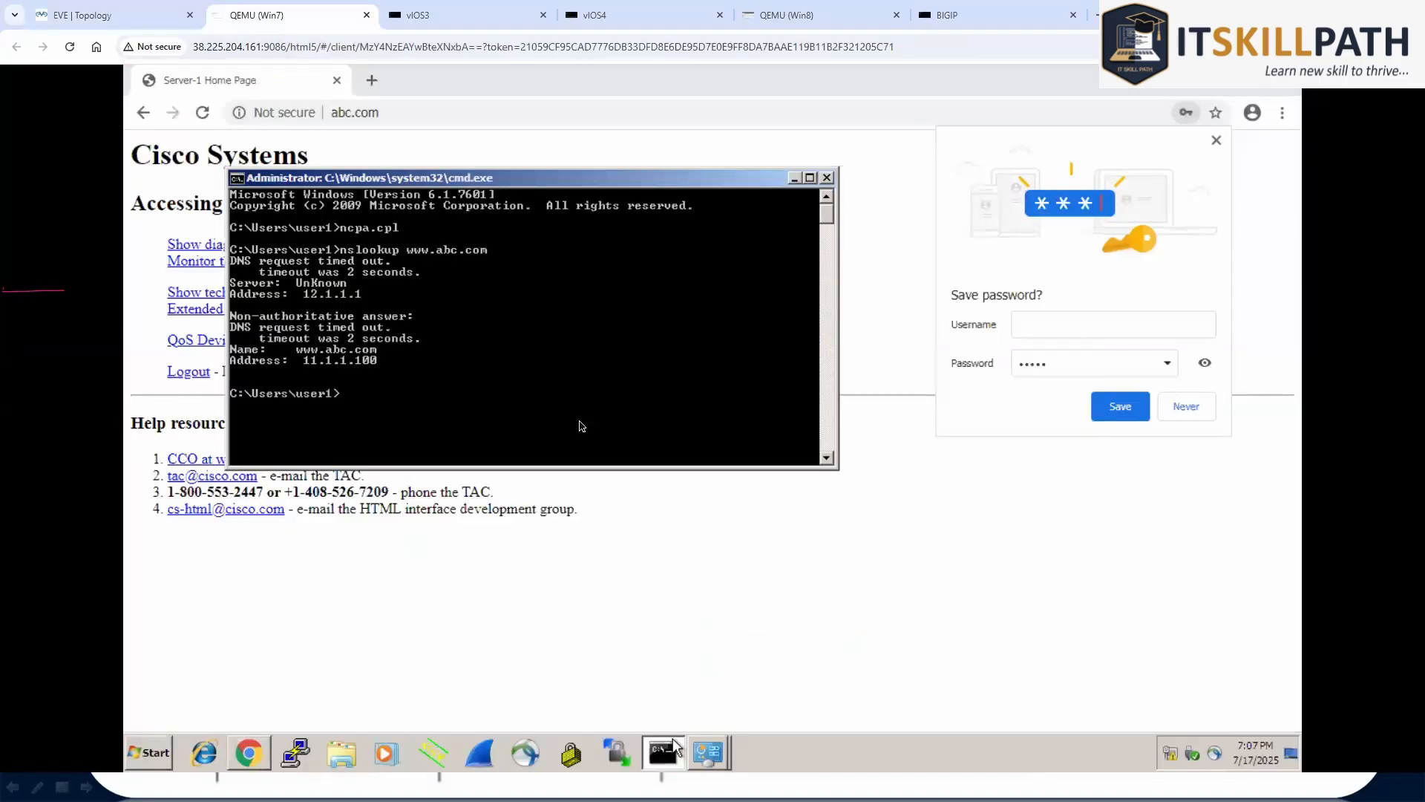
text(ipconfig)
key(Return)
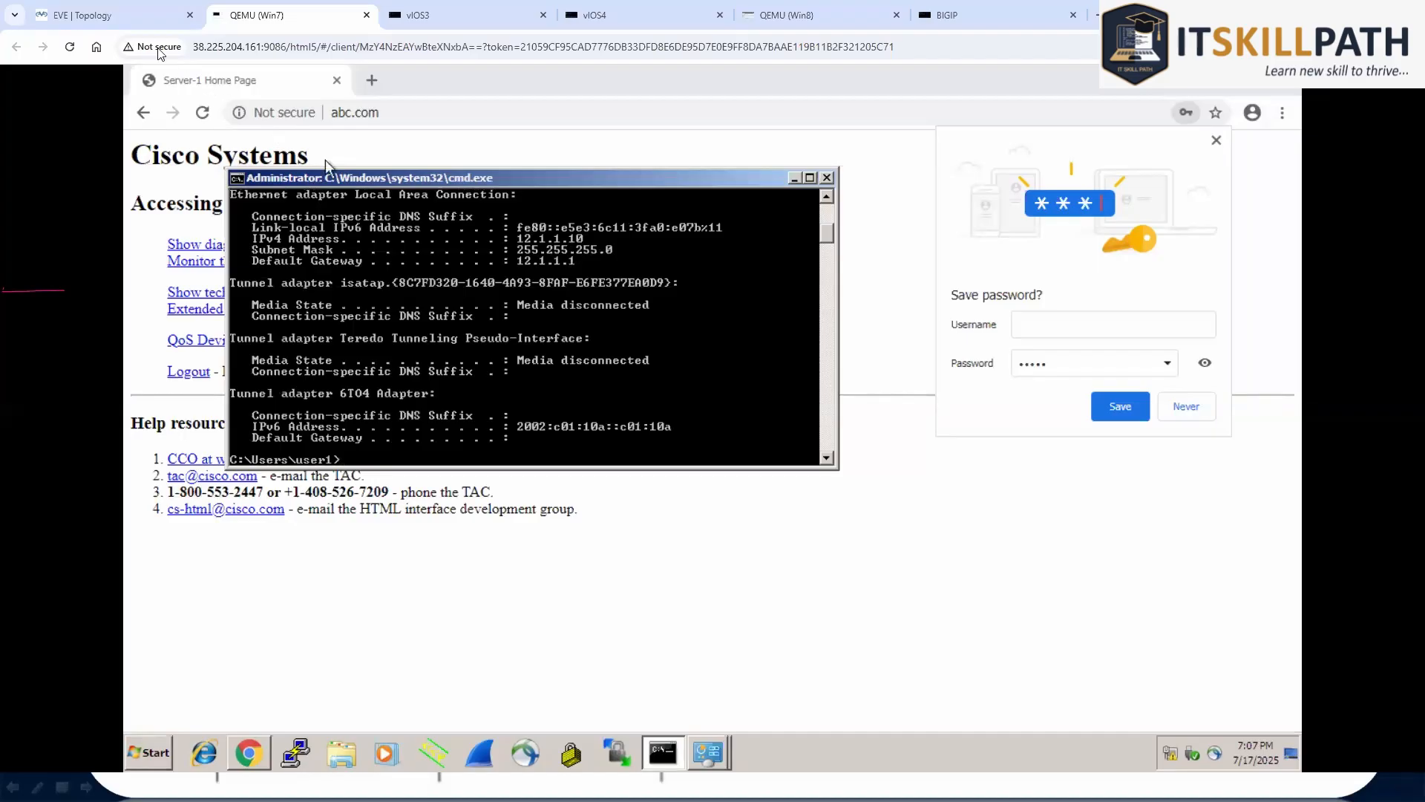
click(965, 15)
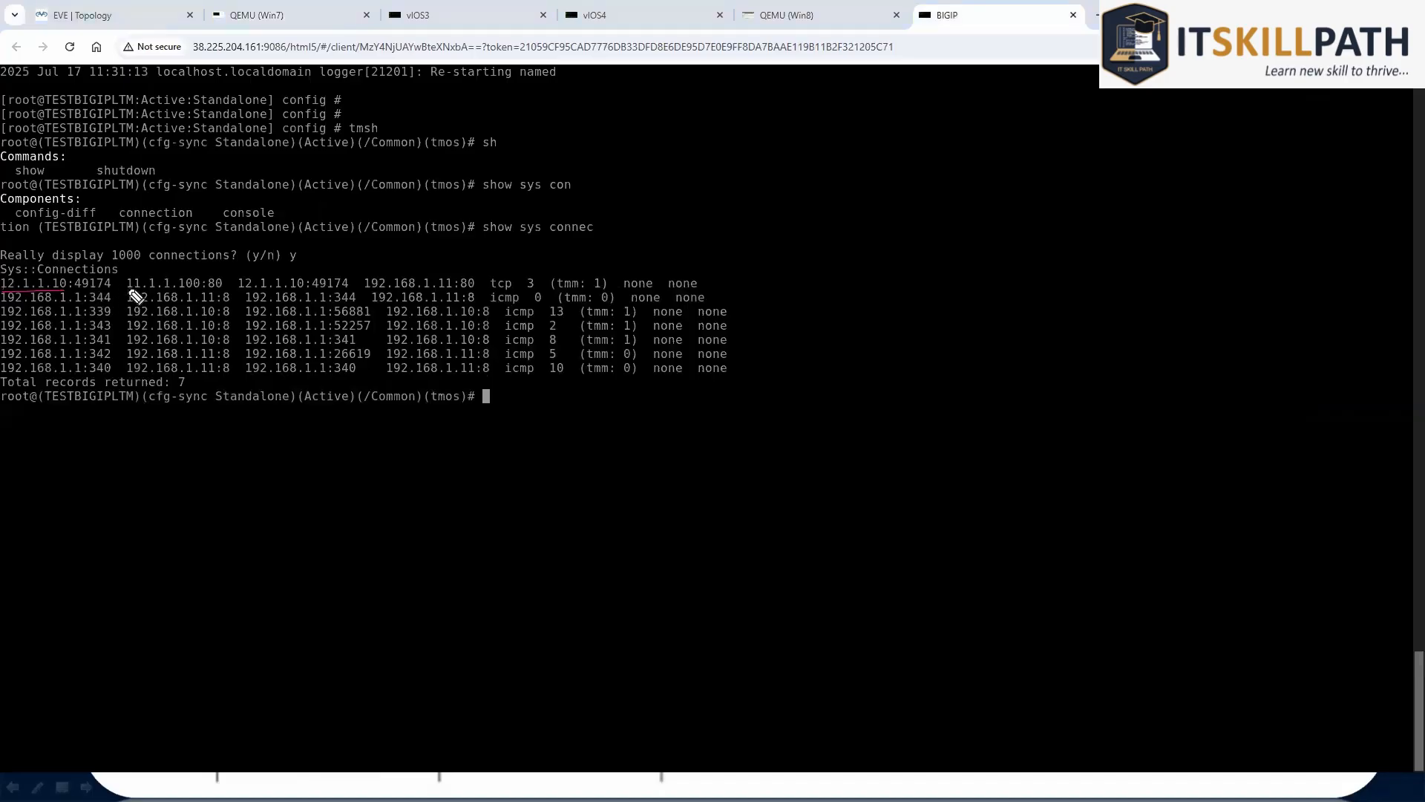
drag(125, 293, 221, 290)
mouse_move(19, 299)
mouse_down()
mouse_move(219, 293)
mouse_move(226, 277)
mouse_move(12, 280)
mouse_up()
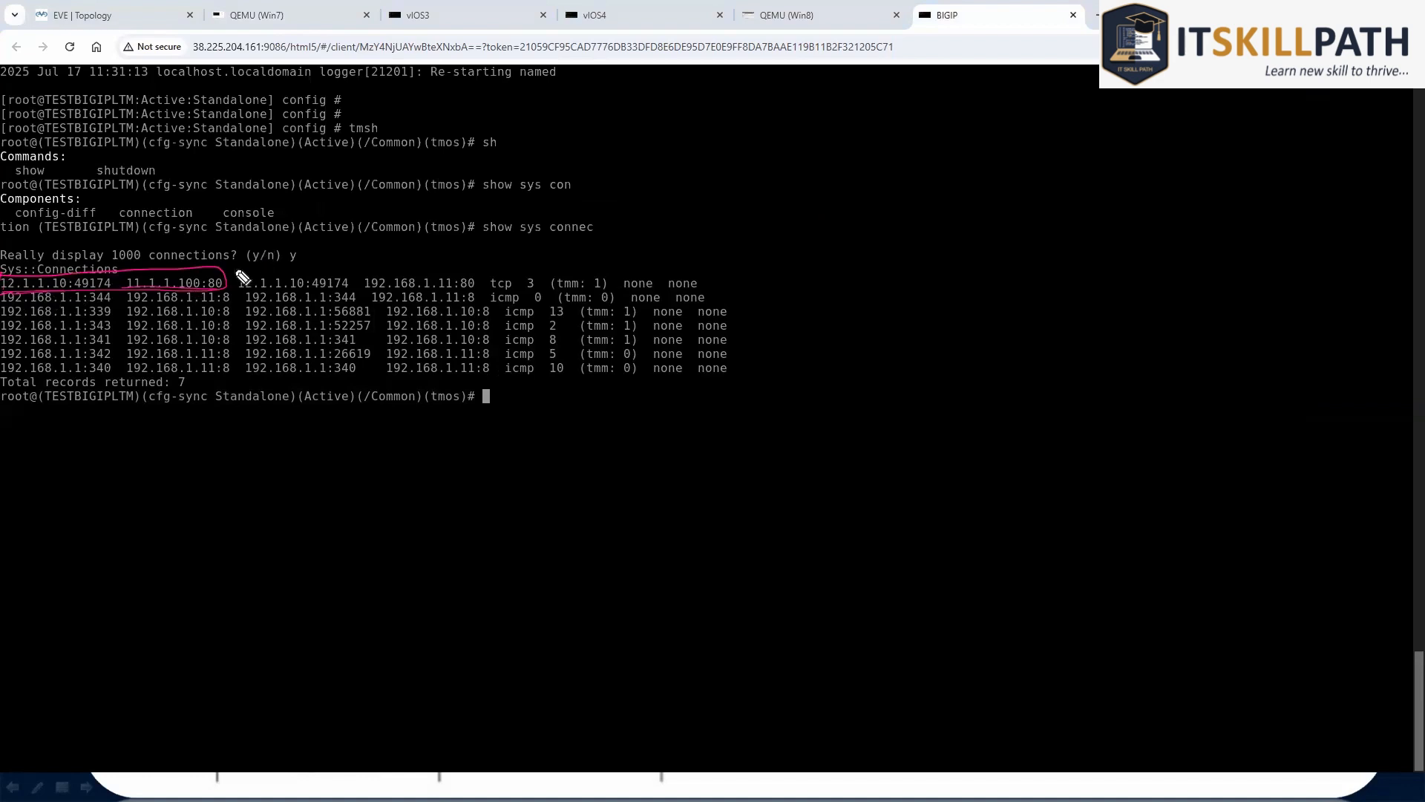
drag(245, 295, 311, 297)
mouse_move(947, 176)
mouse_down()
mouse_move(957, 194)
mouse_move(1082, 178)
mouse_move(1192, 141)
mouse_up()
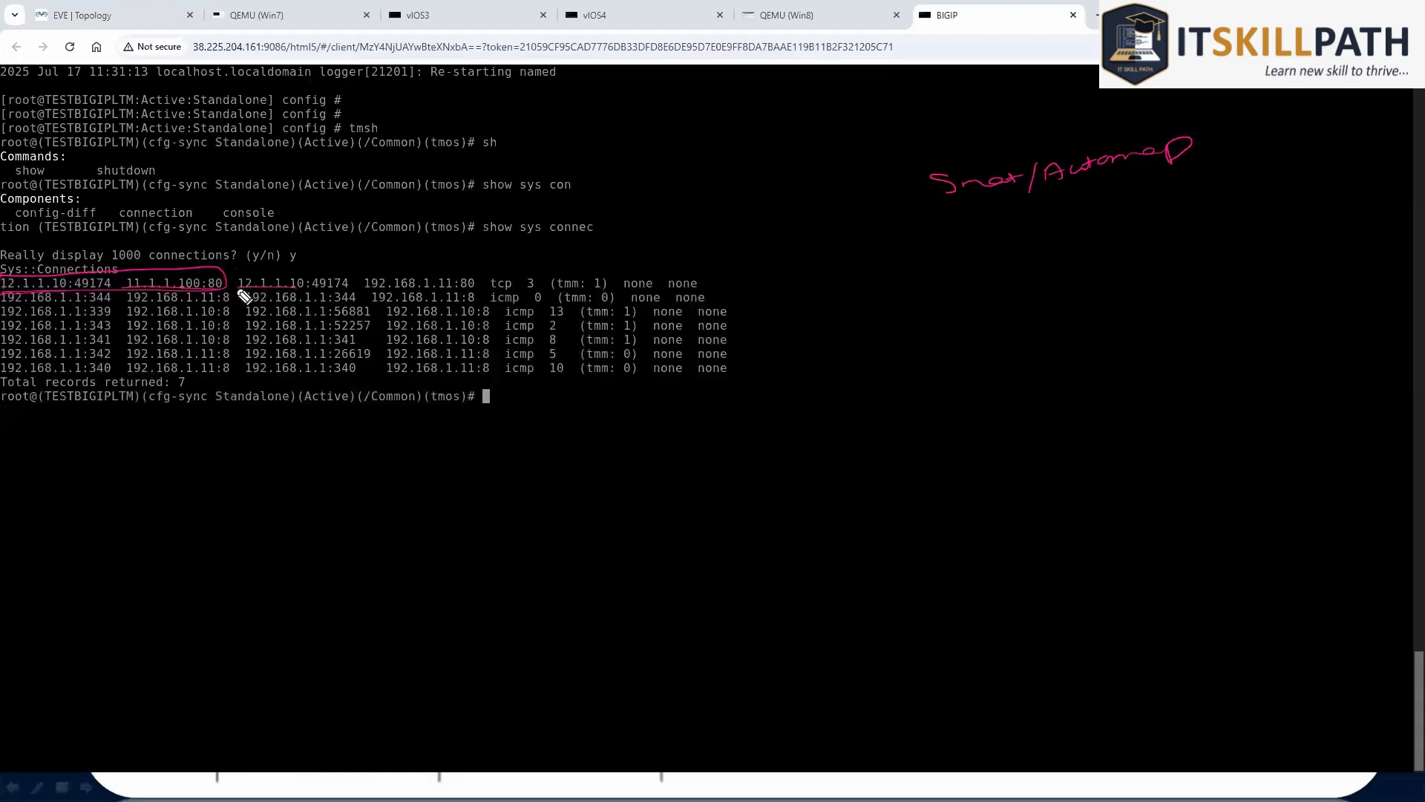
mouse_move(291, 295)
mouse_down()
mouse_move(491, 290)
mouse_move(443, 261)
mouse_up()
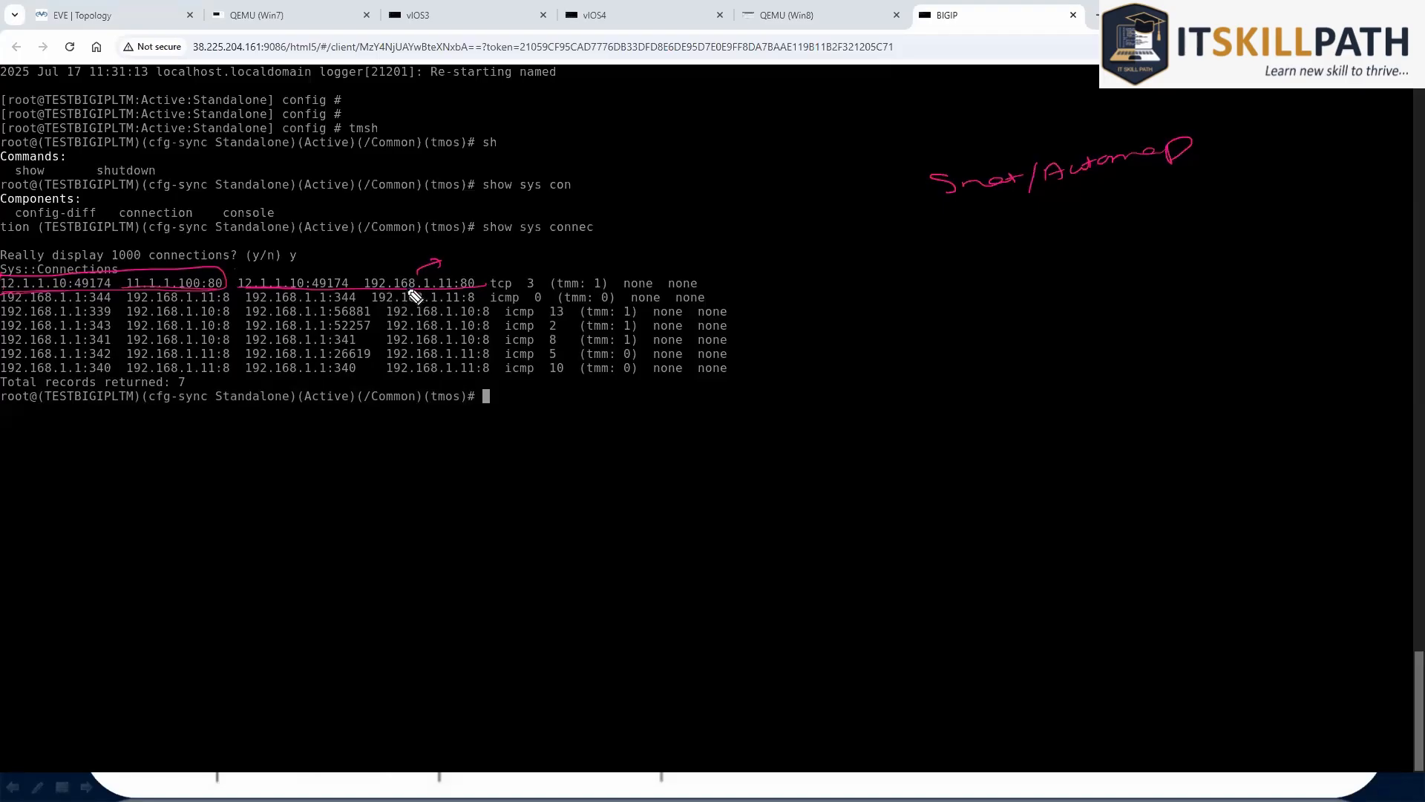
mouse_move(237, 272)
mouse_down()
mouse_move(235, 289)
mouse_move(497, 257)
mouse_move(494, 284)
mouse_up()
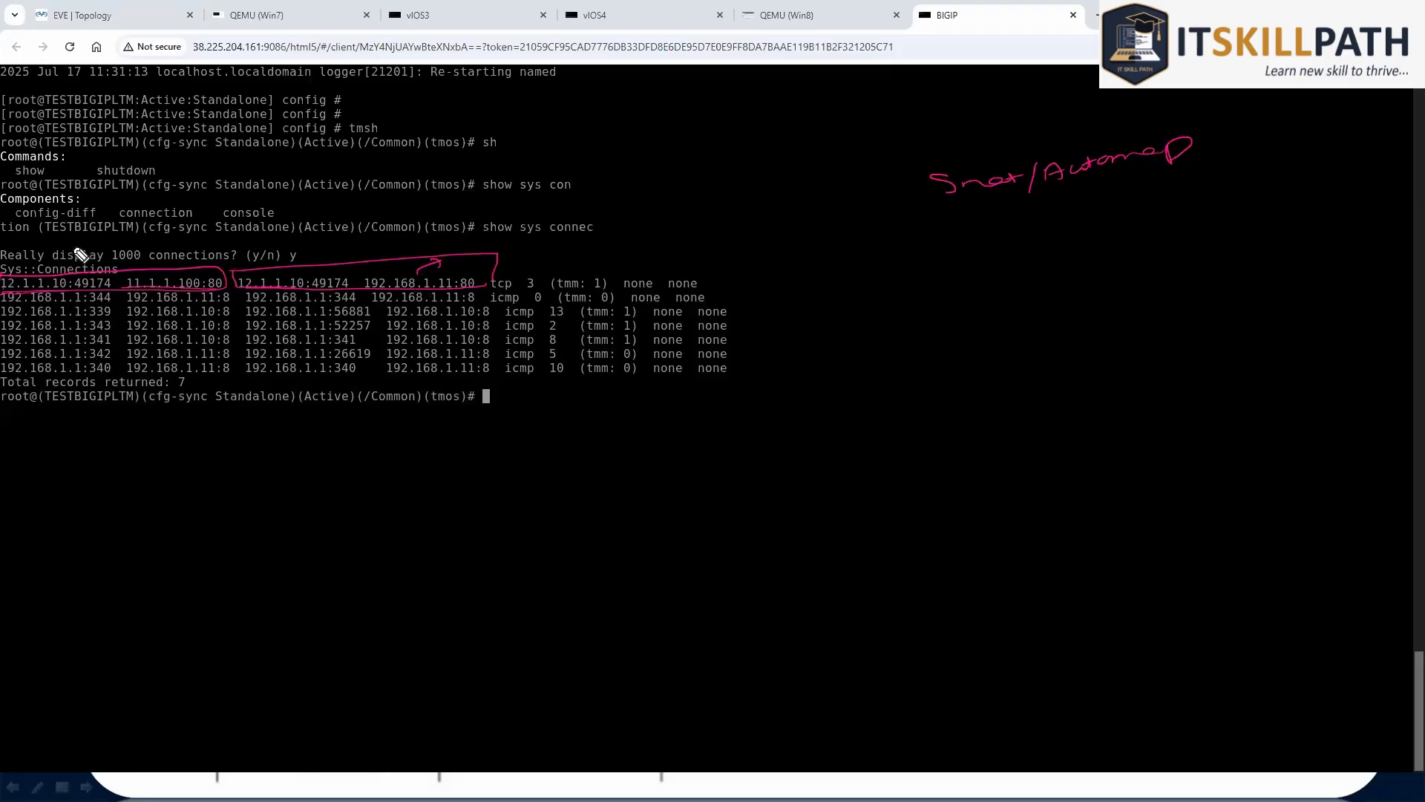
drag(90, 250, 261, 189)
mouse_move(346, 239)
mouse_down()
mouse_move(391, 238)
mouse_move(511, 185)
mouse_up()
drag(355, 254, 579, 189)
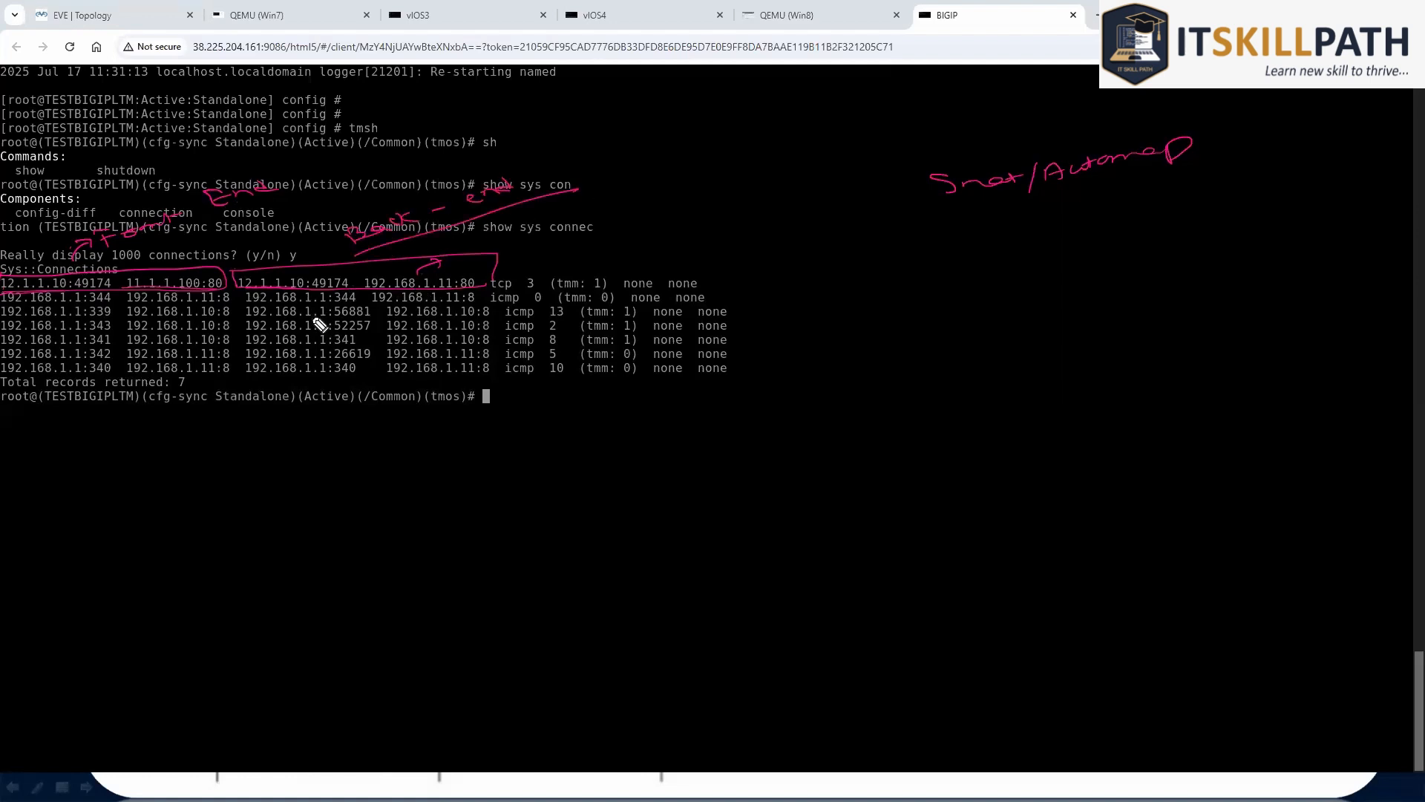
mouse_move(274, 507)
mouse_down()
mouse_move(306, 496)
mouse_move(294, 519)
mouse_move(394, 484)
mouse_up()
key(Escape)
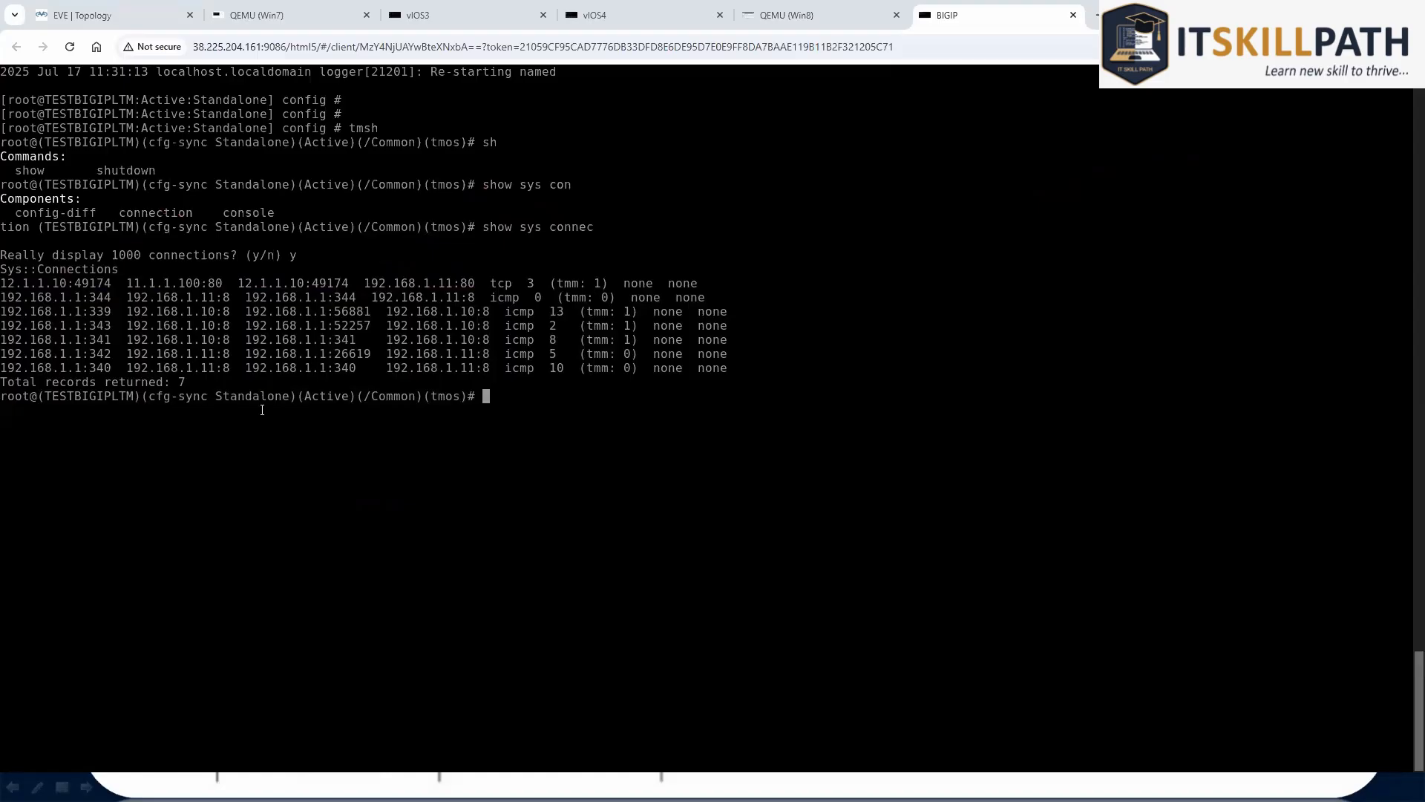
drag(477, 398, 1, 185)
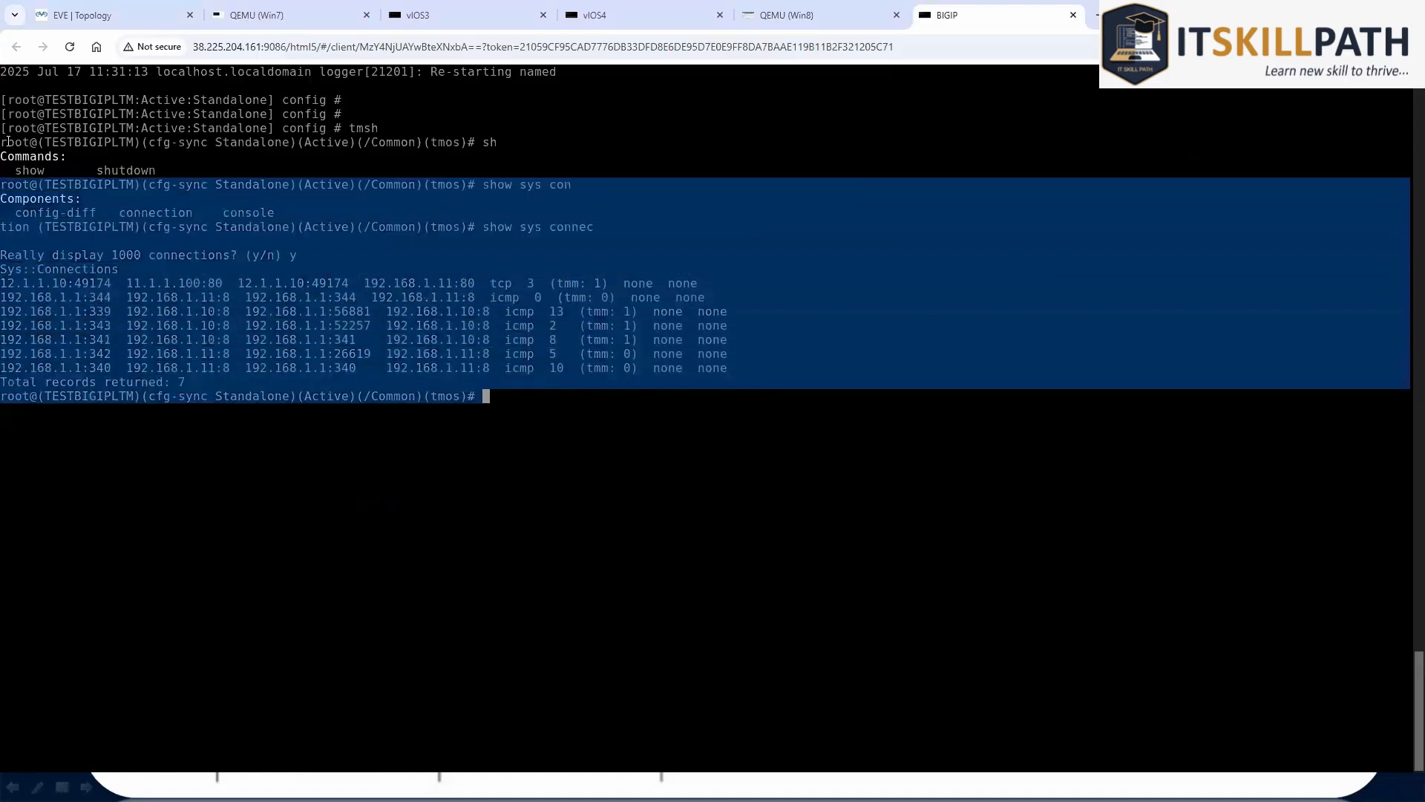